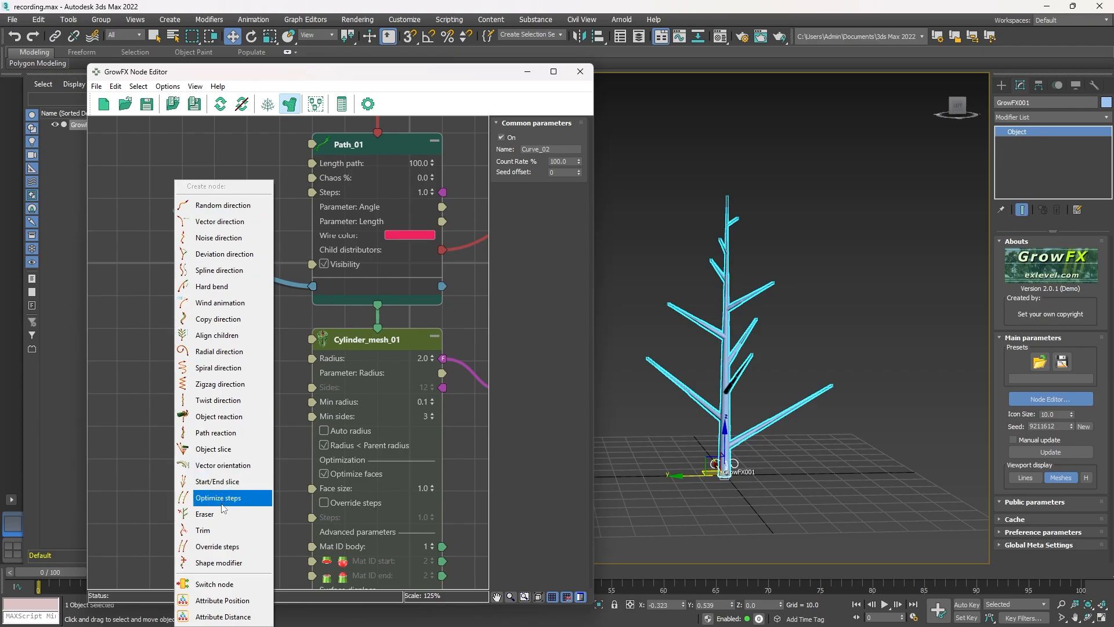
- Dismiss the modifier node list without creating anything and examine the straight-branched tree and its trunk and branch node graph
click(274, 143)
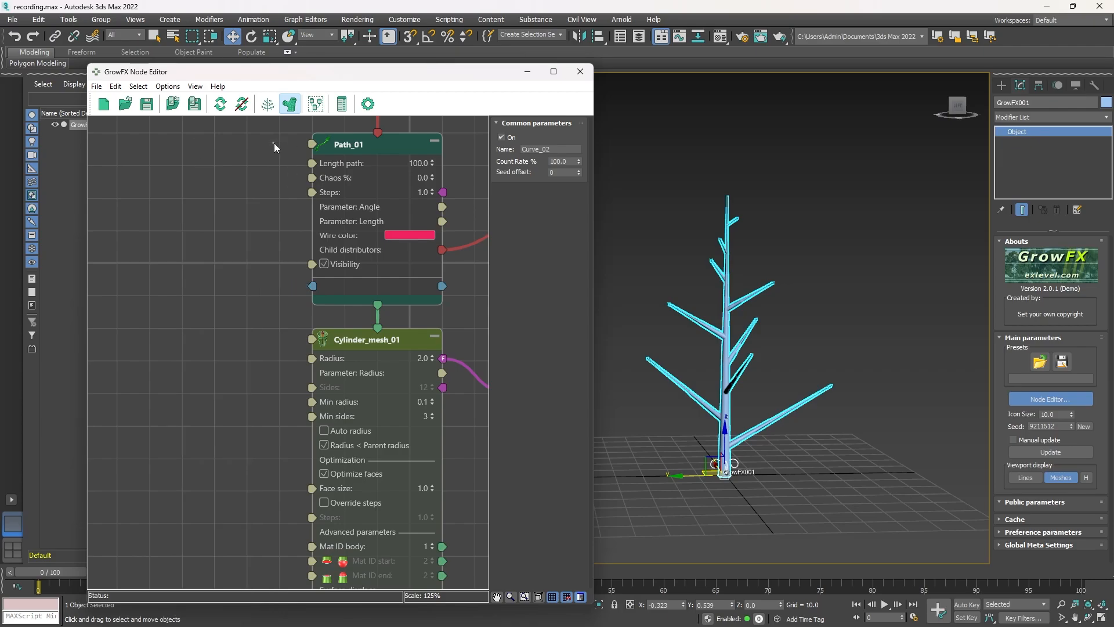
scroll(237, 250, down, 5)
scroll(263, 269, up, 2)
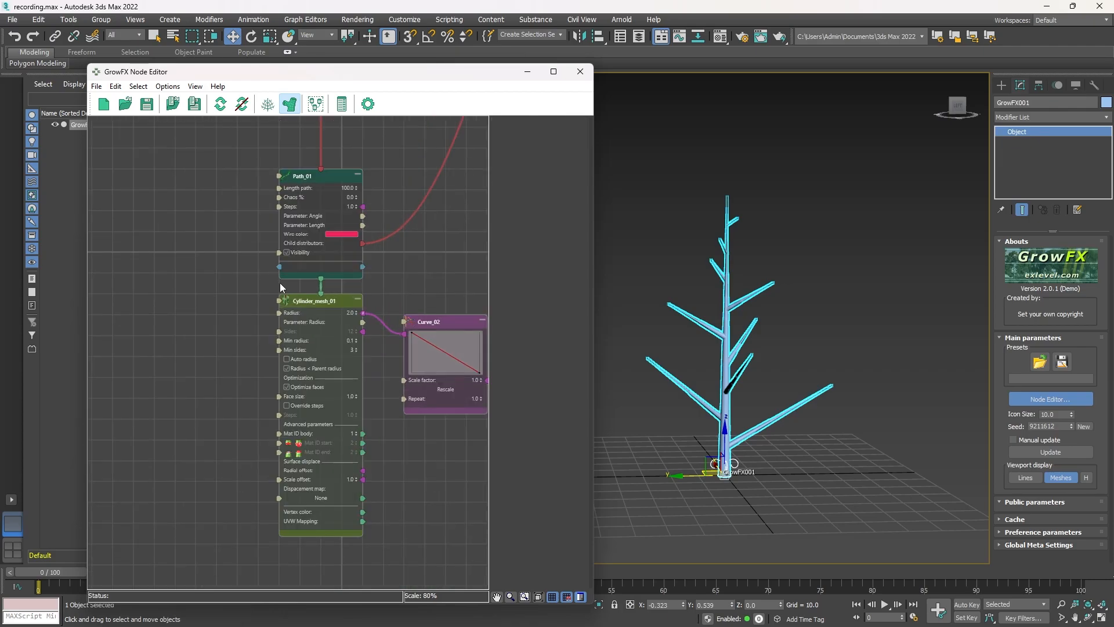
middle_drag(701, 438, 742, 441)
alt+middle_drag(742, 441, 699, 456)
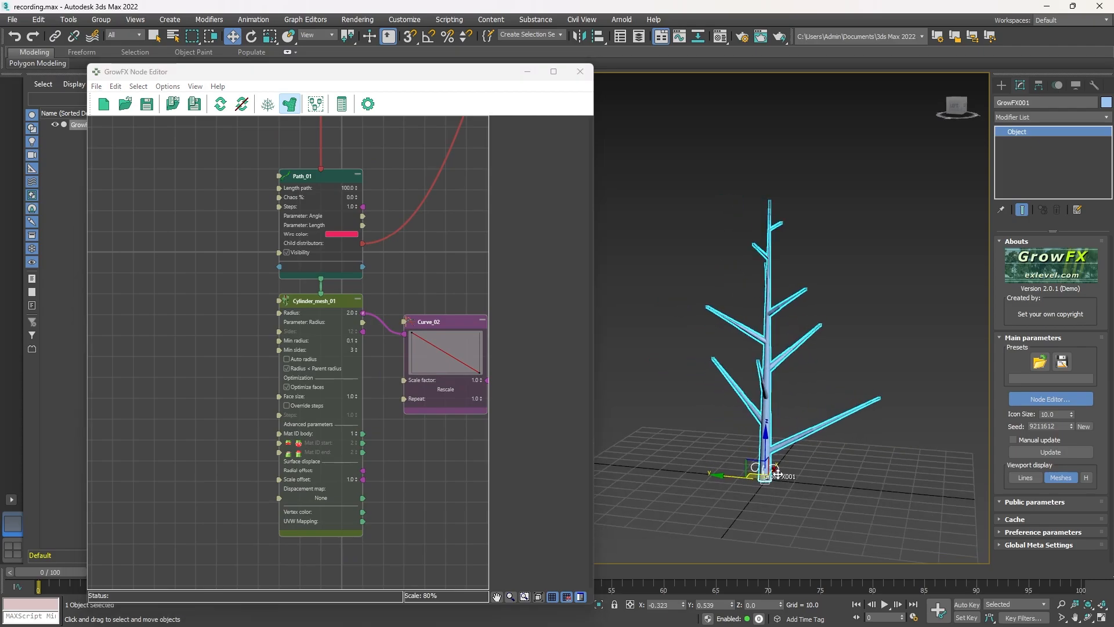
scroll(774, 470, up, 3)
middle_drag(844, 444, 824, 524)
scroll(834, 511, down, 3)
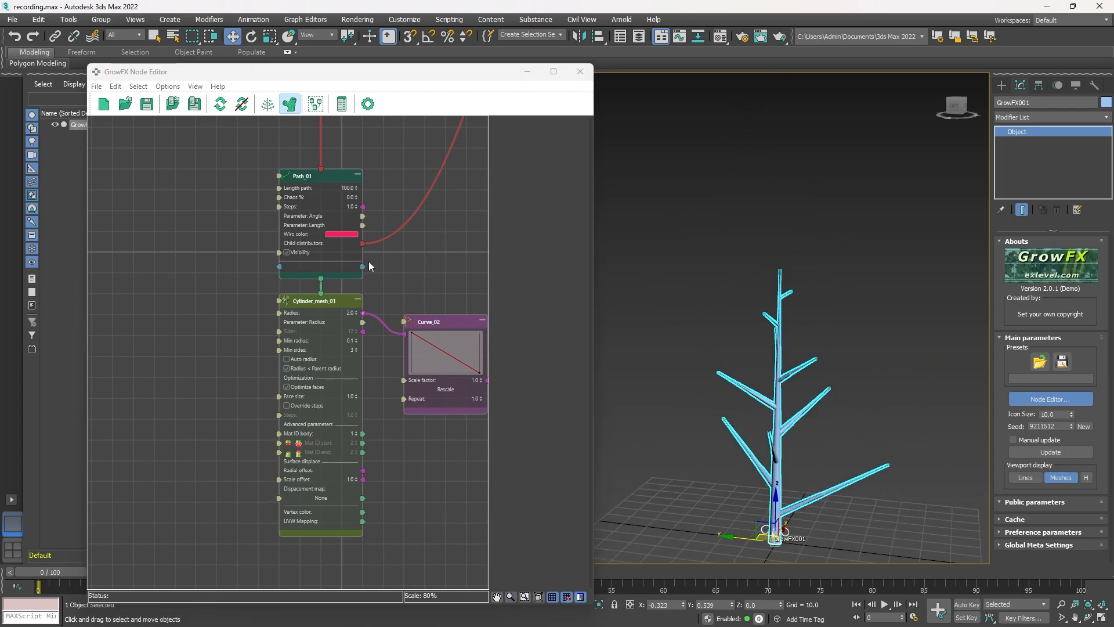
scroll(355, 221, down, 2)
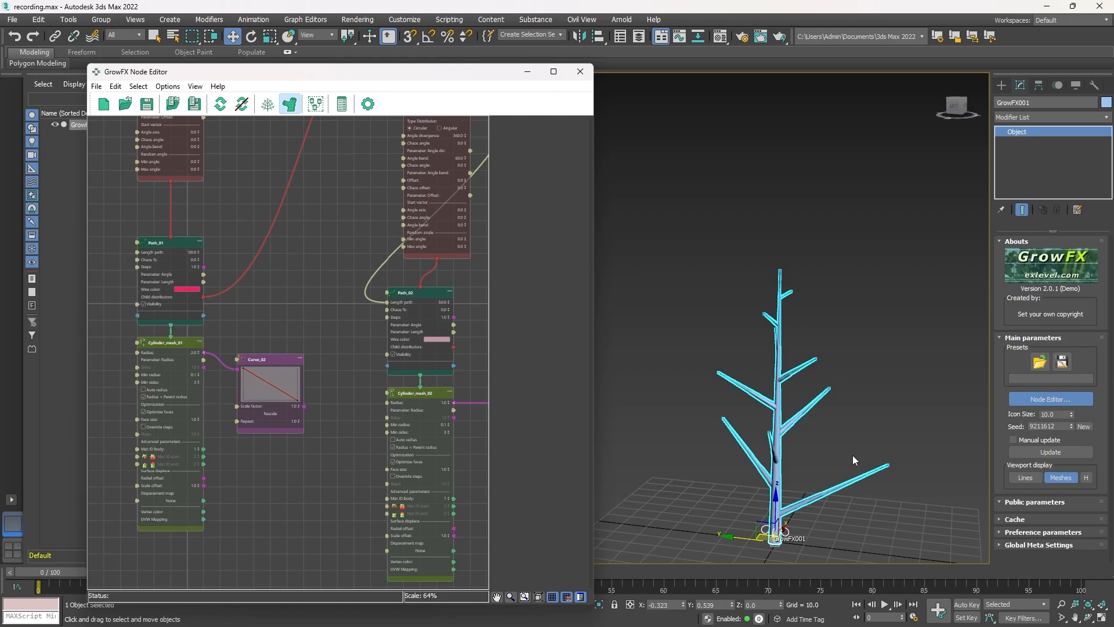
alt+middle_drag(853, 459, 1, 276)
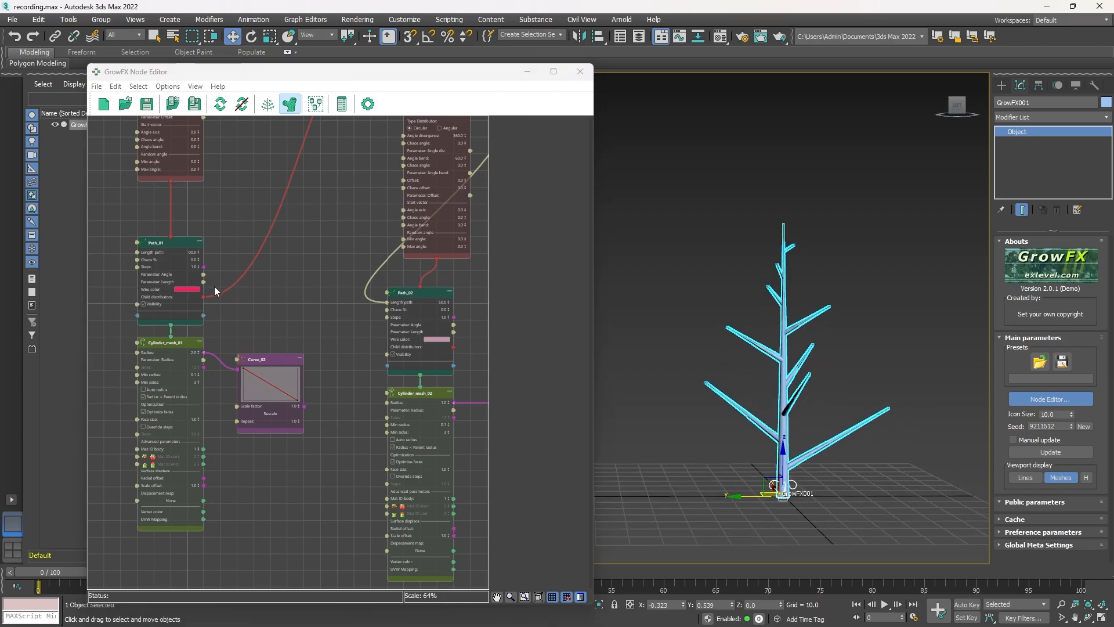
scroll(285, 280, down, 5)
scroll(241, 290, up, 2)
middle_drag(241, 290, 311, 299)
scroll(310, 301, up, 3)
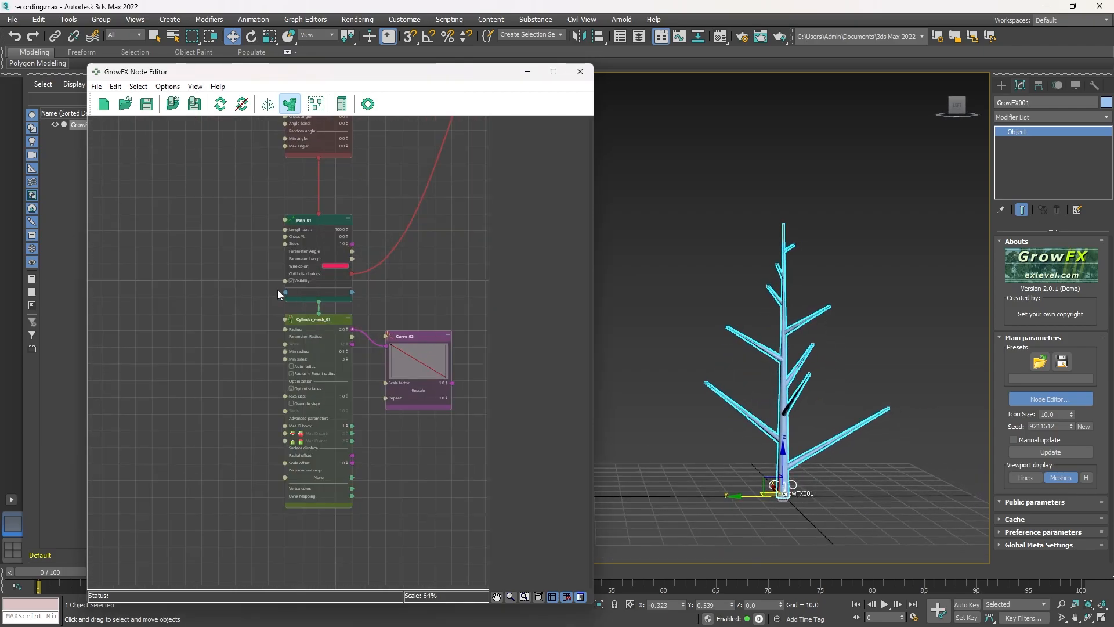
scroll(290, 294, down, 6)
drag(317, 196, 394, 401)
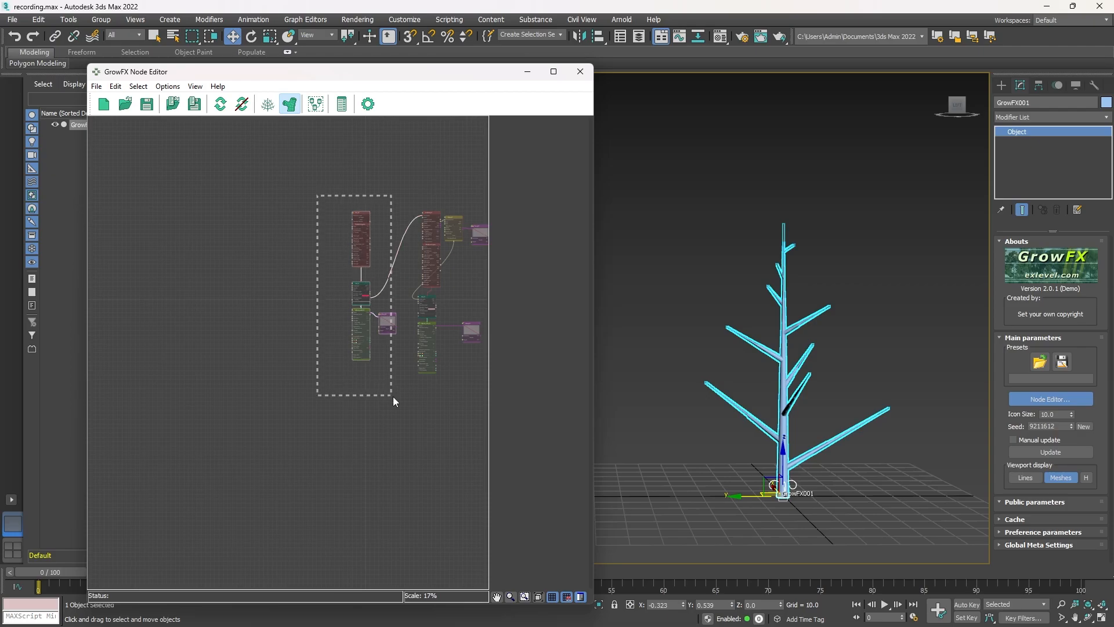
- Add a Random direction modifier to the Path_02 branches and place its node clear of the Cylinder_mesh_02 node
scroll(392, 328, up, 9)
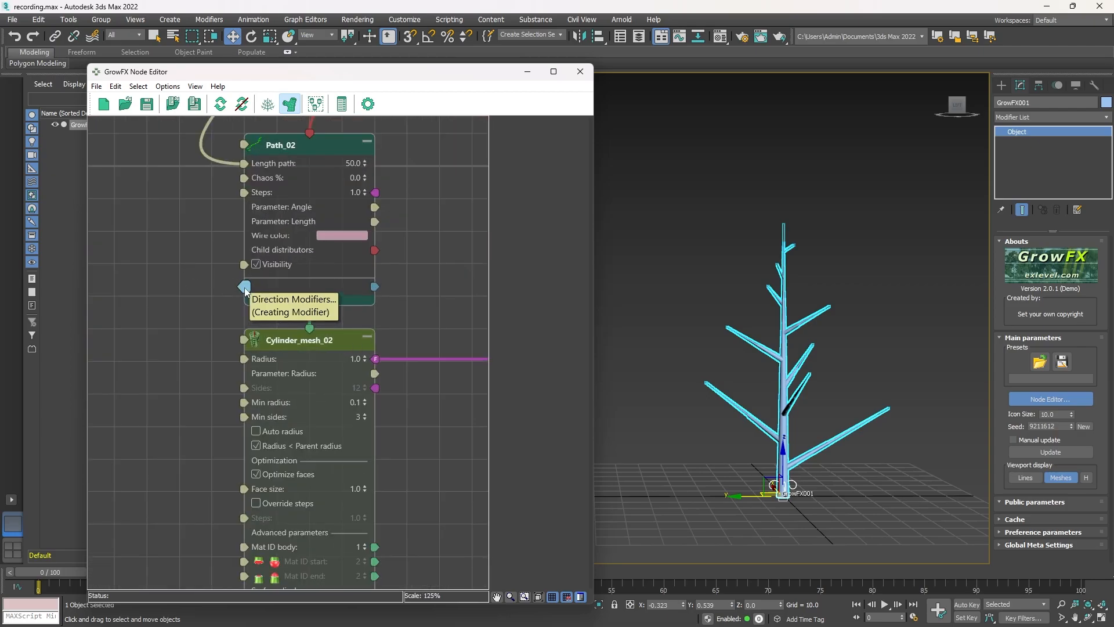
drag(233, 282, 173, 258)
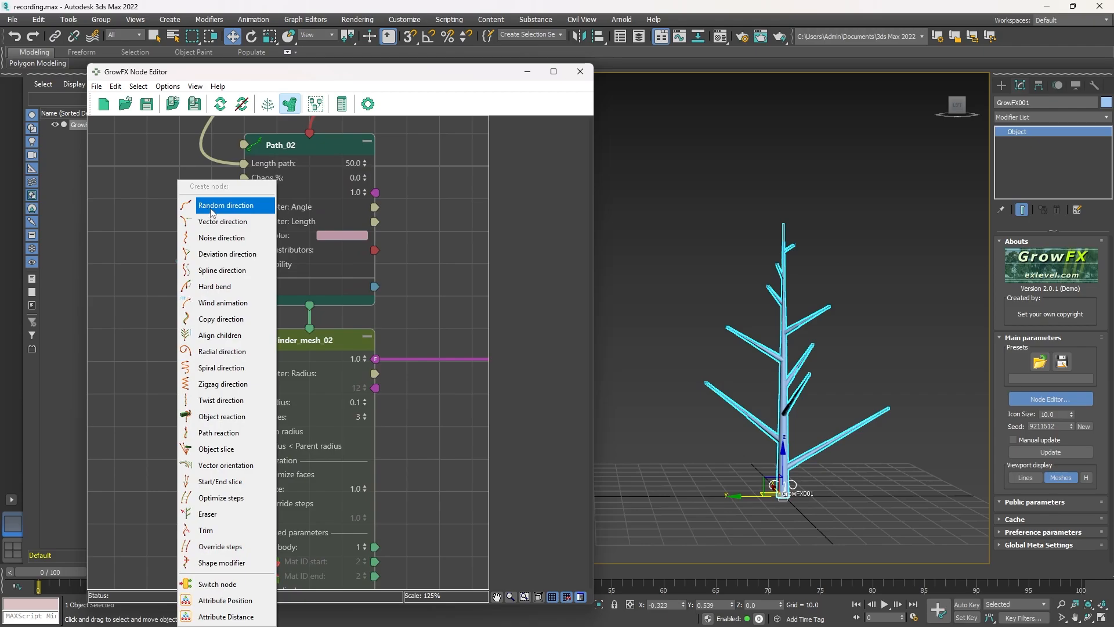
click(213, 206)
middle_drag(143, 214, 298, 186)
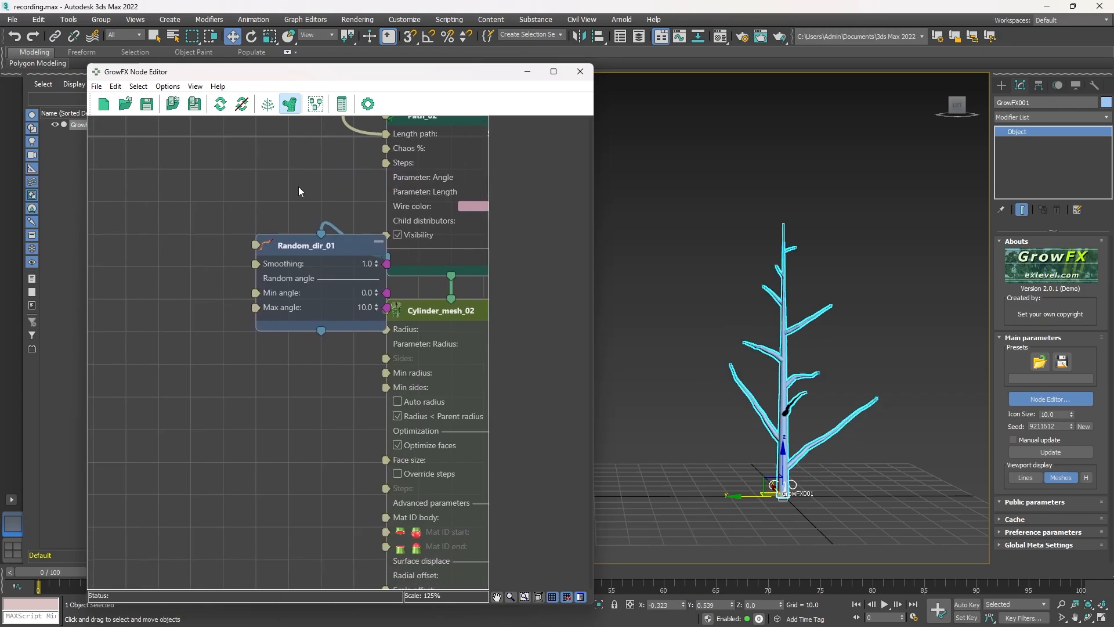
drag(353, 243, 288, 307)
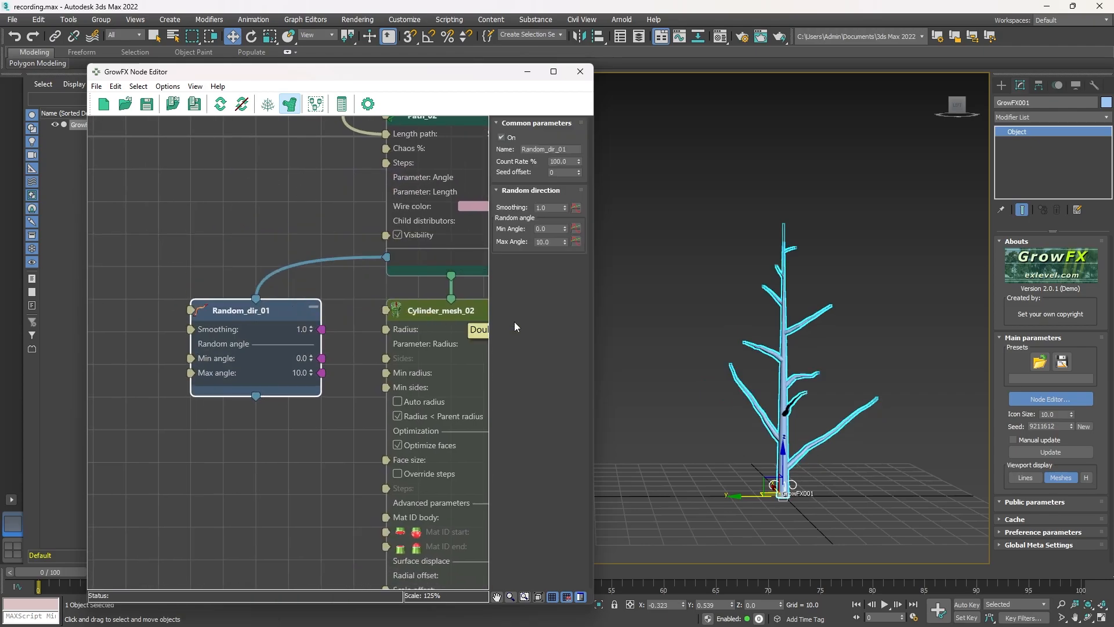
- Switch the Random_dir_01 node off and back on to compare the branches with and without random bending
scroll(881, 444, up, 5)
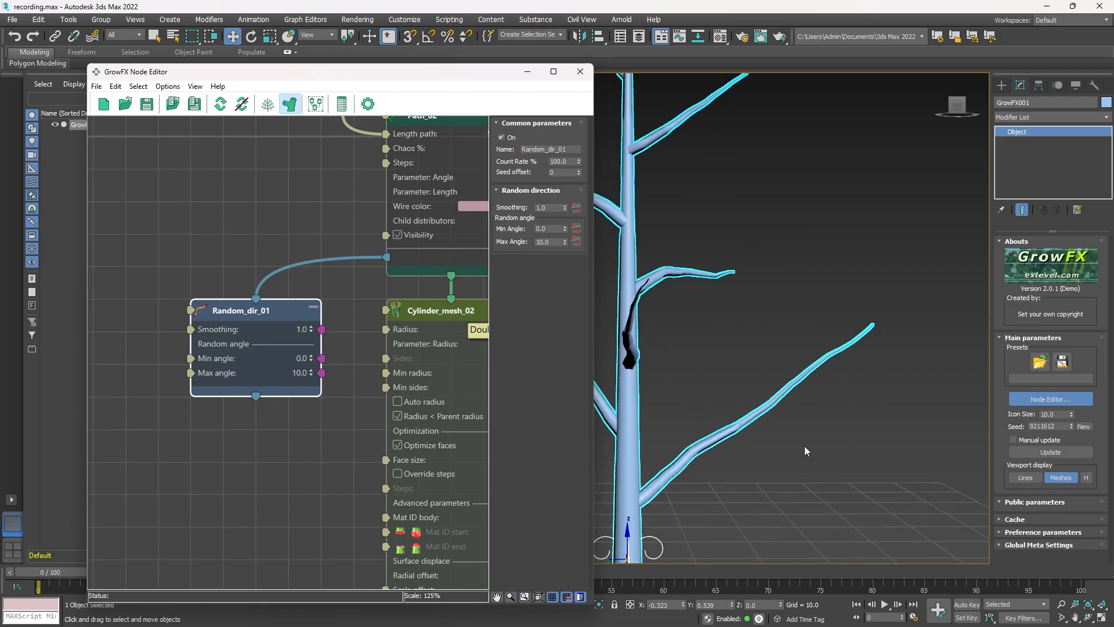
click(202, 311)
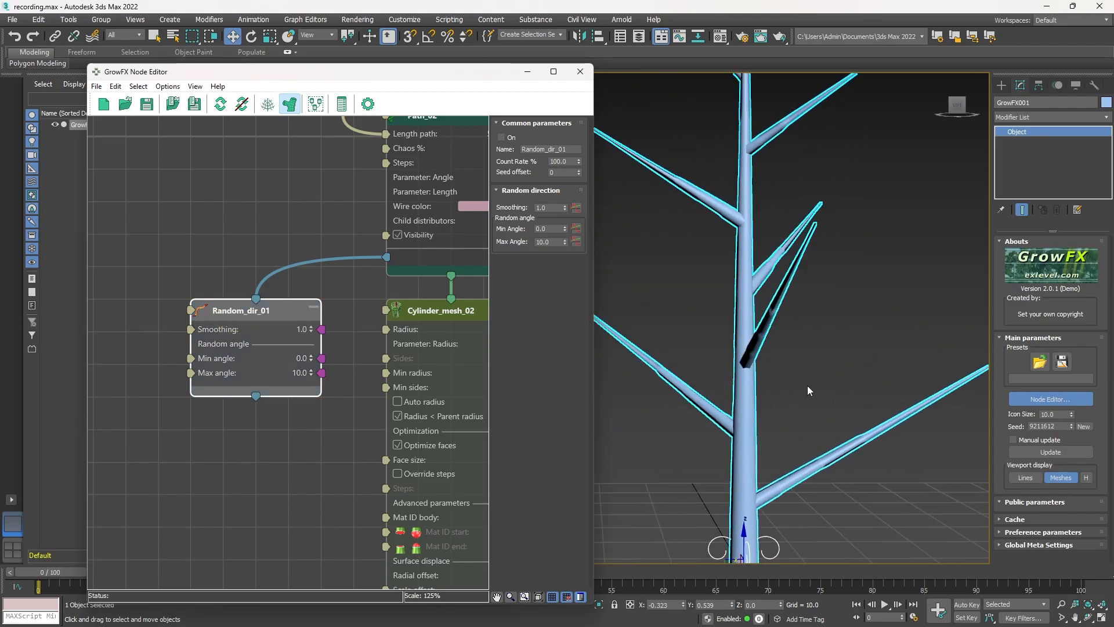
scroll(809, 390, down, 5)
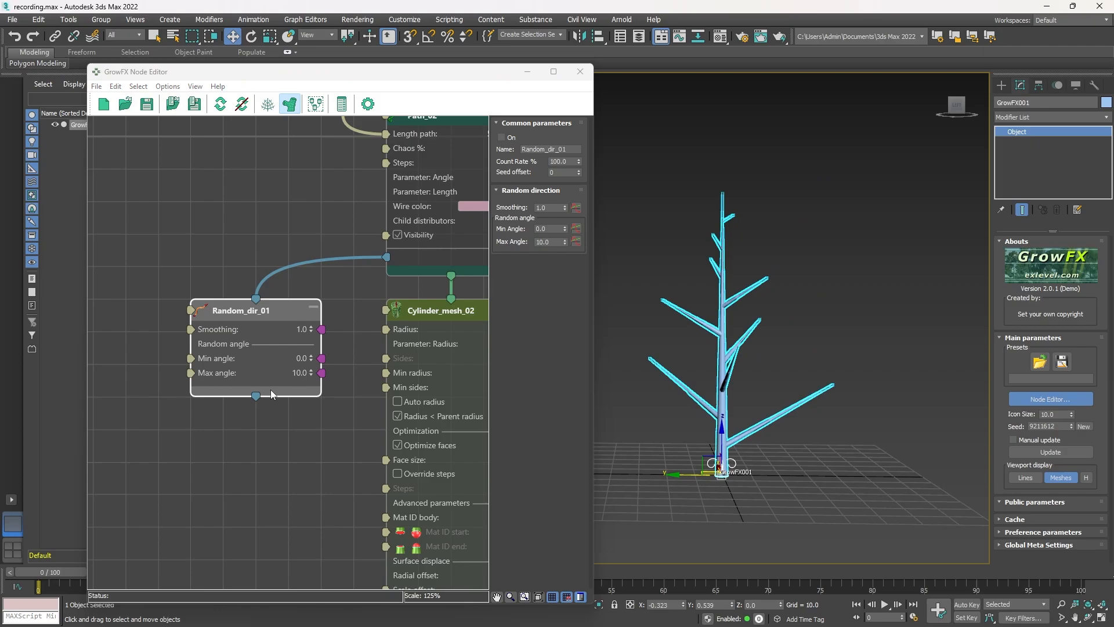
click(202, 311)
scroll(847, 416, up, 5)
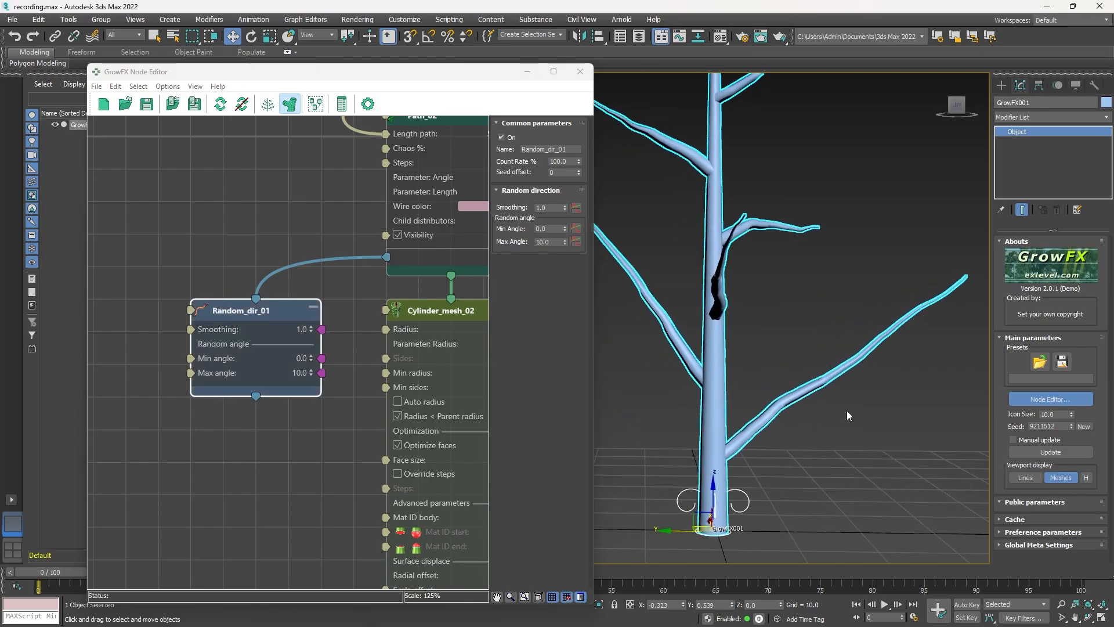
alt+middle_drag(847, 415, 816, 424)
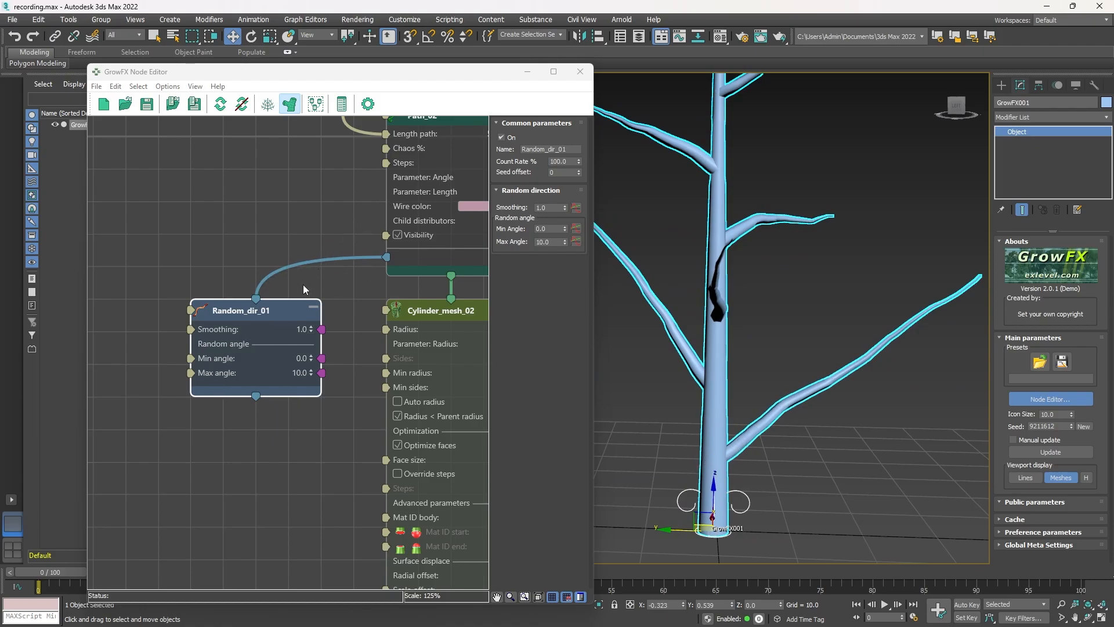
- Test the Smoothing of Random_dir_01 at about 0.32 and settle it at 1.59
scroll(303, 286, up, 5)
drag(304, 319, 319, 354)
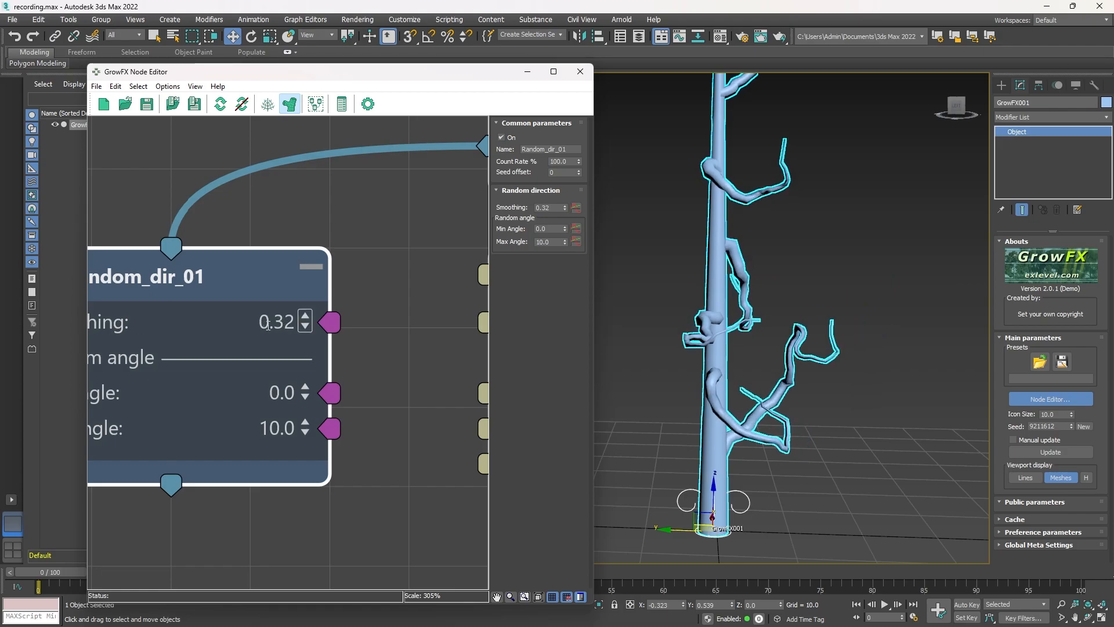
drag(305, 319, 311, 242)
middle_drag(324, 402, 384, 347)
middle_drag(308, 380, 405, 356)
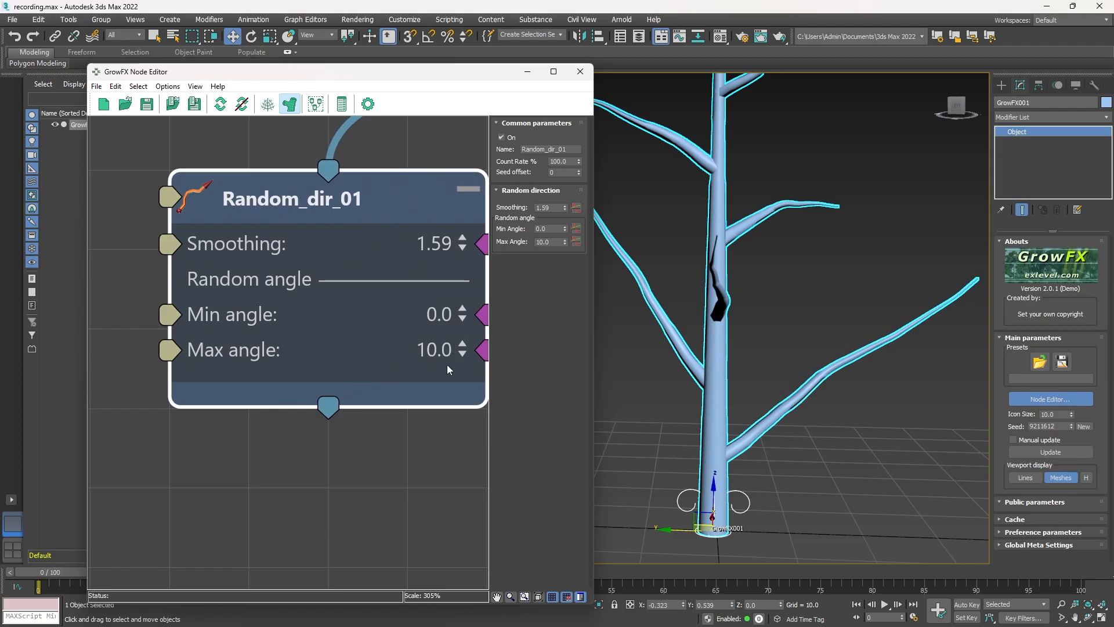
- Try a Max angle of 52 on Random_dir_01, inspect the branches from above, and restore the angle to 10
middle_drag(455, 354, 375, 387)
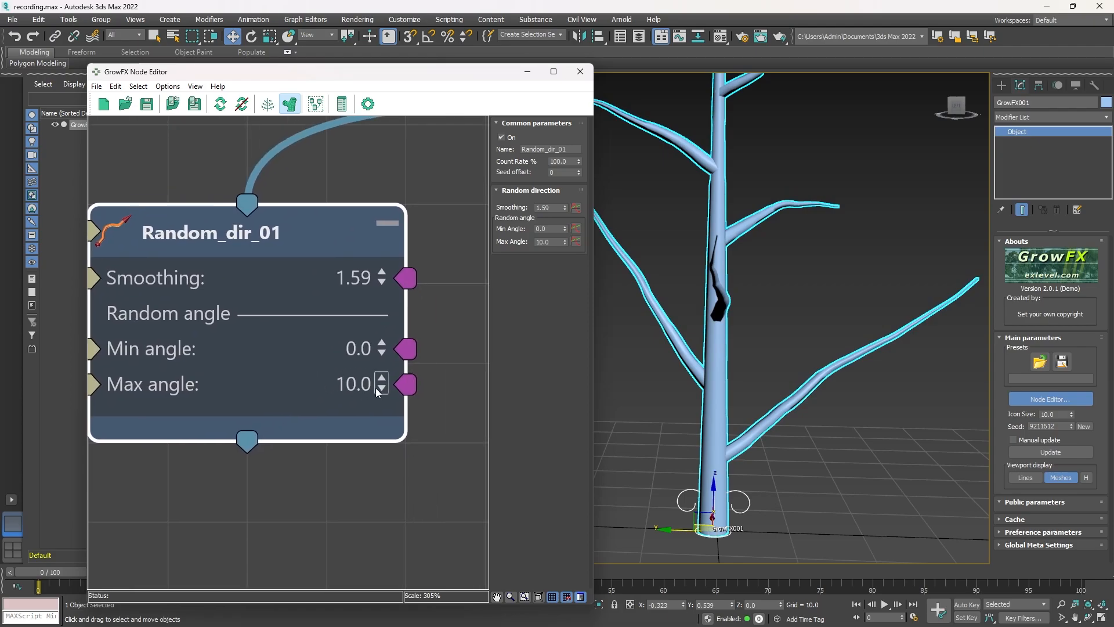
drag(381, 388, 381, 362)
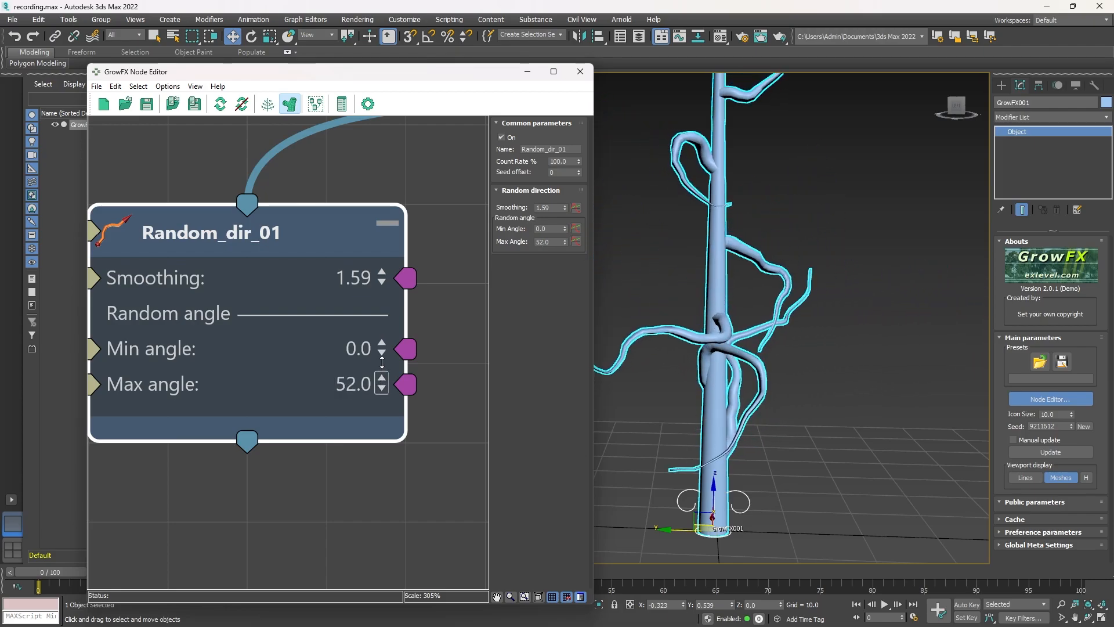
alt+middle_drag(627, 319, 823, 443)
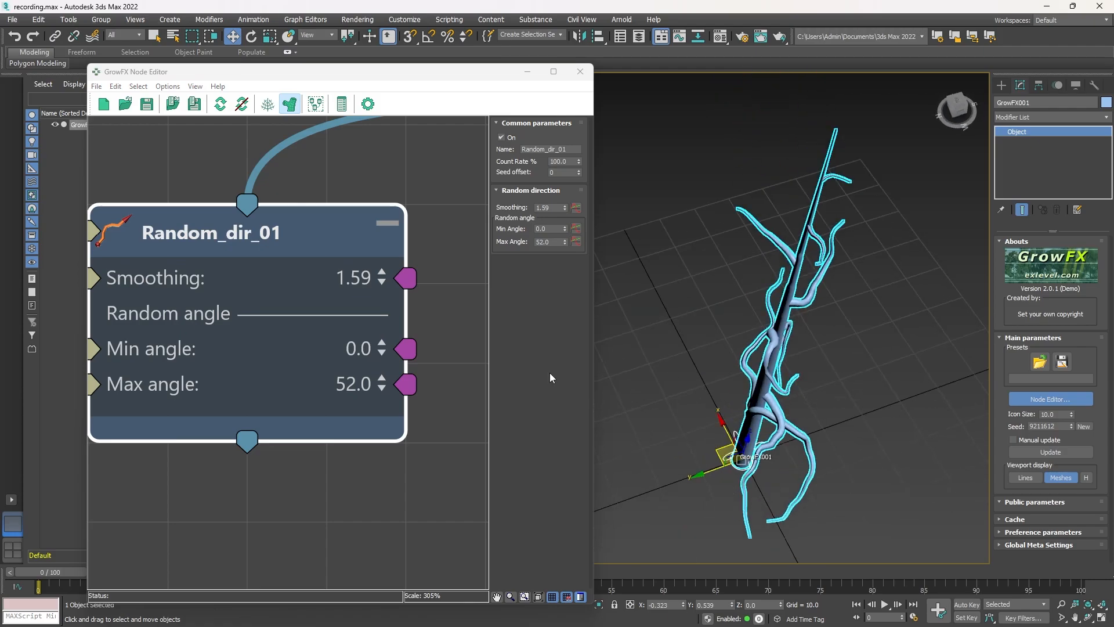
double_click(355, 384)
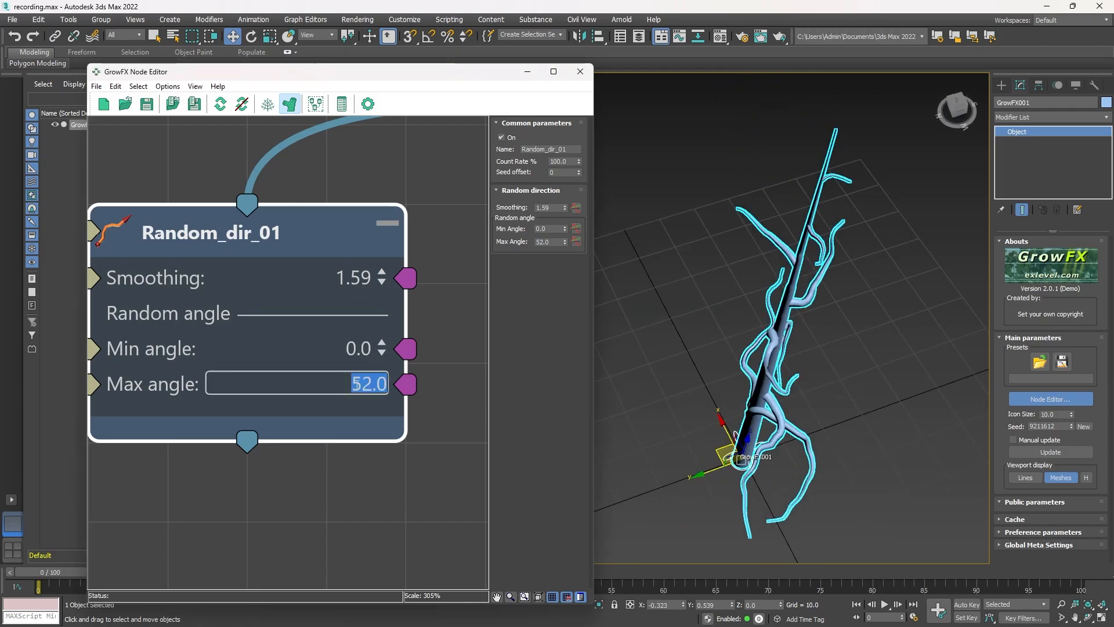
key(Return)
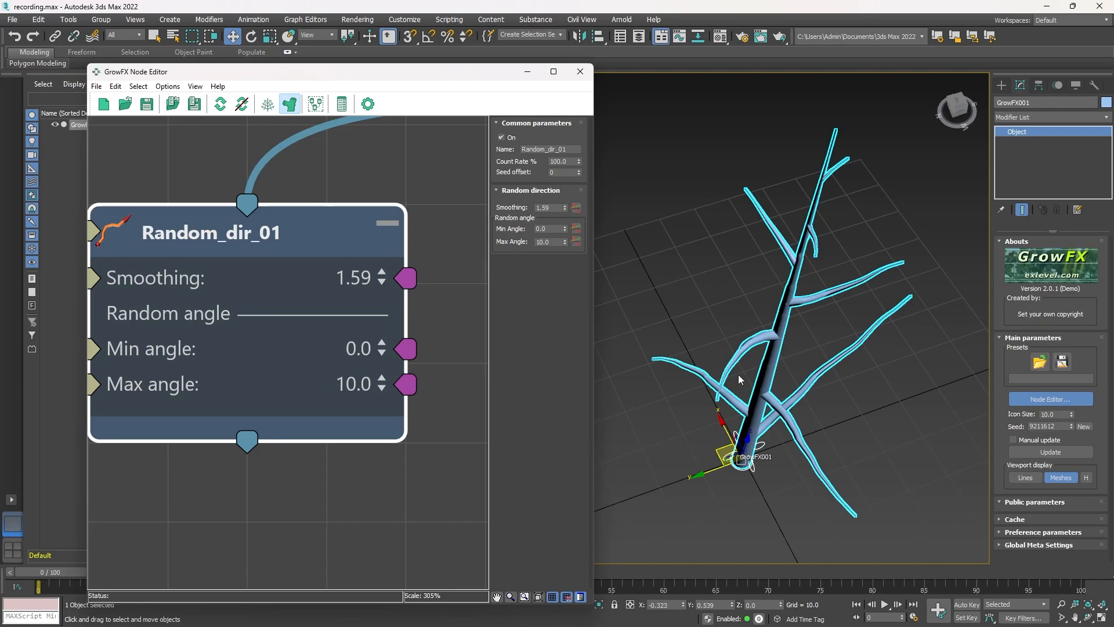
- Move the Random_dir_01 node up and chain a Vector direction modifier to its output
scroll(870, 341, down, 5)
middle_drag(869, 354, 878, 406)
scroll(814, 363, up, 6)
scroll(814, 364, down, 6)
scroll(244, 220, down, 3)
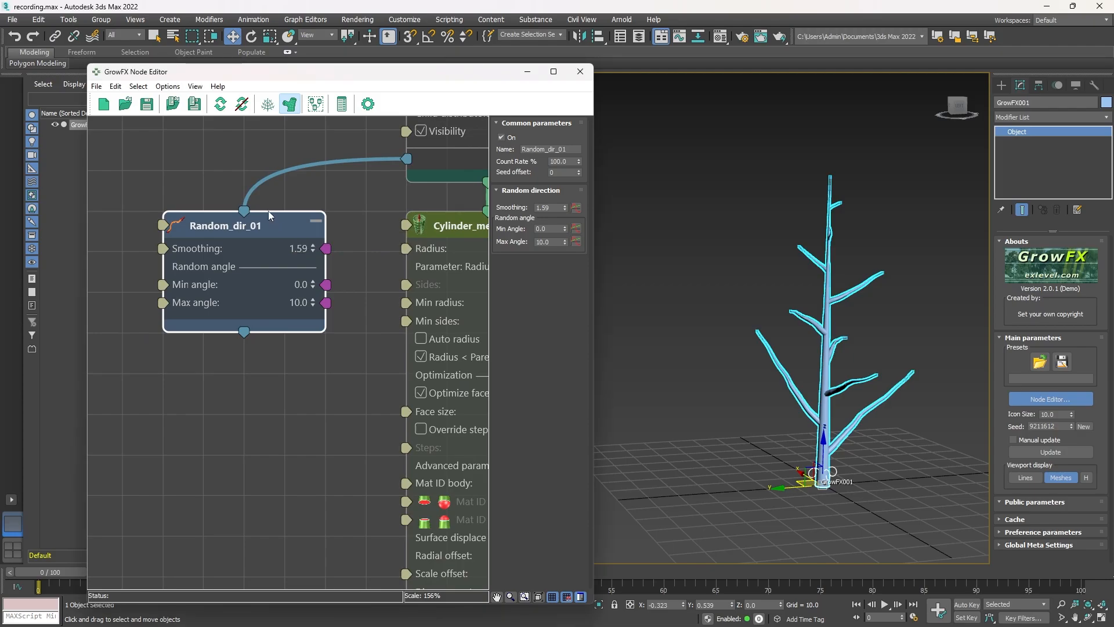
drag(264, 212, 264, 171)
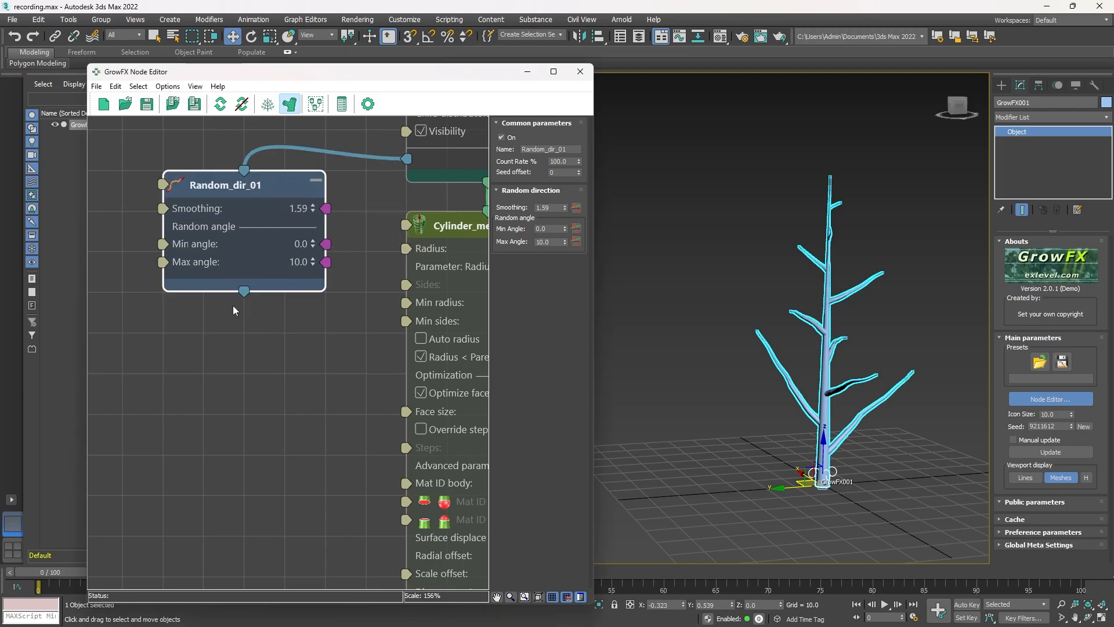
mouse_move(244, 292)
mouse_down()
mouse_move(284, 303)
mouse_move(242, 306)
mouse_up()
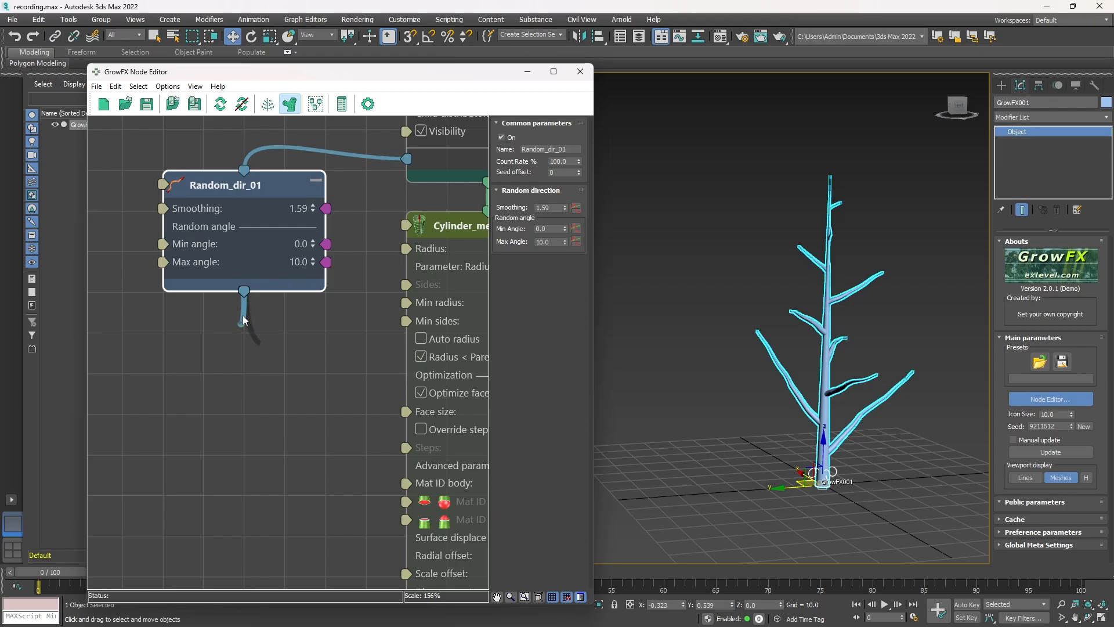
drag(234, 348, 235, 349)
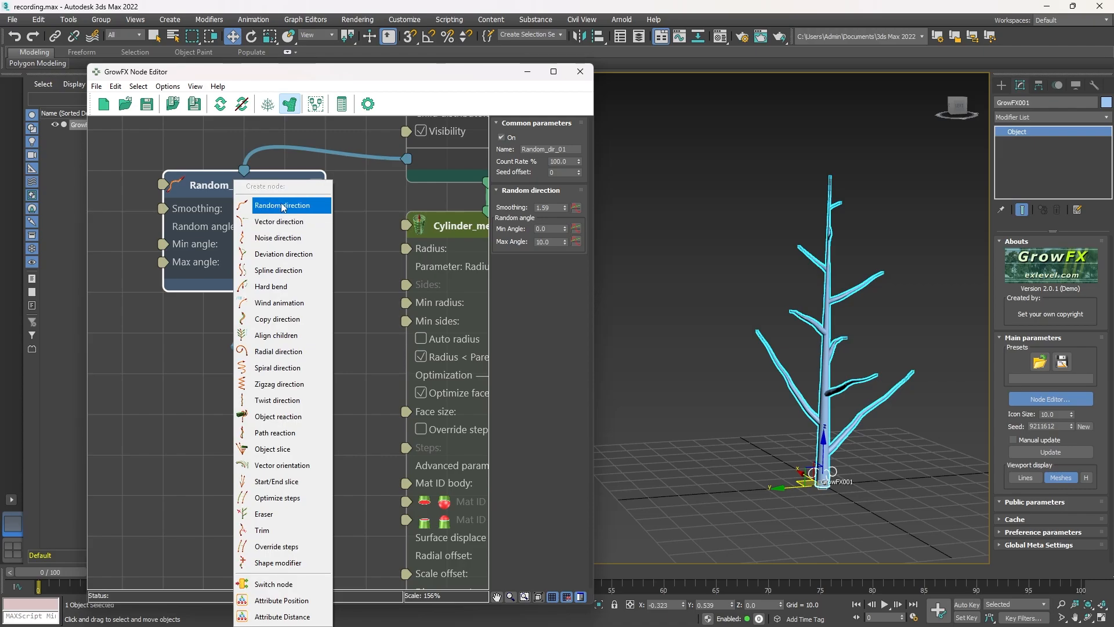
click(284, 227)
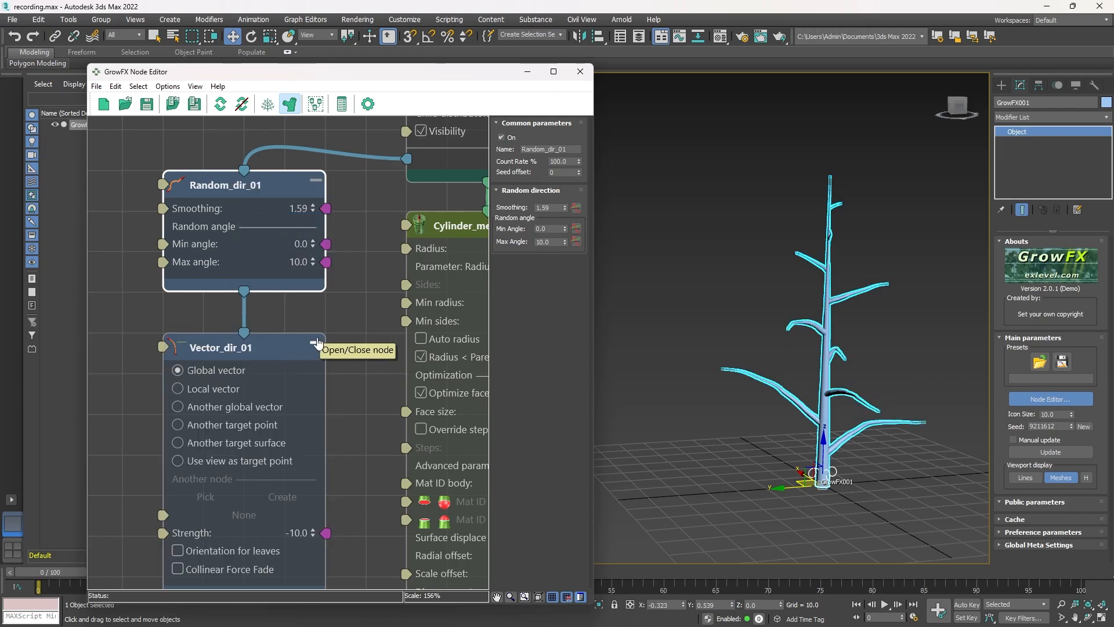
middle_drag(352, 362, 358, 269)
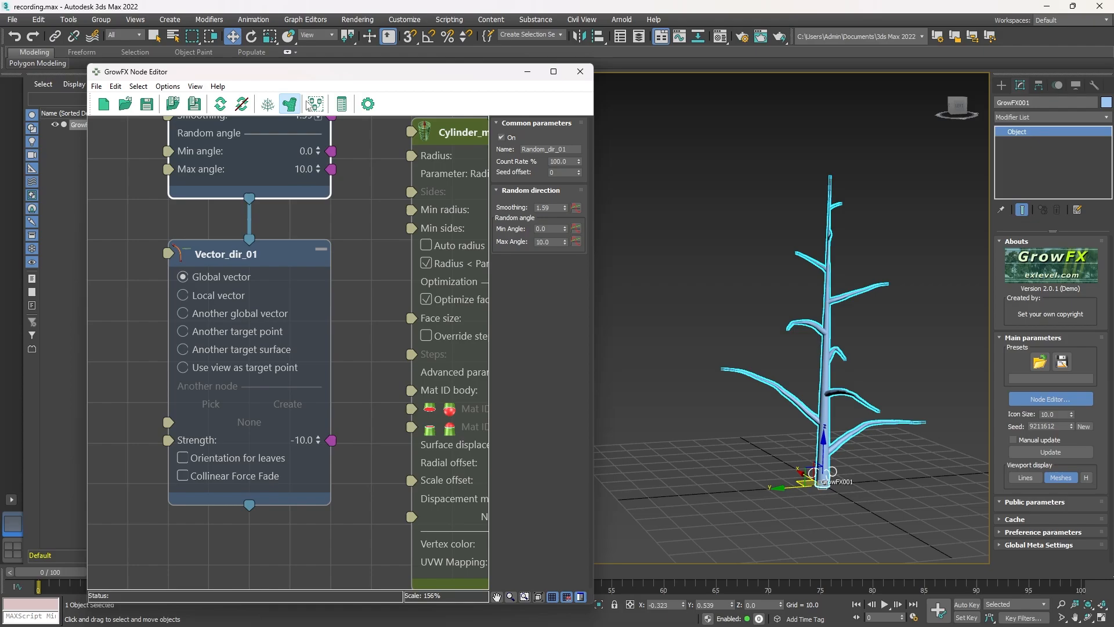
- Move the Node Editor window aside and make it taller, keeping the Vector_dir_01 node and the whole tree in view
drag(370, 80, 323, 61)
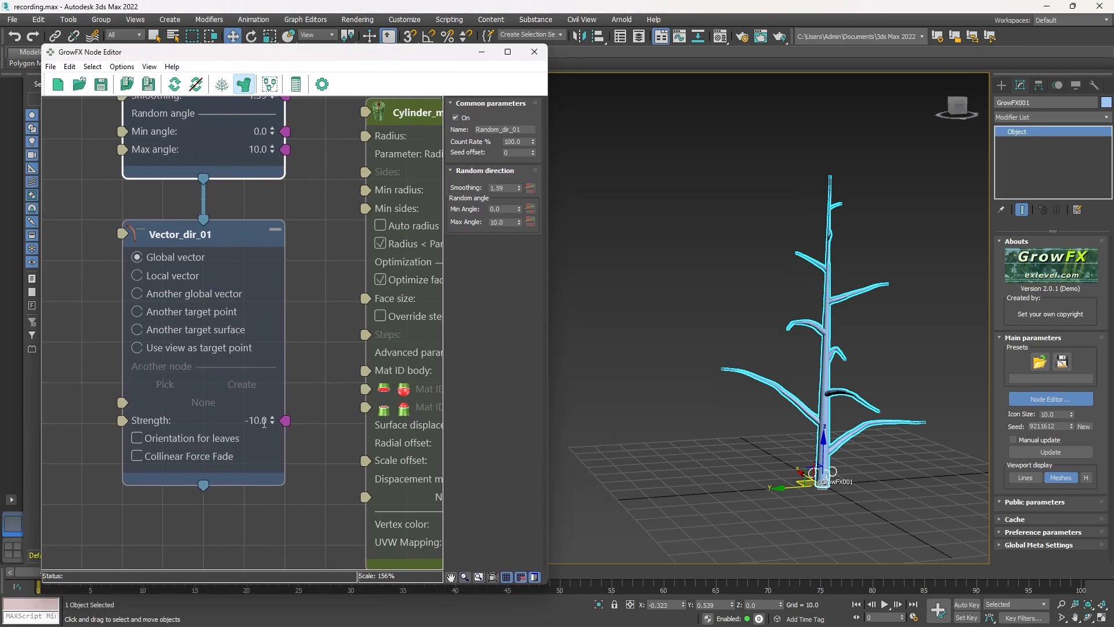
drag(276, 584, 278, 611)
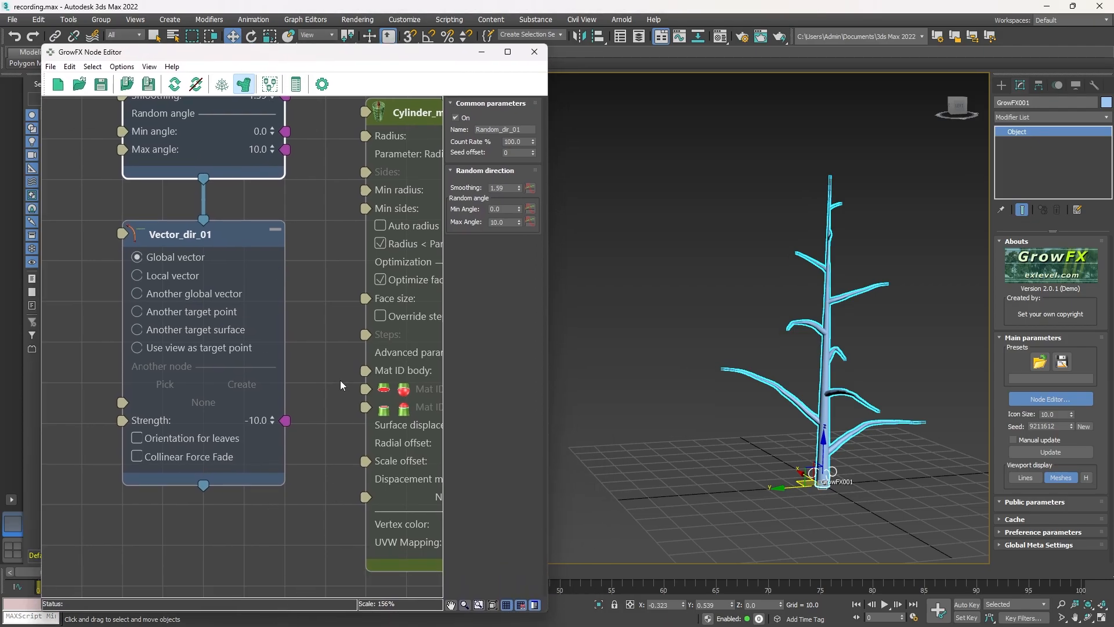
middle_drag(346, 374, 338, 398)
middle_drag(900, 440, 857, 443)
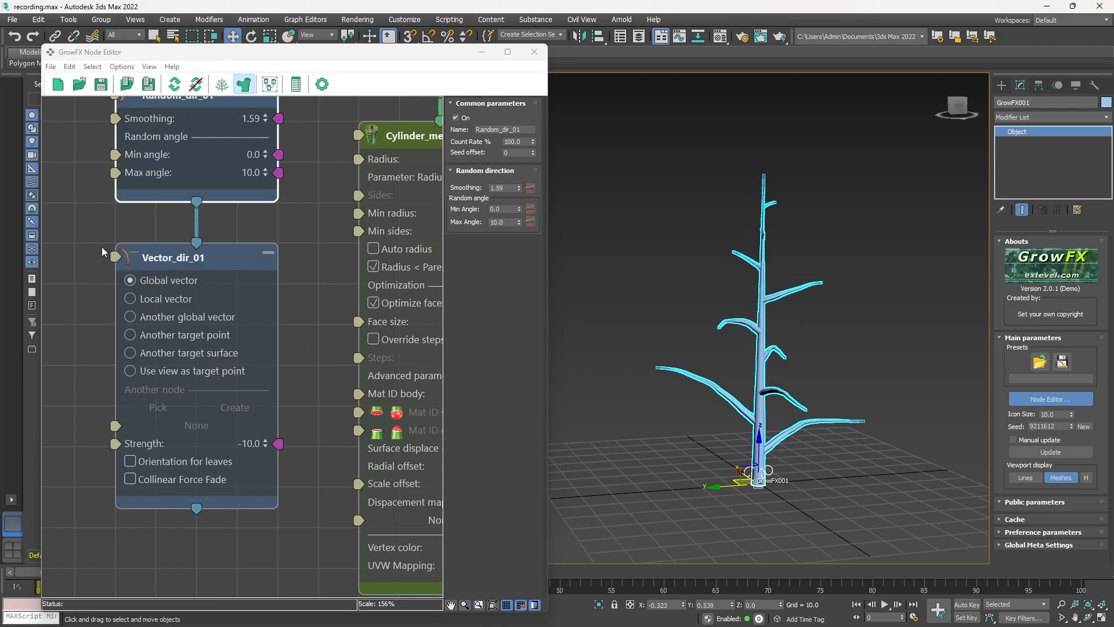
- Switch off the Vector_dir_01 node to see the branches without its vector bending
scroll(114, 246, up, 8)
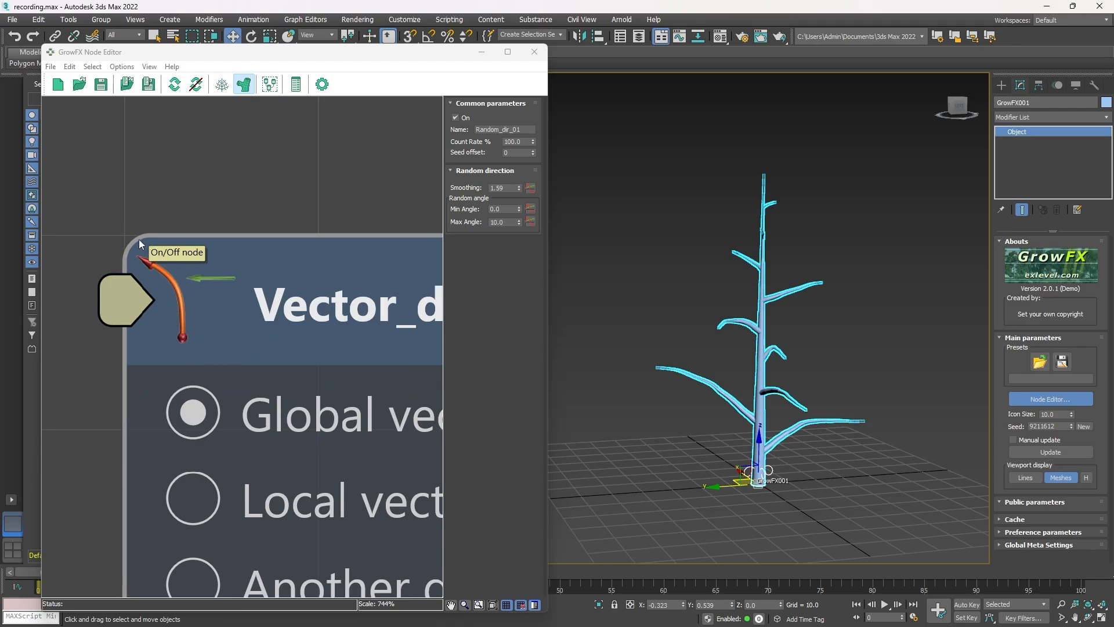
click(177, 296)
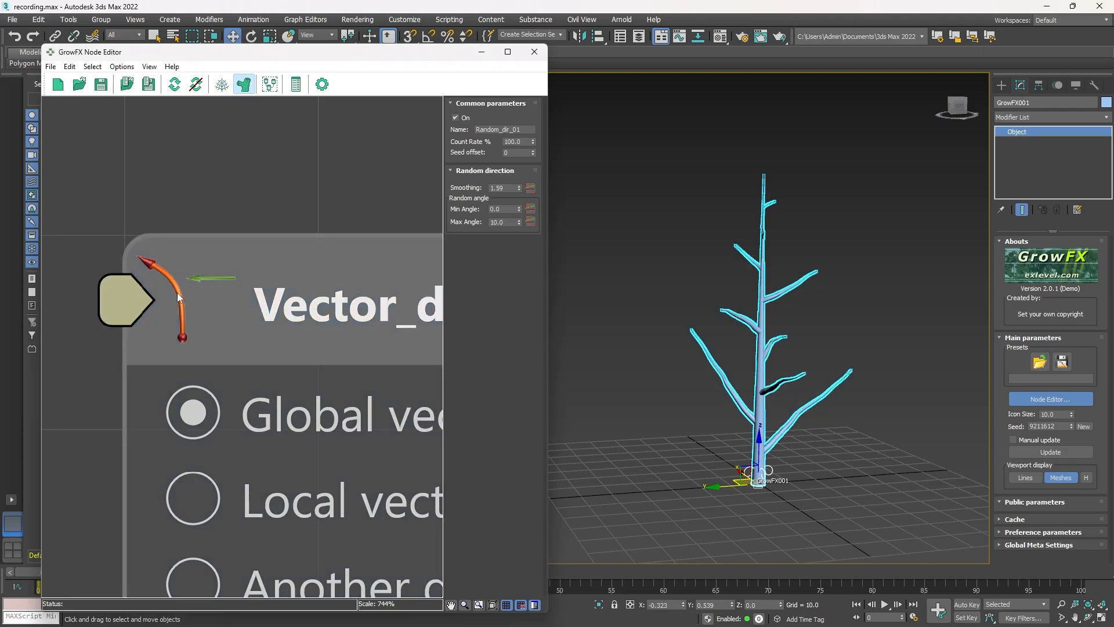
- Switch the Vector_dir_01 node back on and set its Strength to -40.5
click(176, 292)
scroll(176, 292, down, 10)
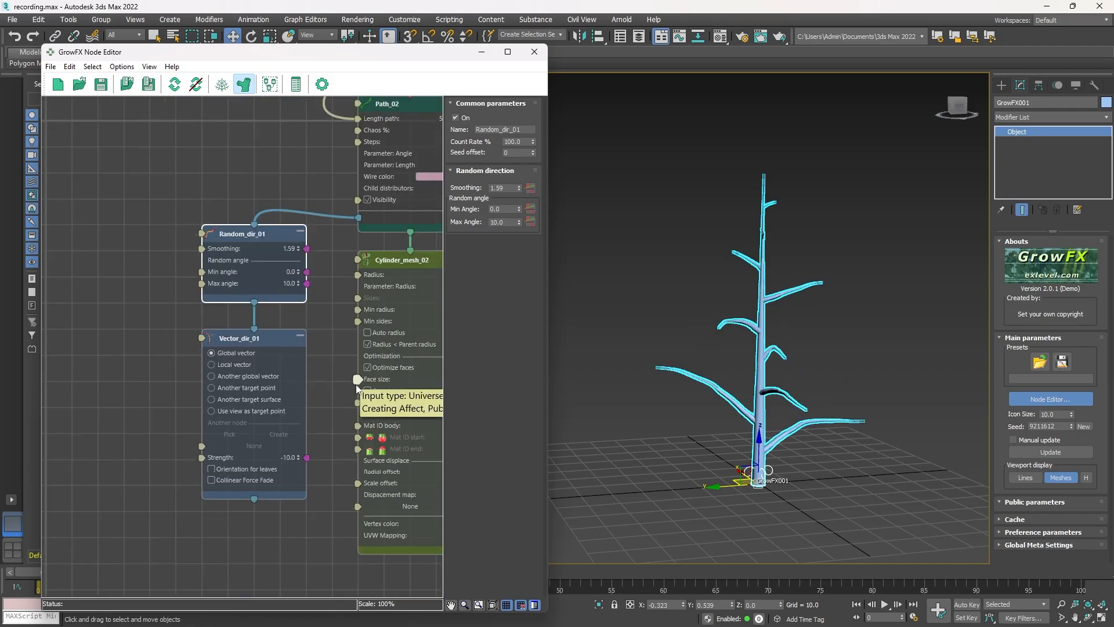
scroll(234, 476, up, 6)
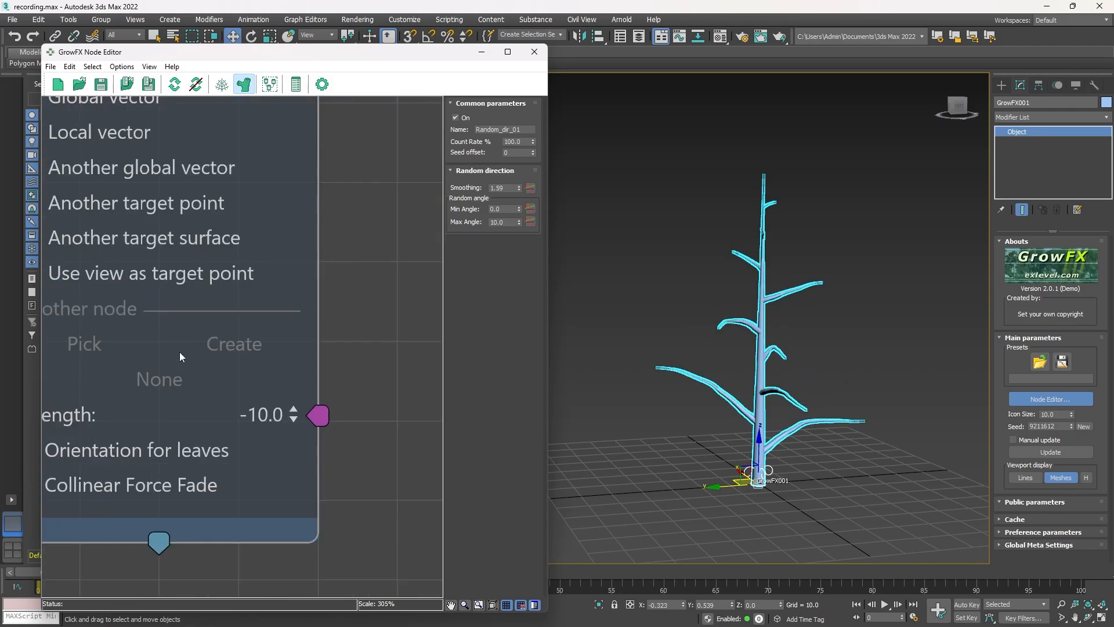
scroll(180, 352, up, 2)
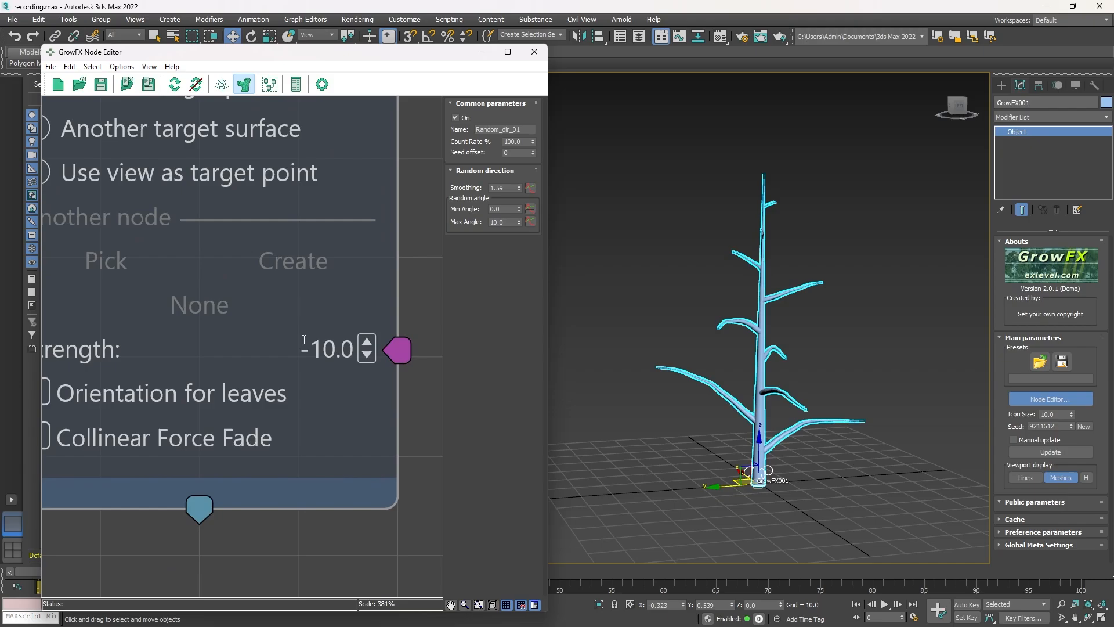
scroll(363, 348, down, 2)
scroll(326, 344, up, 3)
drag(367, 351, 356, 516)
scroll(298, 154, down, 7)
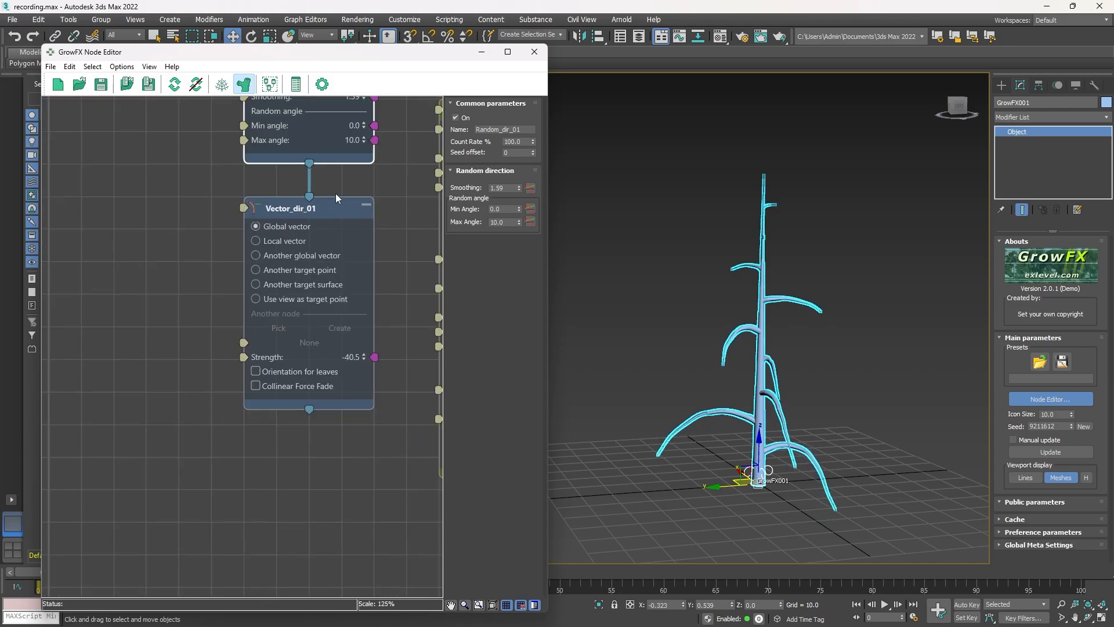
- Move the Random_dir_01 and Vector_dir_01 nodes together farther away from the Path_02 and Cylinder_mesh_02 nodes
scroll(185, 232, down, 4)
drag(176, 168, 249, 349)
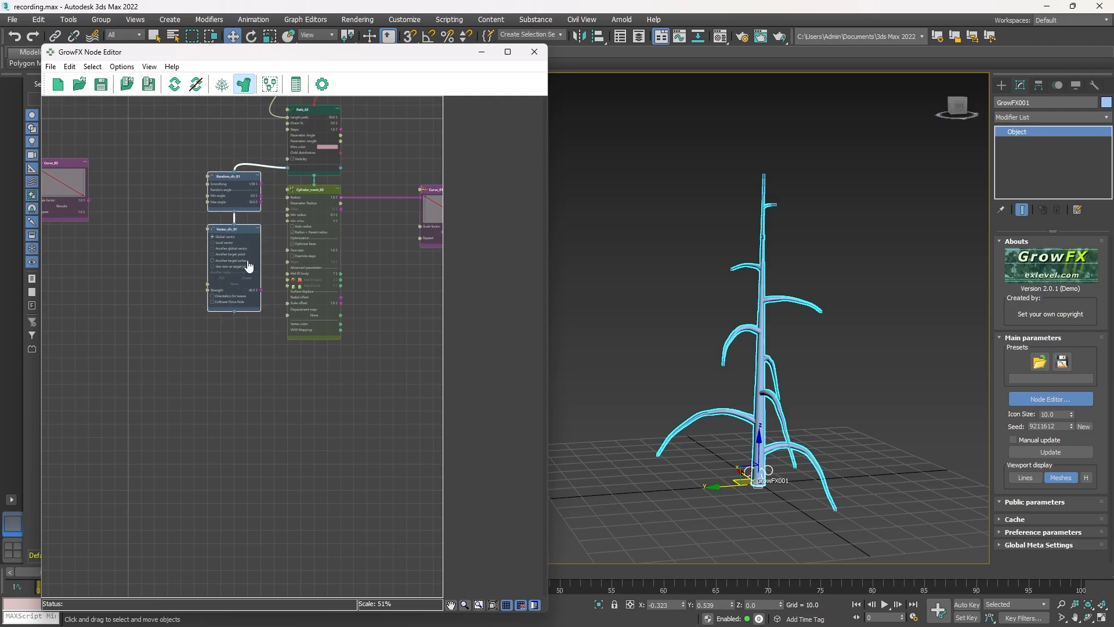
drag(248, 266, 183, 242)
- Attach a factor curve node to the Strength parameter of Vector_dir_01 and open its curve for editing
middle_drag(182, 243, 293, 238)
scroll(277, 267, up, 2)
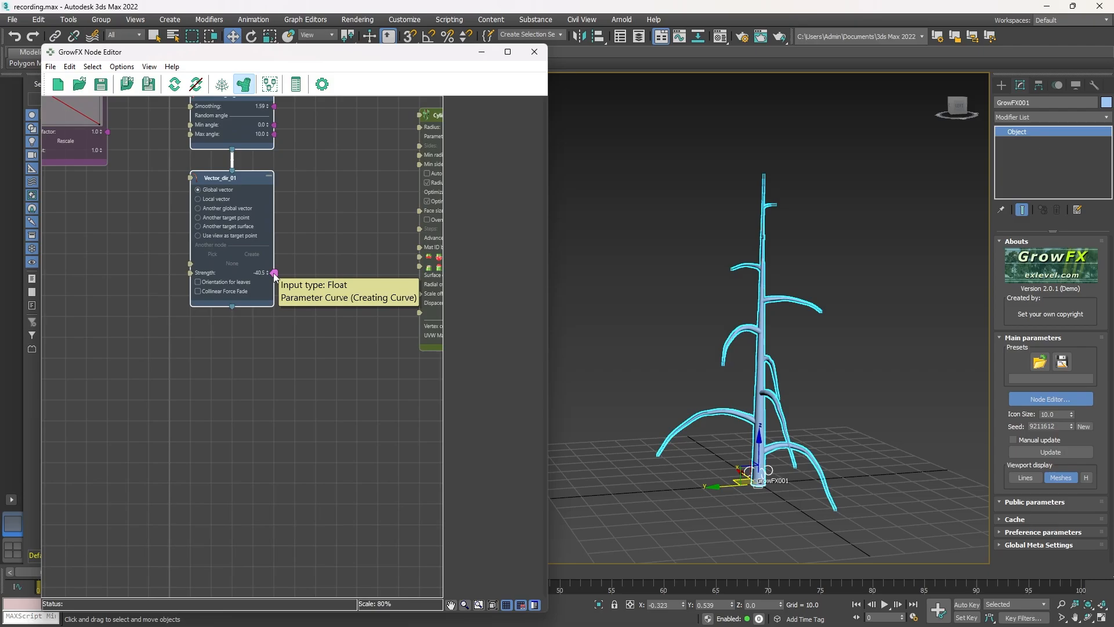
drag(275, 275, 299, 274)
click(340, 315)
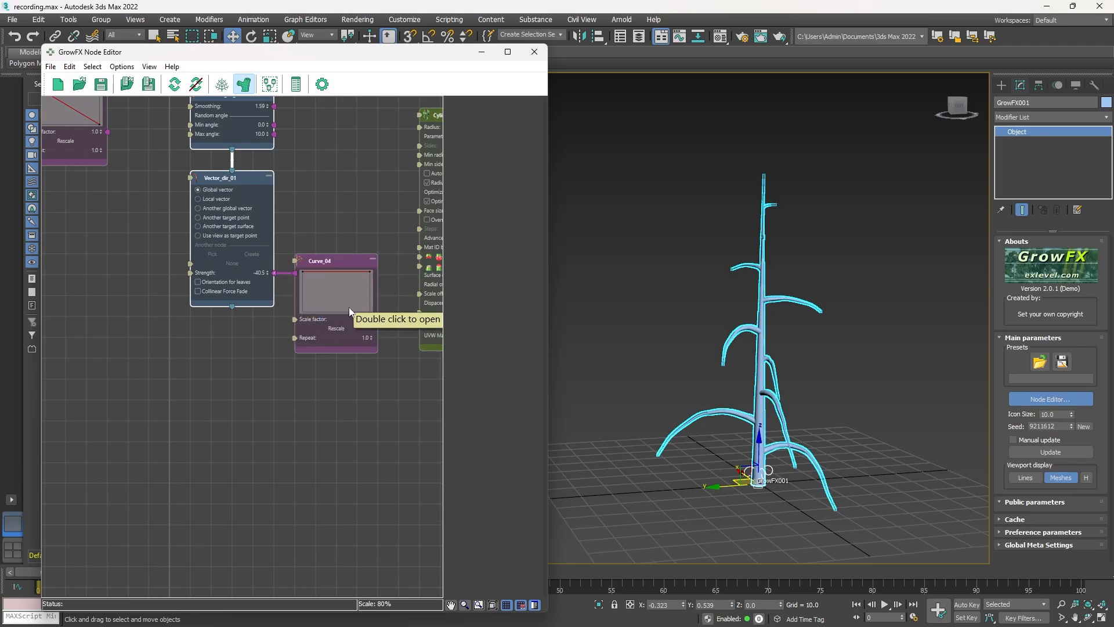
double_click(350, 307)
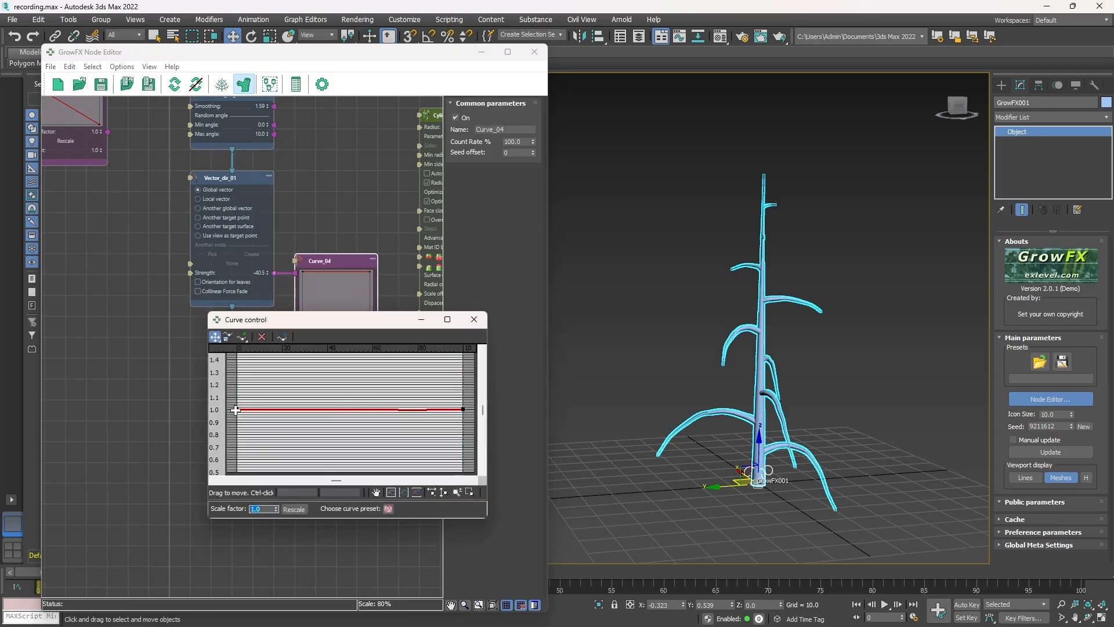
- Raise Curve_04's first point slightly above 1.0 and set the value of its end point to 0
mouse_move(235, 409)
mouse_down()
mouse_move(236, 390)
mouse_move(236, 405)
mouse_up()
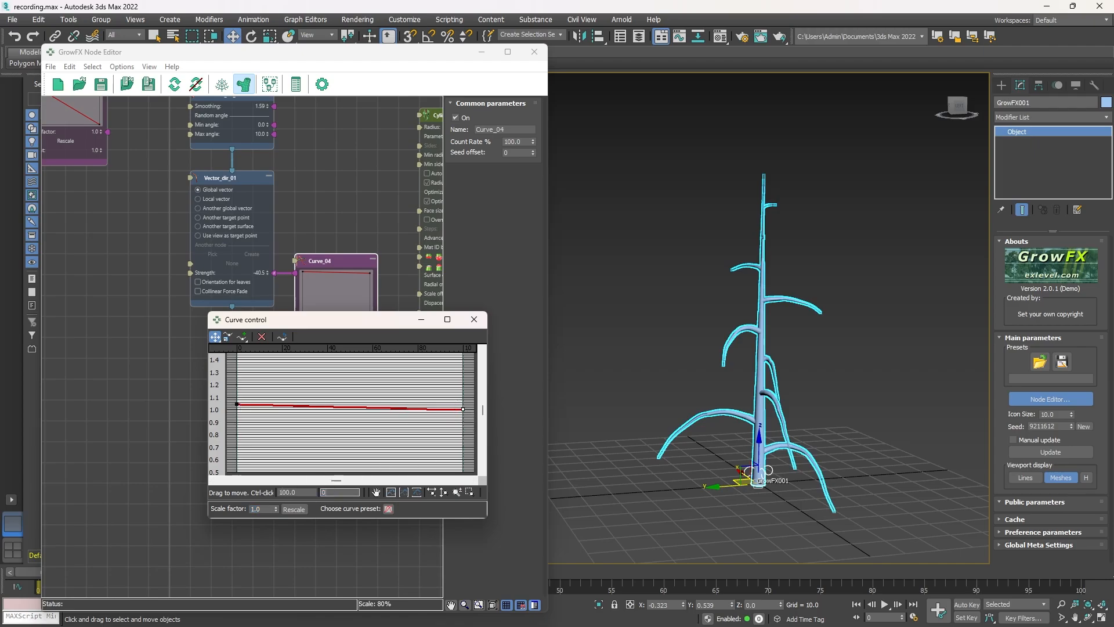
text(0)
key(Return)
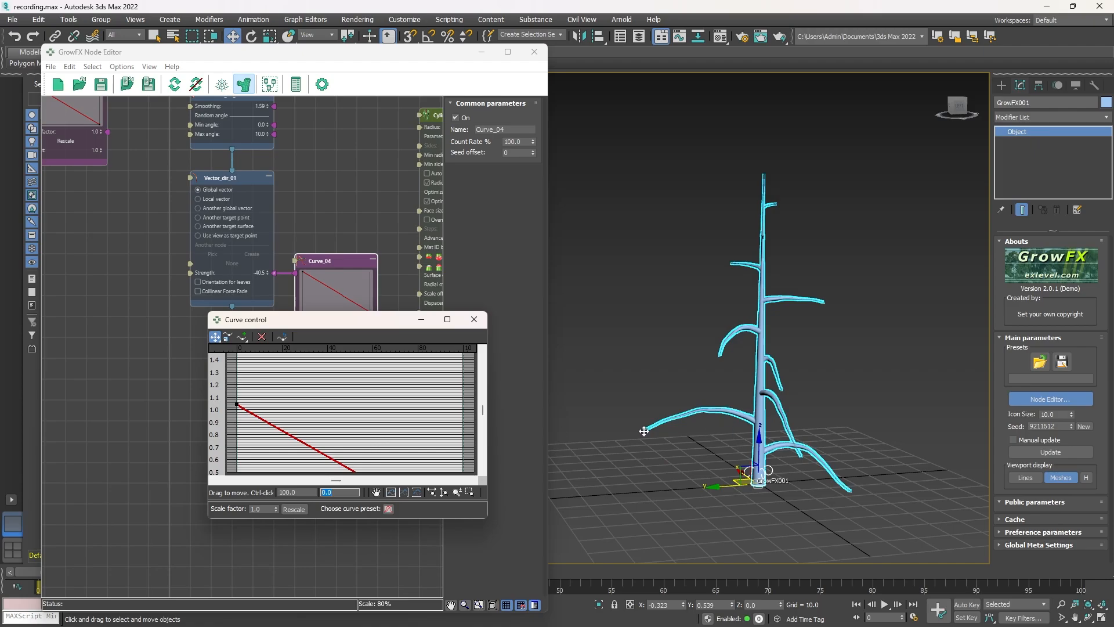
- Insert three points along Curve_04 at about 13, 40 and 74, and move the curve window clear of the node
scroll(305, 397, down, 3)
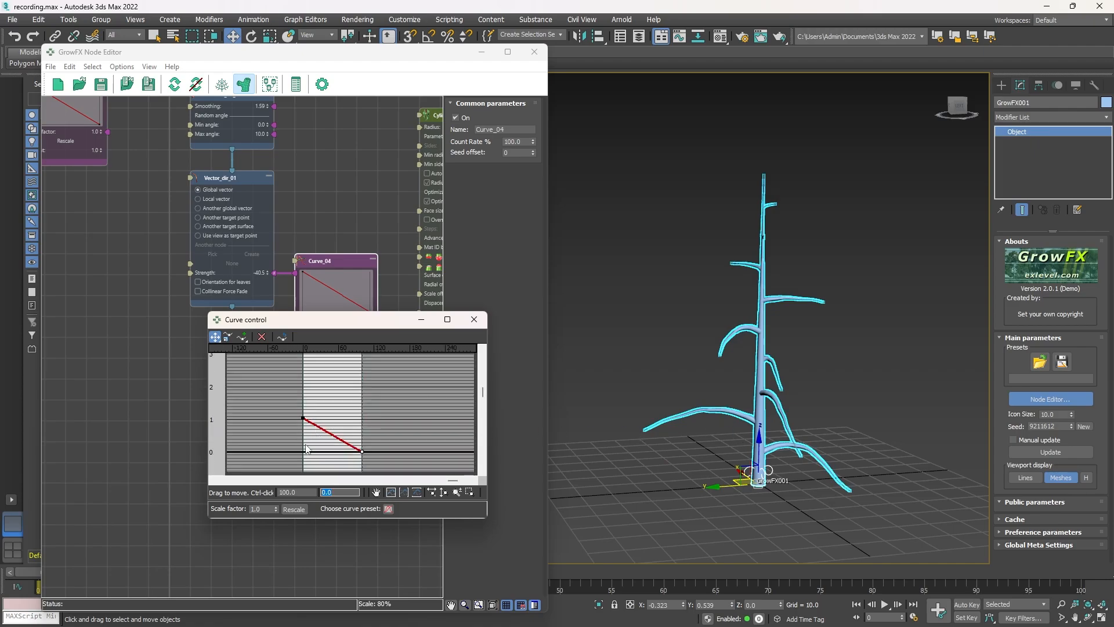
scroll(335, 442, up, 1)
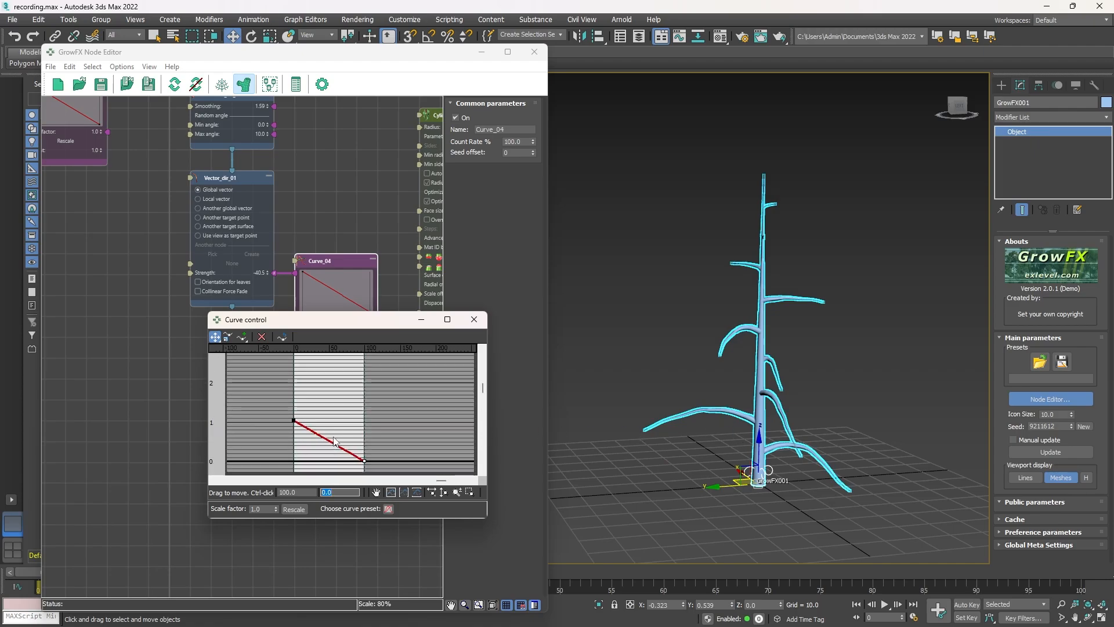
click(243, 337)
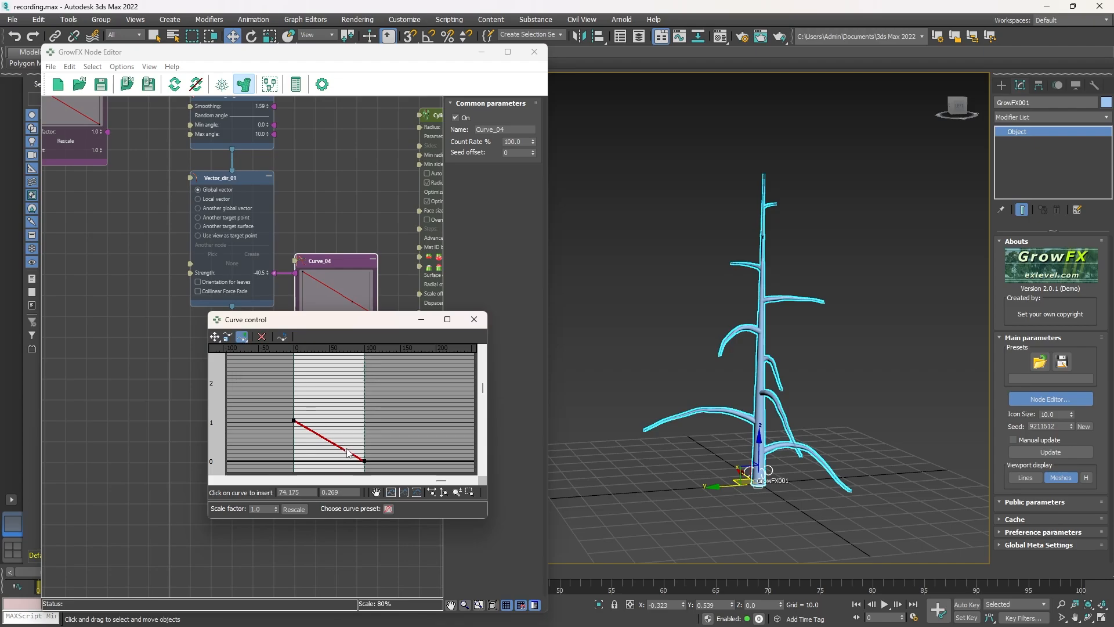
click(216, 337)
drag(311, 320, 249, 282)
double_click(337, 287)
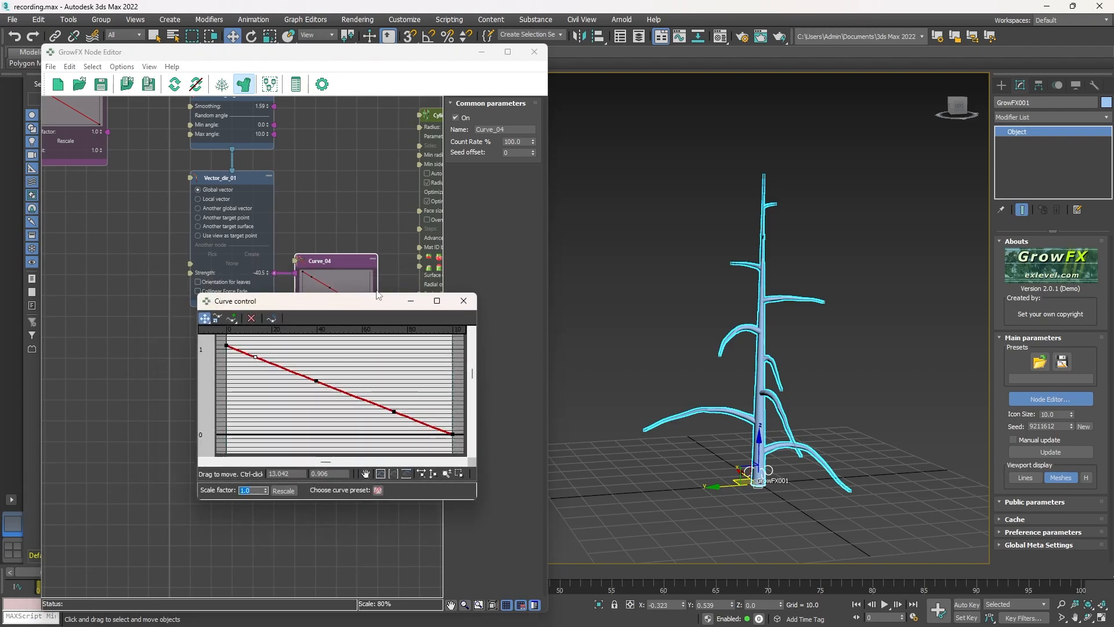
drag(331, 288, 286, 241)
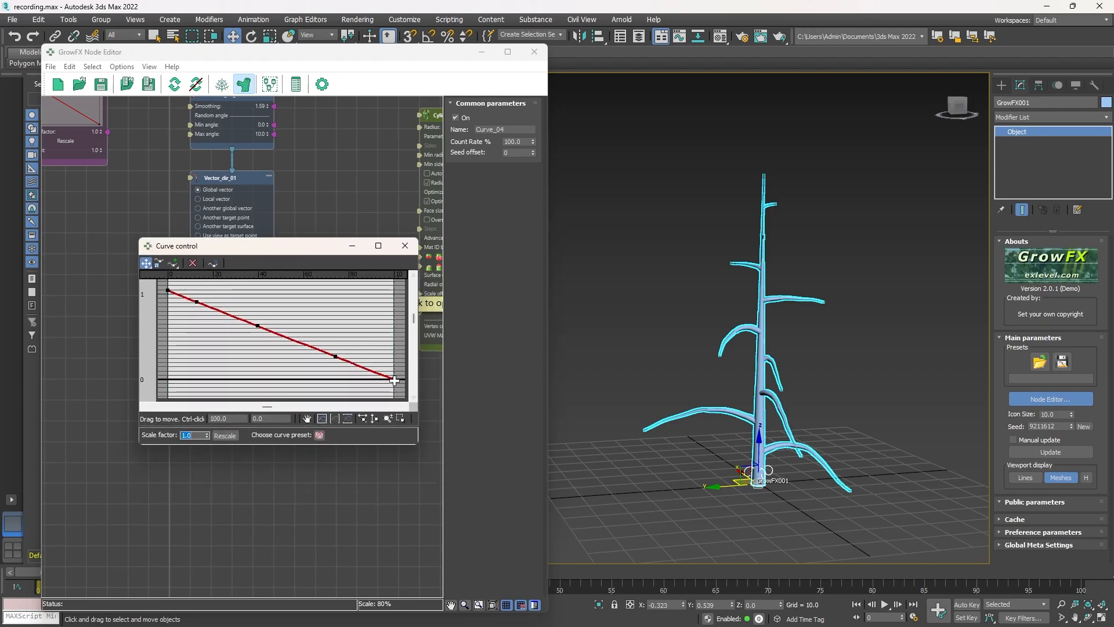
- Pull Curve_04's end point well below zero, lower its inner points so the branch tips bend upward, and close the curve window
drag(393, 379, 370, 474)
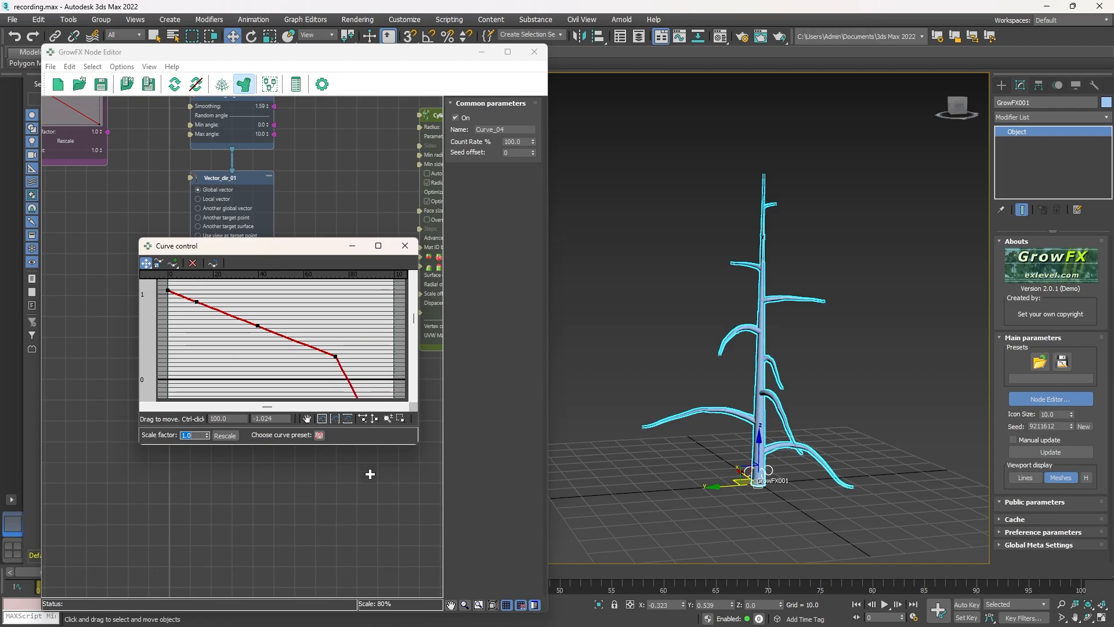
scroll(334, 342, down, 4)
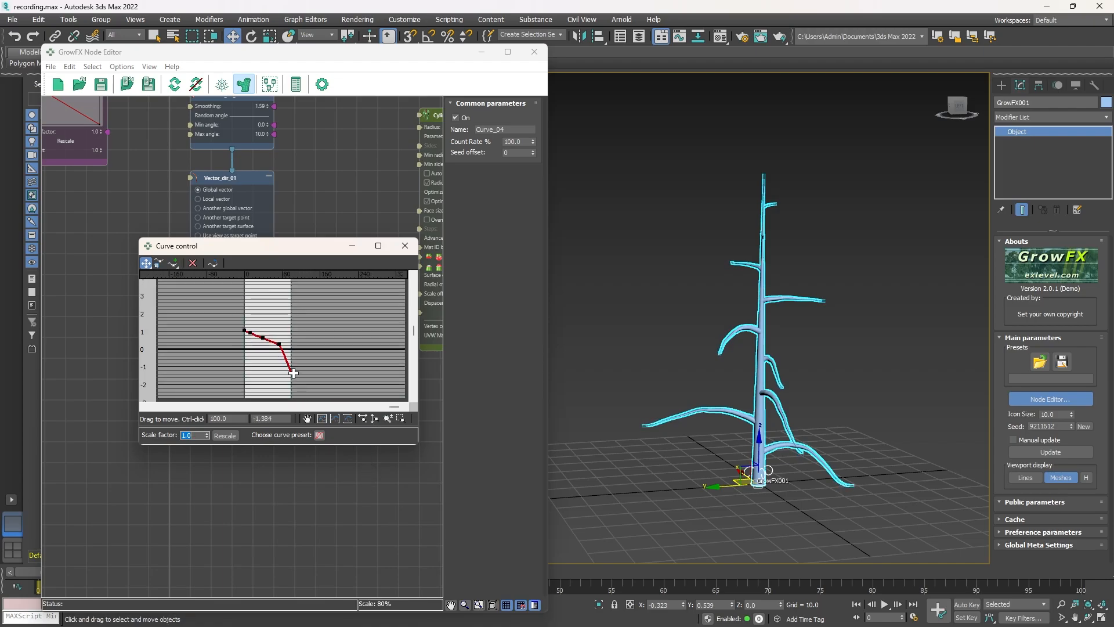
drag(291, 401, 291, 435)
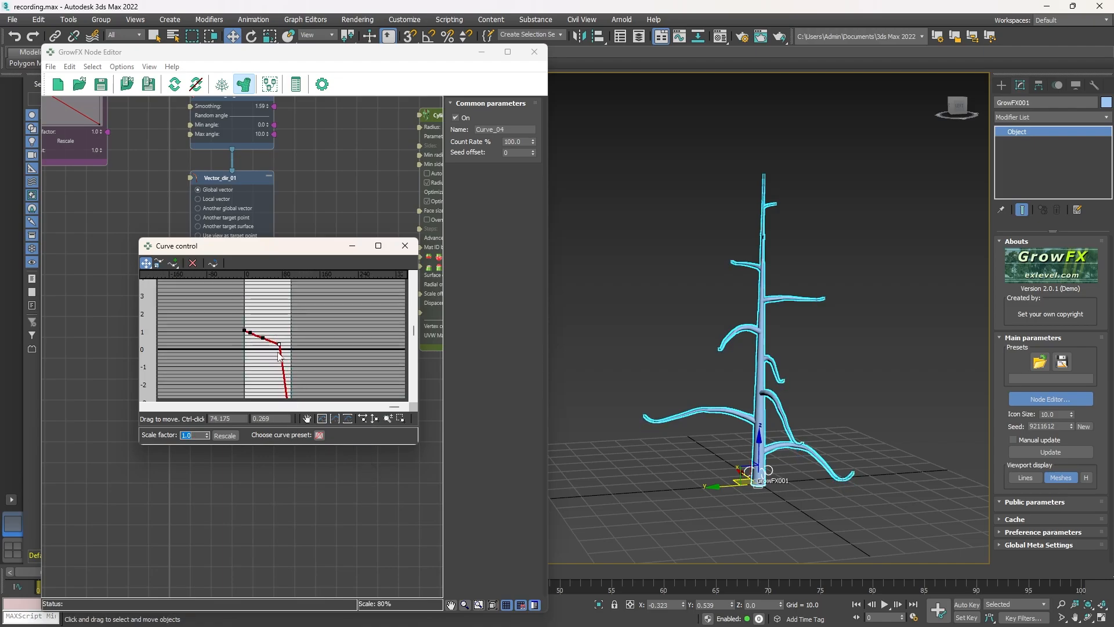
drag(277, 343, 240, 354)
scroll(247, 330, up, 3)
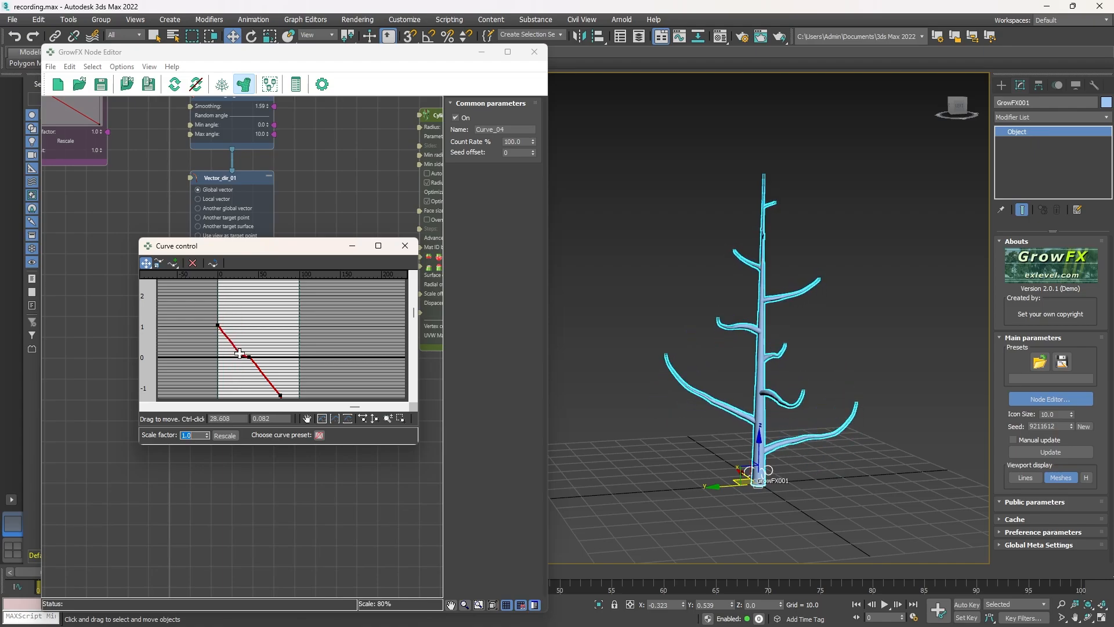
click(405, 246)
- Examine the Vector_dir_01 settings, the overall node network and the bending of the branches along the trunk
scroll(273, 186, down, 3)
scroll(223, 257, up, 8)
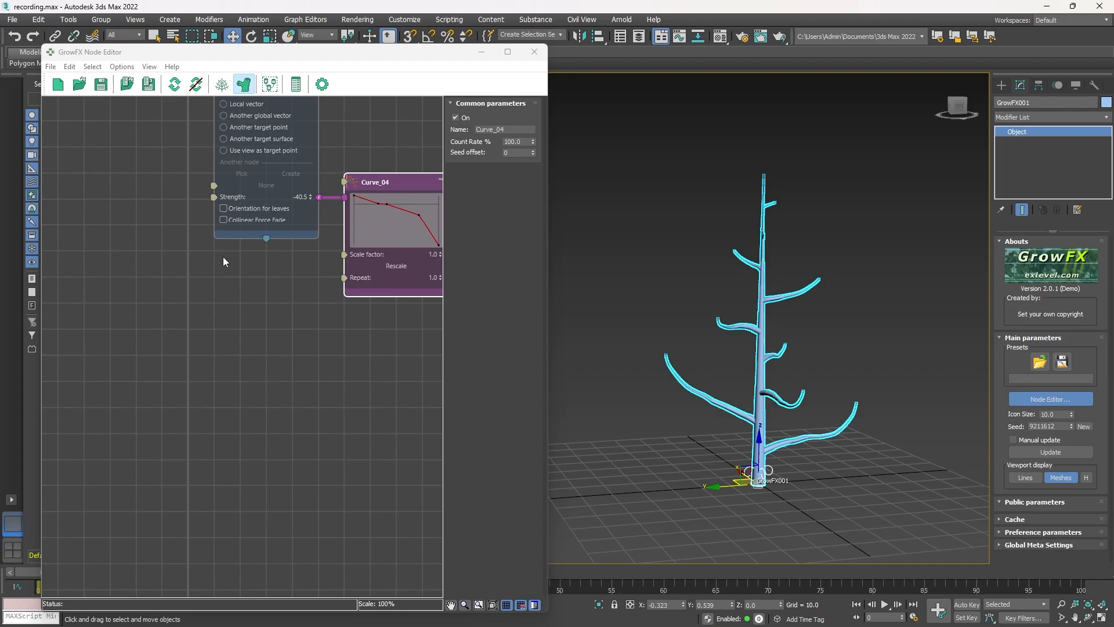
scroll(210, 300, up, 4)
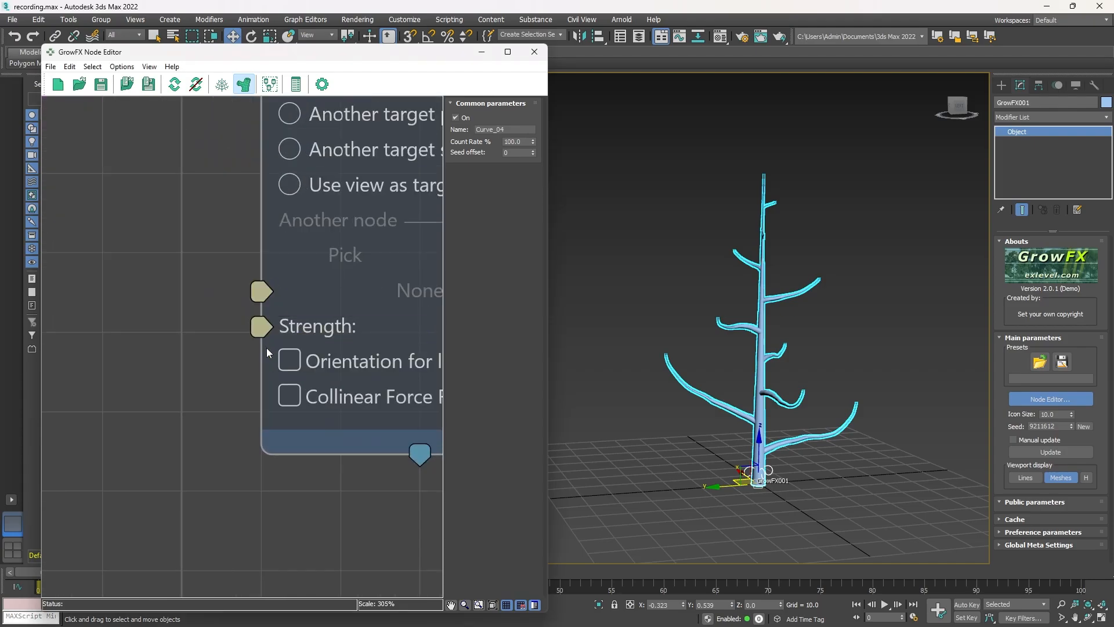
scroll(267, 313, down, 10)
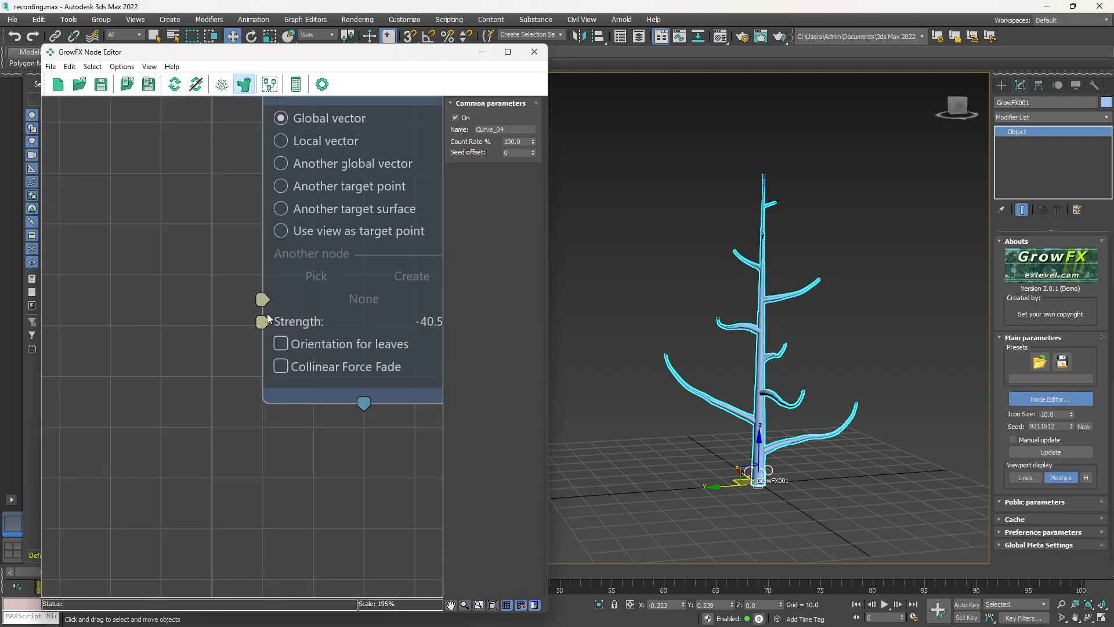
scroll(309, 234, down, 4)
middle_drag(323, 211, 234, 447)
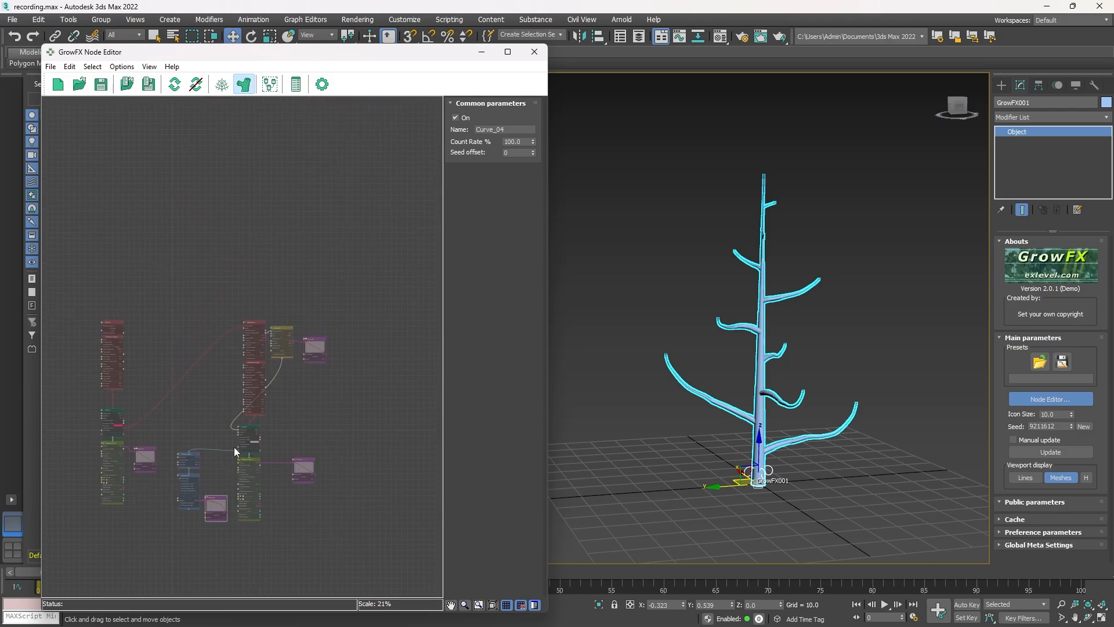
scroll(263, 362, up, 4)
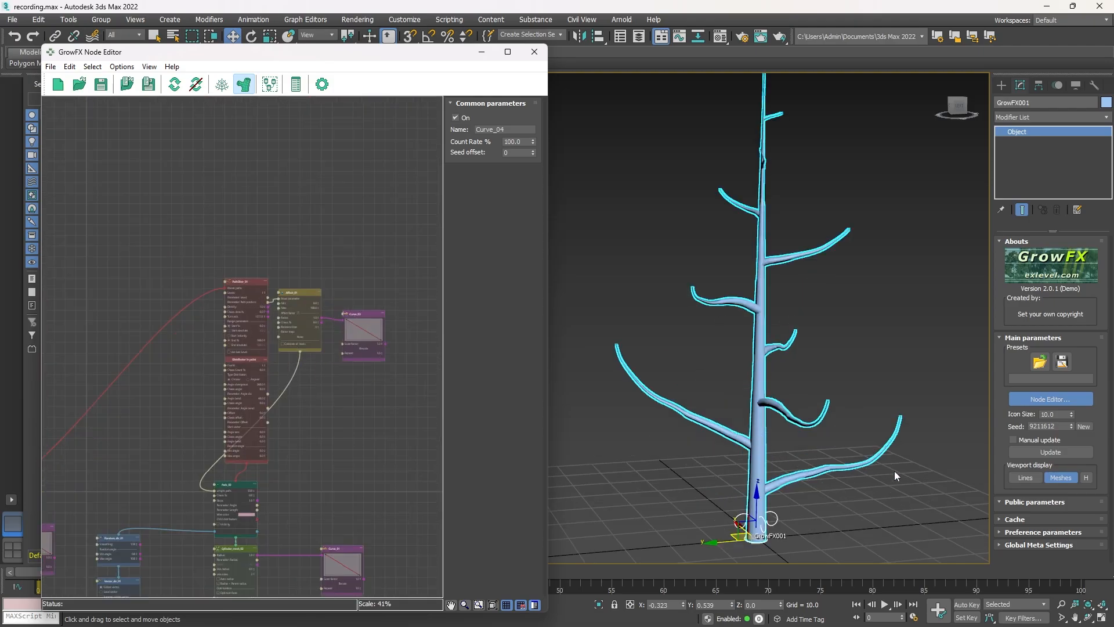
middle_drag(783, 320, 724, 335)
middle_drag(702, 514, 731, 313)
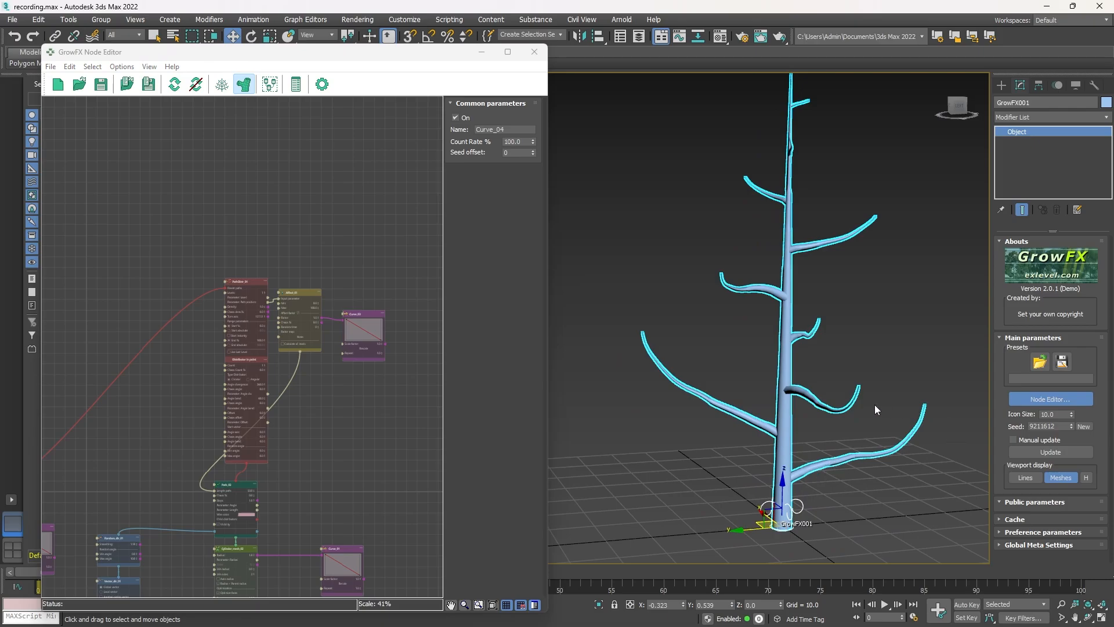
- Create an Affect node from the Path position parameter of PathDistr_01 and place it beyond Curve_03
scroll(280, 328, up, 5)
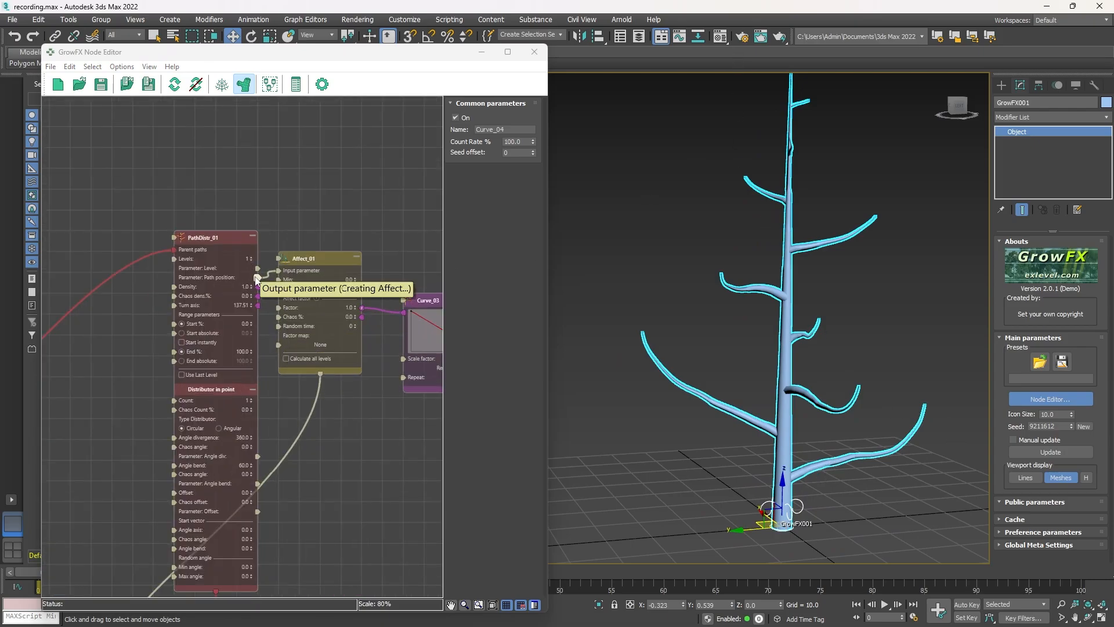
scroll(257, 277, up, 2)
drag(257, 278, 261, 241)
scroll(337, 227, down, 7)
click(285, 259)
scroll(296, 284, up, 5)
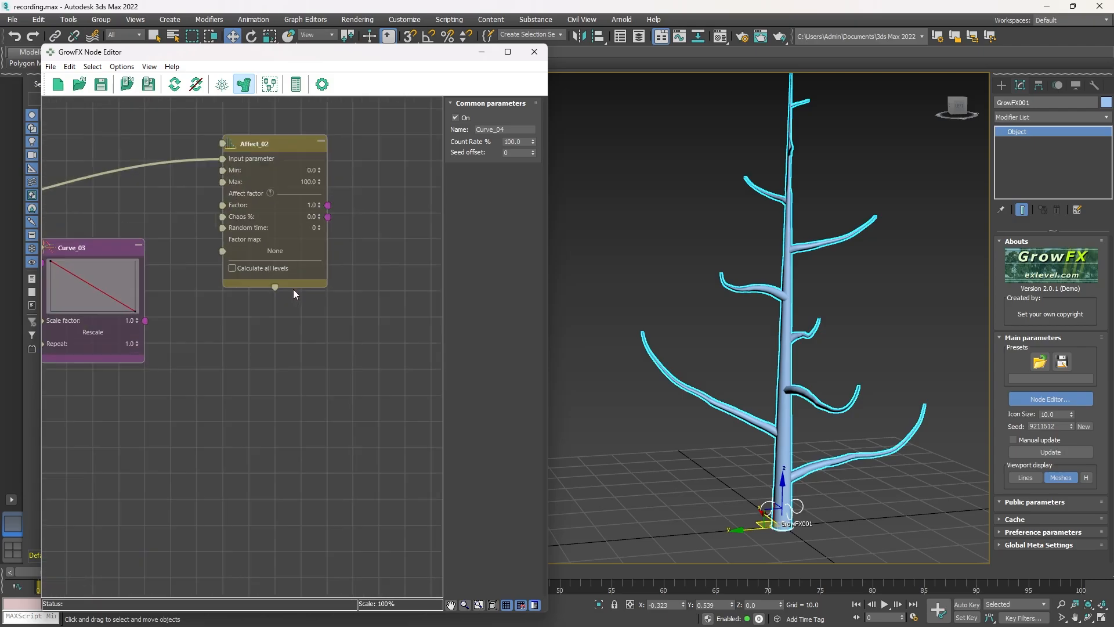
- Attach a Curve as Factor node to the Factor parameter of Affect_02
scroll(327, 212, up, 2)
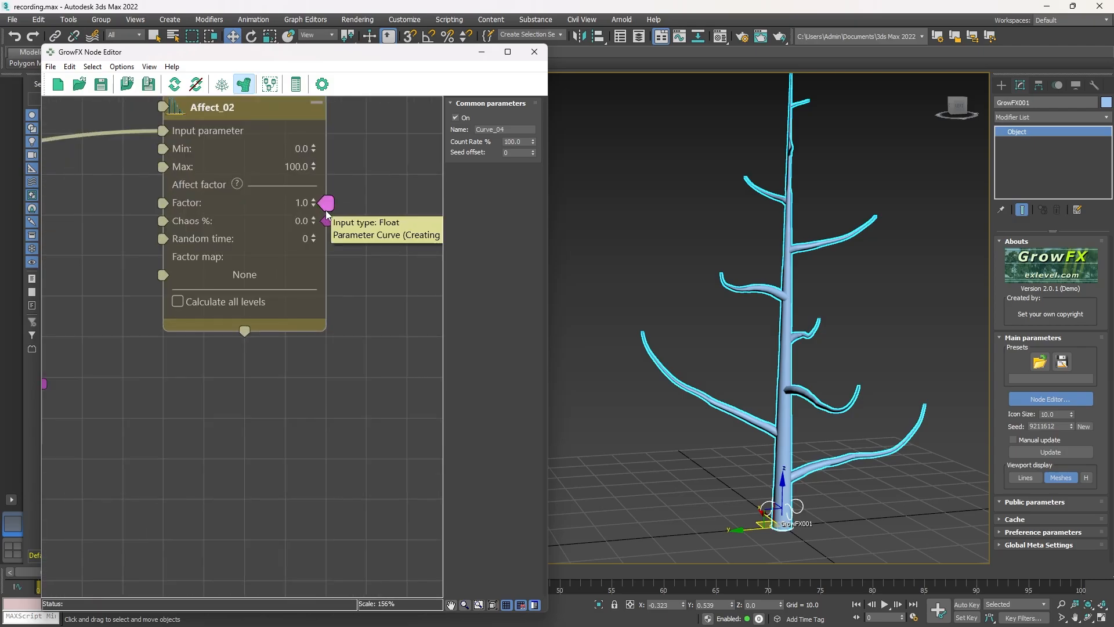
drag(326, 212, 361, 208)
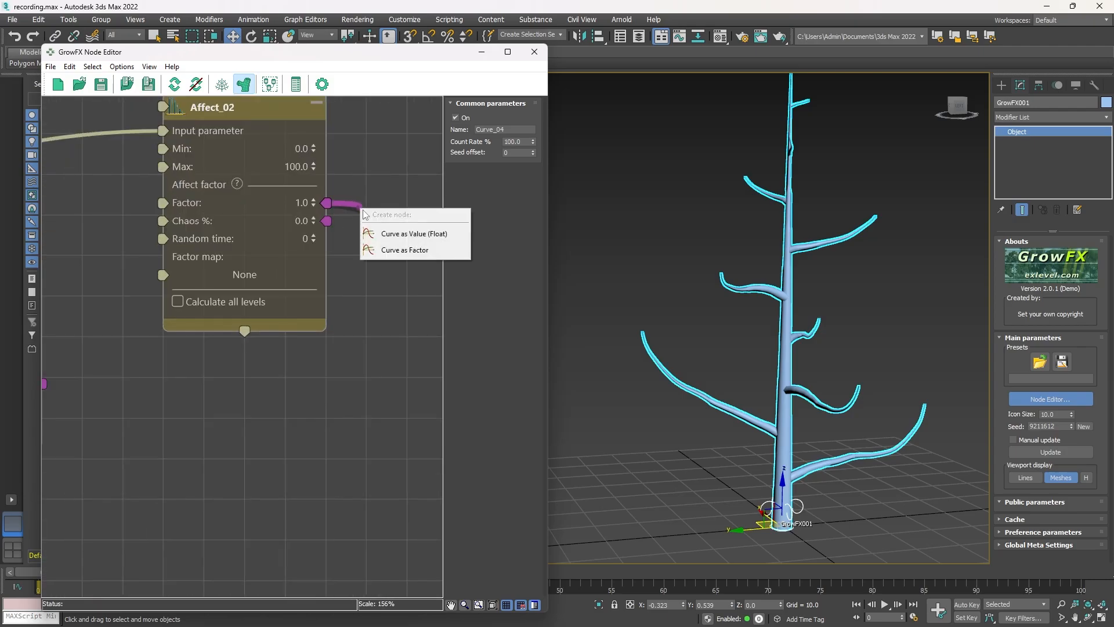
click(395, 251)
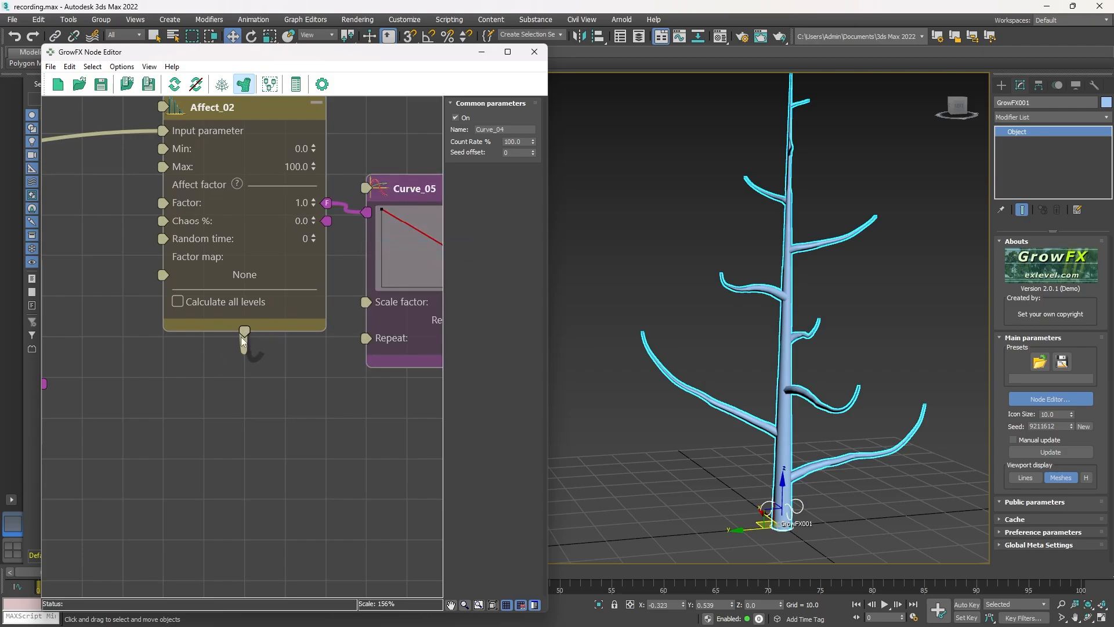
- Connect the output of Affect_02 to the Strength input of Vector_dir_01
scroll(196, 458, down, 10)
middle_drag(197, 458, 306, 303)
scroll(236, 328, up, 10)
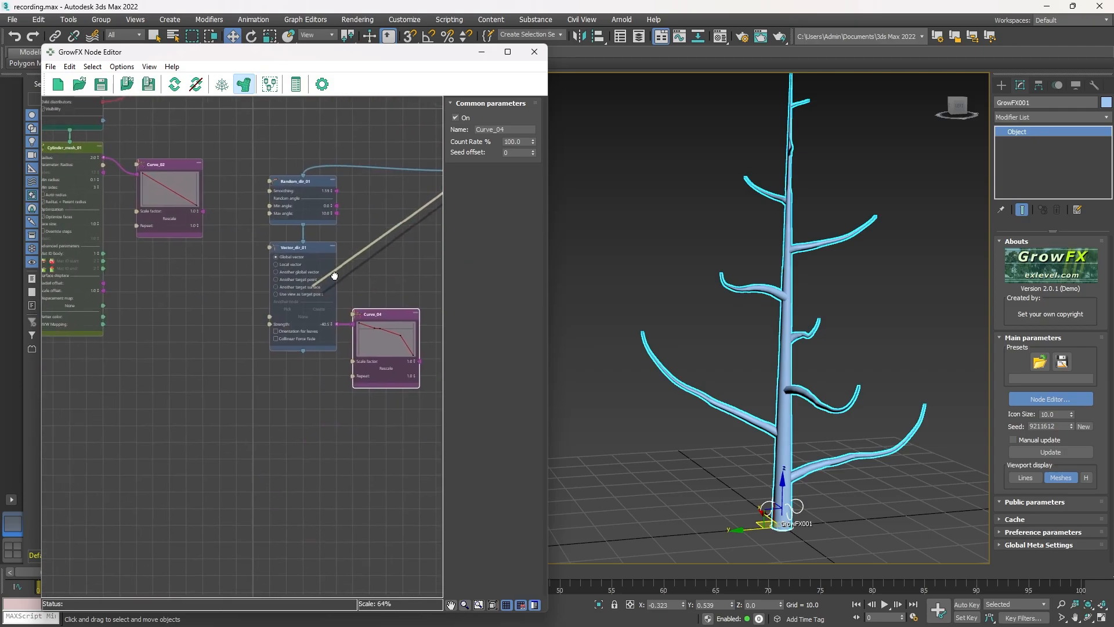
drag(298, 291, 265, 350)
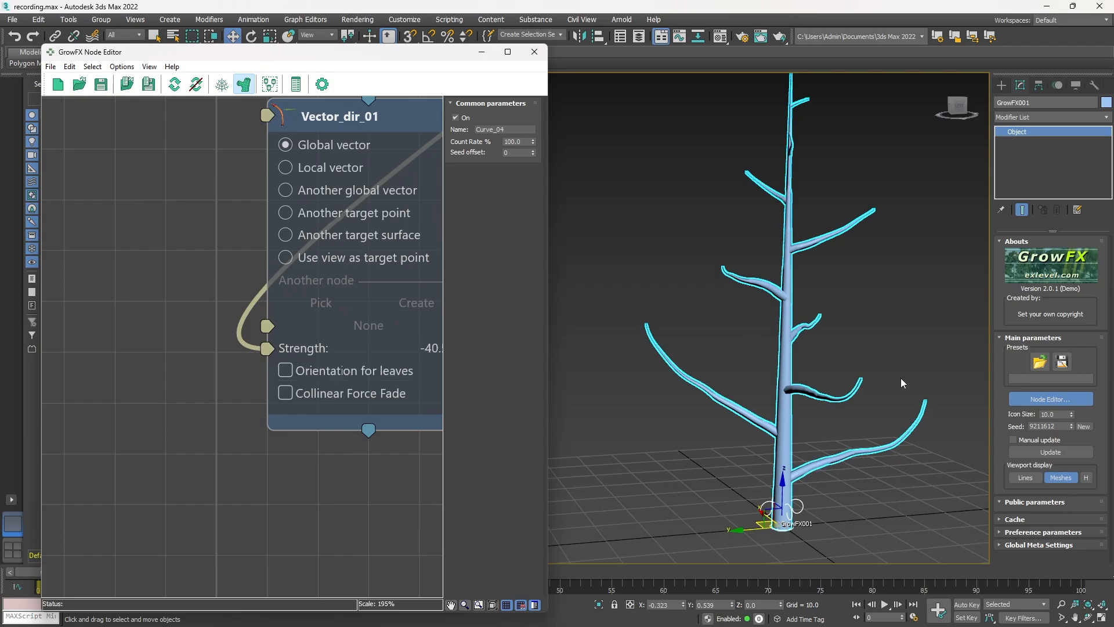
- Switch the Affect_02 node off and on again to compare how it changes branch bending along the trunk
middle_drag(900, 378, 817, 481)
scroll(292, 264, down, 5)
middle_drag(324, 269, 8, 485)
middle_drag(351, 171, 65, 590)
scroll(207, 344, up, 4)
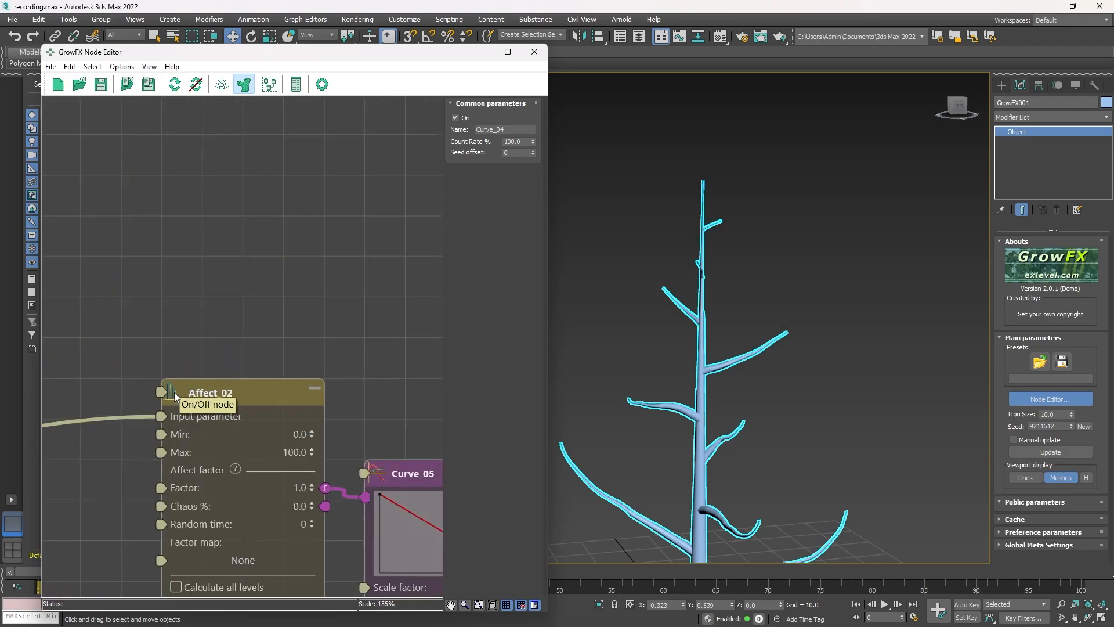
click(174, 392)
middle_drag(861, 428, 747, 288)
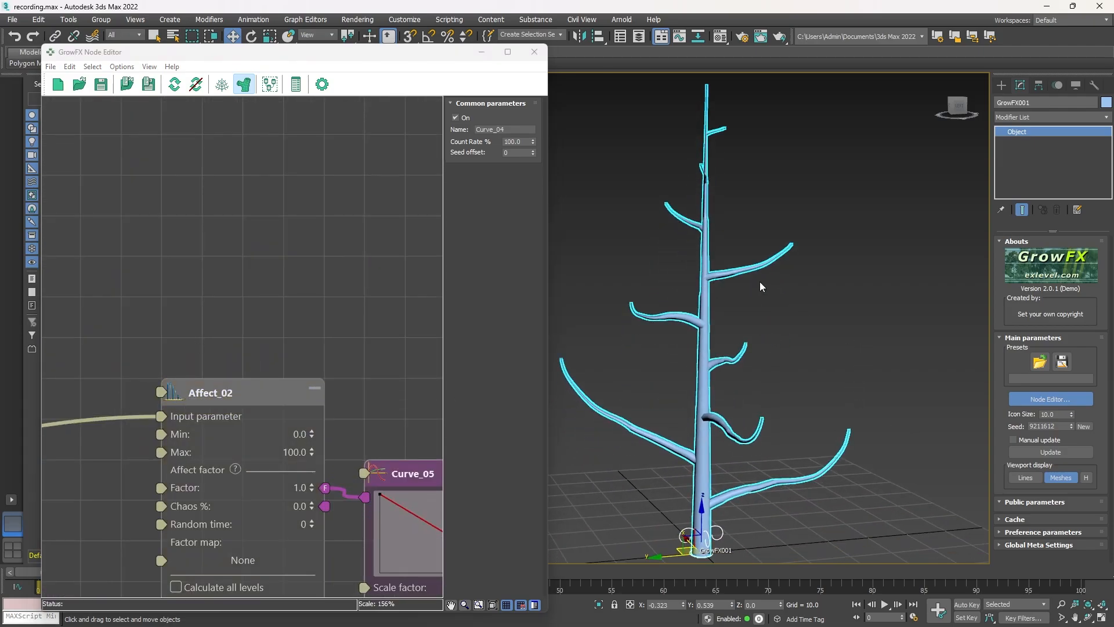
click(176, 397)
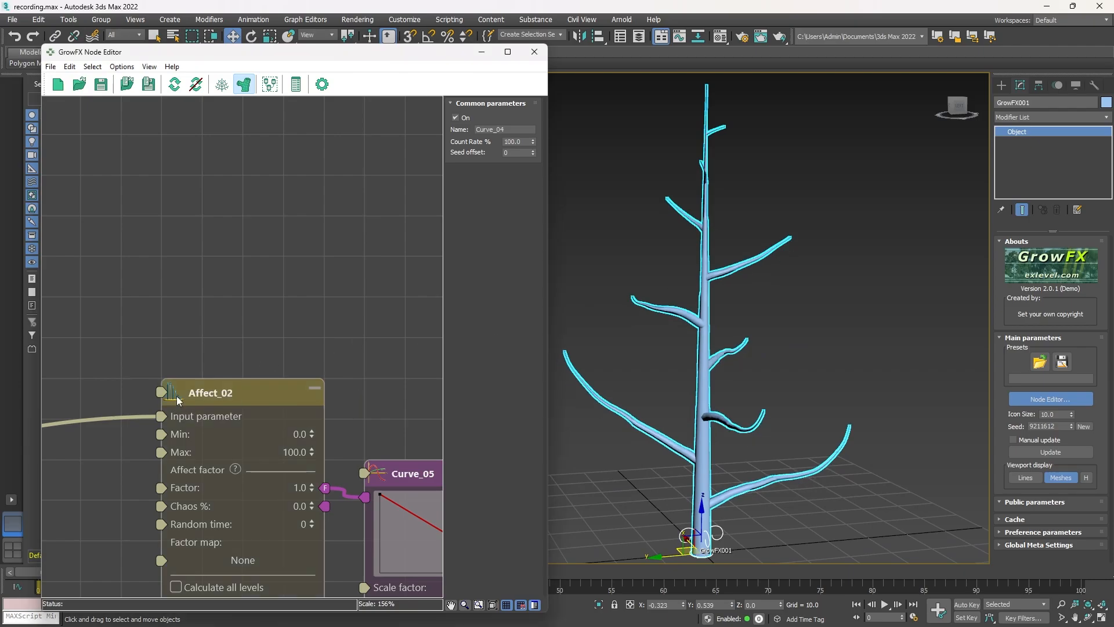
- Add a Noise direction modifier after Vector_dir_01 in the branch modifier chain
scroll(171, 402, up, 6)
scroll(267, 374, down, 10)
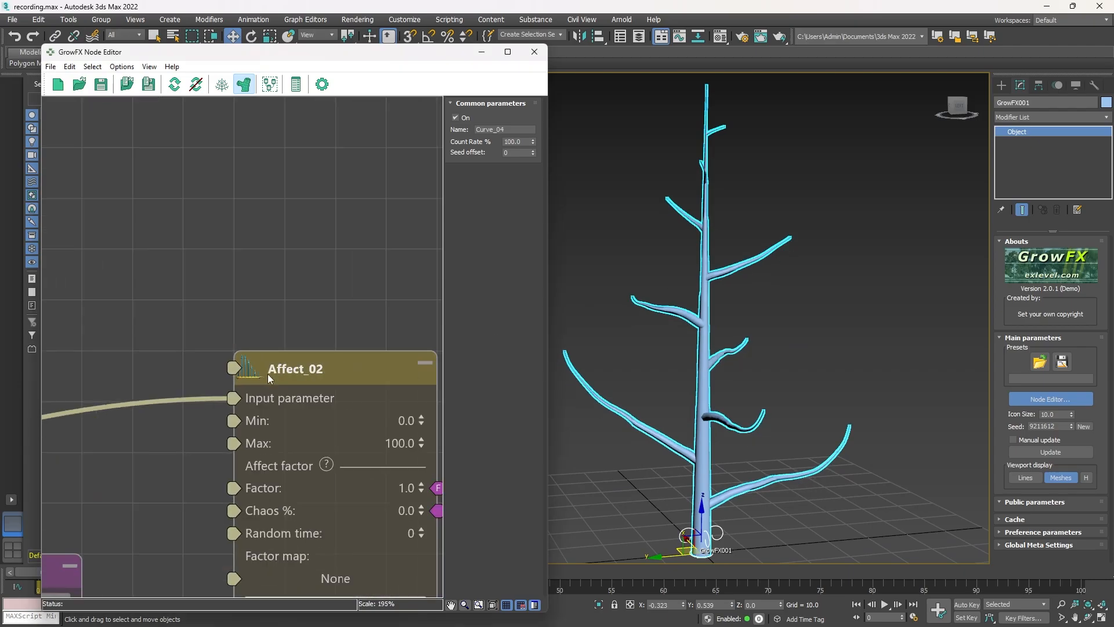
middle_drag(267, 386, 351, 229)
scroll(320, 252, up, 4)
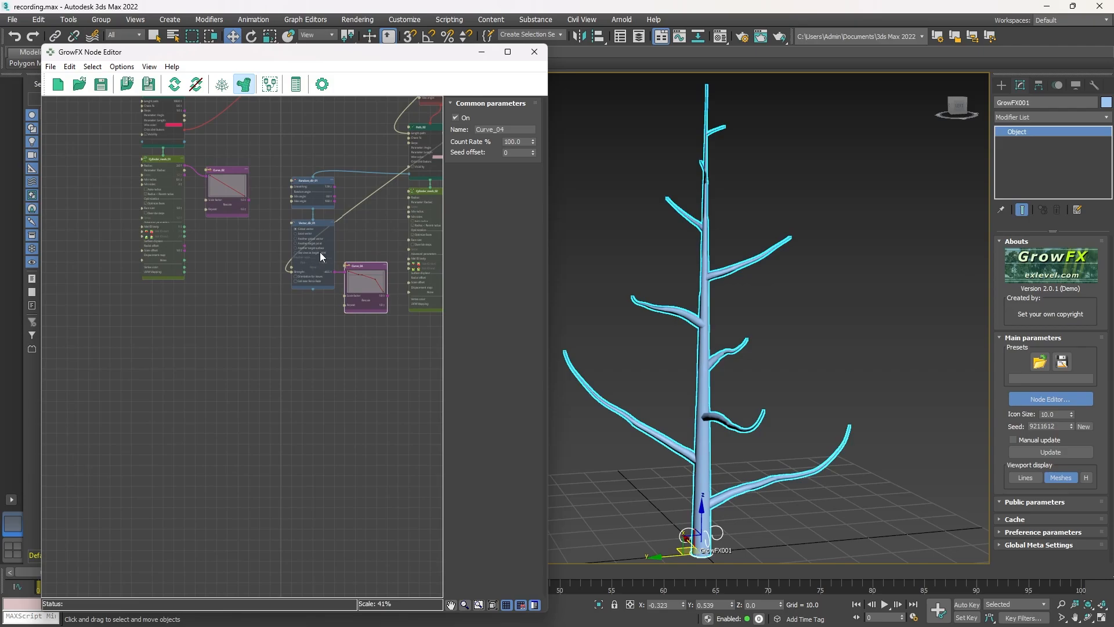
scroll(829, 396, down, 2)
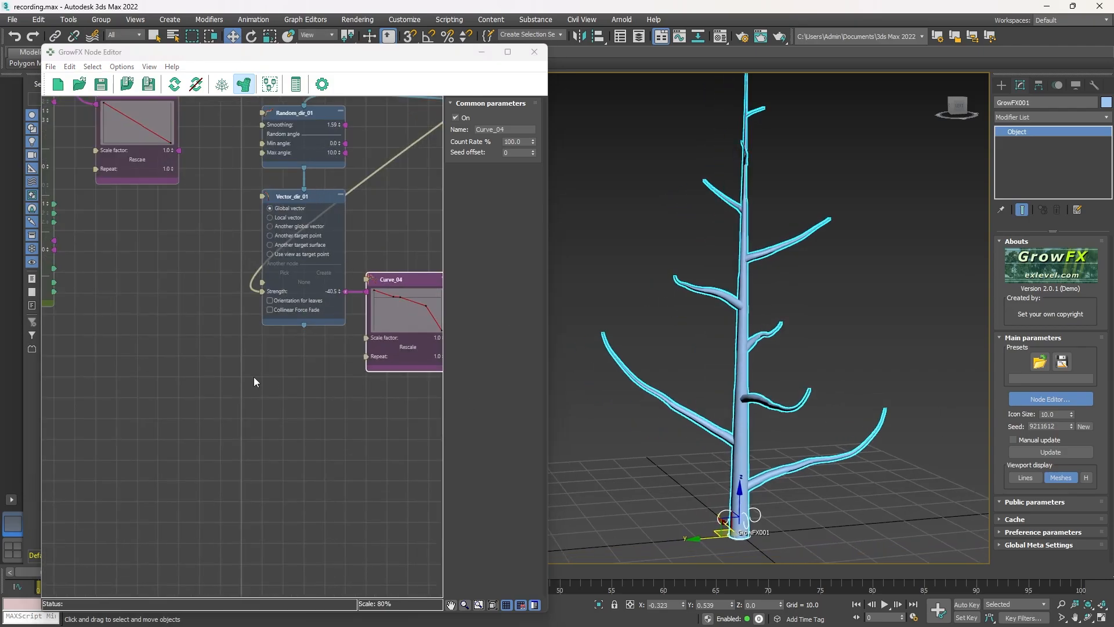
scroll(266, 338, down, 4)
scroll(264, 354, up, 5)
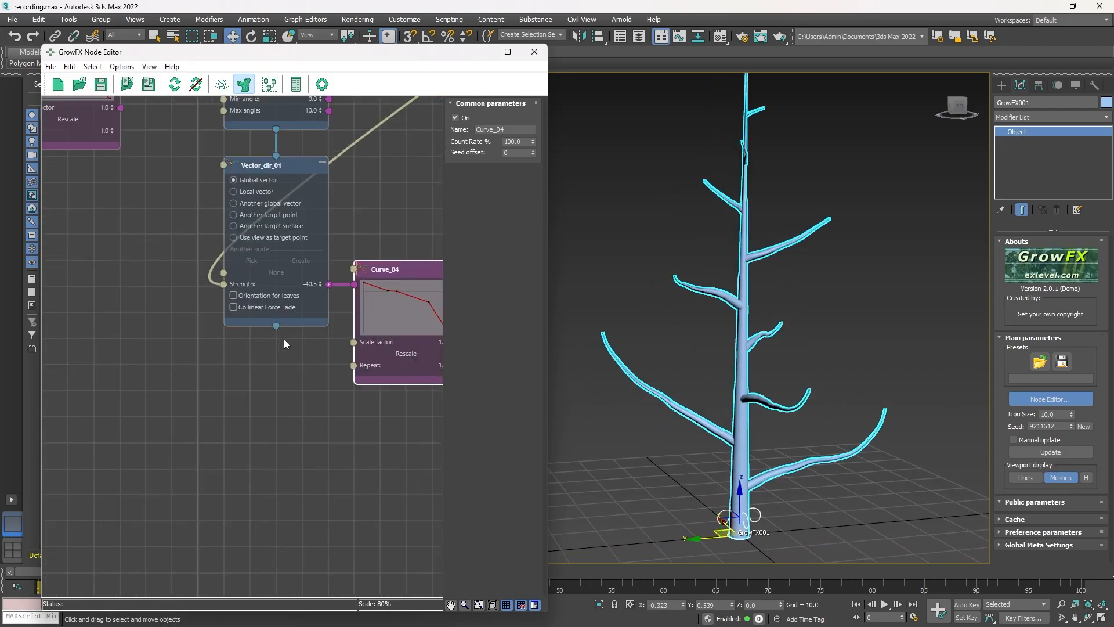
click(276, 326)
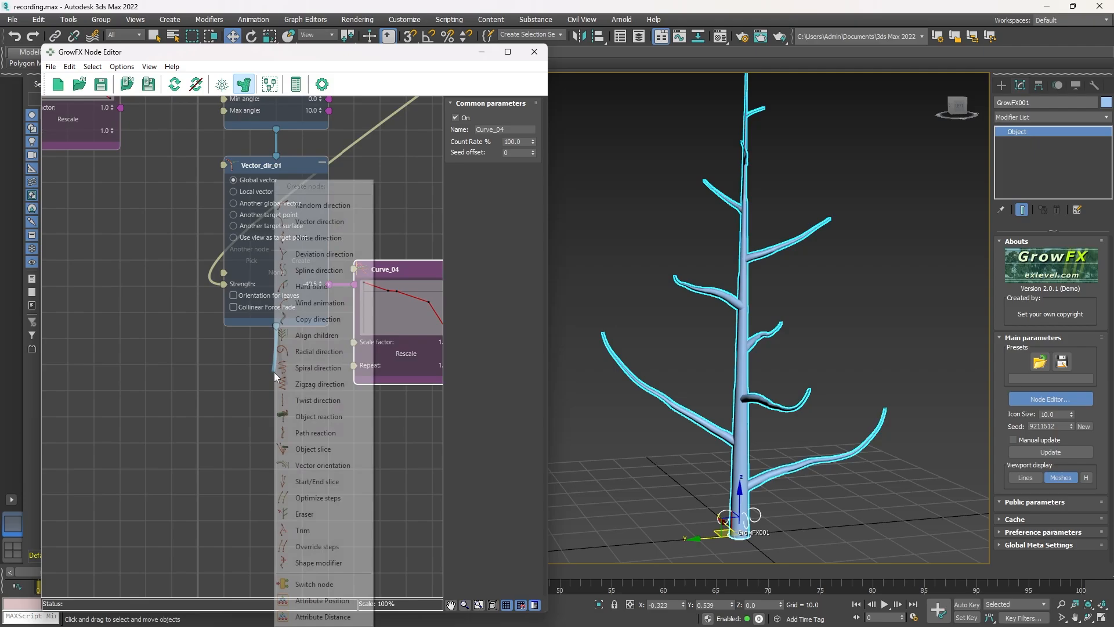
click(326, 238)
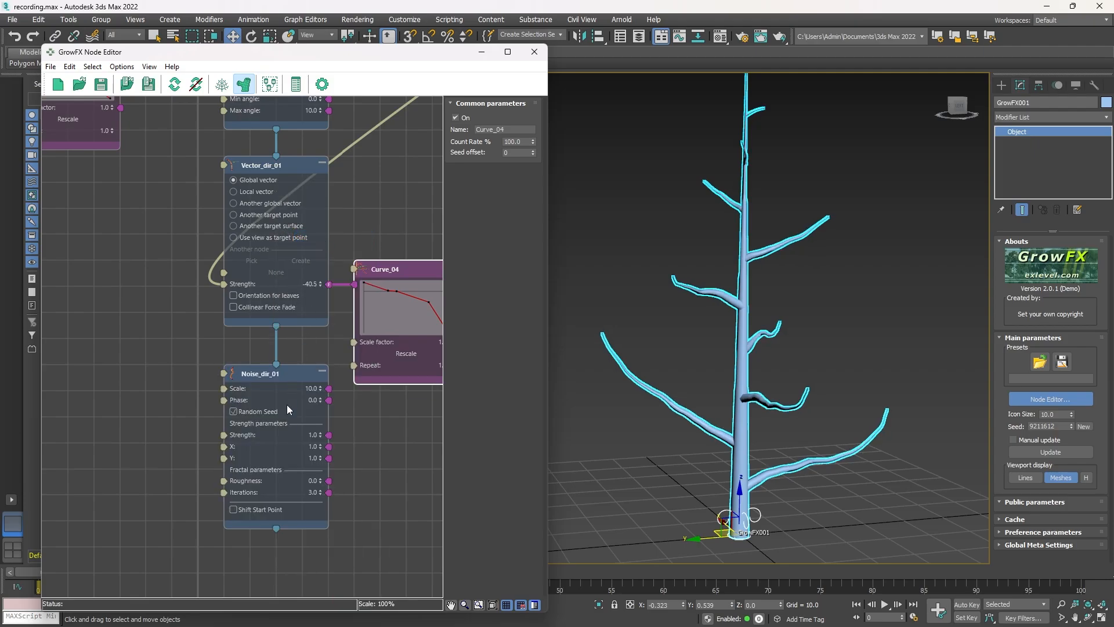
- Lower the Scale of Noise_dir_01 to 2.2
middle_drag(366, 383, 367, 264)
scroll(267, 276, up, 1)
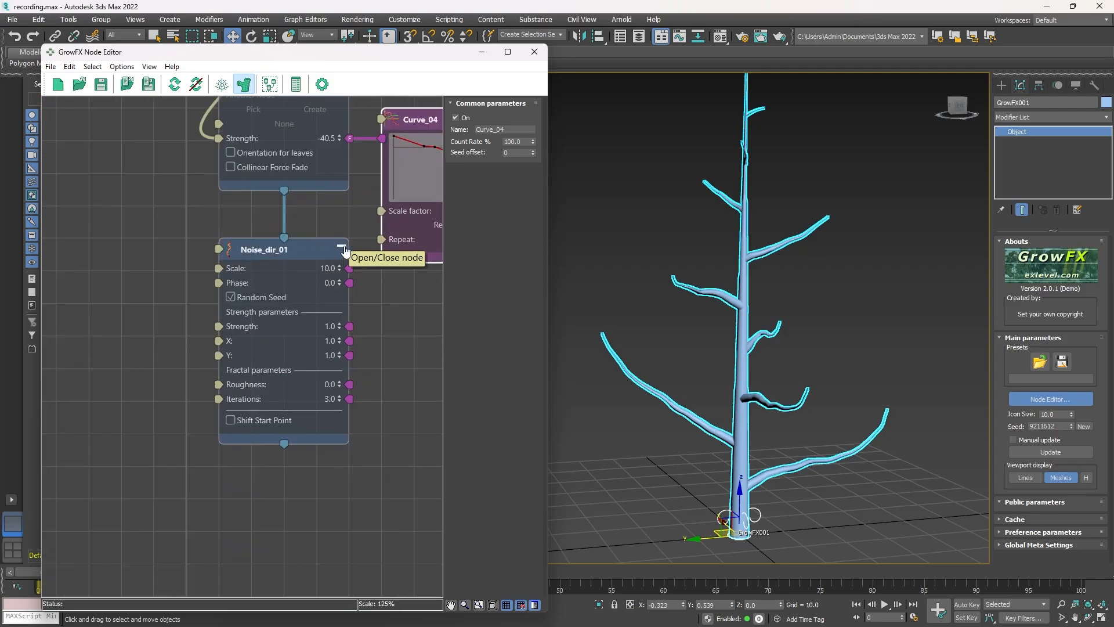
scroll(344, 247, up, 3)
scroll(333, 308, up, 1)
drag(339, 287, 340, 330)
- Examine the noise bends on the branches from several angles and distances, along with the Random, Vector and Noise modifier chain
scroll(749, 438, up, 3)
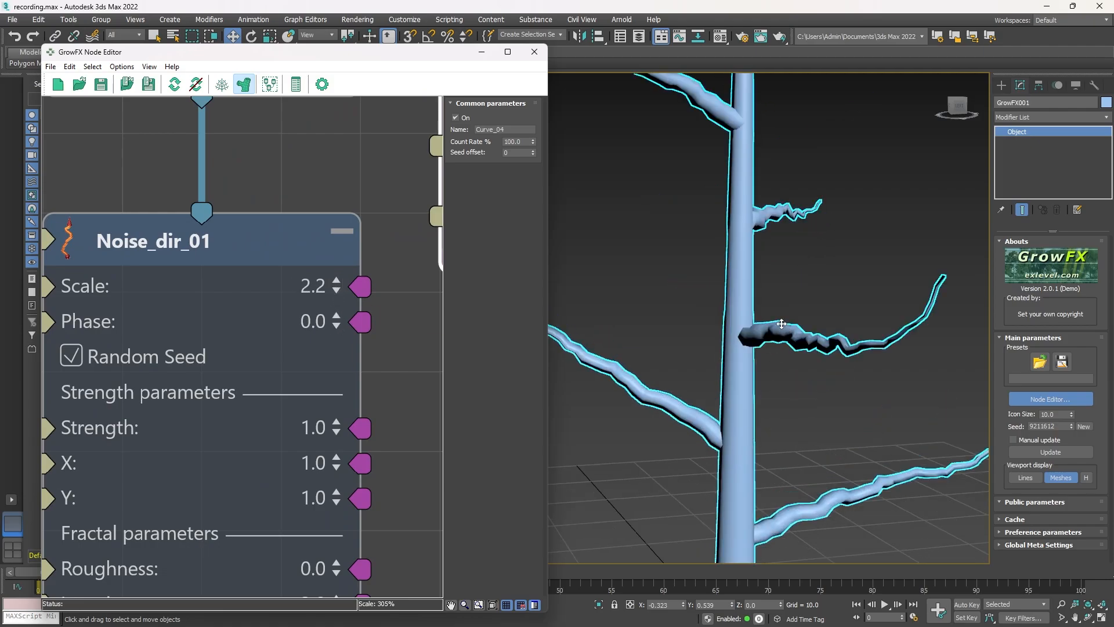
scroll(735, 357, down, 5)
scroll(245, 206, down, 8)
scroll(245, 206, up, 3)
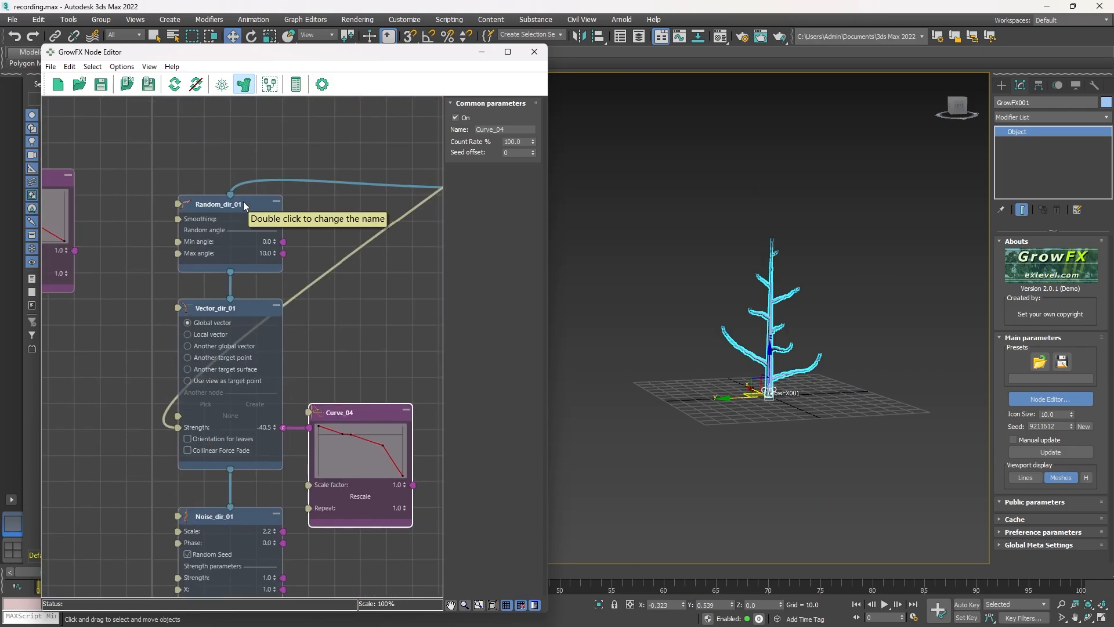
scroll(352, 295, up, 1)
scroll(940, 404, up, 5)
mouse_move(711, 330)
middle_down()
mouse_move(940, 386)
mouse_move(708, 349)
middle_up()
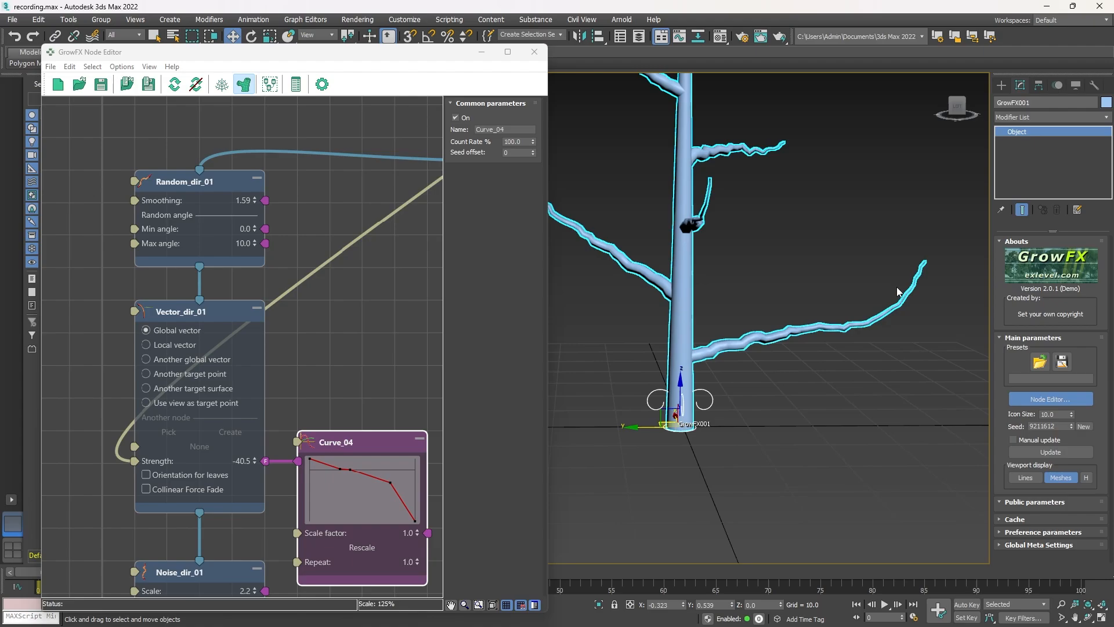
middle_drag(331, 418, 350, 196)
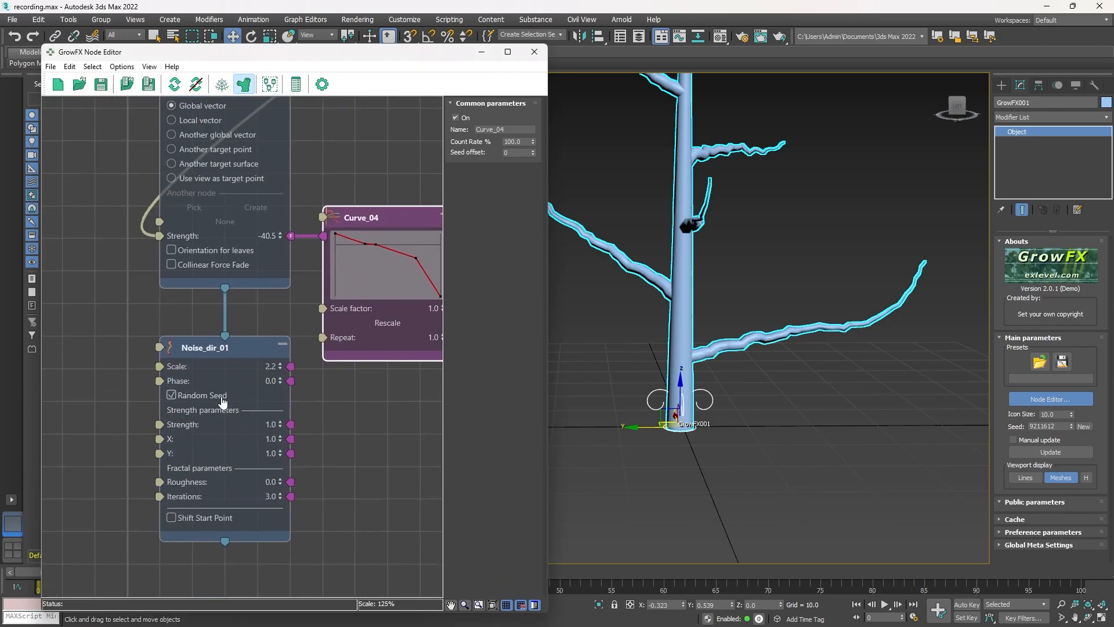
scroll(232, 362, up, 1)
scroll(146, 366, up, 6)
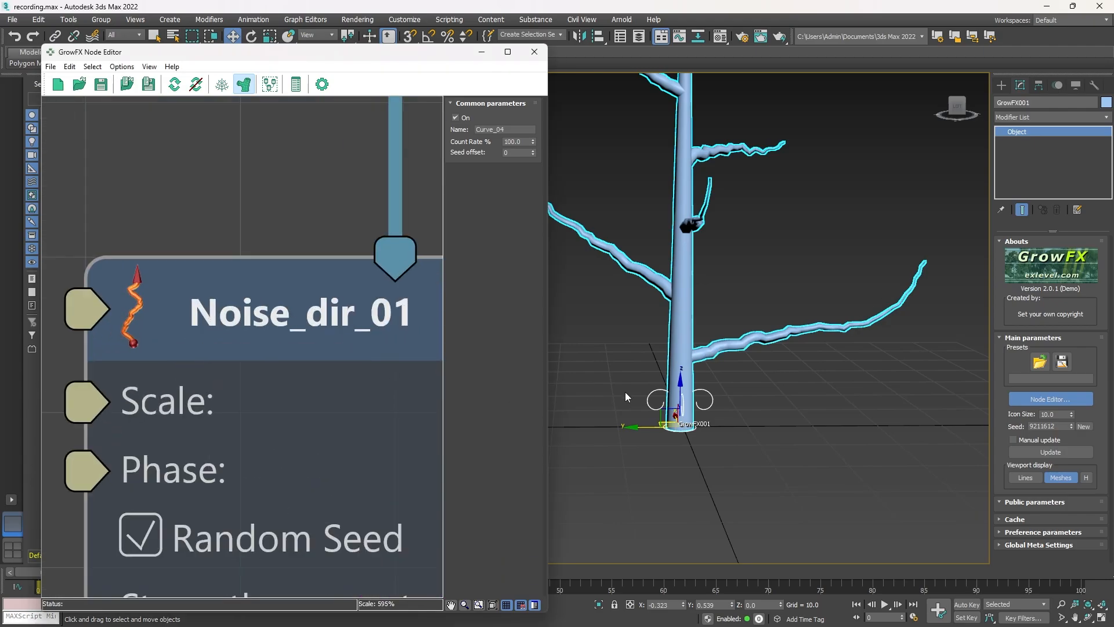
middle_drag(747, 348, 676, 361)
scroll(675, 360, up, 3)
scroll(704, 342, down, 6)
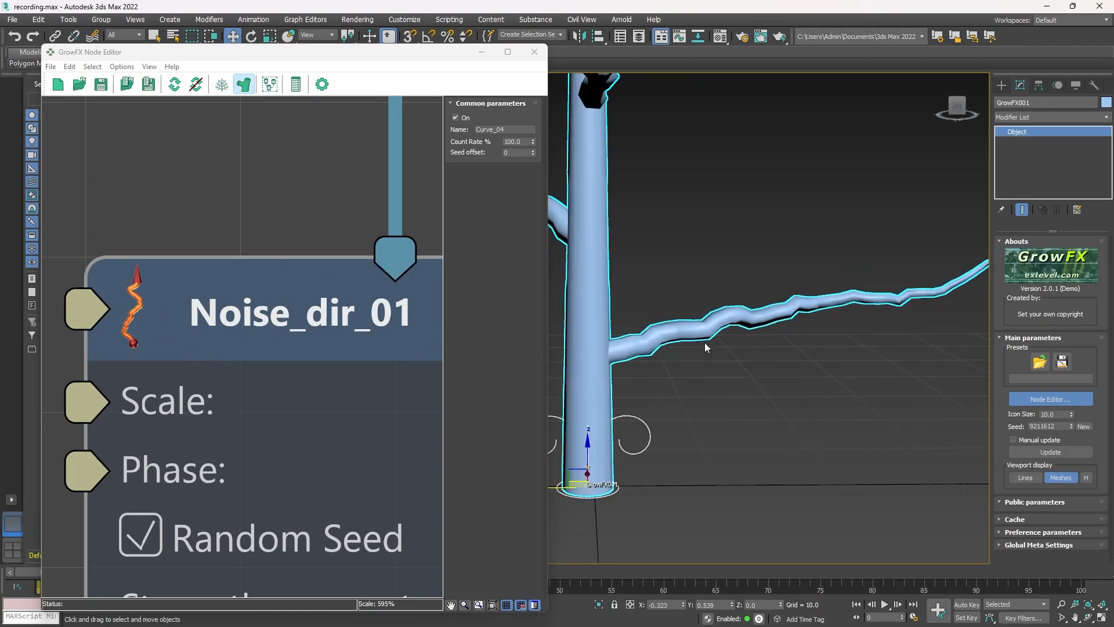
scroll(691, 369, up, 4)
scroll(713, 354, up, 5)
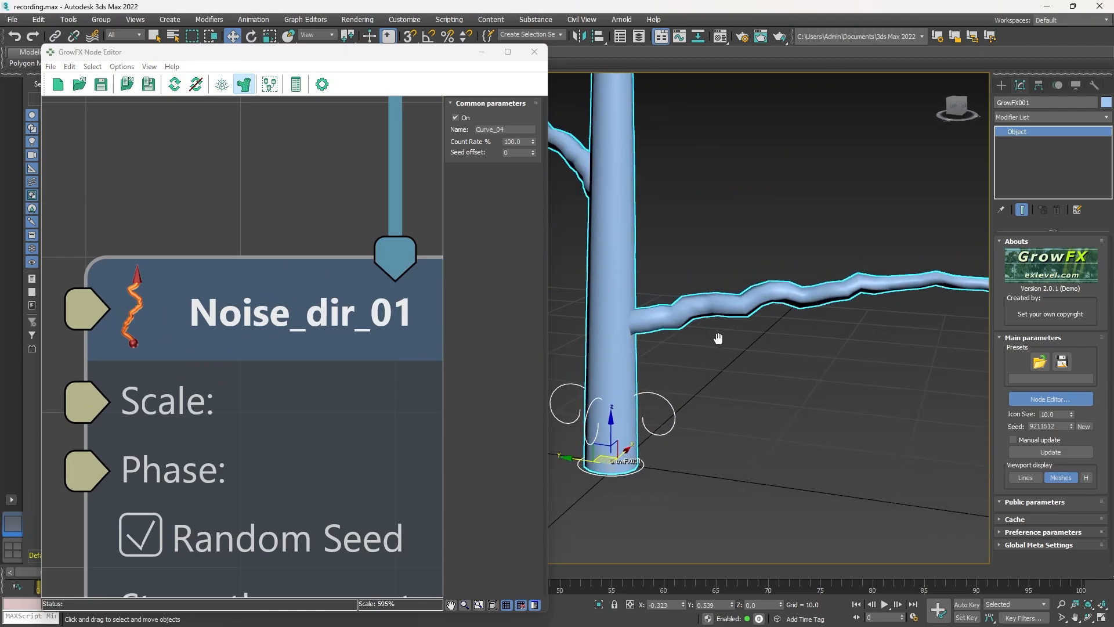
scroll(258, 400, down, 6)
scroll(257, 399, down, 5)
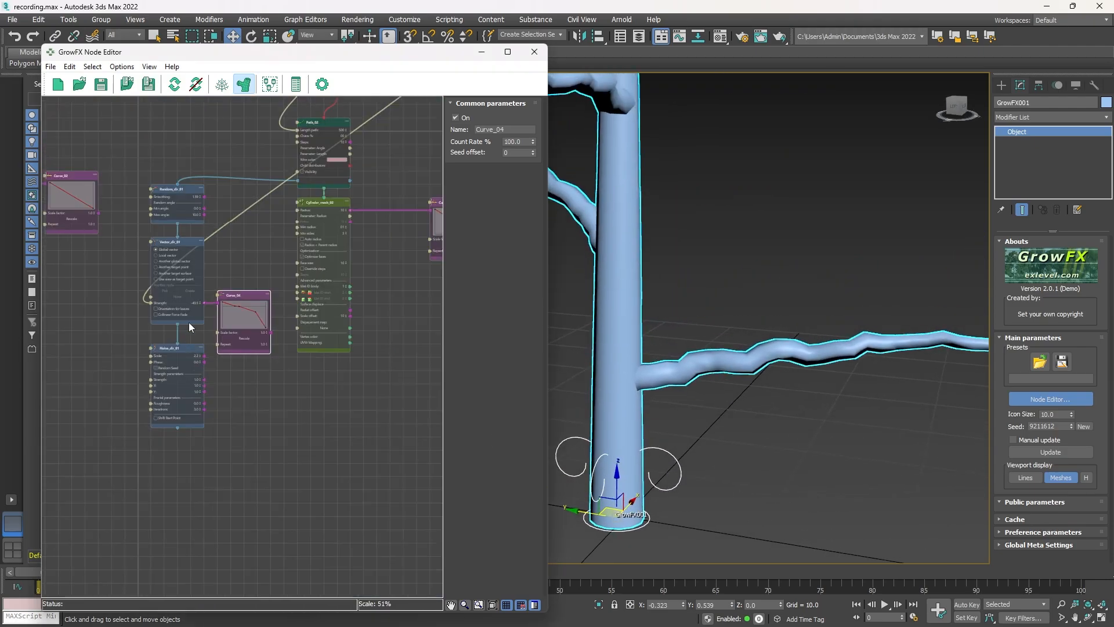
- Set the Scale of Noise_dir_01 to 5.698
scroll(183, 412, up, 7)
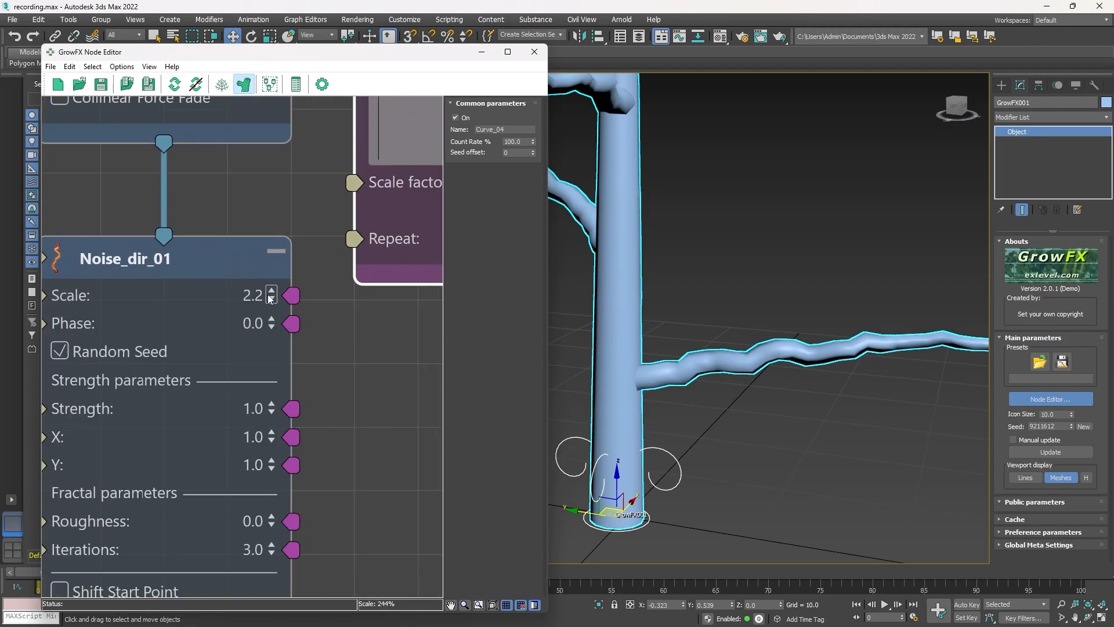
middle_drag(269, 298, 300, 297)
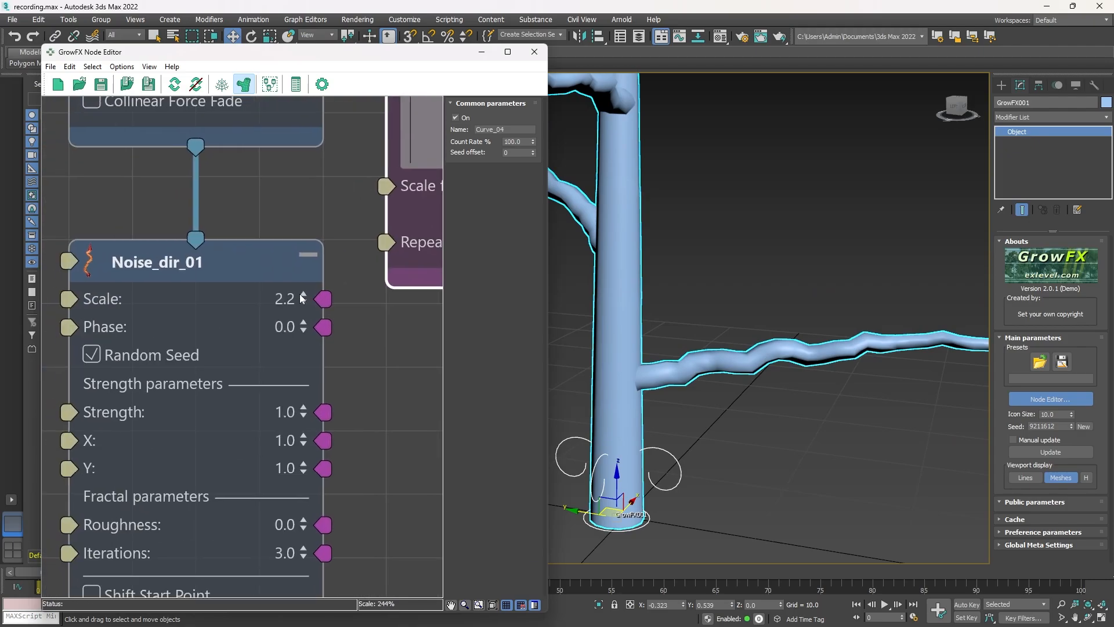
drag(302, 297, 316, 195)
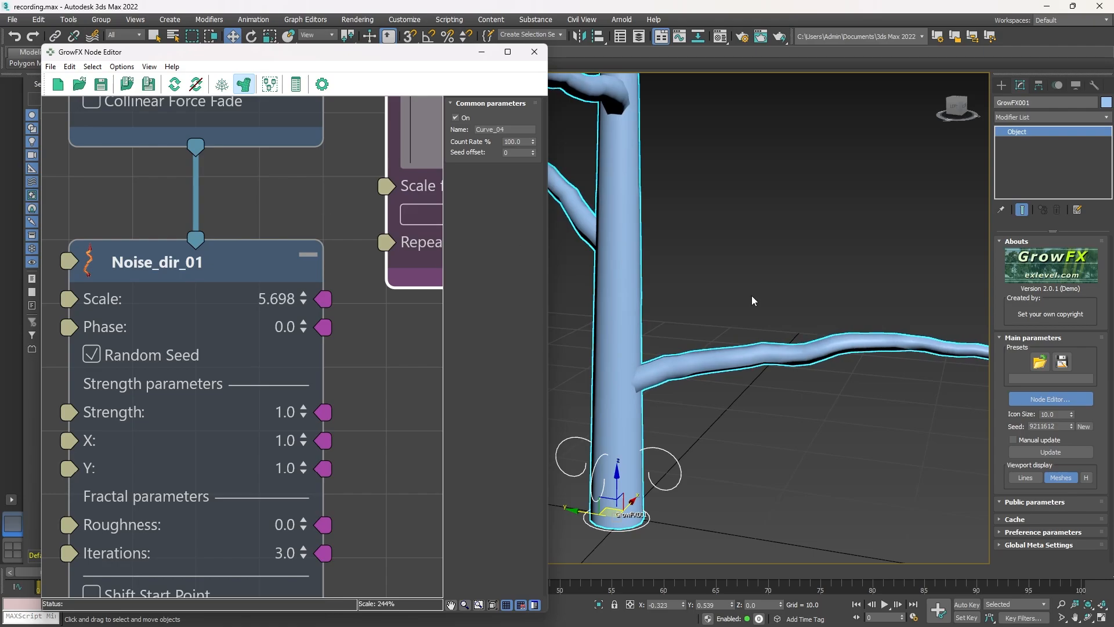
- Review the smoother branches on the whole tree and the modifier chain from Random_dir_01 to Noise_dir_01
scroll(765, 324, down, 4)
scroll(765, 324, down, 3)
scroll(173, 266, down, 5)
middle_drag(197, 287, 194, 583)
scroll(152, 346, up, 5)
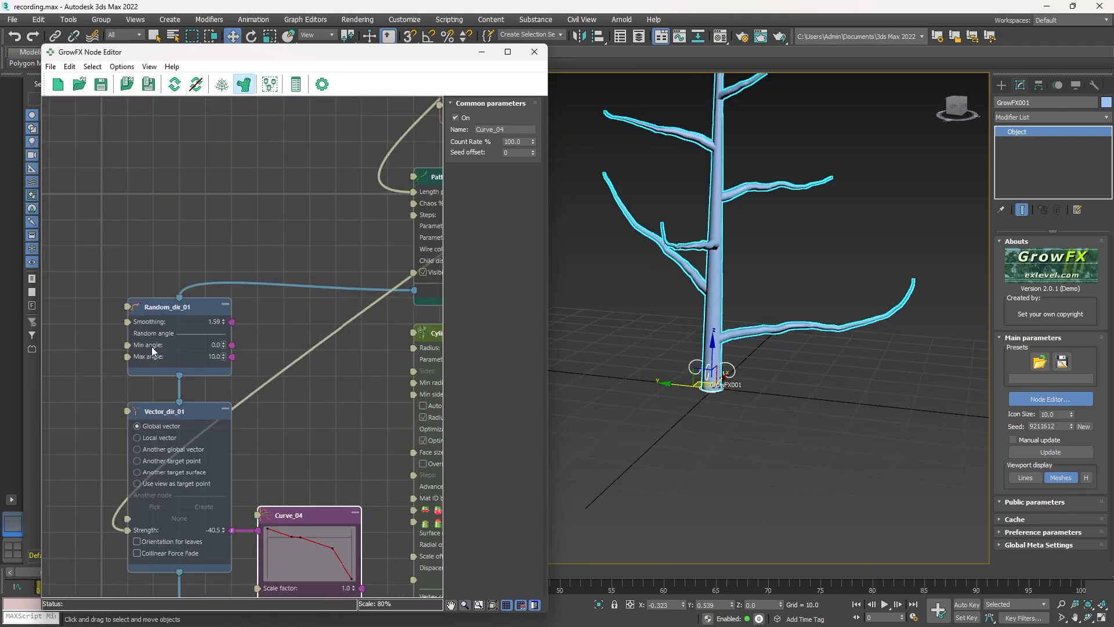
scroll(153, 290, down, 5)
middle_drag(191, 396, 235, 166)
scroll(253, 279, up, 5)
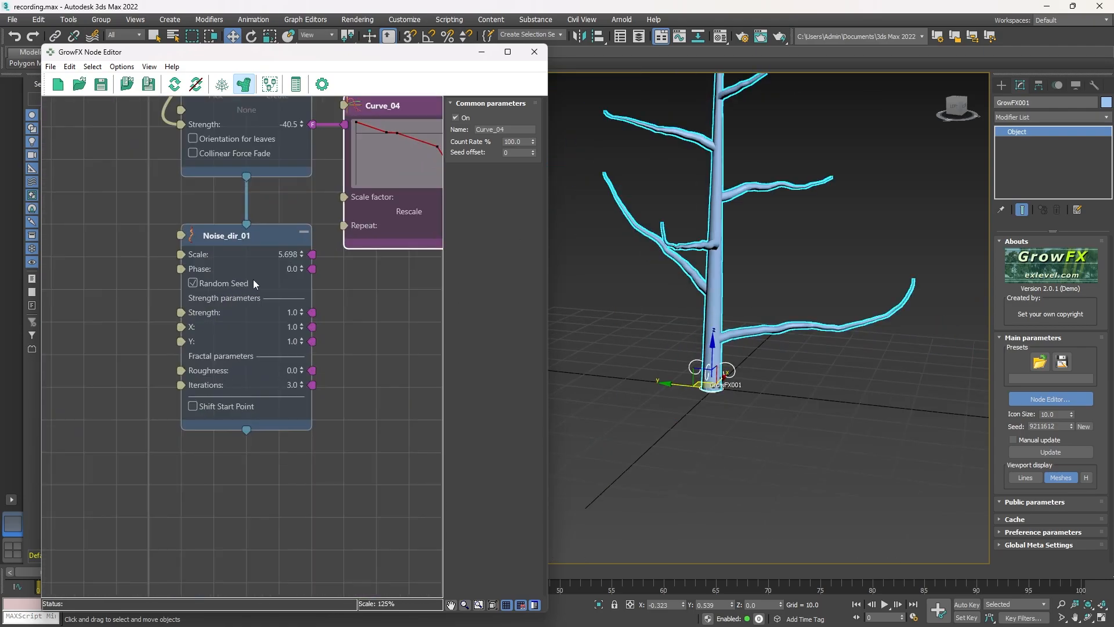
- Set the Phase of Noise_dir_01 to 0.04 and its Strength to 4.73
scroll(322, 249, up, 5)
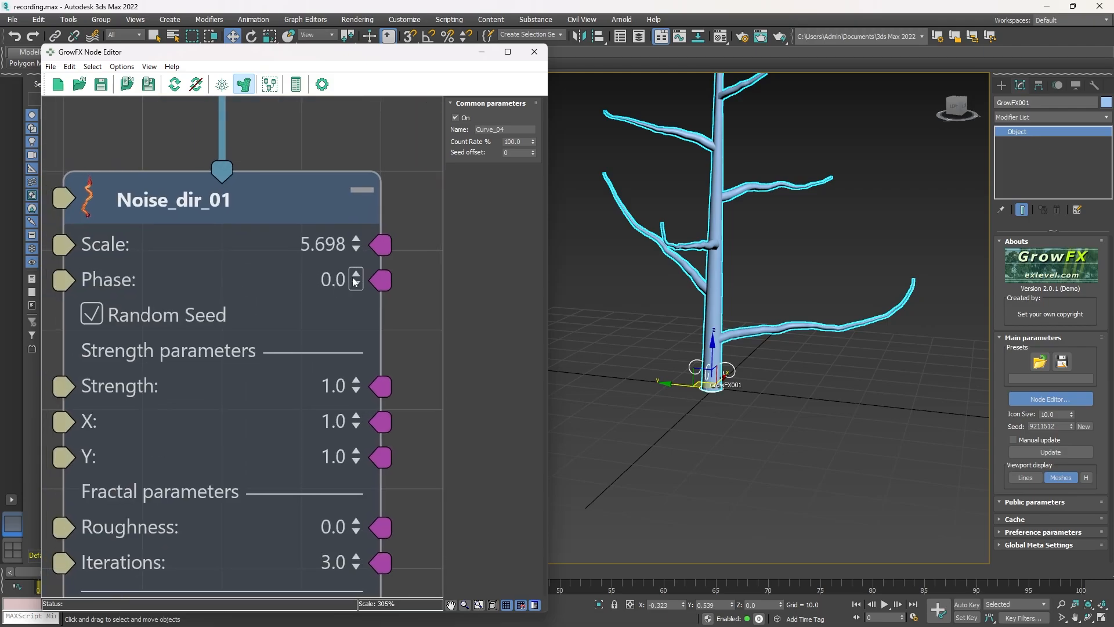
mouse_move(358, 275)
mouse_down()
mouse_move(358, 215)
mouse_move(358, 269)
mouse_up()
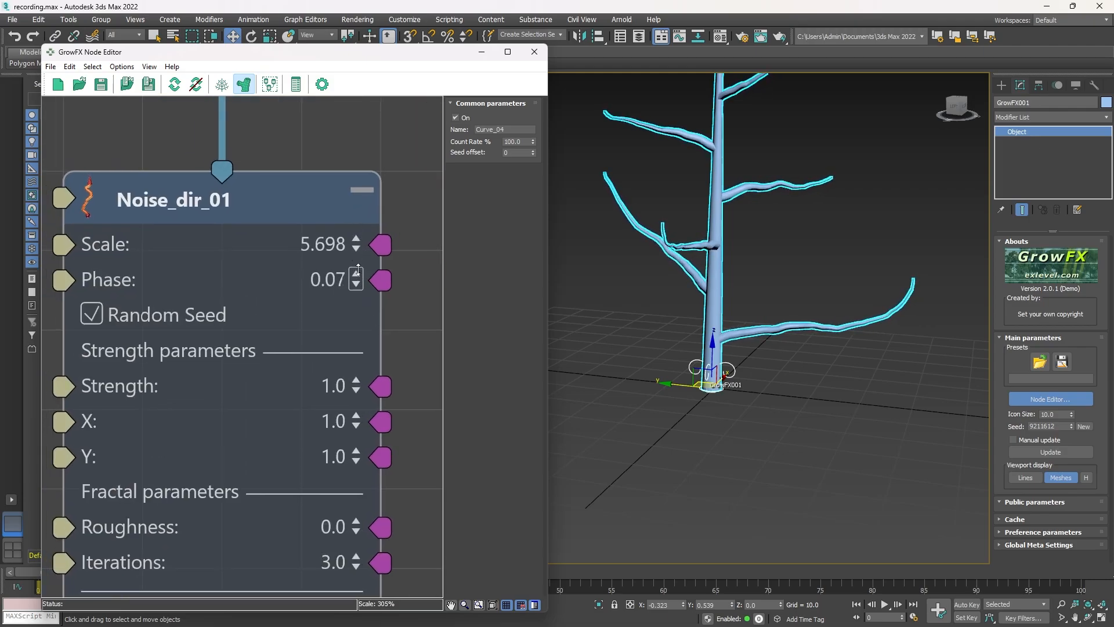
middle_drag(259, 354, 305, 237)
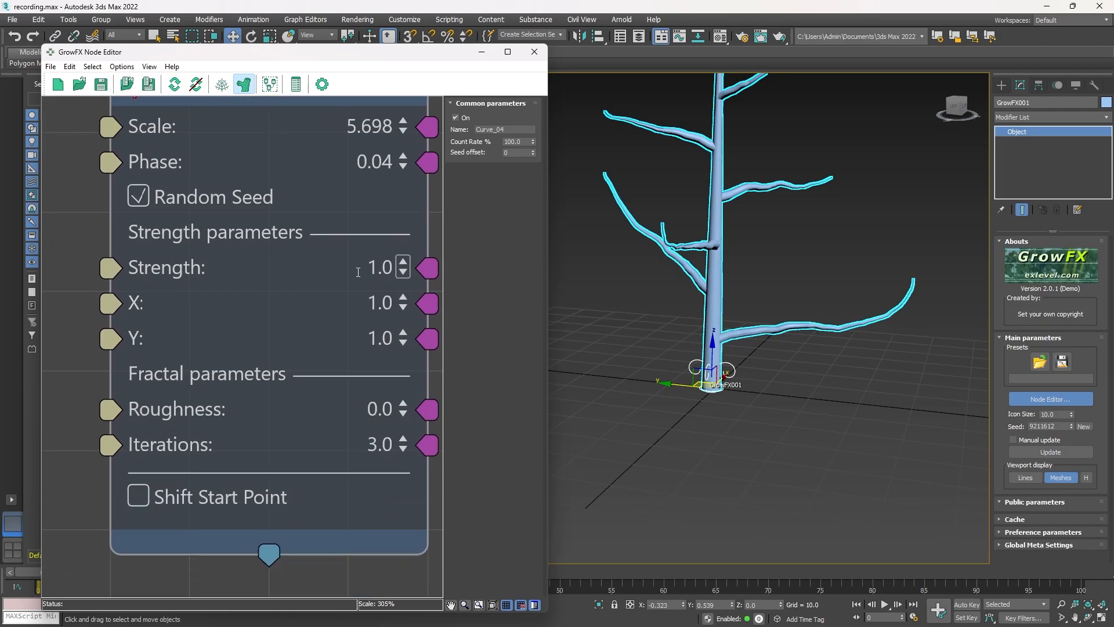
middle_drag(358, 272, 335, 301)
drag(351, 300, 369, 73)
- Collapse the Noise_dir_01 node and expand it again
click(356, 106)
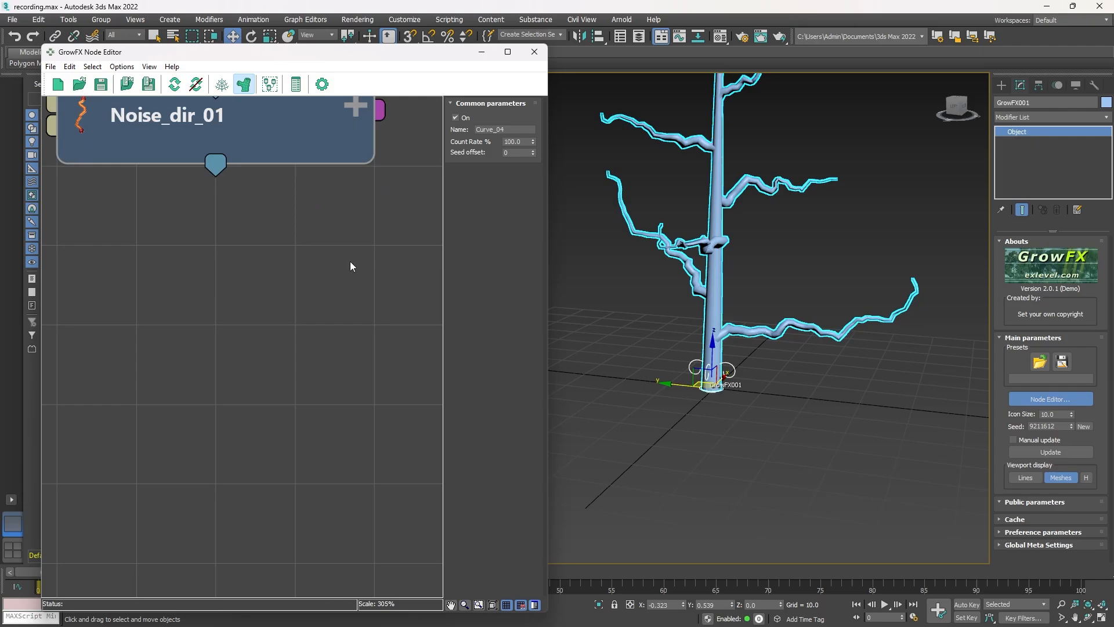
scroll(254, 174, down, 3)
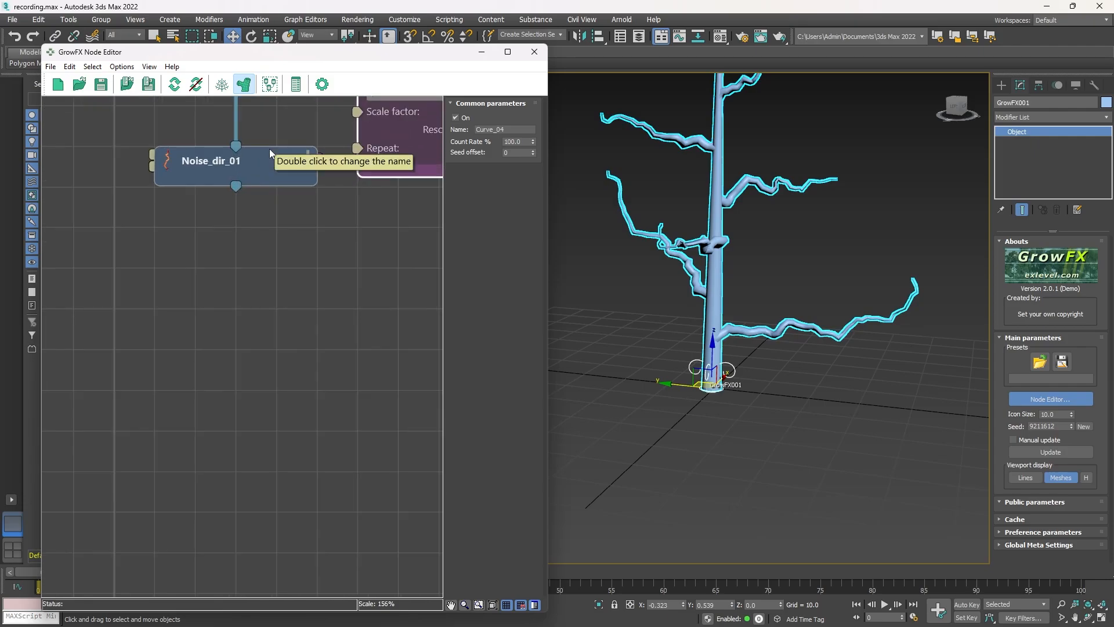
click(308, 156)
click(308, 156)
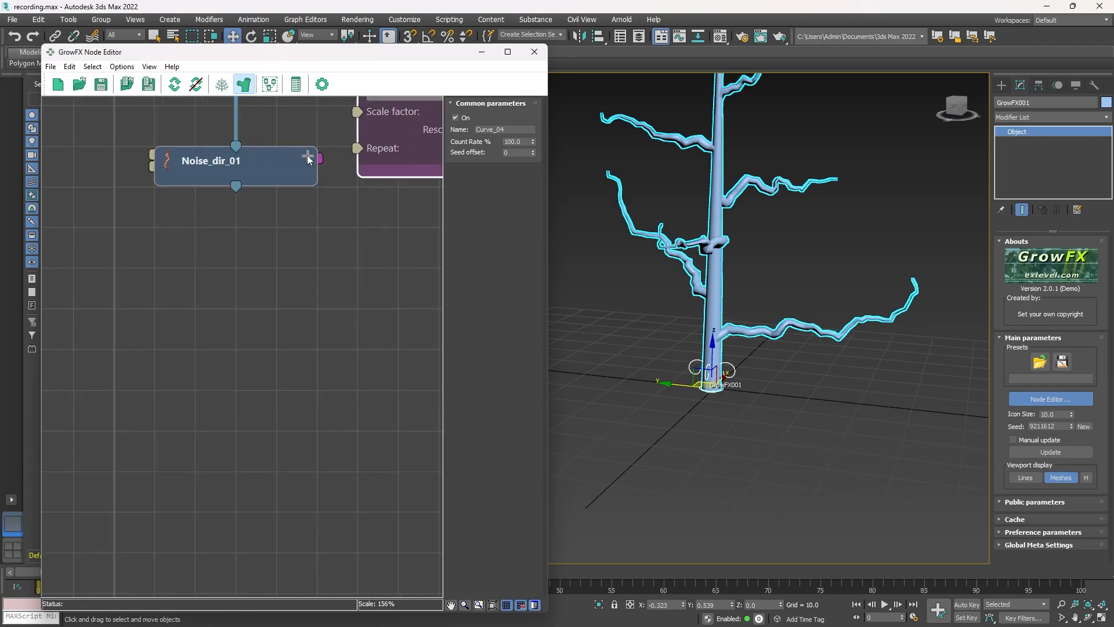
click(307, 157)
click(308, 156)
- Set the X strength of Noise_dir_01 to 2.14, Y to 1.03, Roughness to 0.36 and Iterations to 3.19
scroll(314, 209, up, 3)
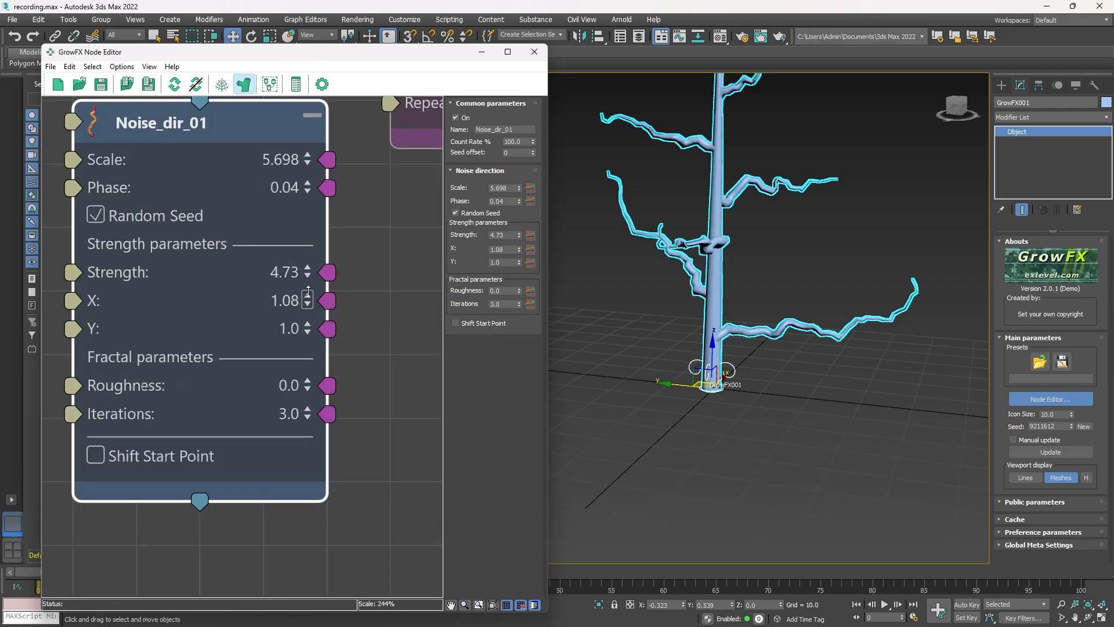
mouse_move(308, 292)
mouse_down()
mouse_move(308, 337)
mouse_move(309, 175)
mouse_move(310, 283)
mouse_move(324, 126)
mouse_move(307, 290)
mouse_up()
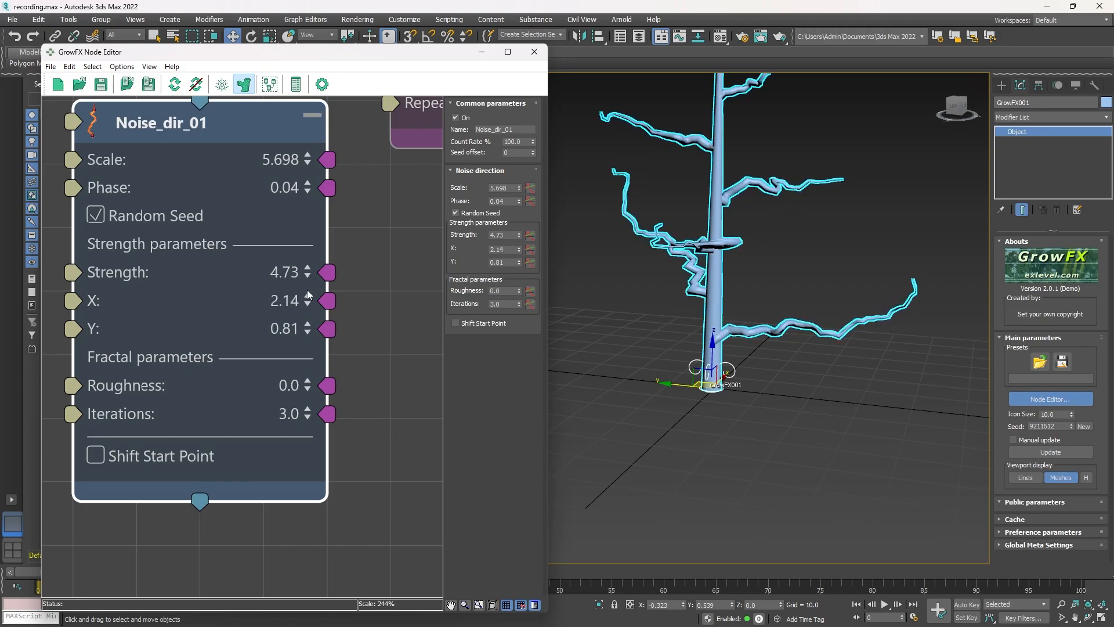
mouse_move(307, 328)
mouse_down()
mouse_move(307, 281)
mouse_move(307, 336)
mouse_up()
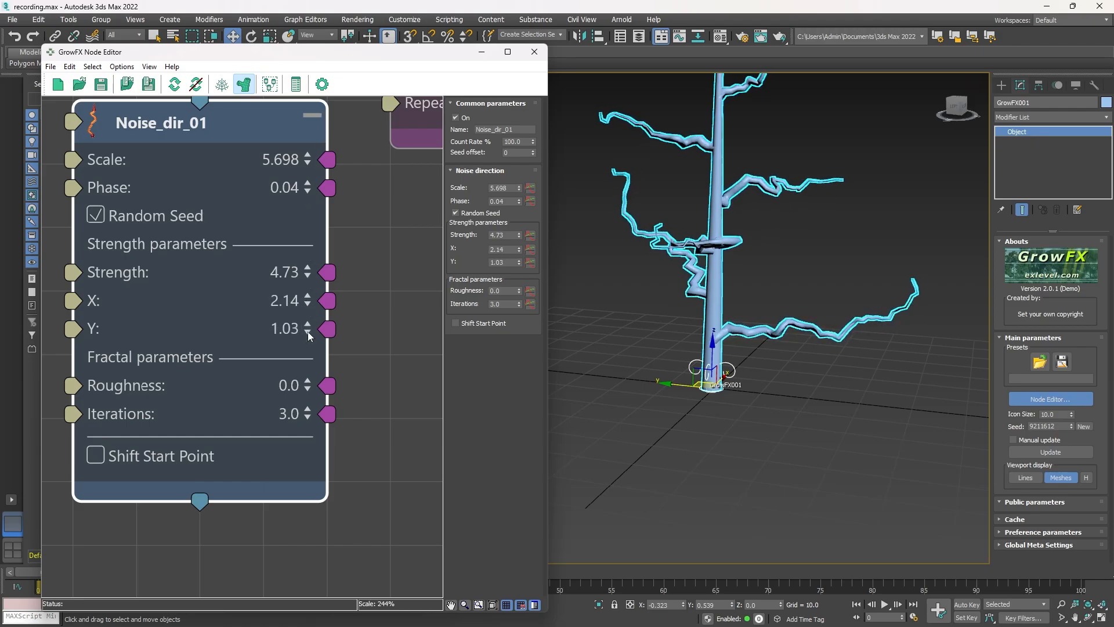
drag(310, 385, 315, 435)
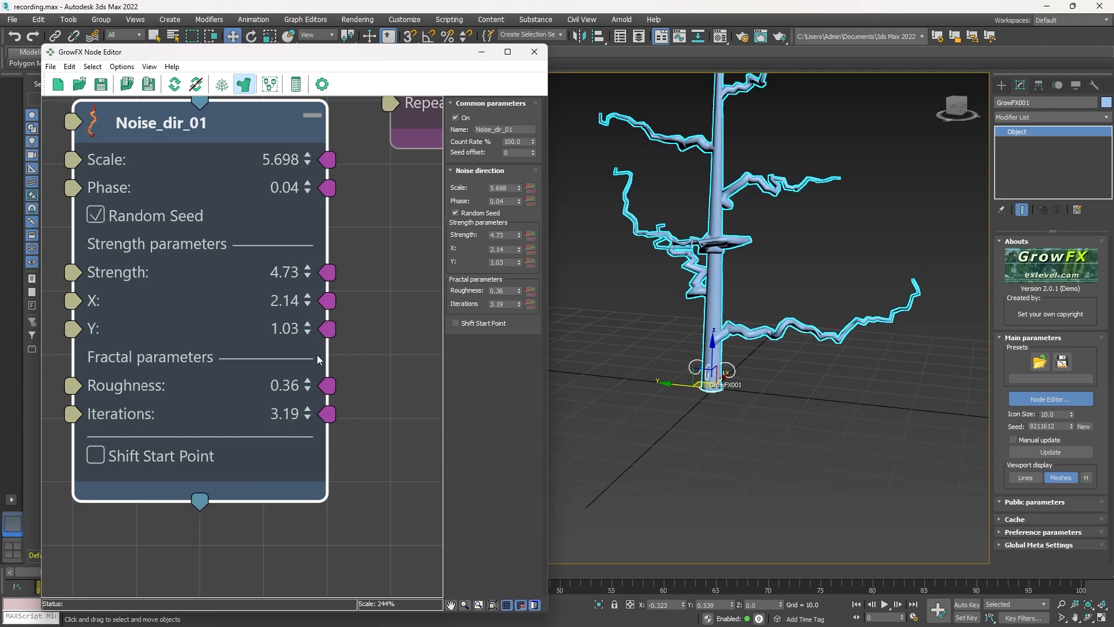
- Switch Shift Start Point of Noise_dir_01 on and off to compare its effect on the branch bases
click(103, 457)
click(103, 457)
click(102, 457)
click(103, 456)
- Move the Noise_dir_01 node up close beneath Vector_dir_01
scroll(102, 455, down, 5)
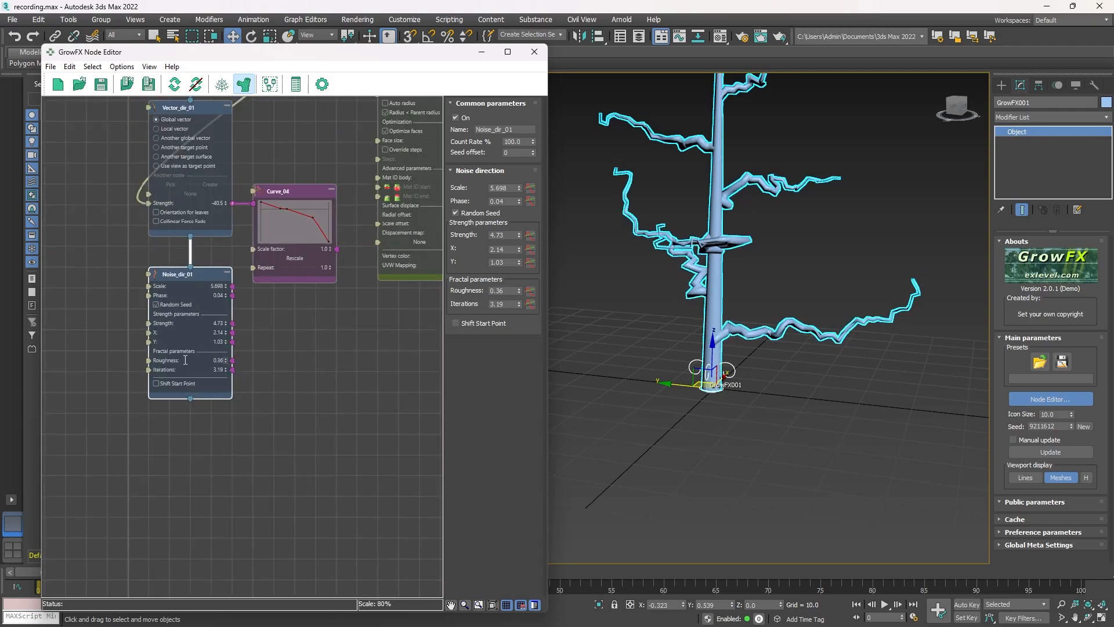
scroll(152, 377, up, 3)
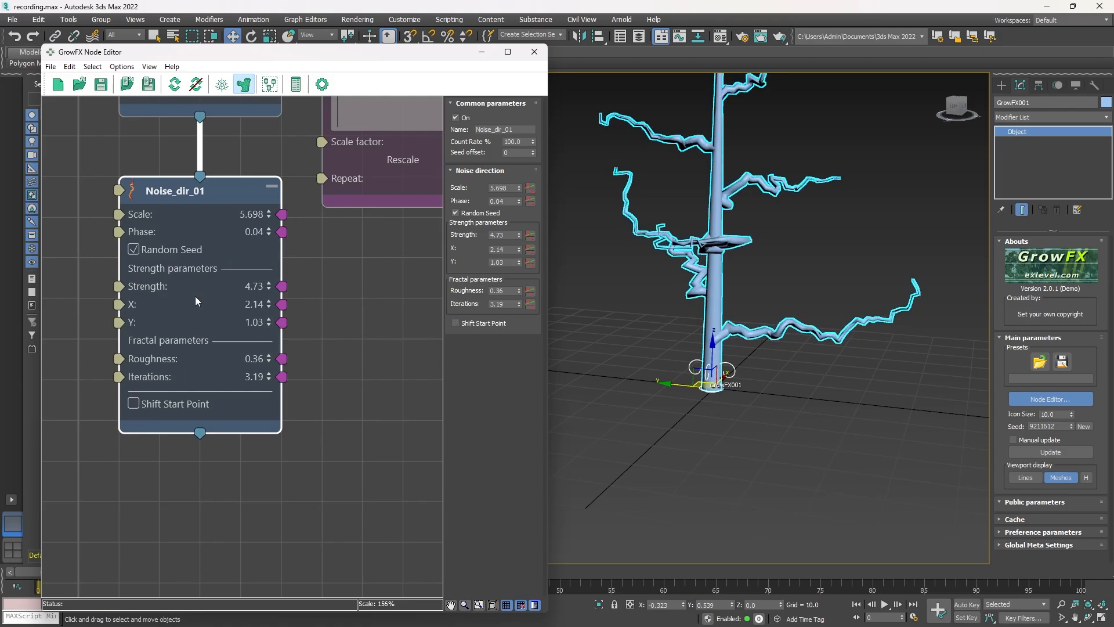
middle_drag(227, 184, 248, 304)
drag(248, 304, 242, 281)
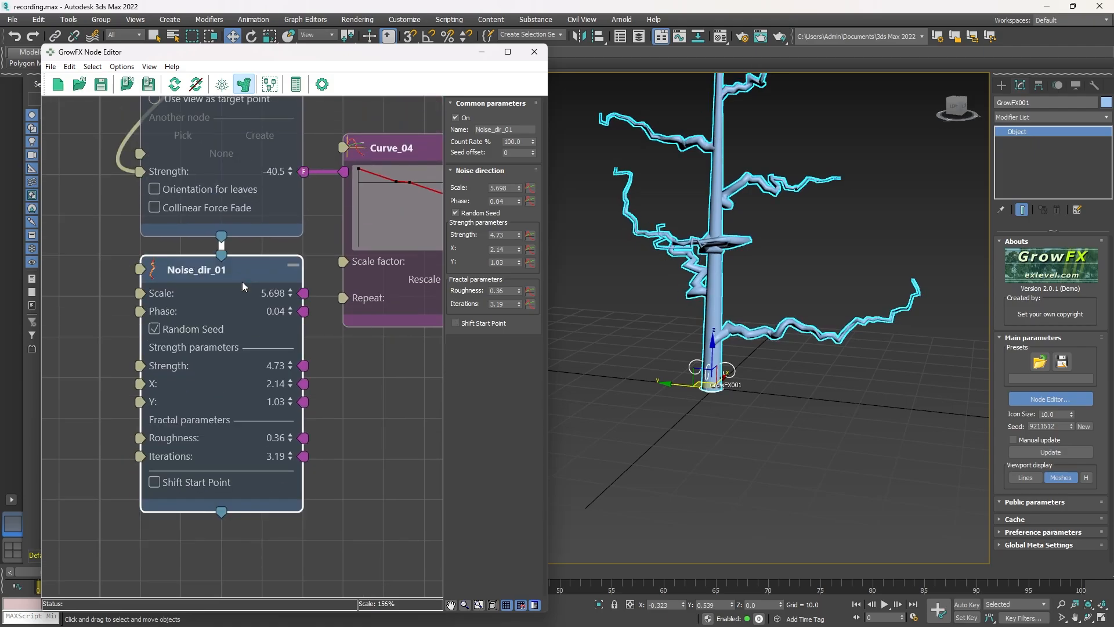
- Chain a Deviation direction modifier below Noise_dir_01
scroll(242, 281, down, 4)
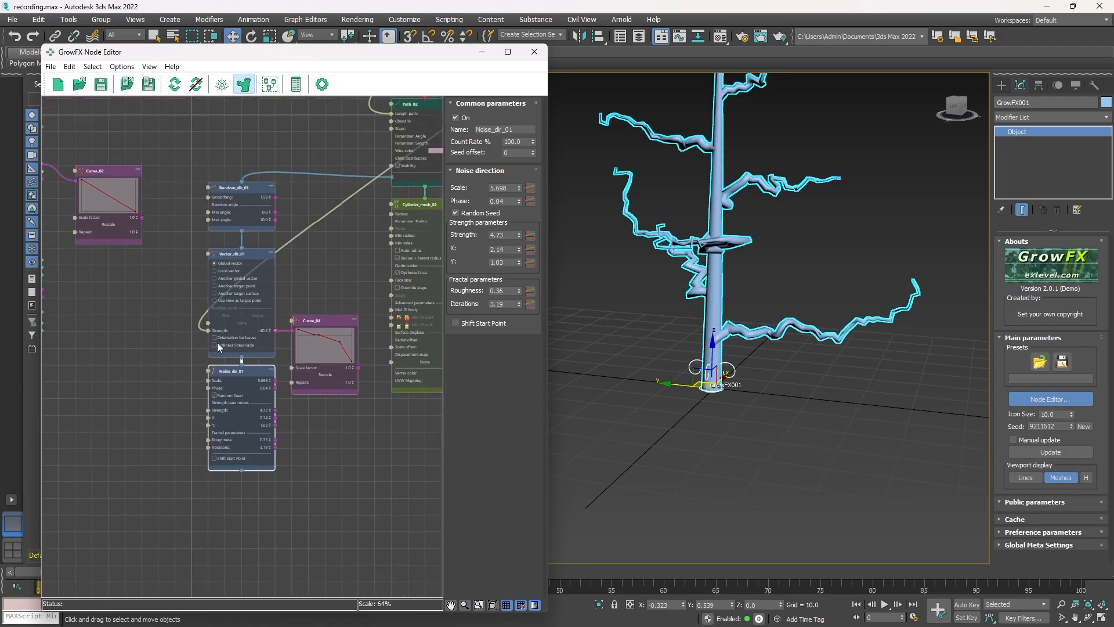
scroll(215, 349, up, 4)
drag(281, 338, 272, 382)
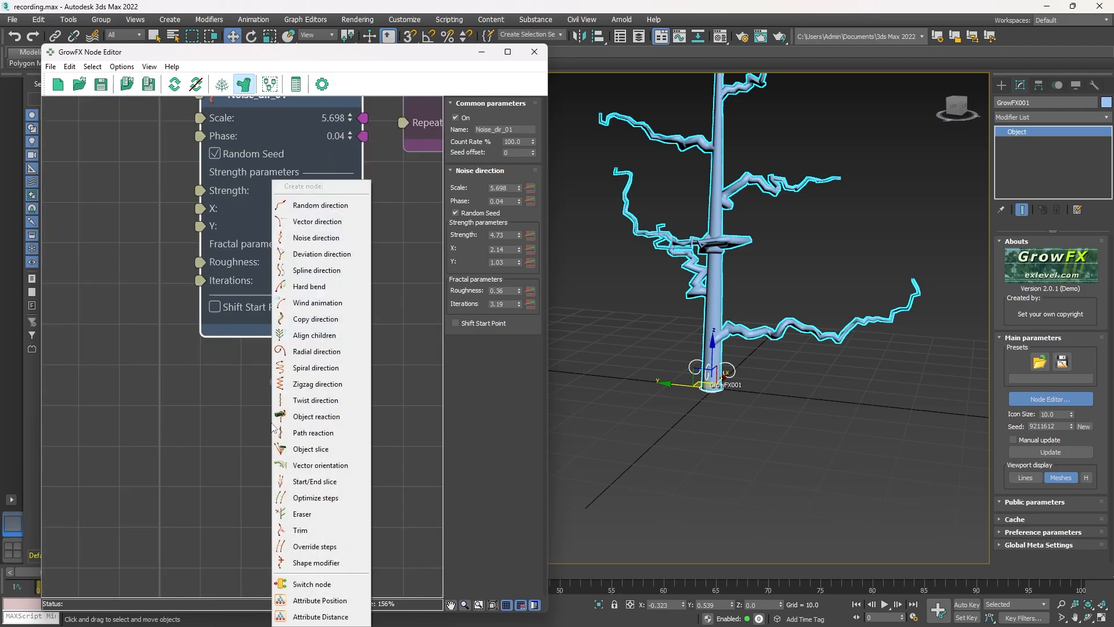
click(310, 255)
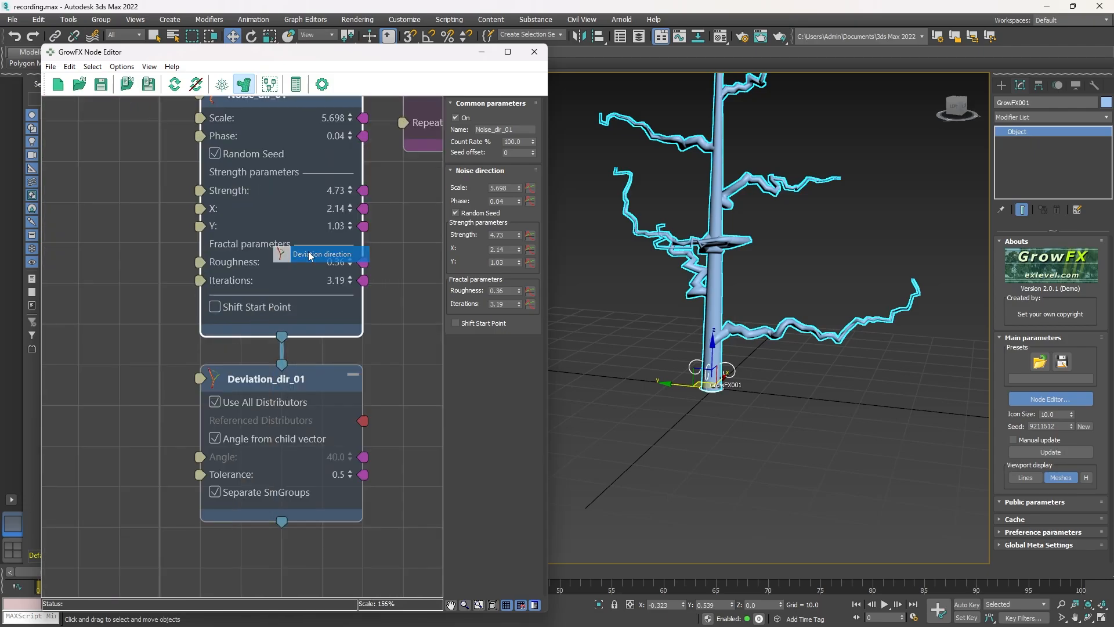
- Delete the whole chain of direction modifiers attached to Path_02, together with the curve for the vector strength
scroll(251, 323, down, 5)
scroll(250, 322, down, 2)
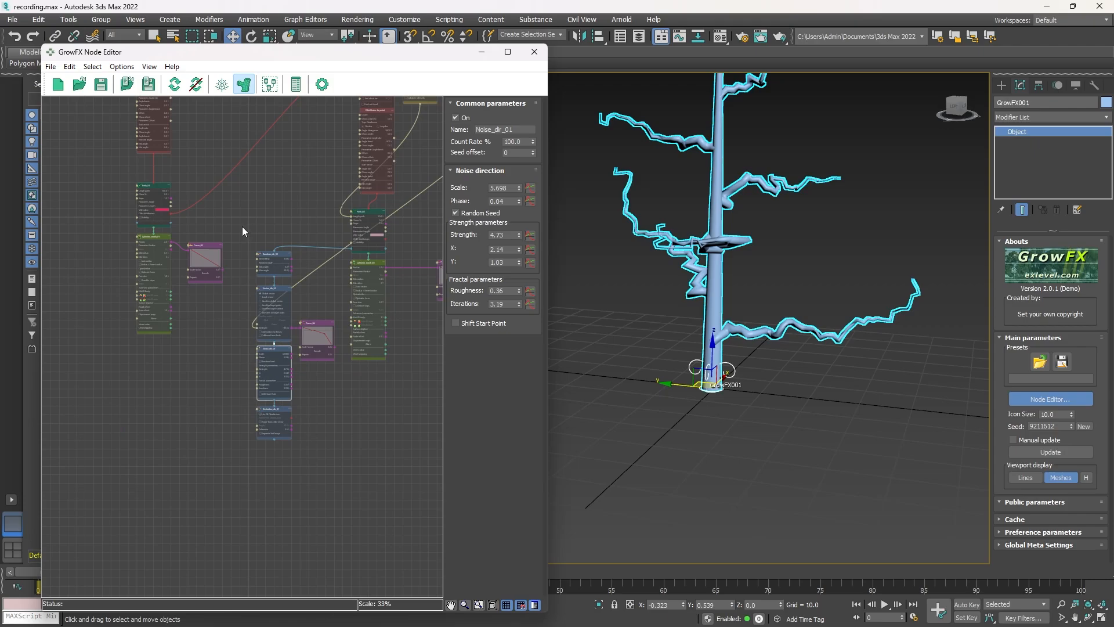
drag(272, 480, 324, 482)
key(Delete)
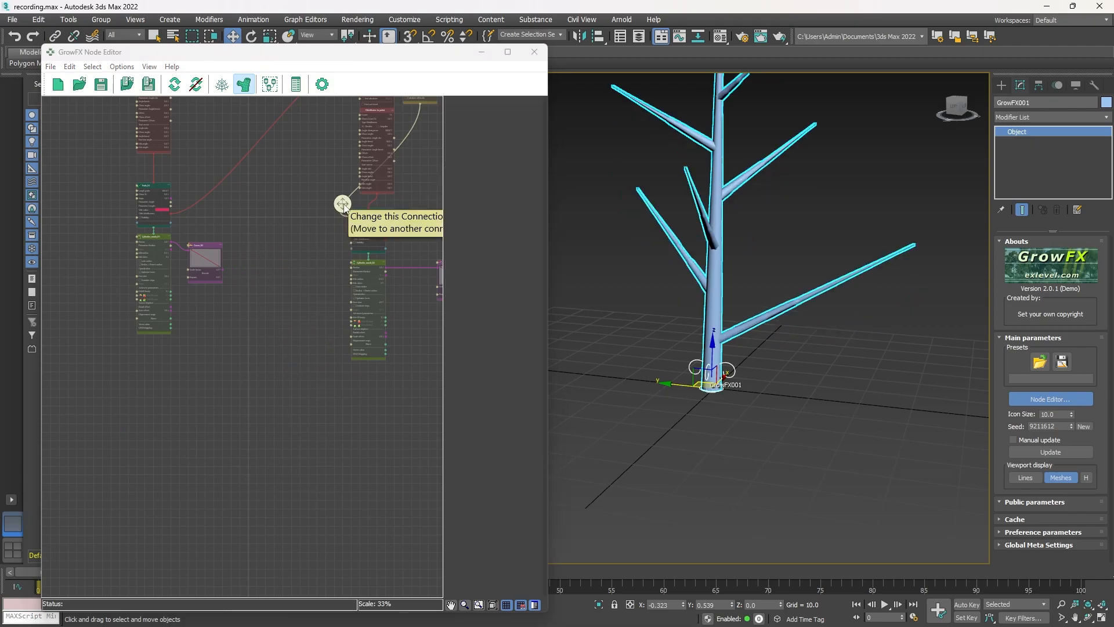
- Delete the leftover yellow parameter node that fed the removed vector strength, along with its attached curve
middle_drag(332, 197, 260, 385)
scroll(395, 274, up, 2)
middle_drag(396, 280, 126, 337)
scroll(245, 281, down, 2)
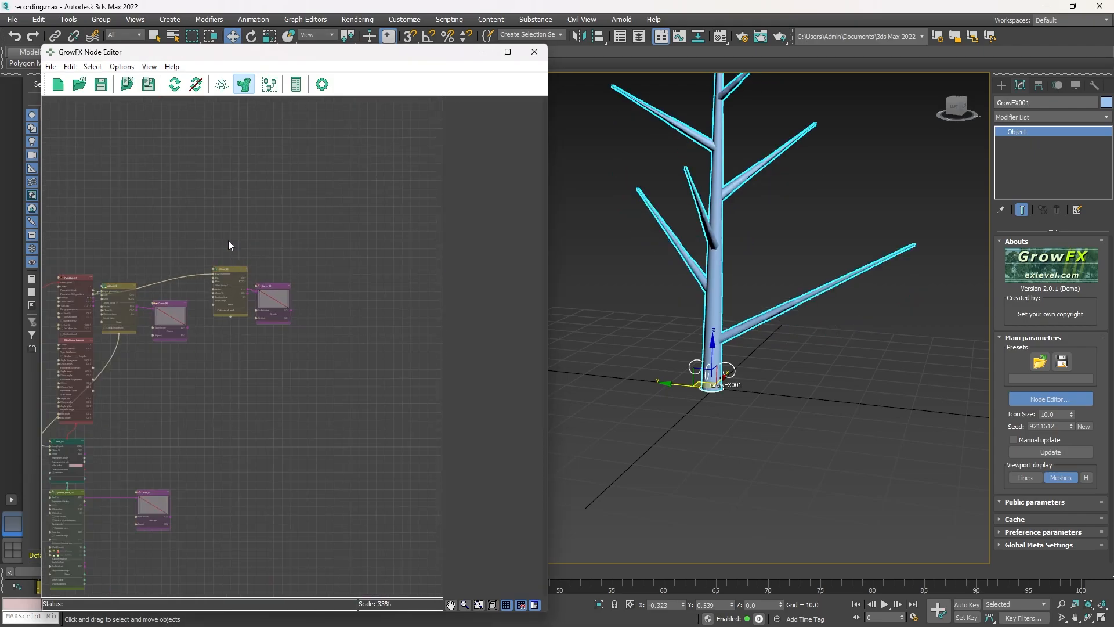
key(Delete)
- Attach a Deviation direction modifier to the trunk's Path_01 node
middle_drag(205, 417, 378, 298)
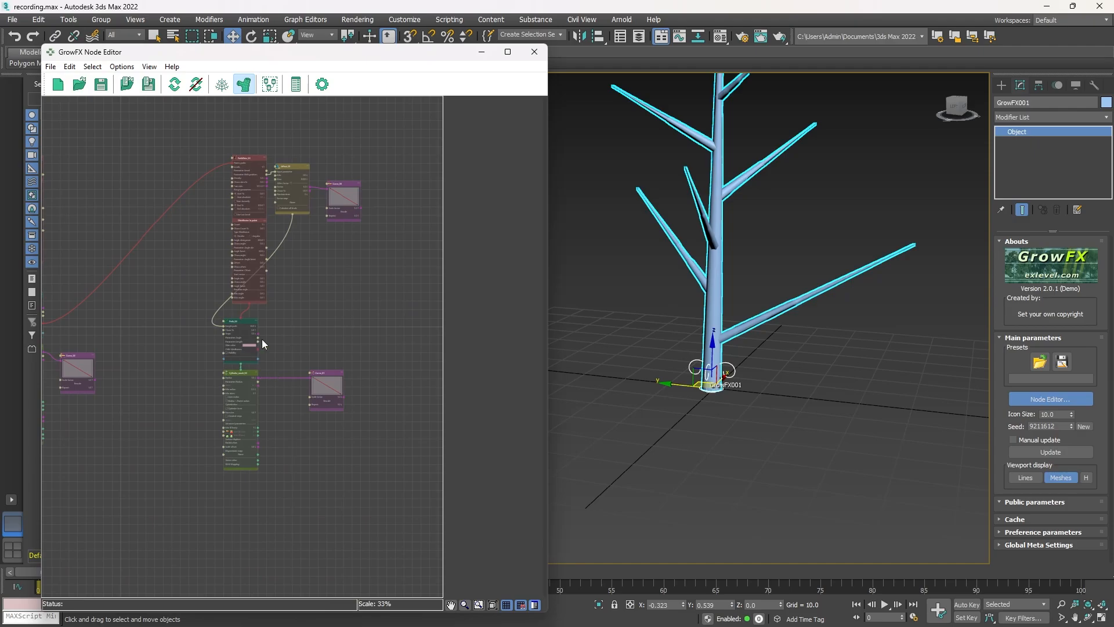
scroll(189, 347, up, 1)
middle_drag(155, 354, 318, 316)
scroll(255, 324, down, 1)
middle_drag(221, 328, 362, 341)
scroll(238, 291, up, 1)
scroll(243, 290, up, 3)
middle_drag(290, 315, 289, 315)
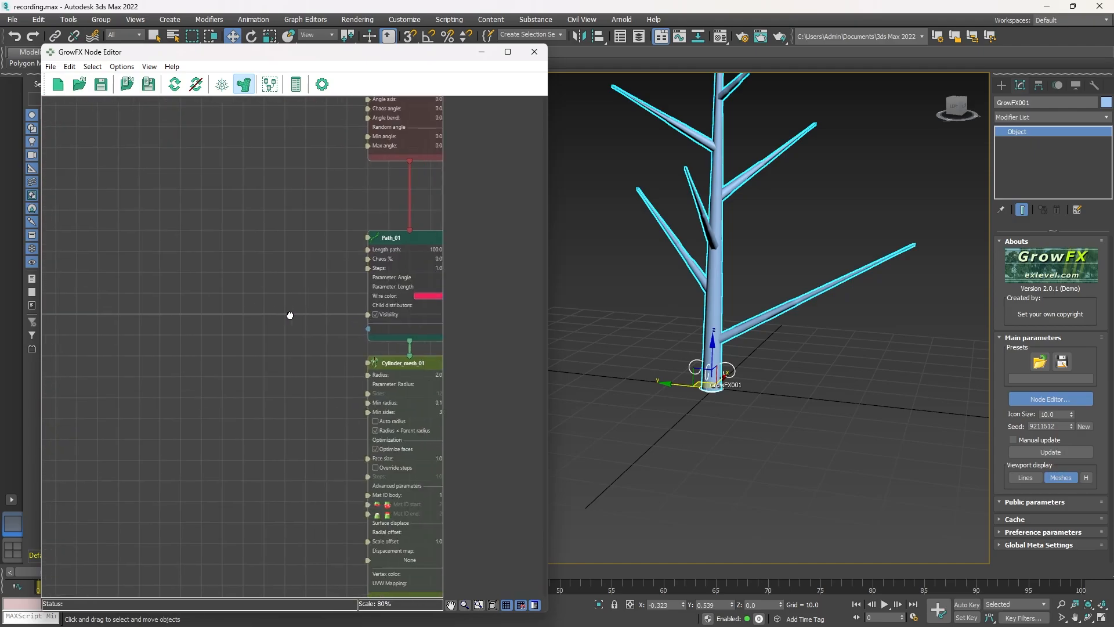
scroll(299, 322, up, 3)
drag(297, 329, 175, 328)
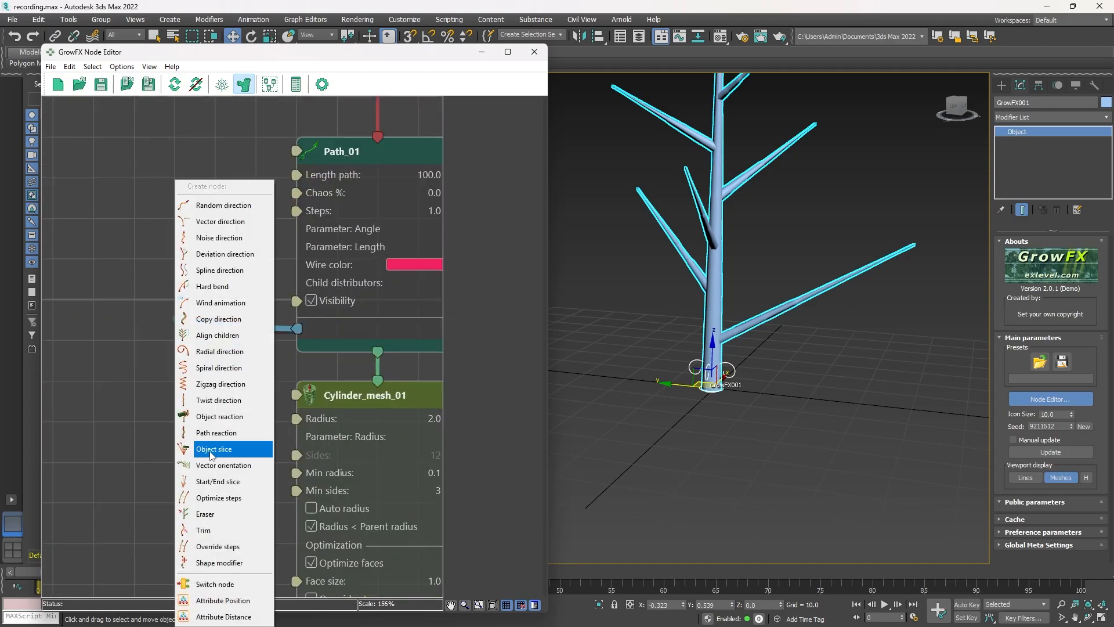
click(227, 256)
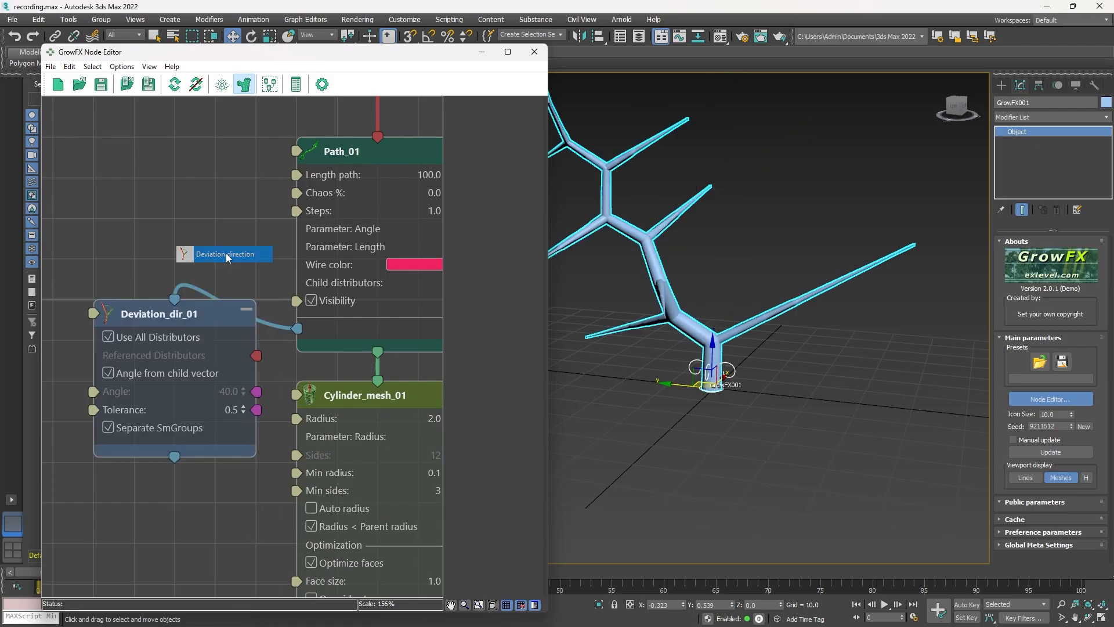
- Examine how the trunk deviates at the branch bases and compare it with the Deviation_dir_01 settings
scroll(718, 305, down, 5)
scroll(722, 330, up, 6)
middle_drag(696, 290, 733, 323)
scroll(733, 322, down, 2)
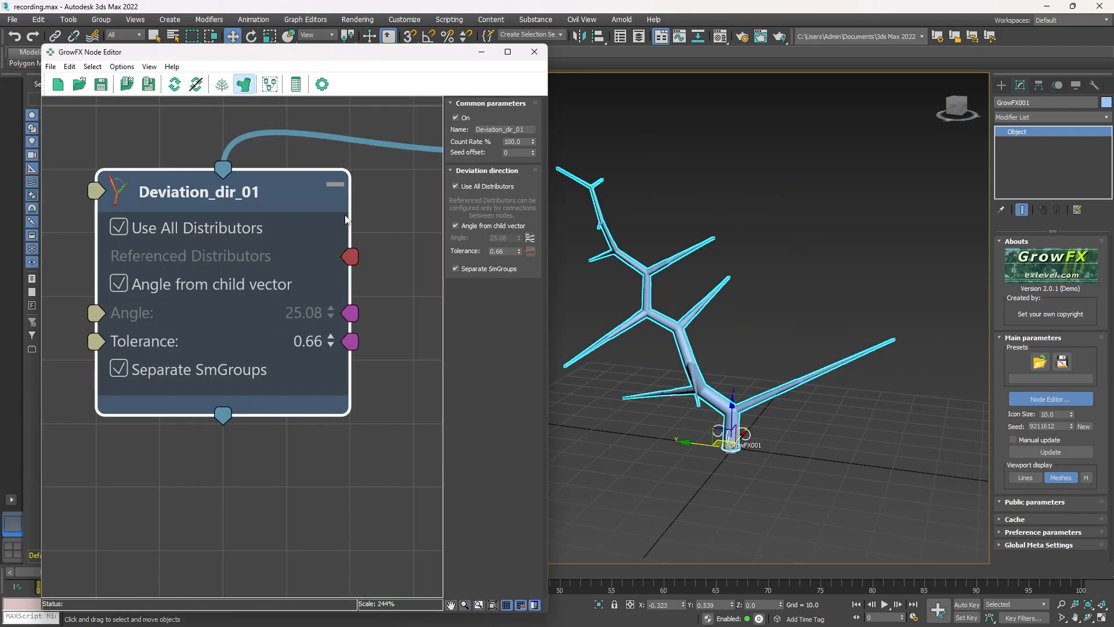
scroll(281, 201, down, 3)
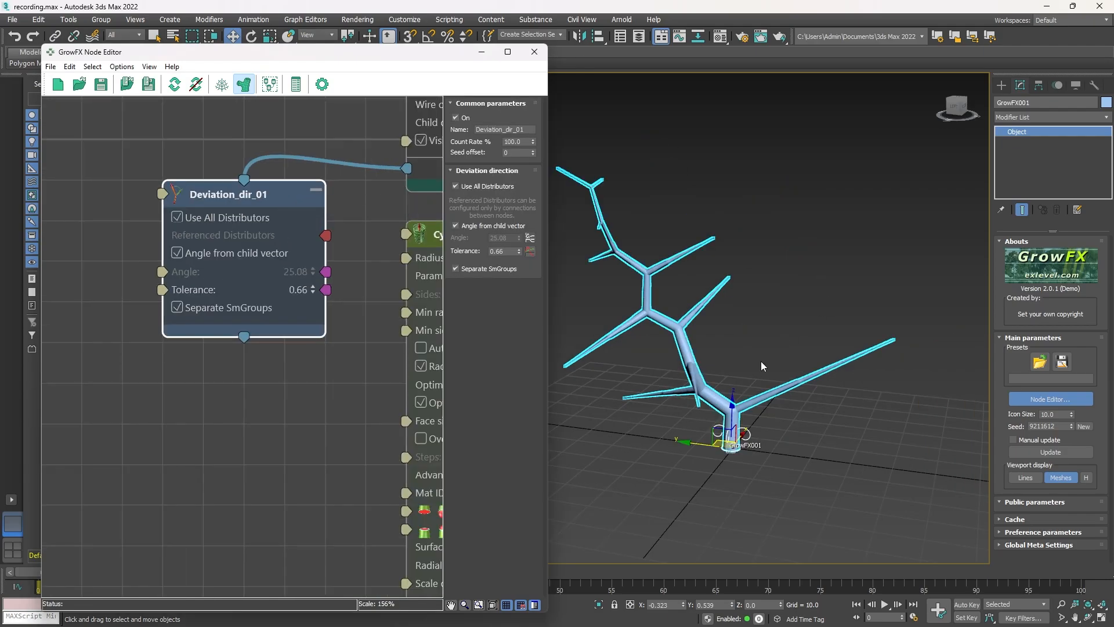
scroll(674, 339, up, 5)
scroll(682, 319, down, 2)
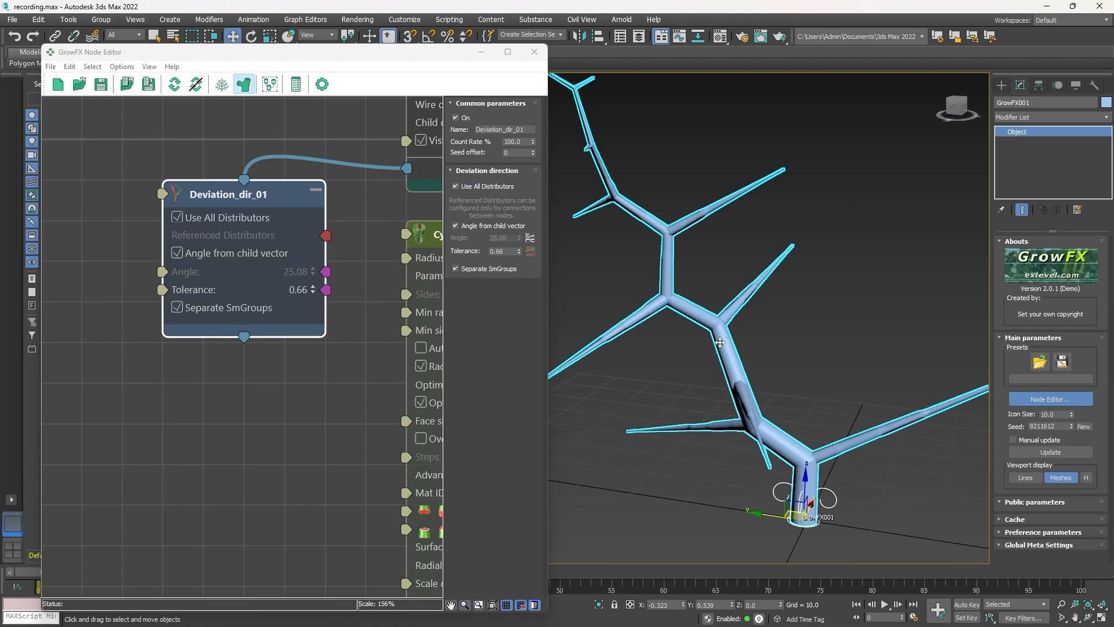
scroll(719, 342, down, 3)
scroll(242, 300, up, 2)
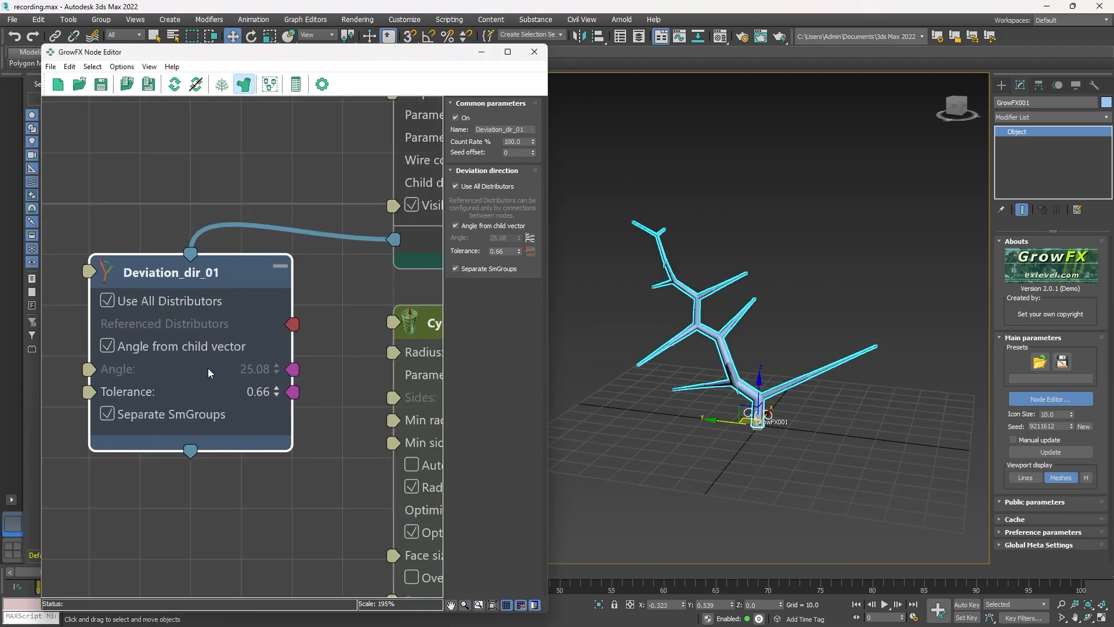
middle_drag(208, 368, 277, 266)
scroll(698, 313, up, 5)
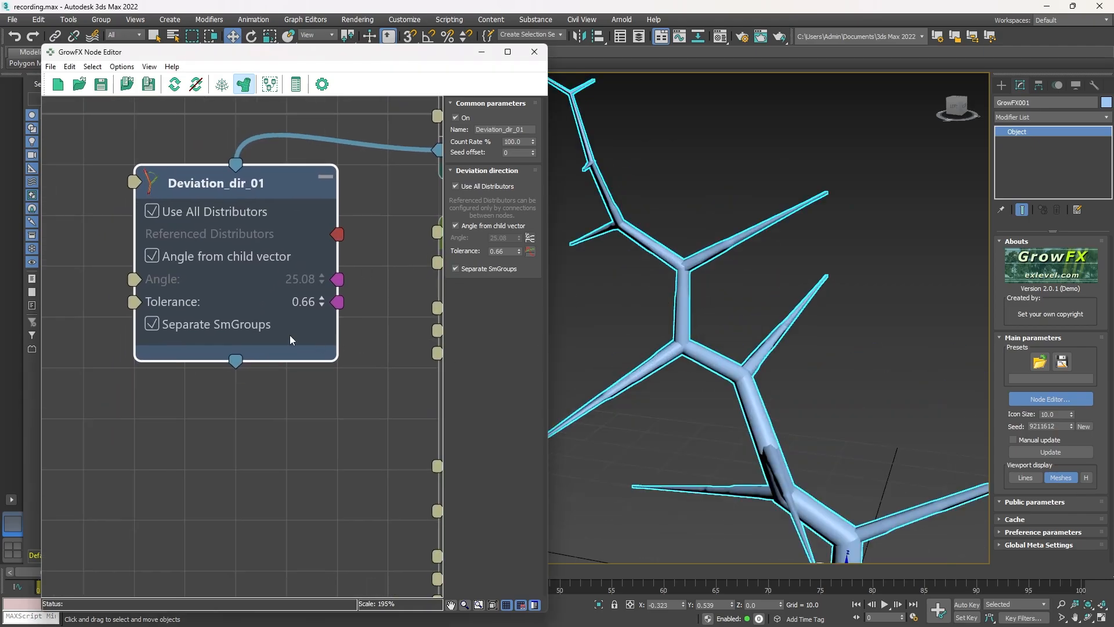
middle_drag(300, 317, 274, 344)
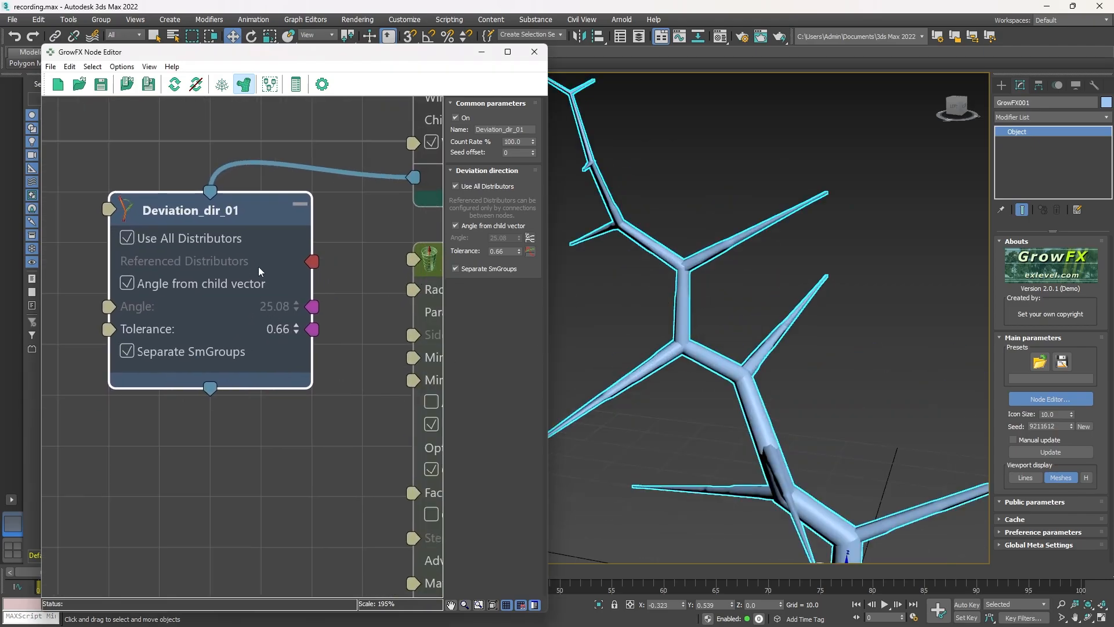
- Turn off Angle from child vector in Deviation_dir_01, set Angle to 15.048, and set Tolerance first to 10 and finally to 100
click(127, 286)
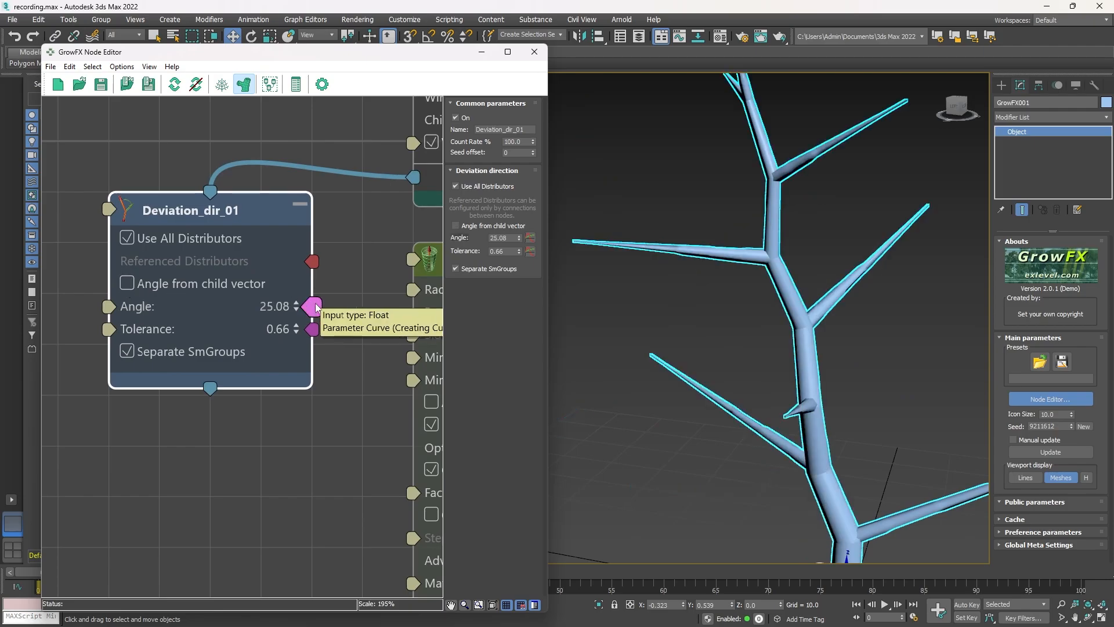
drag(296, 305, 292, 332)
text(10)
key(Return)
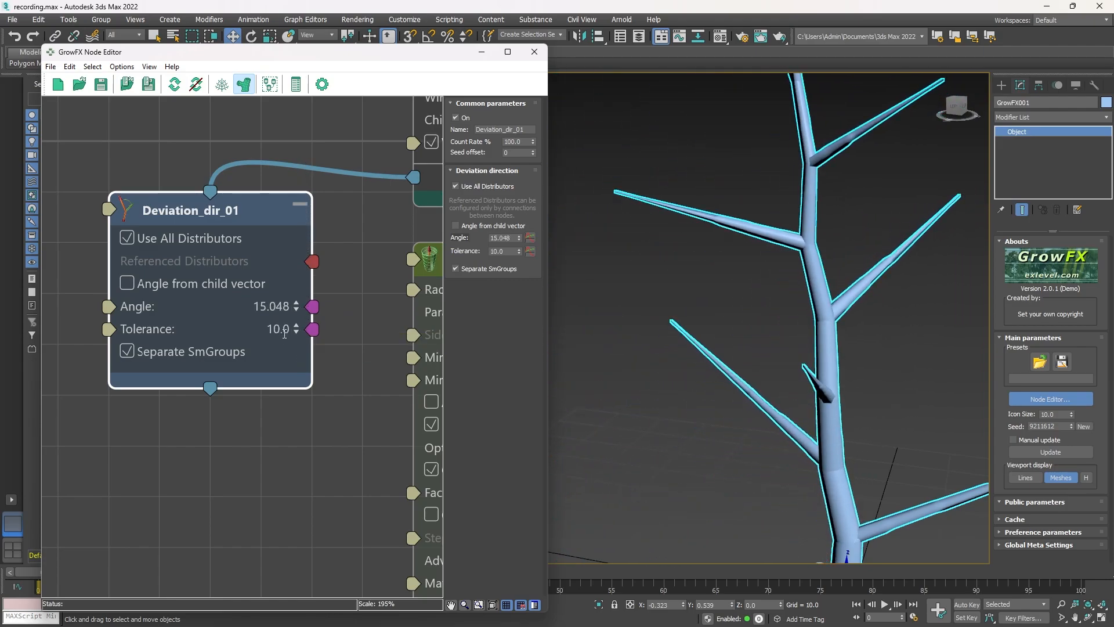
text(100)
key(Return)
scroll(746, 290, down, 5)
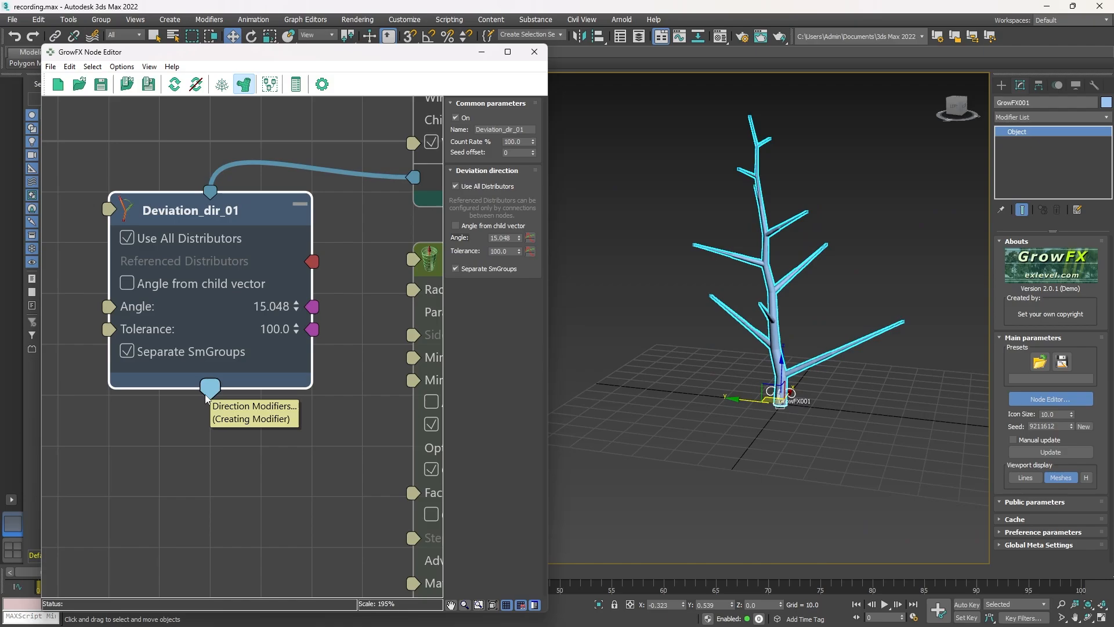
- Chain a Spline direction modifier below Deviation_dir_01 and look over its parameters
drag(206, 394, 235, 430)
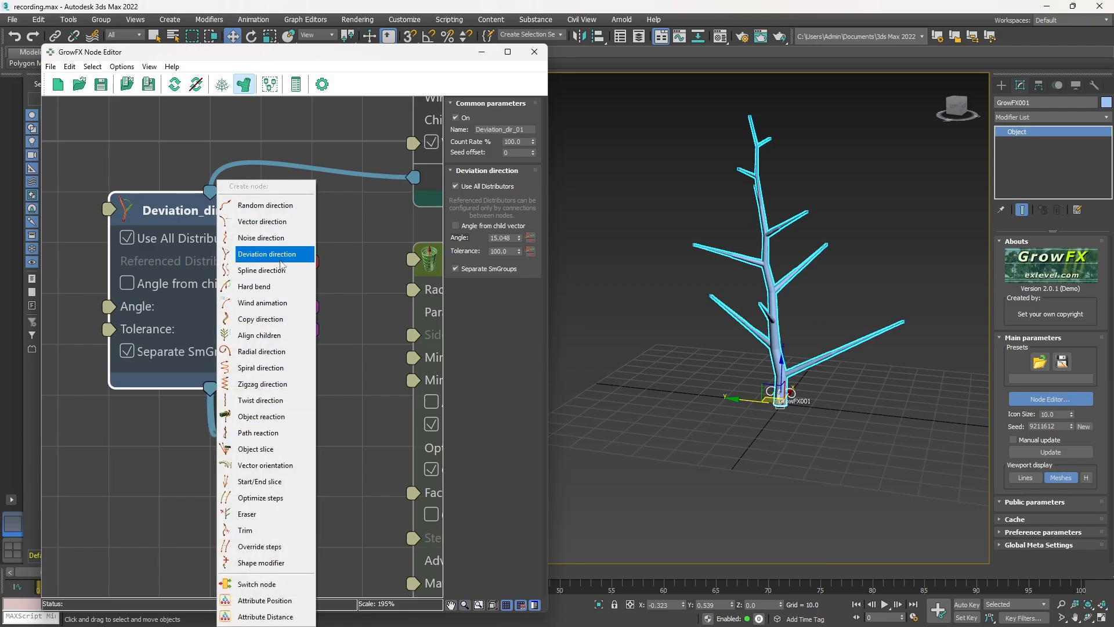
click(279, 271)
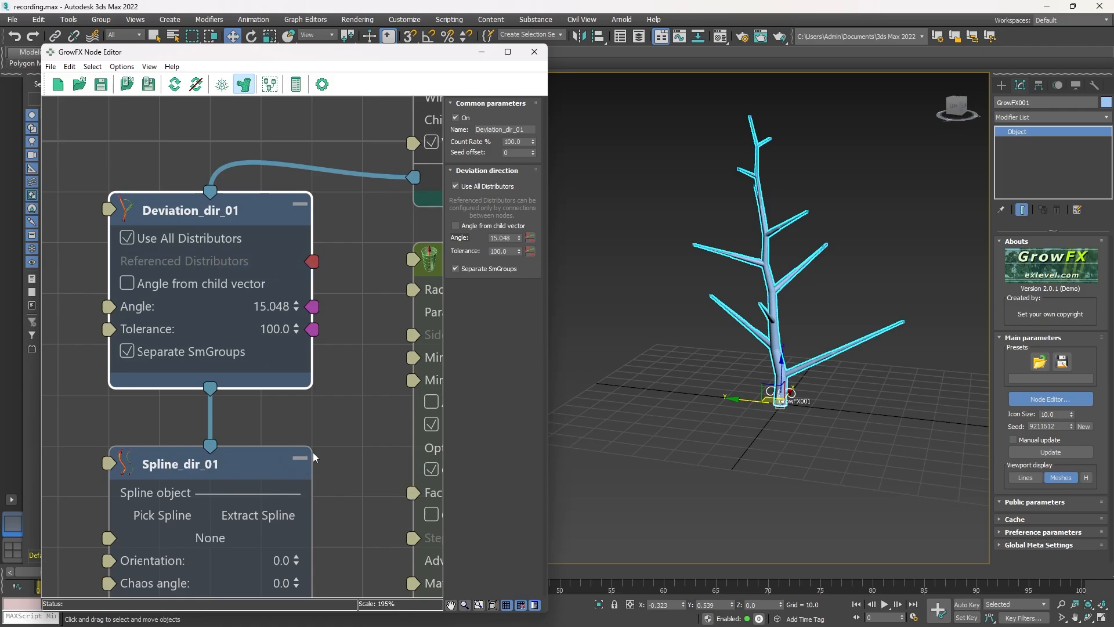
middle_drag(314, 457, 360, 277)
scroll(142, 290, up, 6)
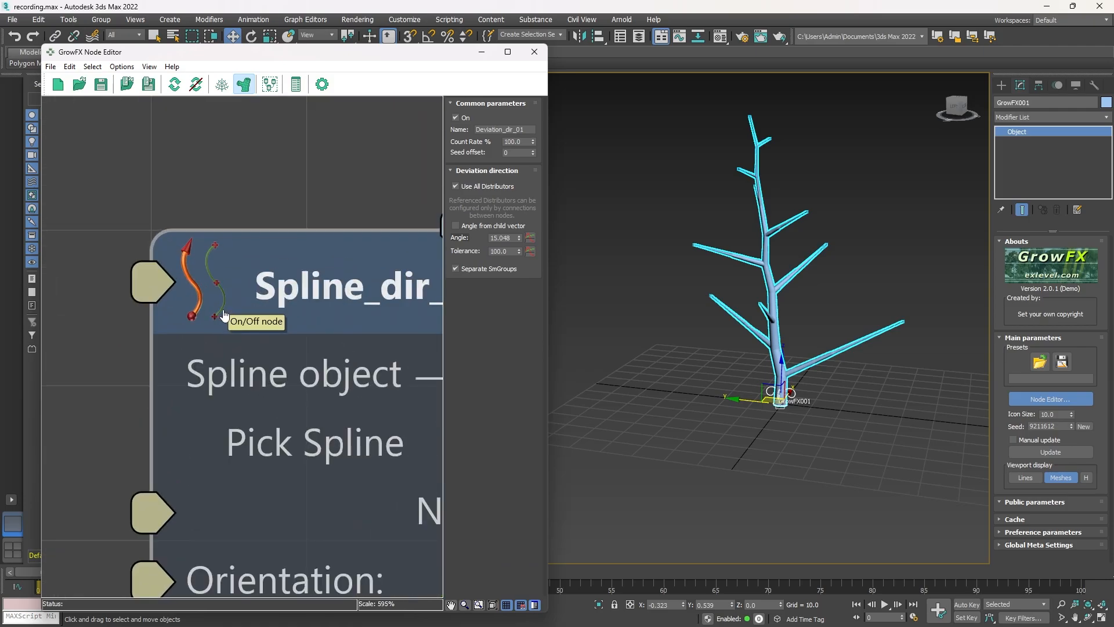
scroll(232, 331, down, 5)
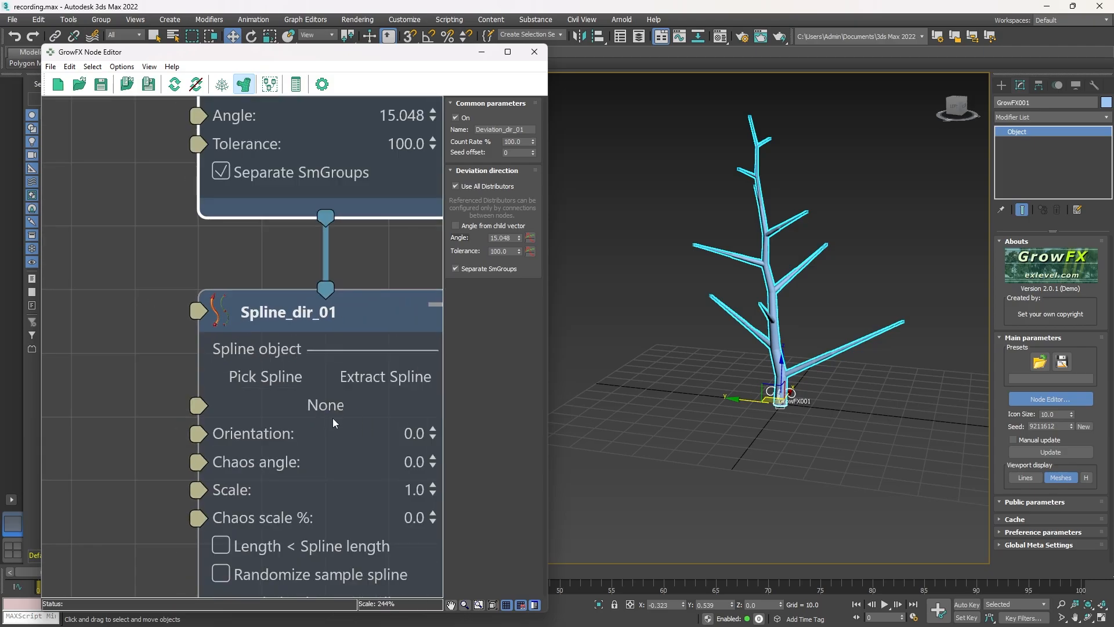
scroll(289, 341, down, 4)
- Activate Pick Spline in Spline_dir_01 and enable Length < Spline length and Randomize sample spline
click(280, 359)
scroll(762, 404, up, 6)
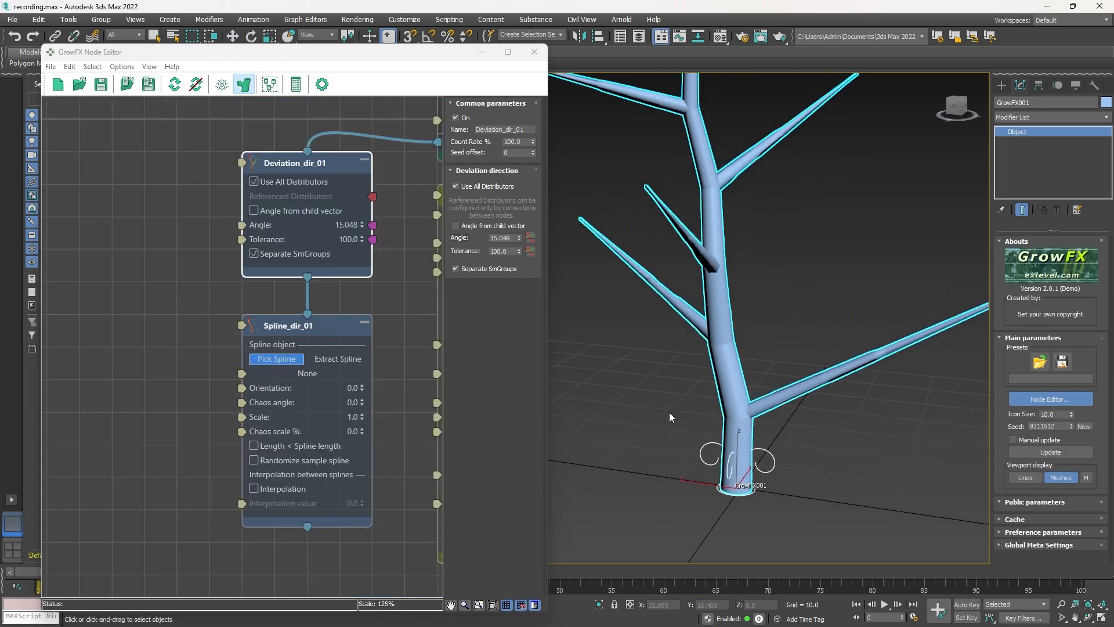
middle_drag(324, 317, 308, 310)
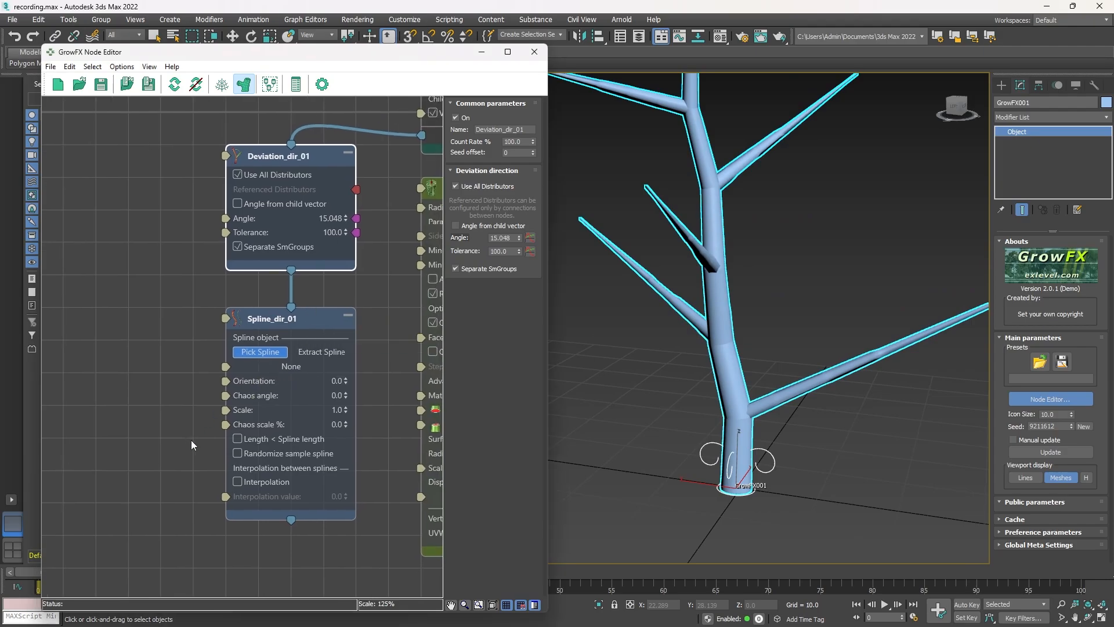
click(237, 453)
- Replace Spline_dir_01 with a Hard bend modifier below Deviation_dir_01, and delete that modifier again
drag(332, 317, 137, 318)
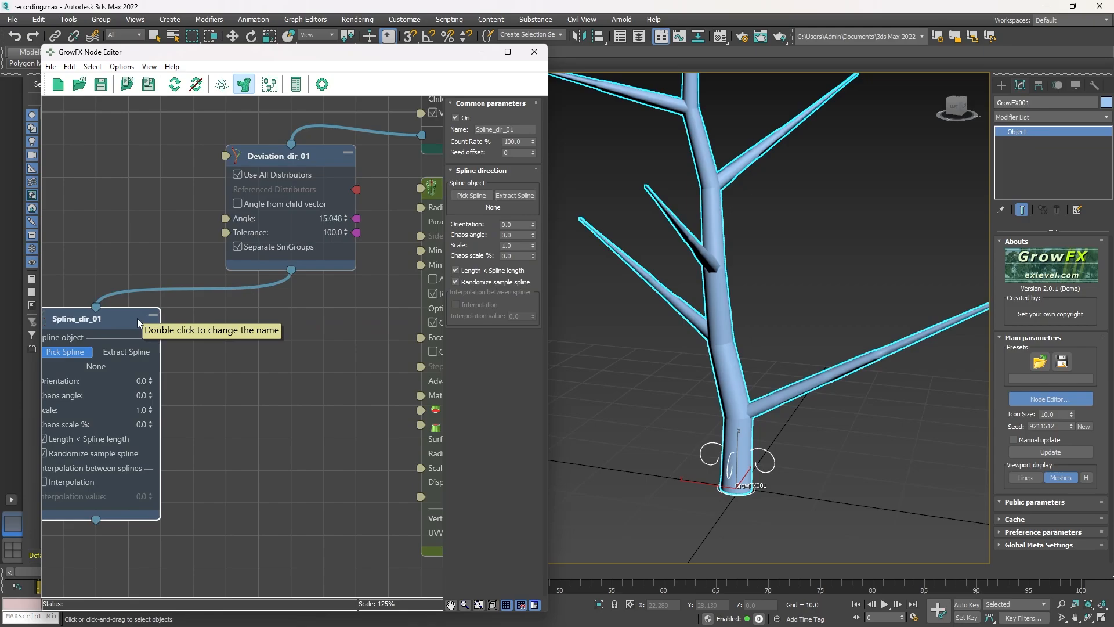
key(Delete)
right_click(286, 334)
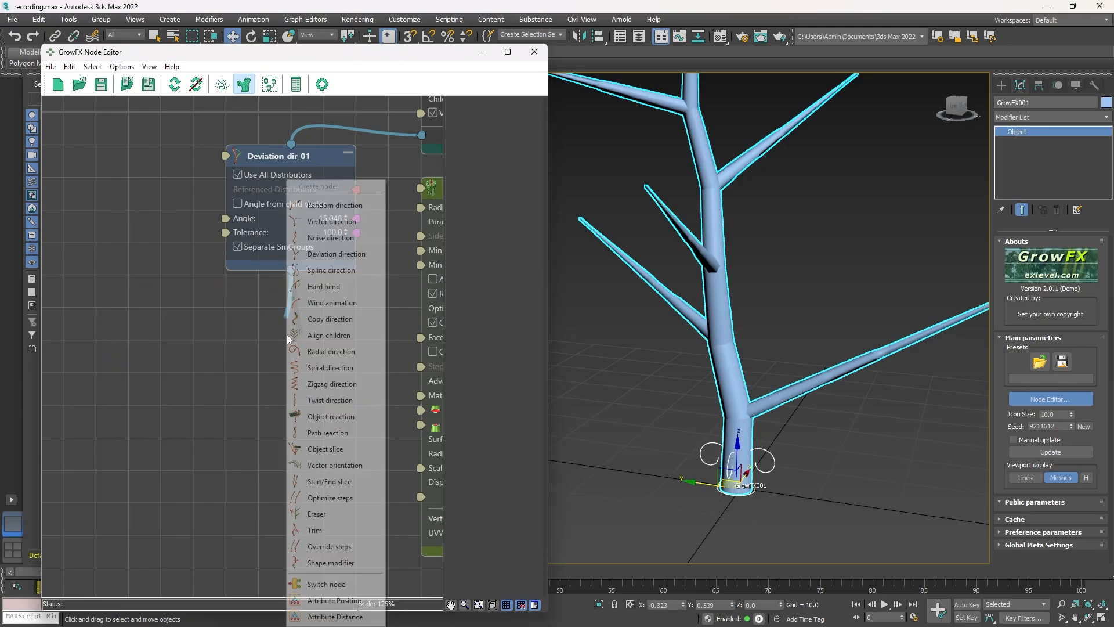
click(314, 287)
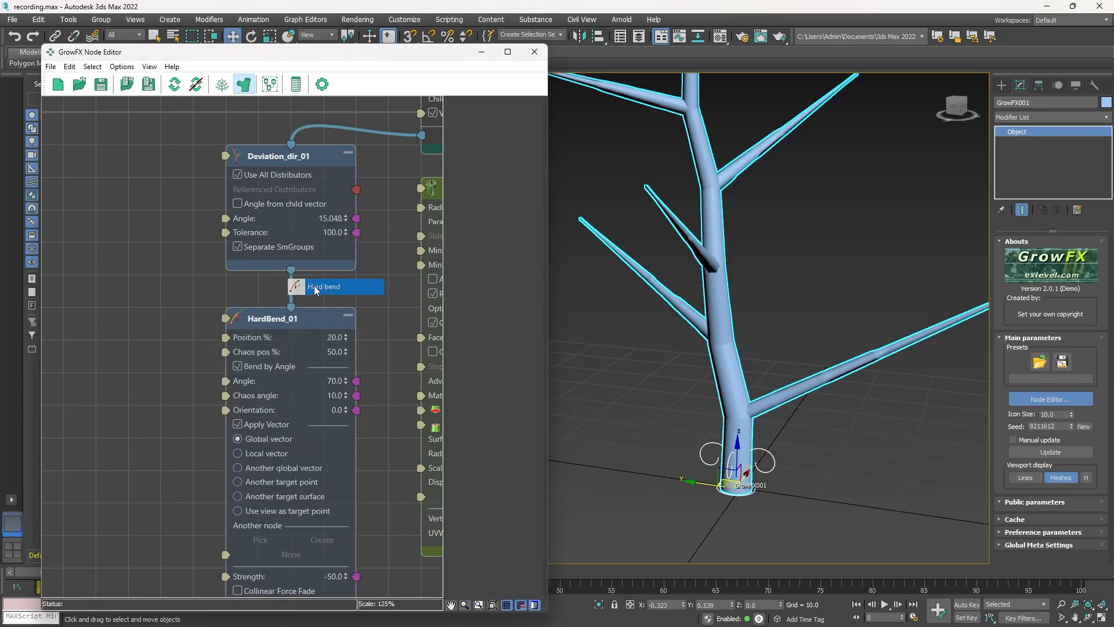
click(322, 320)
key(Delete)
- Attach a Hard bend modifier to the branches' Path_02 node
scroll(323, 315, down, 4)
middle_drag(326, 309, 123, 360)
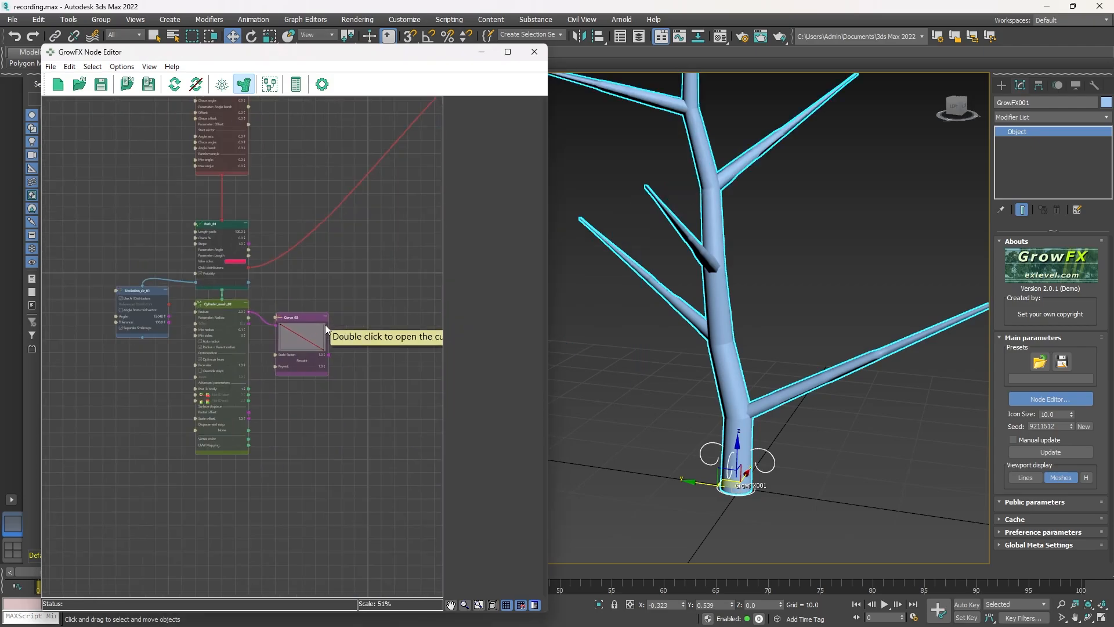
scroll(378, 278, down, 4)
middle_drag(378, 278, 264, 329)
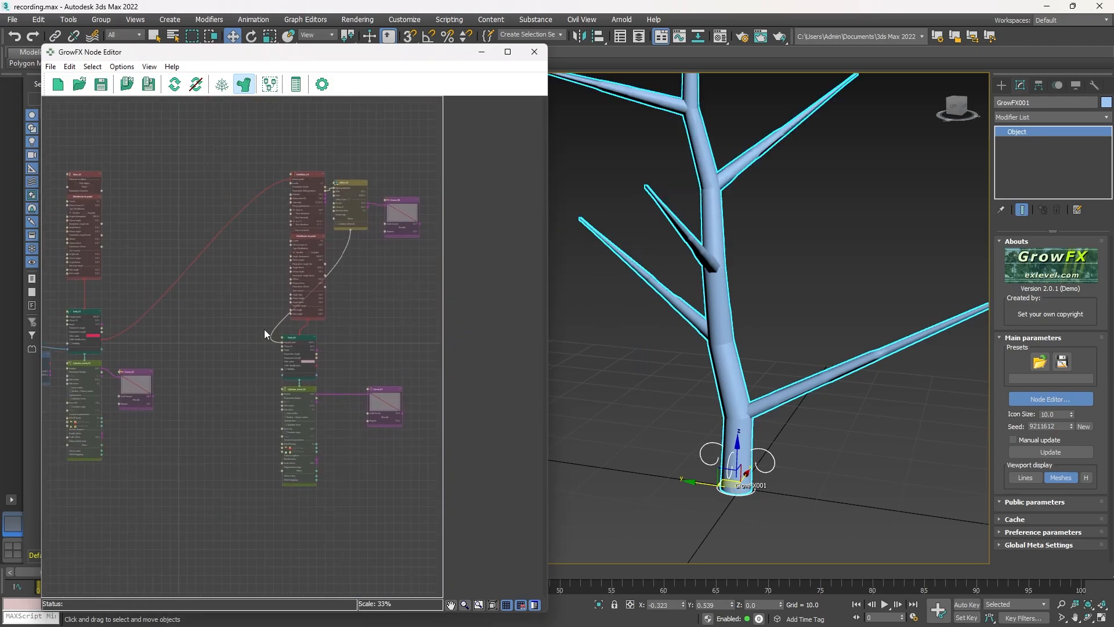
scroll(288, 315, up, 4)
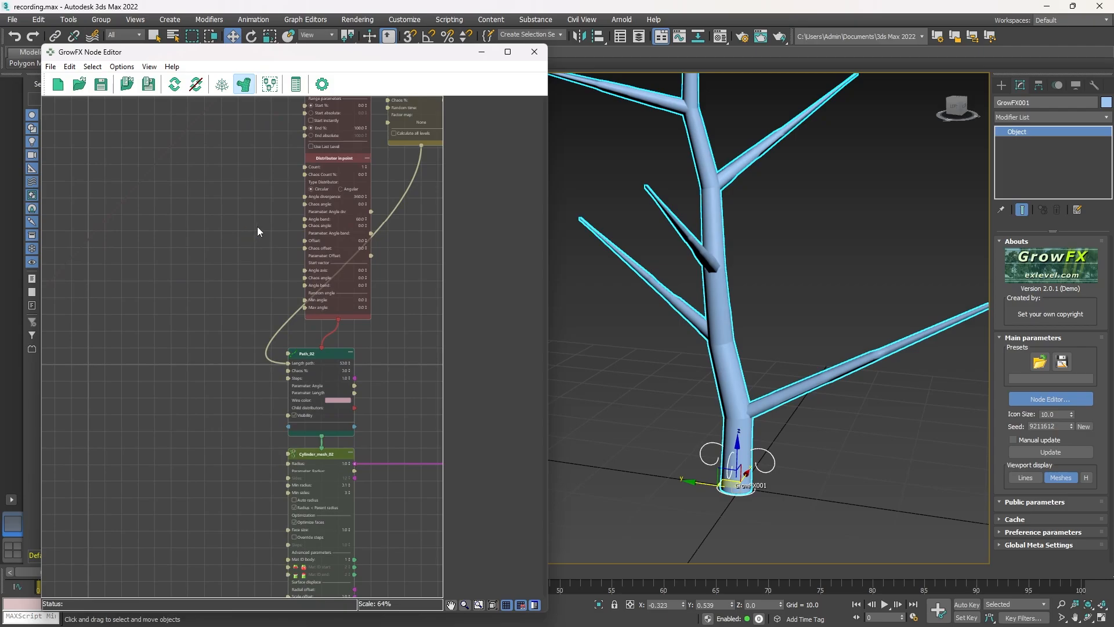
middle_drag(281, 393, 333, 292)
scroll(351, 285, up, 4)
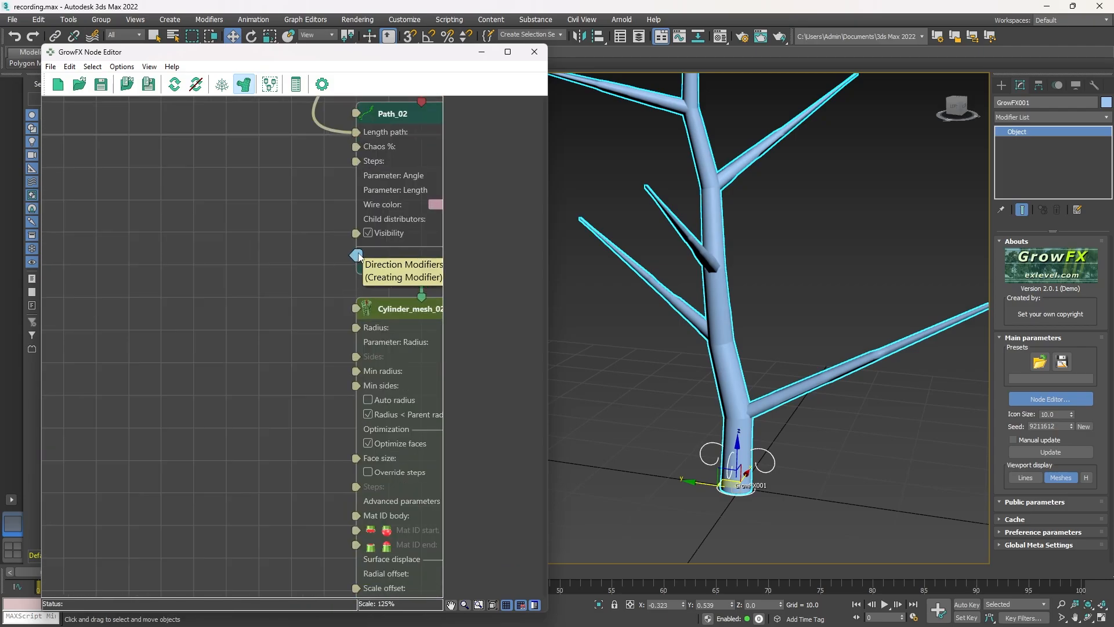
drag(357, 255, 172, 253)
click(209, 287)
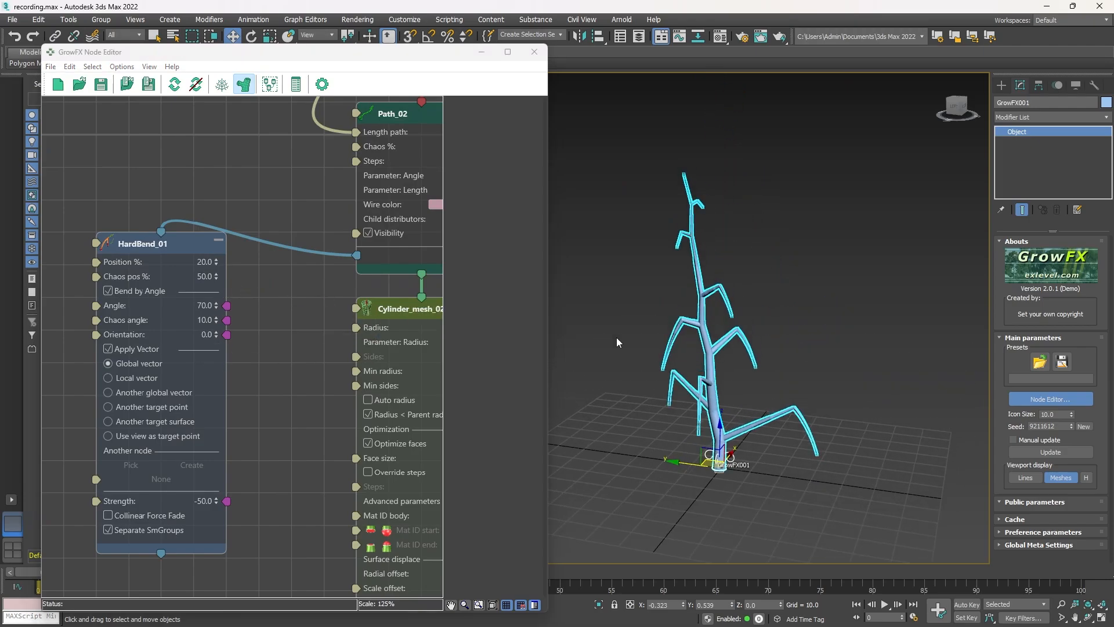
- Examine the bent branches and move the HardBend_01 node slightly lower beside Path_02
scroll(714, 365, up, 5)
scroll(715, 365, down, 2)
middle_drag(196, 257, 241, 288)
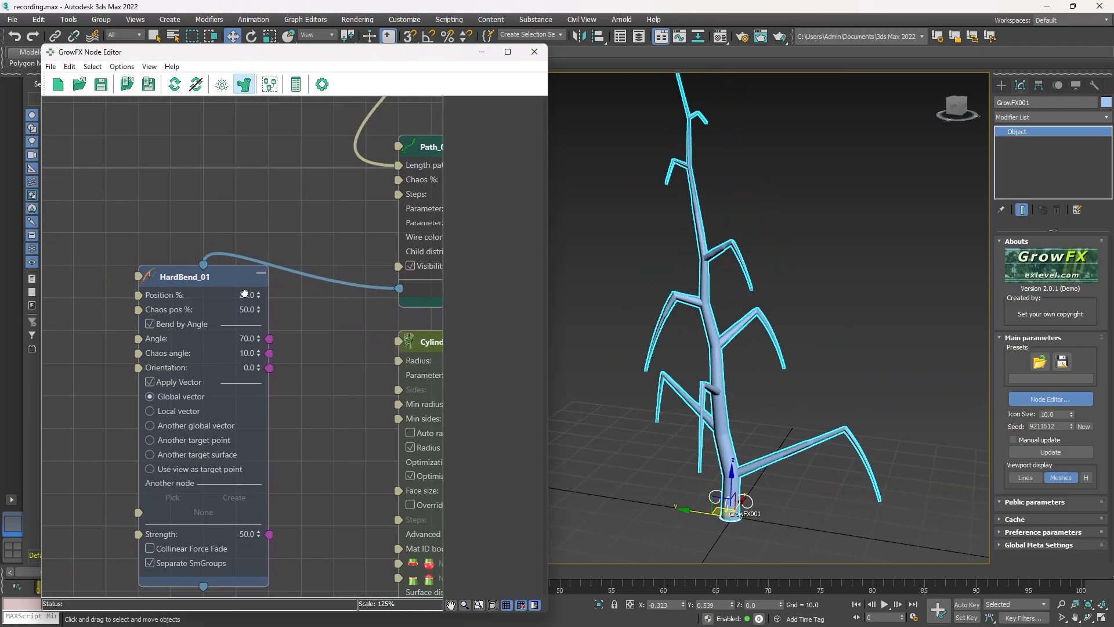
scroll(242, 289, up, 3)
scroll(259, 277, down, 4)
drag(264, 275, 264, 295)
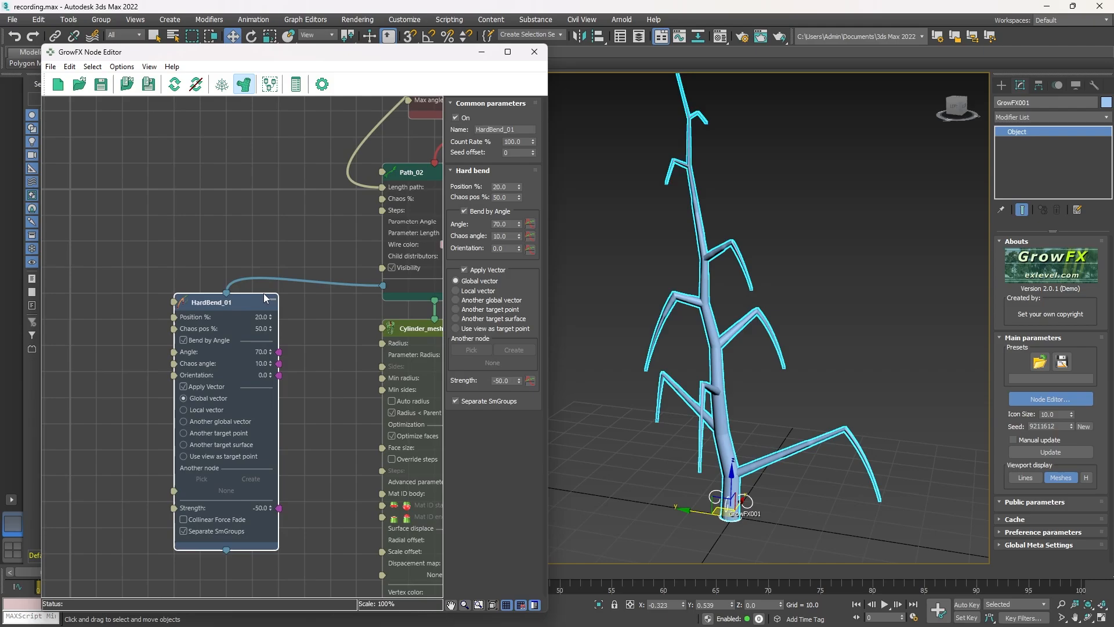
- Set HardBend_01's Position to 0%, Chaos pos to 44% and Angle to 69
mouse_move(774, 362)
middle_down()
mouse_move(715, 317)
mouse_move(789, 370)
middle_up()
middle_drag(682, 373, 784, 379)
scroll(228, 314, up, 1)
scroll(228, 318, up, 3)
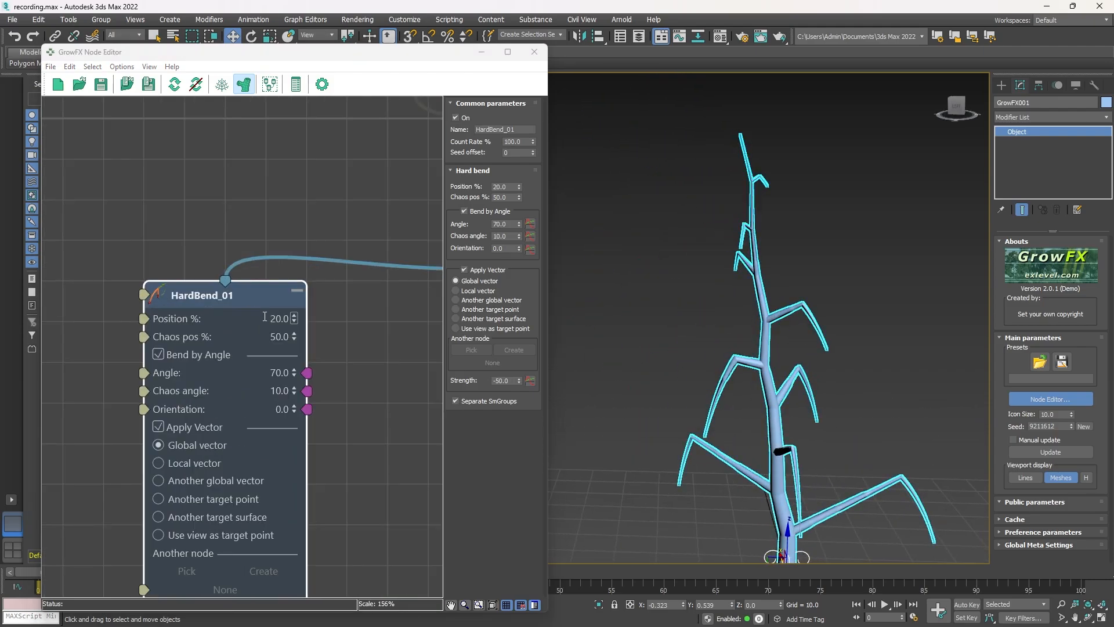
drag(302, 320, 301, 342)
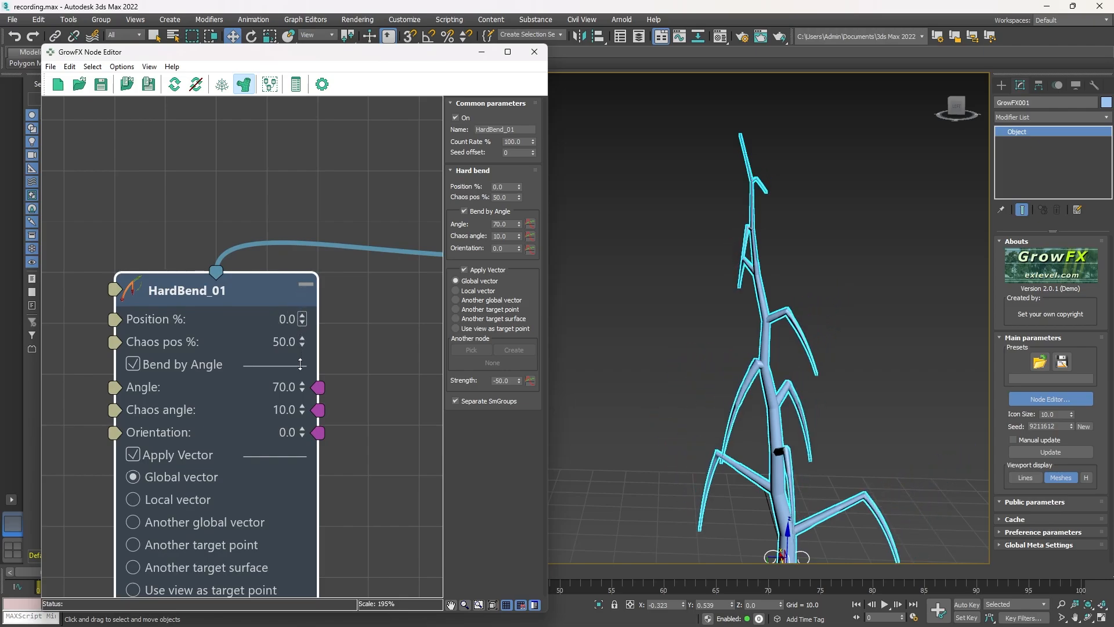
mouse_move(302, 342)
mouse_down()
mouse_move(303, 298)
mouse_move(302, 346)
mouse_up()
middle_drag(180, 367, 216, 266)
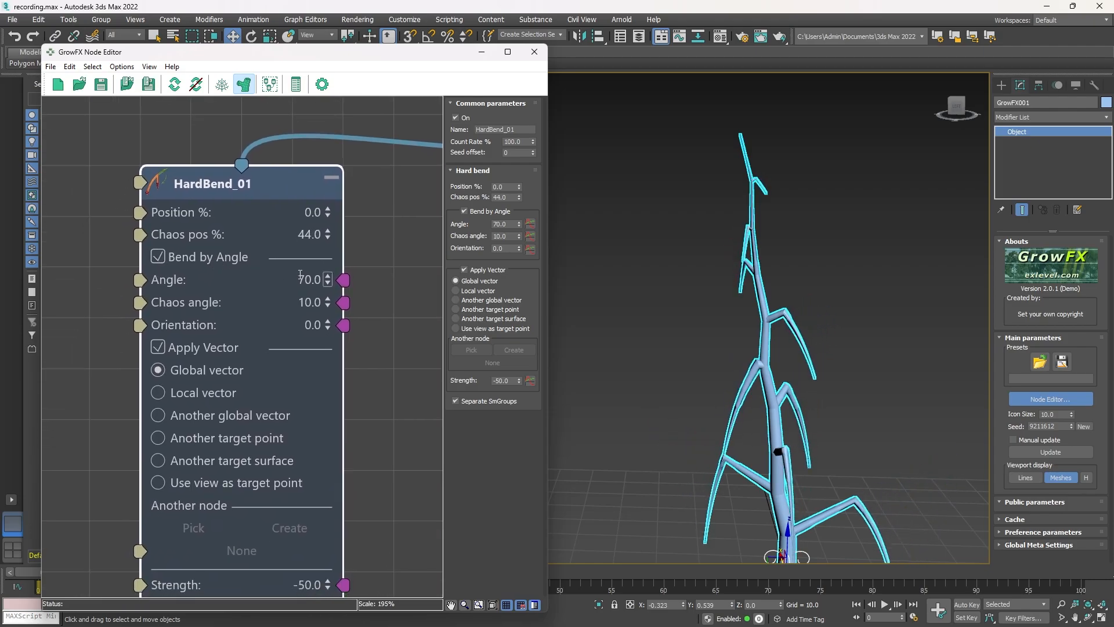
mouse_move(328, 279)
mouse_down()
mouse_move(328, 308)
mouse_move(330, 281)
mouse_up()
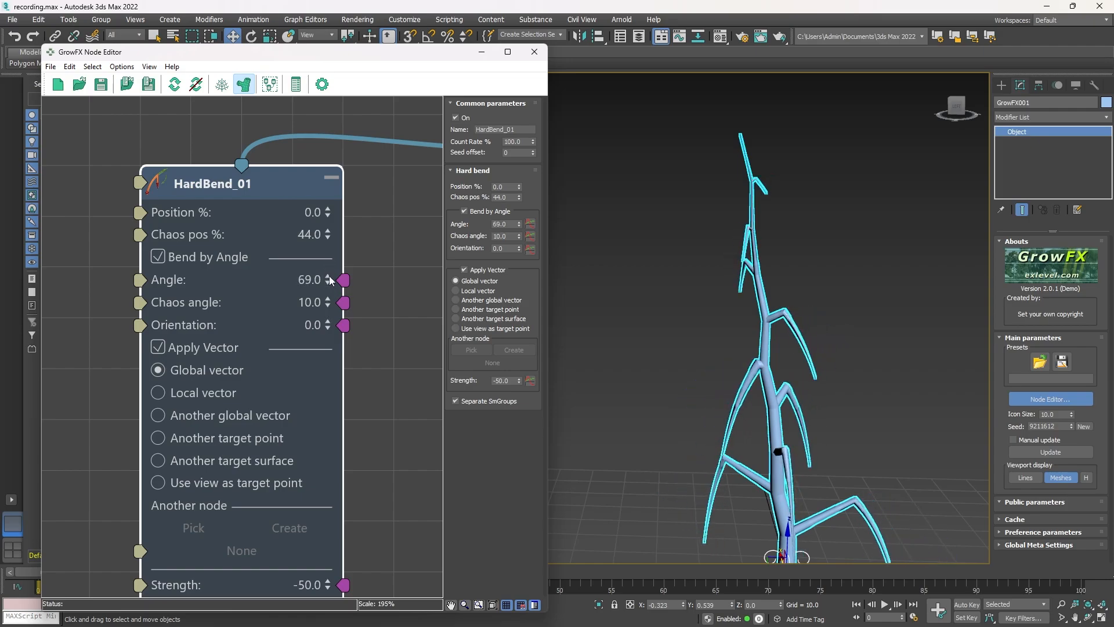
- With Bend by Angle turned off, set HardBend_01's Chaos pos to 0% and Position to 28%, and turn Bend by Angle on again
click(157, 256)
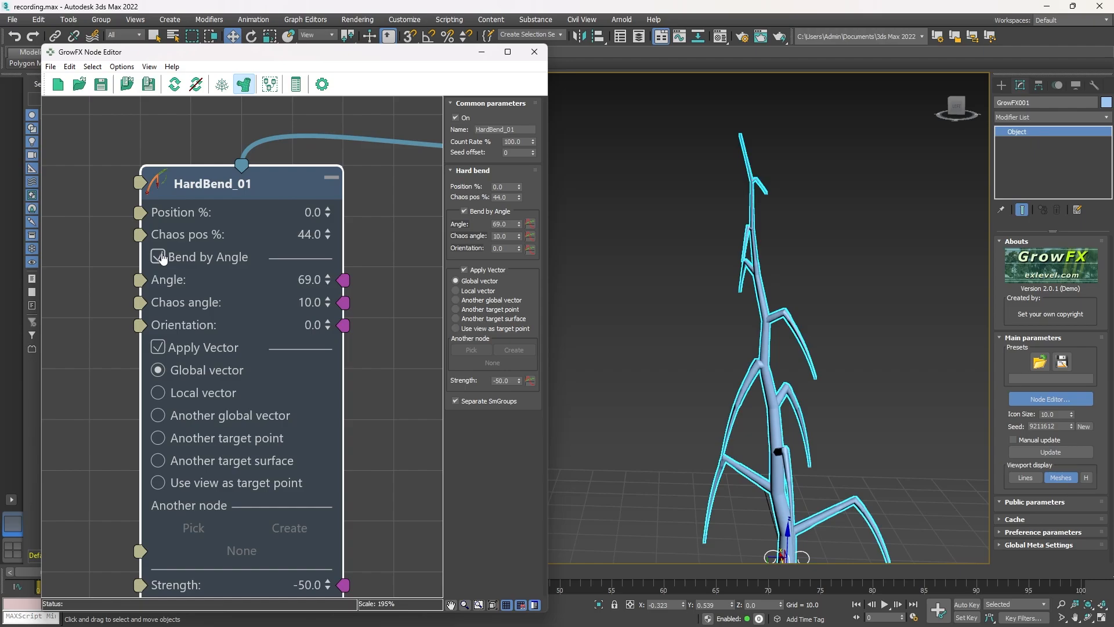
drag(328, 234, 342, 290)
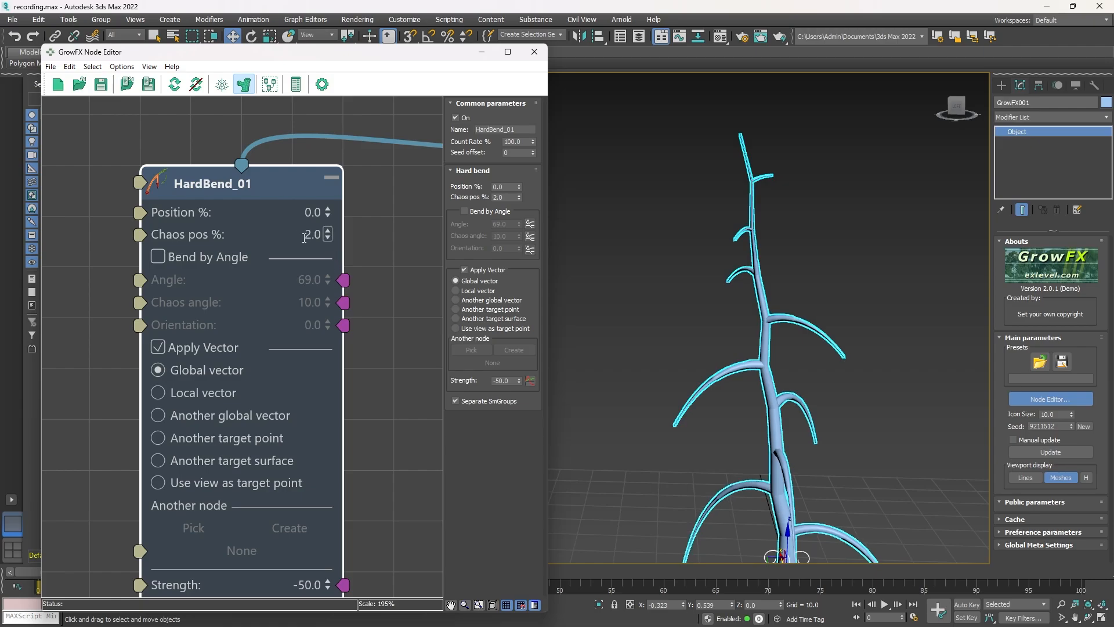
right_click(328, 234)
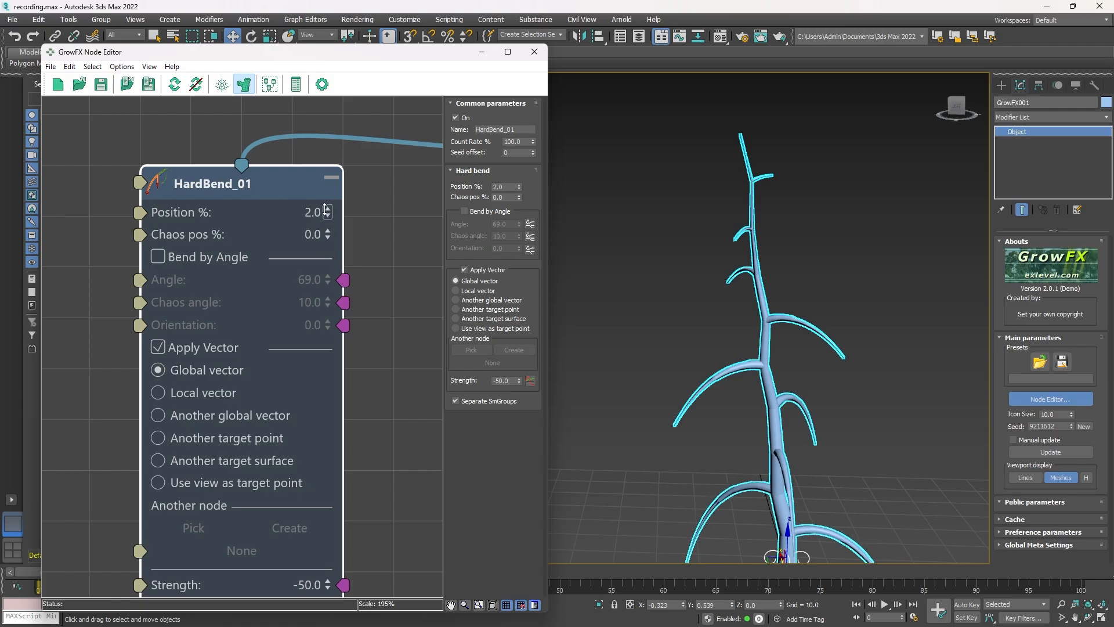
mouse_move(326, 212)
mouse_down()
mouse_move(324, 126)
mouse_move(327, 218)
mouse_move(328, 203)
mouse_up()
click(157, 257)
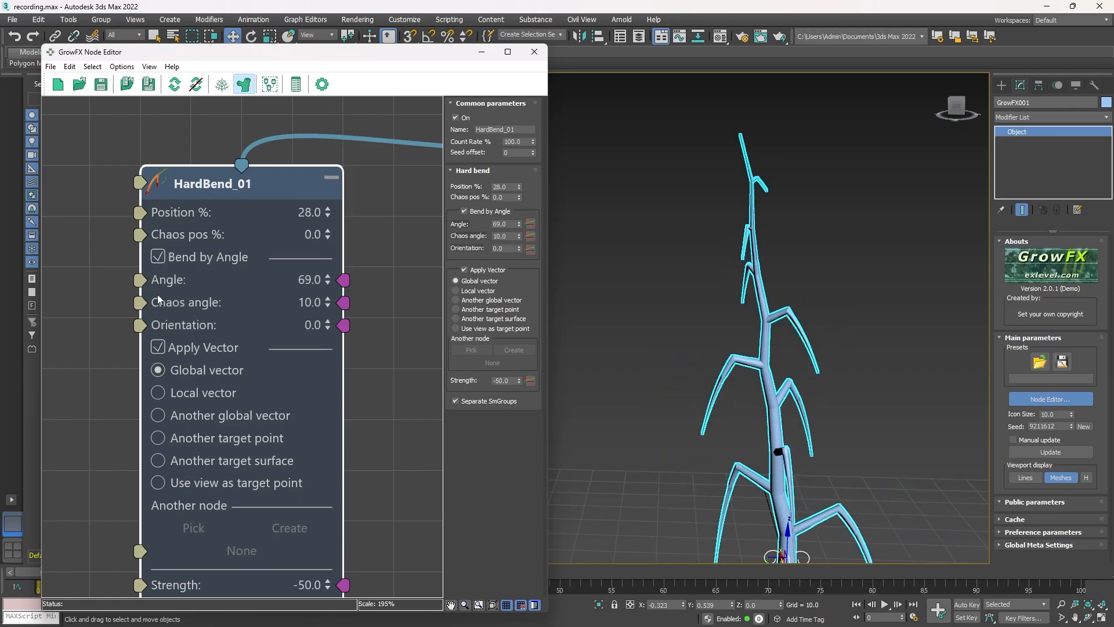
- Set HardBend_01's Angle to 98, Chaos angle to -78 and Orientation to -5
drag(328, 288, 328, 272)
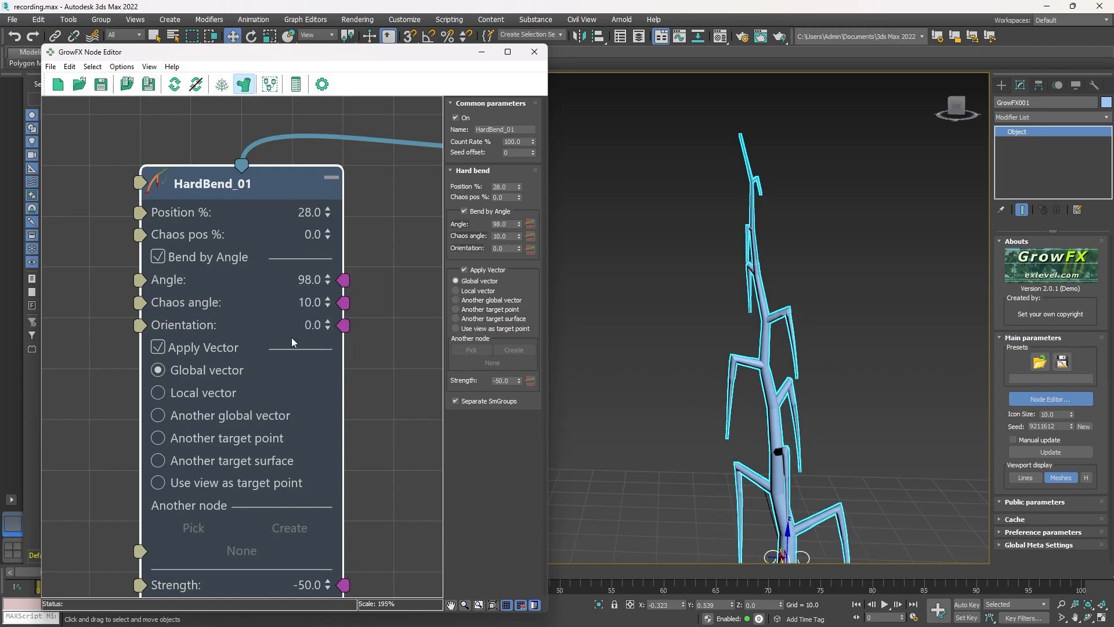
middle_drag(292, 338, 292, 336)
middle_drag(861, 450, 874, 389)
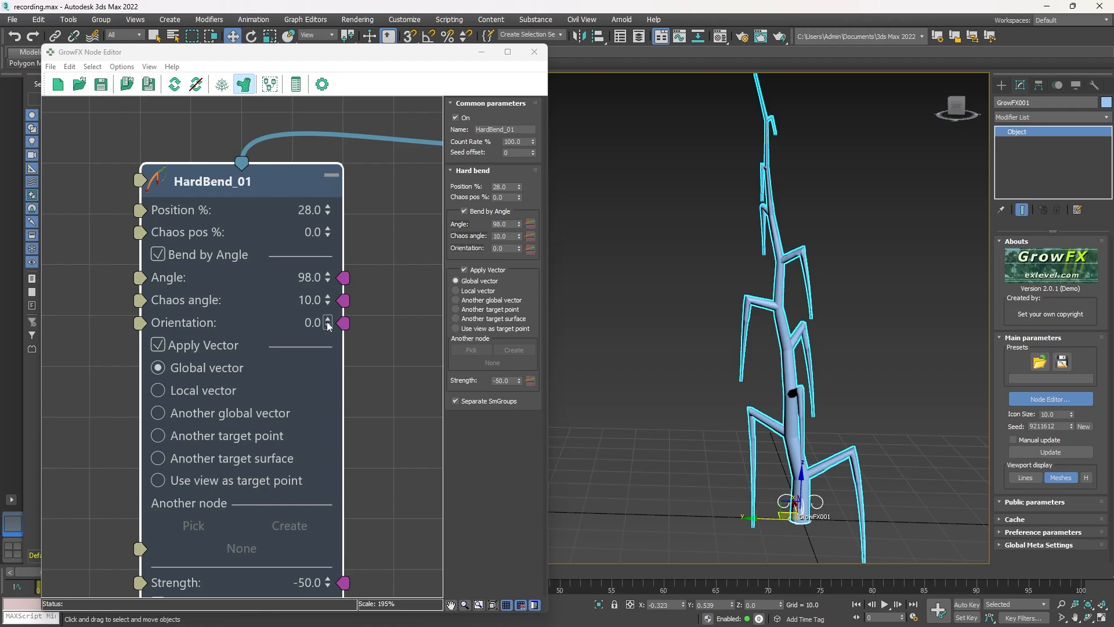
drag(327, 324, 334, 351)
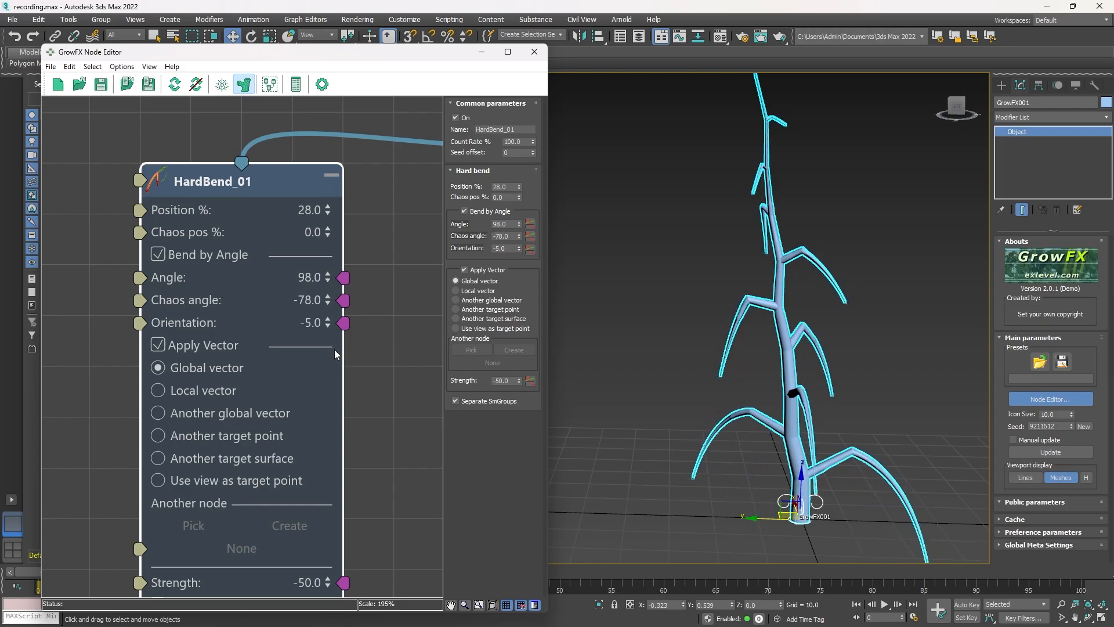
- Try HardBend_01's vector modes from Local vector through Use view as target point, and return to Global vector
scroll(273, 377, down, 1)
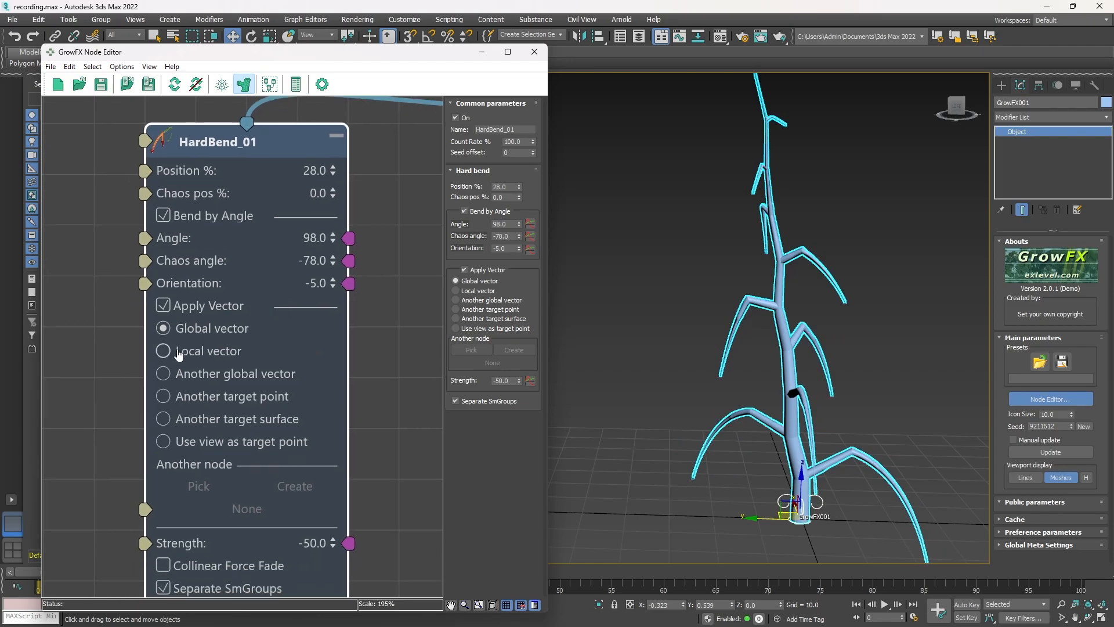
click(164, 352)
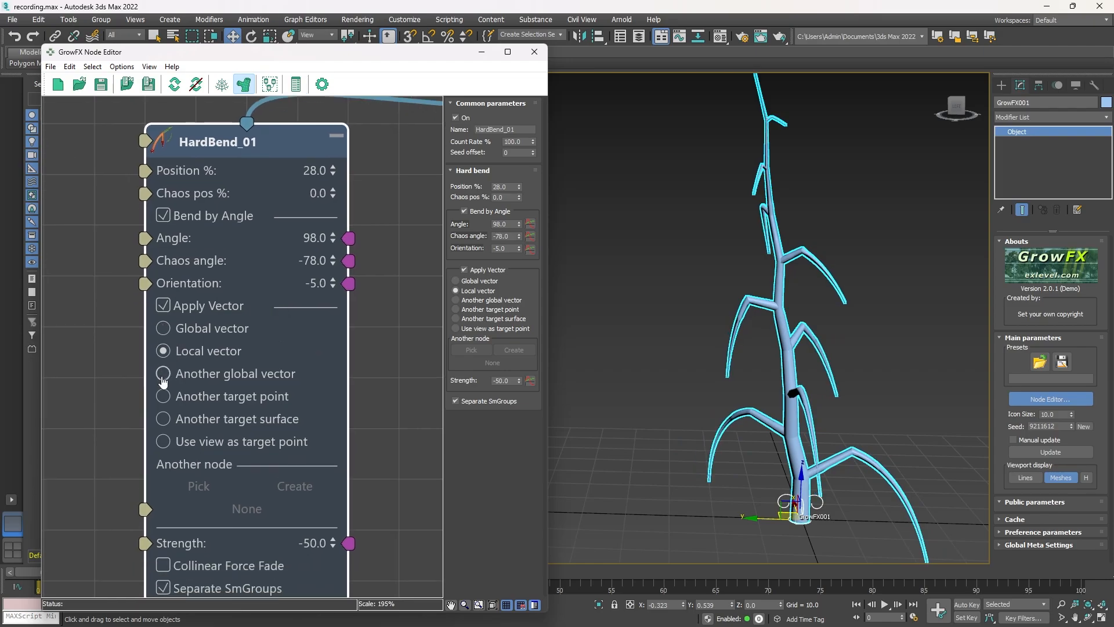
click(164, 375)
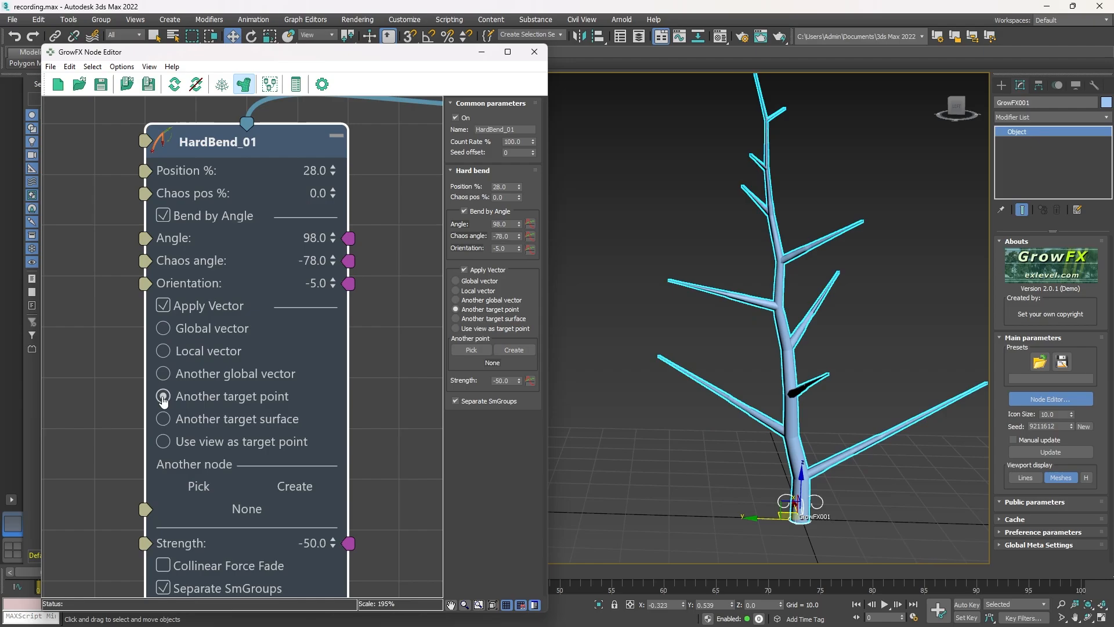
click(163, 419)
click(163, 442)
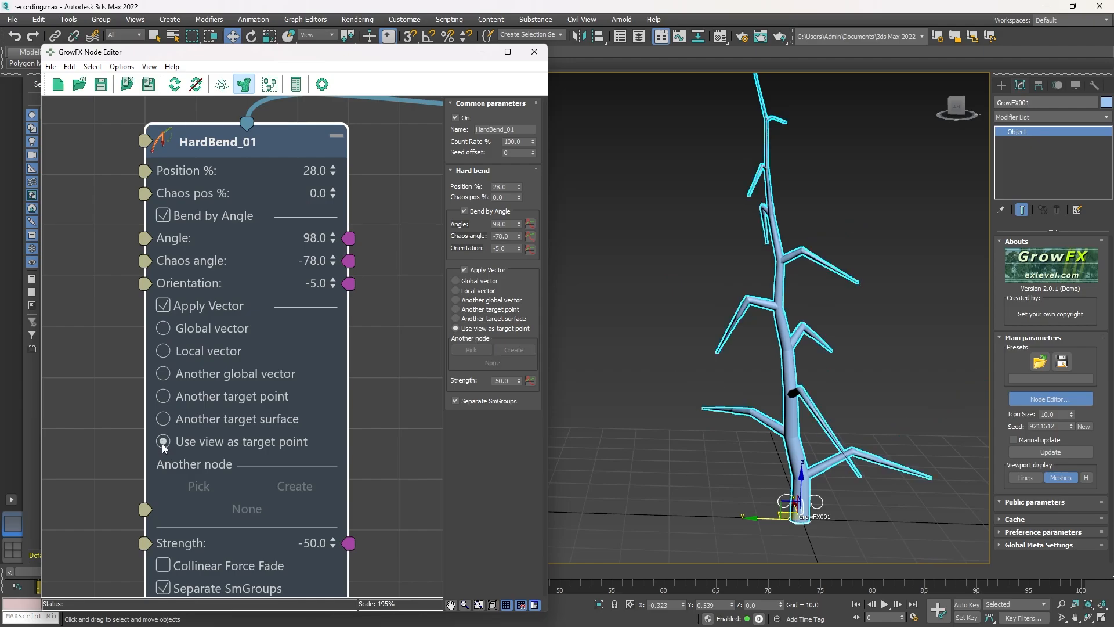
click(164, 329)
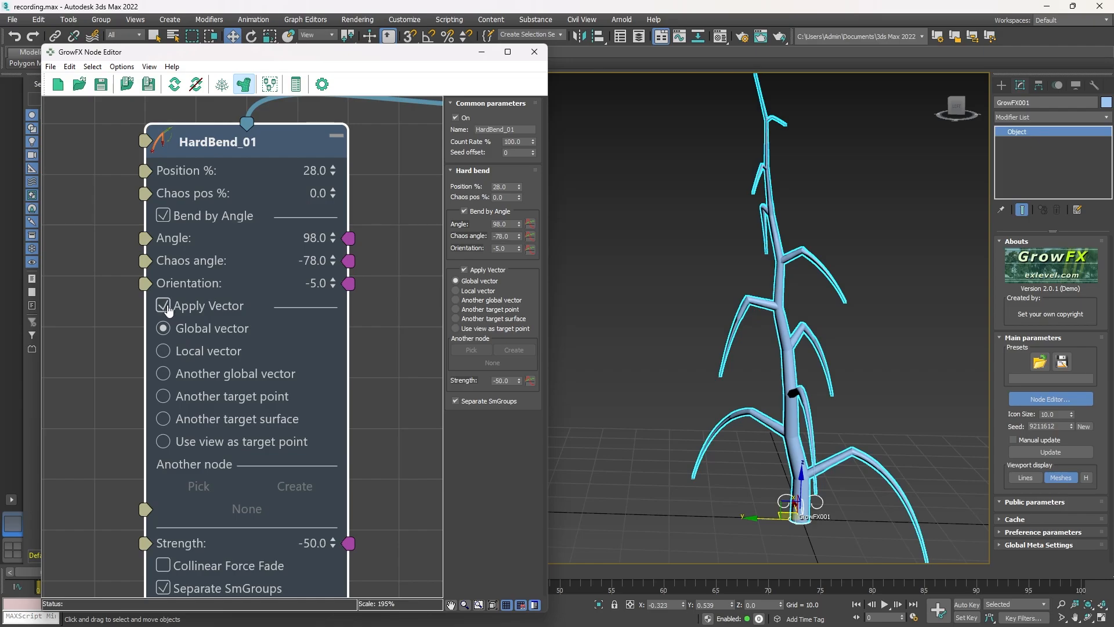
- Switch Apply Vector off and on again in HardBend_01 to compare its effect on the branches
click(164, 306)
click(164, 306)
middle_drag(224, 452, 189, 335)
scroll(185, 349, down, 3)
scroll(173, 357, up, 3)
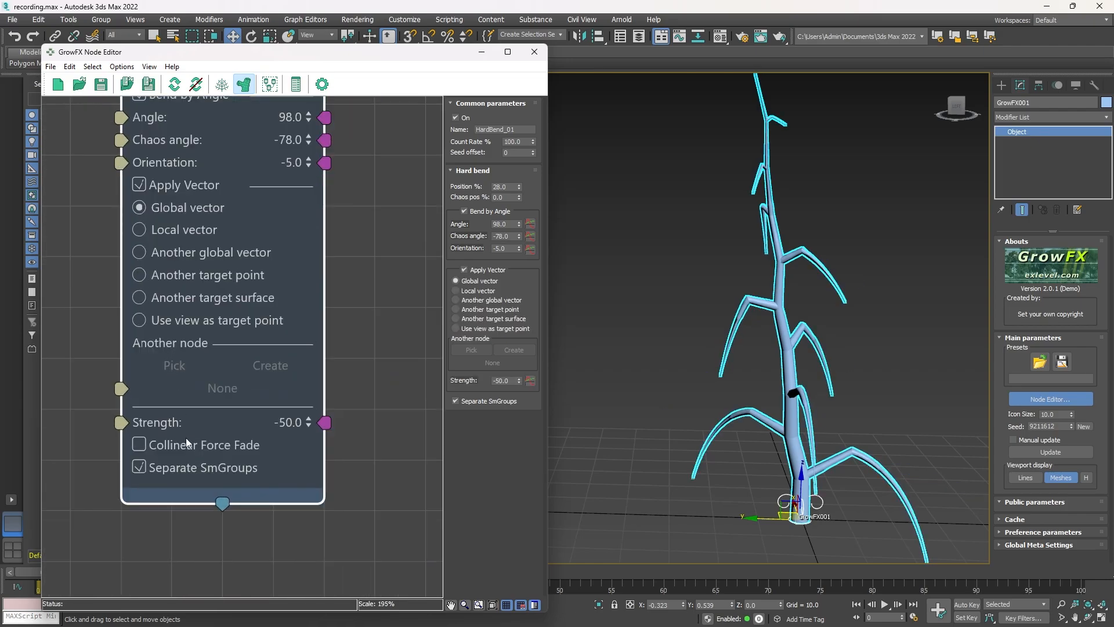
middle_drag(186, 438, 189, 420)
scroll(210, 364, up, 1)
middle_drag(211, 363, 230, 476)
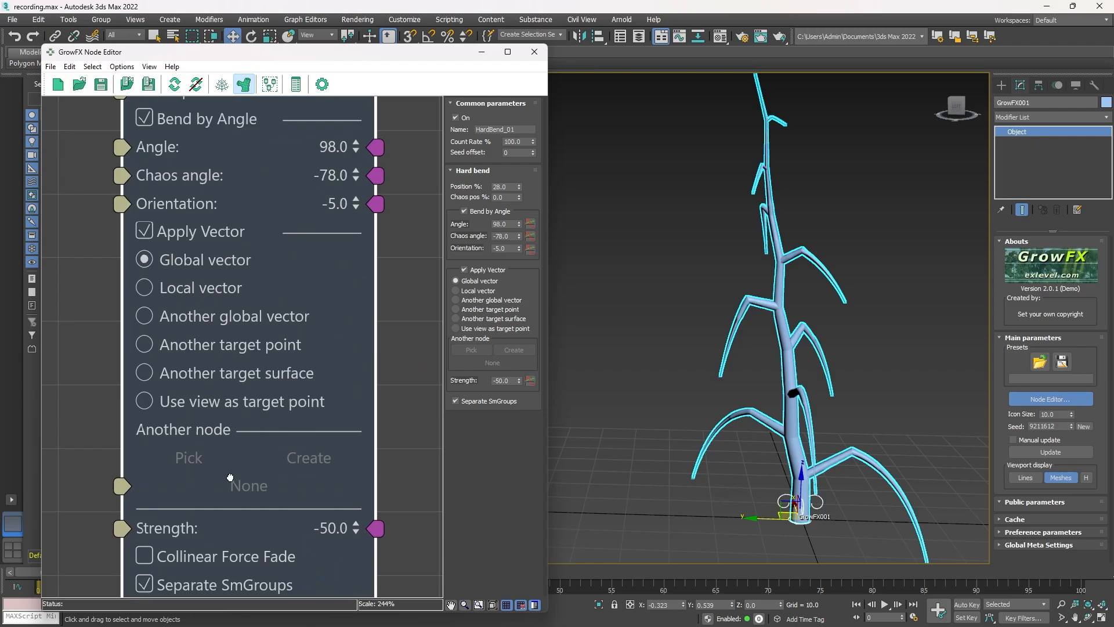
click(144, 234)
click(144, 233)
- Try Local vector, and attempt to pick the tree as the reference for Another global vector in HardBend_01
click(145, 289)
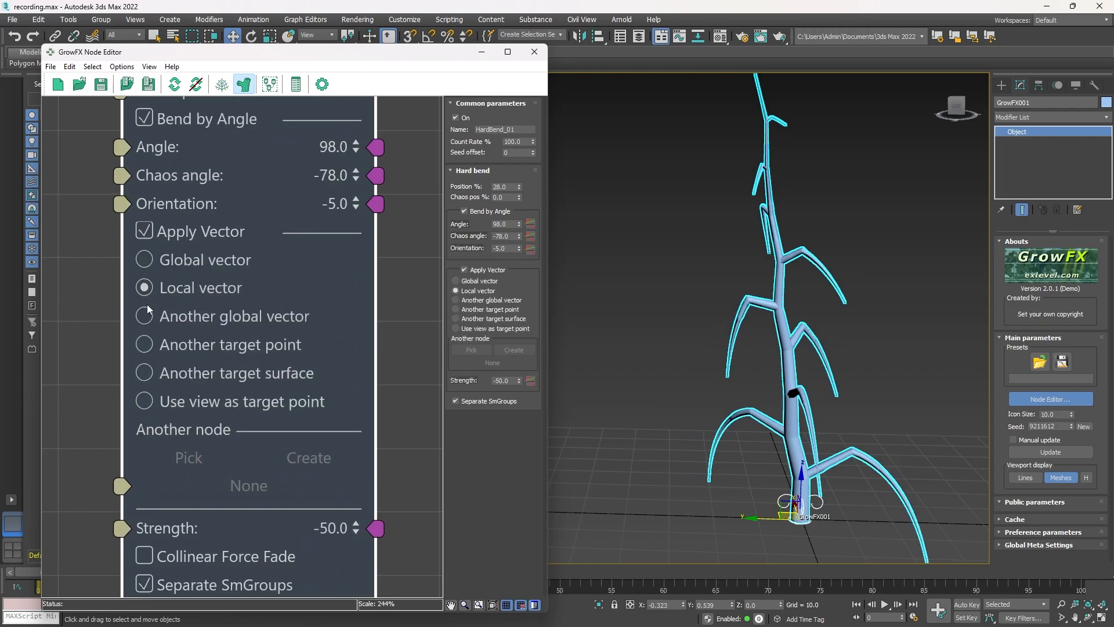
click(148, 317)
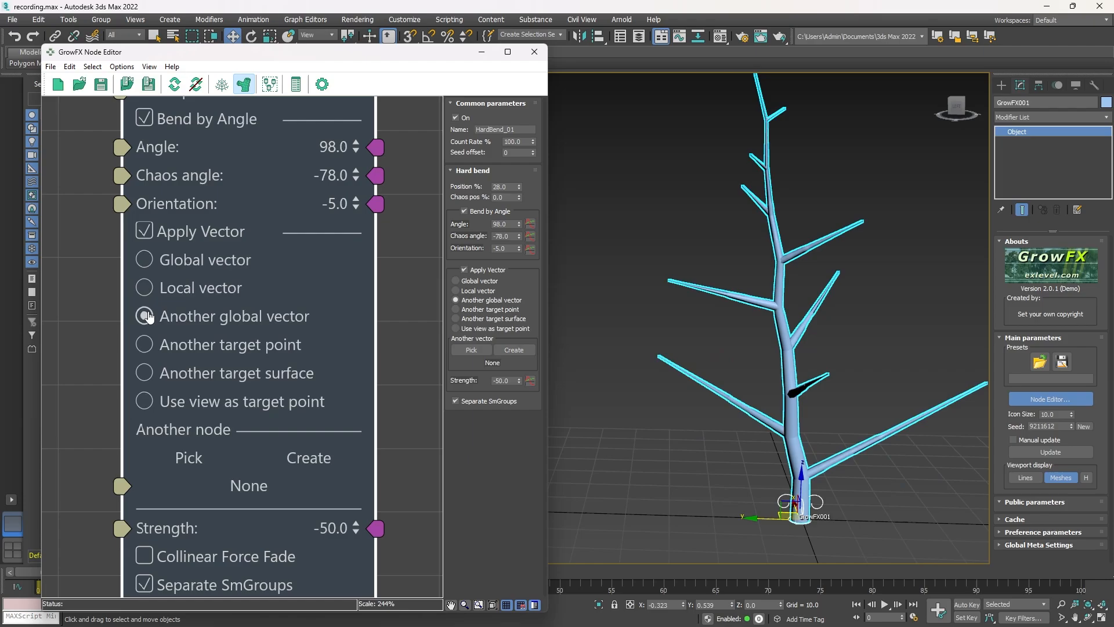
click(189, 459)
click(719, 394)
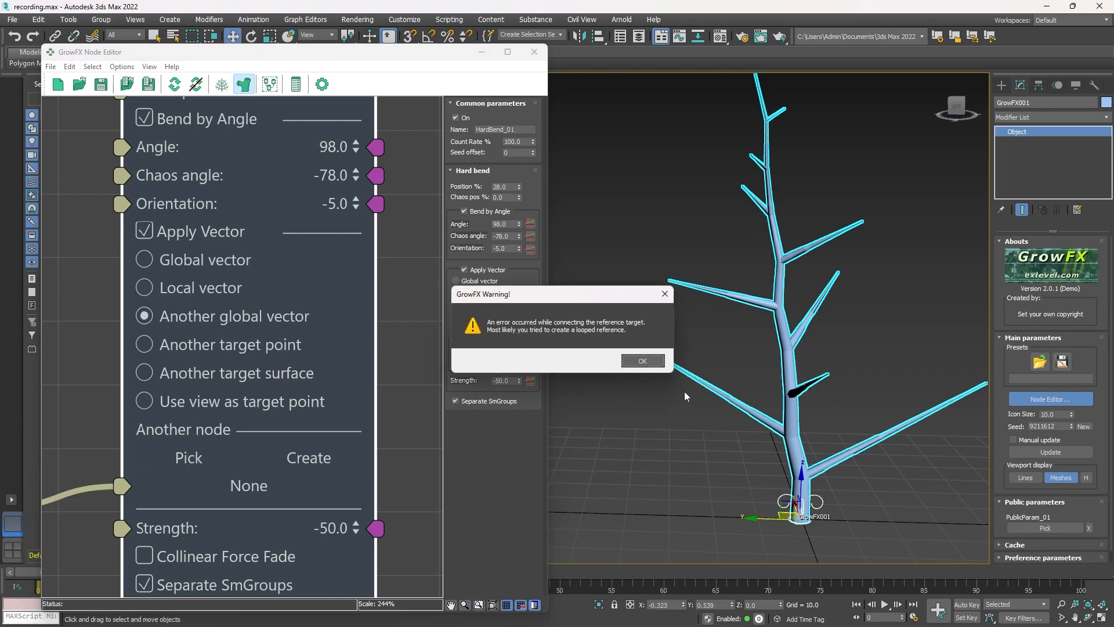
click(653, 362)
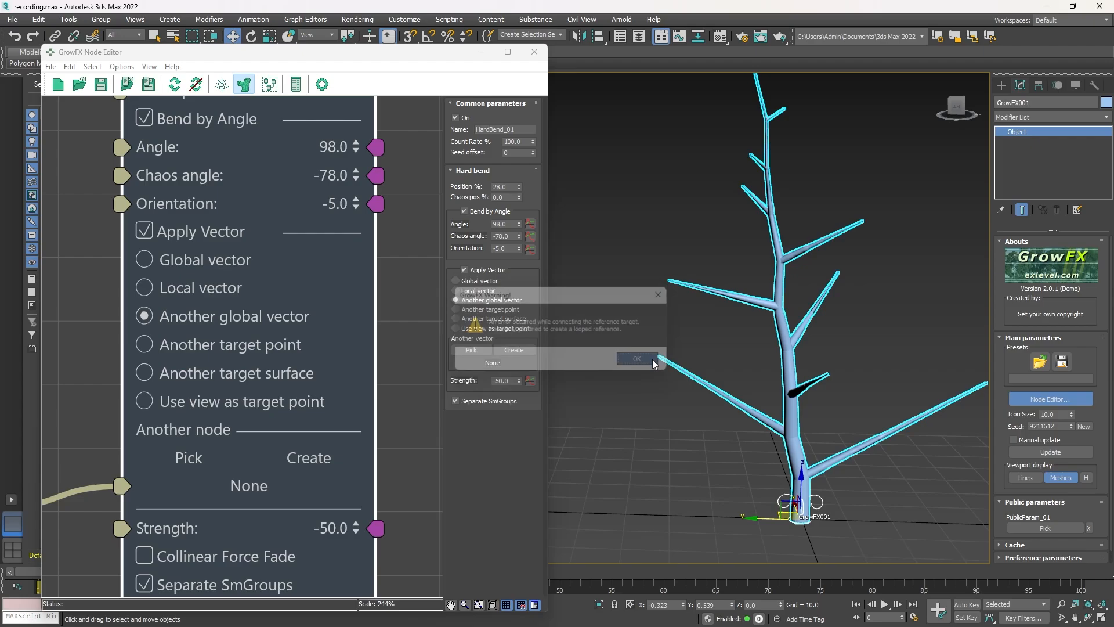
- Set HardBend_01's Angle to 86 and Position to 40%
scroll(618, 377, down, 3)
scroll(995, 505, down, 1)
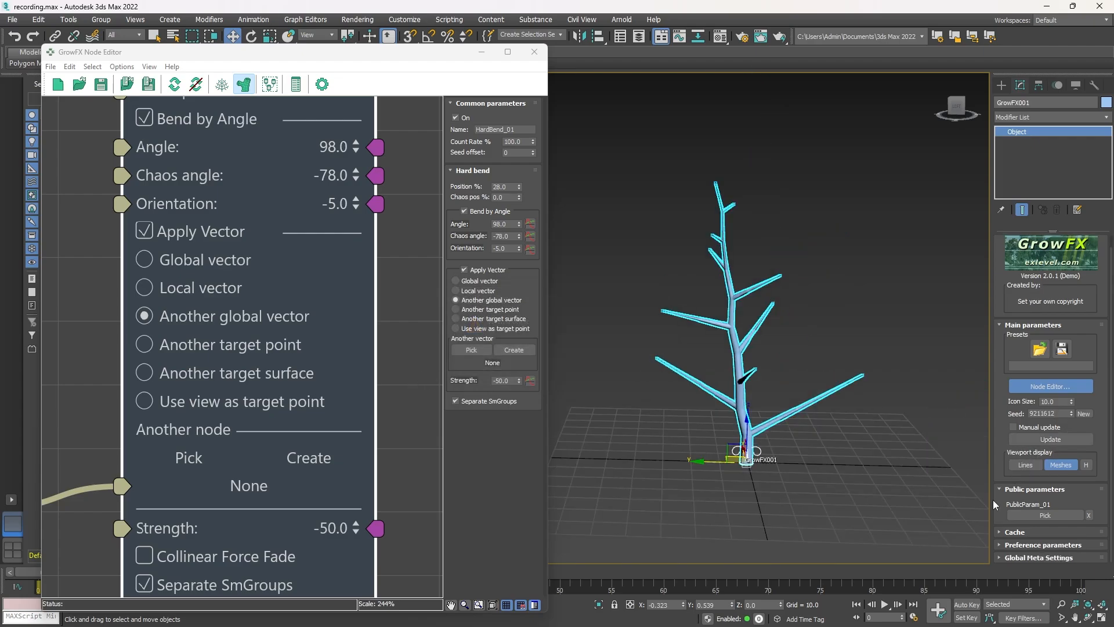
scroll(154, 400, down, 4)
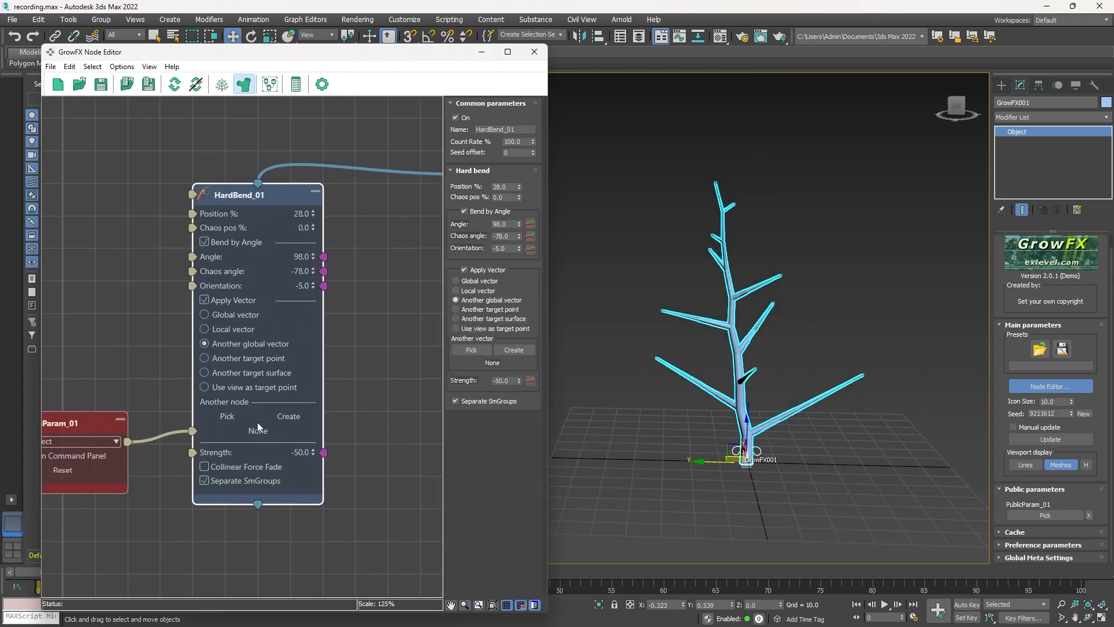
scroll(257, 422, up, 3)
scroll(296, 250, up, 3)
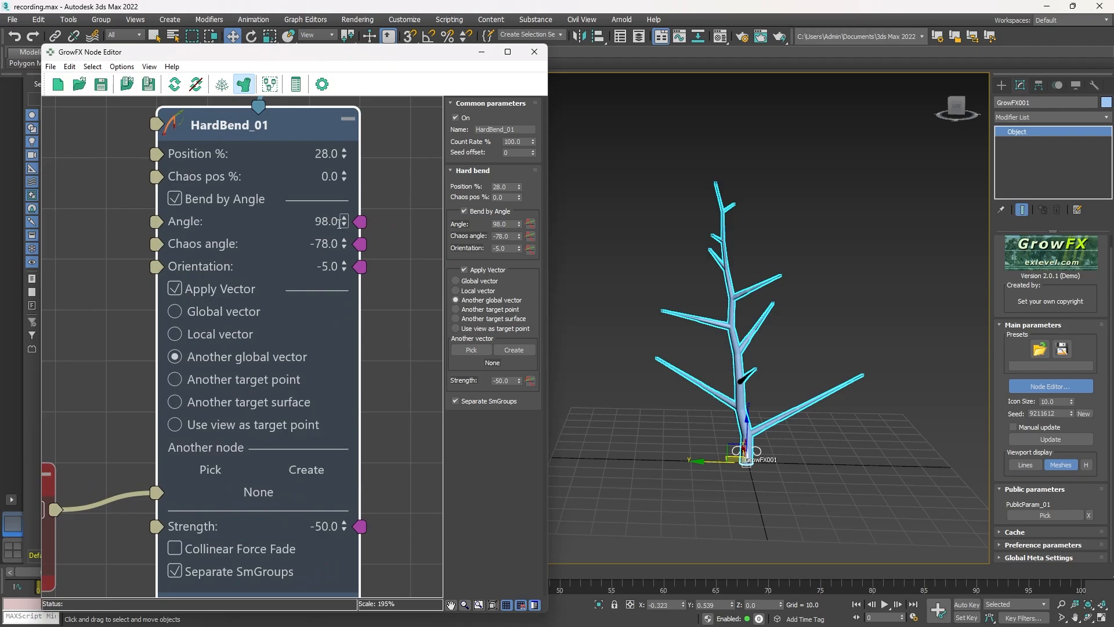
drag(344, 220, 344, 243)
scroll(217, 315, down, 4)
- Switch HardBend_01 to Another target point with Strength -59 and create the target point on the ground beside the trunk base
middle_drag(218, 320, 282, 290)
scroll(283, 297, up, 3)
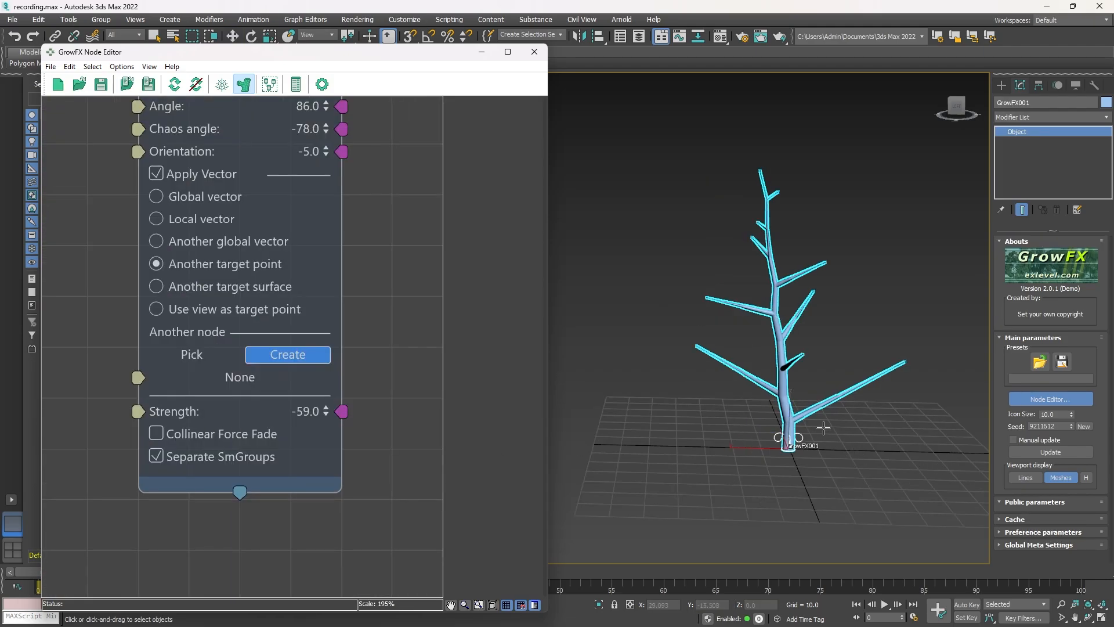
middle_drag(824, 427, 775, 473)
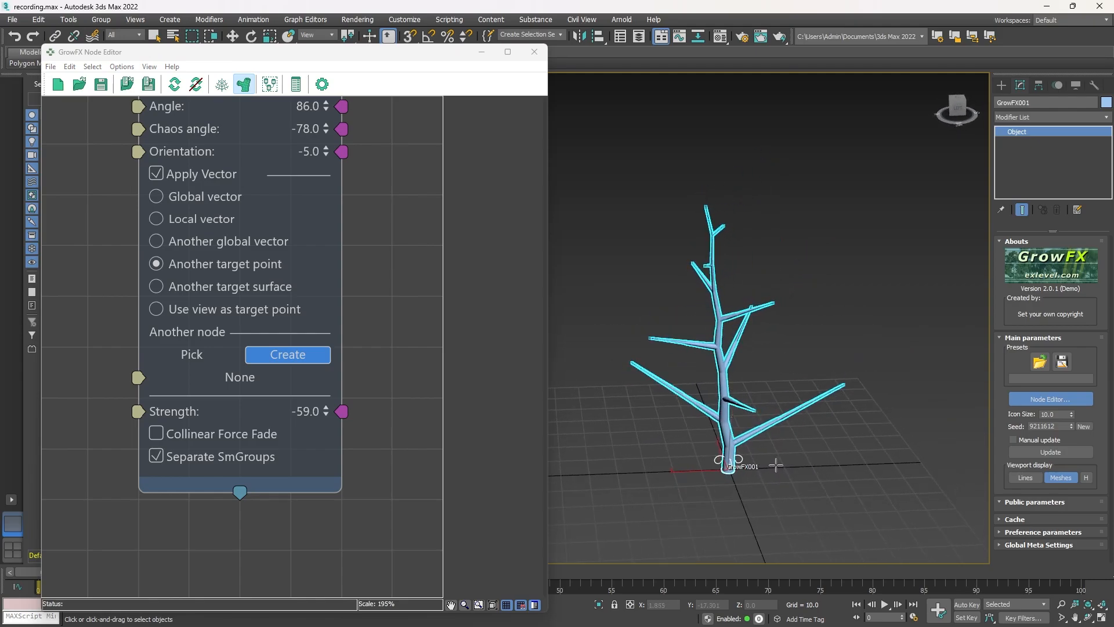
click(776, 465)
middle_drag(673, 427, 747, 394)
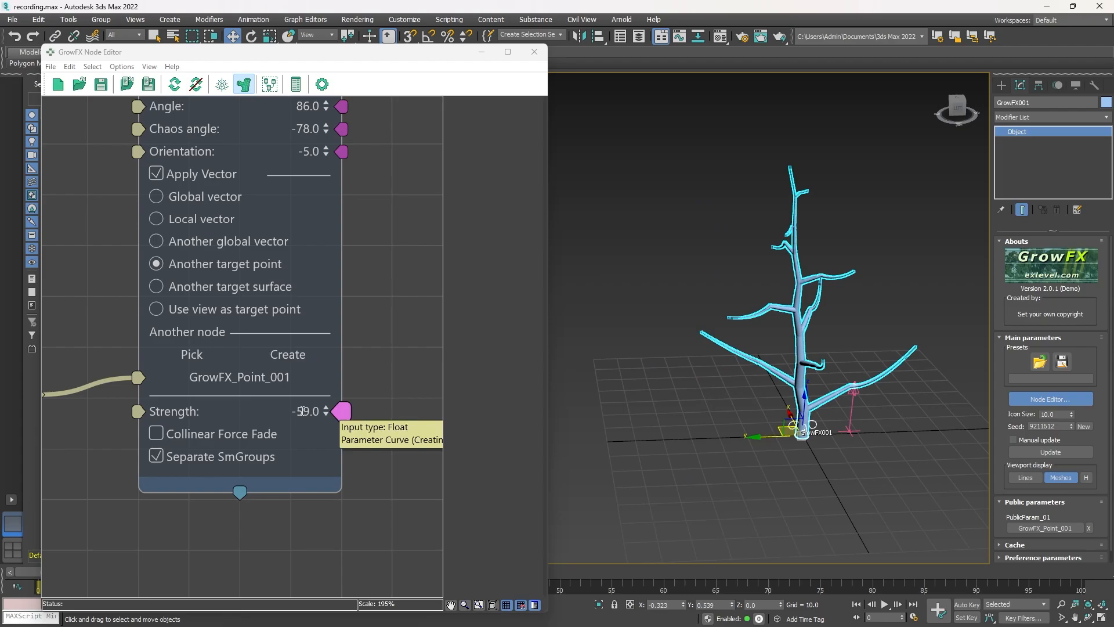
- Set HardBend_01's Strength to 38 and look closely at the branches bending around the target point
scroll(205, 381, down, 3)
middle_drag(203, 382, 271, 386)
scroll(204, 386, up, 1)
scroll(427, 446, up, 4)
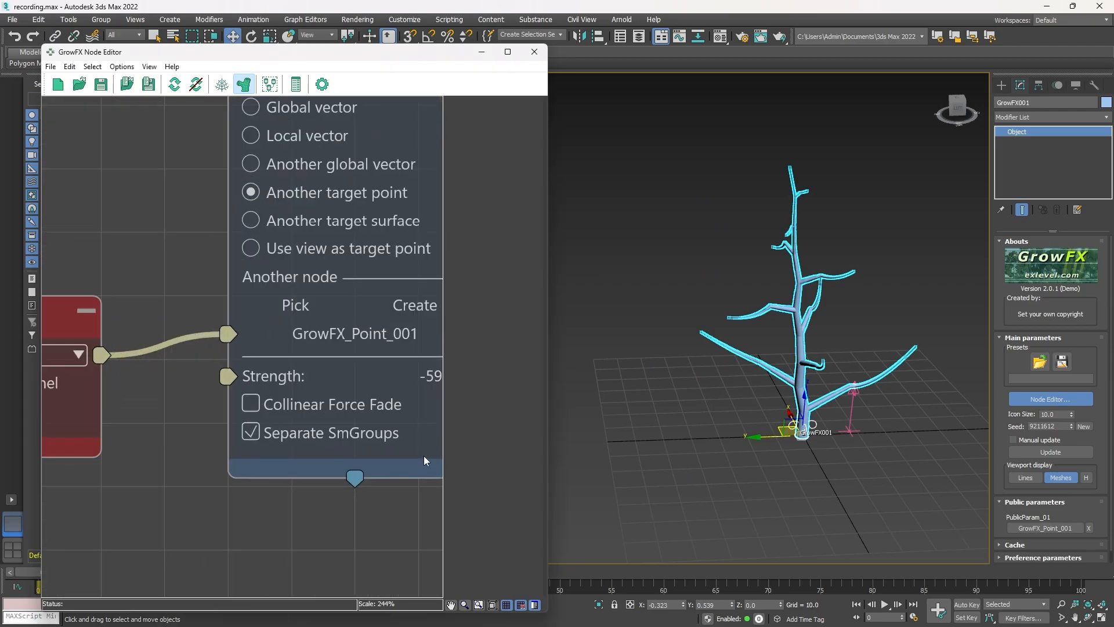
drag(304, 369, 295, 308)
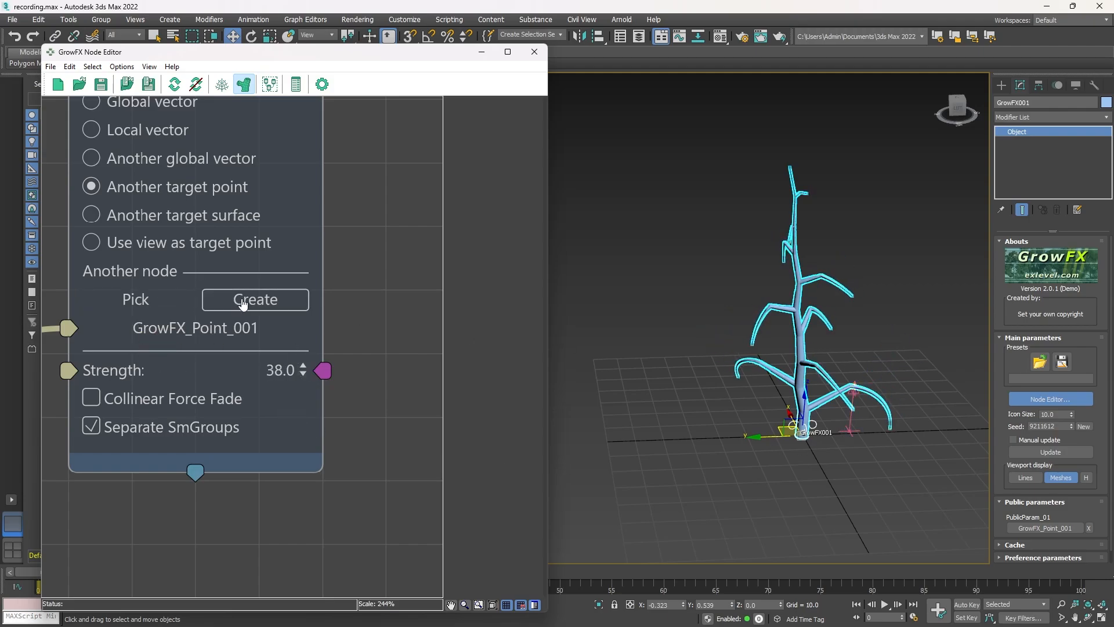
scroll(873, 443, up, 5)
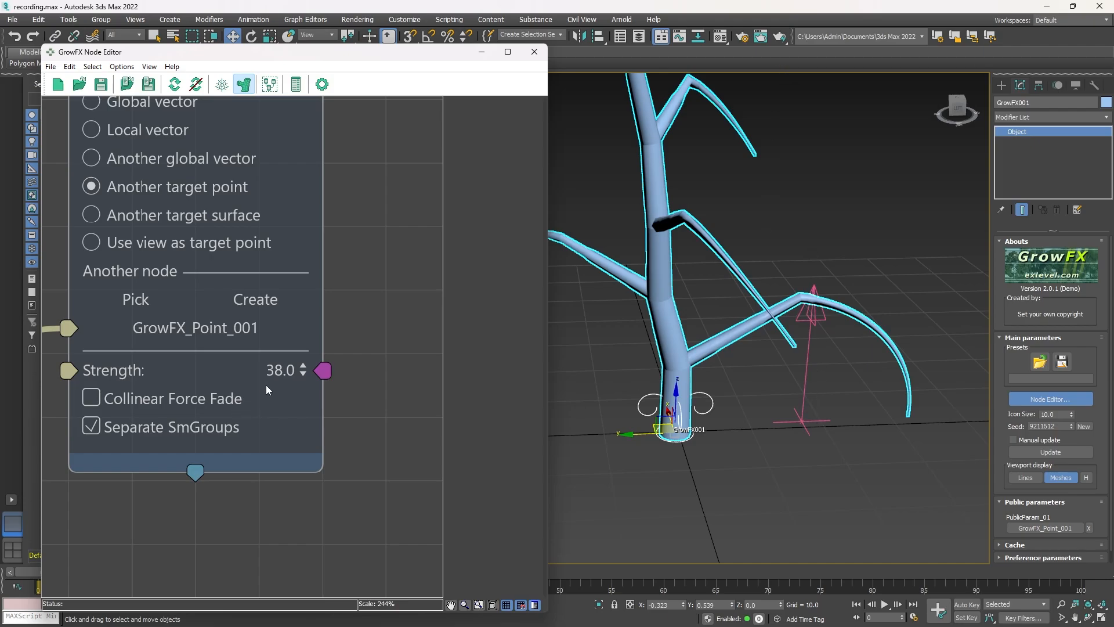
- Set HardBend_01's Position to 44%
scroll(230, 273, down, 5)
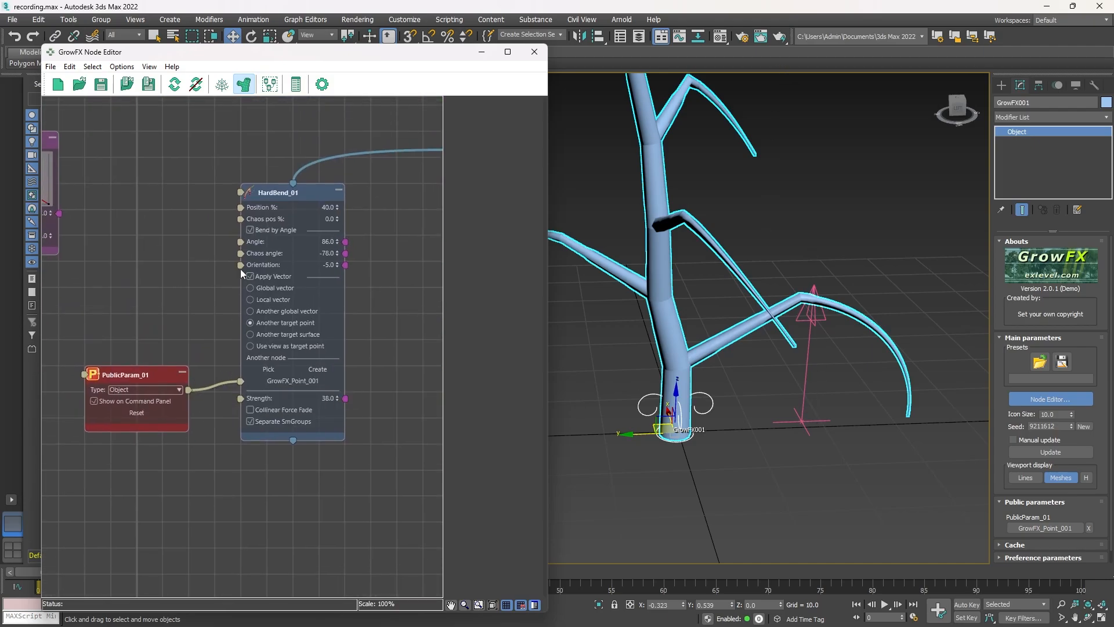
scroll(339, 216, up, 2)
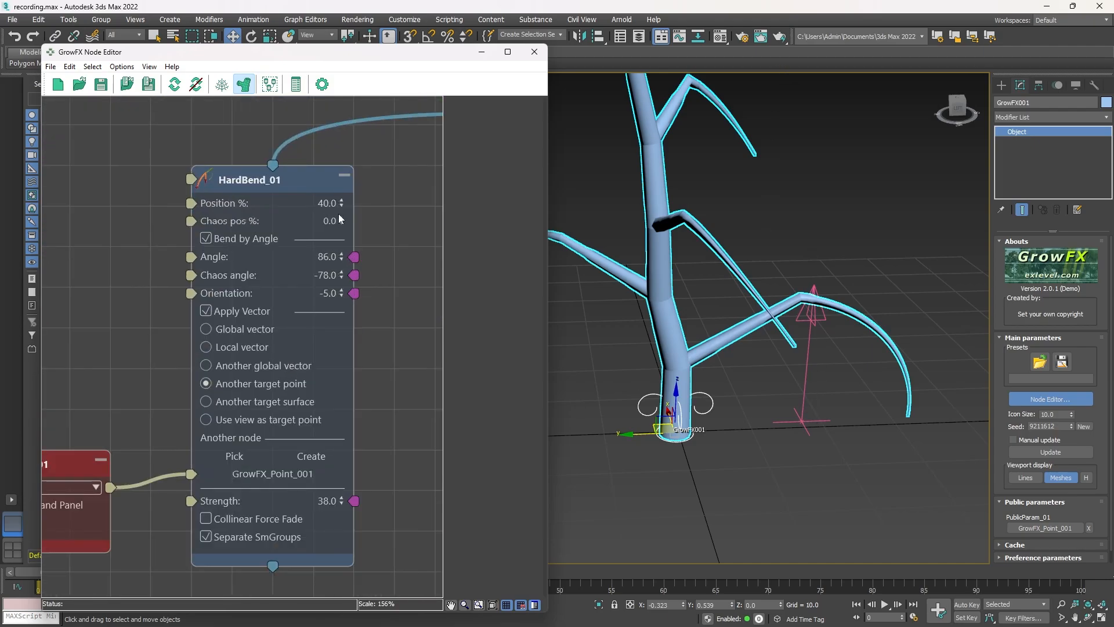
mouse_move(343, 201)
mouse_down()
mouse_move(342, 219)
mouse_move(353, 212)
mouse_up()
scroll(238, 422, down, 2)
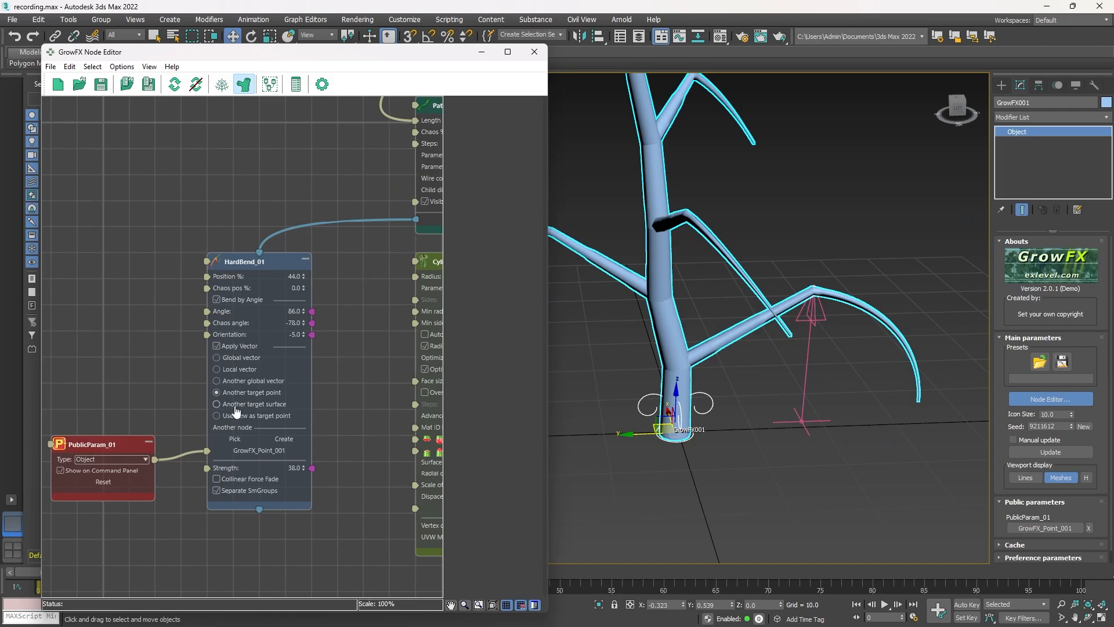
middle_drag(280, 405, 341, 300)
scroll(336, 342, up, 2)
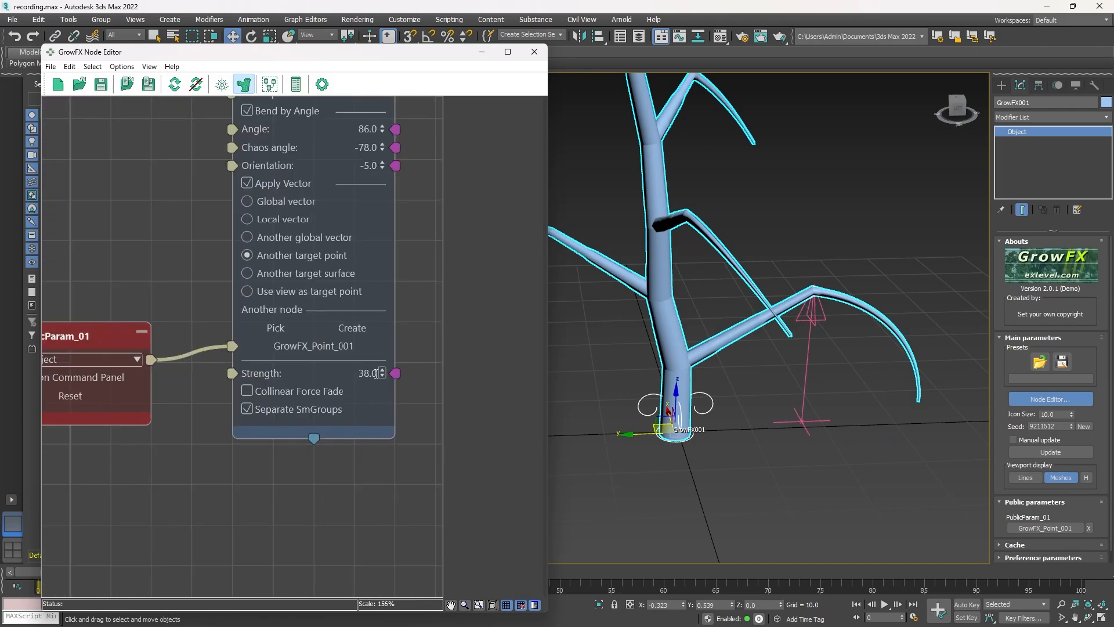
- Set HardBend_01's Strength to 94 and delete the PublicParam_01 node feeding its target point
drag(382, 374, 388, 338)
click(115, 333)
key(Delete)
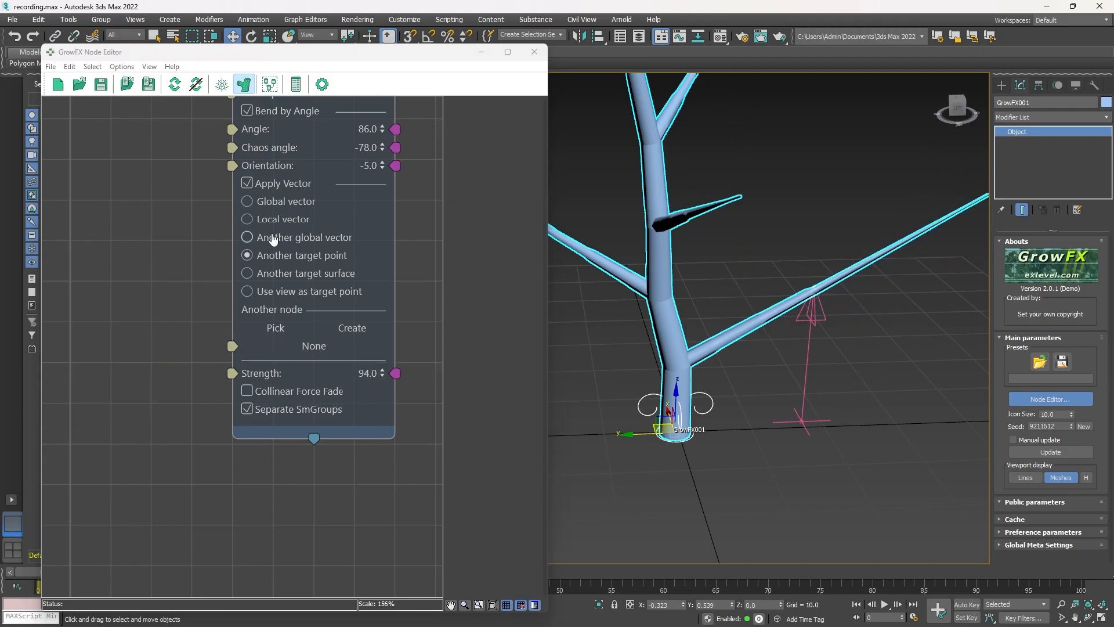
- Delete the HardBend_01 modifier node from the graph
scroll(273, 241, down, 1)
middle_drag(272, 252, 242, 373)
click(301, 206)
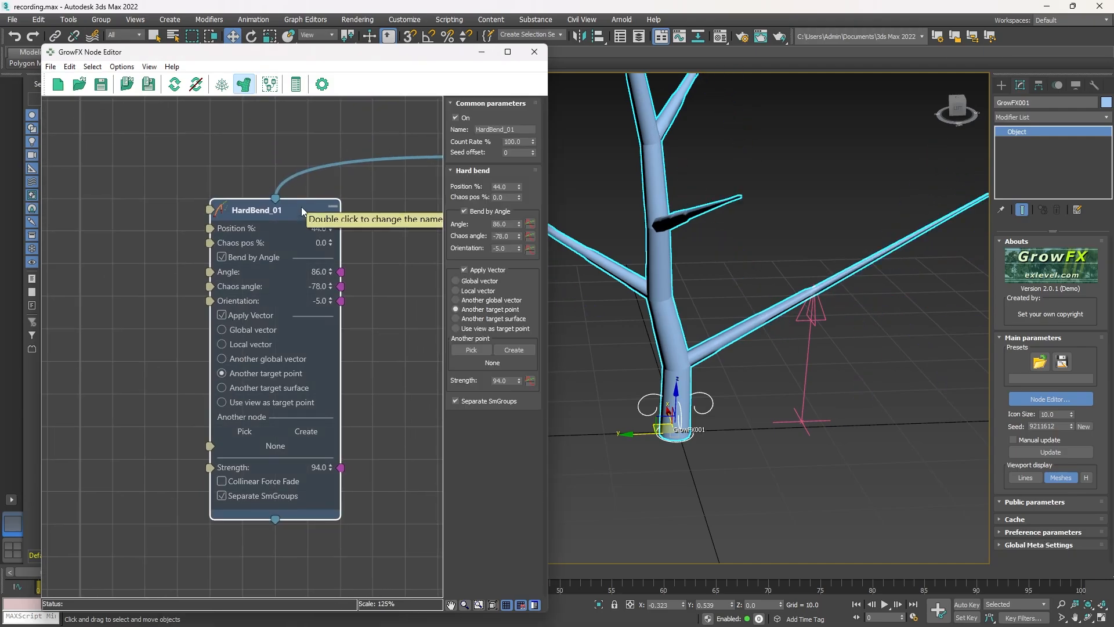
key(Delete)
- Add a Wind animation modifier to Path_02 and create its wind object on the ground beside the tree
scroll(326, 218, down, 2)
middle_drag(325, 218, 280, 245)
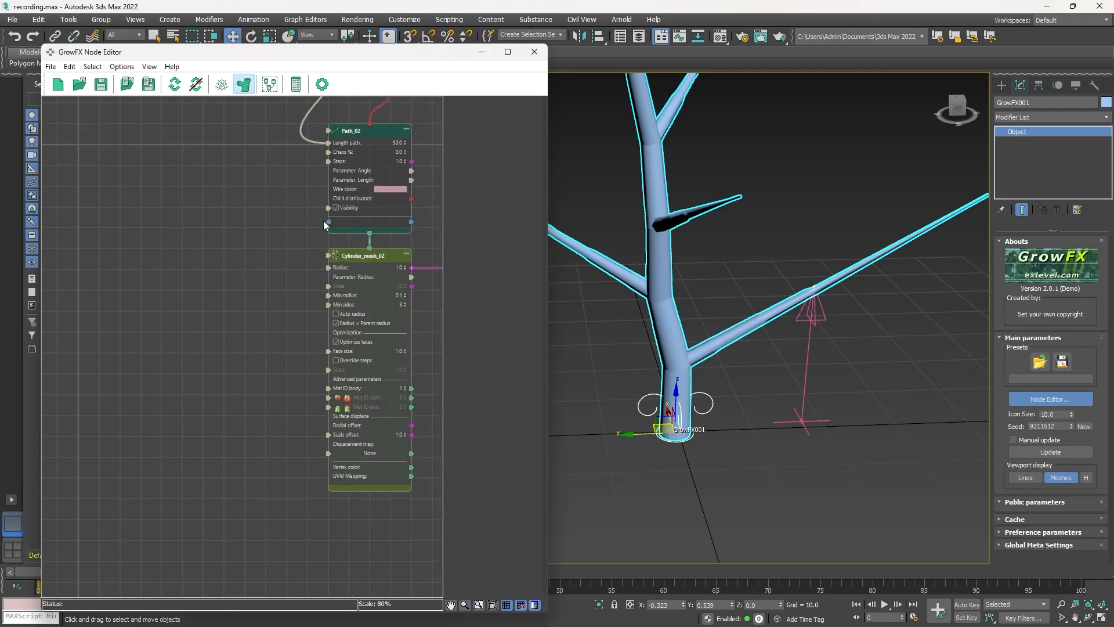
drag(325, 221, 224, 222)
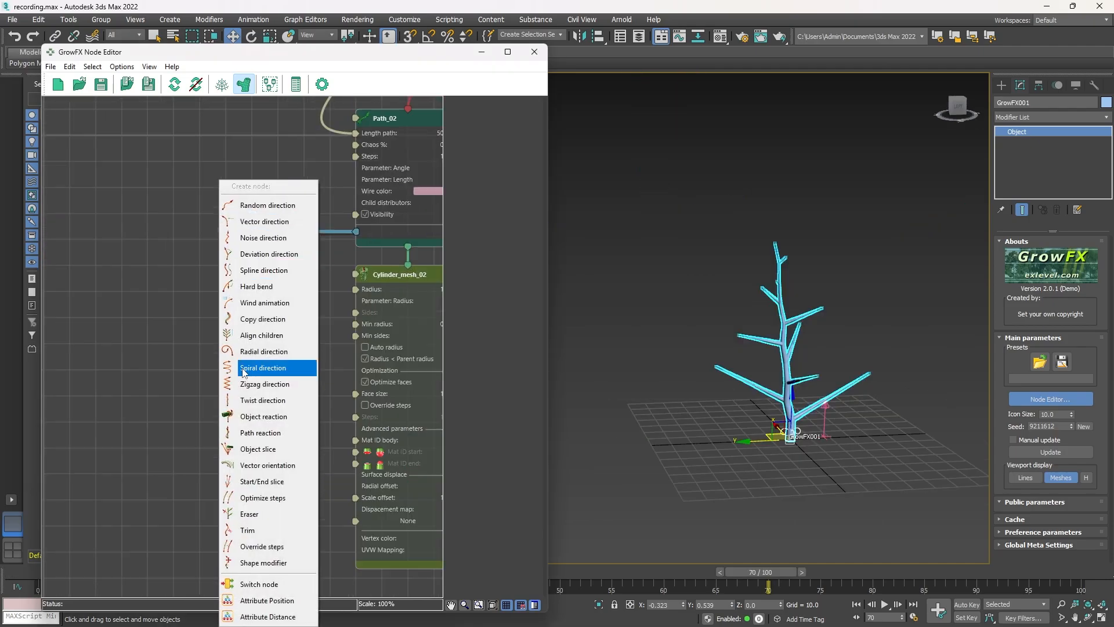
click(268, 304)
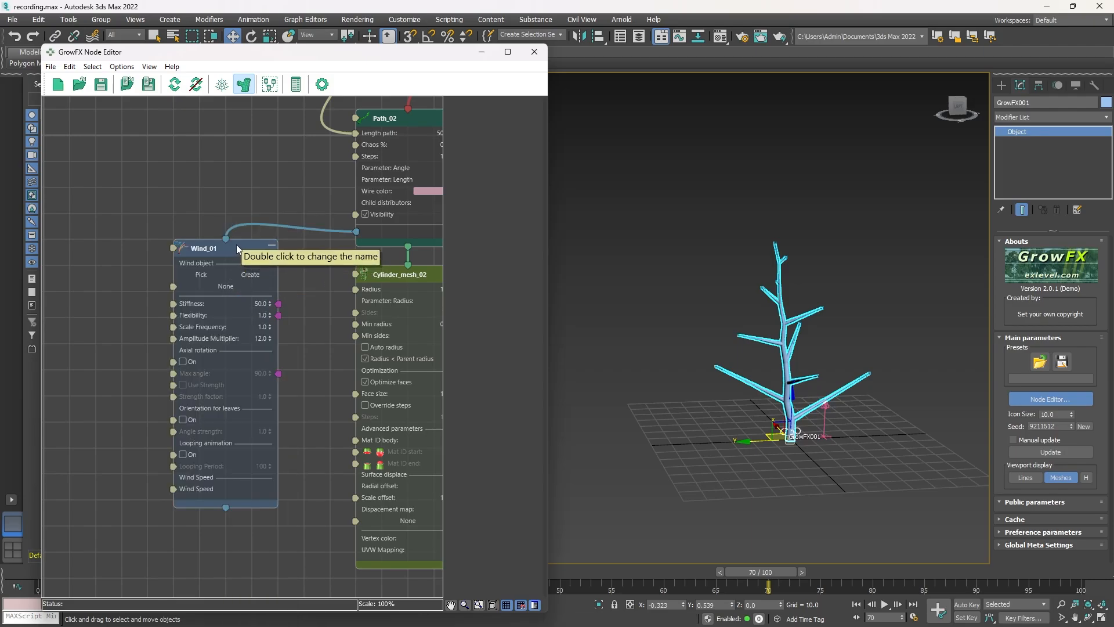
click(251, 275)
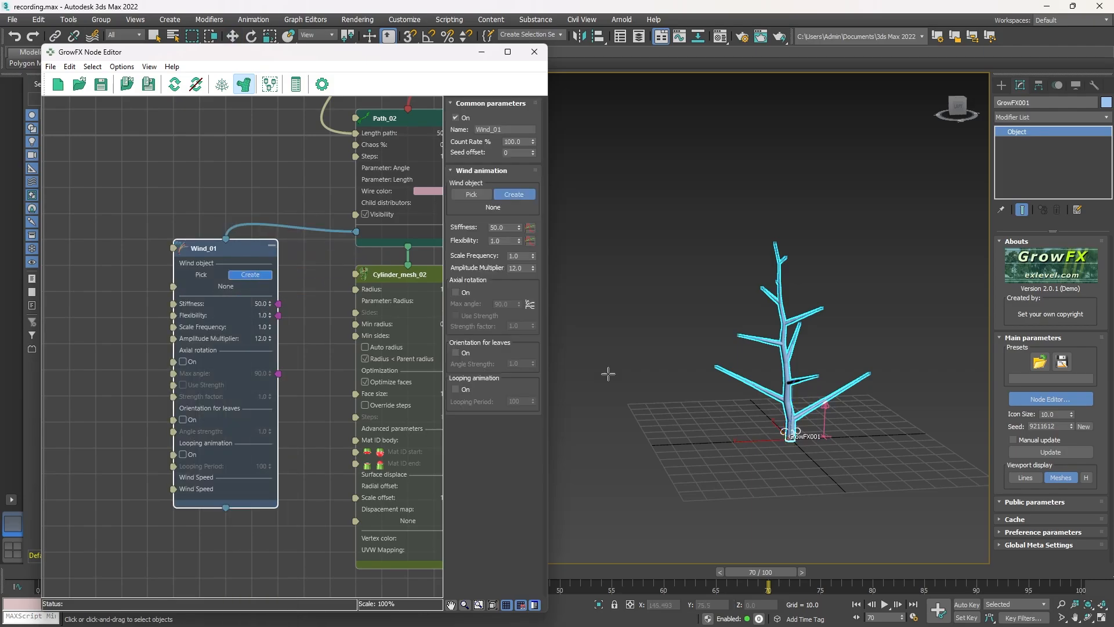
click(681, 442)
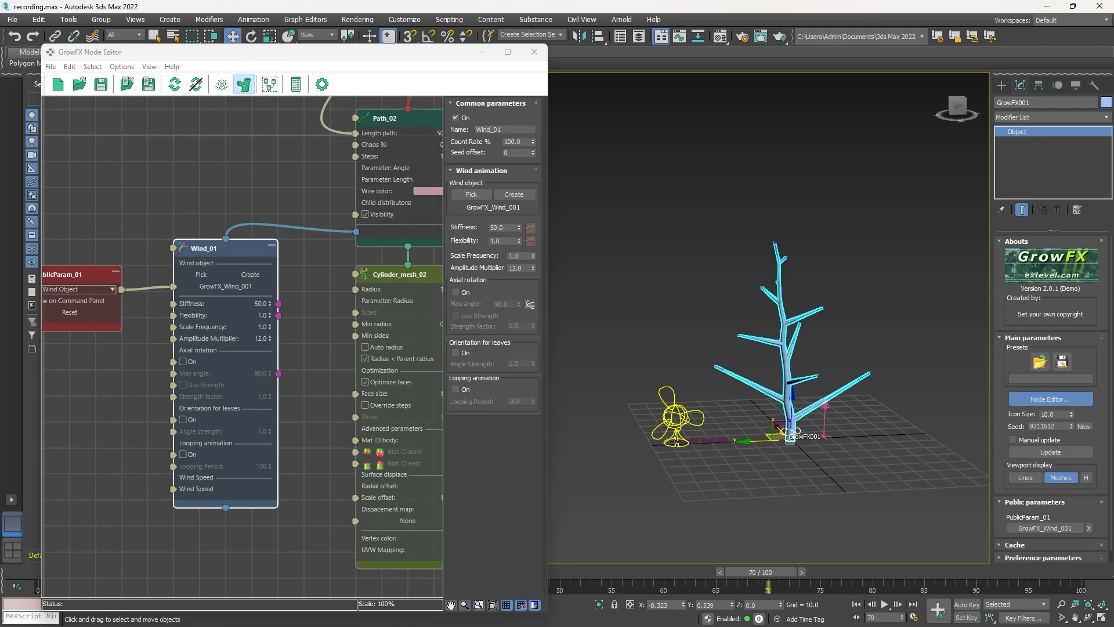
- Rotate the GrowFX_Wind_001 fan about -77 degrees around its vertical axis so it faces the tree
scroll(679, 441, up, 4)
alt+middle_drag(711, 446, 720, 514)
click(676, 503)
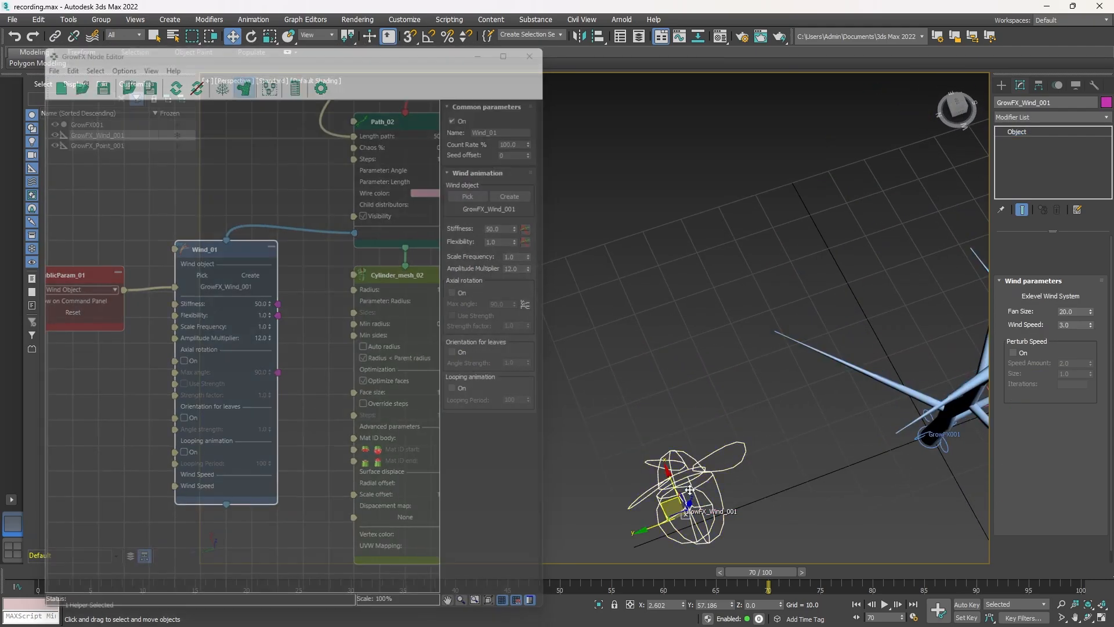
key(e)
drag(665, 552, 587, 506)
middle_drag(717, 405, 599, 416)
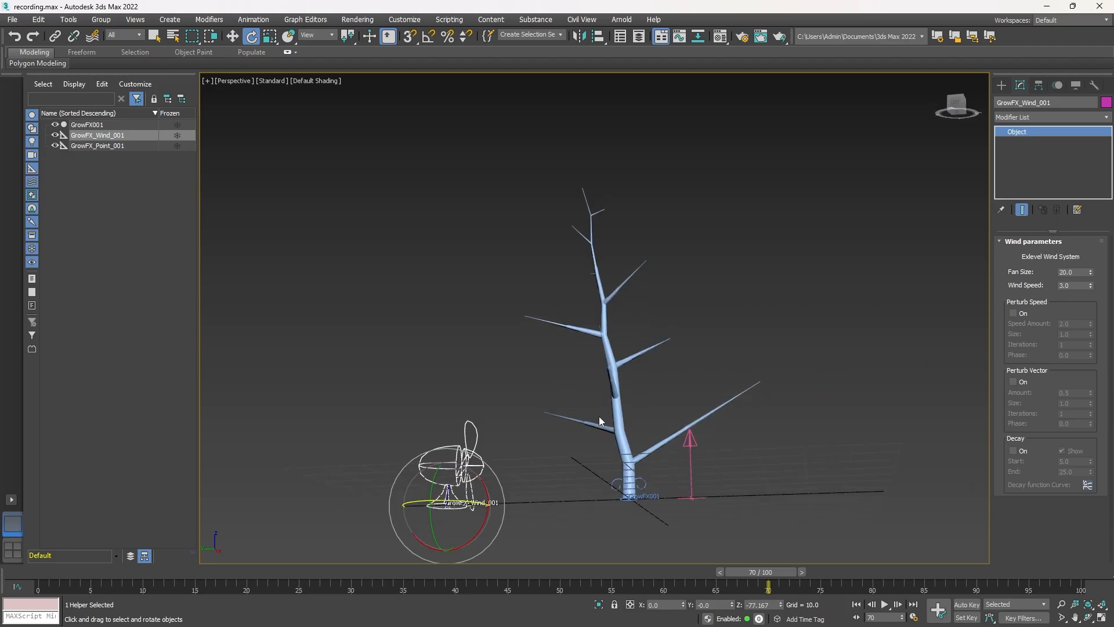
- Select the tree and play the timeline to check how the wind moves its branches, stopping the playback
click(611, 424)
middle_drag(570, 364, 857, 407)
click(885, 605)
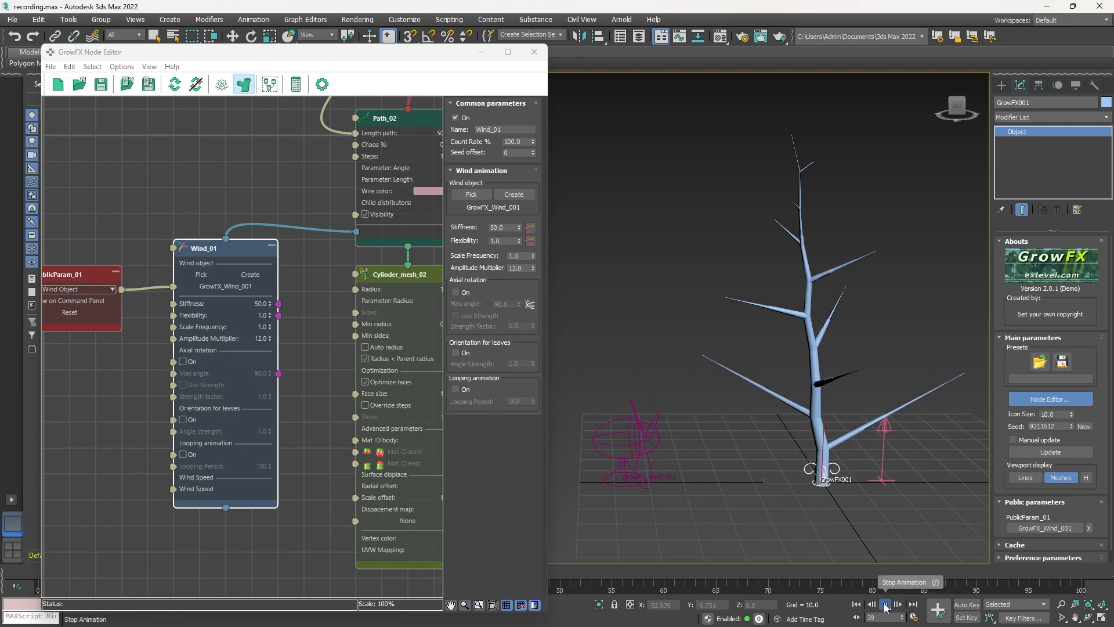
click(885, 604)
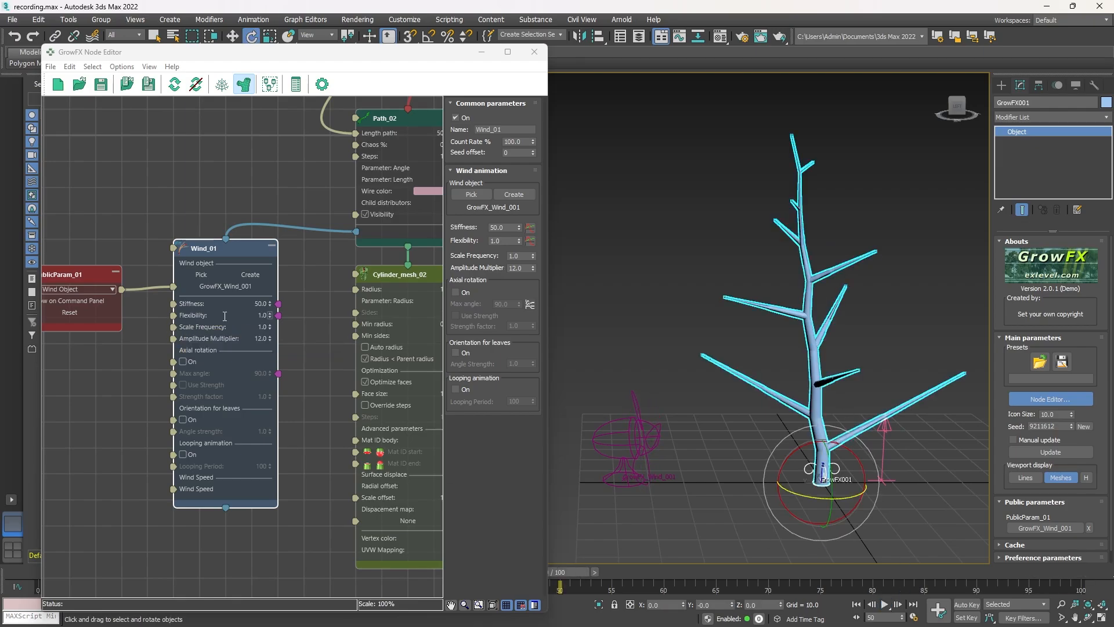
- Set Wind_01's Stiffness to 10 and Flexibility to 10
scroll(270, 308, up, 4)
click(275, 302)
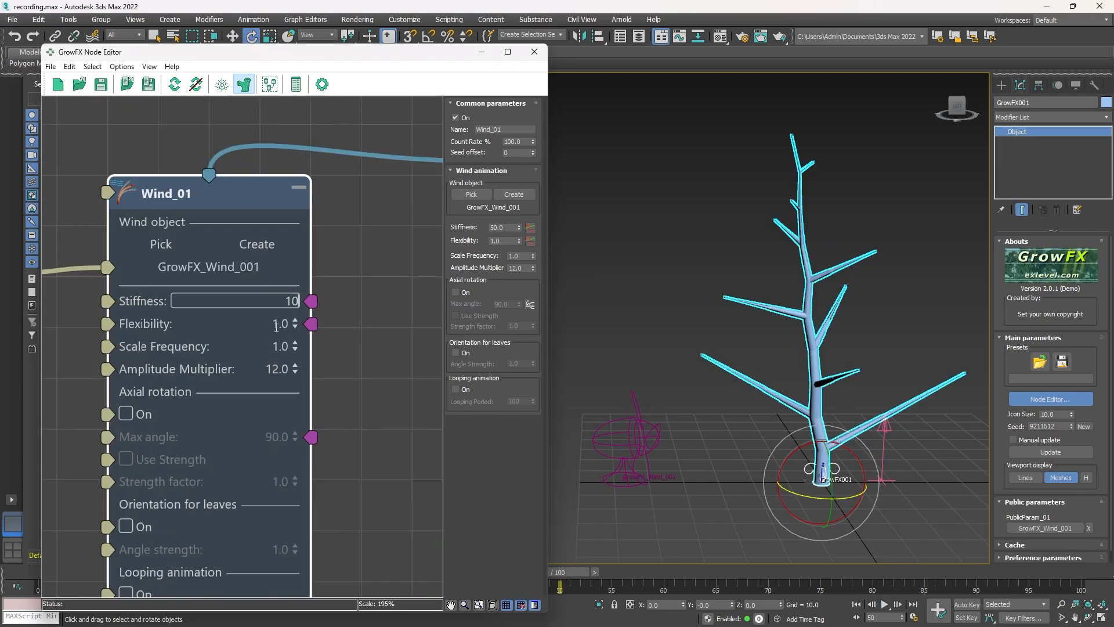
key(Return)
key(Return)
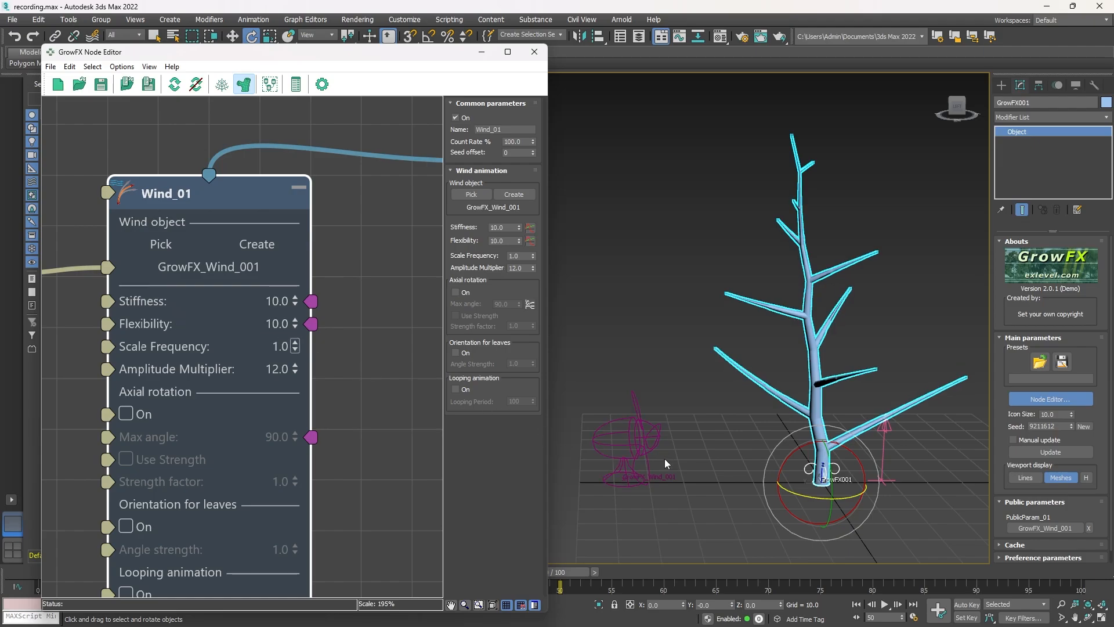
- Start the animation playback and set Wind_01's Flexibility to 100 while it runs
click(884, 605)
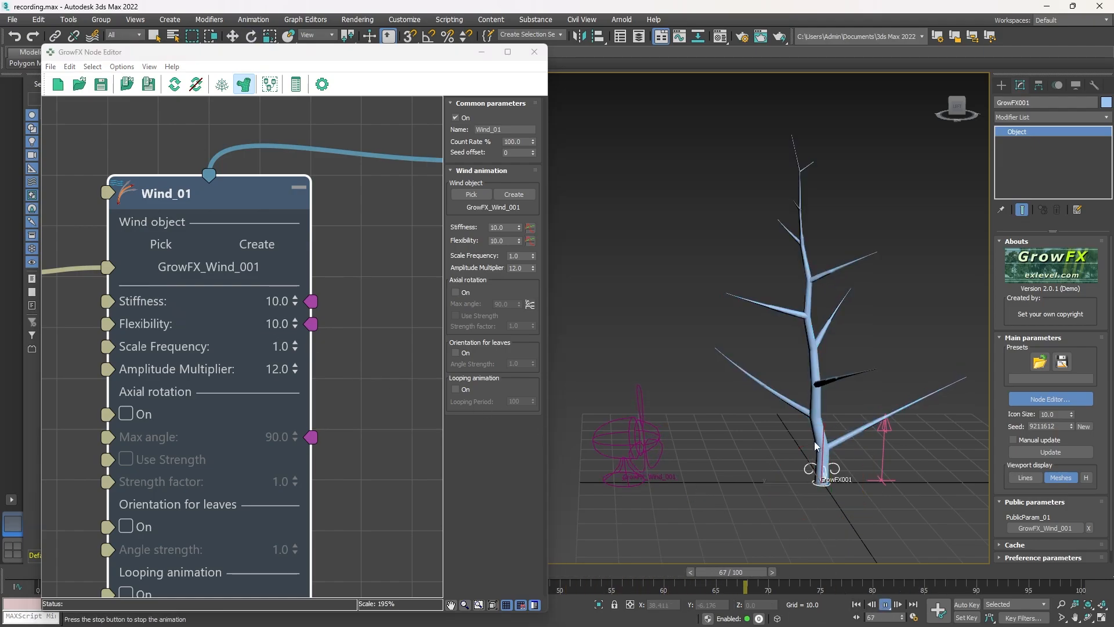
double_click(277, 323)
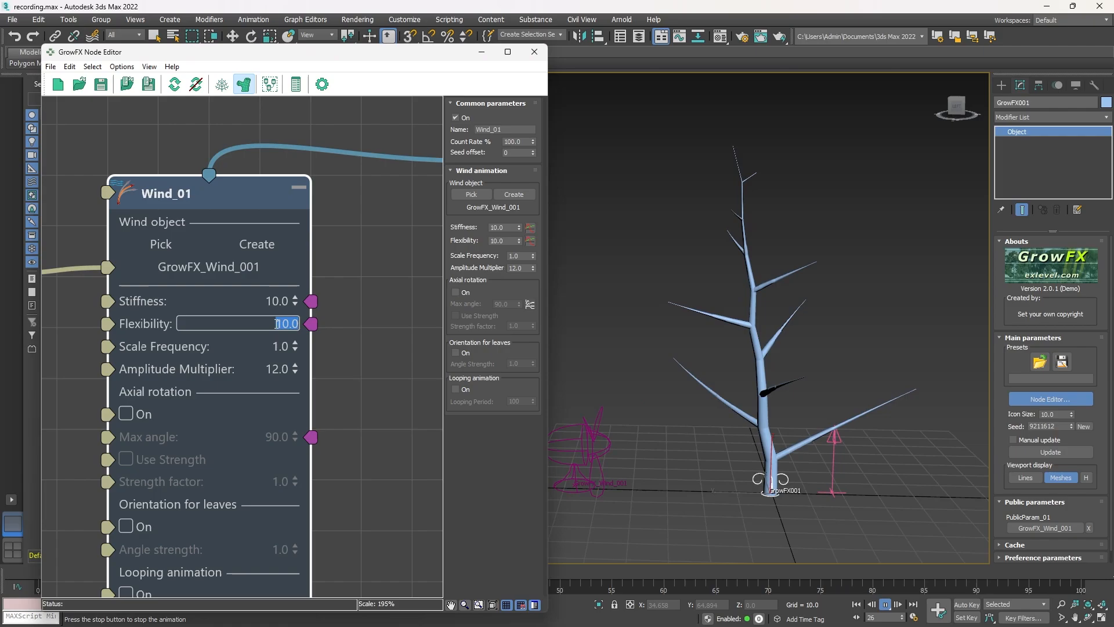
text(100)
key(Return)
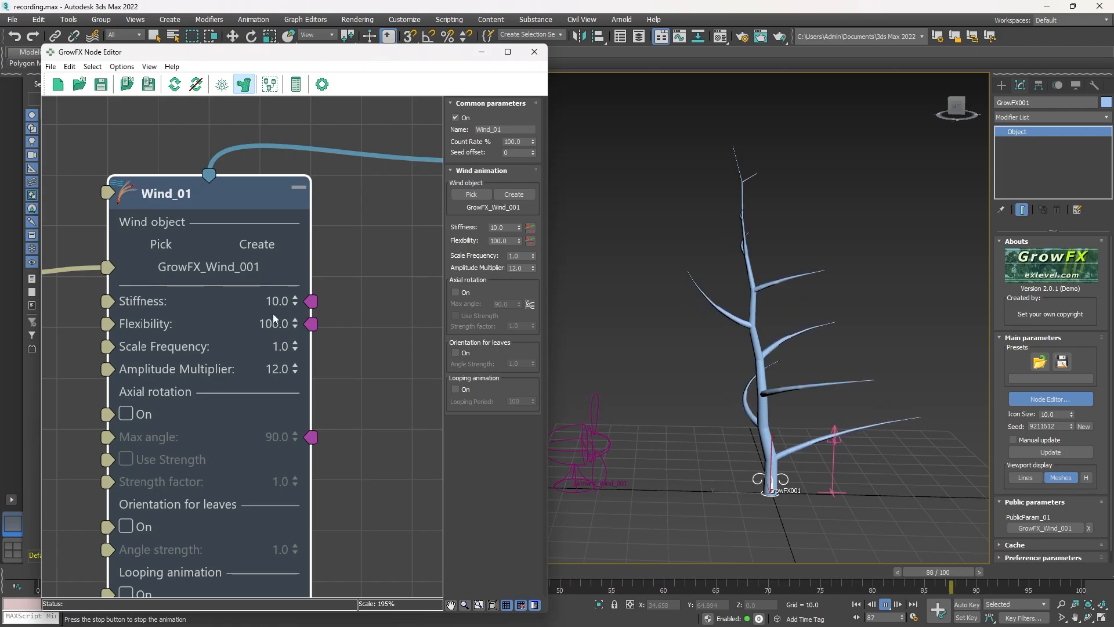
- Set Wind_01's Stiffness to 5 and Flexibility to 50
double_click(276, 300)
text(5)
key(Return)
double_click(277, 323)
text(50)
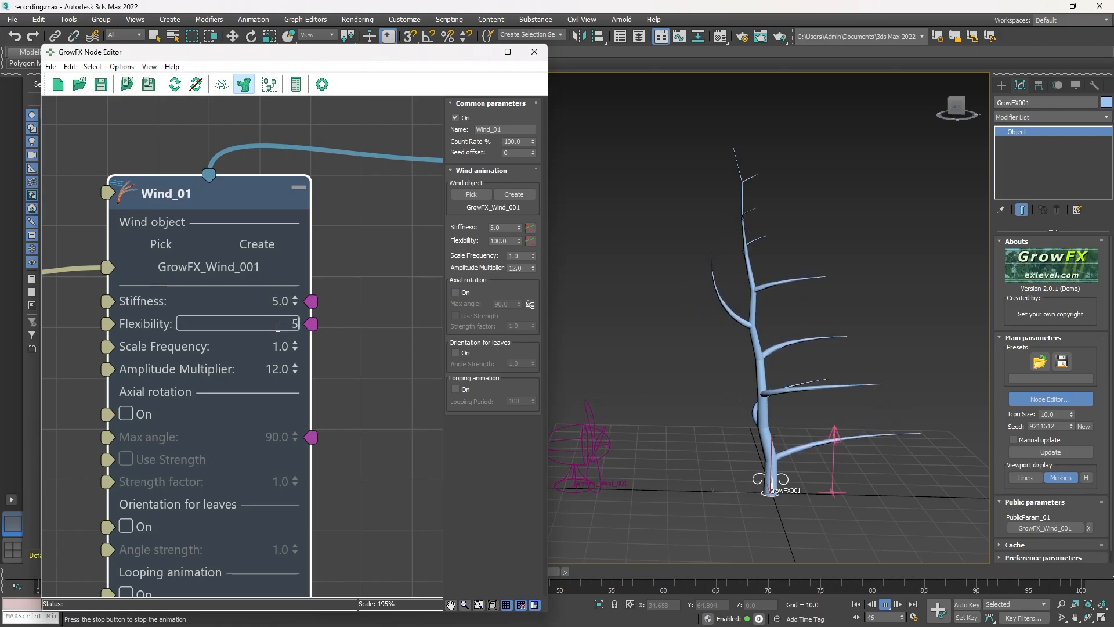
key(Return)
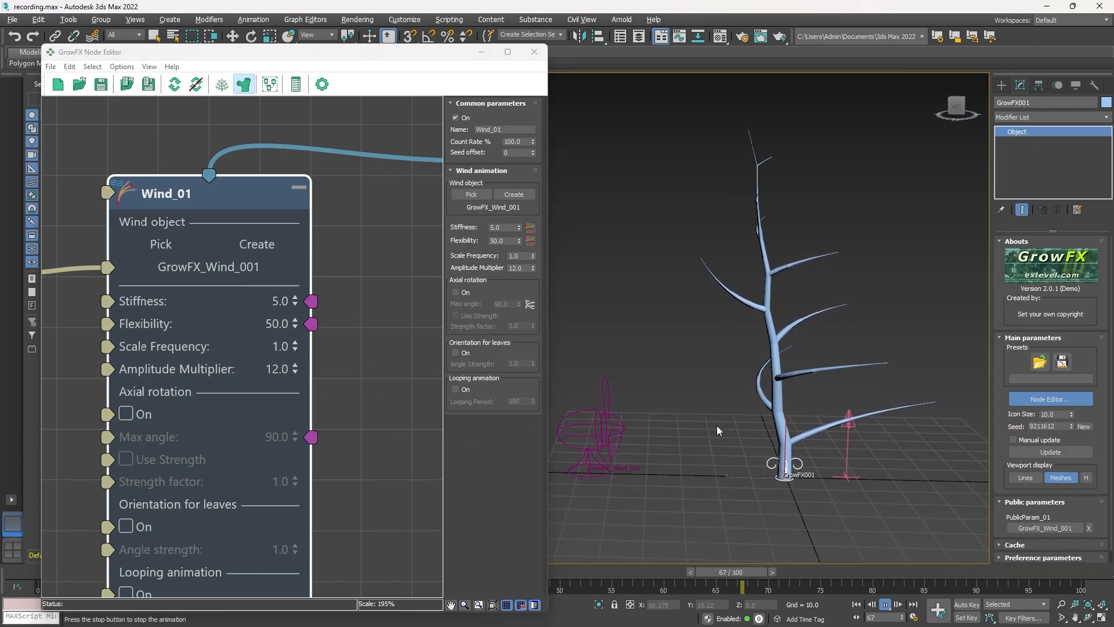
- Set Wind_01's Scale Frequency to 1.16, Flexibility to 55.5 and Amplitude Multiplier to 15.6
scroll(294, 398, down, 5)
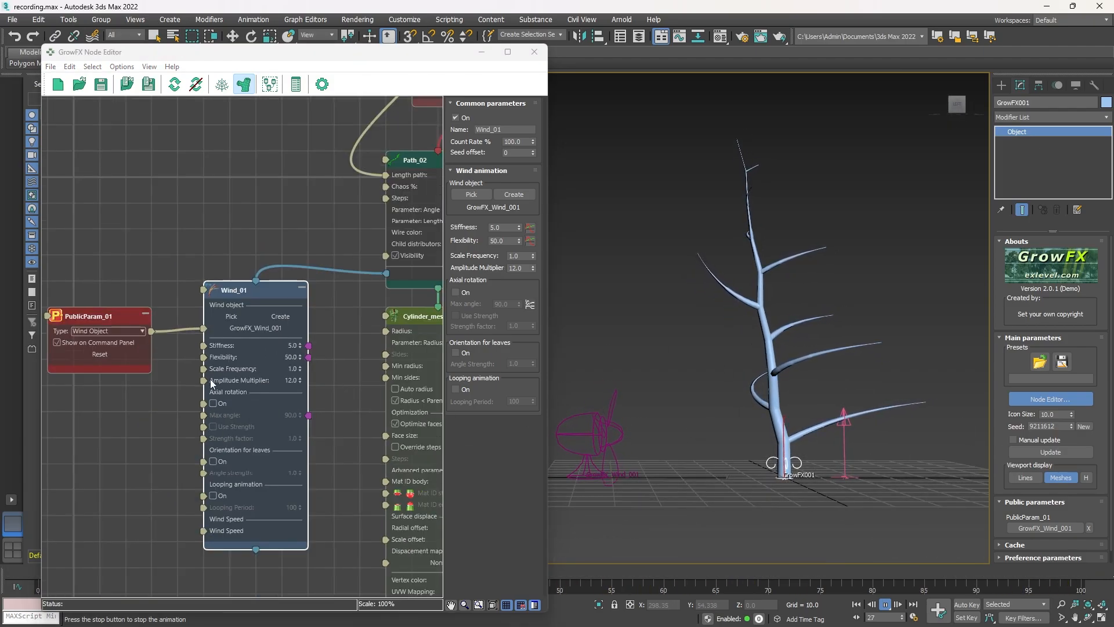
scroll(288, 399, up, 5)
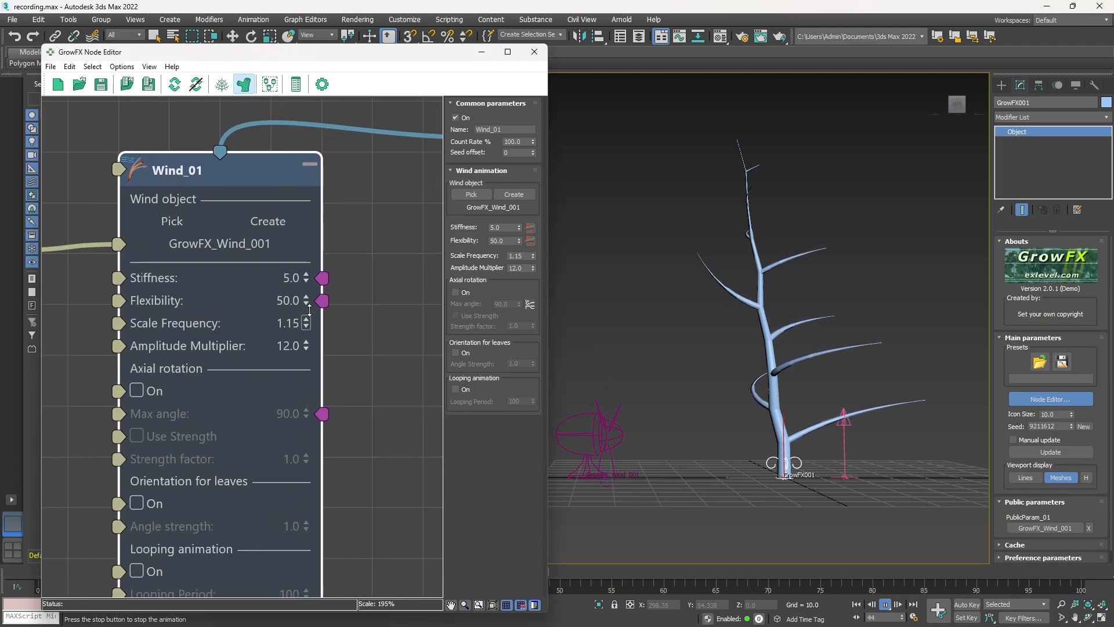
drag(308, 303, 311, 290)
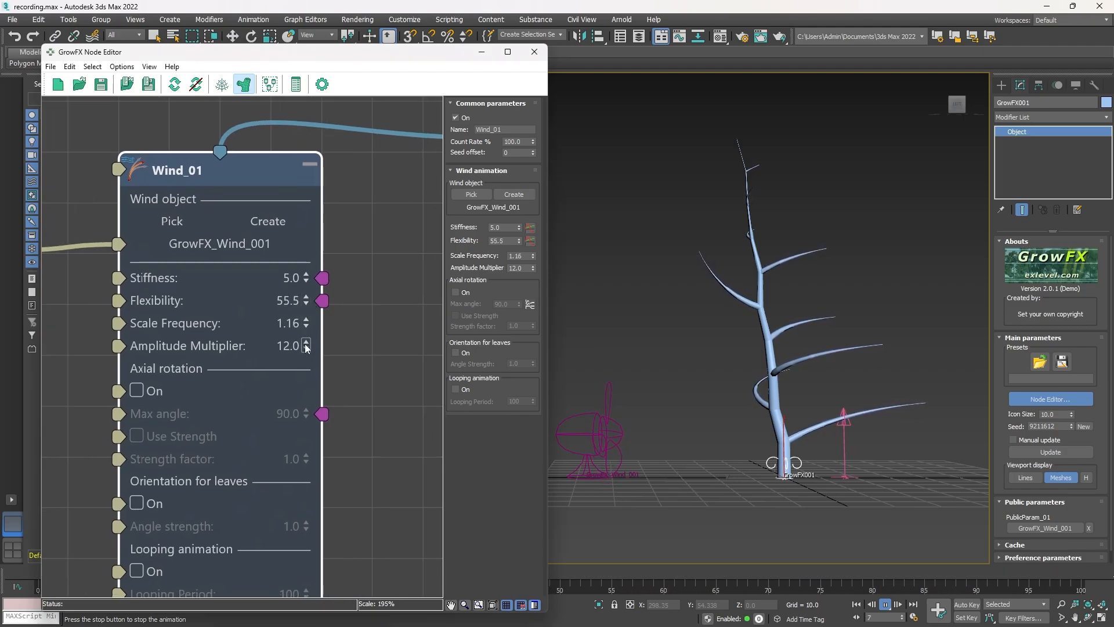
mouse_move(307, 330)
mouse_down()
mouse_move(307, 362)
mouse_move(307, 328)
mouse_up()
- Delete the Wind_01 modifier together with its PublicParam_01 node
scroll(265, 181, down, 8)
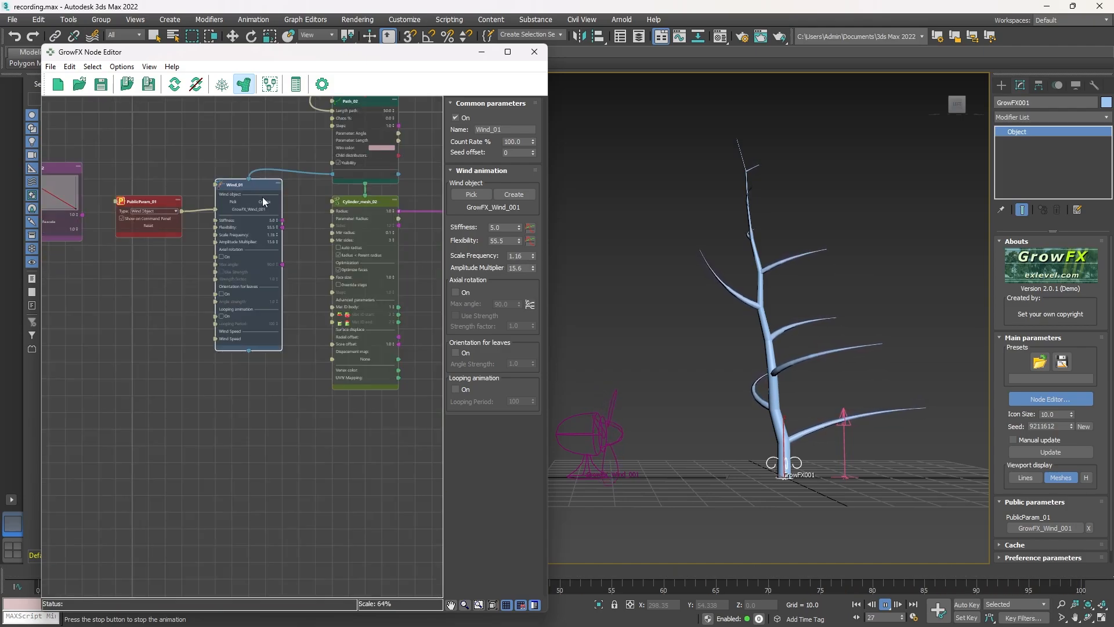
drag(151, 211, 329, 350)
key(Delete)
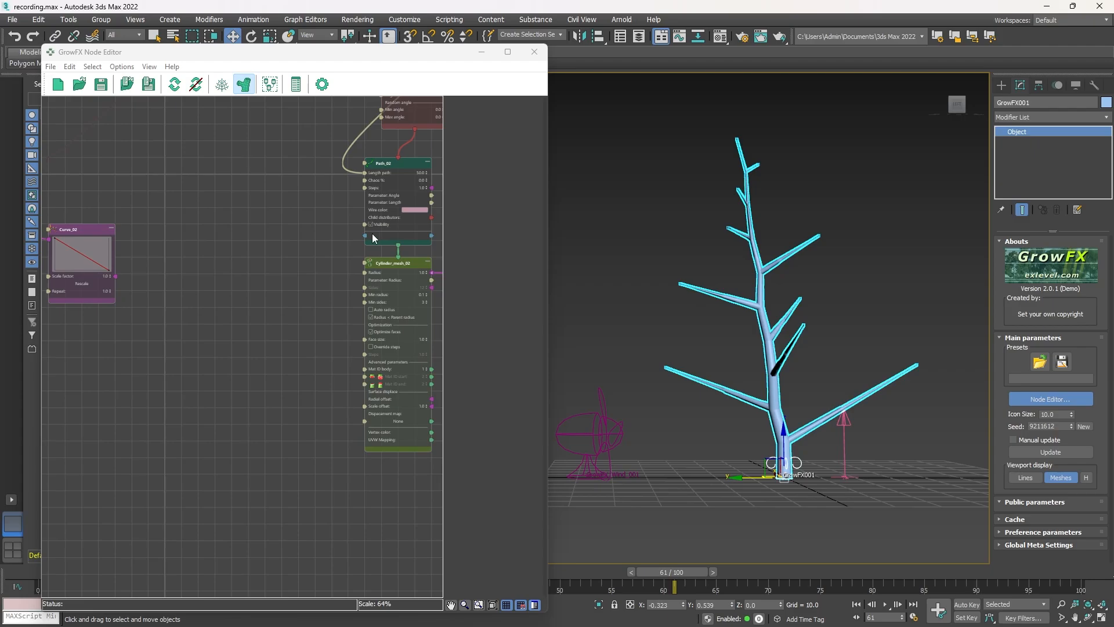
- Add a Copy direction modifier to Path_02 so the branches follow the trunk's direction
drag(365, 235, 267, 238)
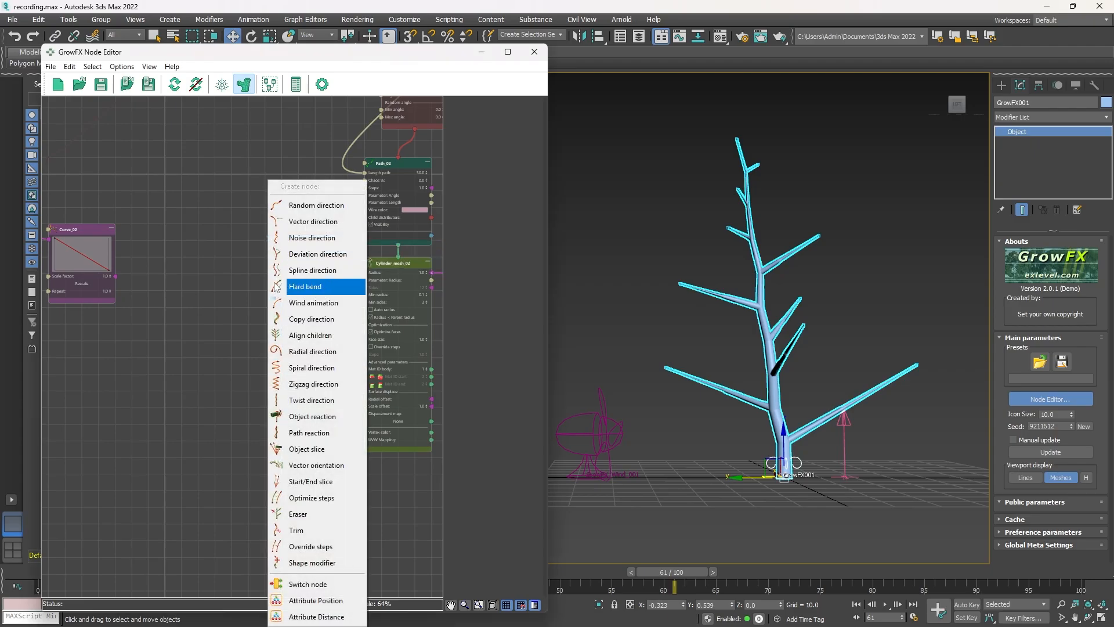
click(307, 321)
scroll(258, 300, up, 5)
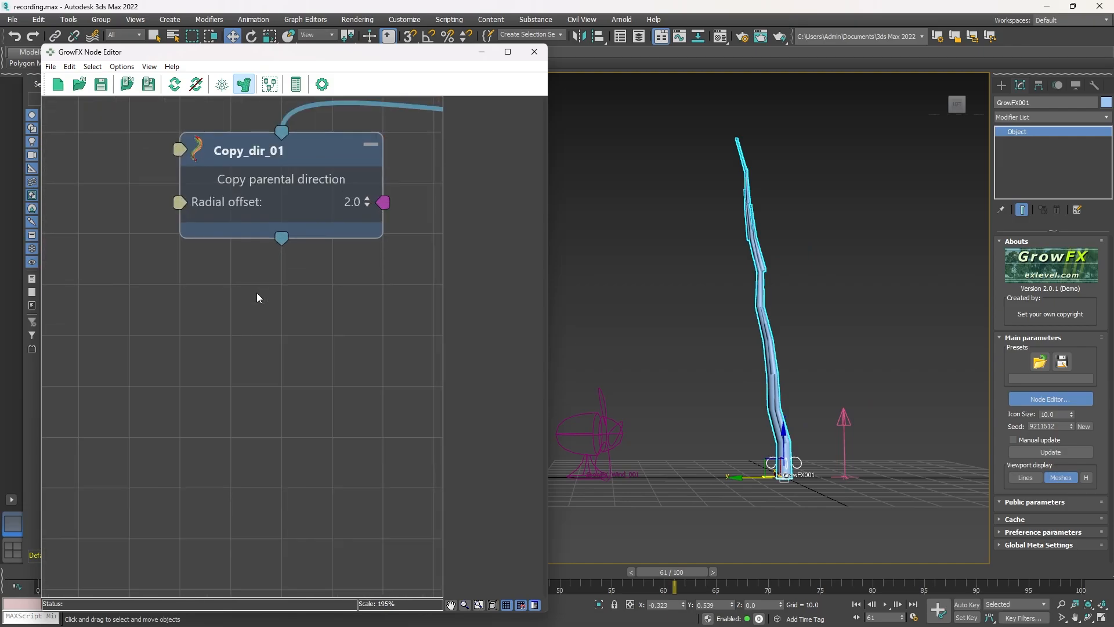
alt+middle_drag(831, 380, 906, 434)
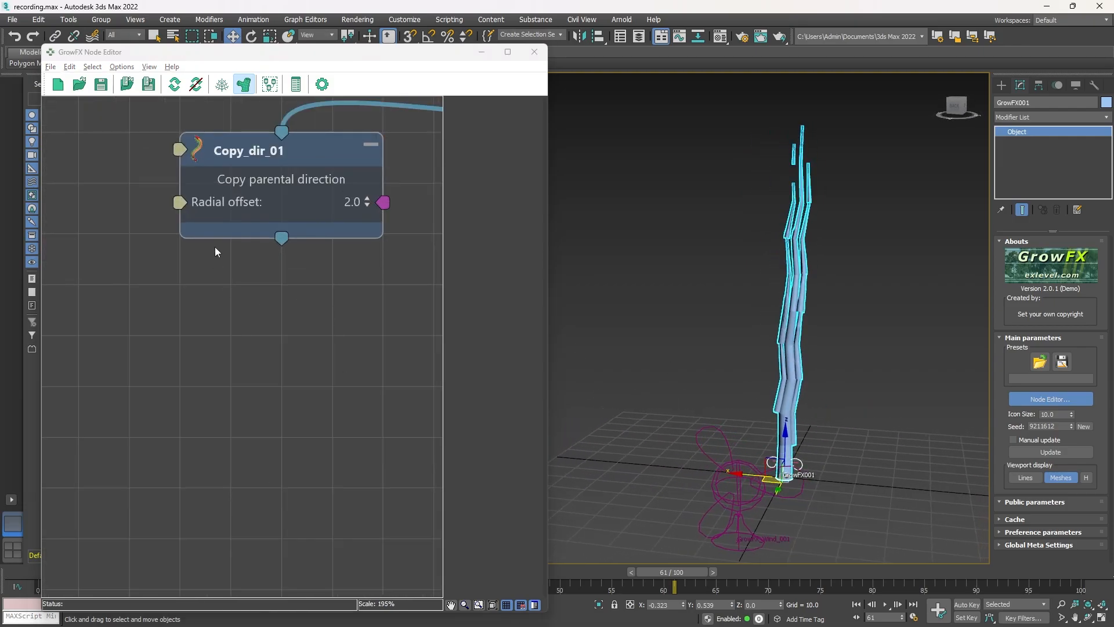
- Examine the Copy_dir_01 node and its place in the graph, and try varying its Radial offset
scroll(272, 251, down, 3)
scroll(270, 204, up, 5)
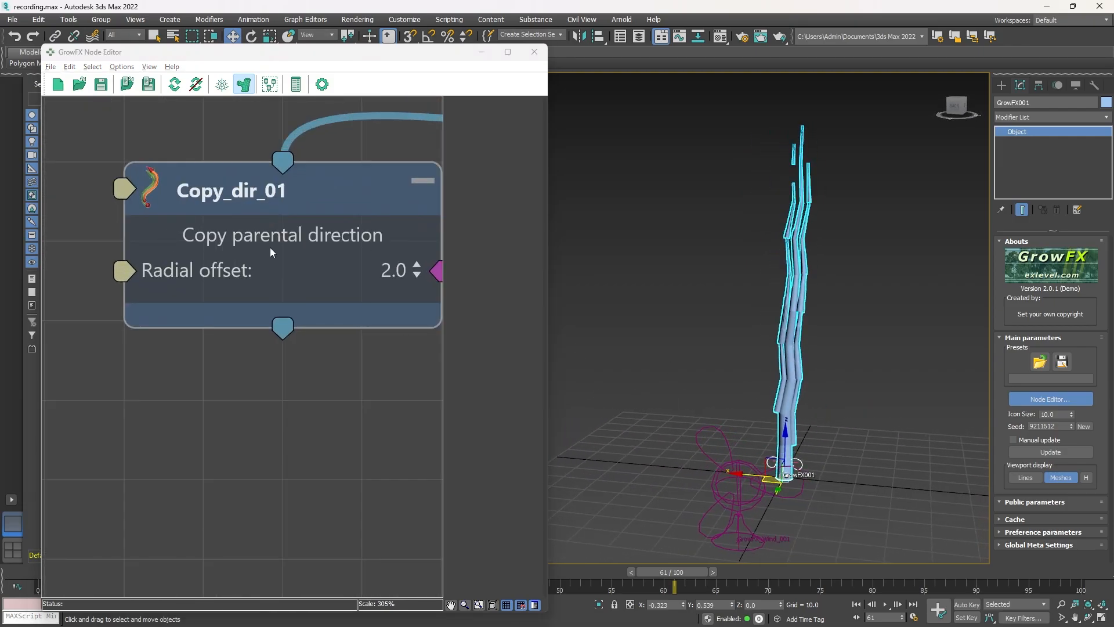
scroll(328, 215, down, 1)
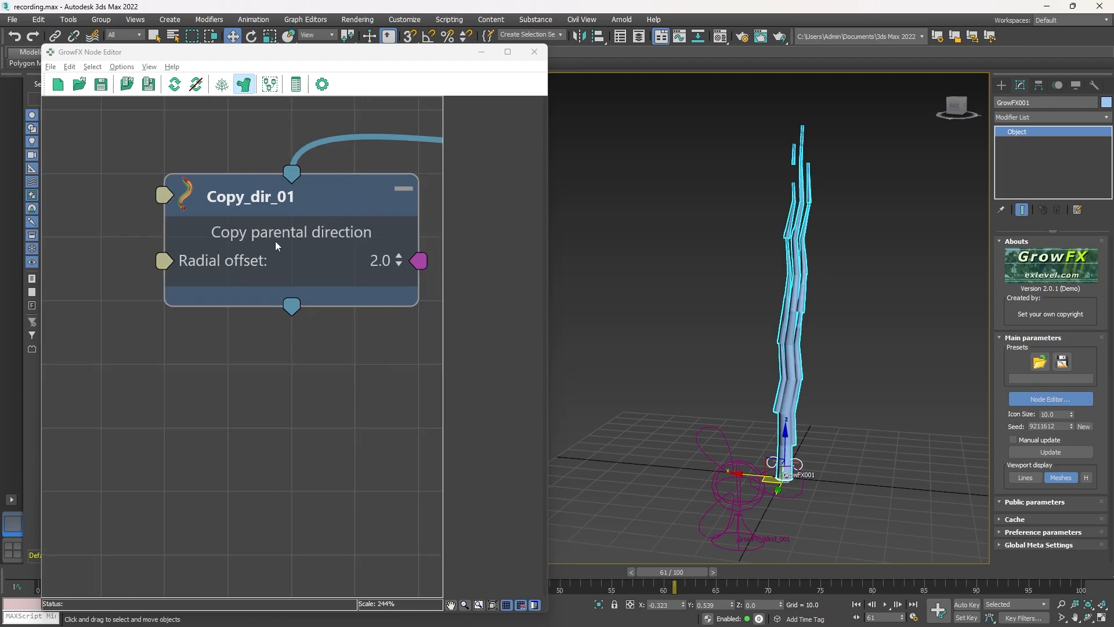
scroll(277, 240, down, 10)
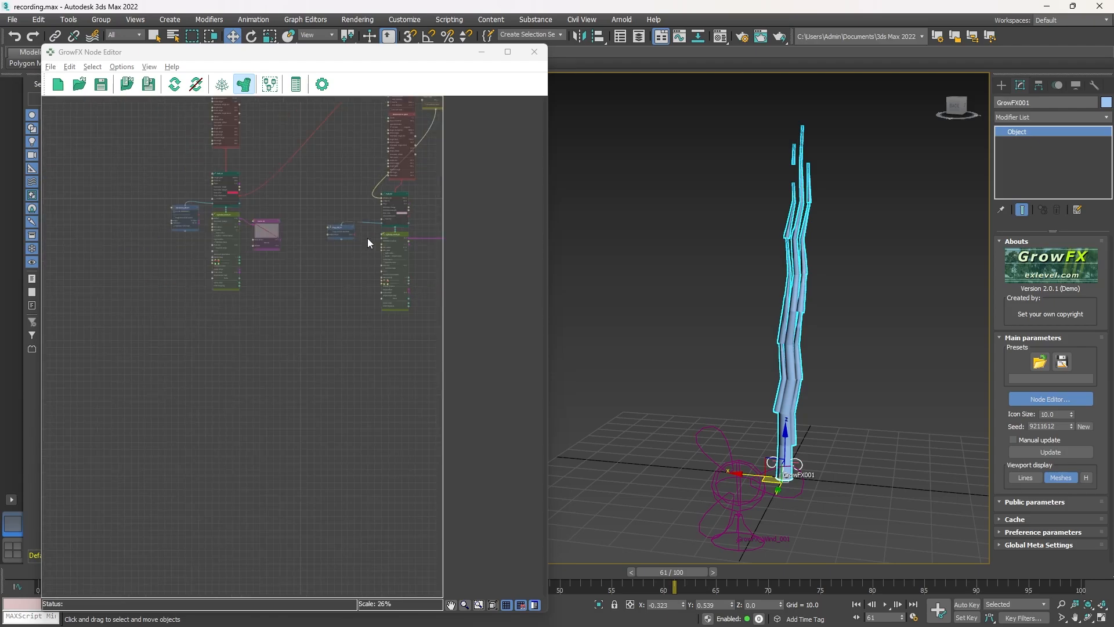
middle_drag(367, 239, 203, 327)
scroll(223, 311, up, 3)
scroll(218, 329, up, 7)
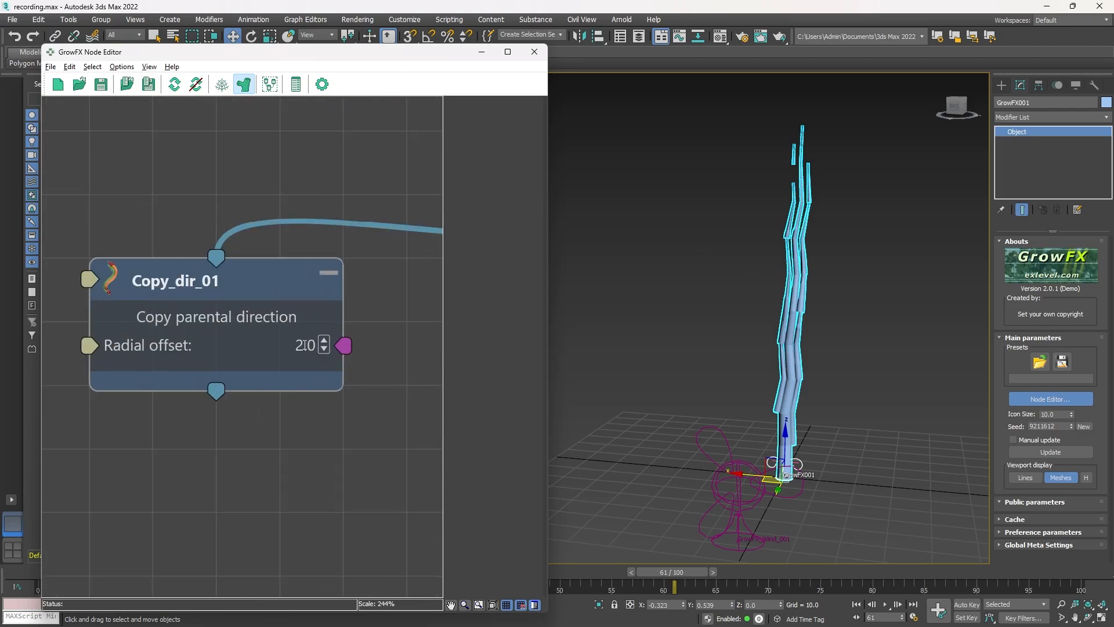
drag(324, 343, 196, 345)
- Delete Copy_dir_01 and add an Align children modifier to Path_02
click(259, 290)
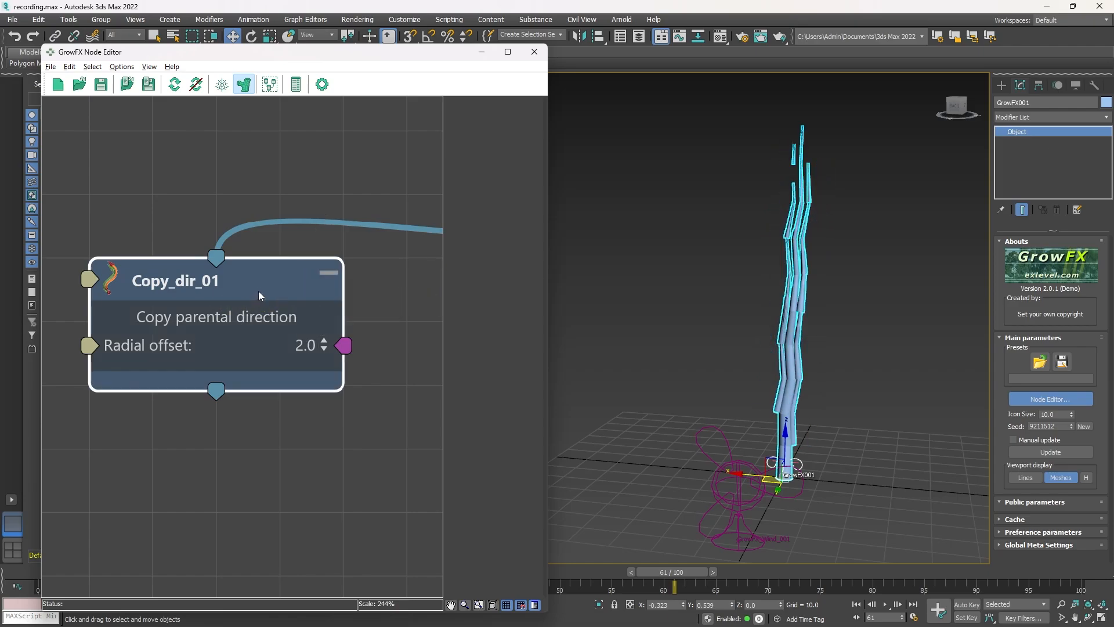
key(Delete)
scroll(273, 288, down, 3)
middle_drag(329, 296, 201, 316)
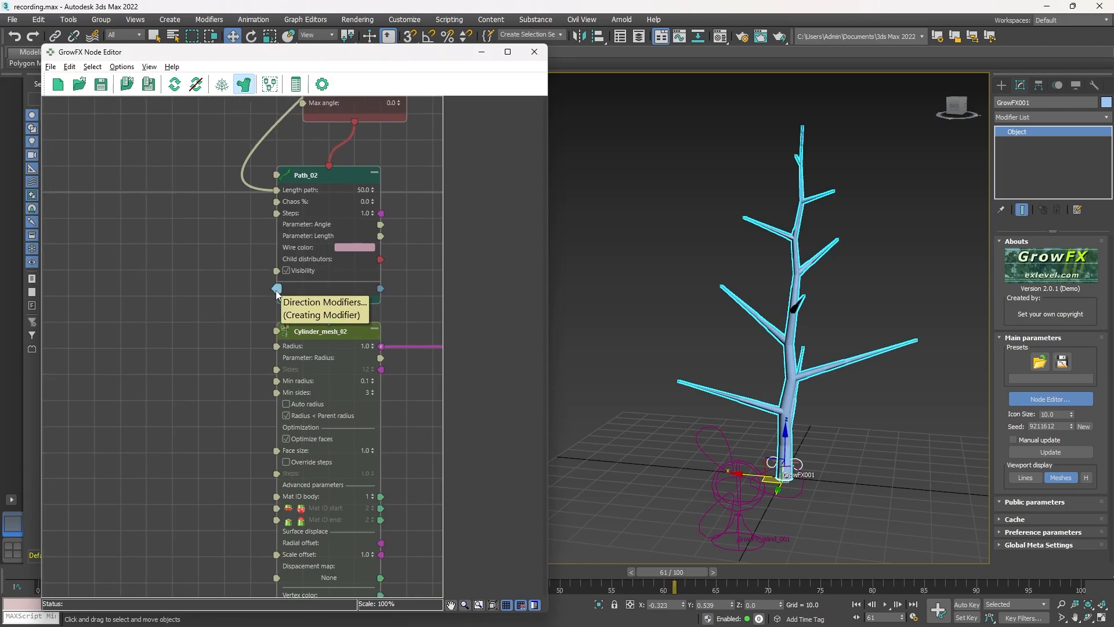
drag(276, 289, 121, 286)
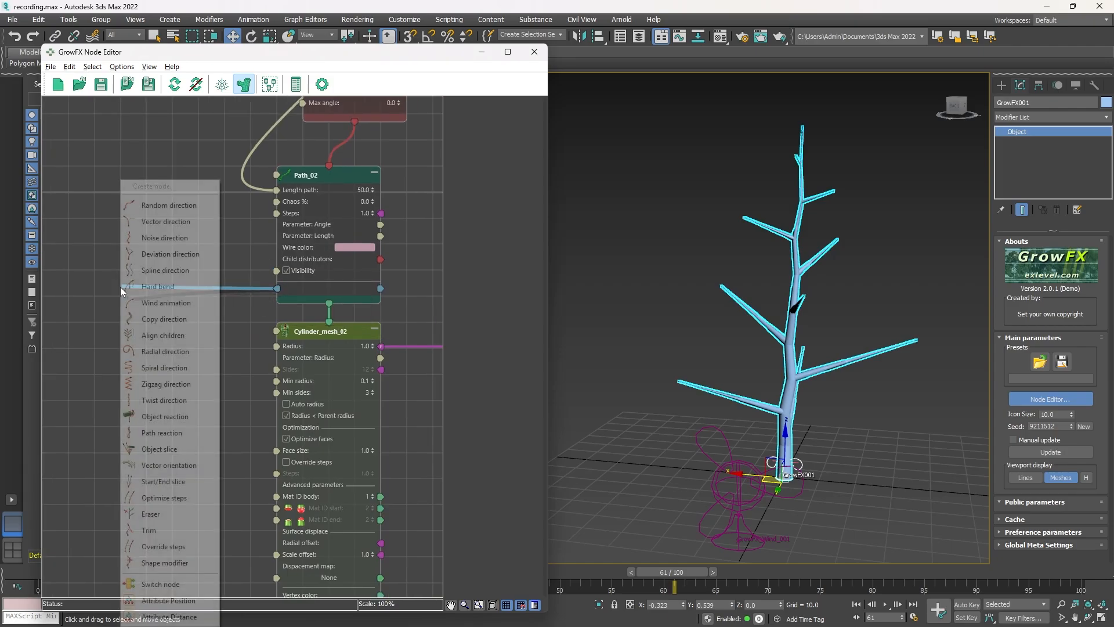
click(164, 335)
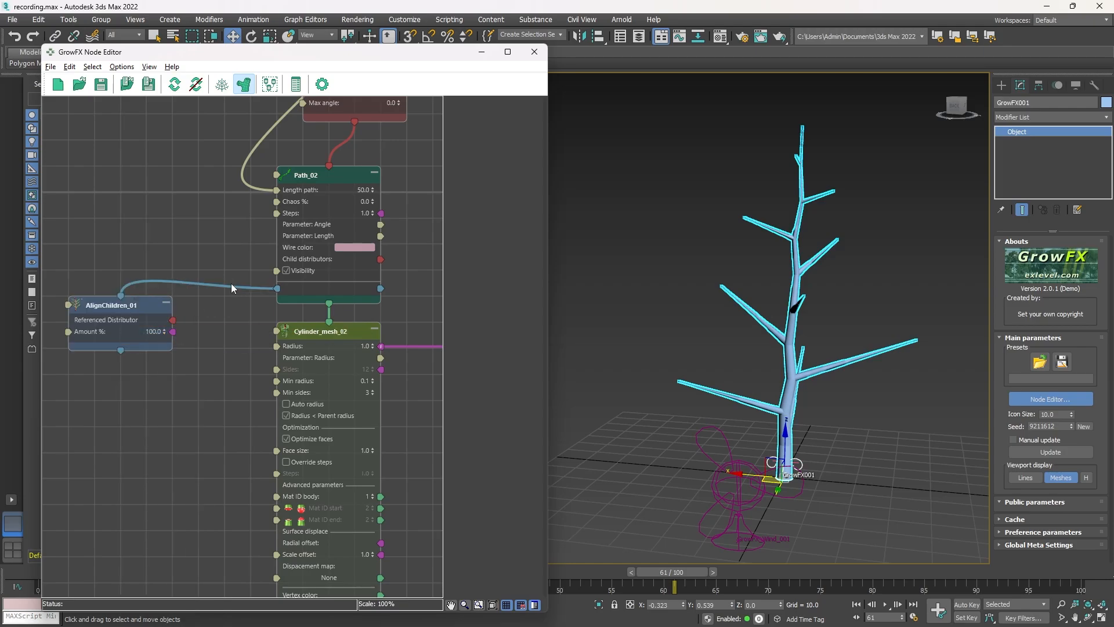
- Delete the AlignChildren_01 modifier from Path_02
scroll(191, 296, down, 5)
middle_drag(193, 321, 346, 334)
scroll(346, 334, up, 2)
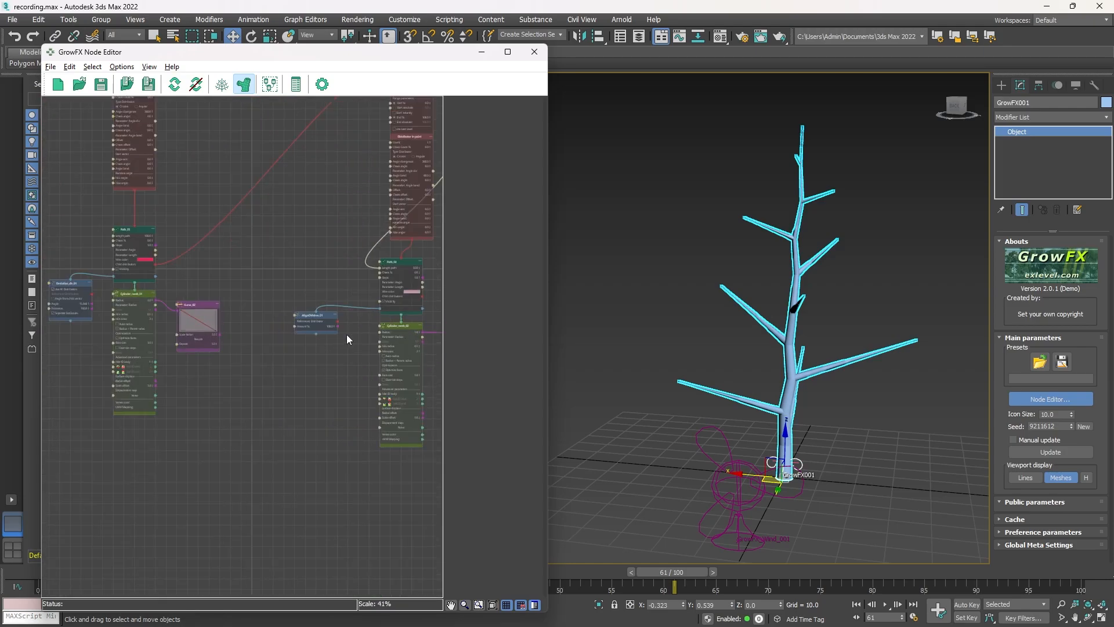
click(328, 320)
key(Delete)
- Move the Deviation_dir_01 node farther away from Path_01 in the graph
middle_drag(134, 290, 279, 281)
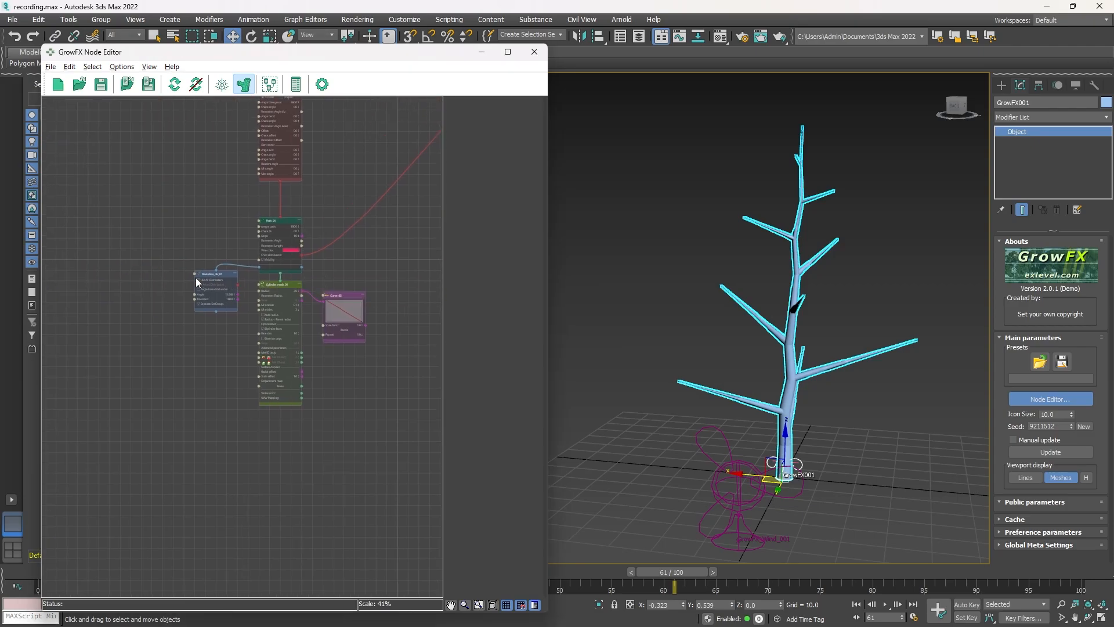
scroll(196, 278, up, 5)
click(260, 267)
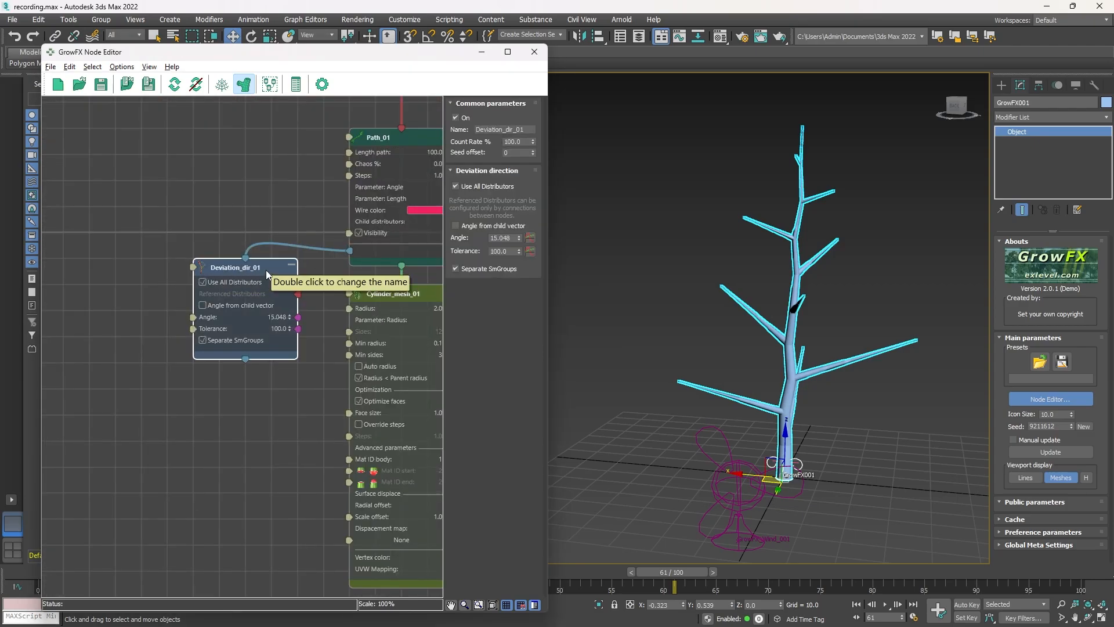
drag(276, 284, 199, 283)
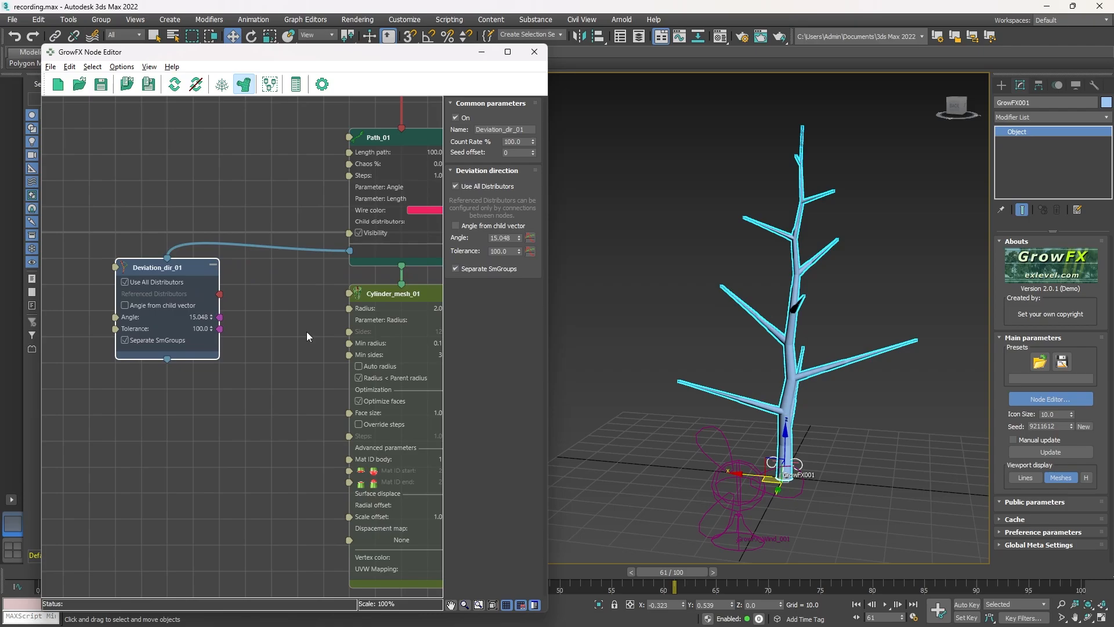
- Add a Random direction modifier after Deviation_dir_01 and inspect the bent trunk from another angle
scroll(294, 336, down, 1)
middle_drag(293, 337, 220, 361)
scroll(292, 277, down, 2)
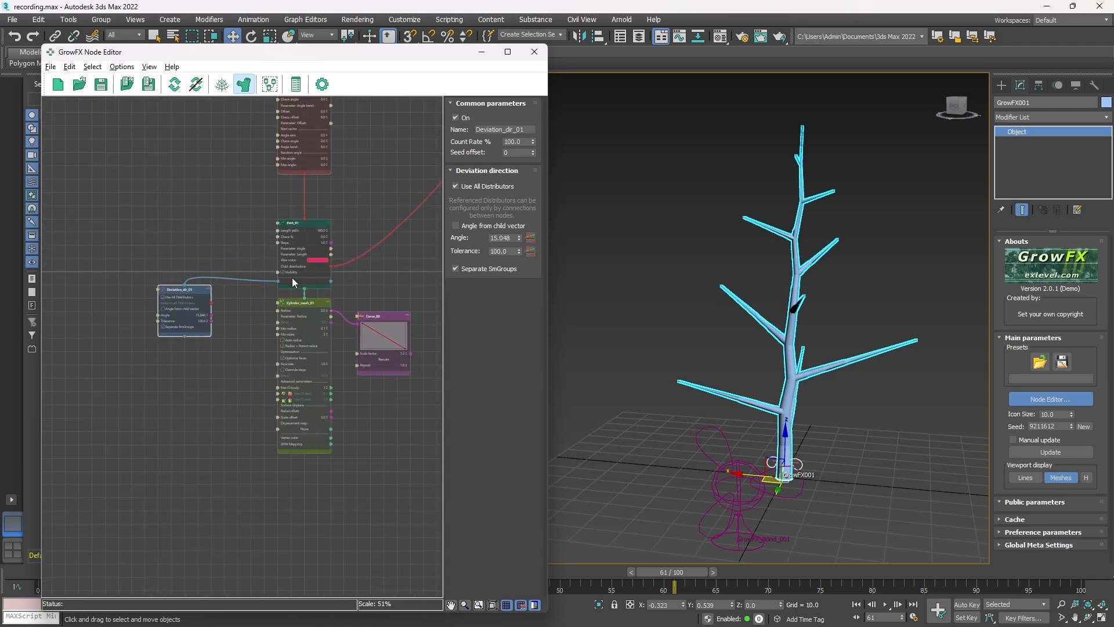
scroll(105, 390, up, 3)
drag(262, 285, 261, 299)
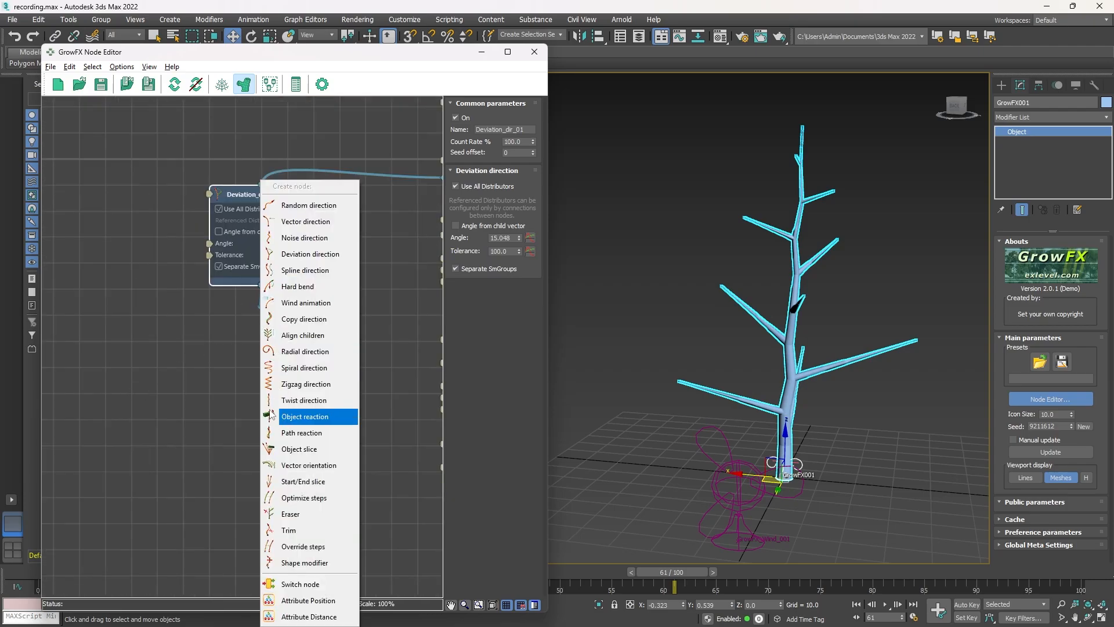
click(308, 205)
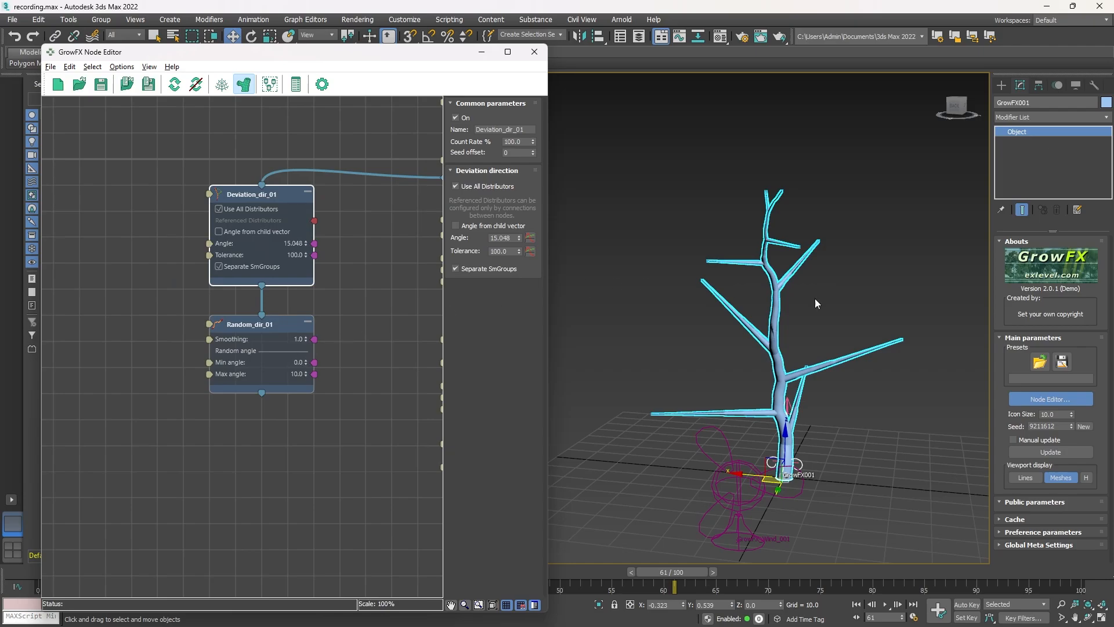
scroll(830, 343, down, 3)
alt+middle_drag(830, 350, 737, 366)
scroll(222, 225, down, 3)
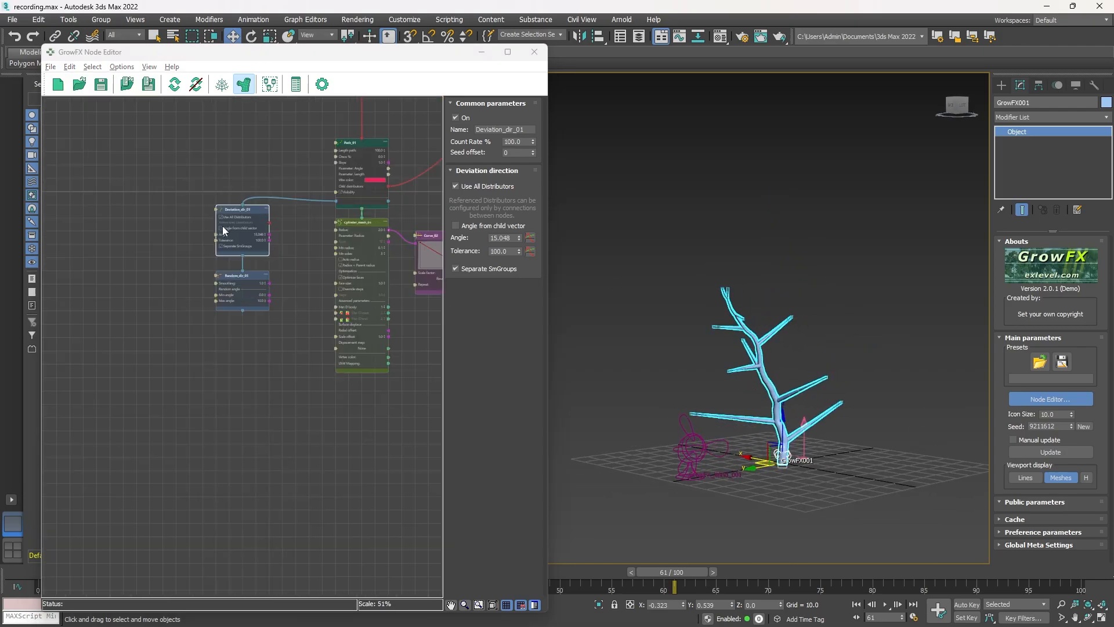
- Try Density values of 0.5, 1 and 5 on PathDistr_01
scroll(222, 230, down, 1)
middle_drag(223, 230, 20, 444)
scroll(406, 217, up, 5)
middle_drag(409, 215, 314, 221)
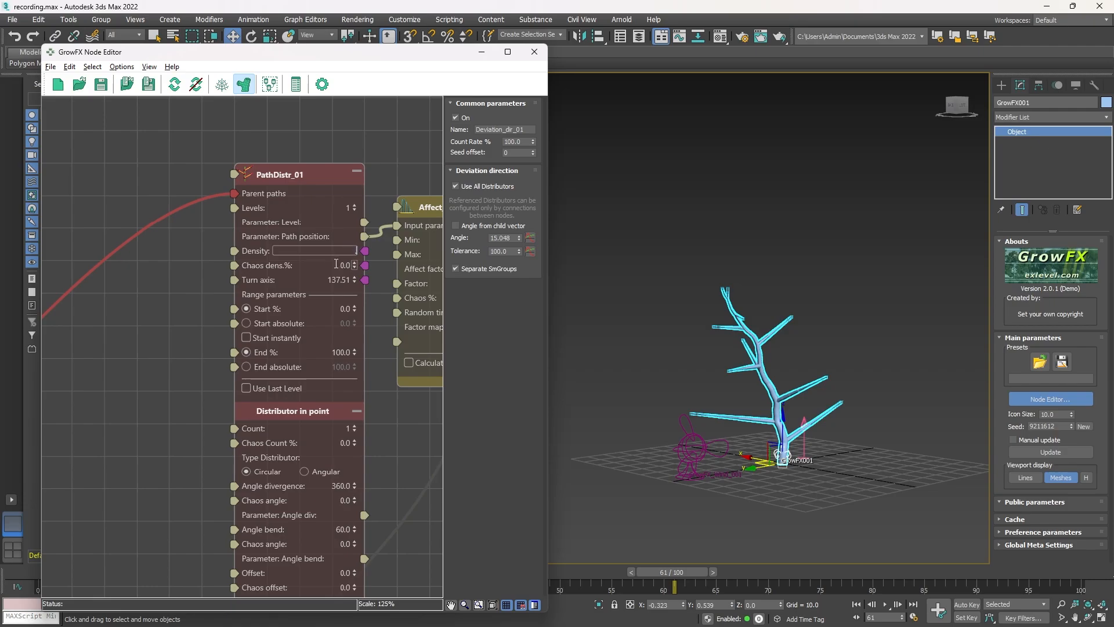
text(0.5)
key(Return)
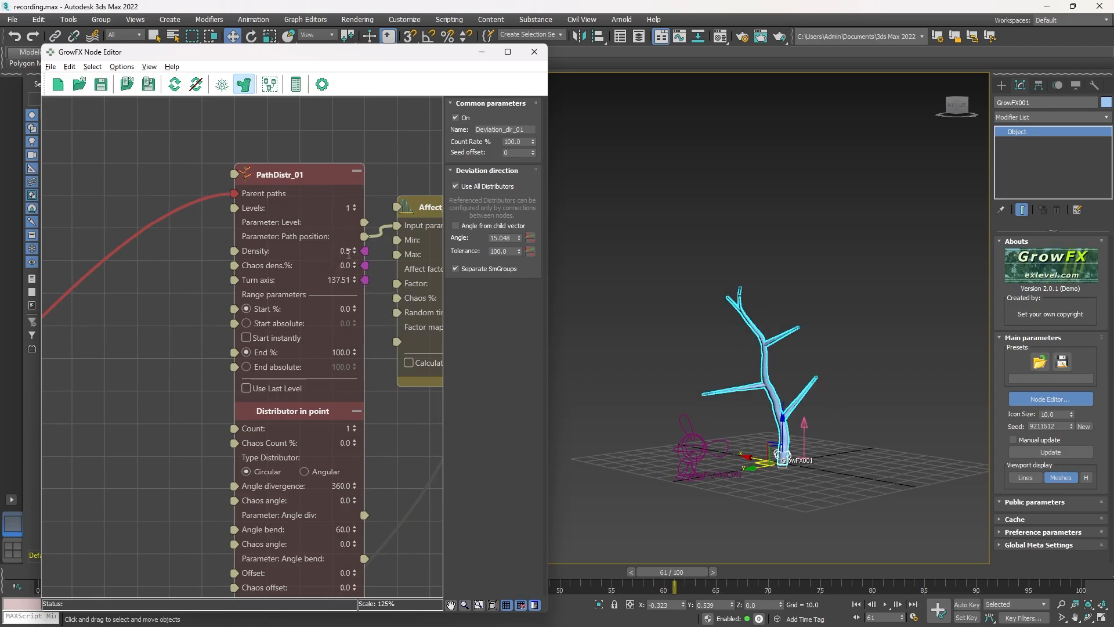
text(1)
key(Return)
click(351, 251)
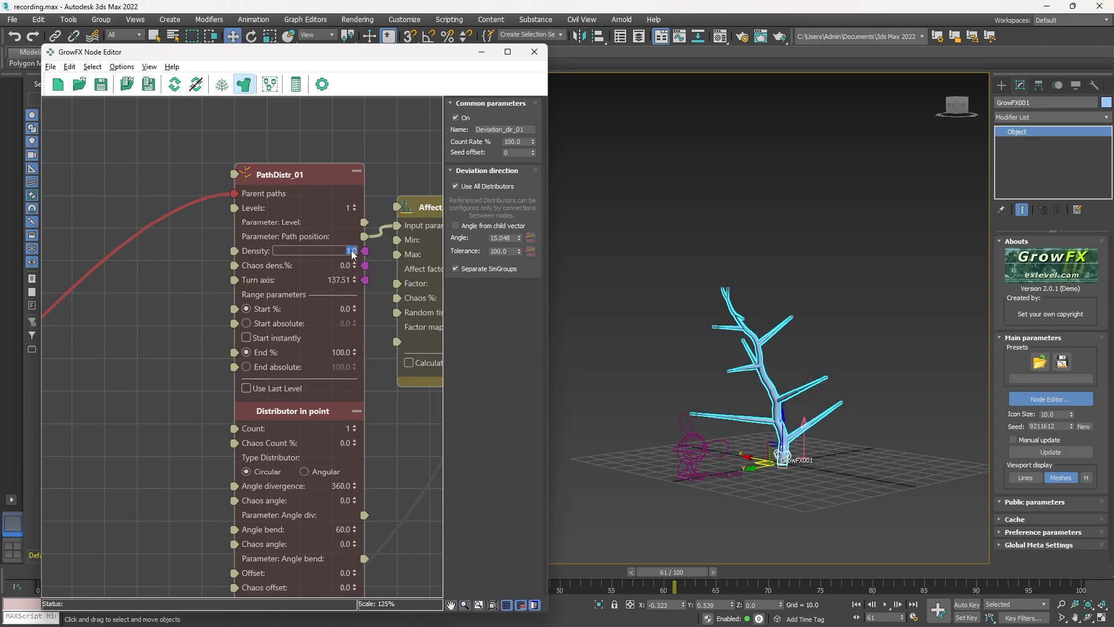
text(5)
key(Return)
- Set PathDistr_01's Density to 3 and inspect the branches from the other side
scroll(313, 310, up, 1)
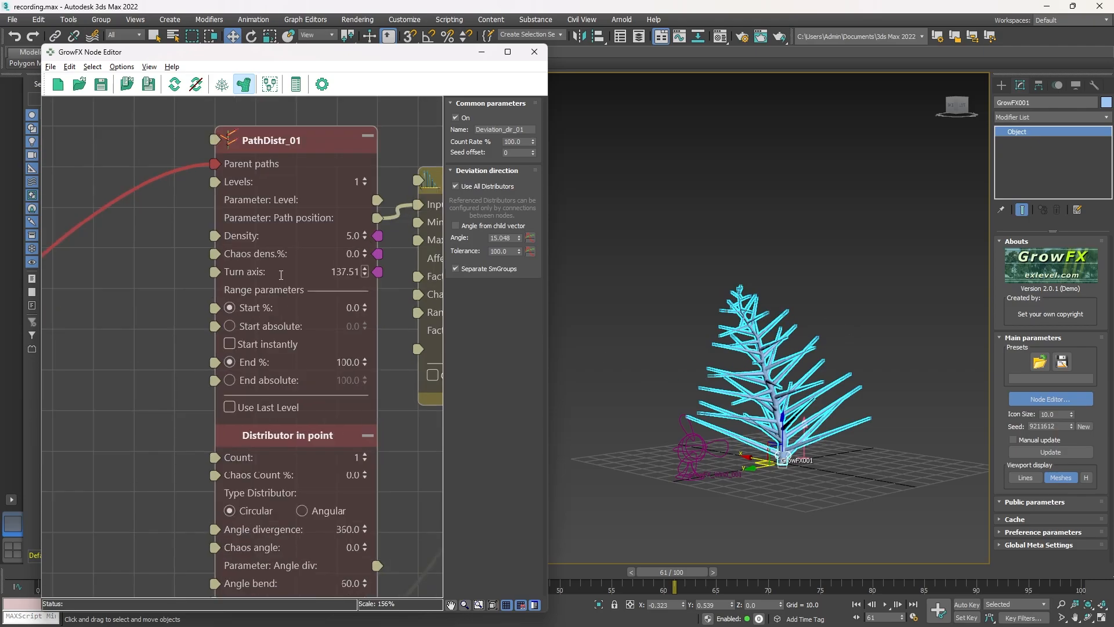
click(355, 235)
text(3)
key(Return)
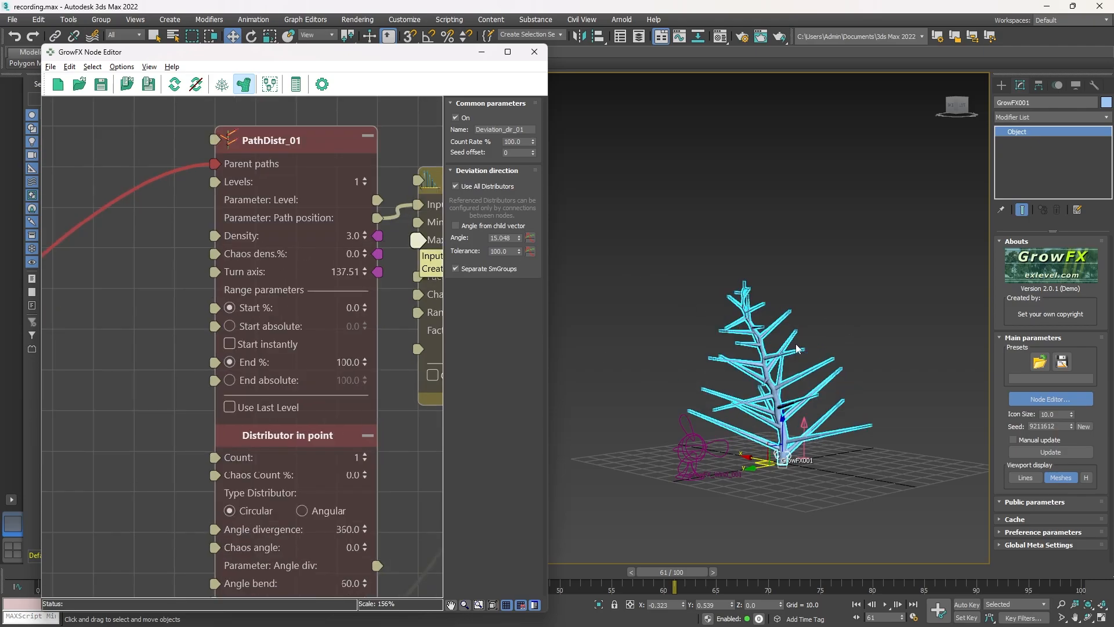
alt+middle_drag(796, 348, 798, 396)
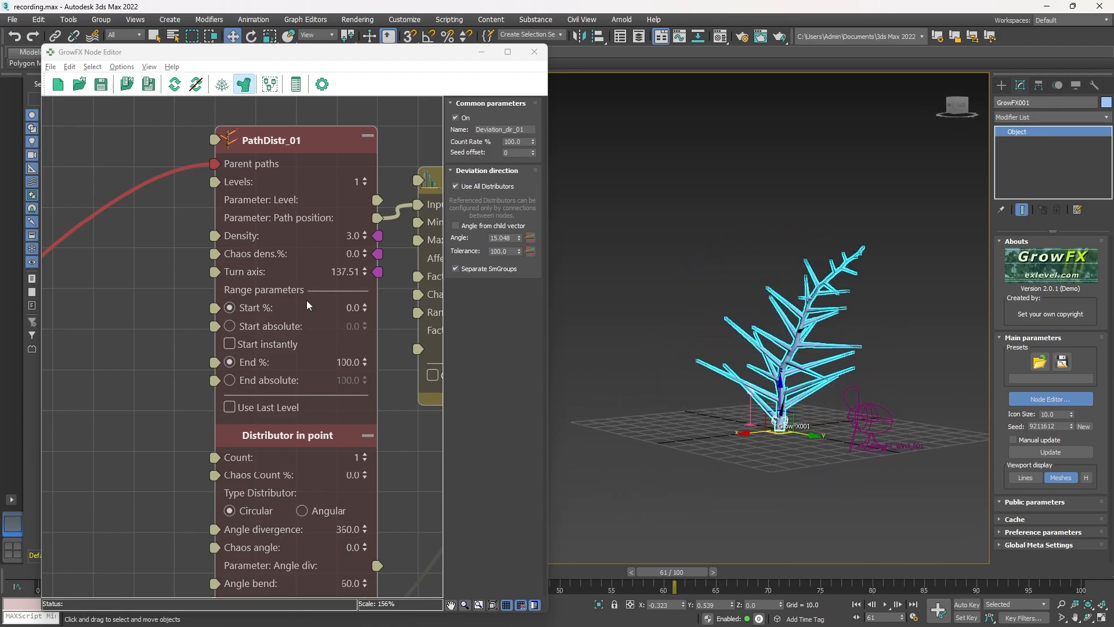
- Move Deviation_dir_01 and Random_dir_01 together lower in the graph to make room for another modifier
scroll(305, 295, down, 7)
middle_drag(115, 325, 418, 200)
scroll(228, 332, up, 6)
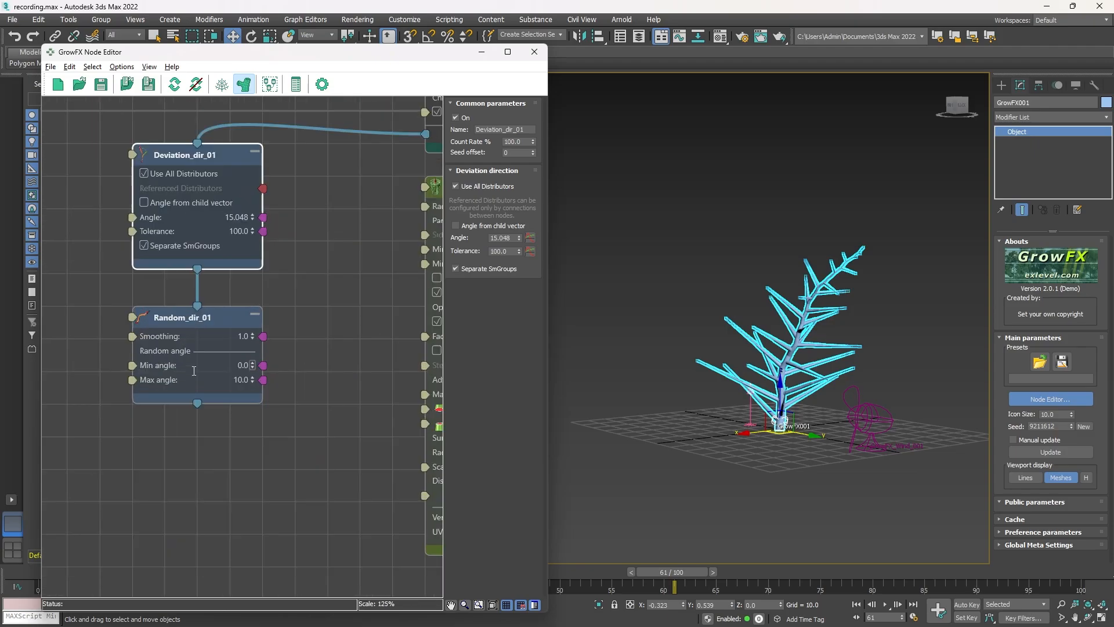
scroll(195, 369, up, 1)
scroll(272, 236, down, 2)
middle_drag(153, 162, 165, 218)
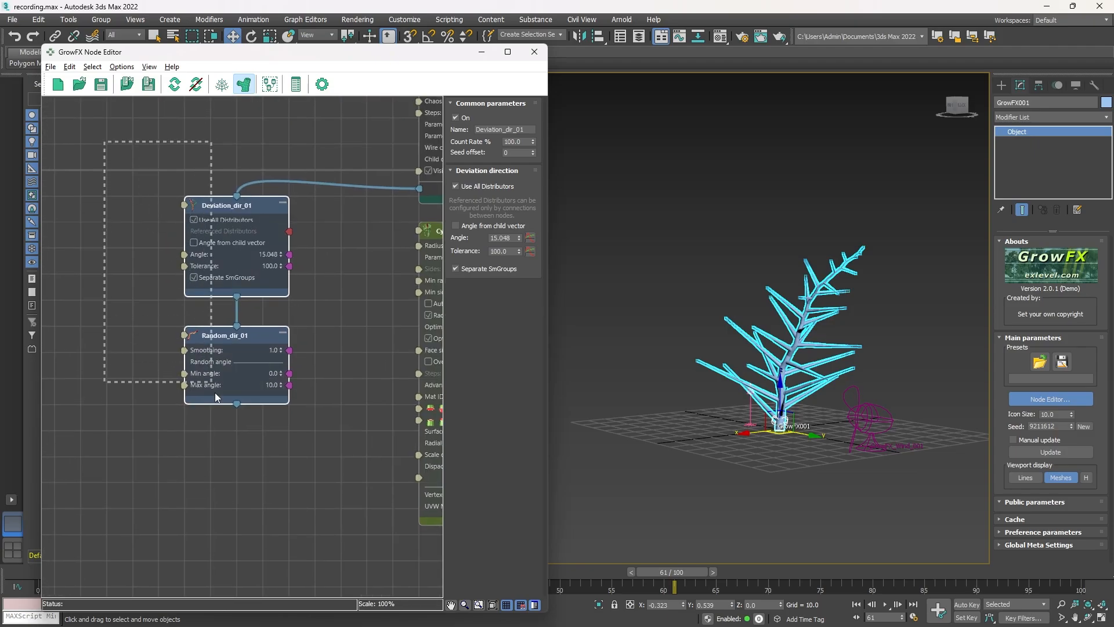
drag(223, 210, 197, 314)
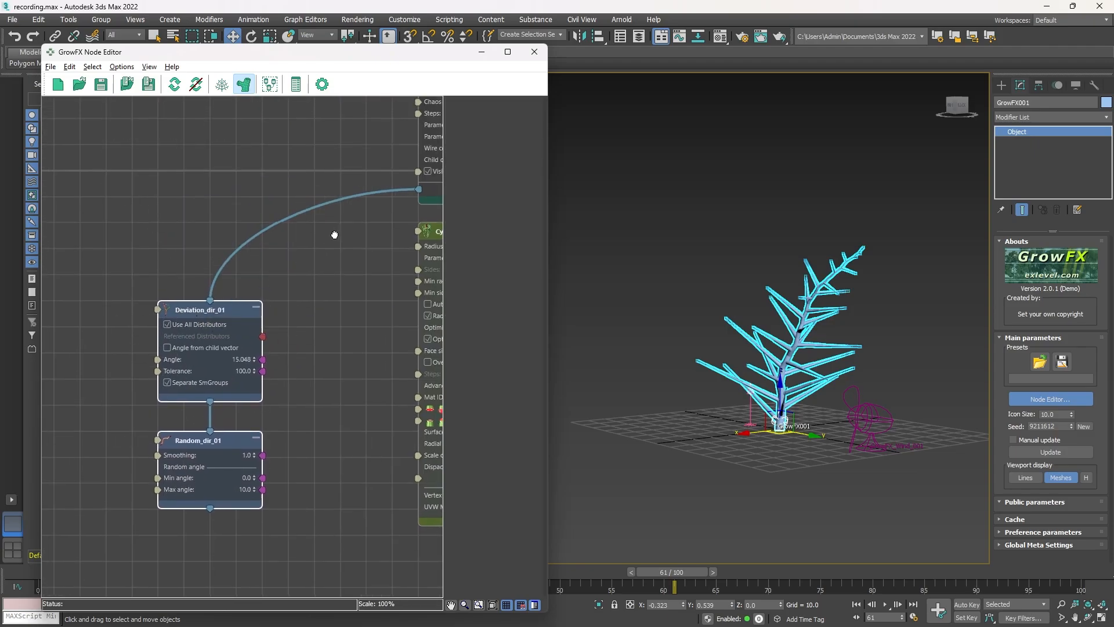
- Add an Align children modifier to Path_01, place it above Deviation_dir_01 and connect its output to Deviation_dir_01
middle_drag(334, 234, 303, 260)
drag(387, 215, 118, 181)
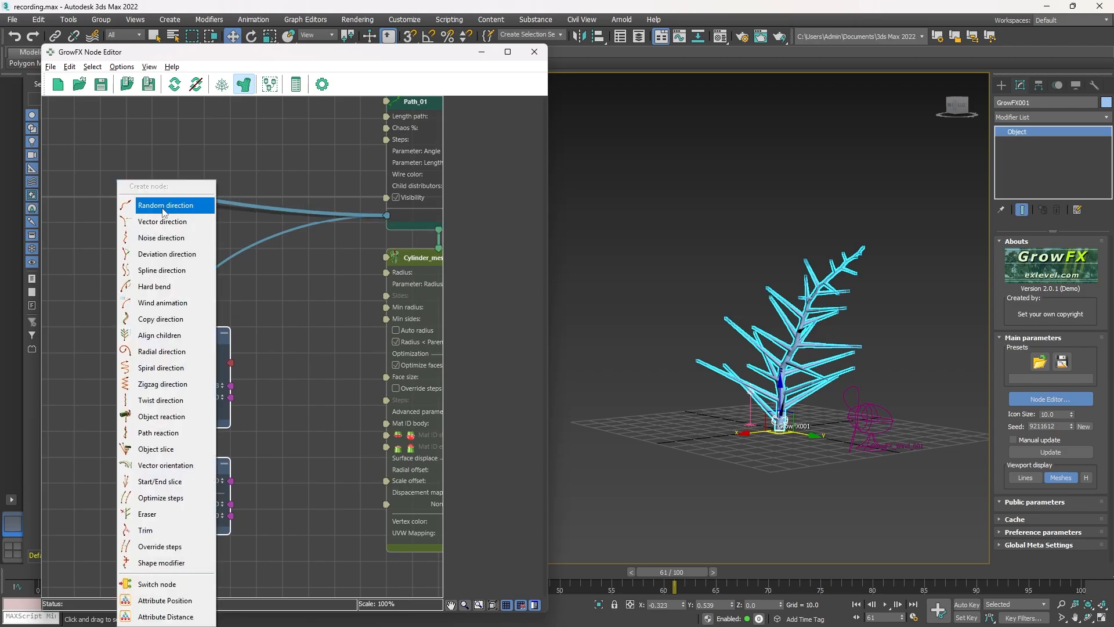
click(165, 335)
drag(143, 179, 196, 231)
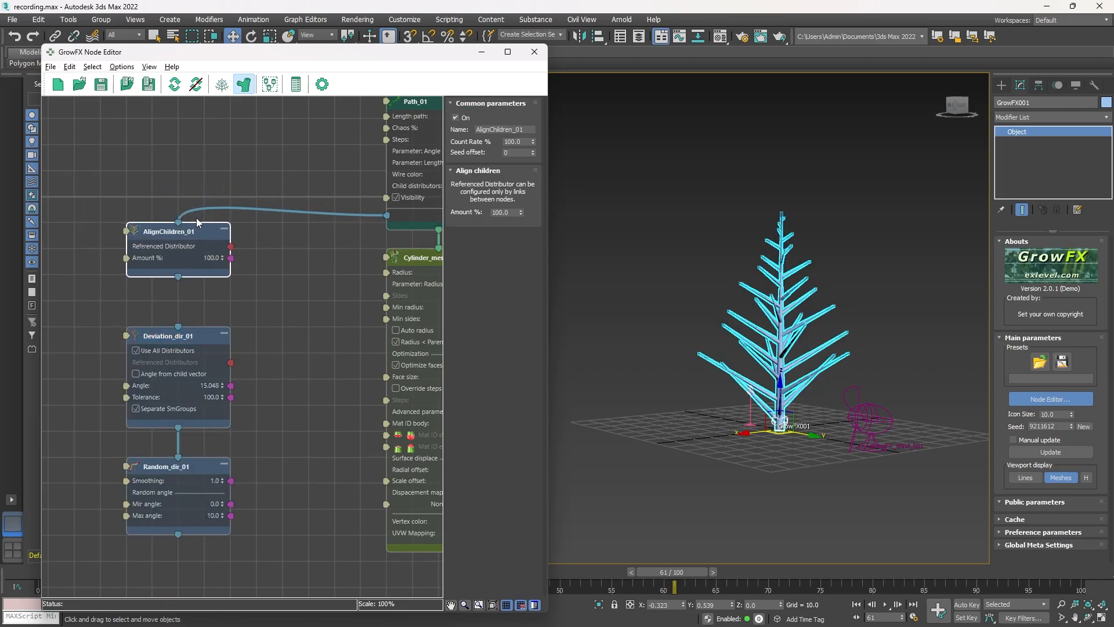
drag(184, 273, 180, 326)
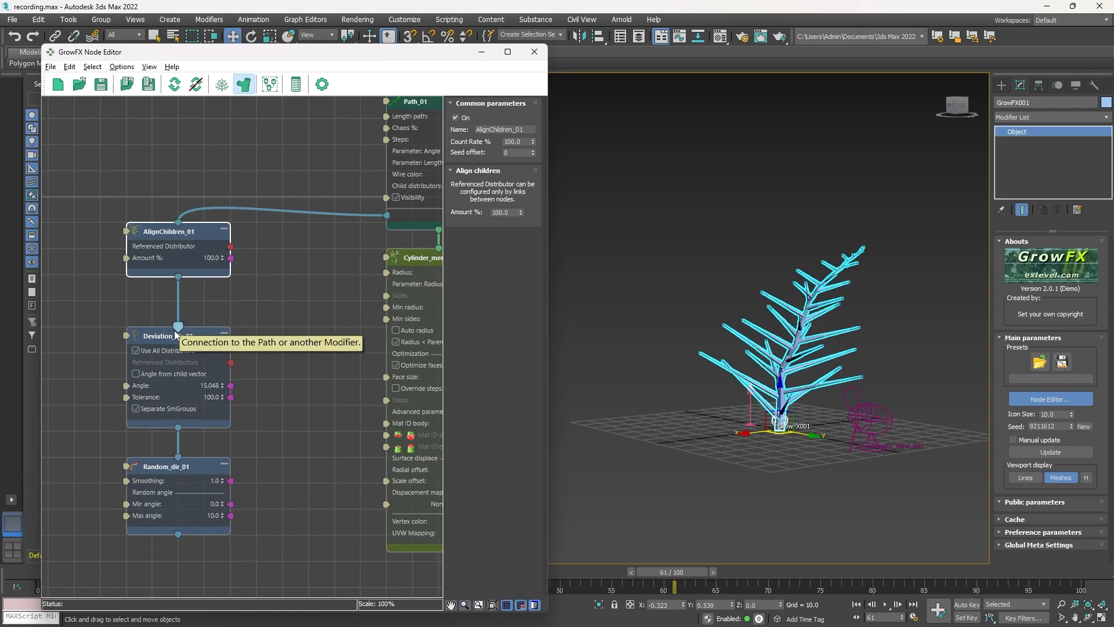
- Select the AlignChildren_01, Deviation_dir_01 and Random_dir_01 chain and move it lower beside Path_01
drag(68, 169, 147, 517)
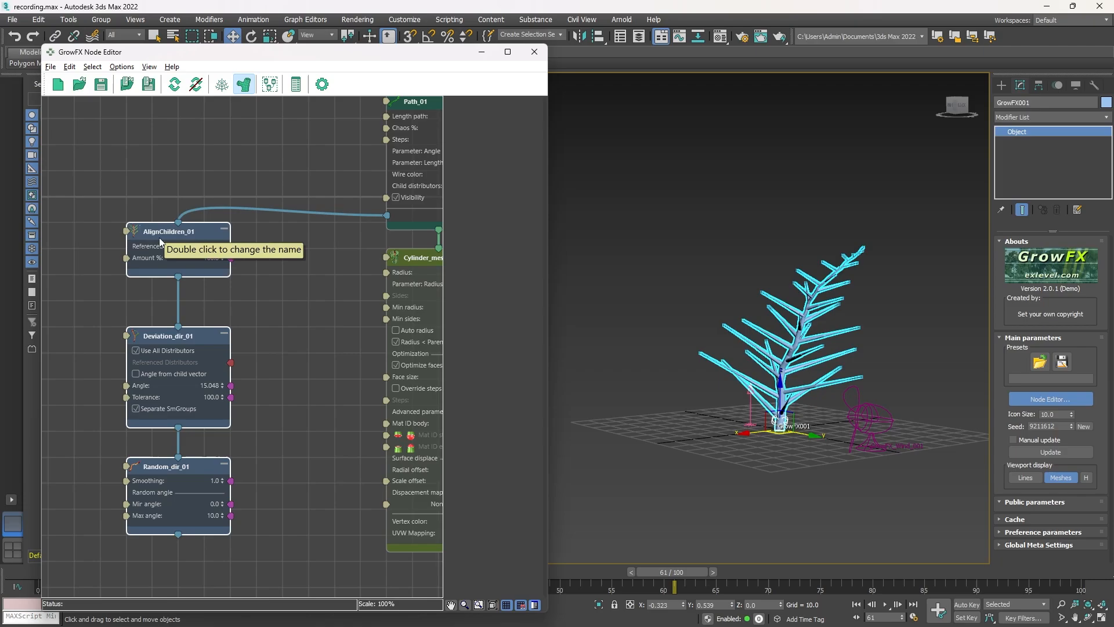
scroll(802, 377, up, 5)
alt+middle_drag(829, 372, 867, 371)
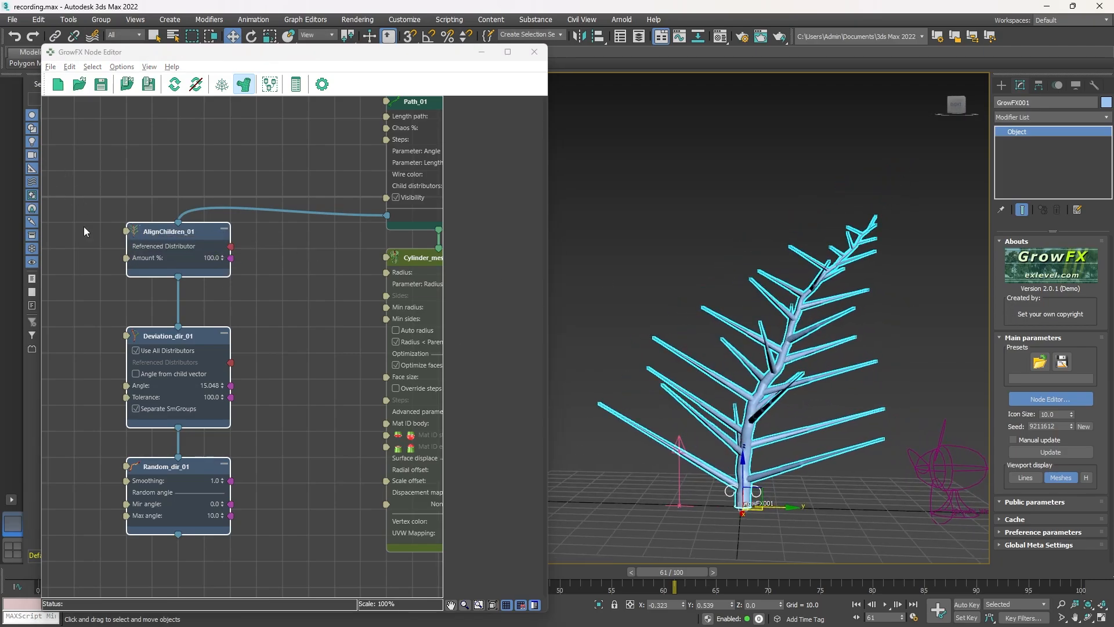
drag(175, 224, 201, 303)
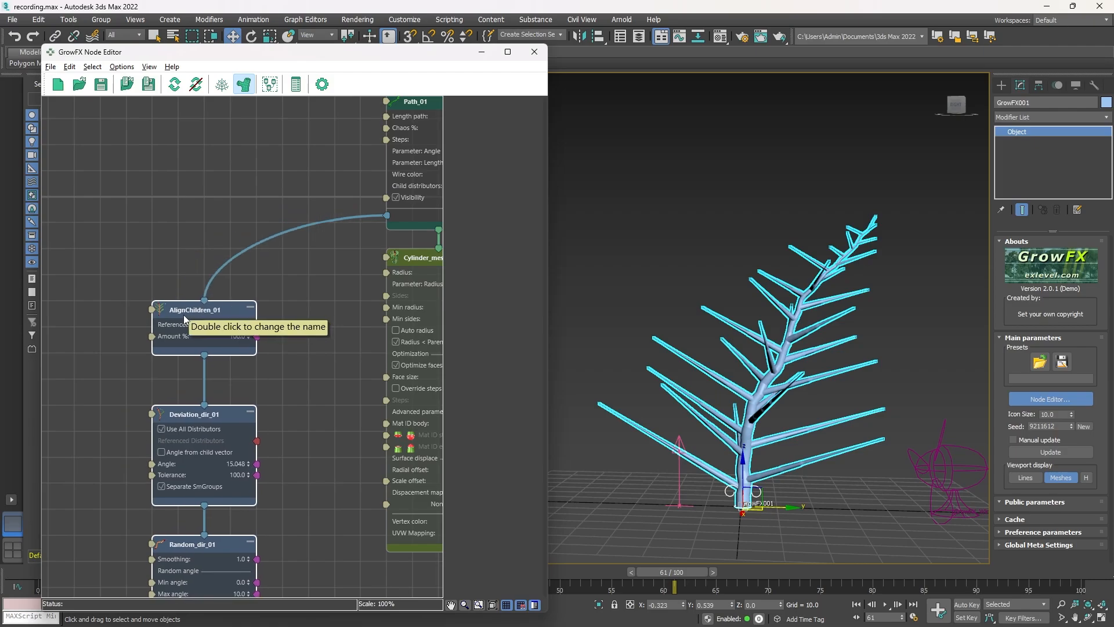
- Connect AlignChildren_01's Referenced Distributor to PathDistr_01, the distributor that creates Path_02
scroll(203, 302, down, 2)
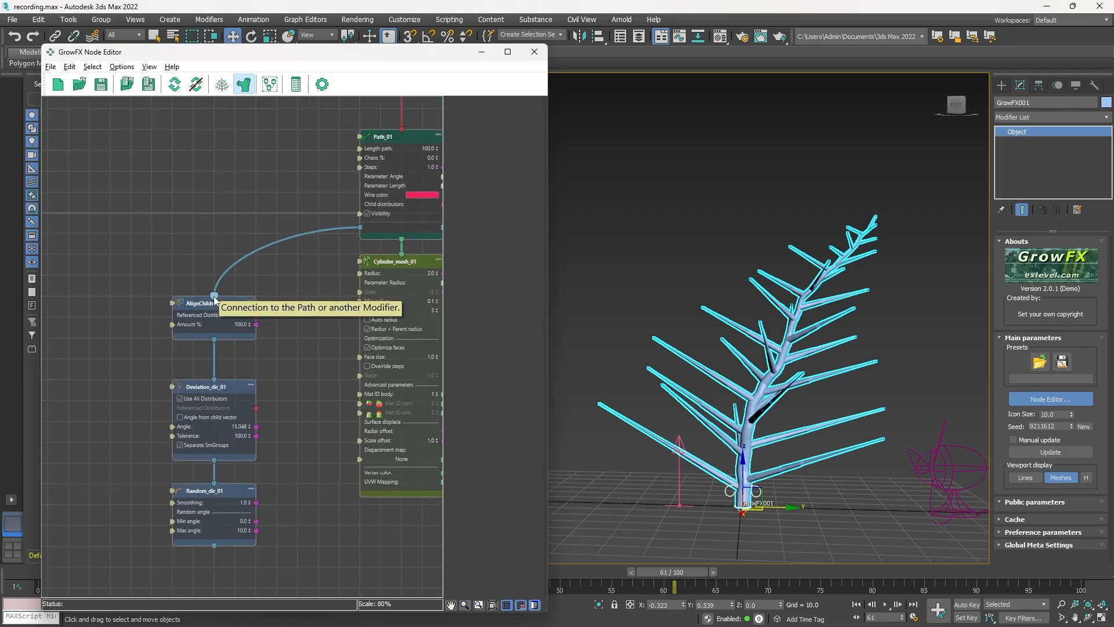
scroll(231, 287, down, 3)
scroll(231, 288, up, 9)
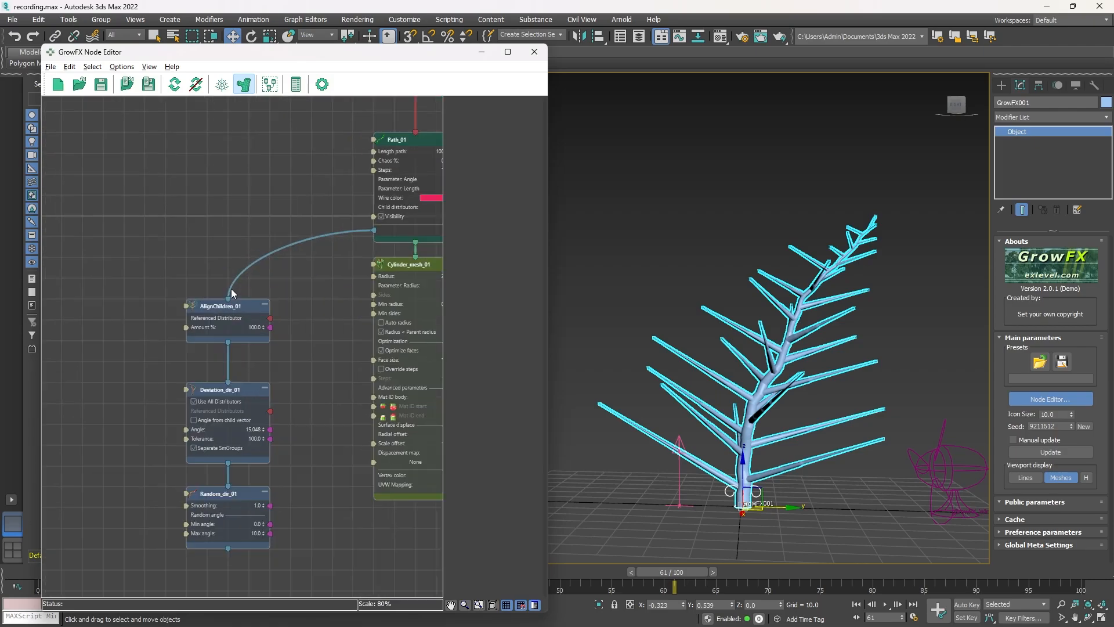
scroll(320, 350, down, 10)
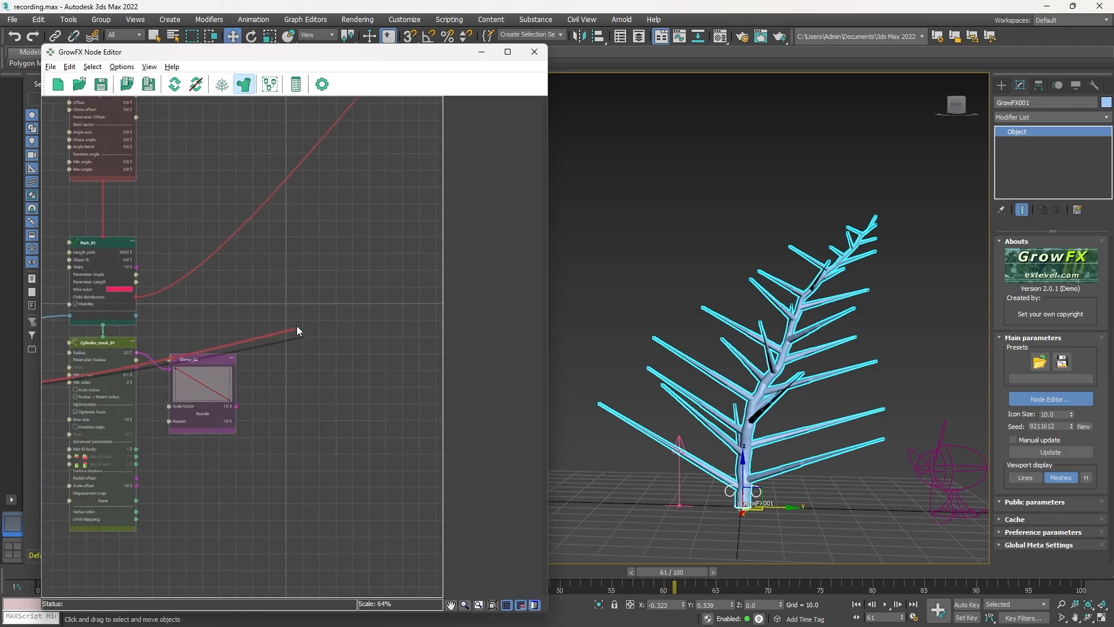
scroll(319, 294, up, 6)
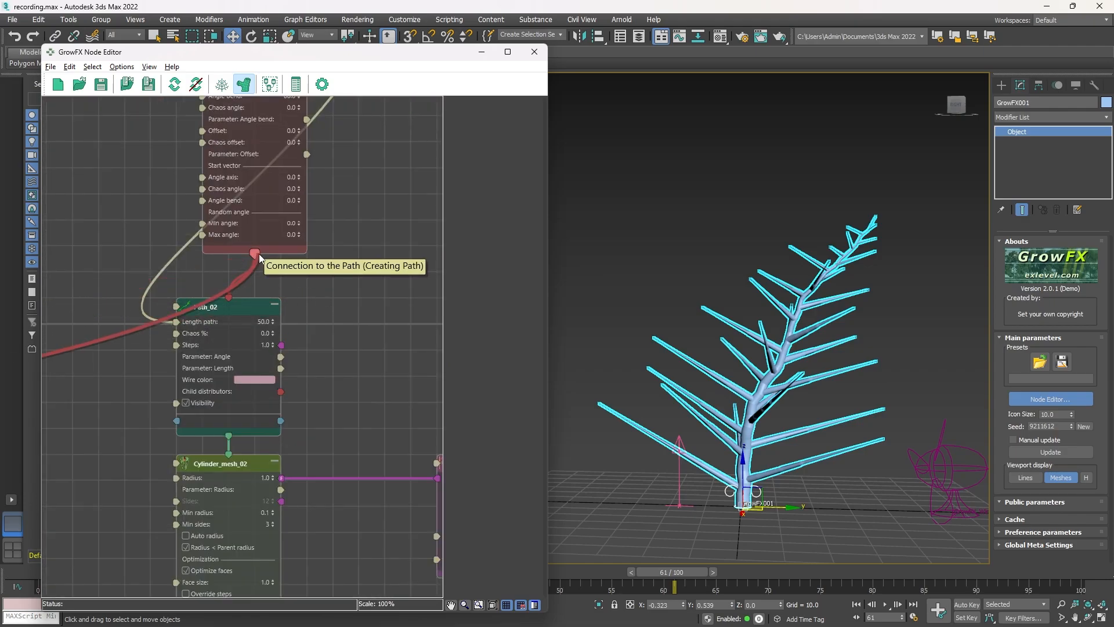
scroll(238, 232, down, 7)
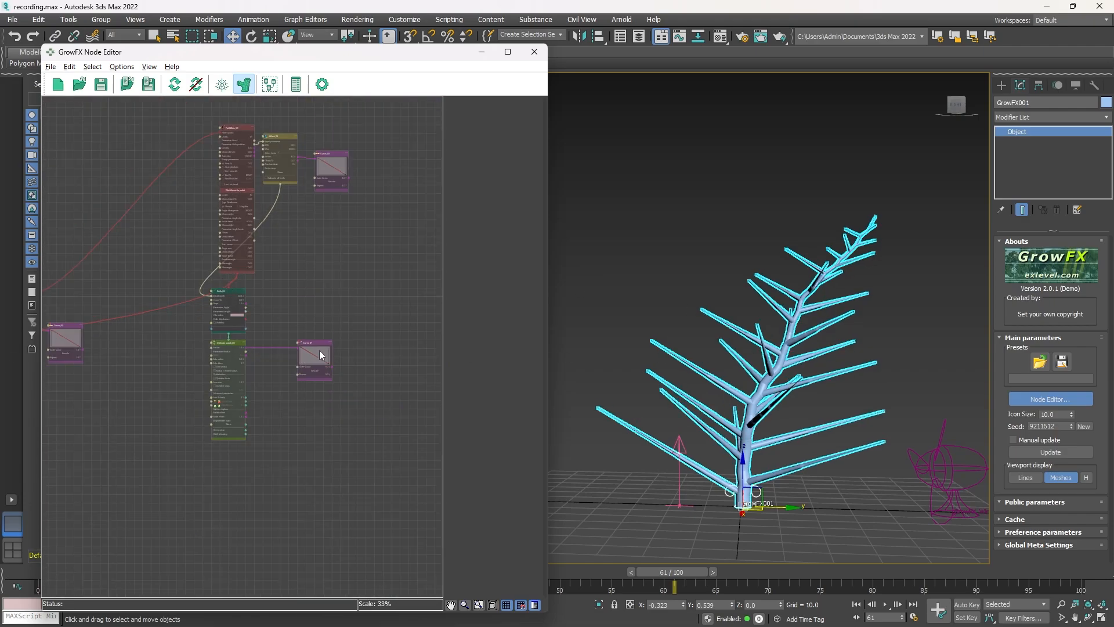
scroll(319, 350, up, 13)
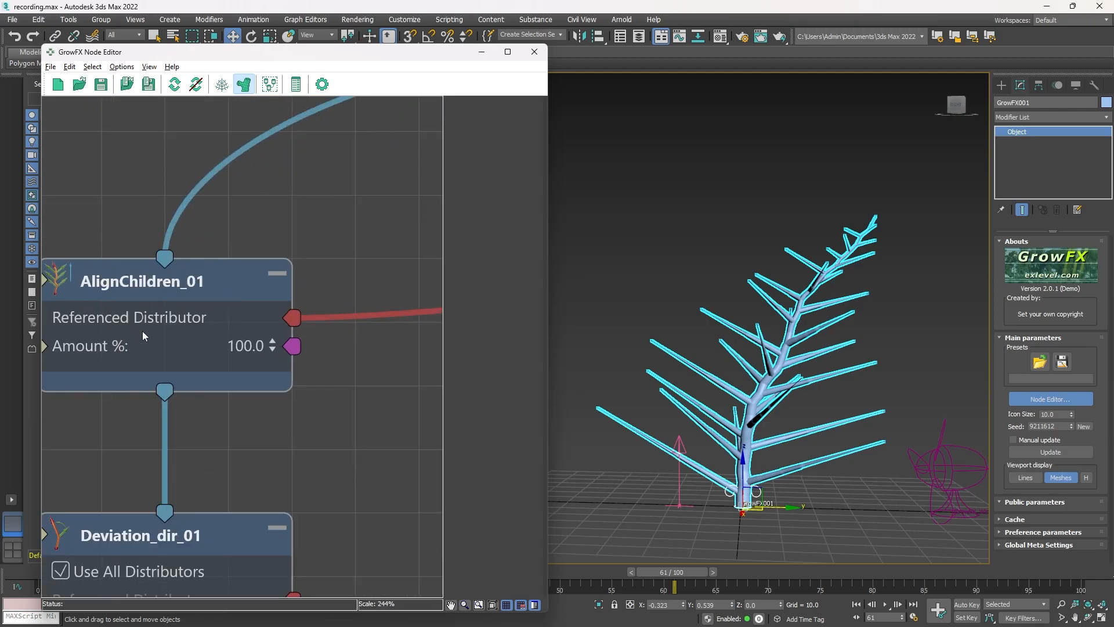
- Turn AlignChildren_01 off and back on to compare the branch directions along the bent trunk
scroll(155, 328, down, 10)
middle_drag(897, 388, 789, 421)
scroll(138, 317, up, 6)
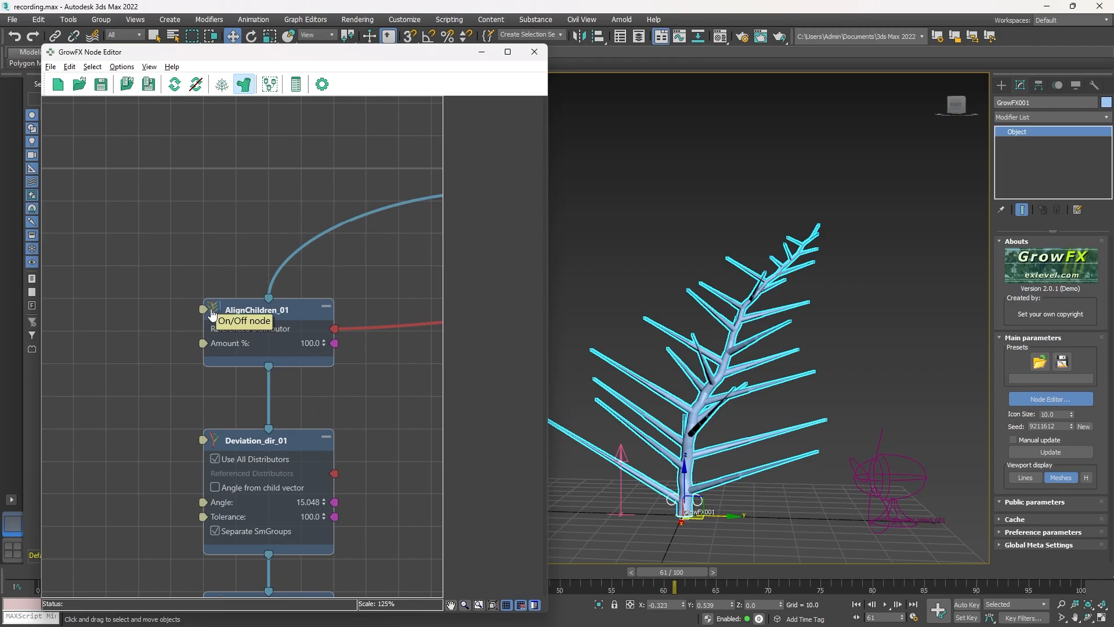
click(213, 312)
mouse_move(761, 351)
middle_down()
mouse_move(783, 327)
mouse_move(756, 342)
middle_up()
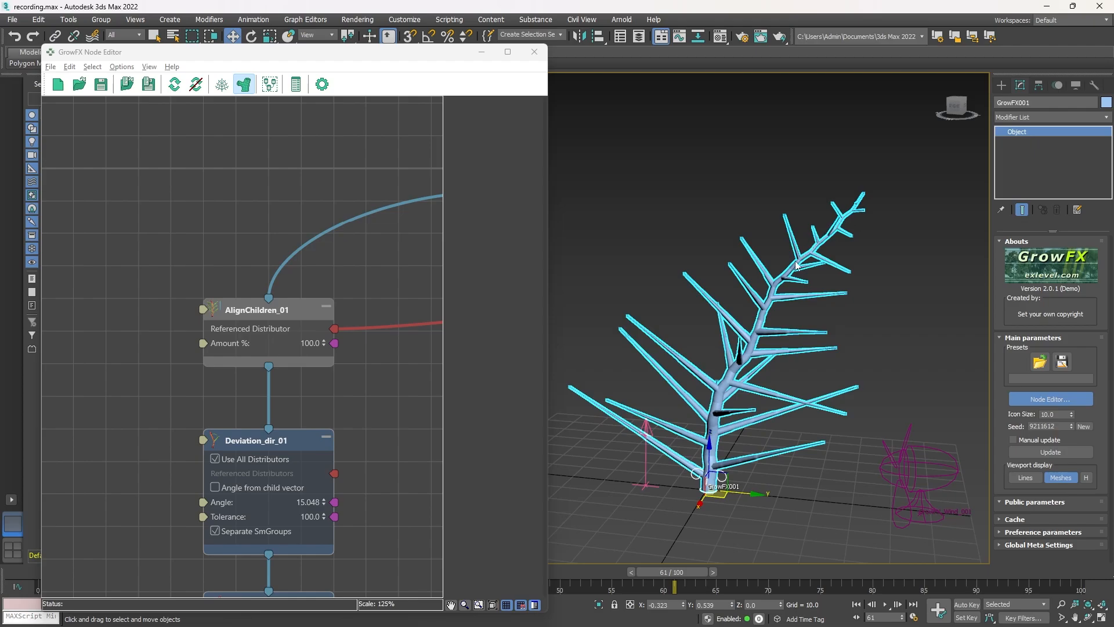
scroll(213, 318, up, 3)
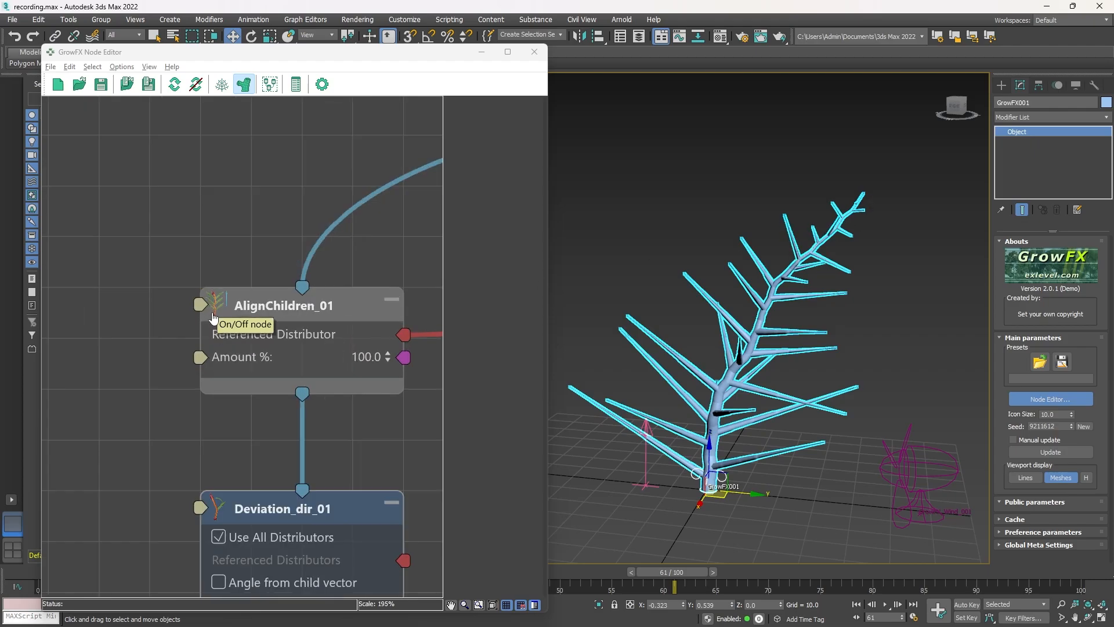
click(214, 306)
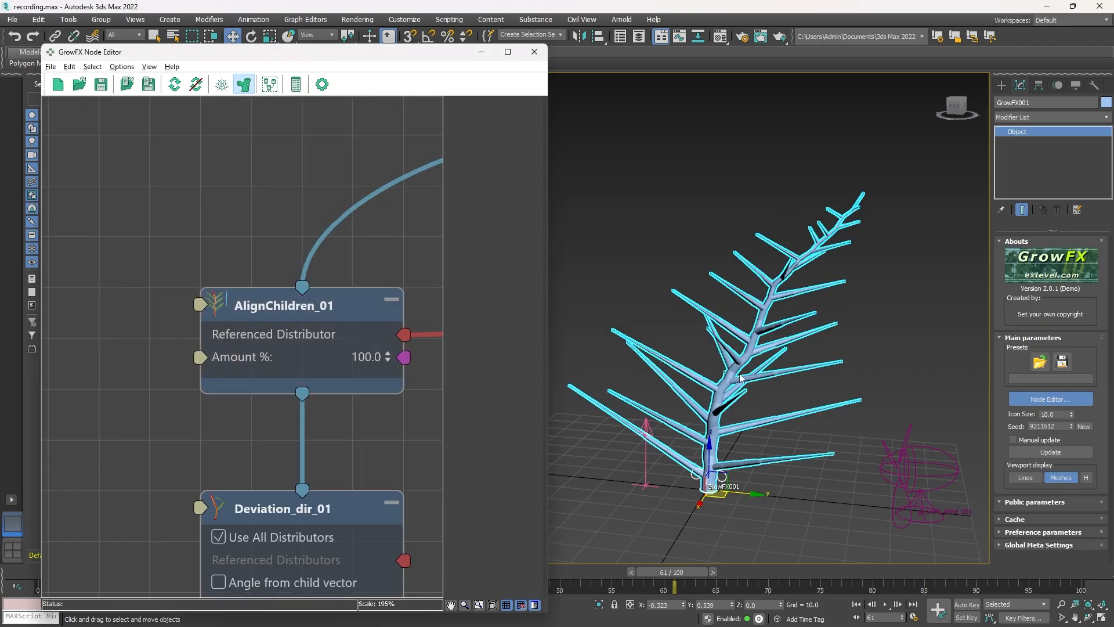
- Turn off the Deviation_dir_01 and Random_dir_01 modifiers
middle_drag(788, 321, 830, 354)
scroll(830, 372, down, 3)
scroll(299, 267, down, 5)
scroll(285, 356, up, 5)
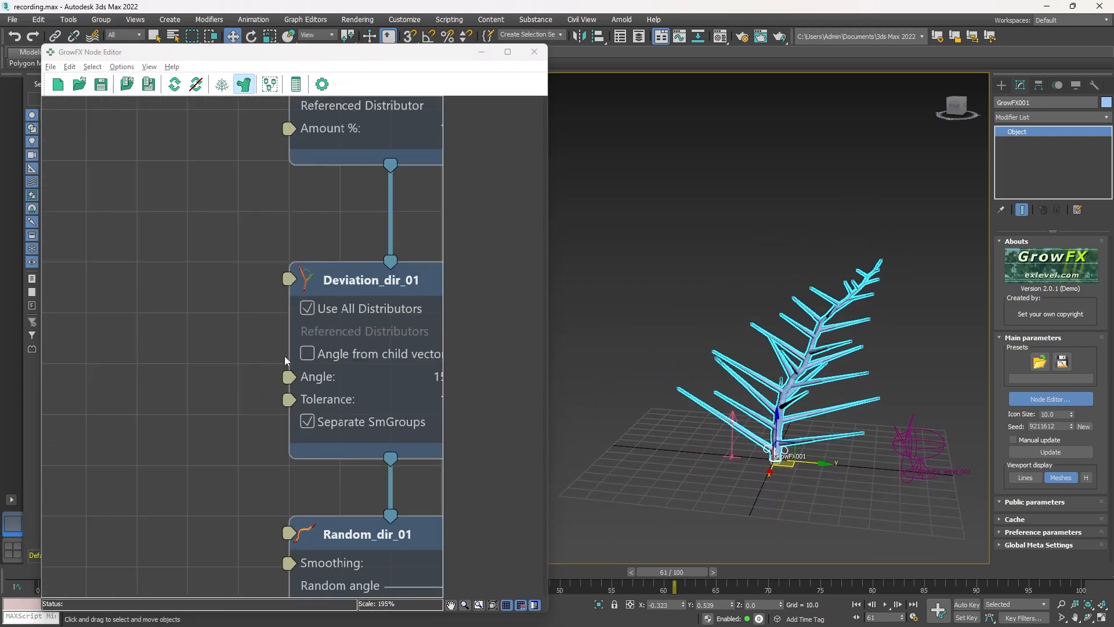
click(288, 279)
click(289, 533)
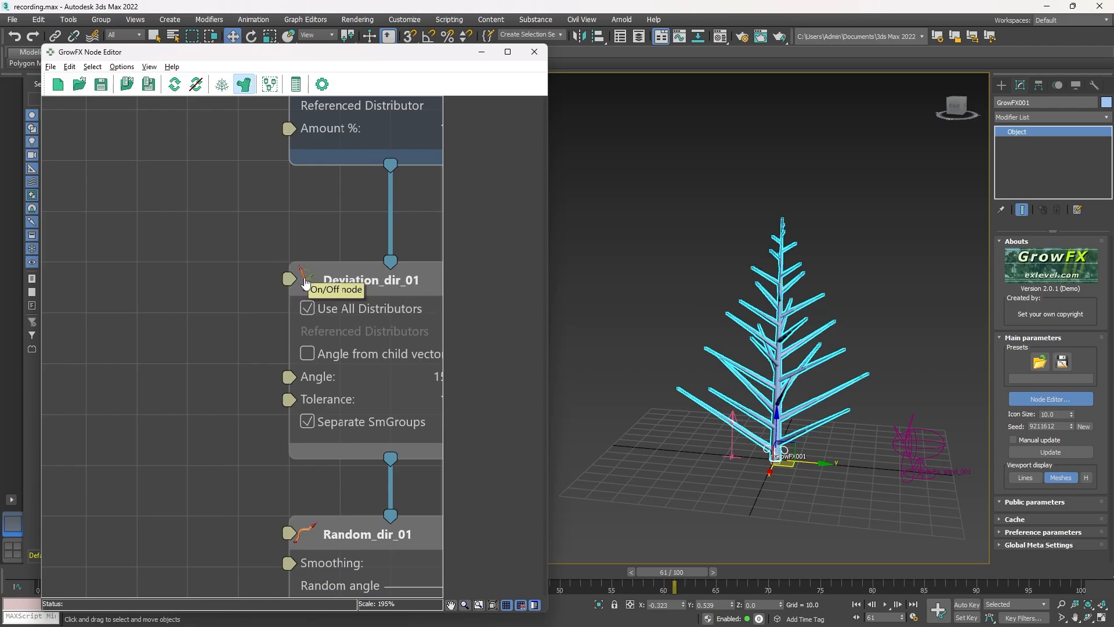
- Turn the Deviation_dir_01 and Random_dir_01 modifiers back on
scroll(315, 192, down, 1)
middle_drag(316, 194, 189, 255)
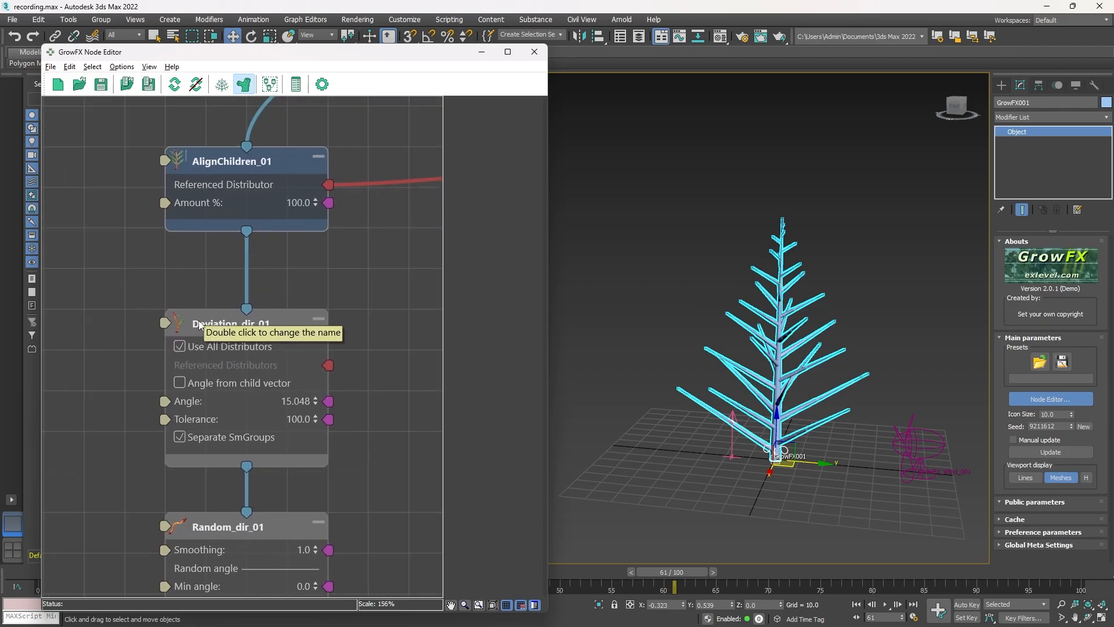
click(172, 322)
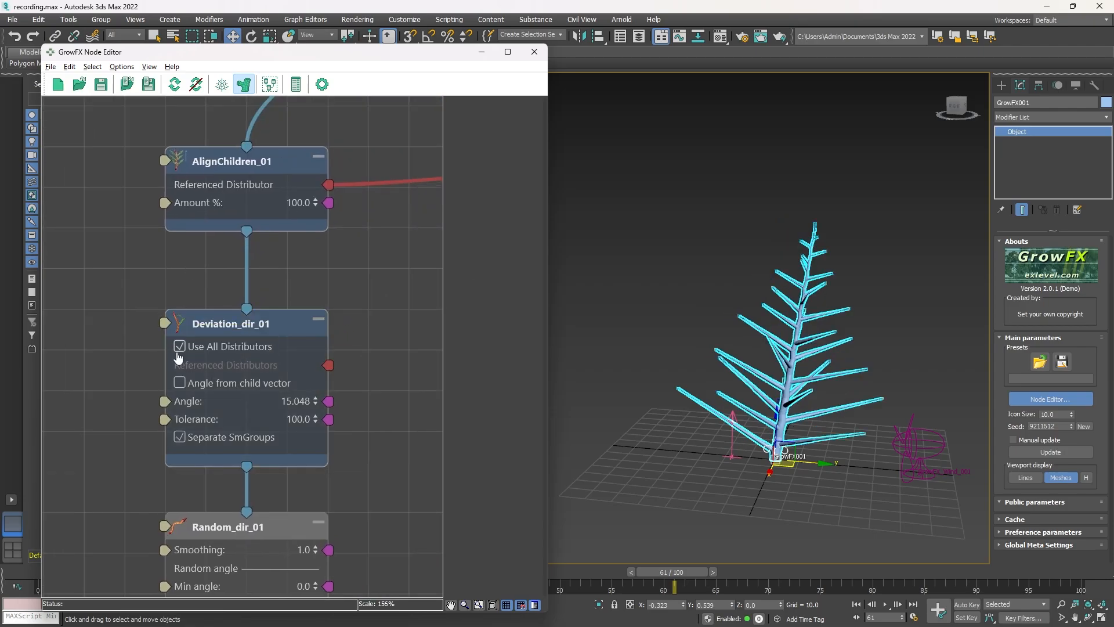
click(178, 528)
- Set the Smoothing of Random_dir_01 to 2.024
middle_drag(205, 458, 181, 274)
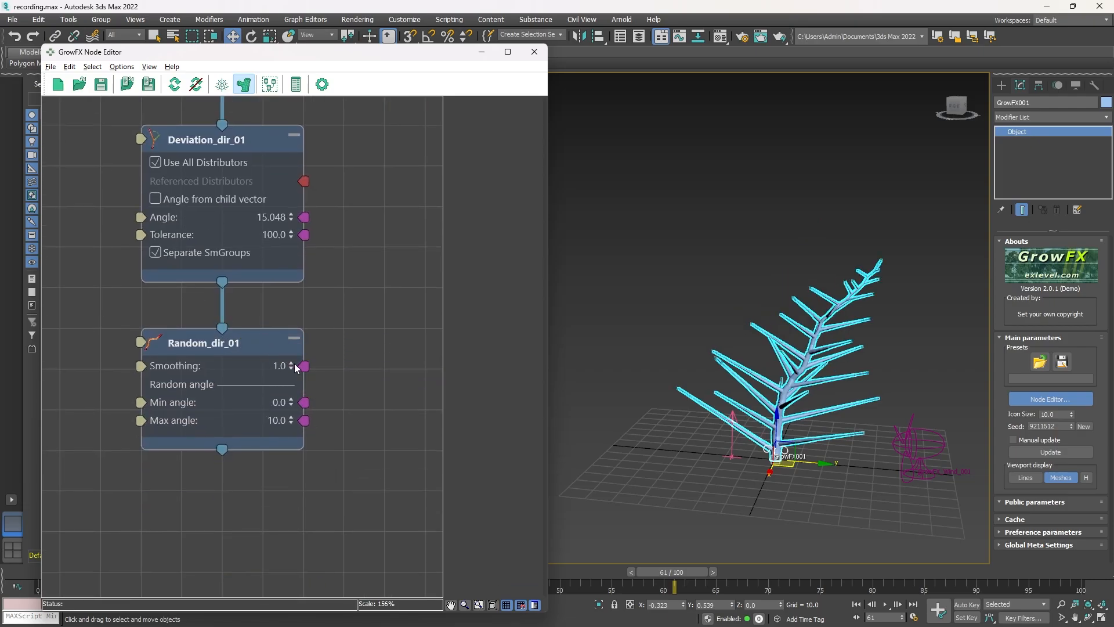
drag(291, 367, 287, 328)
scroll(309, 200, down, 4)
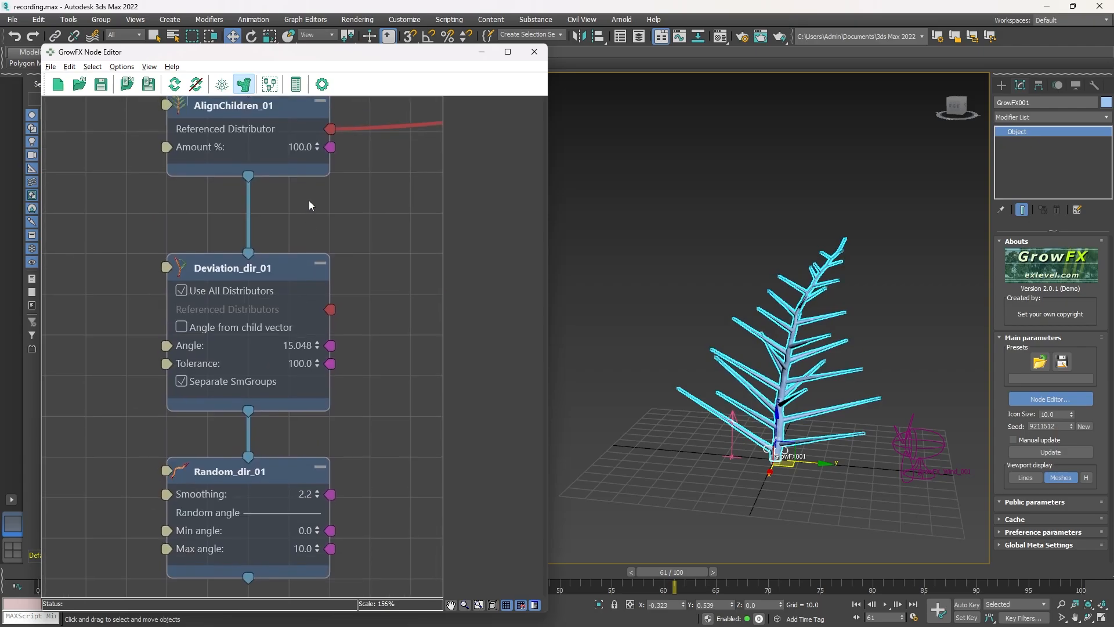
scroll(286, 379, up, 3)
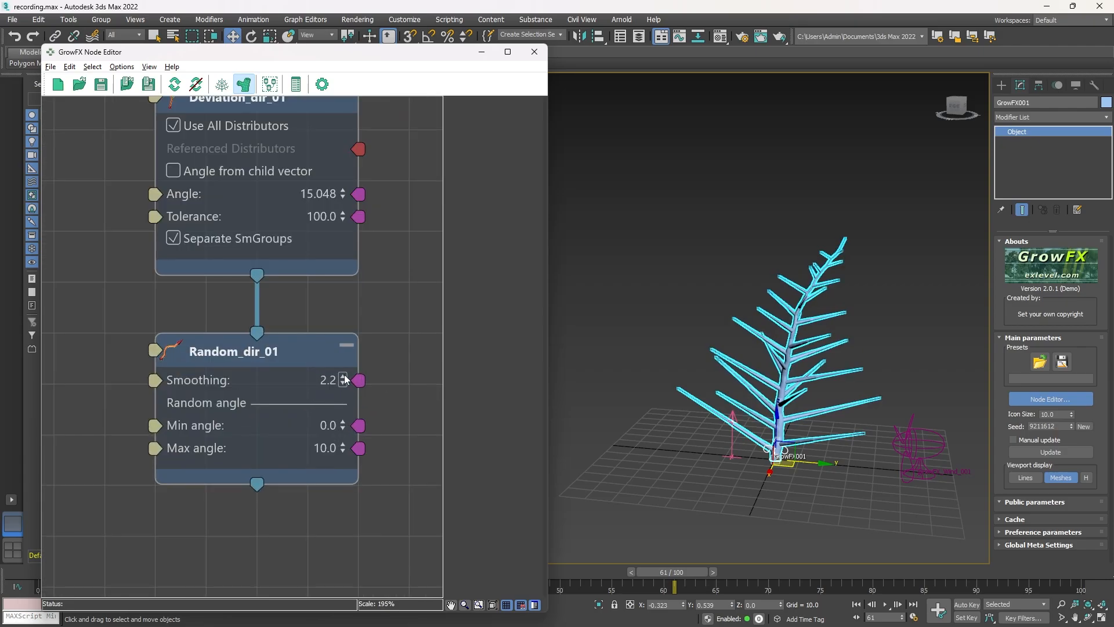
mouse_move(344, 378)
mouse_down()
mouse_move(342, 357)
mouse_move(342, 383)
mouse_up()
scroll(174, 296, down, 10)
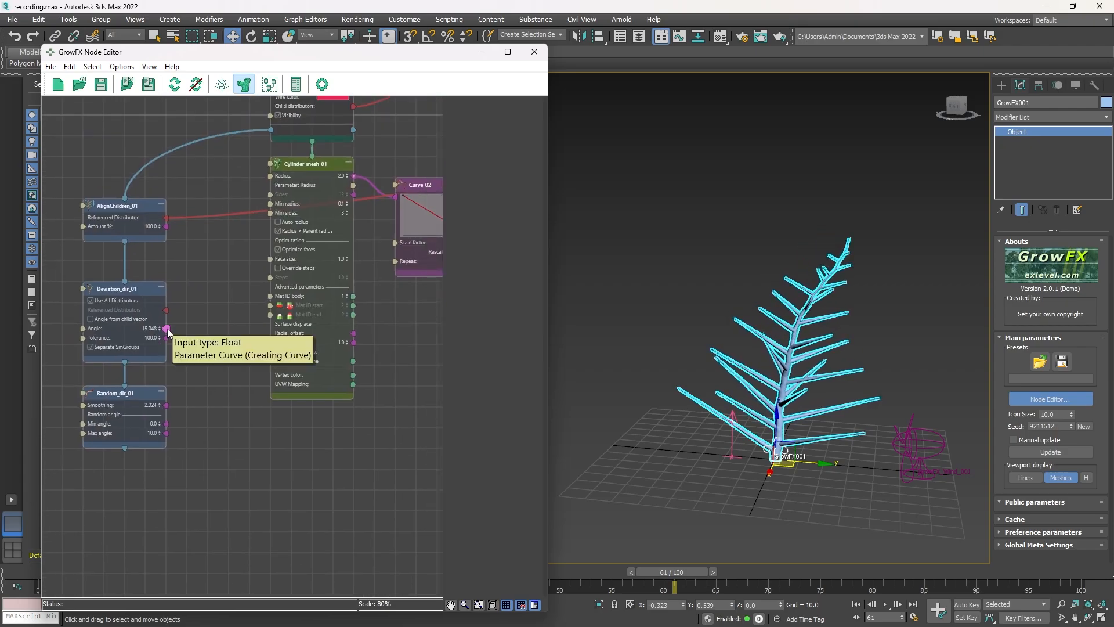
- Examine how the AlignChildren_01, Deviation_dir_01 and Random_dir_01 chain links to Path_01 and to the distributor of Path_02
scroll(211, 213, up, 3)
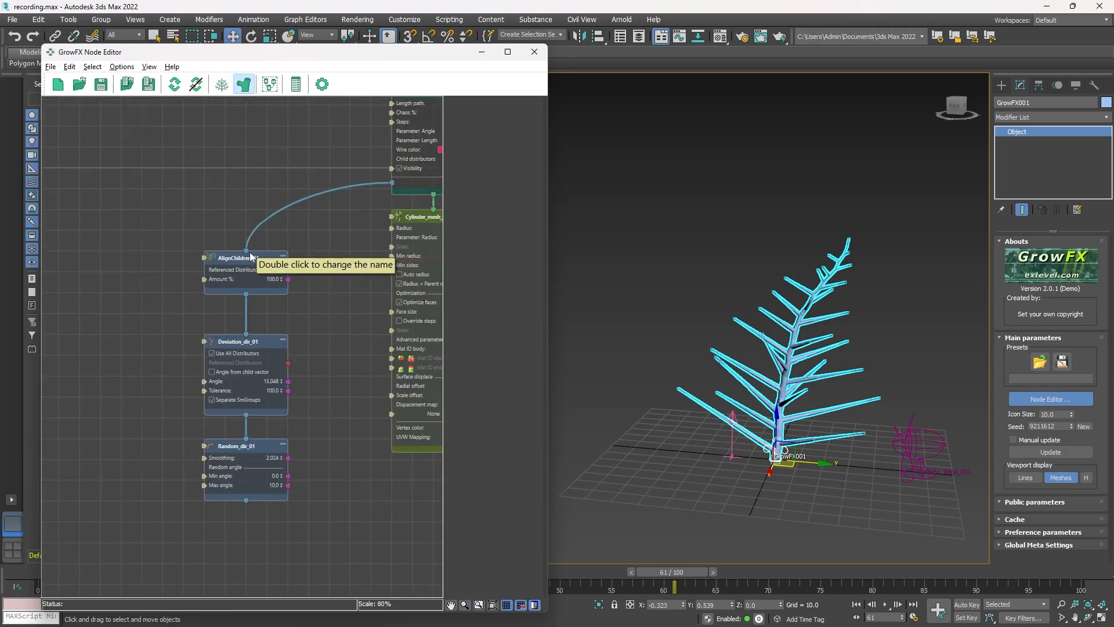
scroll(249, 252, up, 4)
scroll(250, 232, down, 4)
scroll(240, 252, up, 3)
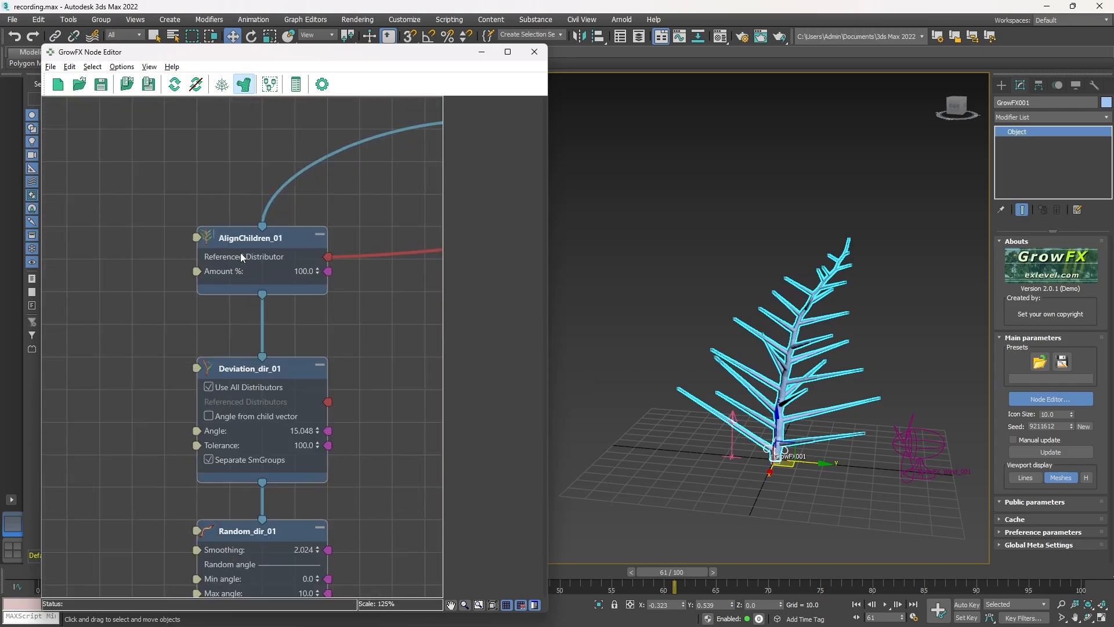
click(297, 237)
scroll(236, 218, down, 6)
scroll(162, 252, up, 4)
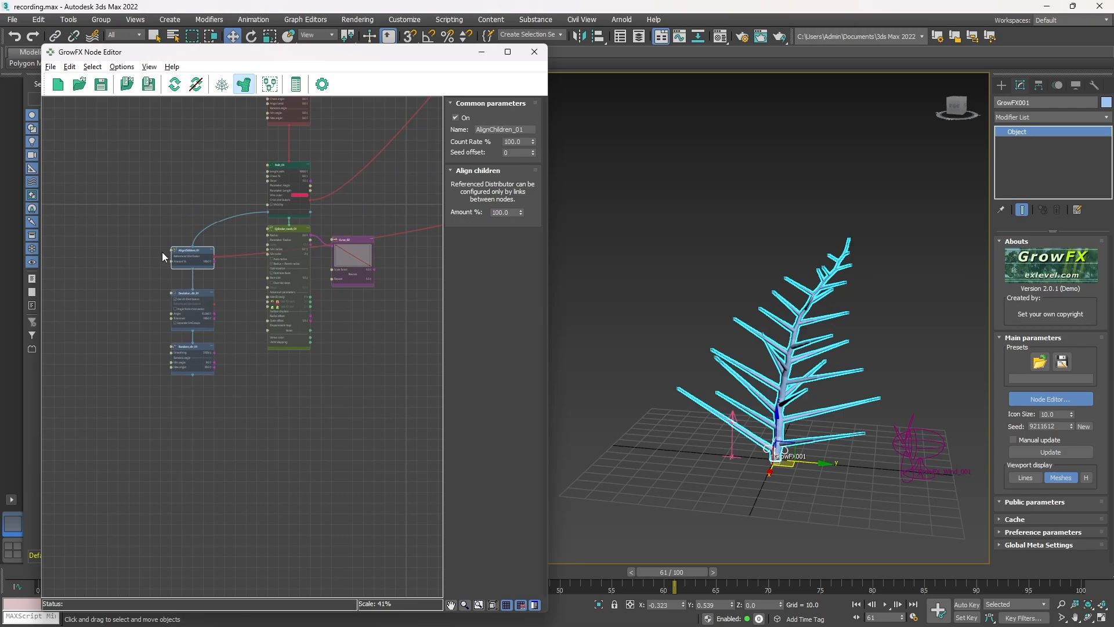
scroll(176, 262, up, 3)
scroll(290, 253, down, 11)
scroll(391, 256, up, 5)
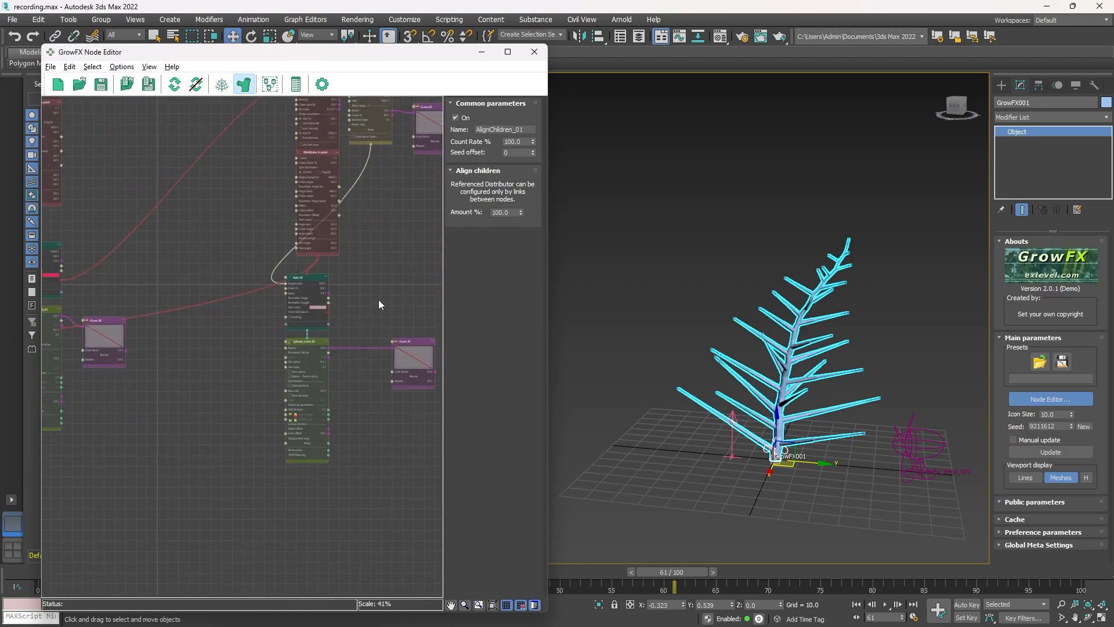
scroll(320, 275, up, 4)
middle_drag(341, 278, 346, 295)
scroll(347, 296, down, 8)
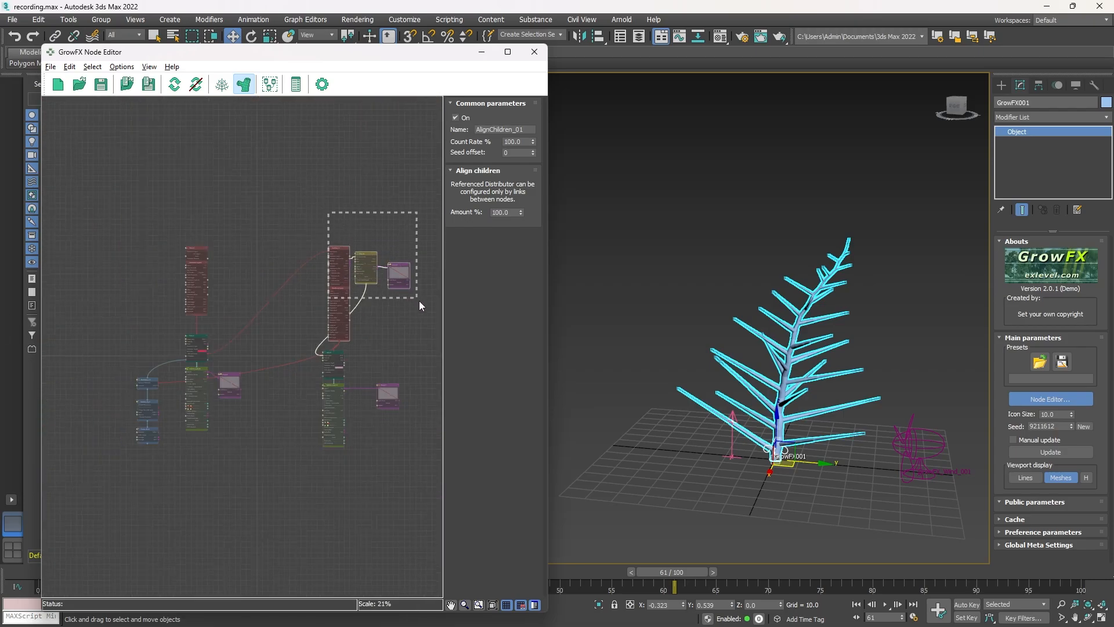
drag(419, 301, 417, 299)
scroll(252, 269, up, 5)
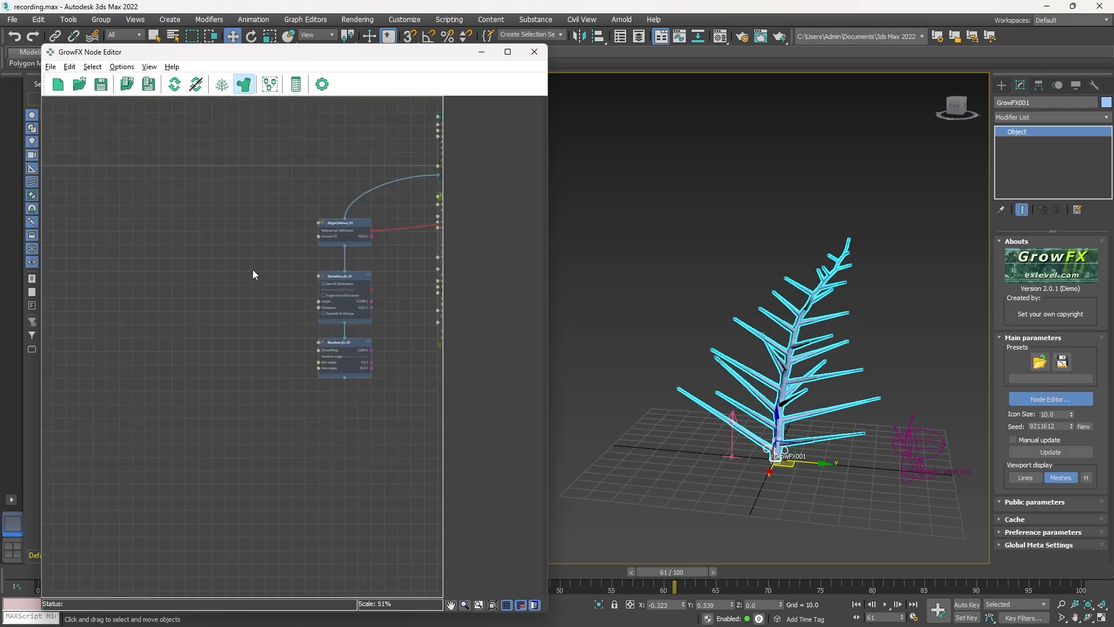
middle_drag(252, 269, 58, 273)
scroll(276, 297, down, 4)
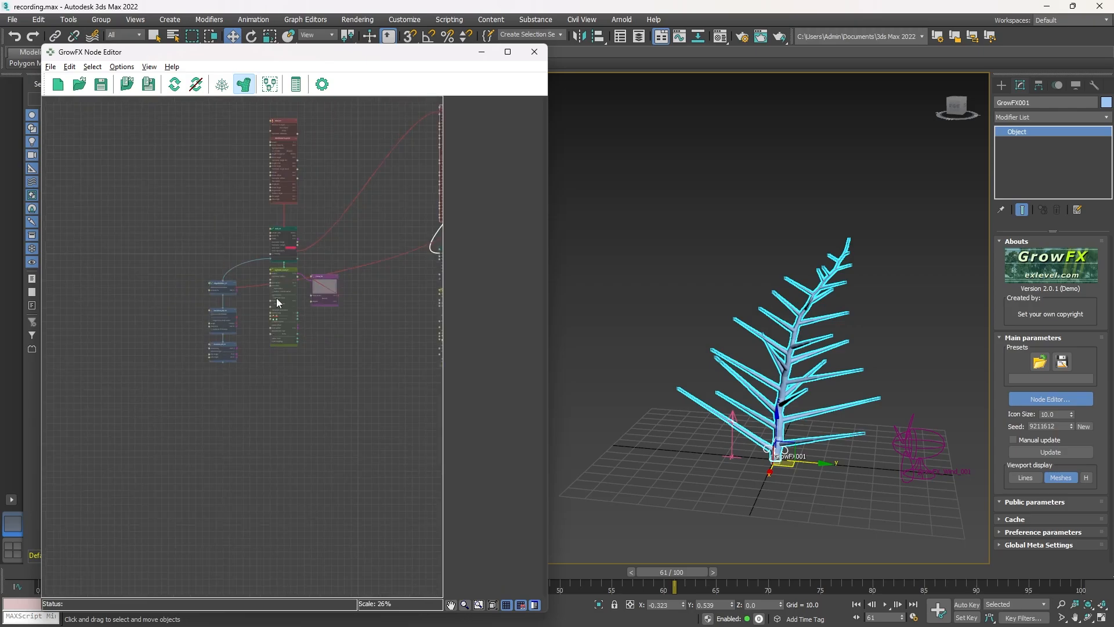
middle_drag(276, 297, 324, 267)
scroll(152, 314, up, 4)
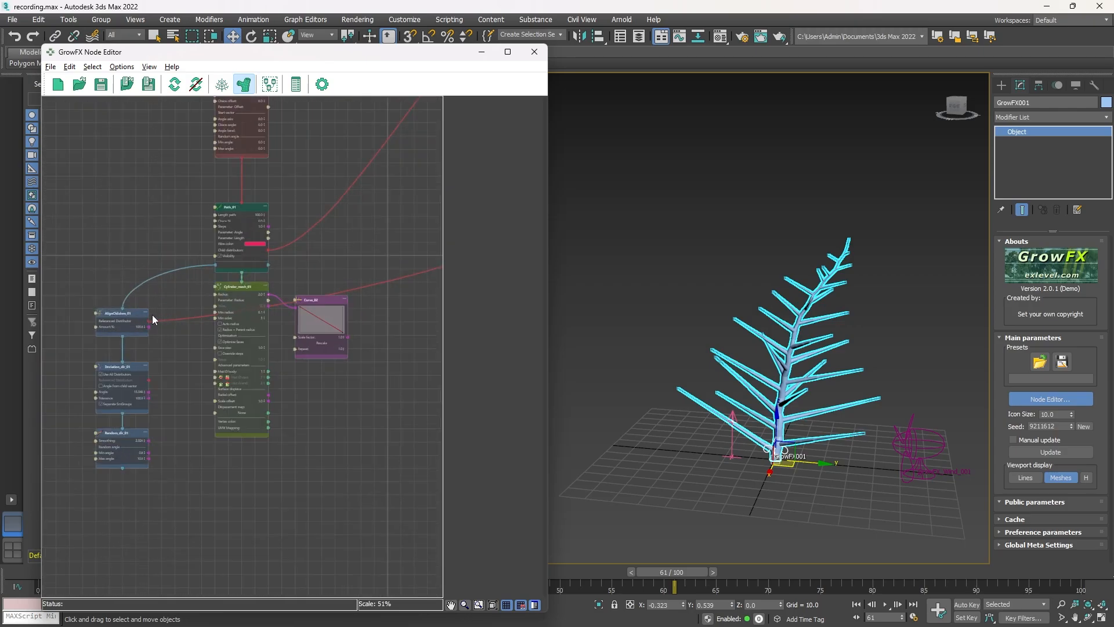
middle_drag(178, 374, 291, 309)
scroll(226, 420, up, 2)
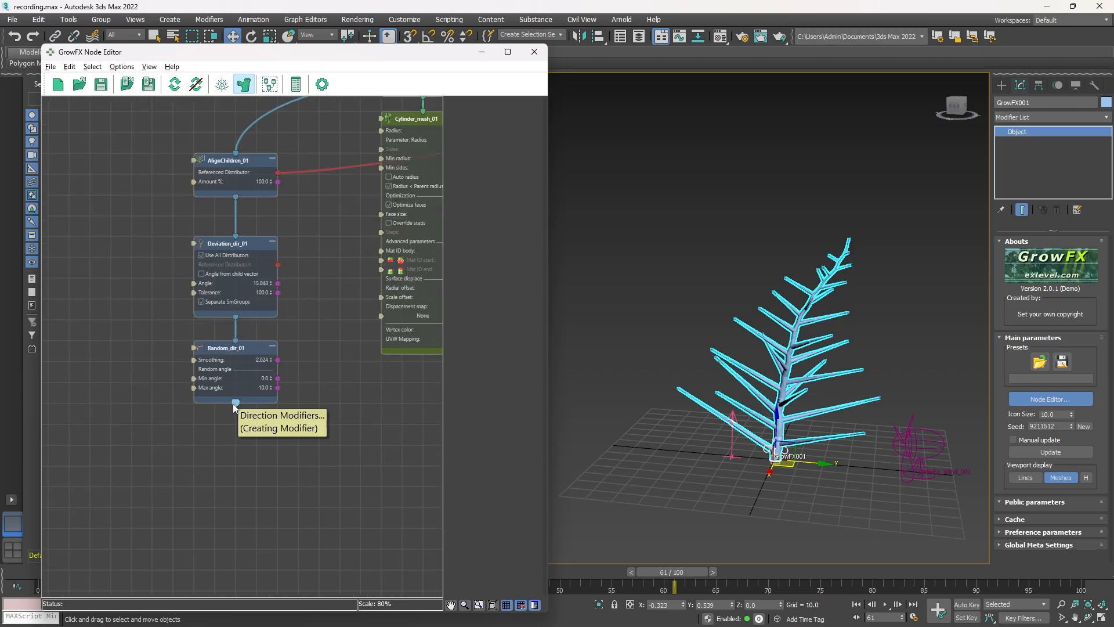
- Add a Radial direction modifier to Path_02 so that it bends the branches
drag(236, 402, 244, 429)
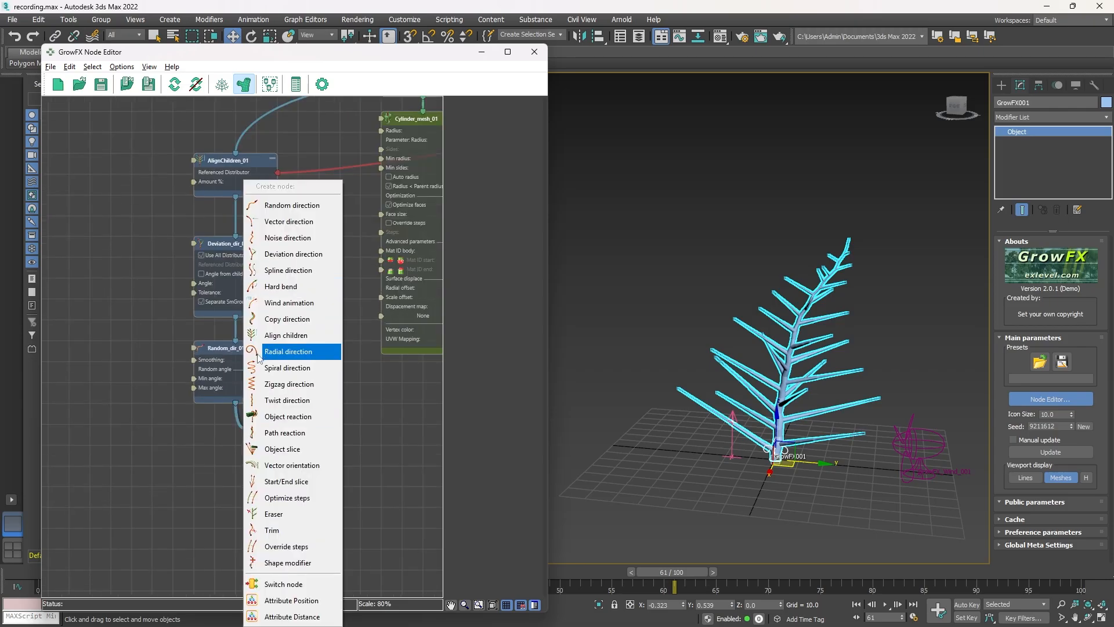
click(365, 249)
scroll(364, 283, down, 4)
middle_drag(364, 283, 208, 307)
scroll(225, 318, up, 3)
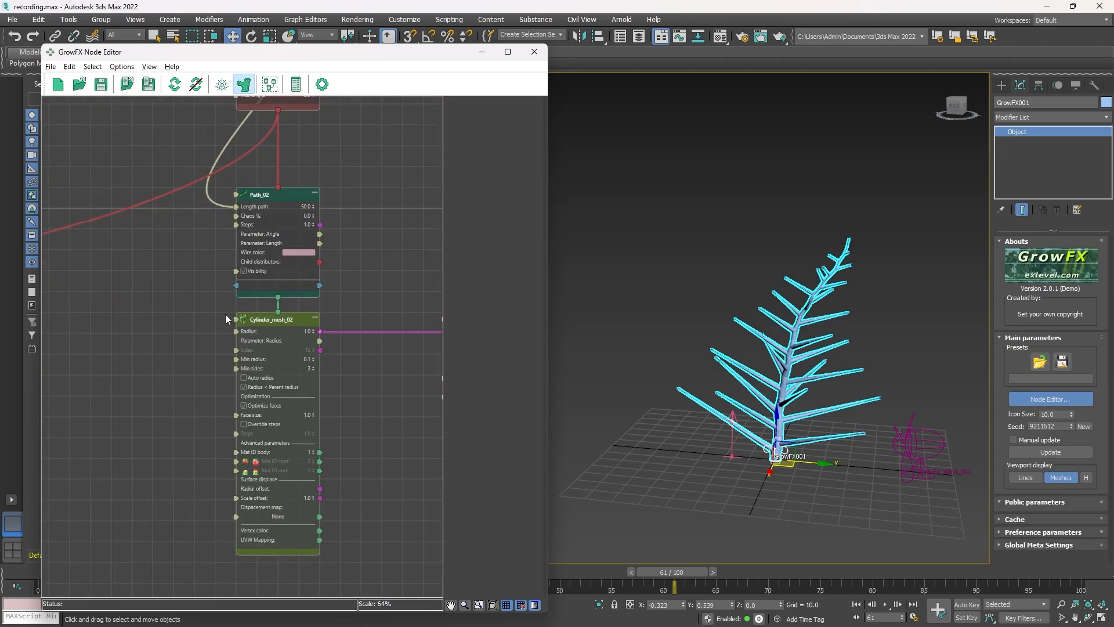
drag(236, 287, 145, 294)
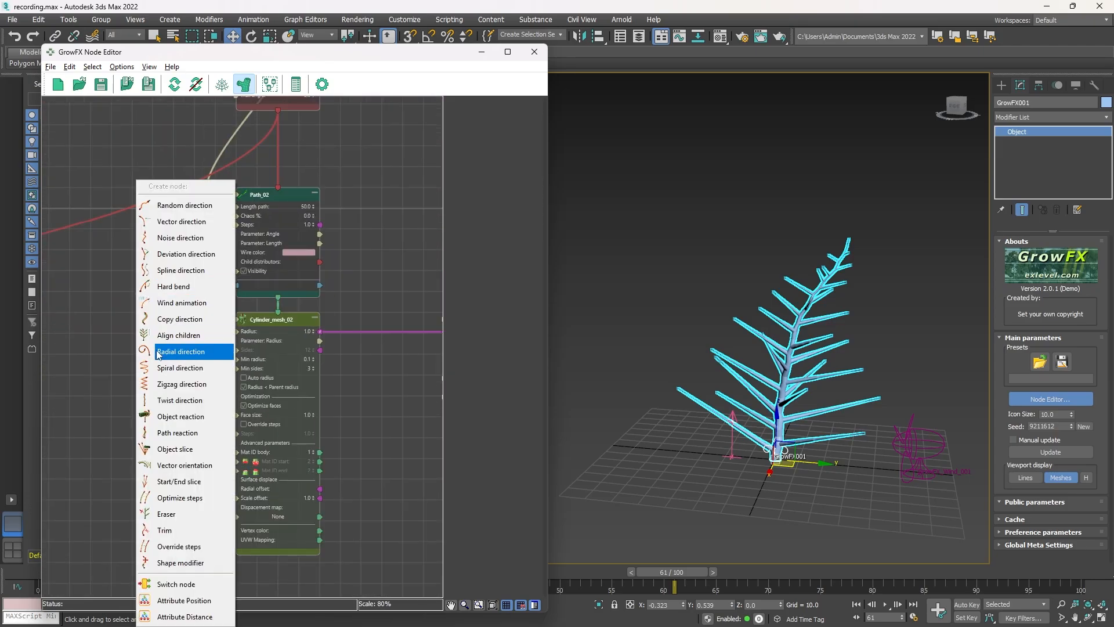
click(187, 352)
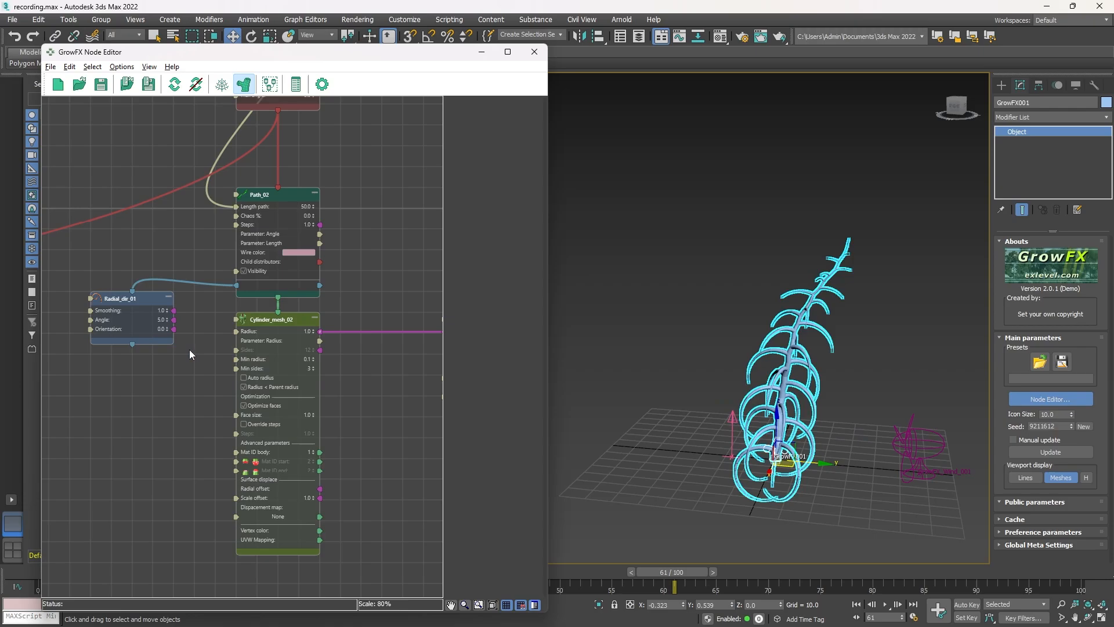
- Raise the Smoothing of Radial_dir_01 to 2.55 and on to 10.684 to loosen the branch curls
scroll(880, 288, up, 10)
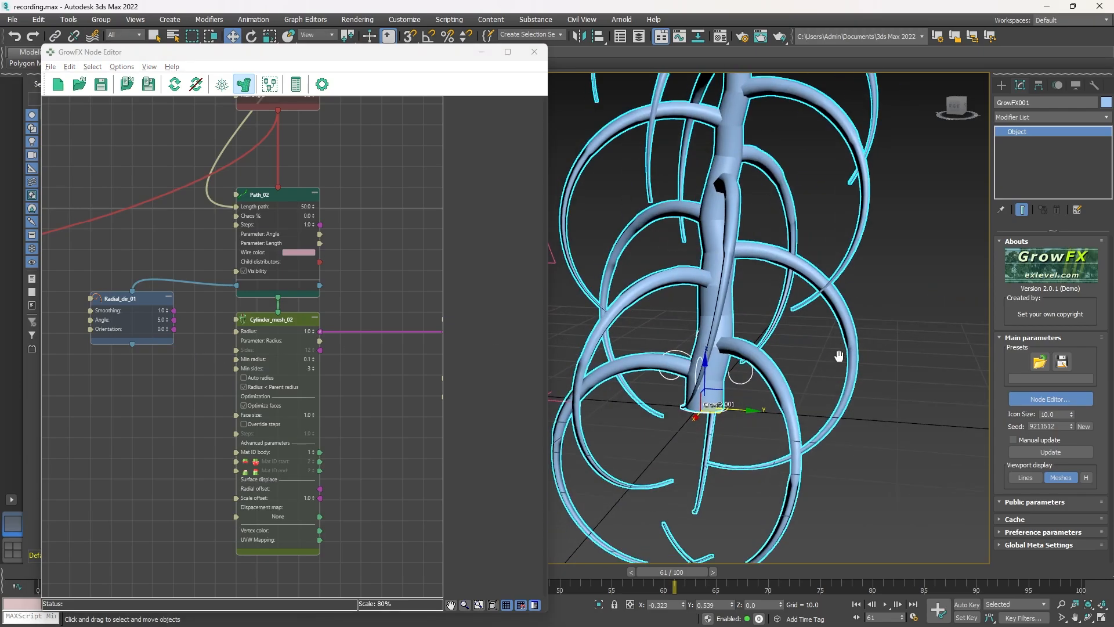
scroll(148, 340, up, 8)
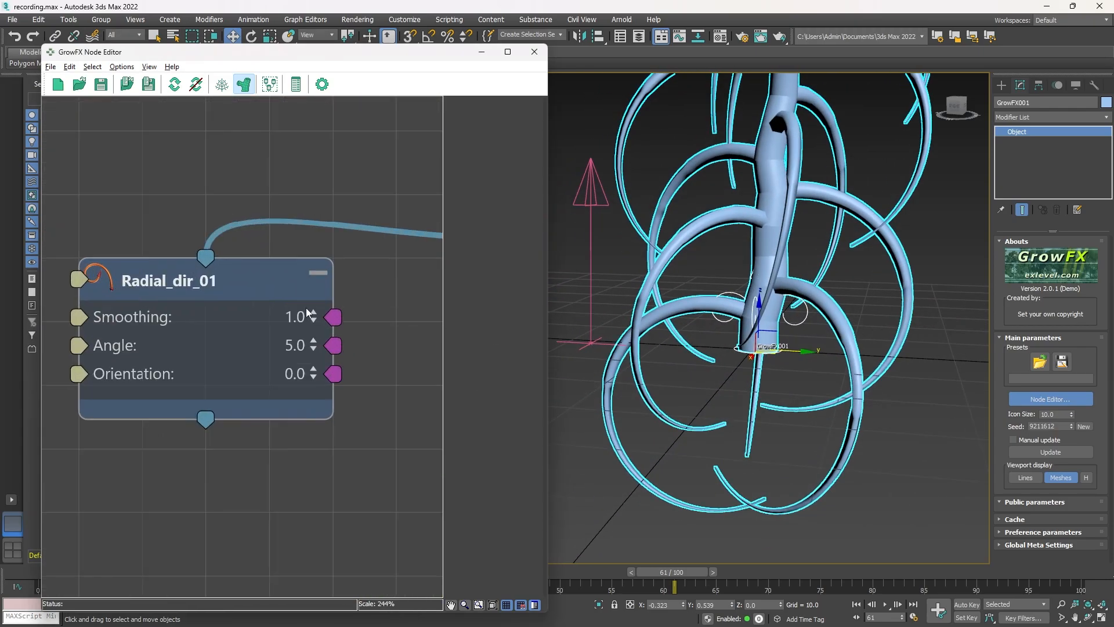
drag(313, 316, 323, 198)
click(309, 286)
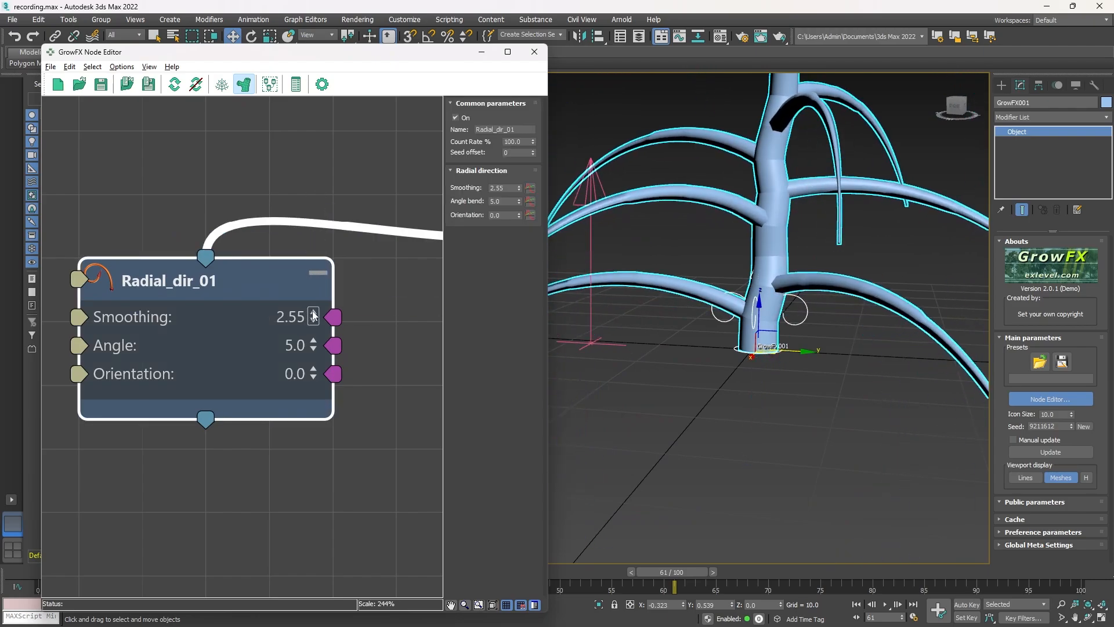
drag(312, 311, 298, 134)
- Try Smoothing values of 26.178, 100 and 200 on Radial_dir_01
scroll(298, 232, down, 2)
scroll(769, 404, down, 5)
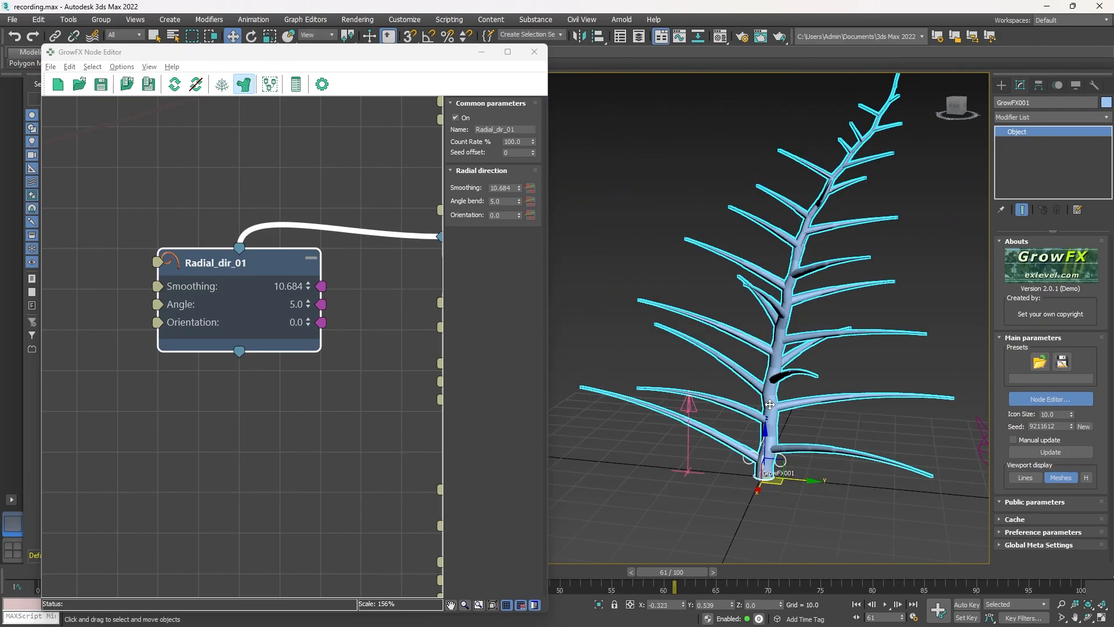
middle_drag(769, 404, 753, 349)
drag(308, 286, 305, 261)
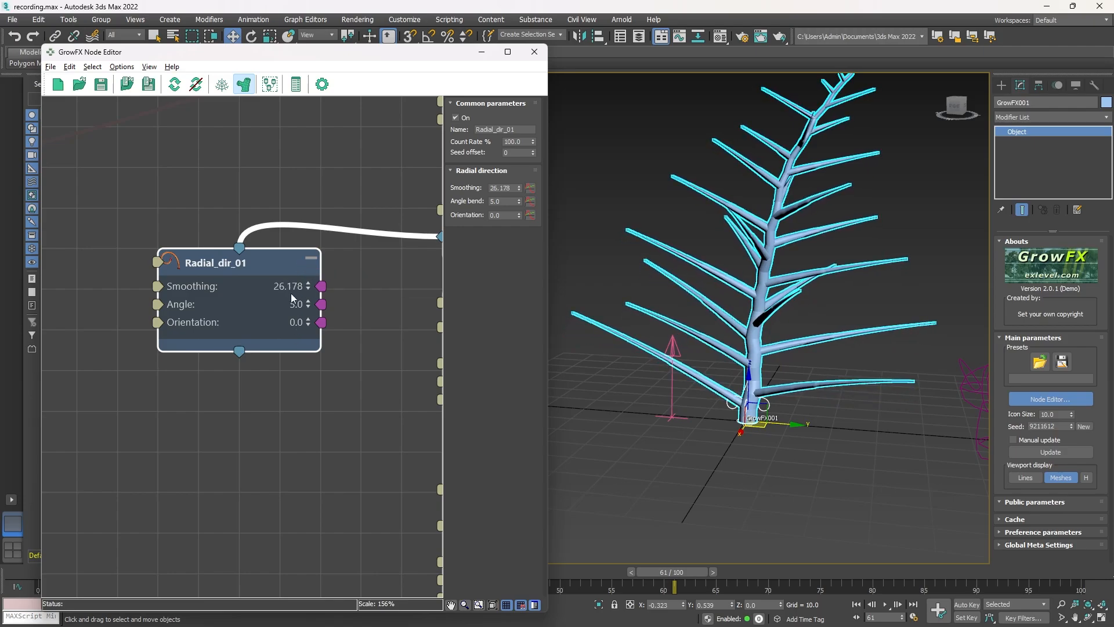
double_click(292, 286)
text(100)
key(Return)
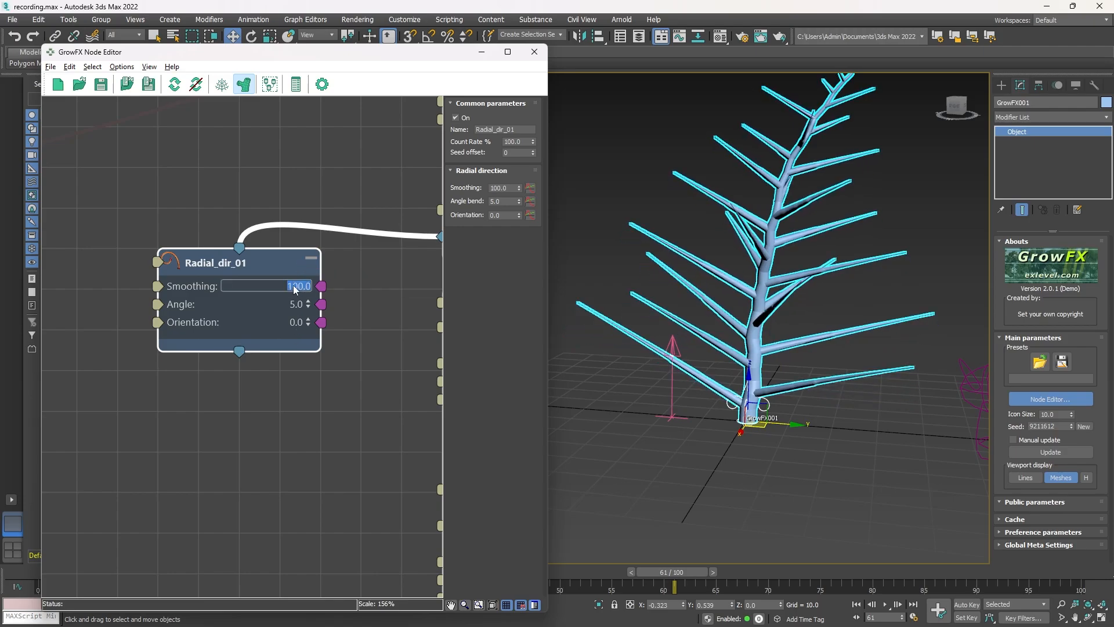
text(200)
key(Return)
- Try the minimum Smoothing of 0.001 on Radial_dir_01, and return Smoothing to 1.0
double_click(293, 284)
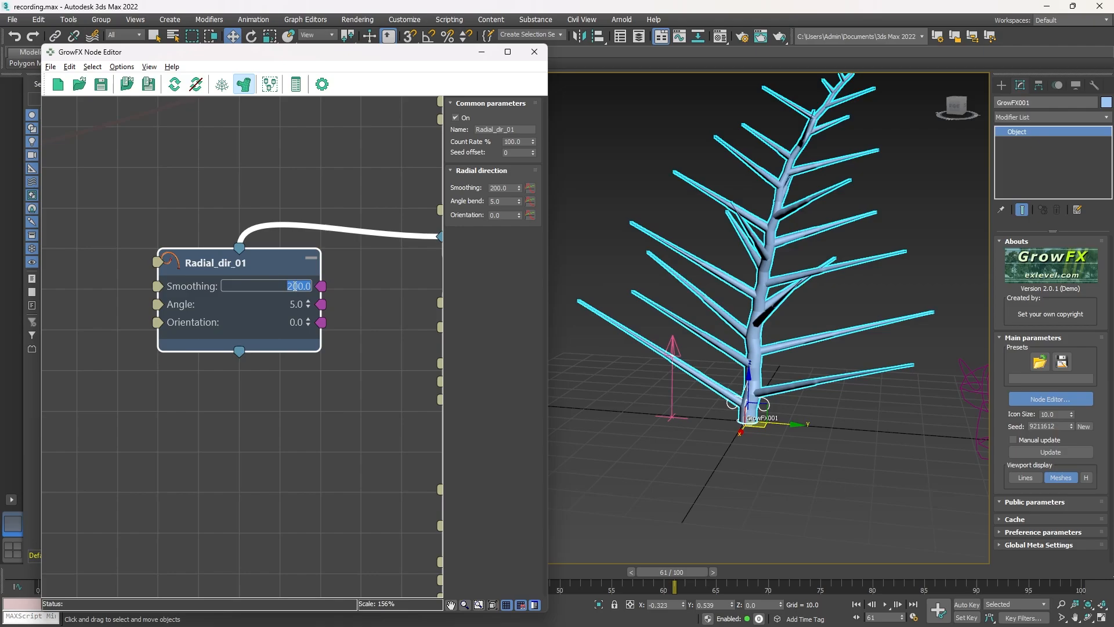
key(Return)
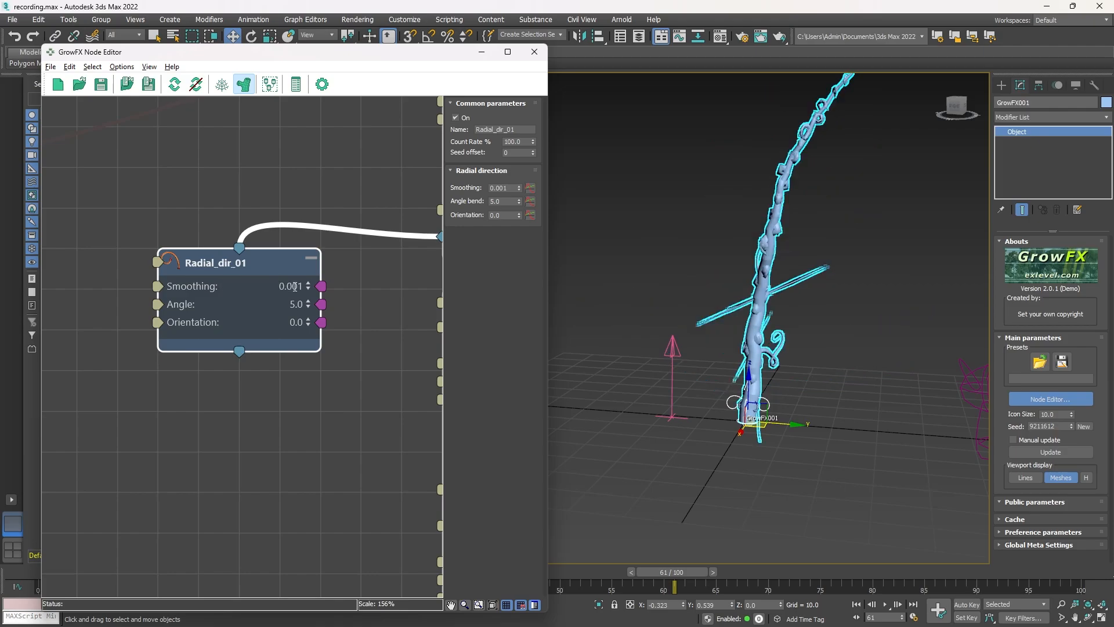
double_click(289, 291)
text(0)
key(Return)
double_click(300, 290)
text(1)
key(Return)
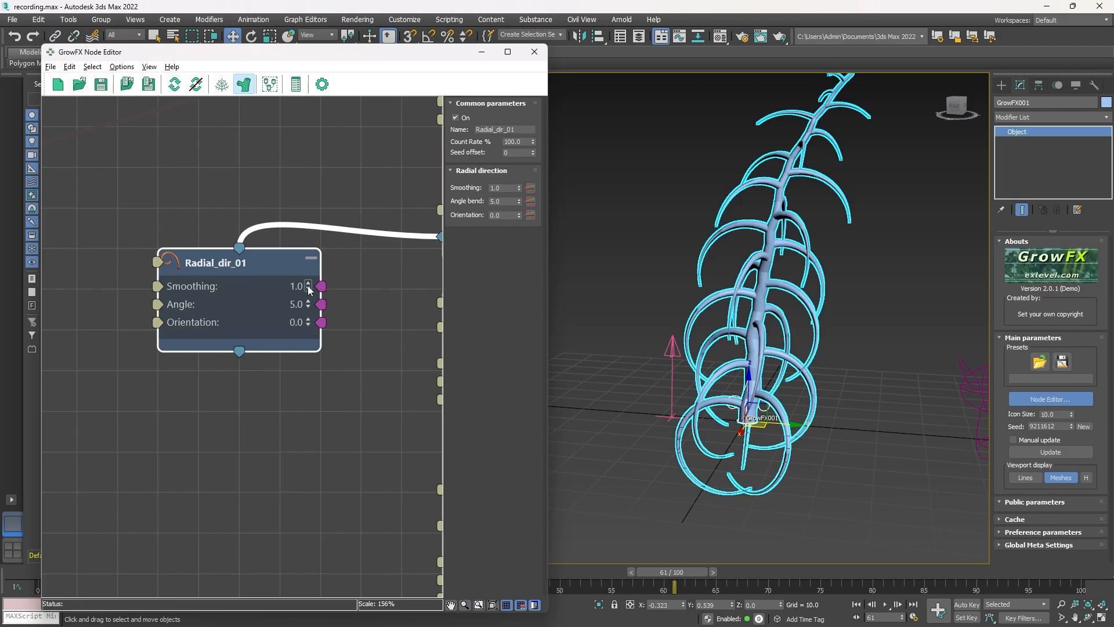
- Vary the parameters of Radial_dir_01, ending with Smoothing at 0.58, Angle at -12 and Orientation at 30
mouse_move(309, 287)
mouse_down()
mouse_move(305, 206)
mouse_move(310, 308)
mouse_up()
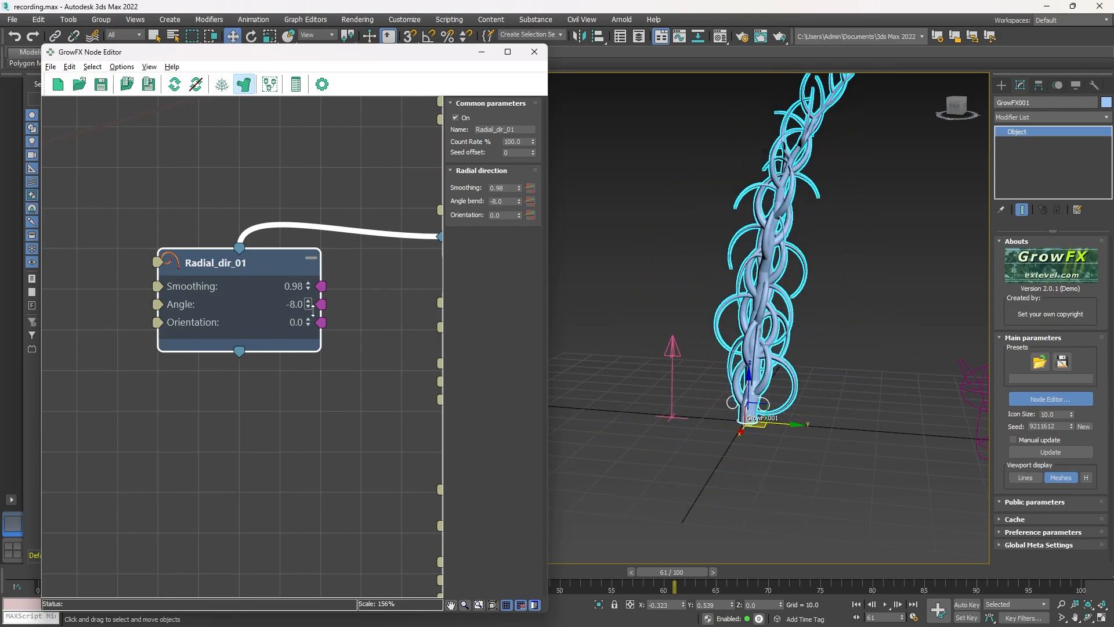
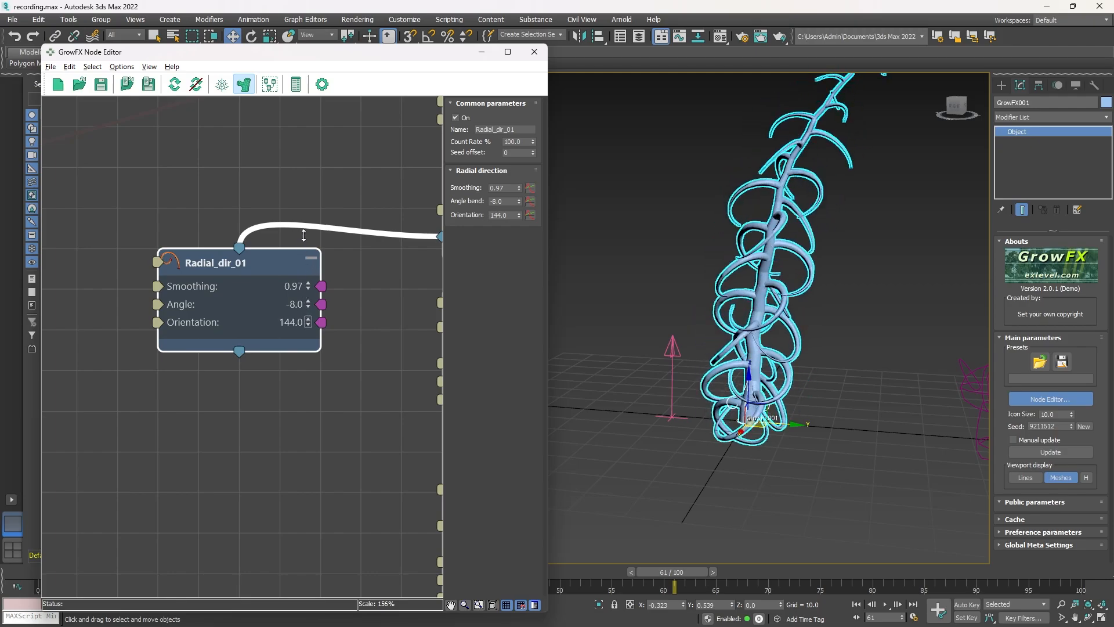
drag(304, 235, 289, 268)
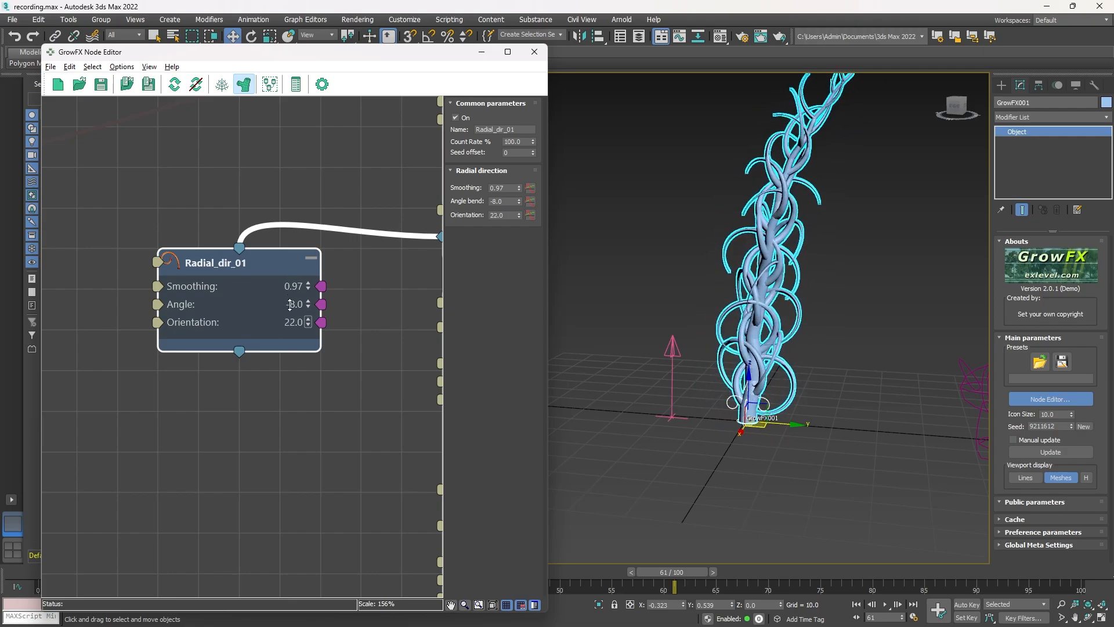
drag(310, 303, 310, 299)
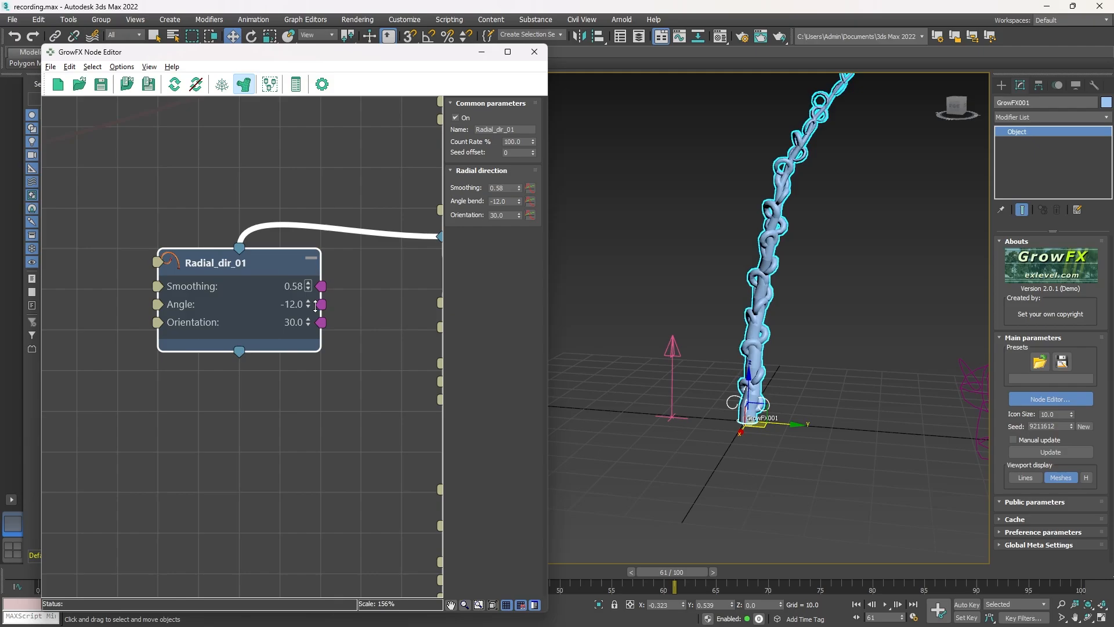
- Set the Orientation of Radial_dir_01 to 117 and its Smoothing to 1.25
scroll(778, 375, up, 5)
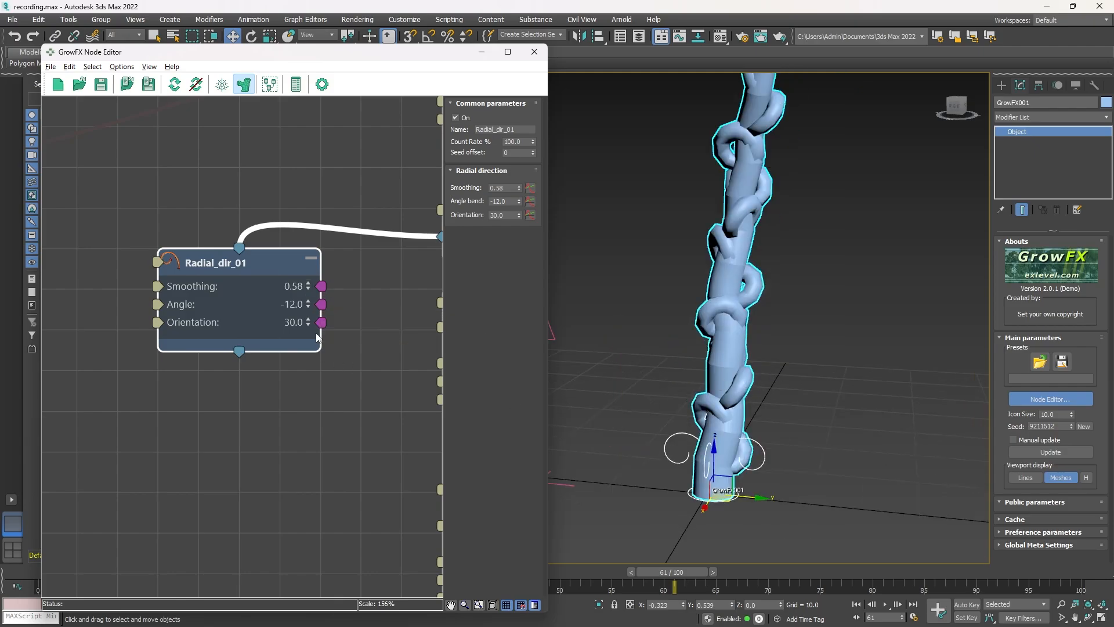
drag(307, 324, 307, 280)
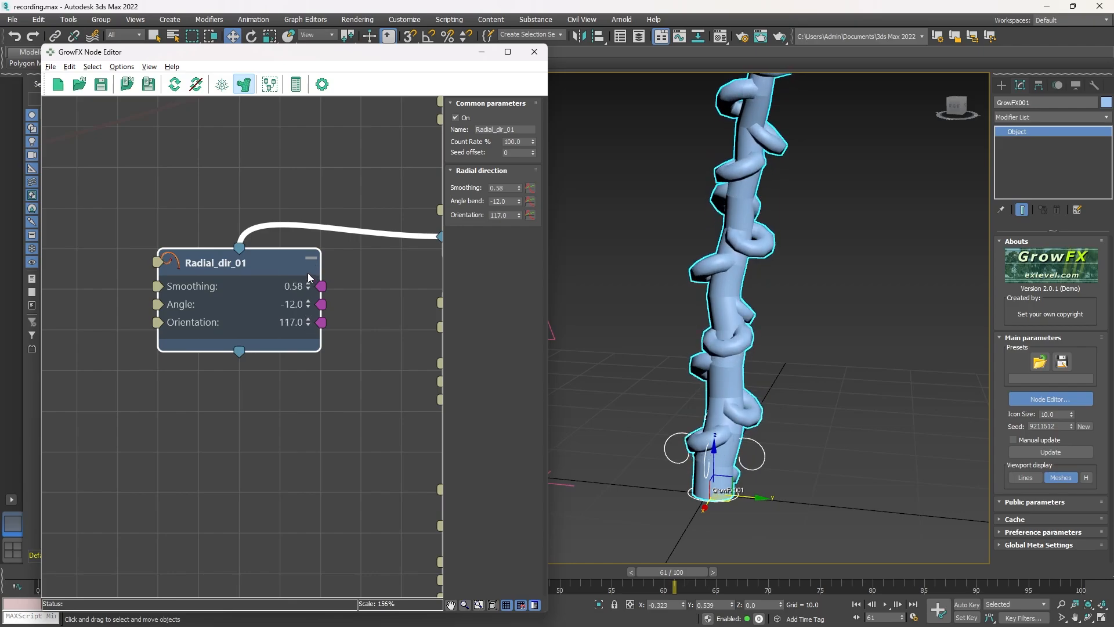
mouse_move(310, 286)
mouse_down()
mouse_move(309, 253)
mouse_move(293, 278)
mouse_up()
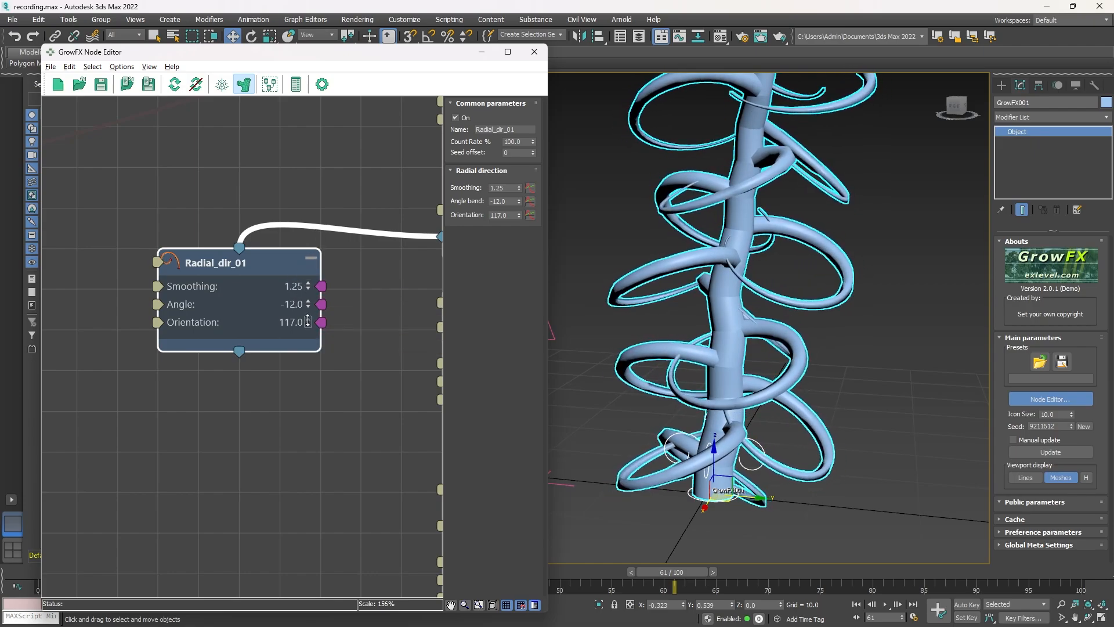
- Set the Orientation of Radial_dir_01 to 77 and its Angle to -13
drag(308, 321, 323, 348)
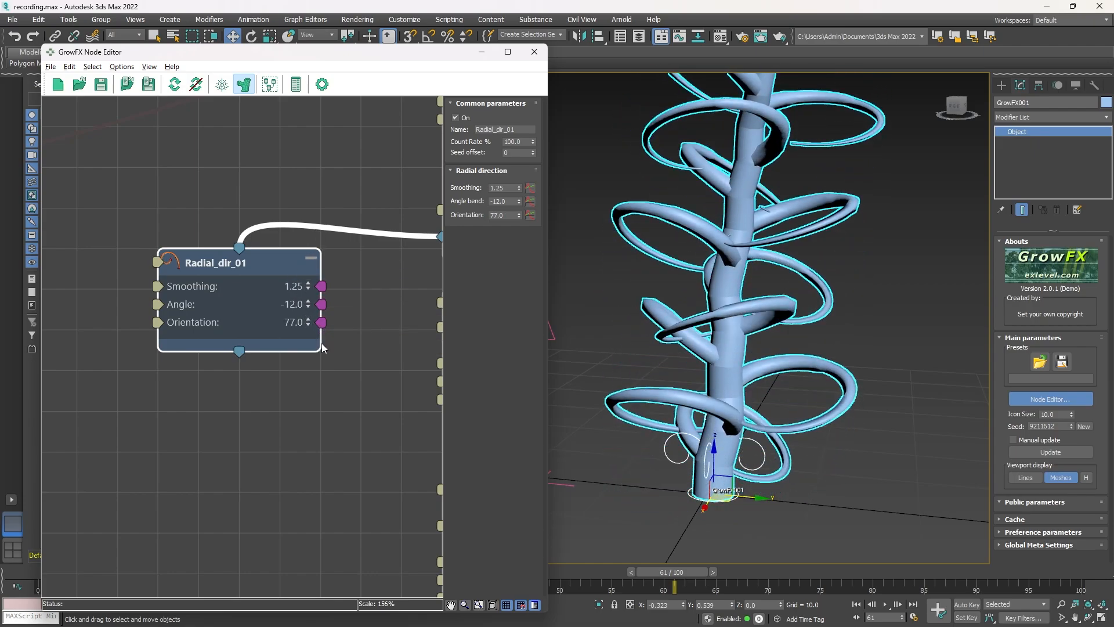
drag(312, 305, 308, 300)
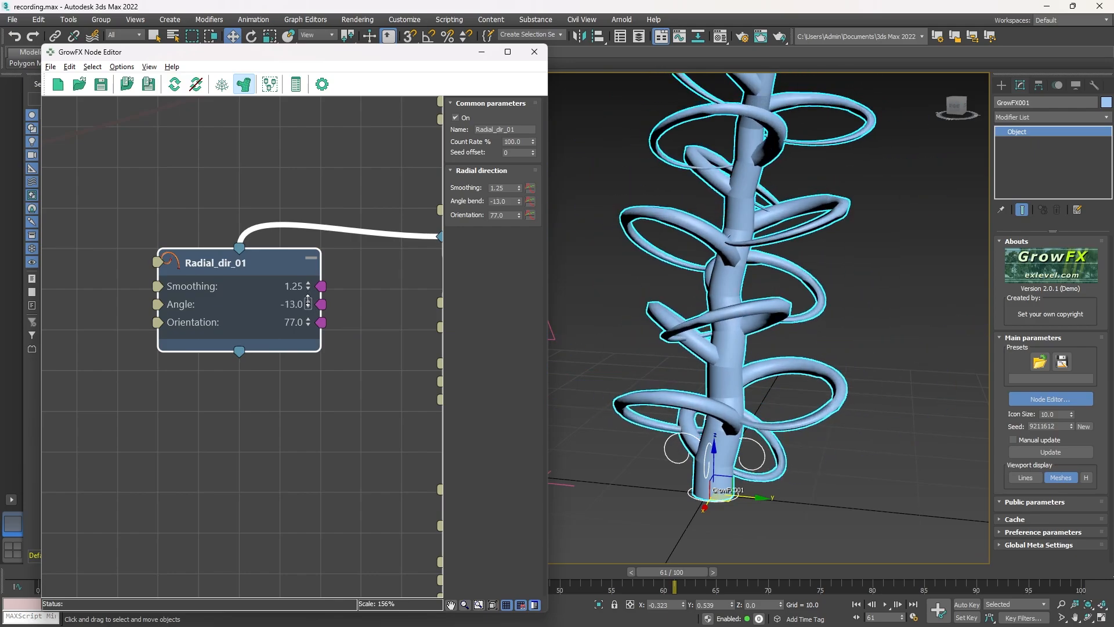
- Replace Radial_dir_01 with a Spiral direction node connected directly to Path_02
drag(239, 352, 250, 406)
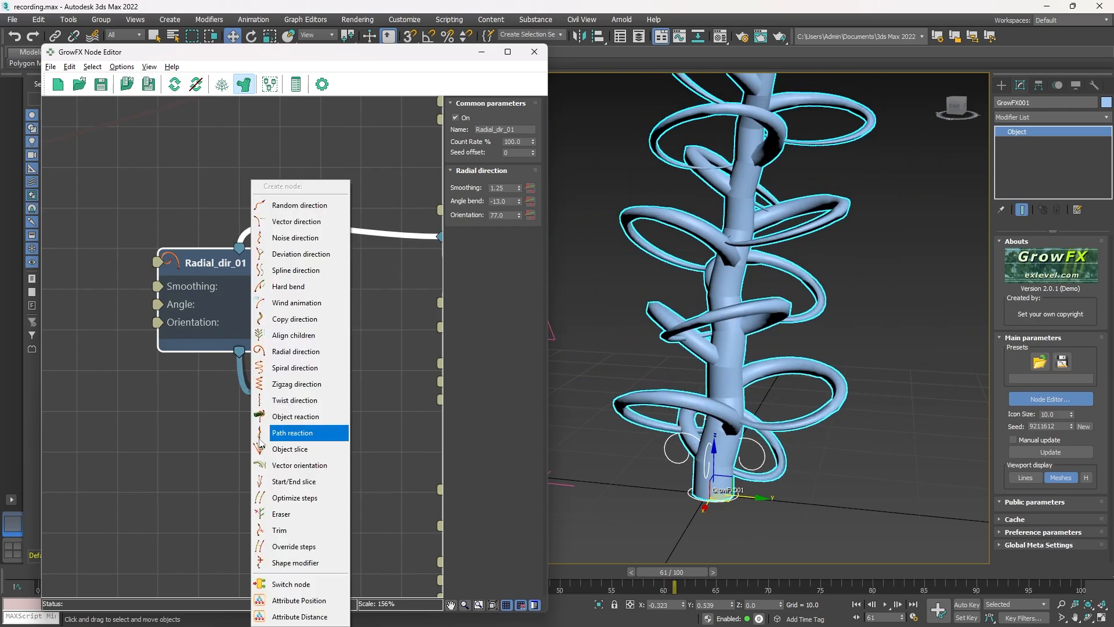
click(304, 369)
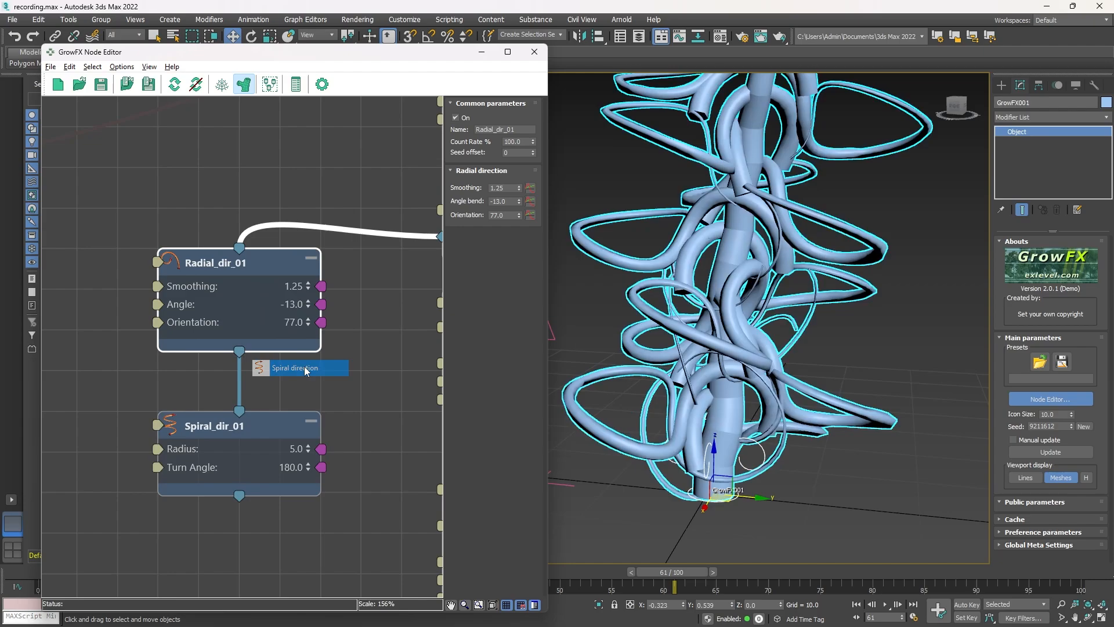
key(Delete)
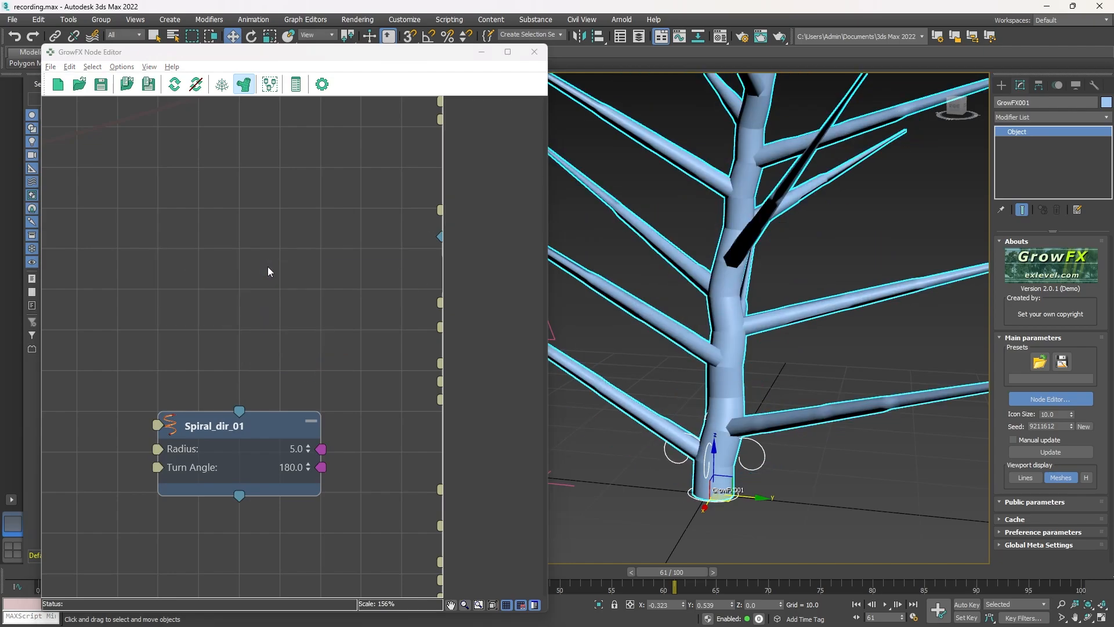
scroll(339, 279, down, 3)
middle_drag(338, 279, 298, 305)
drag(362, 276, 231, 387)
- Set the Radius of Spiral_dir_01 to 5.3 and its Turn Angle to 271
scroll(793, 291, down, 5)
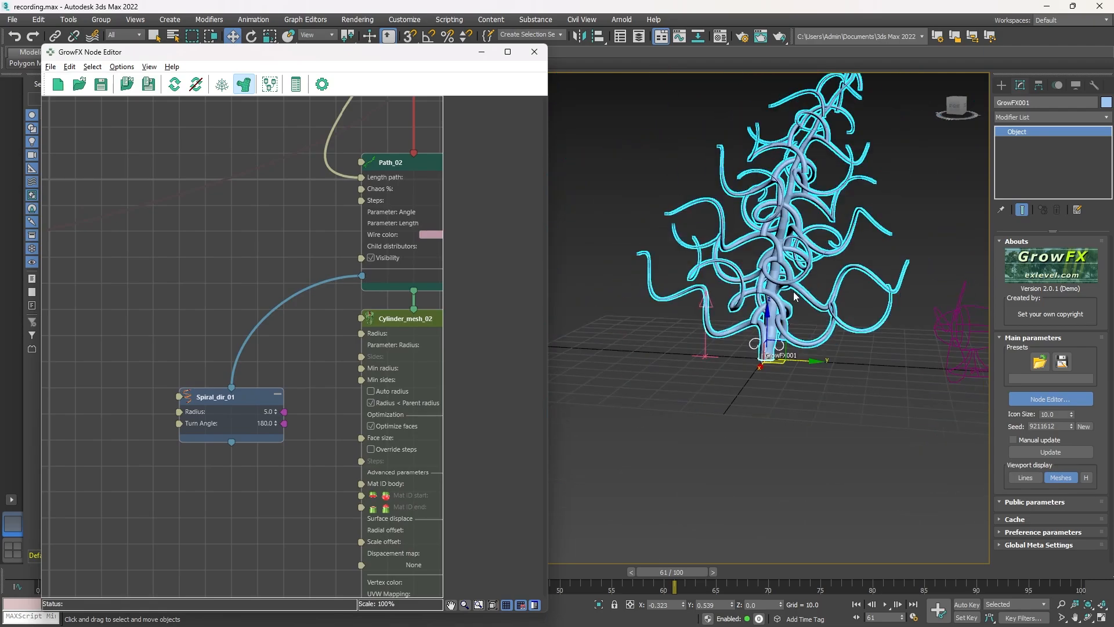
scroll(857, 340, up, 8)
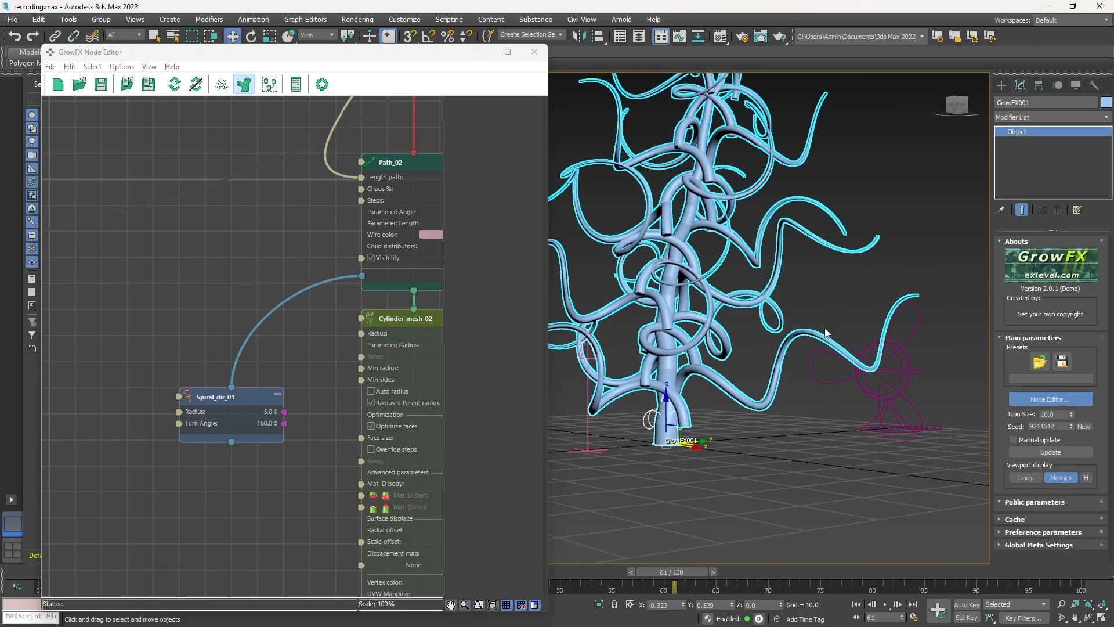
middle_drag(744, 411, 820, 383)
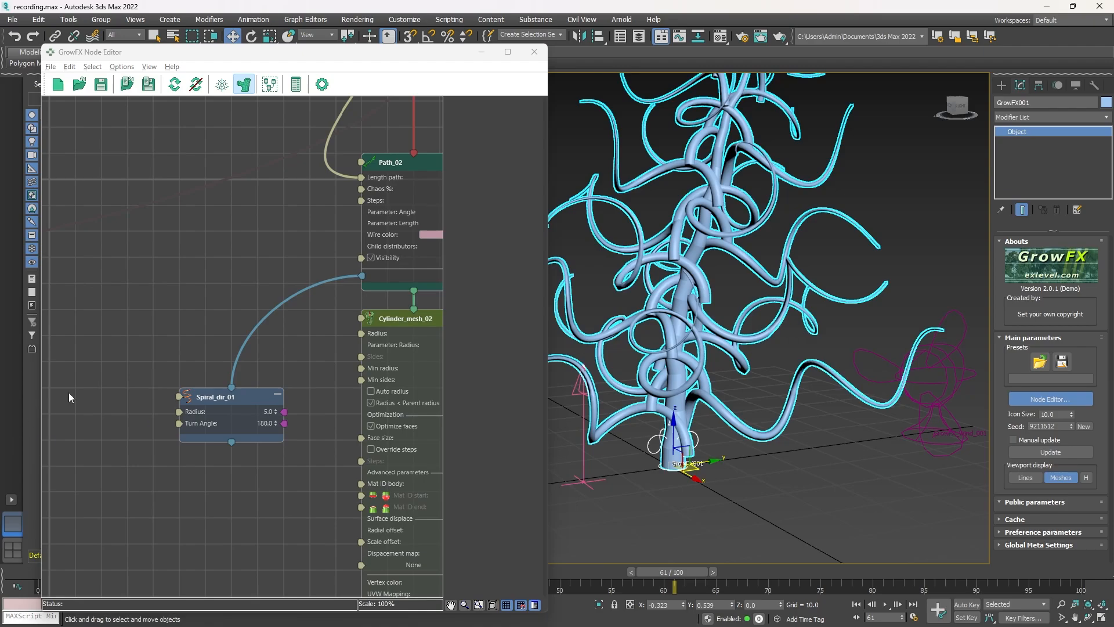
scroll(231, 441, up, 3)
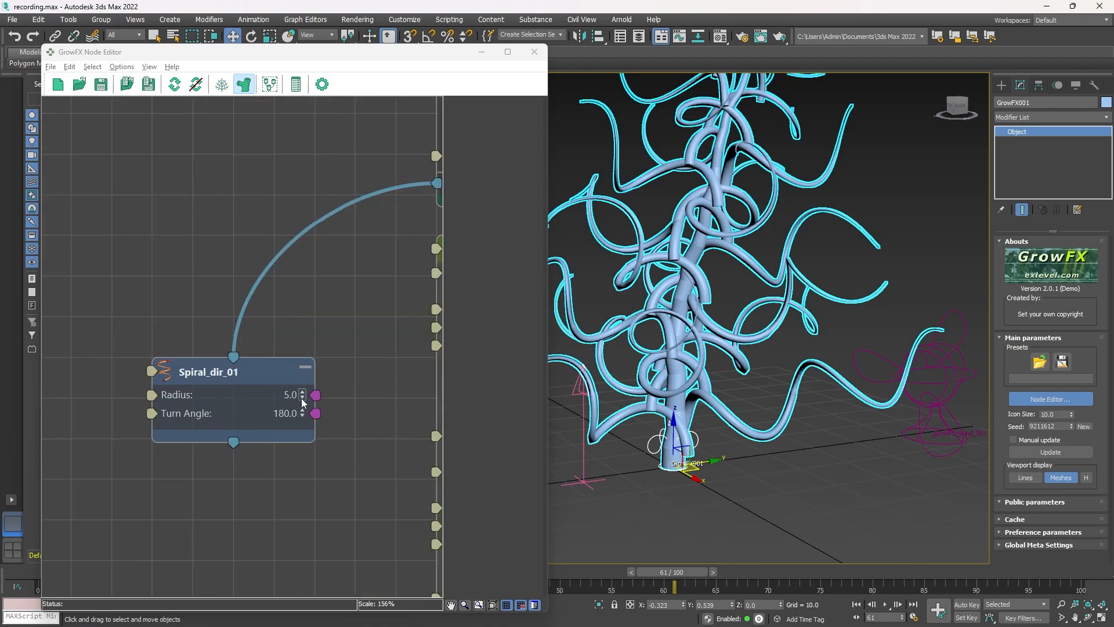
drag(301, 398, 340, 358)
- Replace Spiral_dir_01 with a Zigzag direction node on Path_02, and set its Radius to 5.1 and Steps to 8.9
click(256, 372)
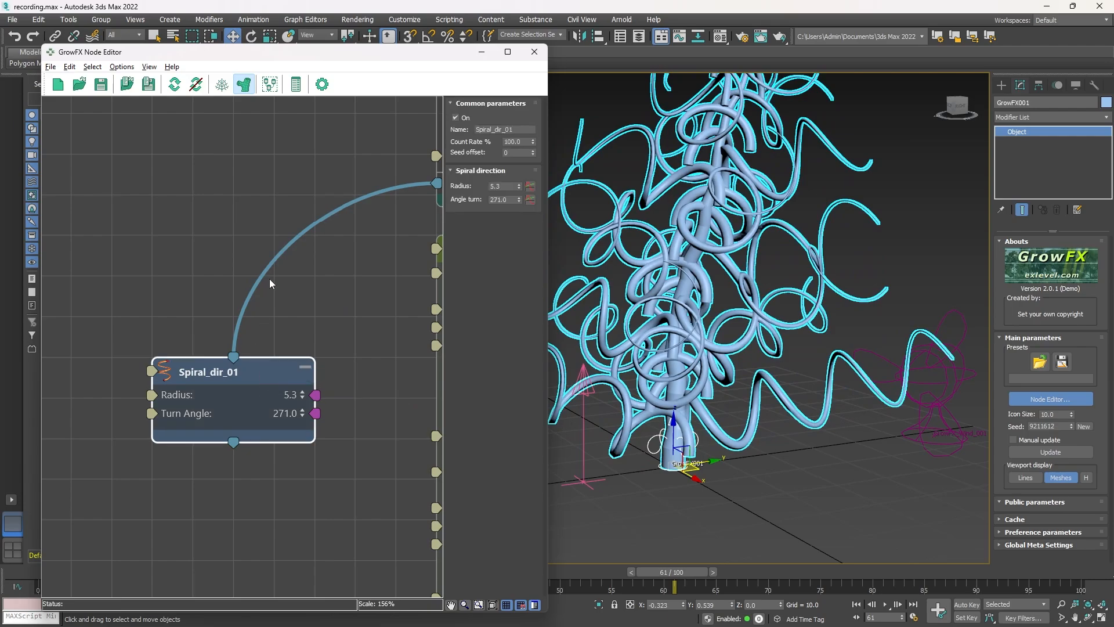
key(Delete)
drag(436, 185, 278, 249)
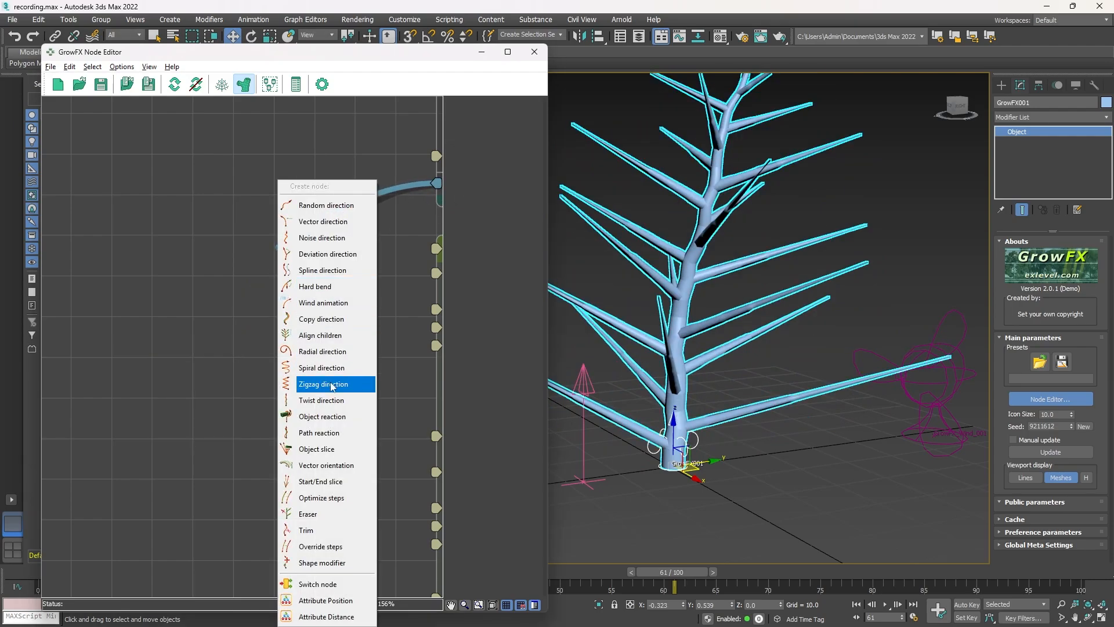
click(332, 386)
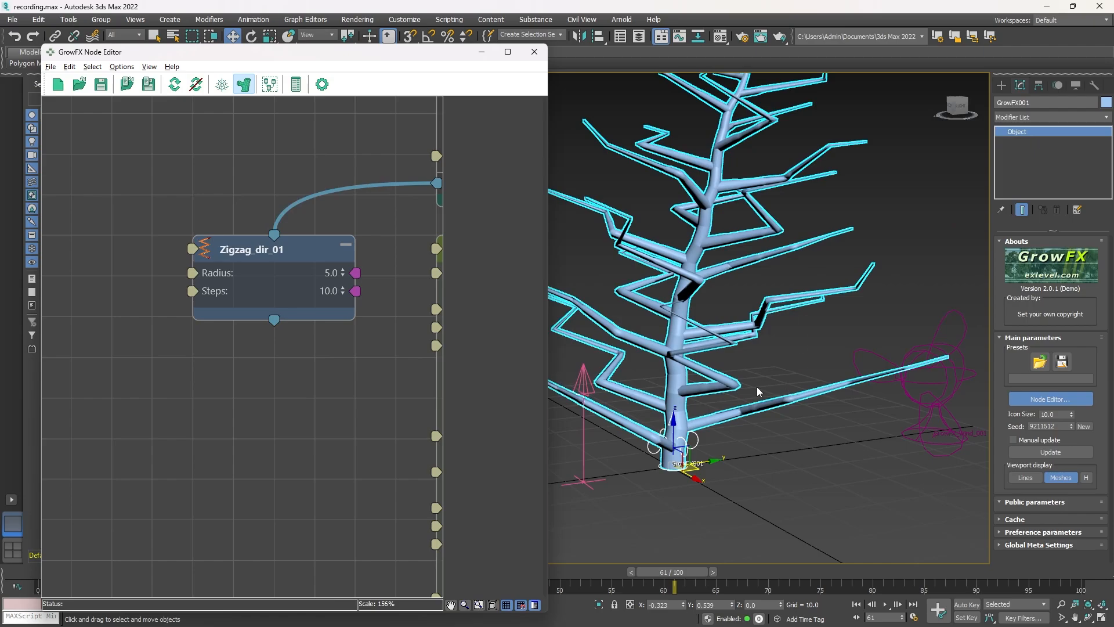
alt+middle_drag(757, 386, 664, 441)
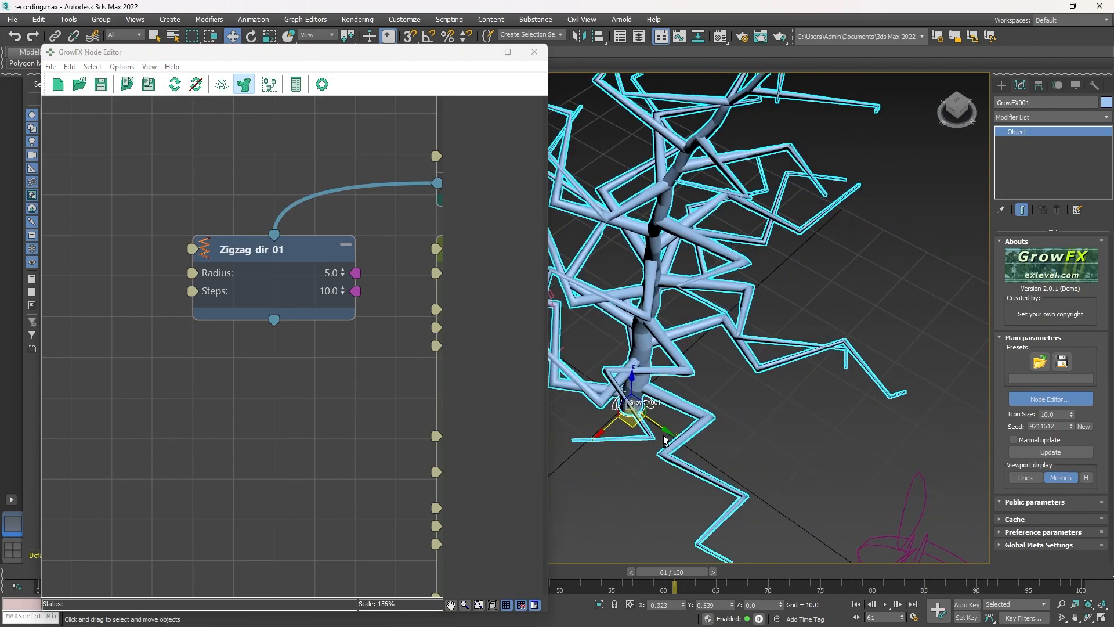
mouse_move(342, 275)
mouse_down()
mouse_move(352, 262)
mouse_move(346, 332)
mouse_move(340, 296)
mouse_up()
- Replace Zigzag_dir_01 with a Twist direction node connected to Path_02
click(306, 246)
scroll(319, 241, down, 4)
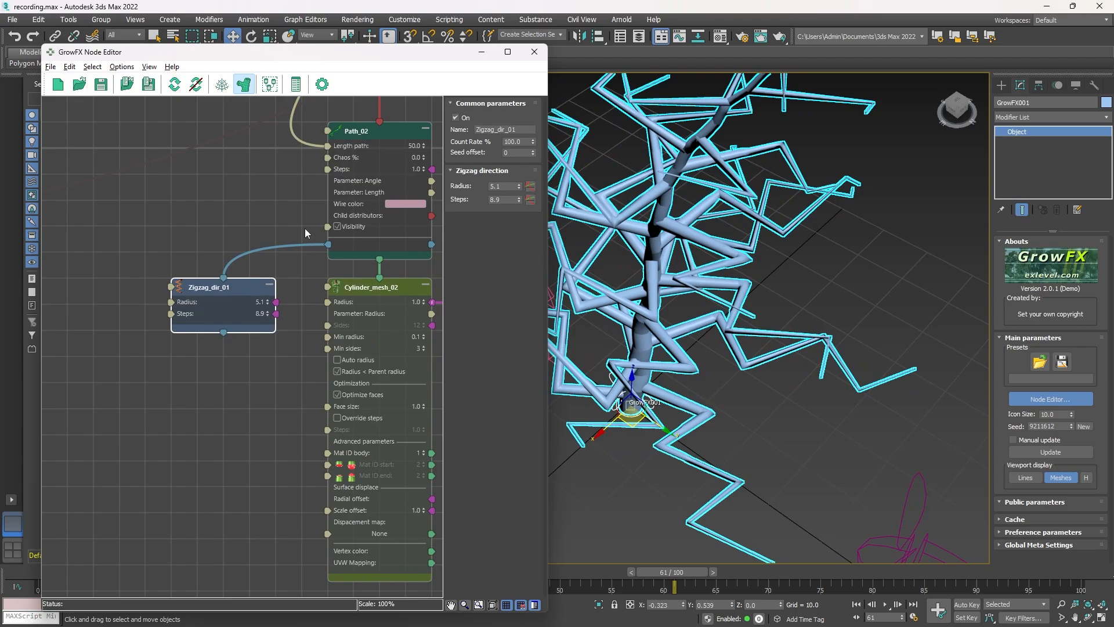
key(Delete)
drag(329, 244, 122, 225)
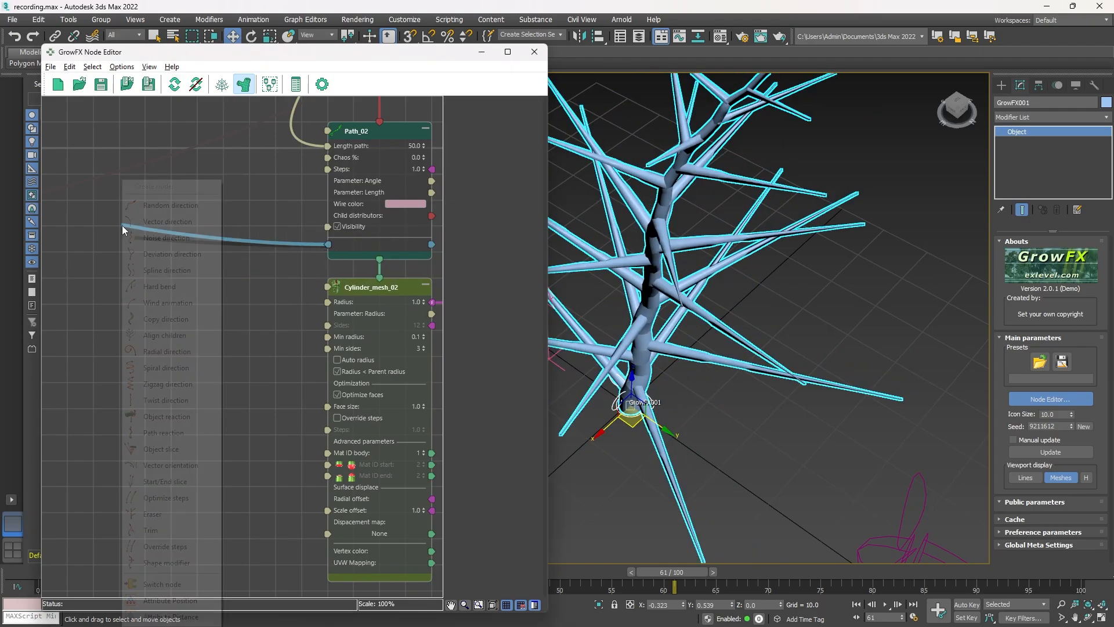
click(192, 402)
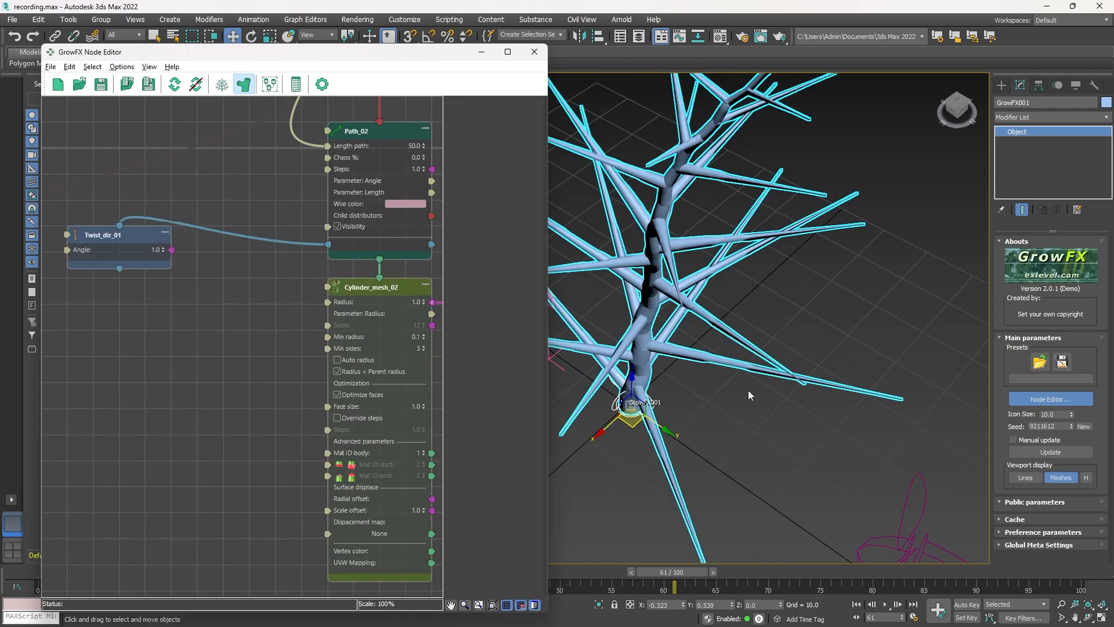
- Set the Angle of Twist_dir_01 to 200
middle_drag(748, 390, 749, 428)
scroll(774, 354, down, 3)
scroll(755, 433, up, 5)
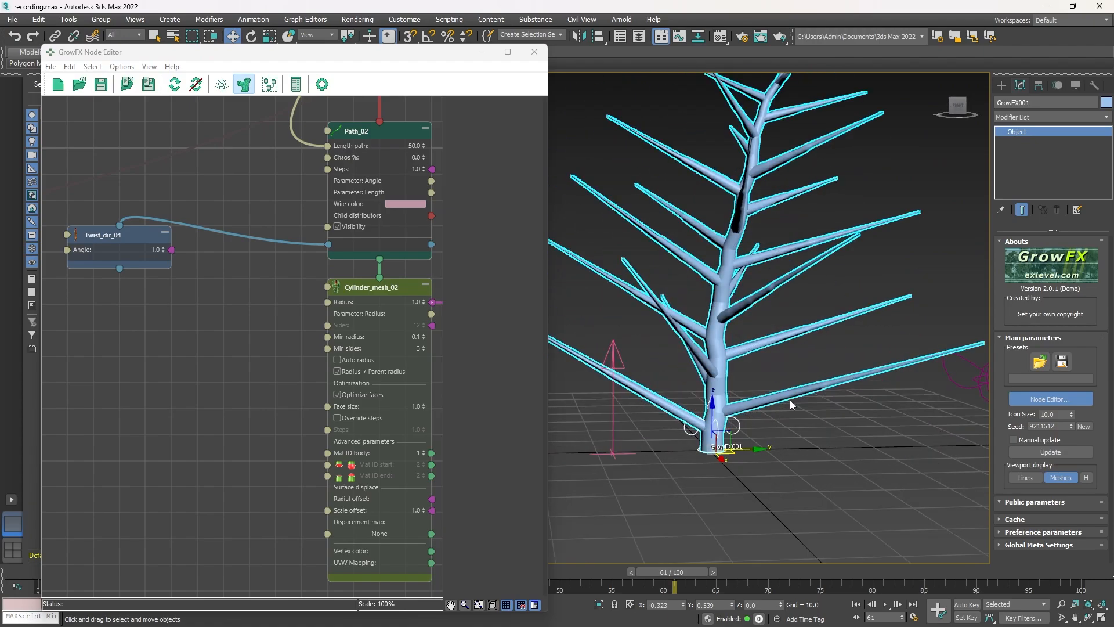
drag(147, 236, 272, 196)
scroll(201, 295, up, 4)
- Uncover the perspective viewport's shading settings and turn on Edged Faces to reveal the mesh wireframe
drag(434, 47, 433, 177)
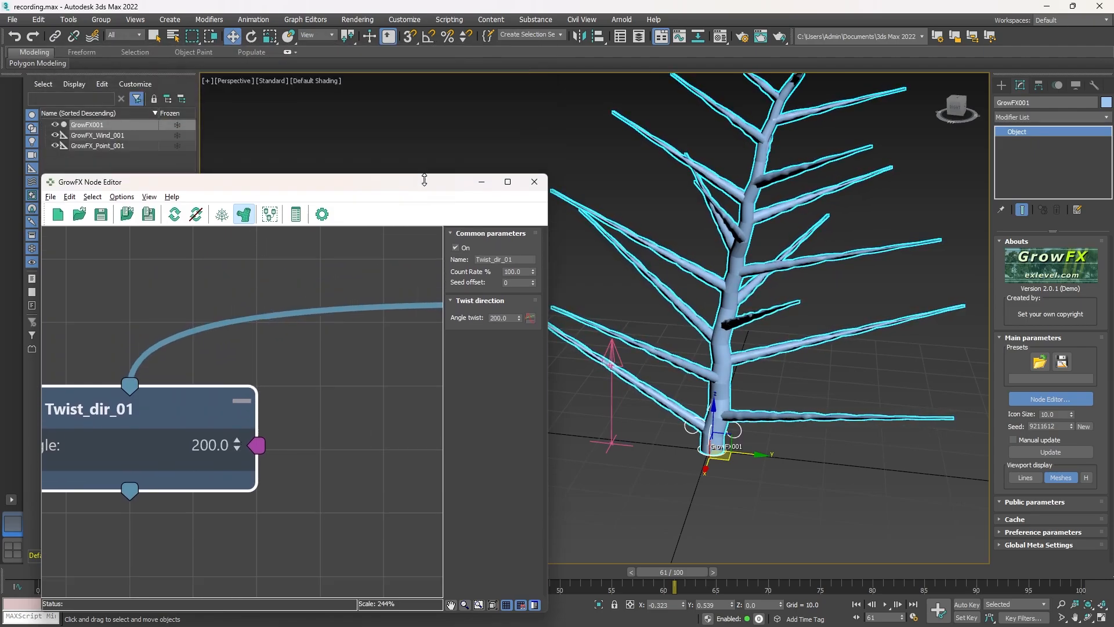
click(325, 82)
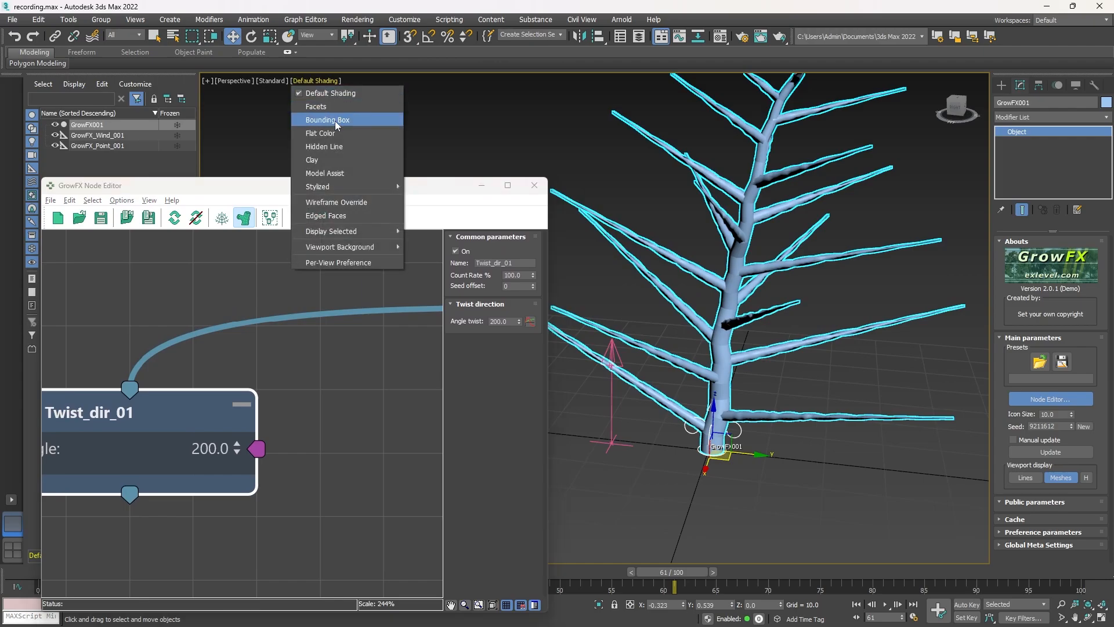
click(325, 216)
scroll(798, 445, up, 4)
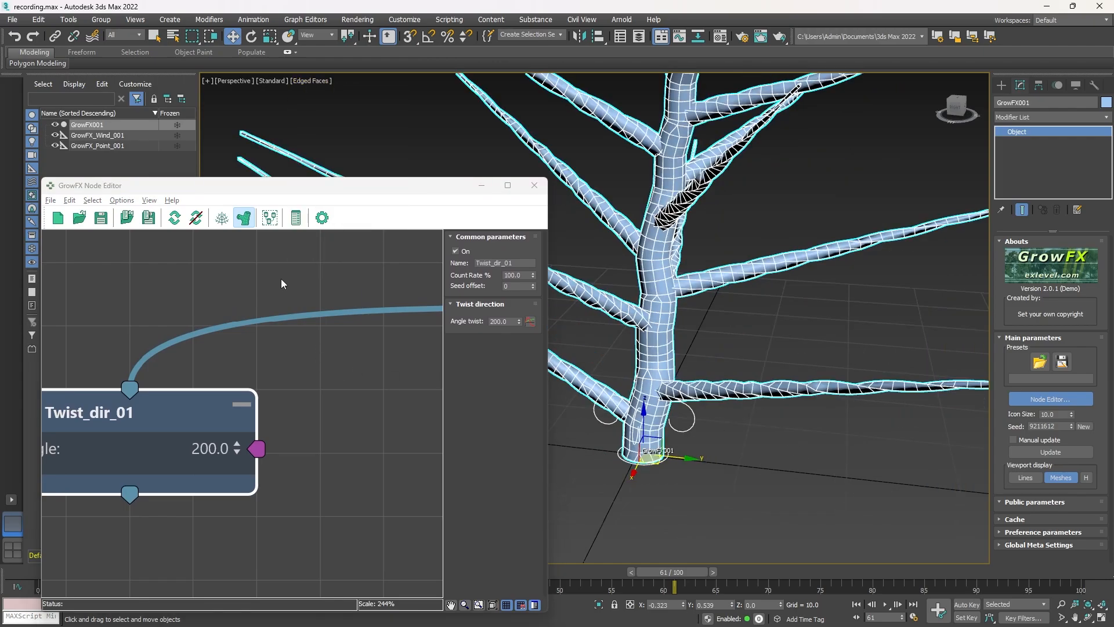
- Set the Angle of Twist_dir_01 to 0 to compare the branches without twist
middle_drag(204, 359, 343, 310)
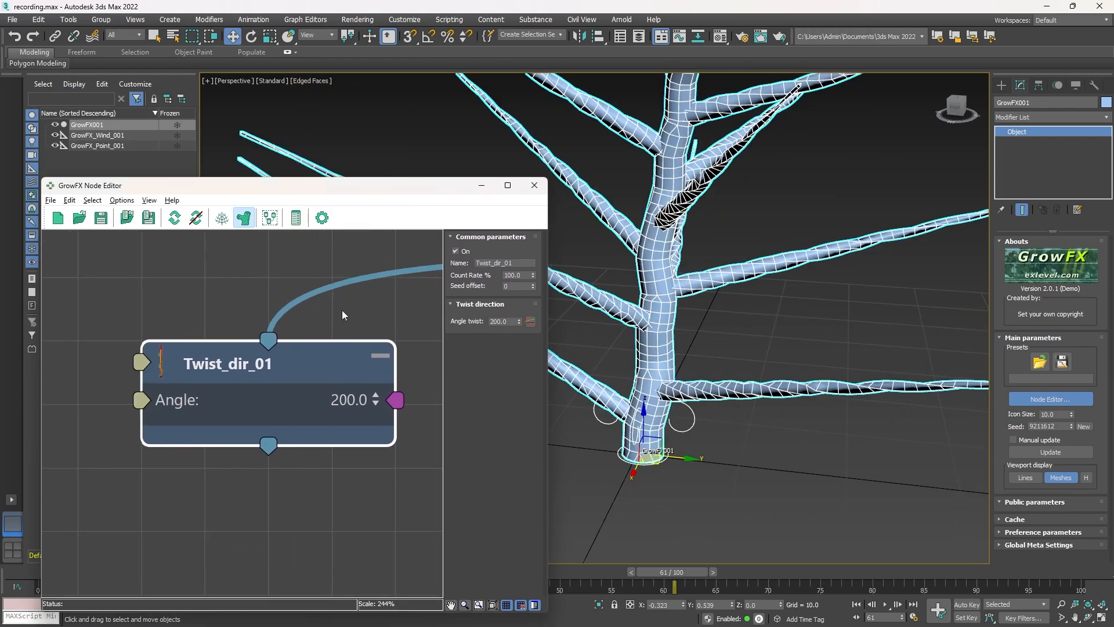
double_click(338, 405)
text(0)
key(Return)
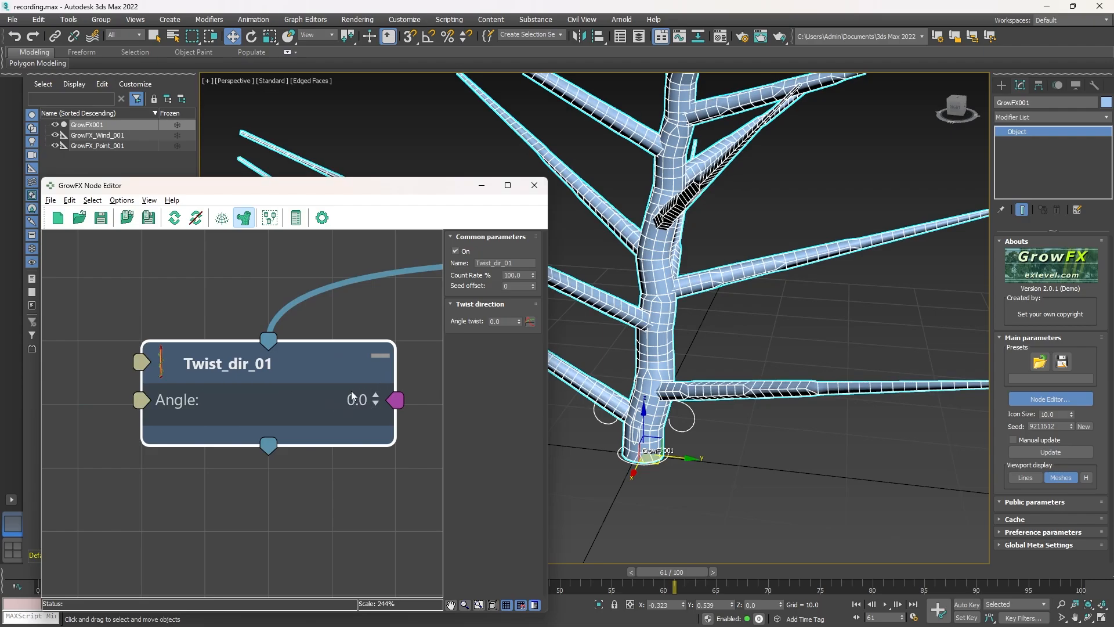
- Raise the Angle of Twist_dir_01 to 105 and inspect the branch mesh
middle_drag(352, 396, 241, 397)
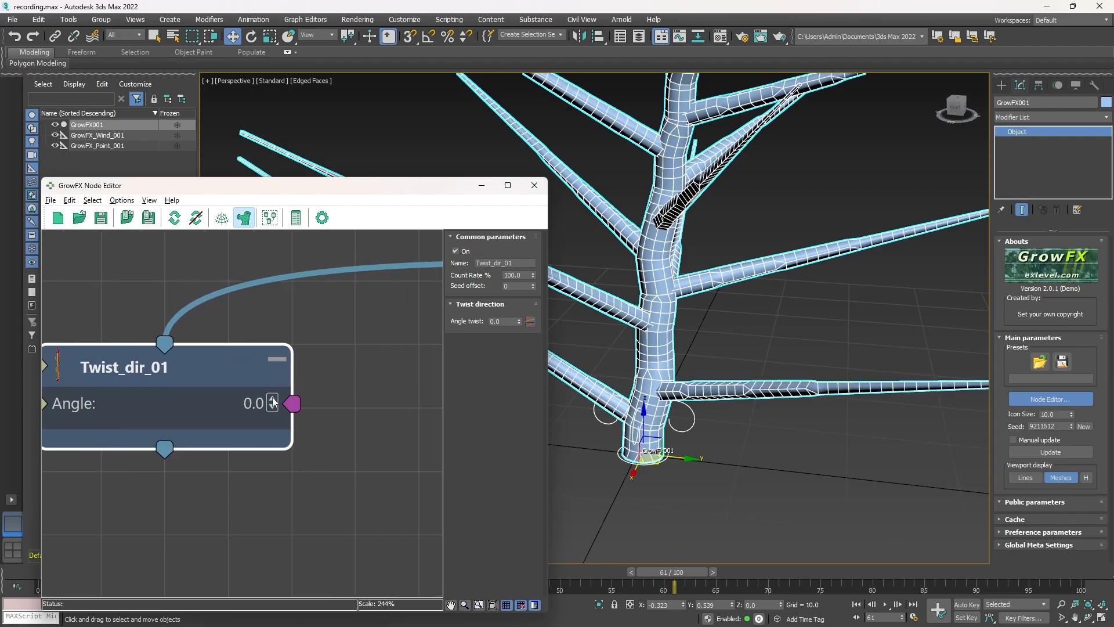
drag(273, 400, 270, 337)
middle_drag(839, 373, 789, 464)
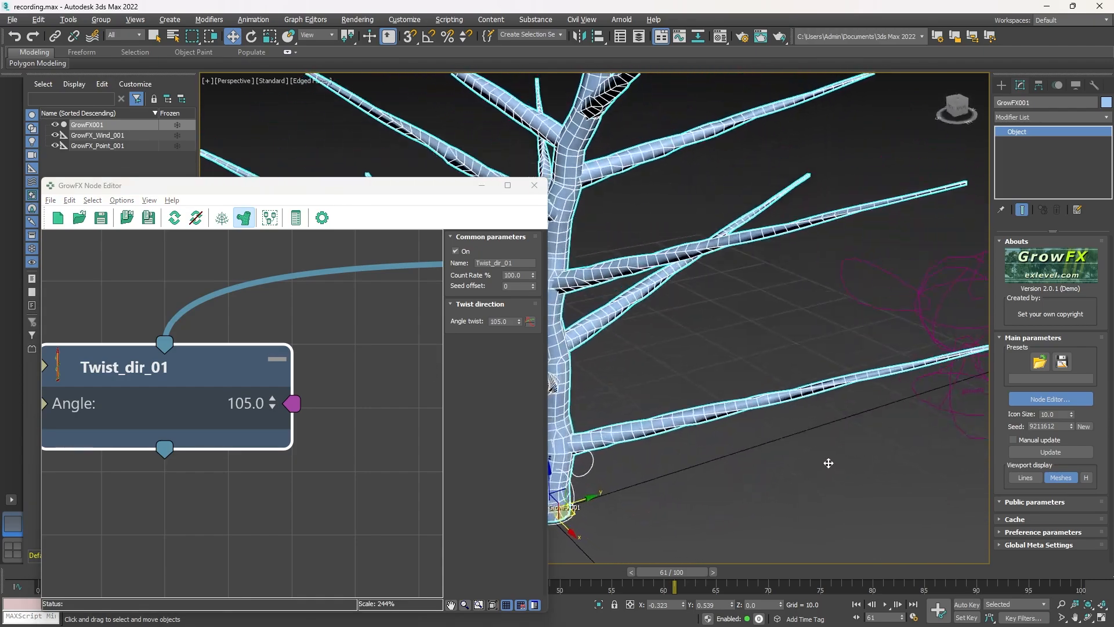
- Chain a Spiral direction node after Twist_dir_01 and inspect the combined effect on the branches
drag(174, 440, 184, 514)
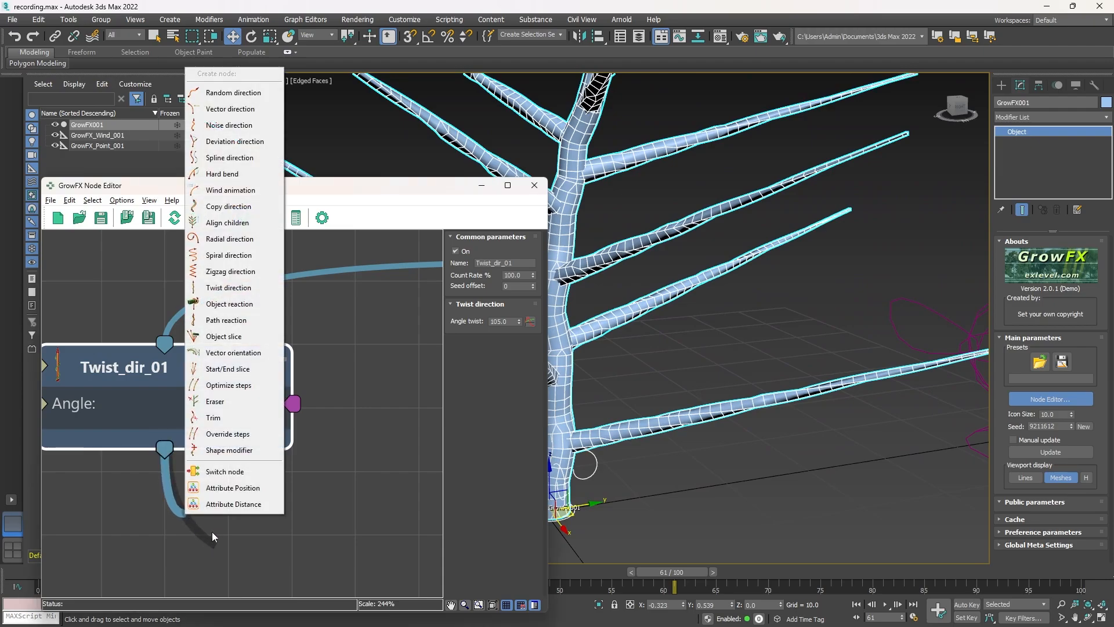
click(244, 257)
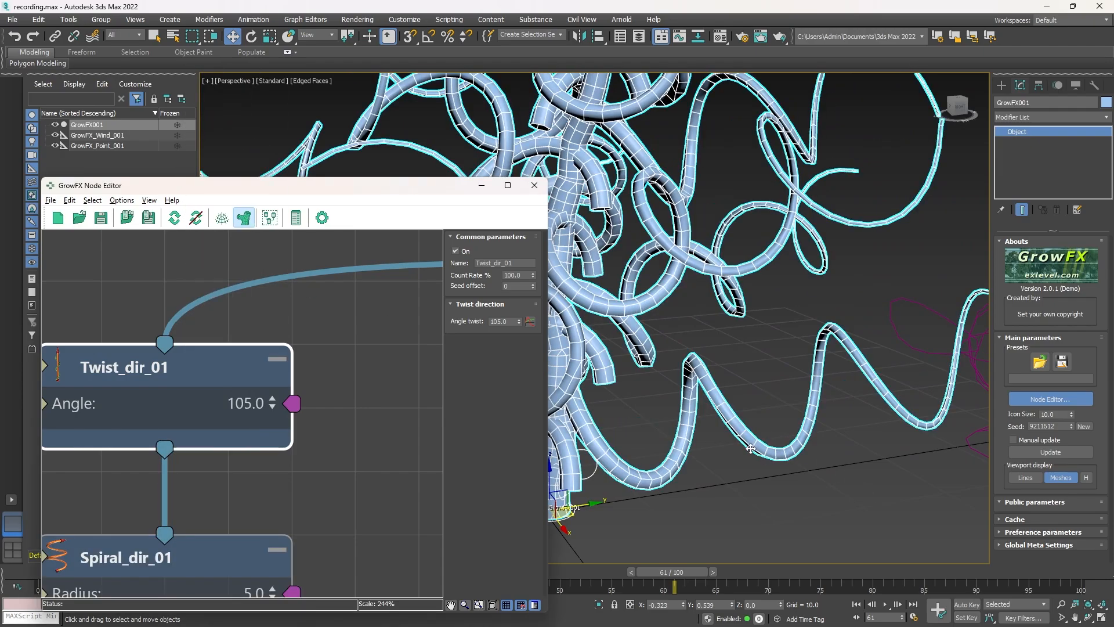
alt+middle_drag(751, 448, 753, 416)
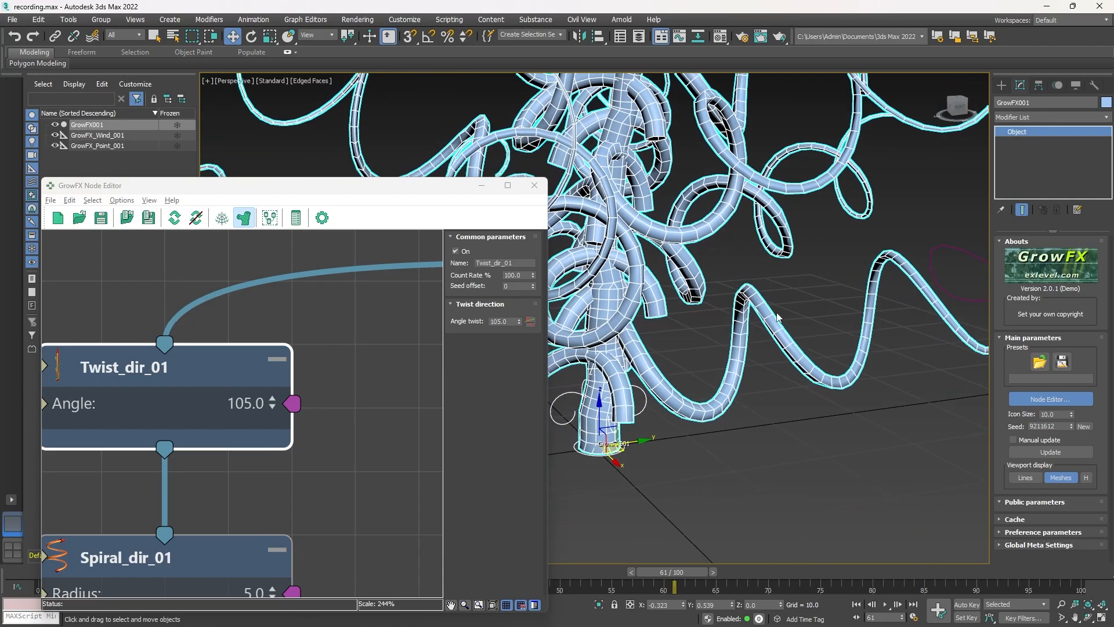
scroll(913, 276, down, 4)
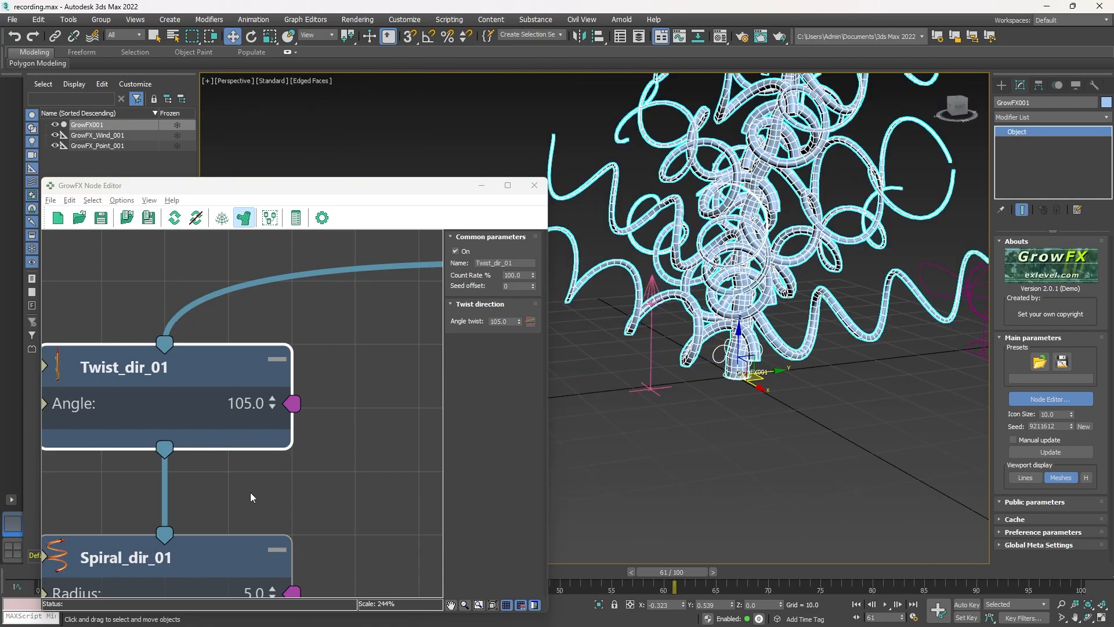
- Try Angle values of 0, -125 and -83 on Twist_dir_01 with the Spiral direction attached
middle_drag(254, 555, 335, 377)
scroll(334, 376, up, 1)
middle_drag(321, 332, 294, 454)
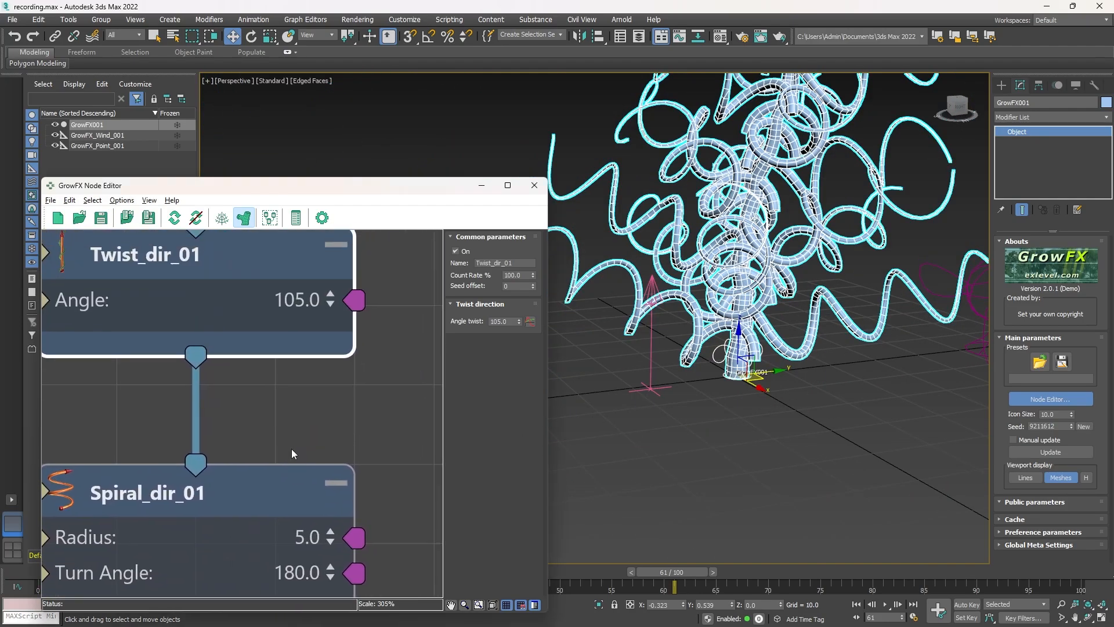
double_click(292, 296)
text(0)
key(Return)
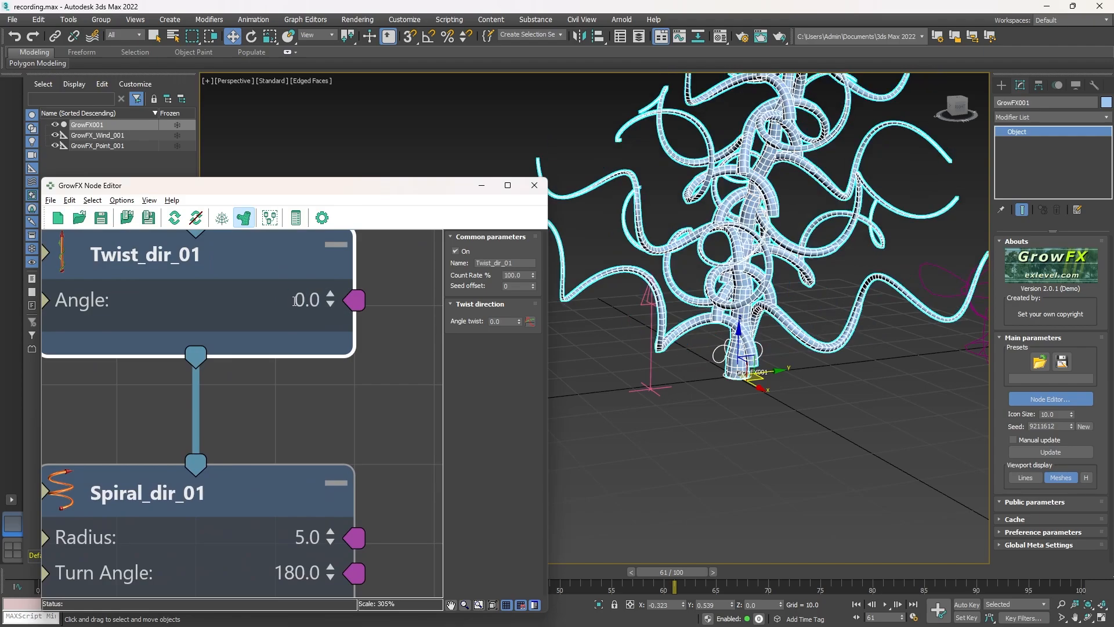
drag(334, 297, 323, 339)
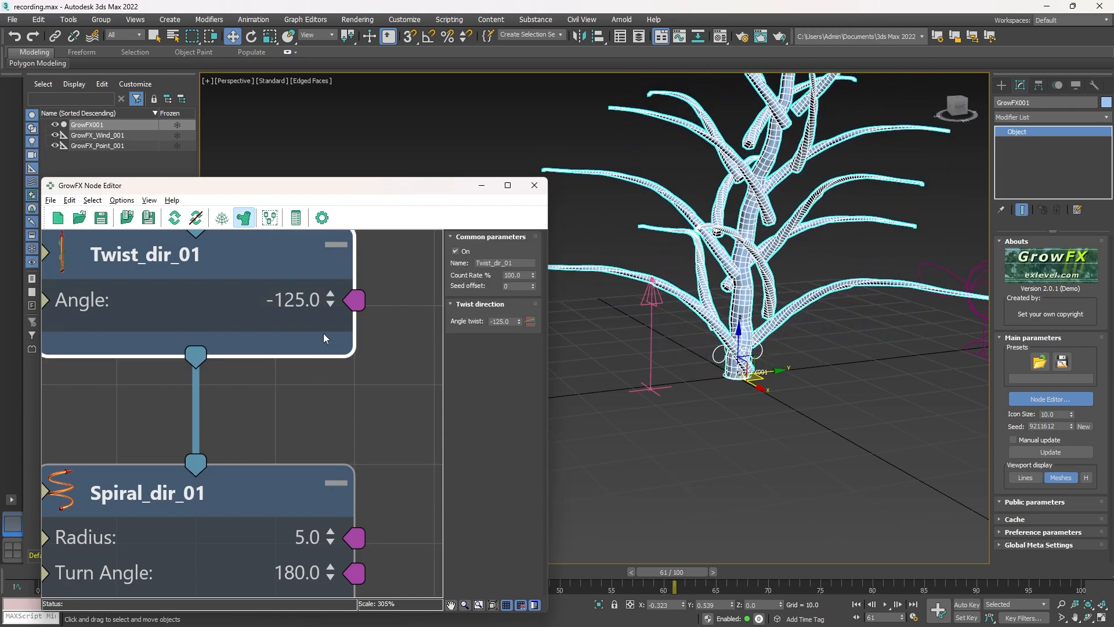
drag(332, 295, 329, 265)
- Delete Twist_dir_01 and Spiral_dir_01, and connect an Object reaction node to Path_02 instead
scroll(257, 360, down, 5)
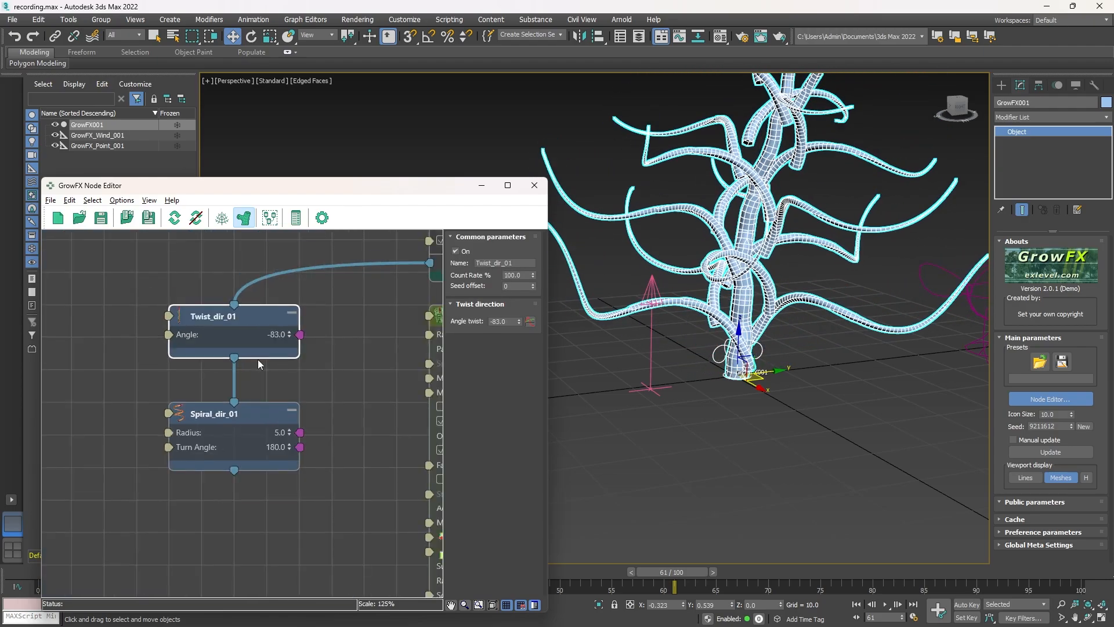
drag(67, 274, 233, 478)
key(Delete)
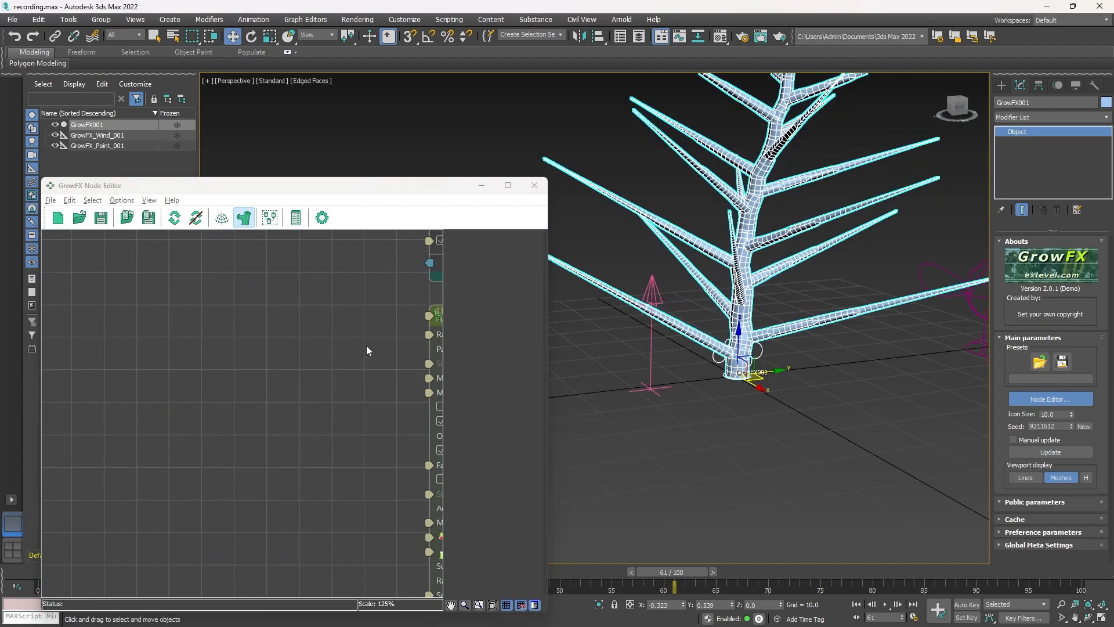
drag(431, 264, 219, 322)
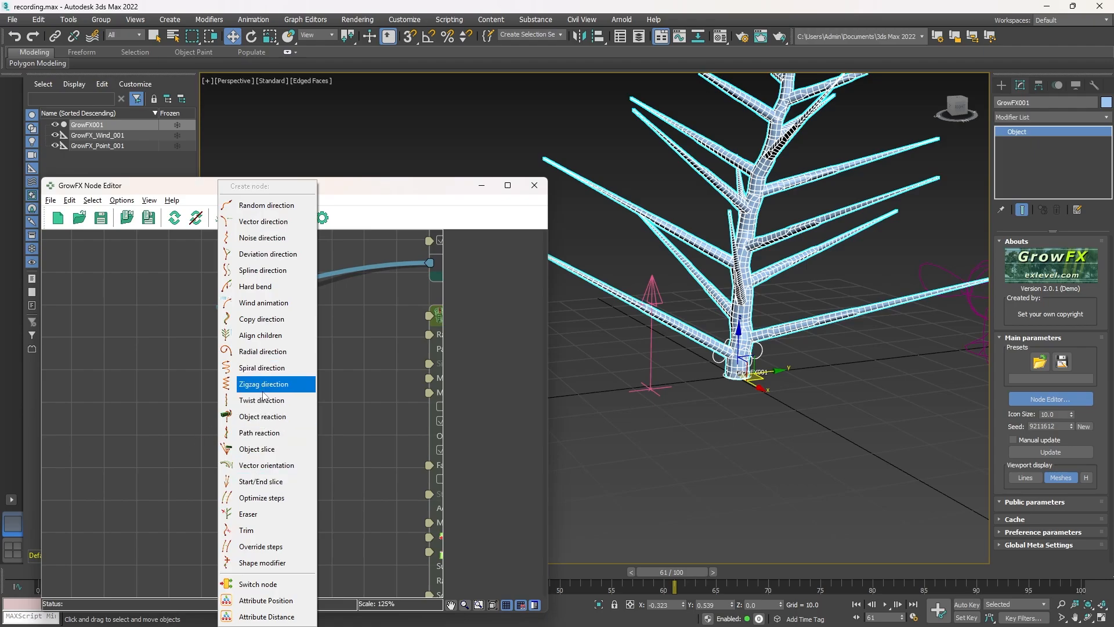
click(269, 421)
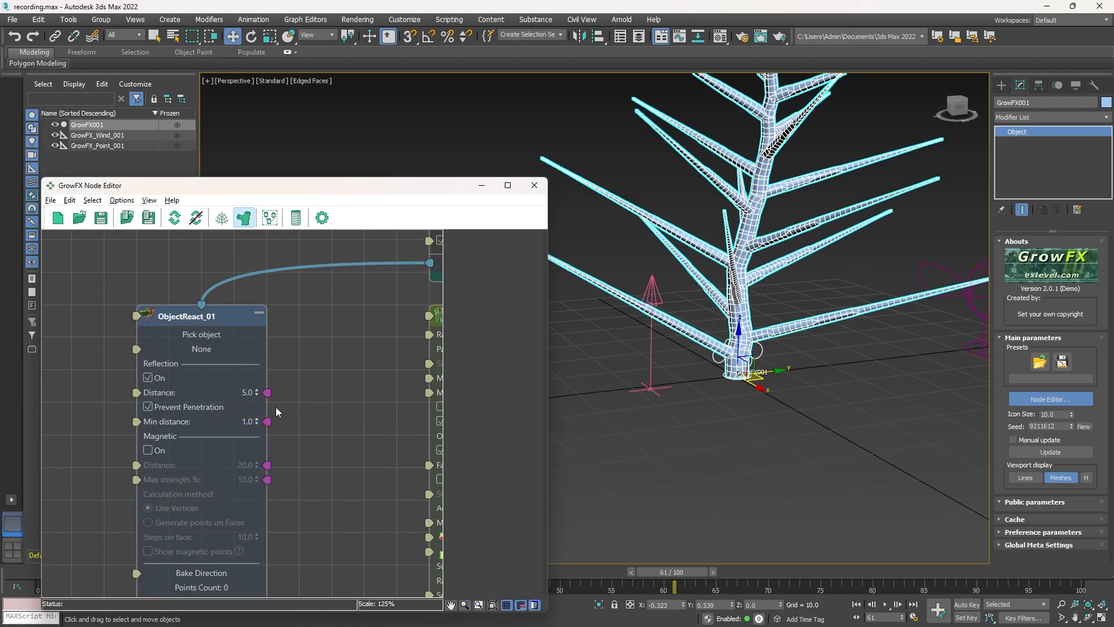
- Create a box about 25.5 long, 45.7 wide and 31.4 high on the ground beside the tree's lower branches
scroll(746, 363, down, 5)
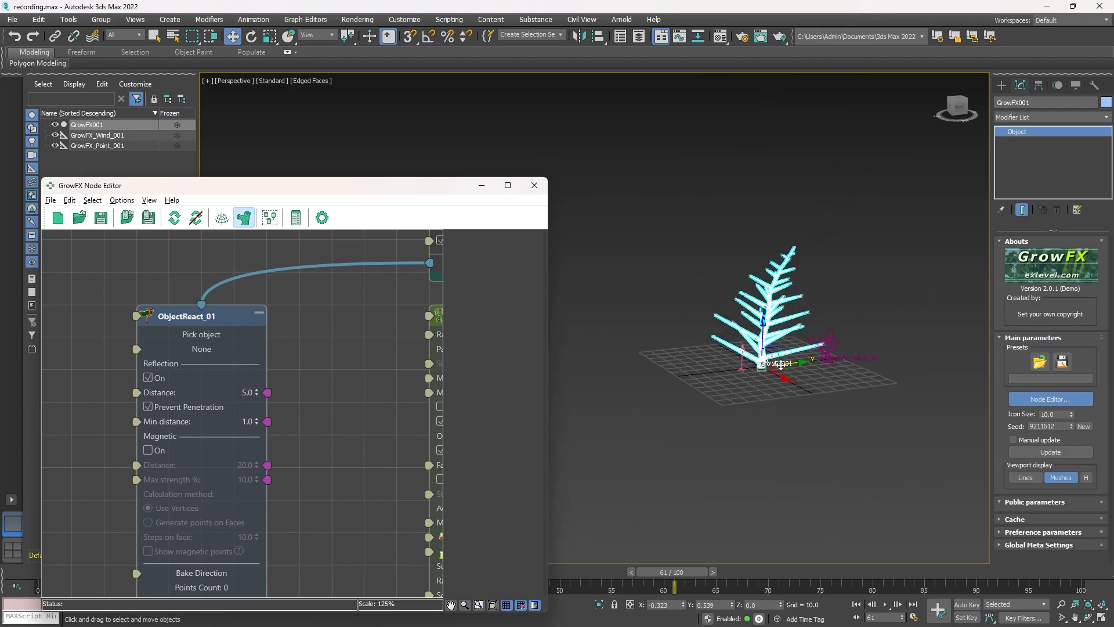
scroll(769, 429, up, 4)
alt+middle_drag(760, 475, 851, 454)
click(1004, 87)
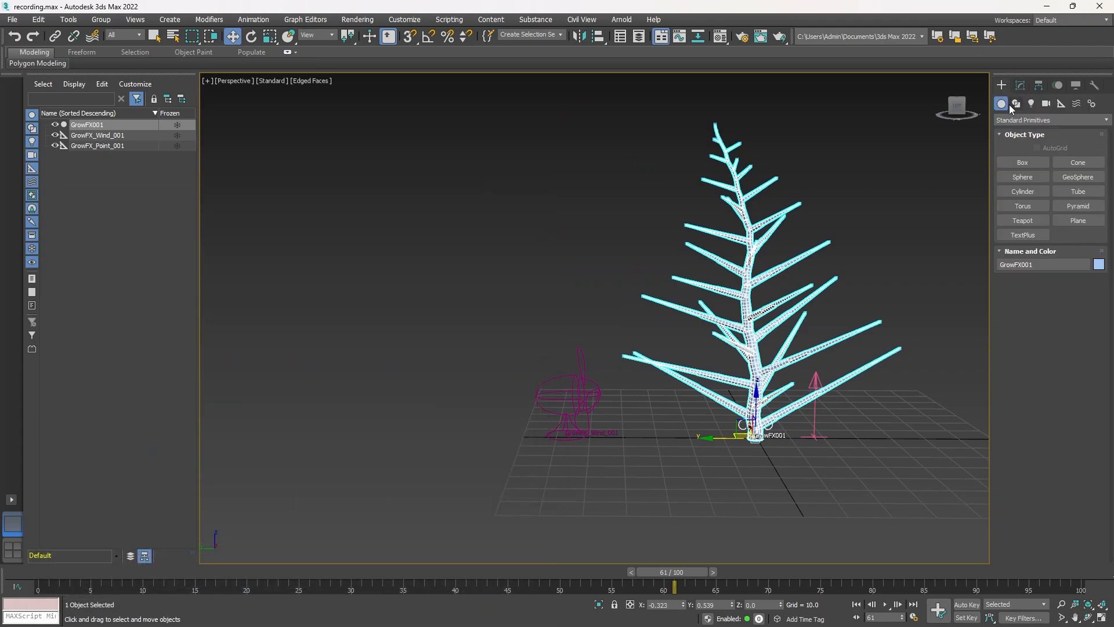
click(1022, 162)
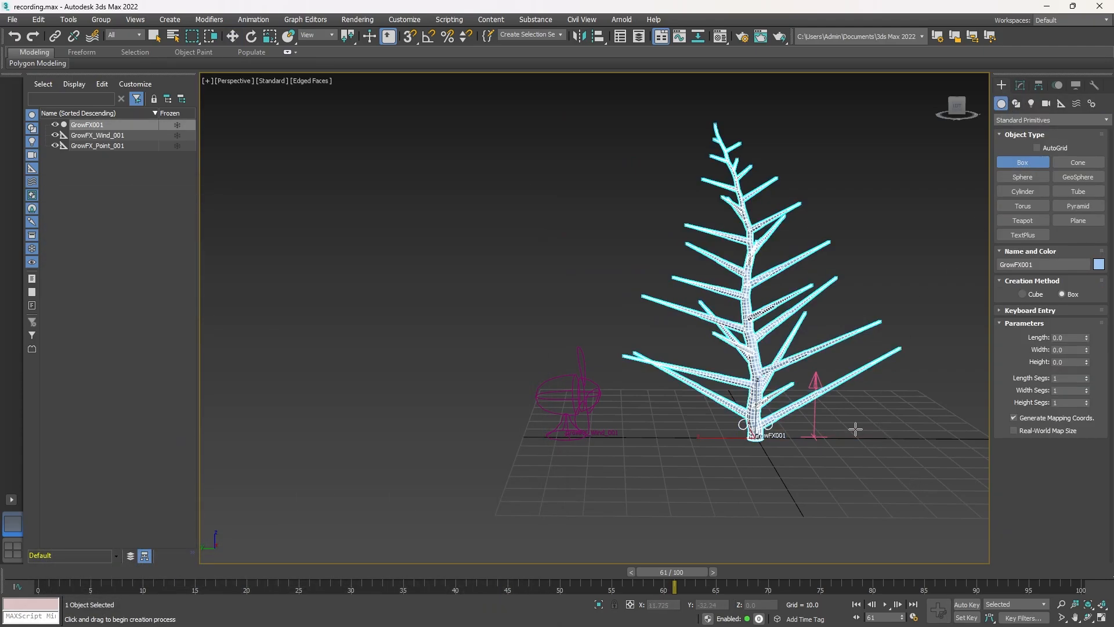
drag(856, 429, 1007, 468)
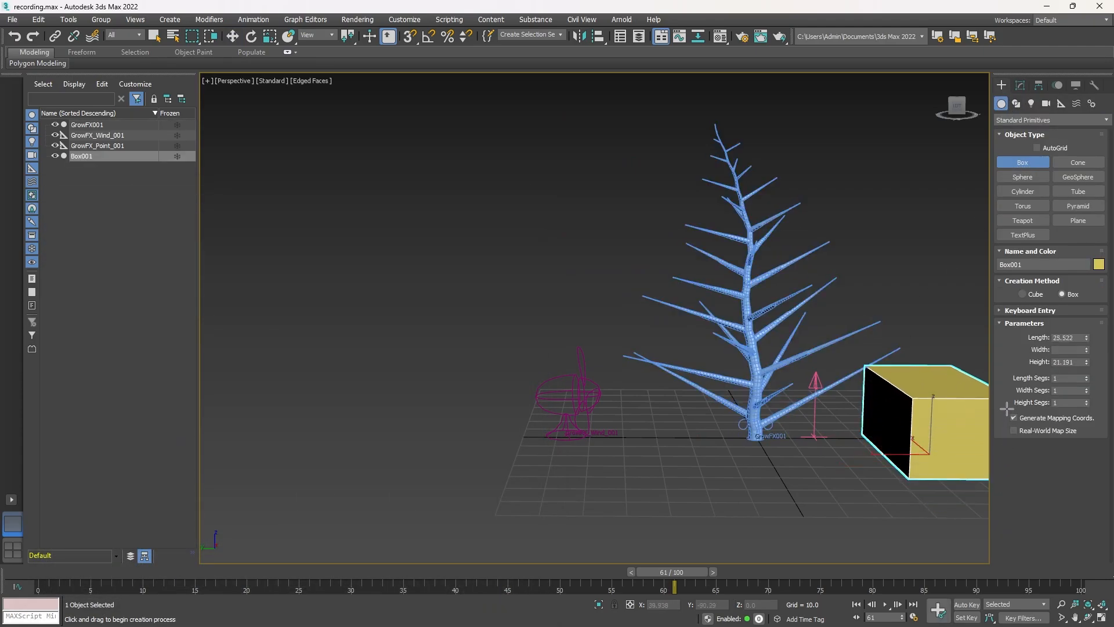
scroll(877, 271, down, 3)
middle_drag(877, 271, 748, 279)
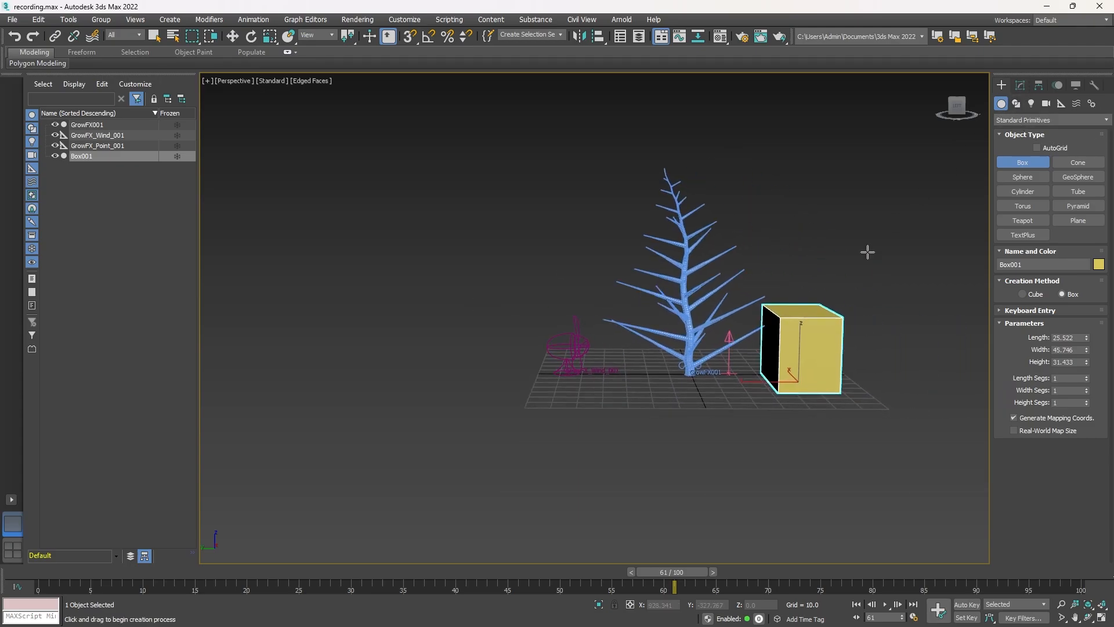
key(w)
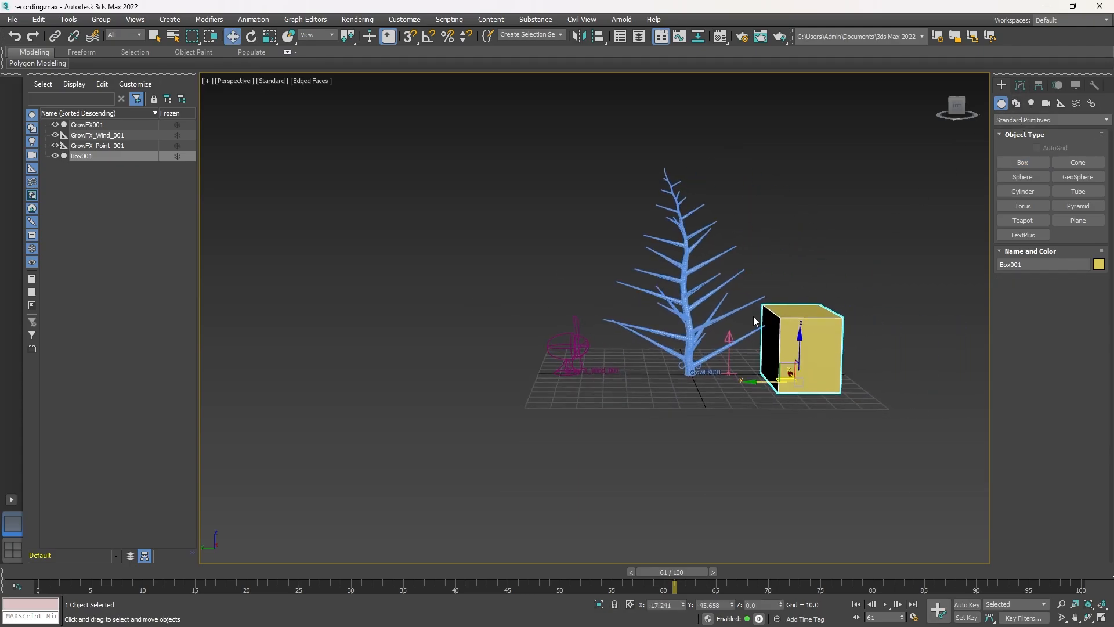
- Assign Box001 as the reaction object of the tree's ObjectReact_01 node and inspect the nearby branch
click(689, 320)
click(1020, 86)
click(1051, 398)
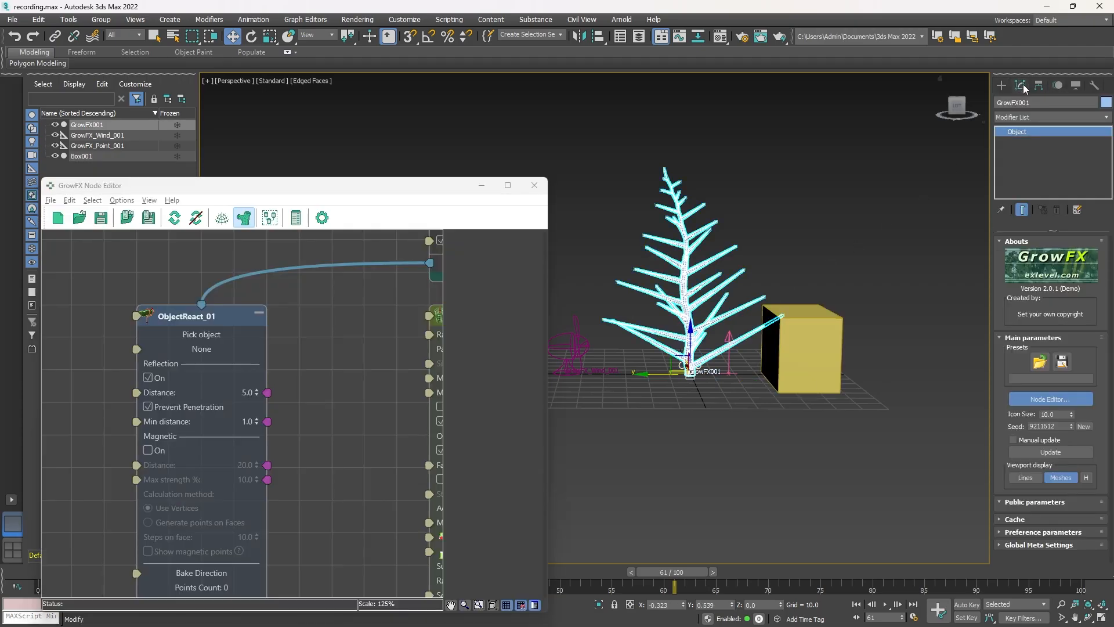
click(201, 335)
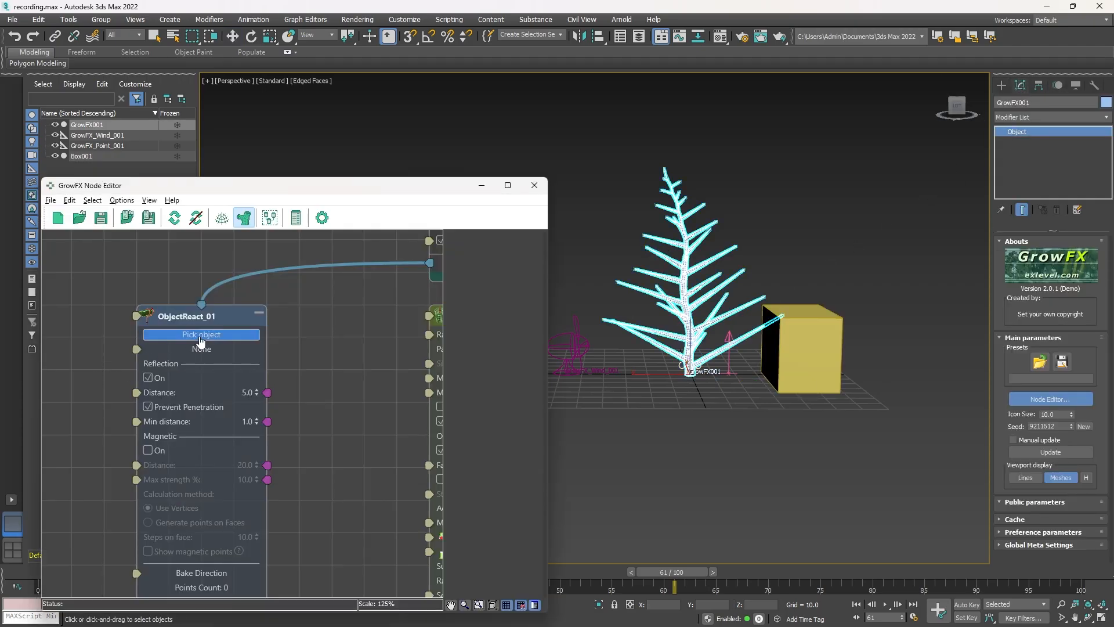
click(779, 351)
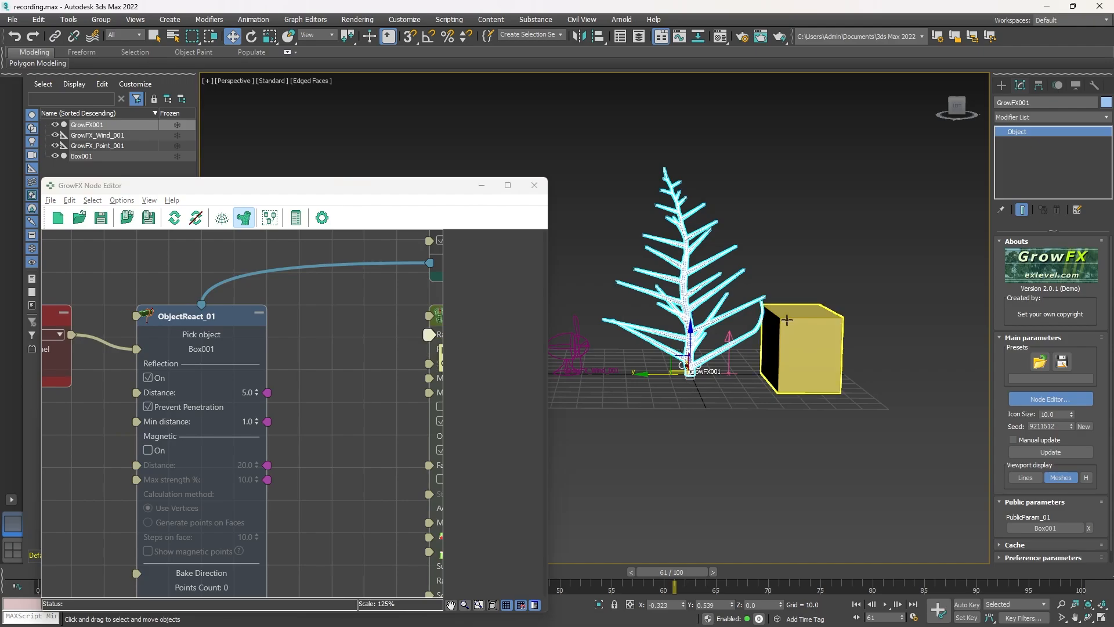
scroll(788, 319, up, 3)
middle_drag(703, 334, 778, 297)
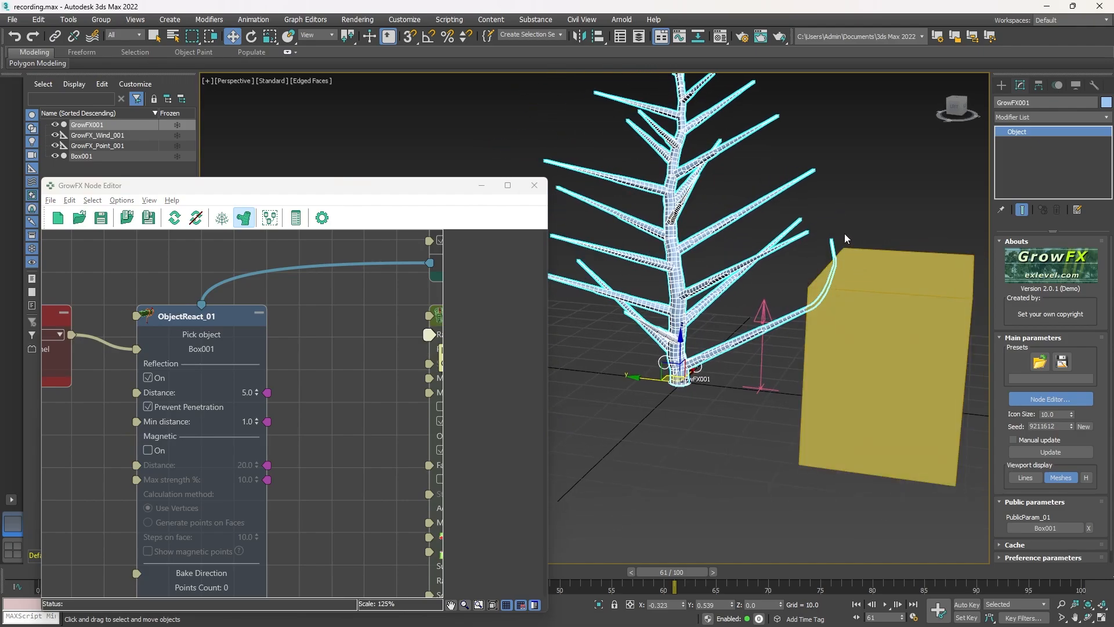
- Move Box001 along the Y axis closer to the trunk, to about Y -27.7
scroll(225, 367, down, 3)
middle_drag(225, 367, 294, 323)
scroll(294, 322, up, 1)
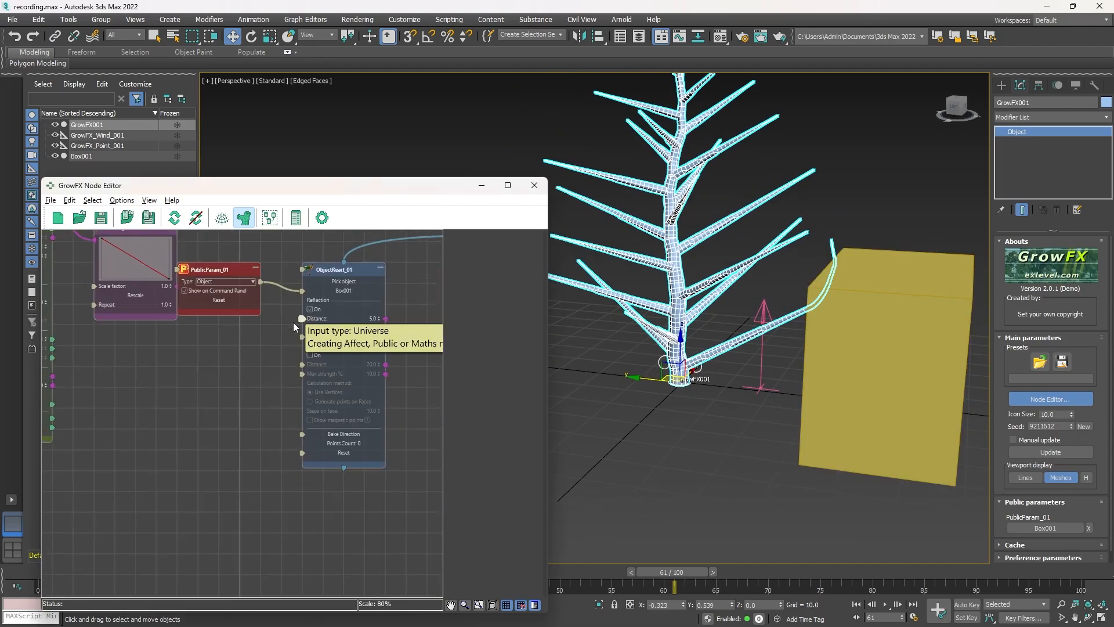
click(867, 372)
drag(840, 429, 738, 426)
middle_drag(473, 356, 434, 426)
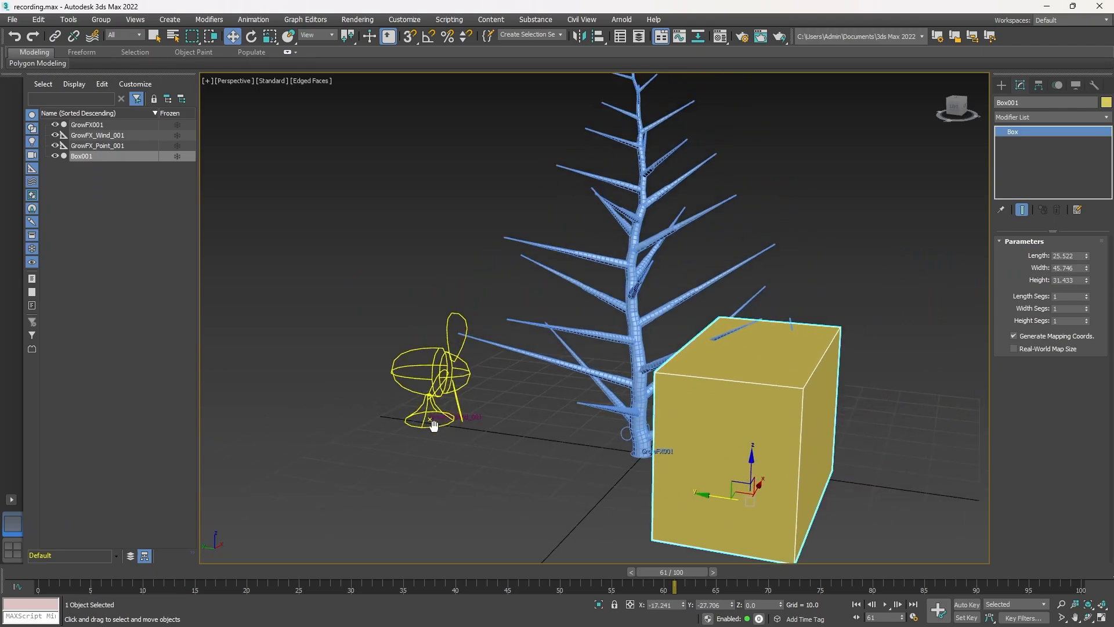
- Reselect the tree and switch ObjectReact_01 off and on again to compare how the branches react to the box
click(603, 366)
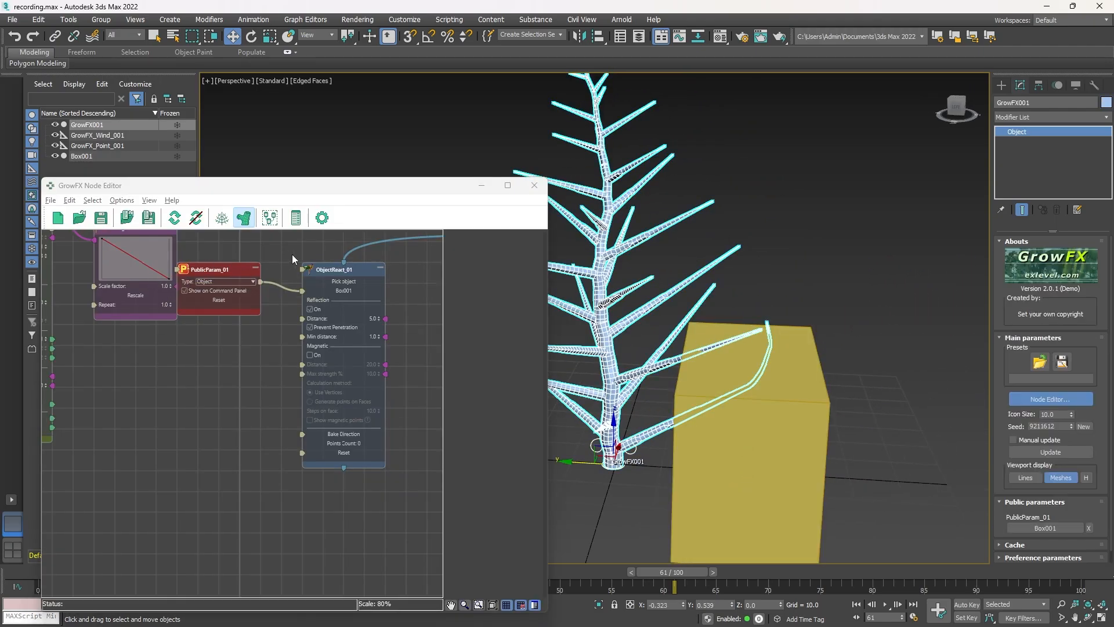
scroll(291, 254, up, 5)
click(354, 282)
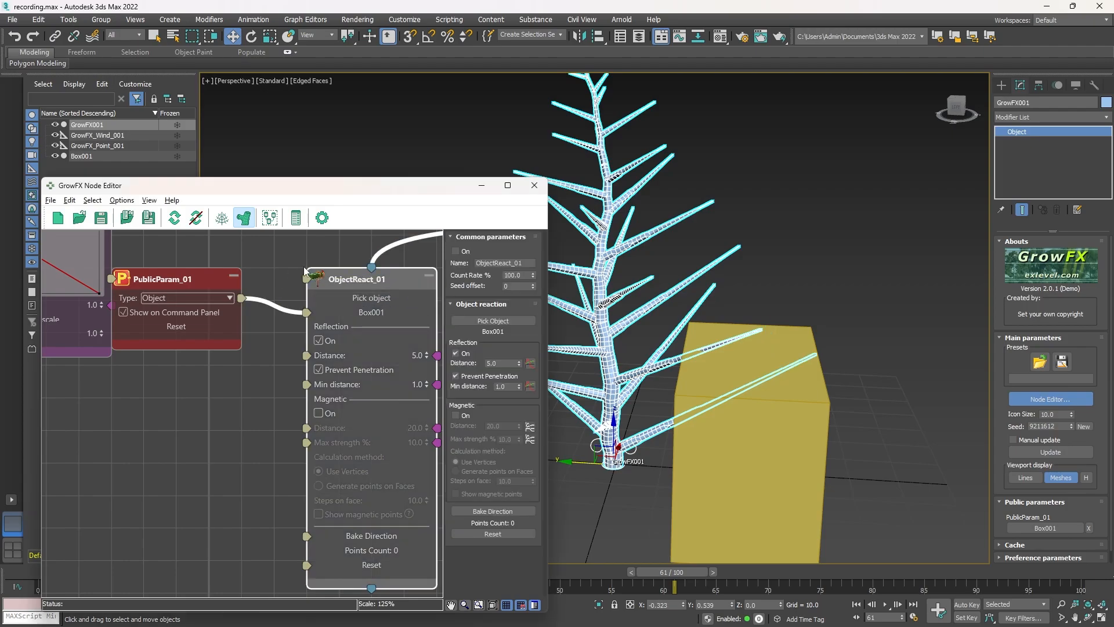
click(317, 278)
middle_drag(743, 358, 836, 331)
alt+middle_drag(836, 331, 713, 371)
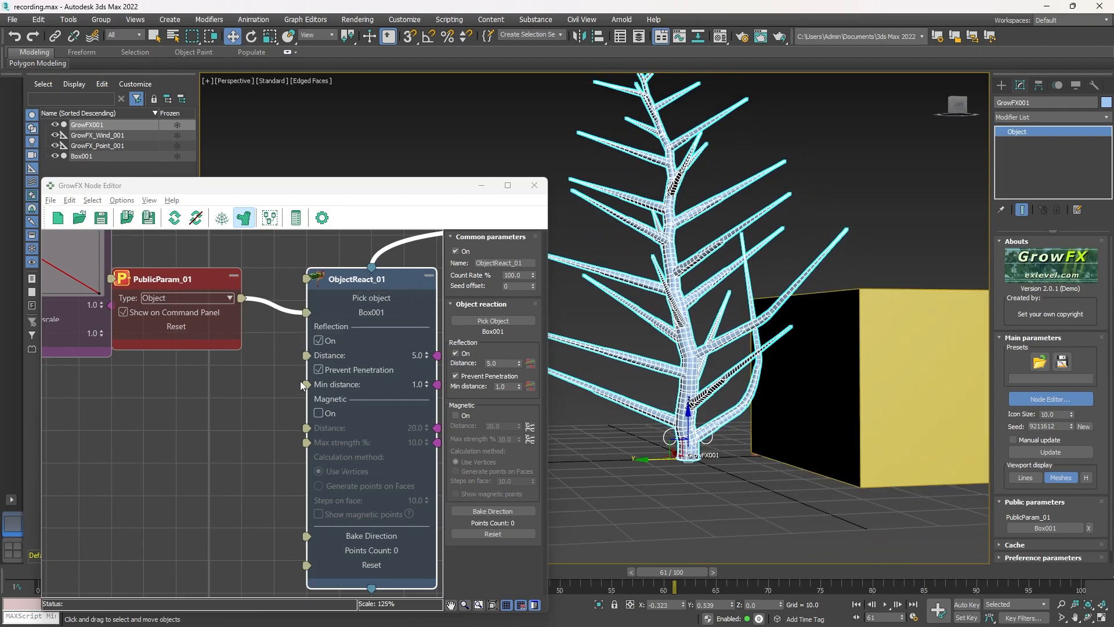
- Move the node editor window further away from the tree and make it taller, with the ObjectReact_01 node in view
scroll(301, 381, up, 5)
middle_drag(285, 374, 61, 408)
scroll(70, 401, down, 5)
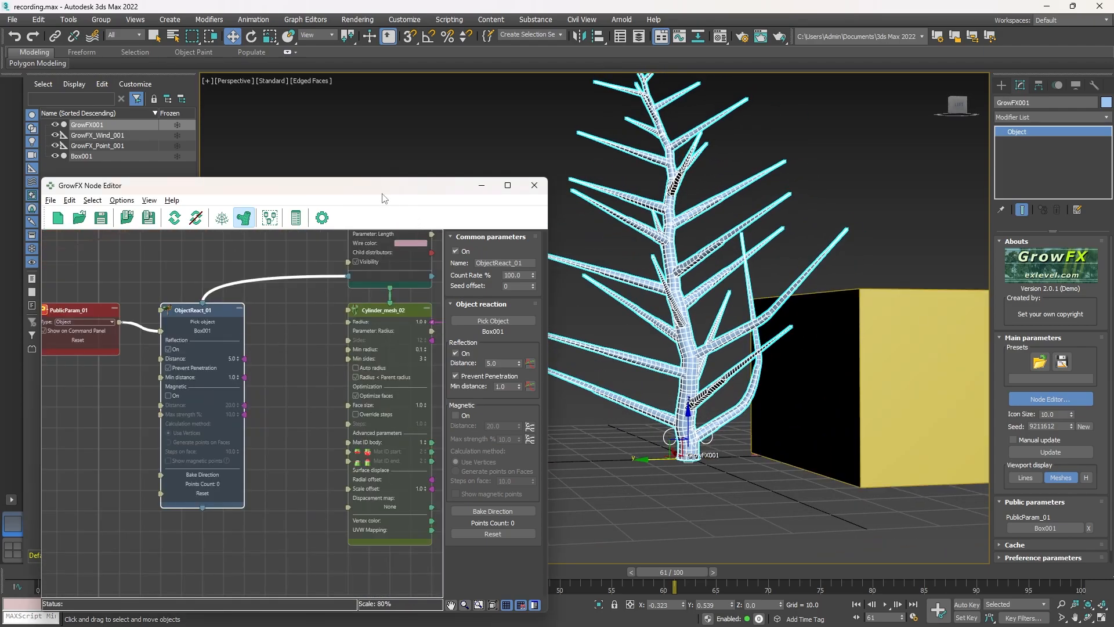
drag(376, 188, 344, 103)
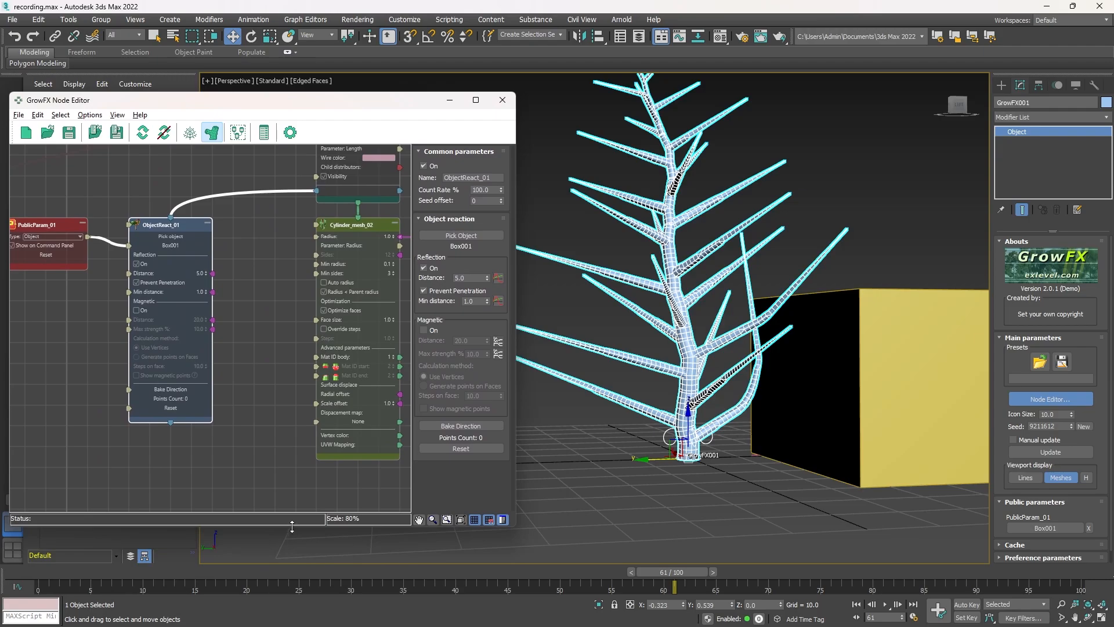
drag(292, 526, 292, 584)
middle_drag(173, 268, 247, 334)
scroll(290, 316, down, 1)
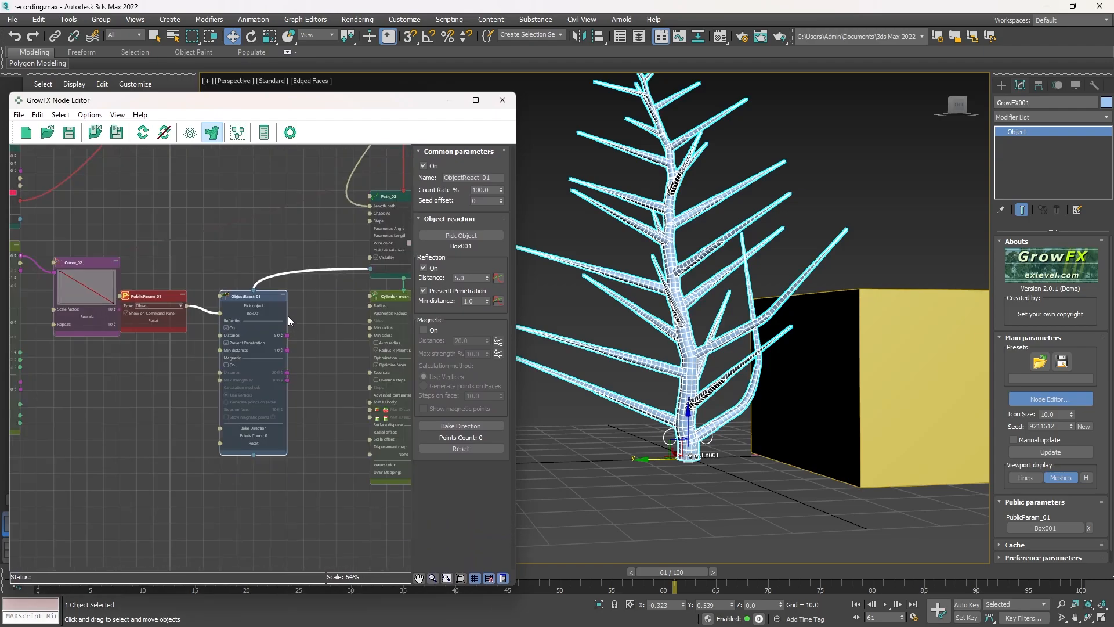
- Examine how the branches bend around the box and inspect the ObjectReact_01 node in the graph
scroll(720, 311, down, 5)
middle_drag(731, 328, 714, 357)
scroll(718, 331, up, 2)
scroll(753, 313, up, 4)
scroll(753, 314, down, 2)
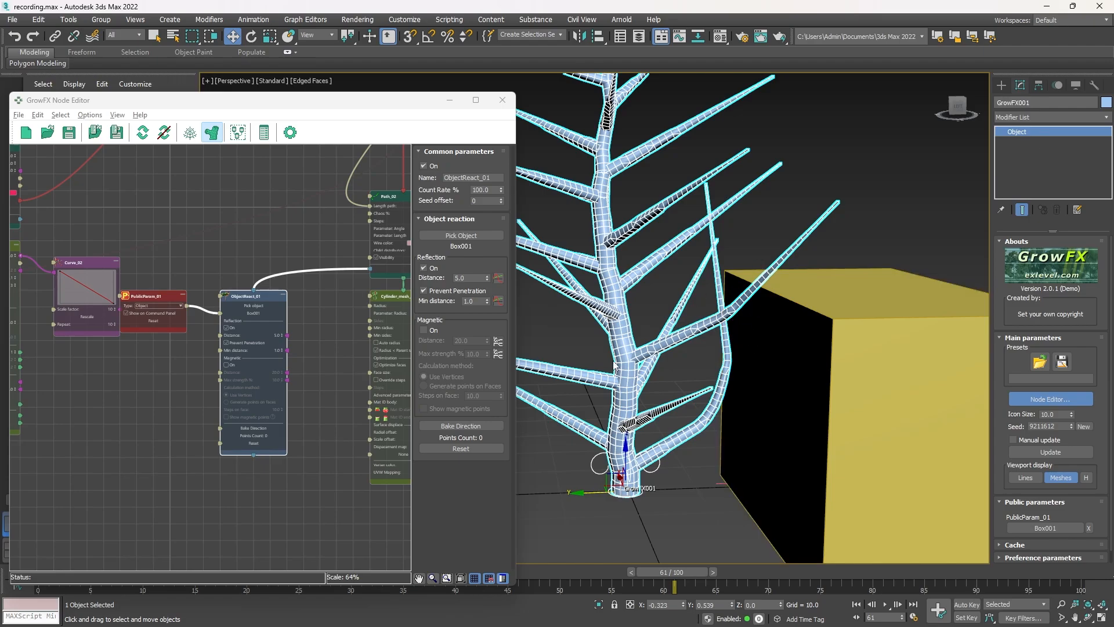
scroll(242, 353, down, 2)
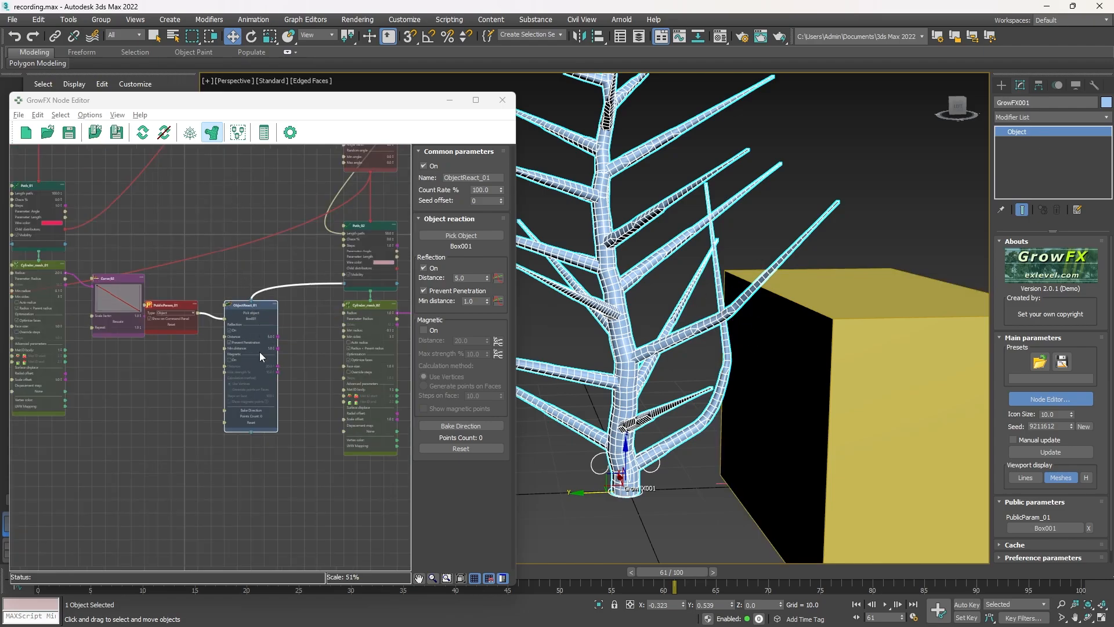
scroll(259, 351, up, 4)
scroll(297, 289, down, 3)
- Switch the reflection in the ObjectReact_01 node off and on again to compare the branches near the box
click(165, 263)
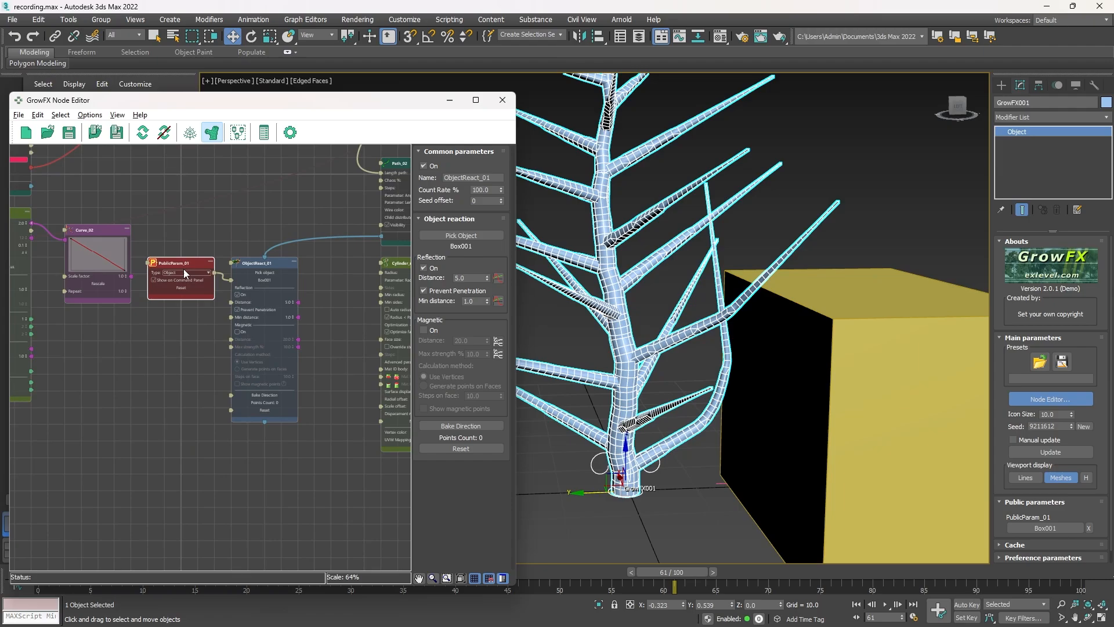
scroll(197, 272, up, 4)
scroll(195, 278, up, 2)
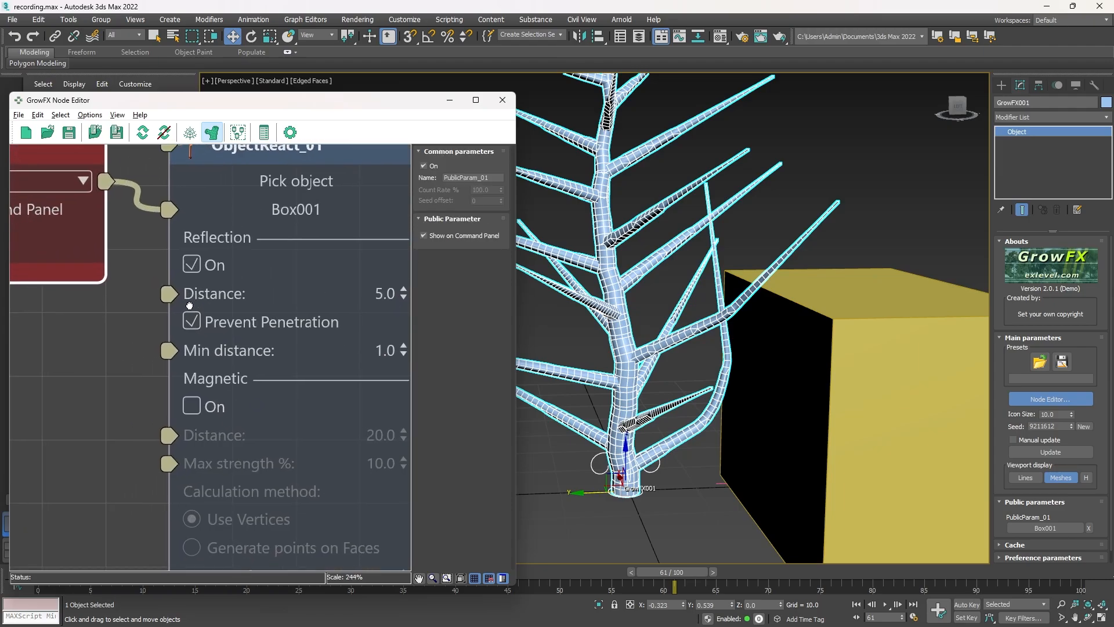
click(198, 264)
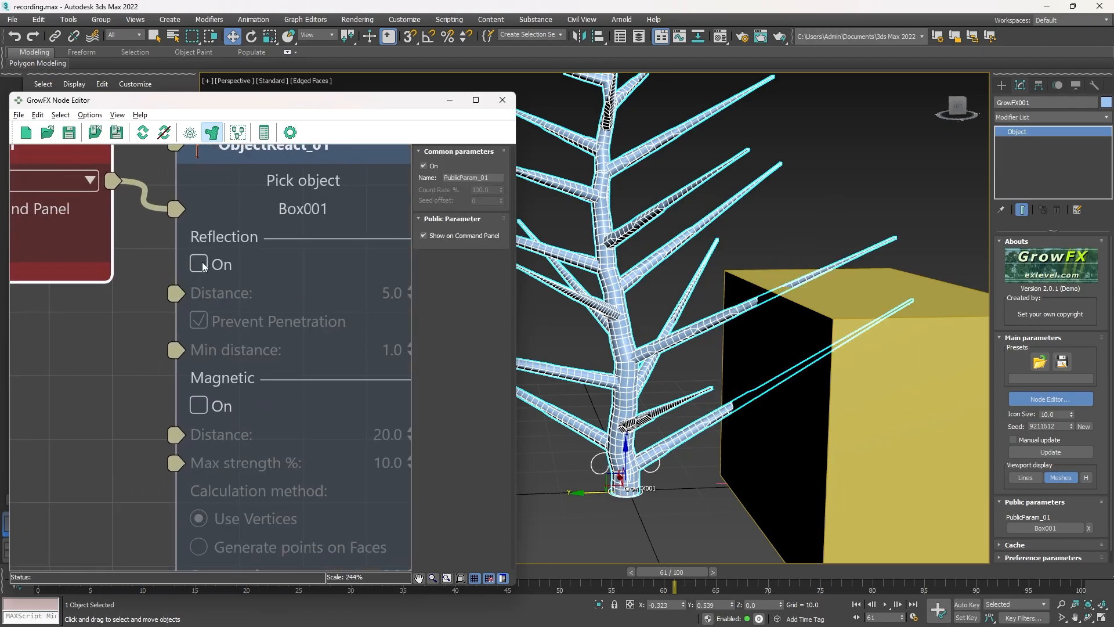
click(202, 263)
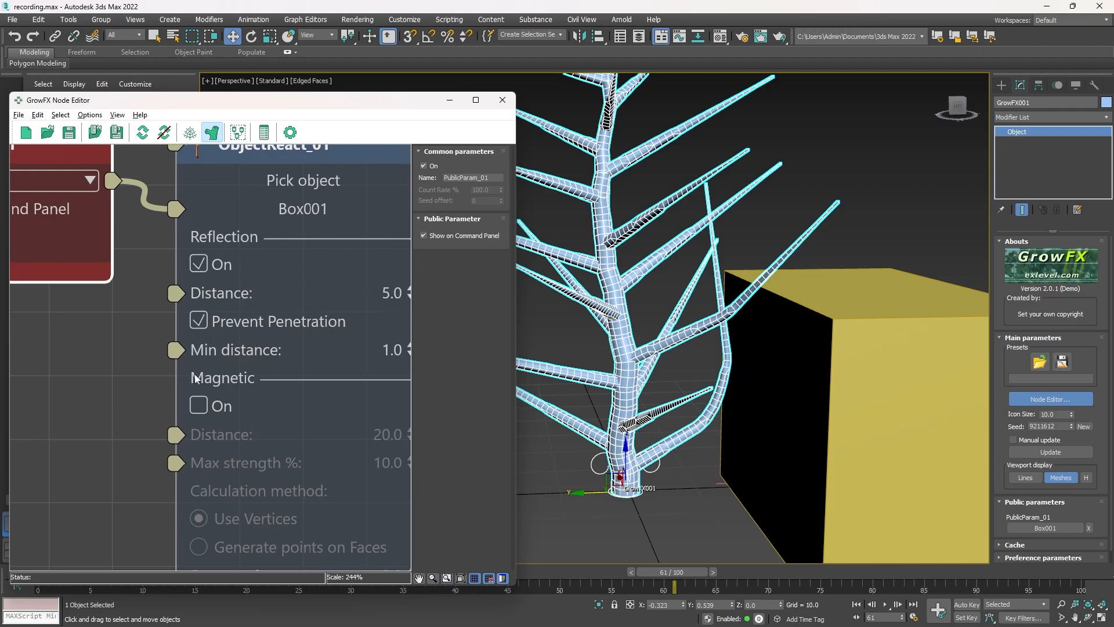
- Try the magnetic effect in the ObjectReact_01 node, orbit around the branches, and switch it off again
click(199, 406)
alt+middle_drag(870, 380, 621, 273)
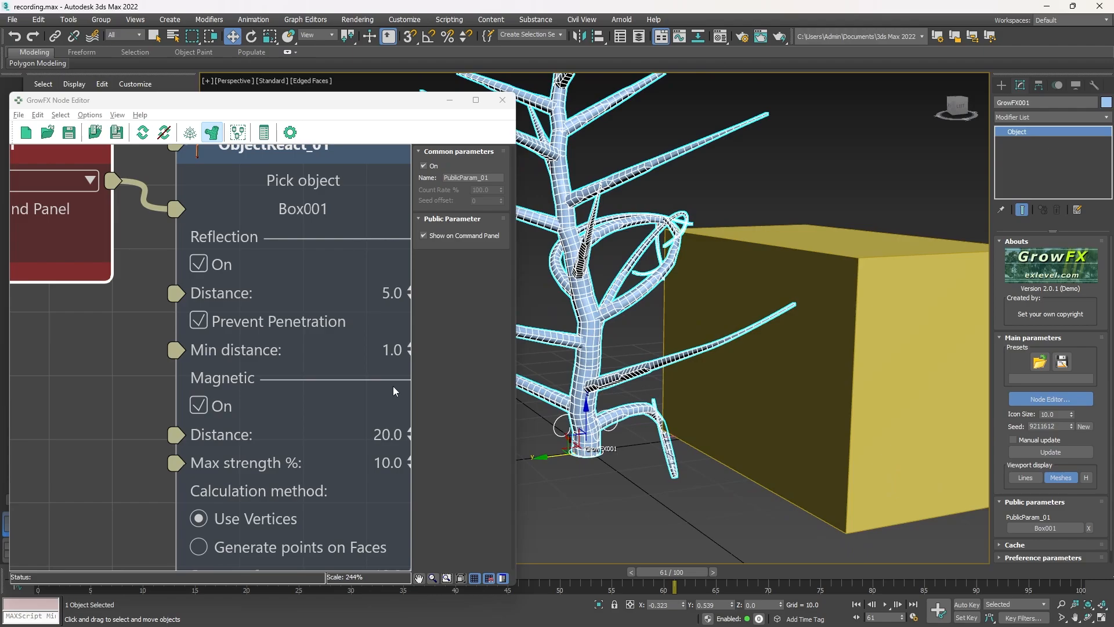
click(198, 406)
- Disable Prevent Penetration and enable the magnetic effect in the ObjectReact_01 node
click(198, 321)
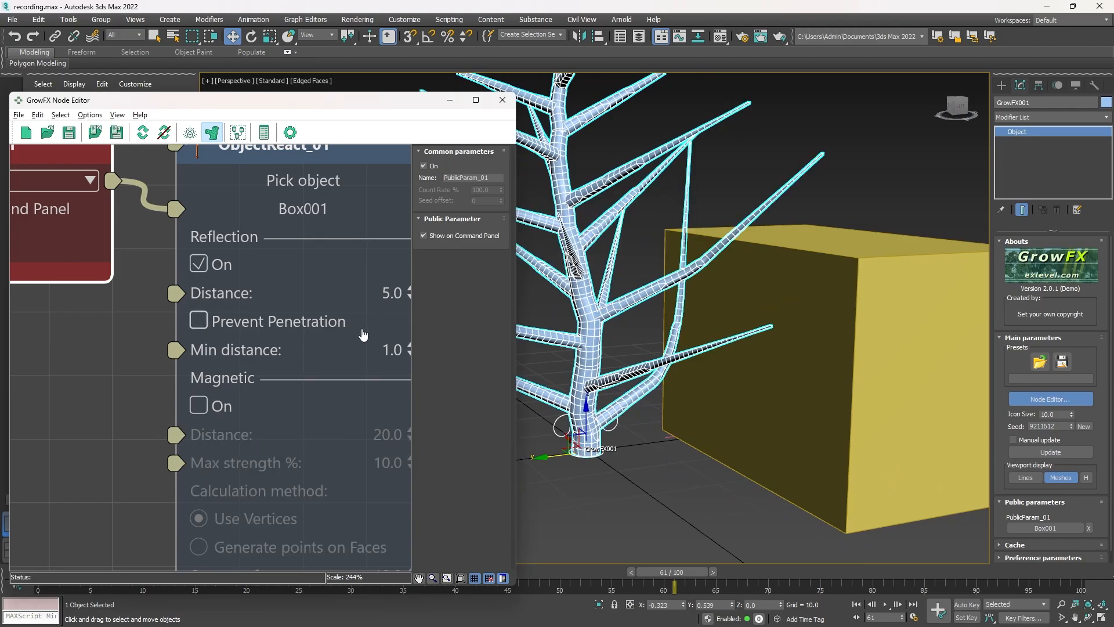
scroll(839, 363, down, 4)
middle_drag(294, 379, 291, 303)
scroll(253, 364, down, 2)
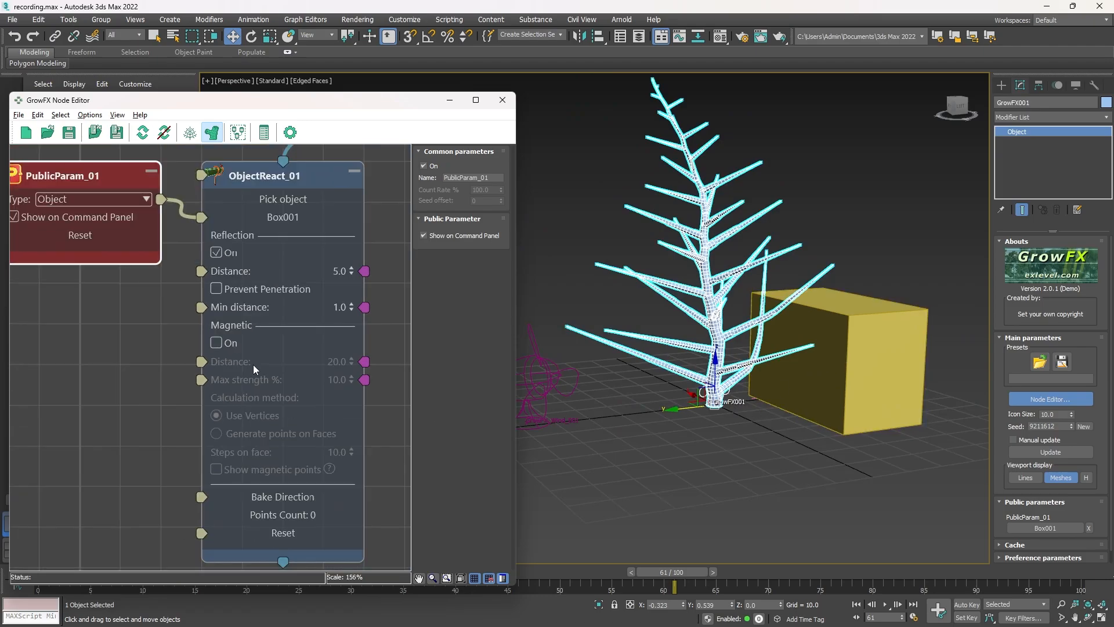
middle_drag(253, 364, 238, 359)
click(200, 338)
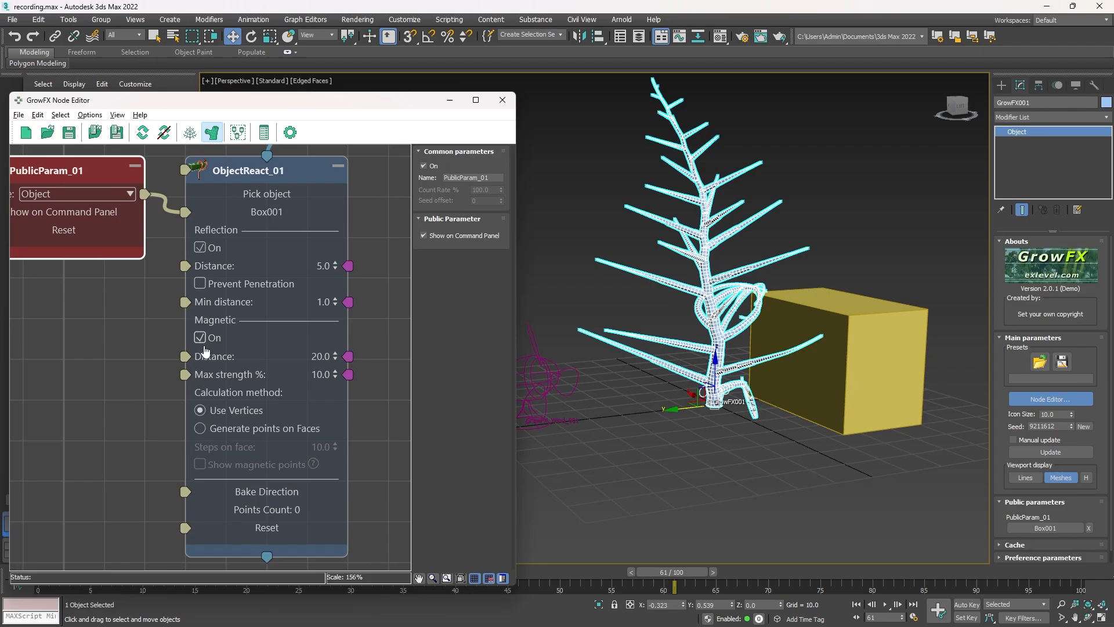
- Turn the magnetic effect off and back on to compare how the box attracts the branches
scroll(262, 446, up, 3)
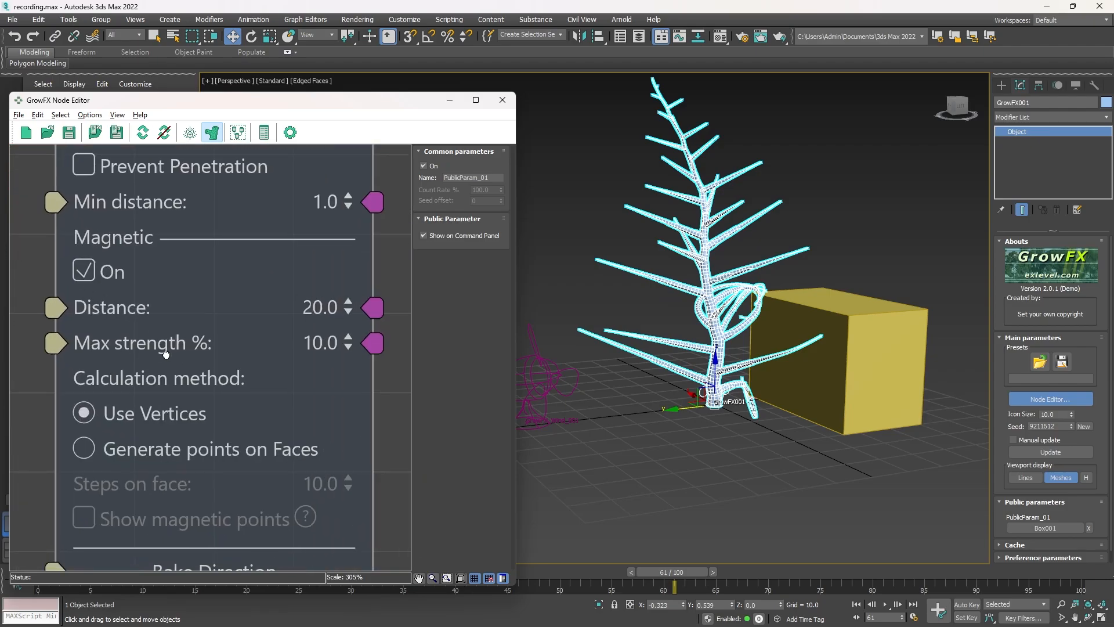
scroll(848, 325, up, 3)
middle_drag(872, 402, 883, 408)
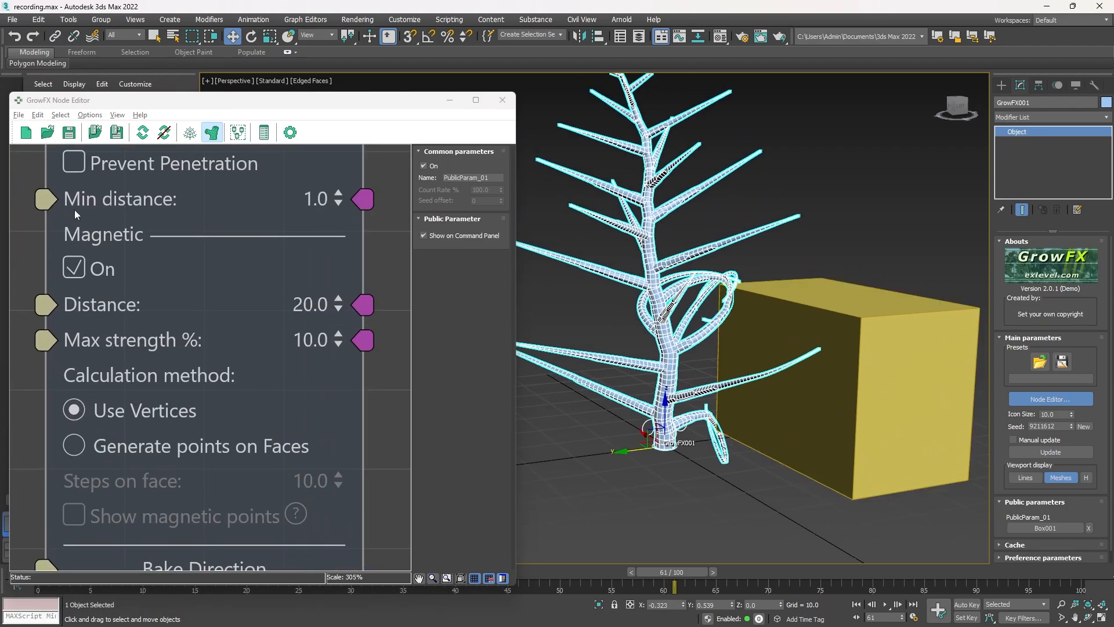
click(73, 271)
middle_drag(123, 342, 155, 295)
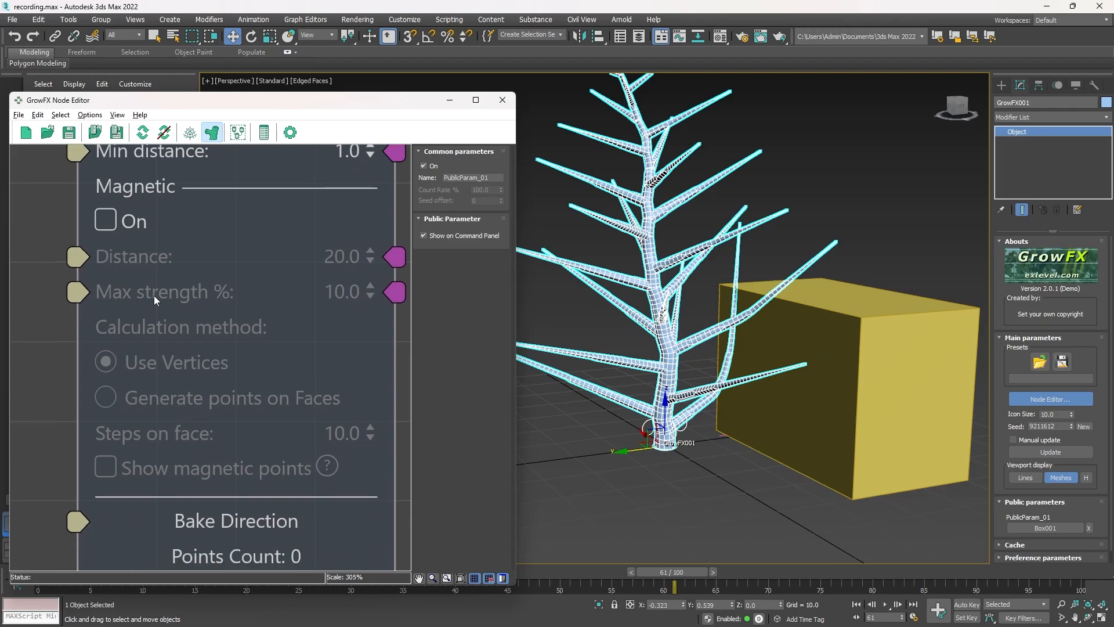
click(112, 227)
alt+middle_drag(830, 388, 726, 288)
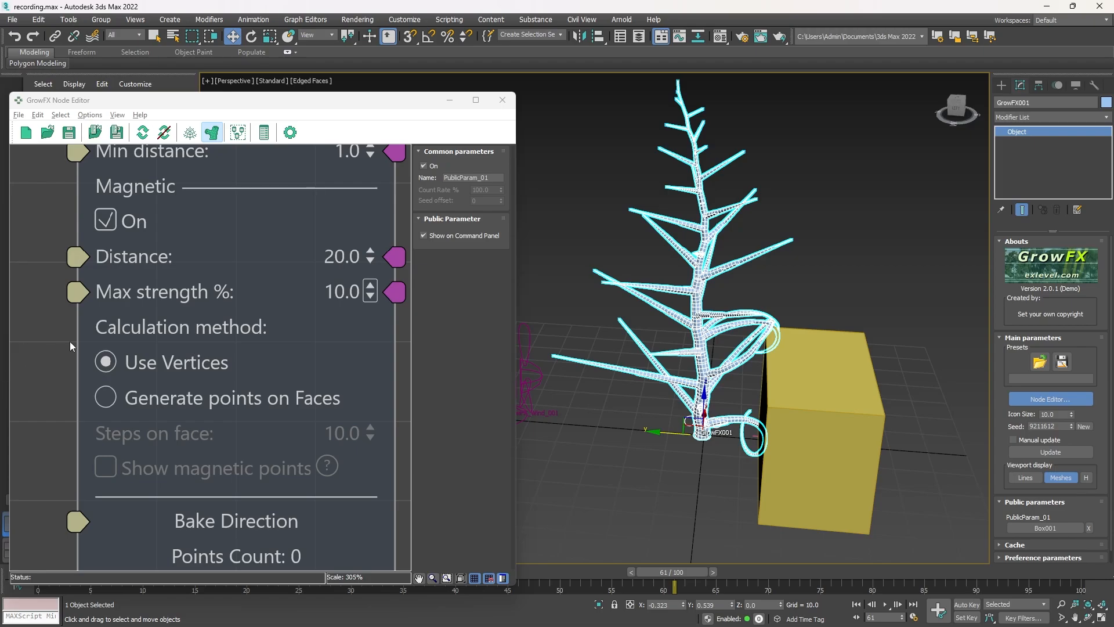
- Change the magnetic calculation method of ObjectReact_01 to Generate points on Faces
scroll(200, 298, down, 3)
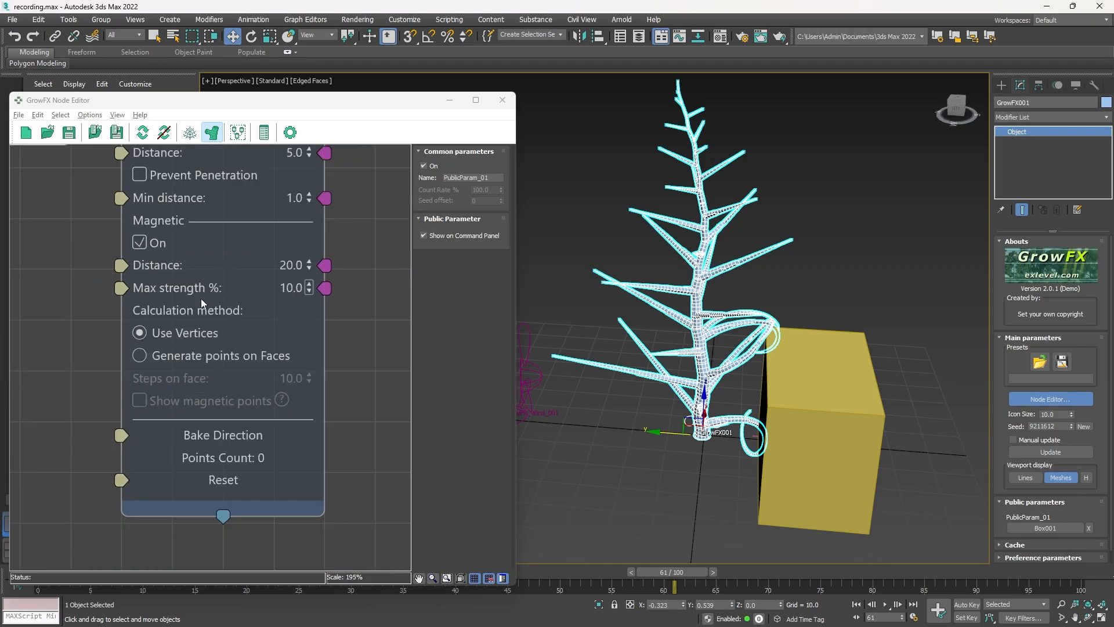
scroll(200, 382, up, 2)
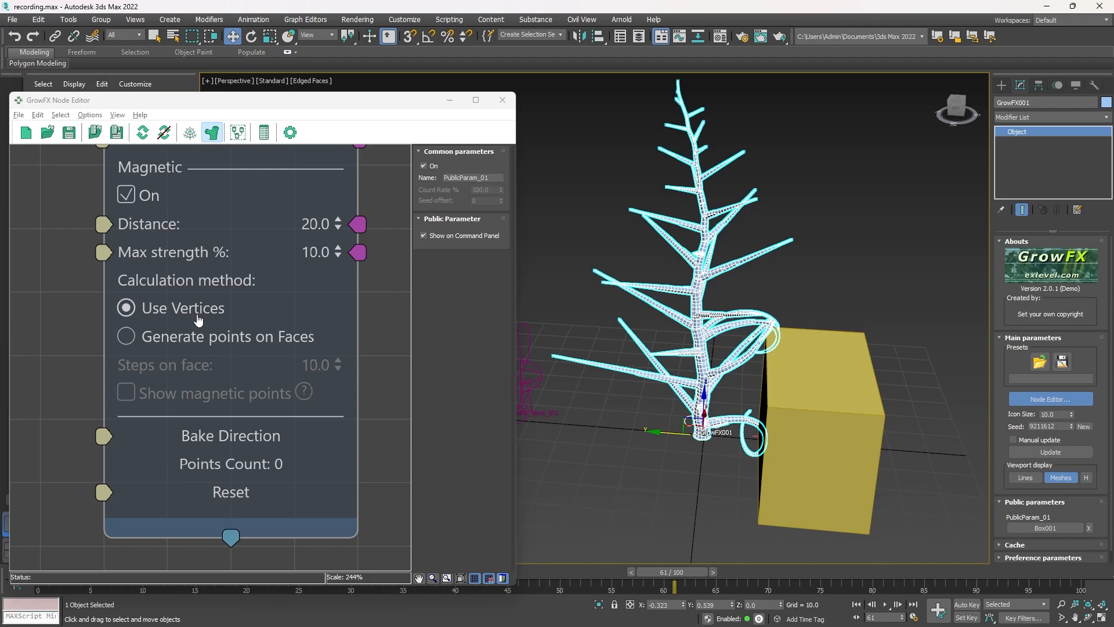
click(127, 337)
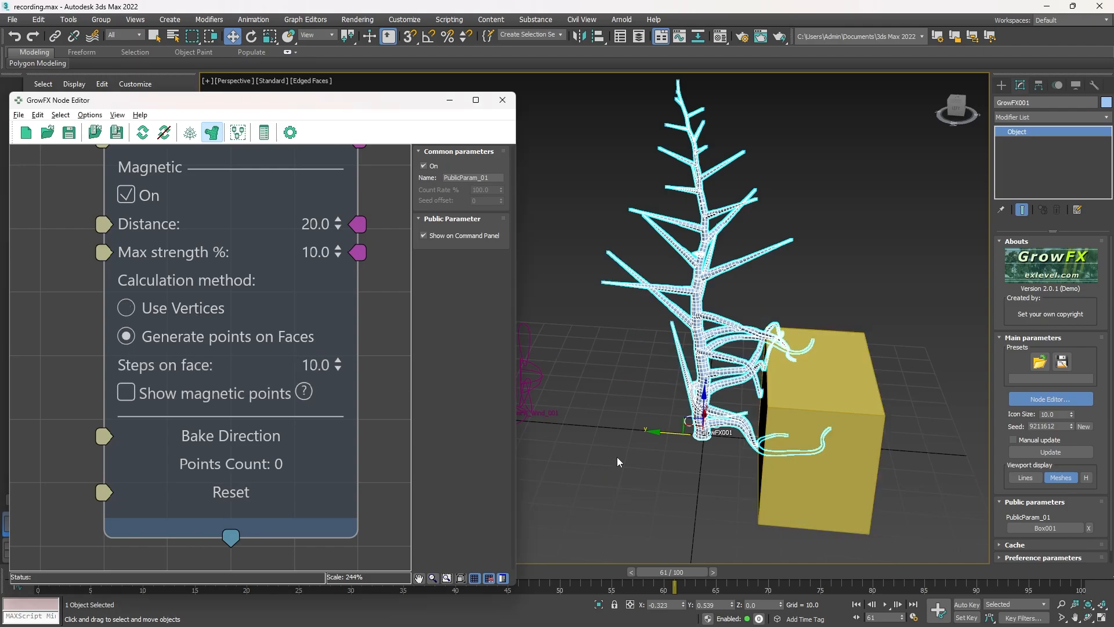
mouse_move(712, 444)
alt+middle_down()
mouse_move(685, 465)
mouse_move(743, 448)
mouse_move(708, 455)
alt+middle_up()
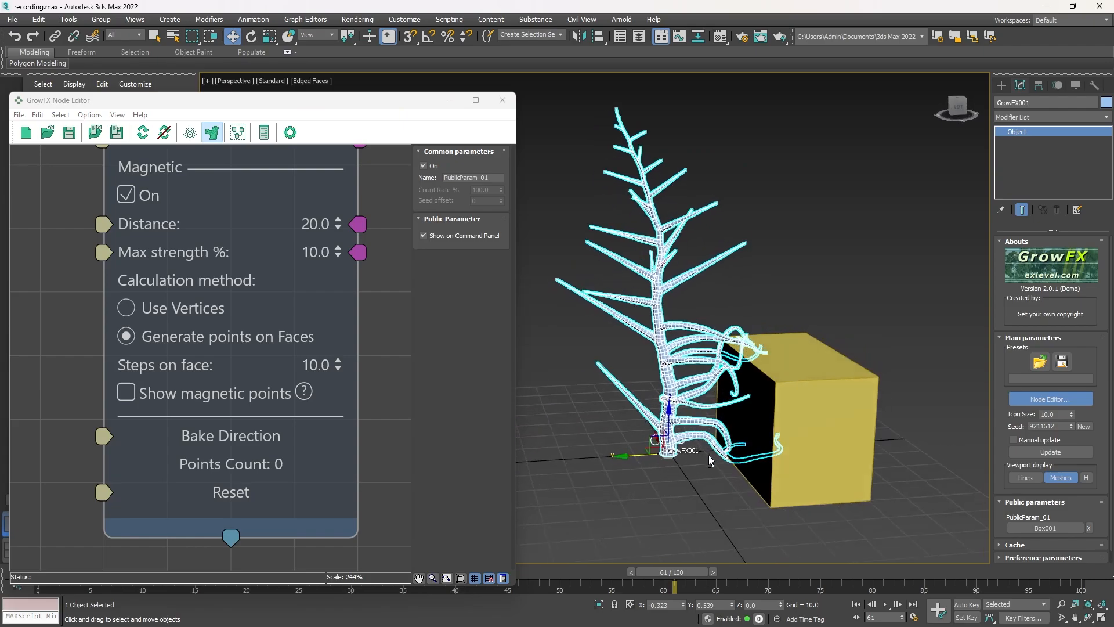
- Try several Steps on face values for the magnetic points, ending at 4.831
drag(337, 370, 349, 391)
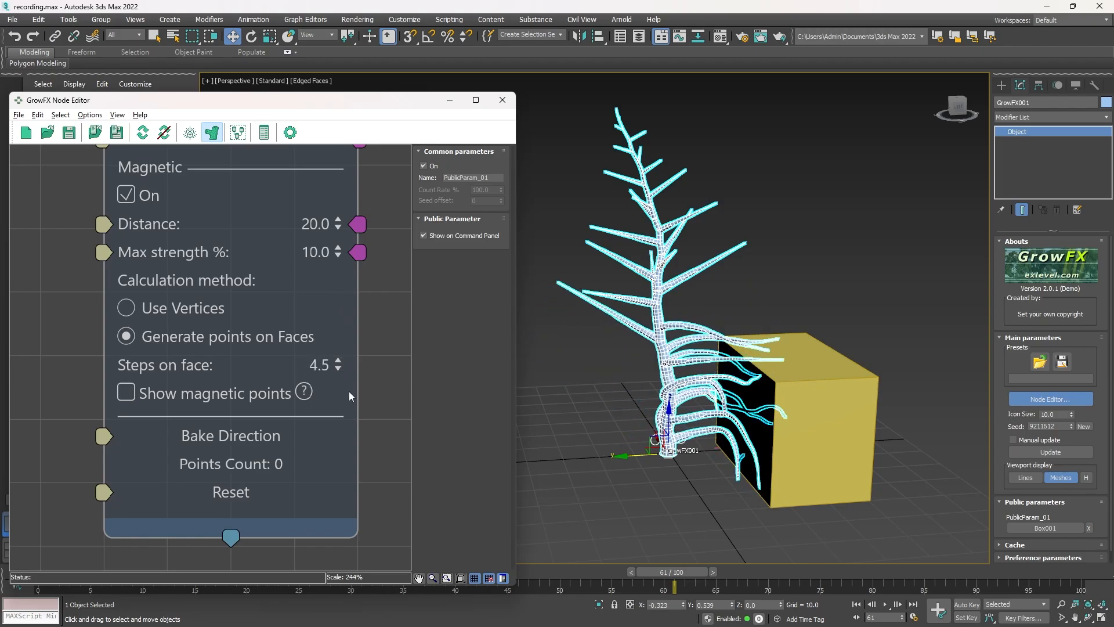
alt+middle_drag(752, 410, 784, 387)
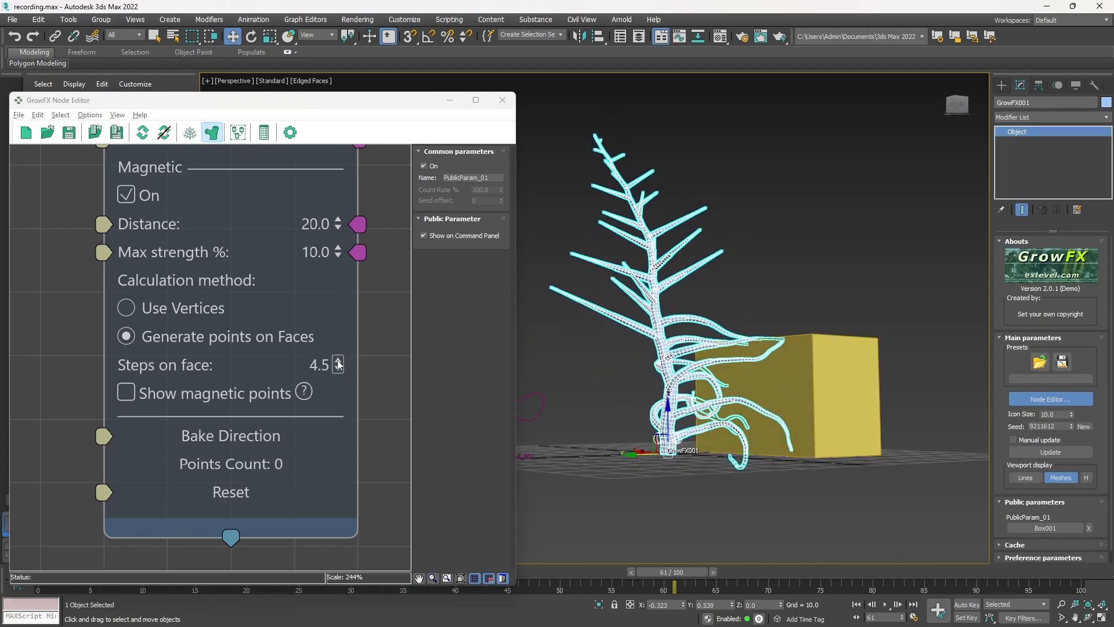
drag(339, 364, 339, 351)
alt+middle_drag(812, 408, 786, 446)
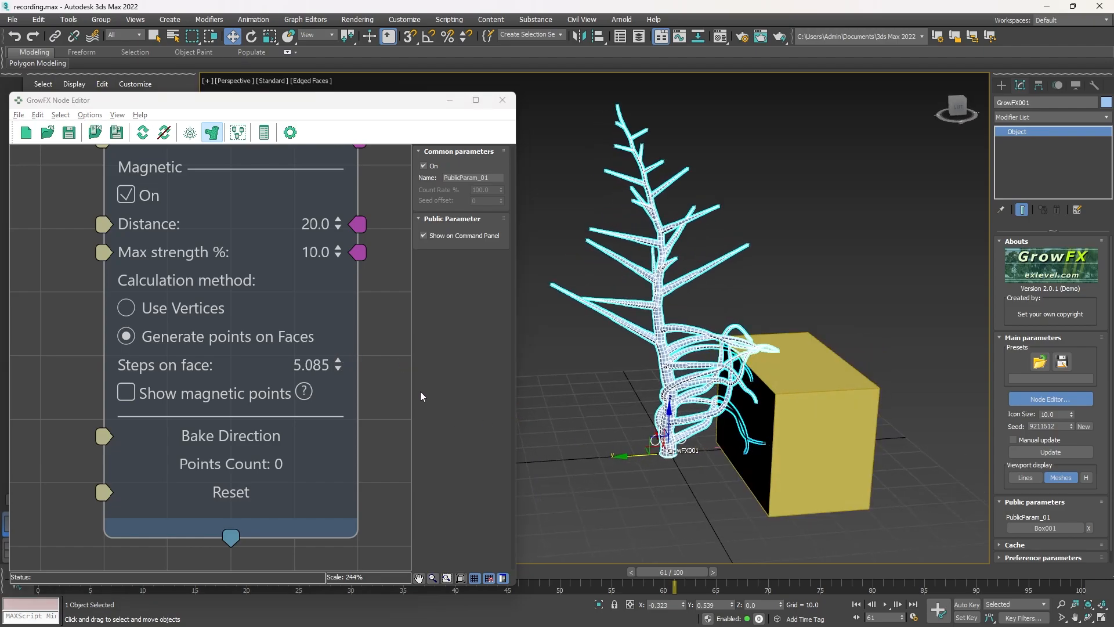
drag(339, 365, 340, 366)
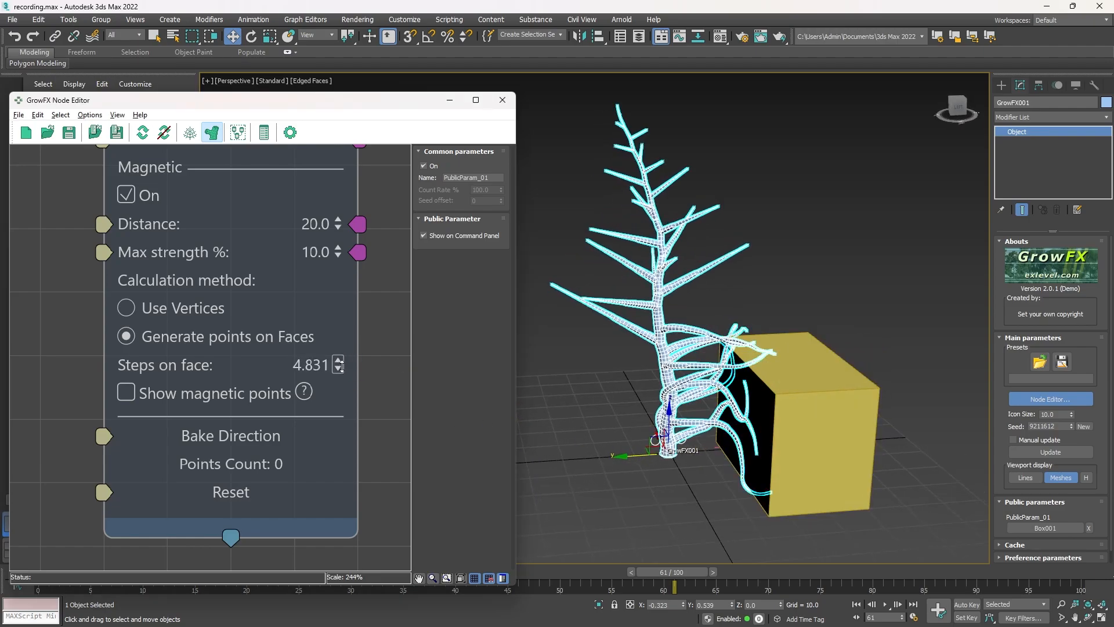
alt+middle_drag(844, 437, 816, 334)
- Lower Box001 below the ground grid and flatten it vertically to about 42% of its height
scroll(762, 394, up, 3)
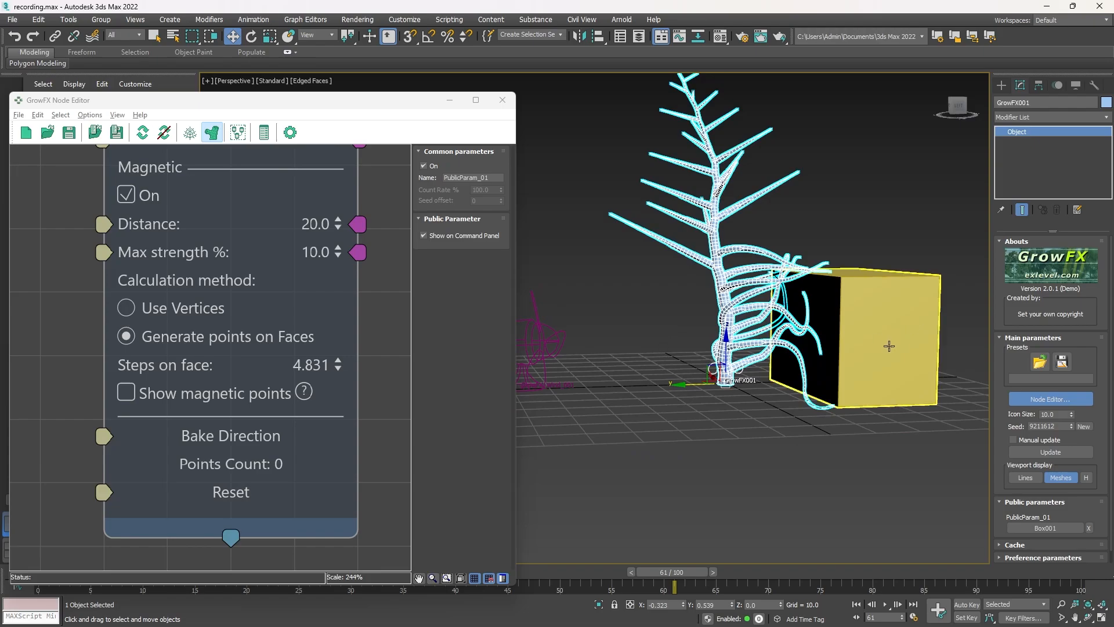
click(860, 309)
key(e)
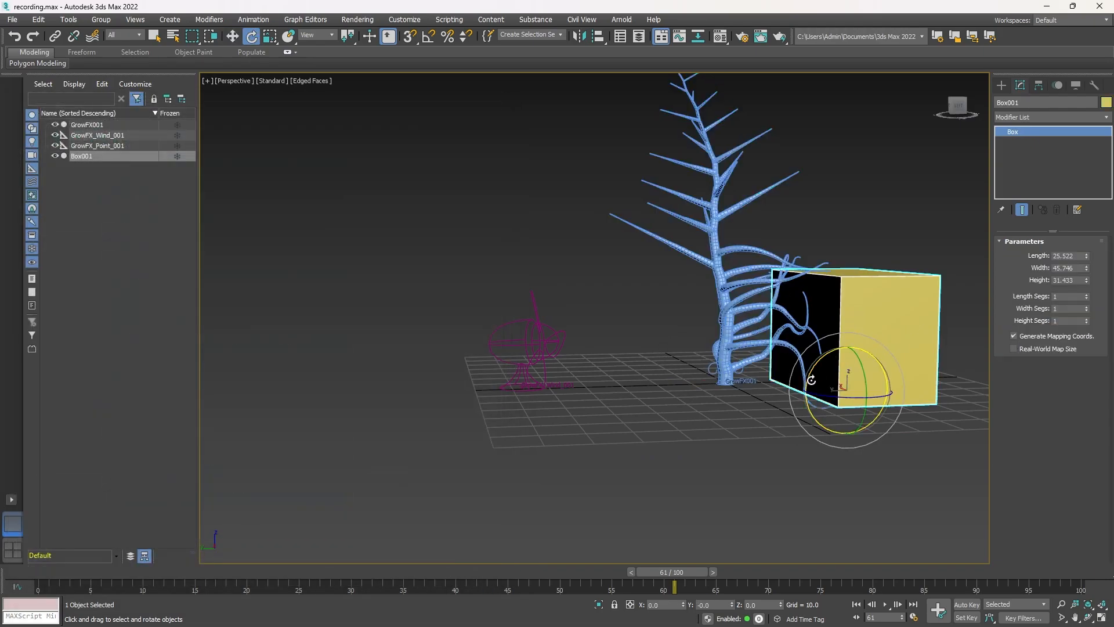
key(w)
drag(850, 353, 889, 437)
alt+middle_drag(889, 438, 838, 443)
key(r)
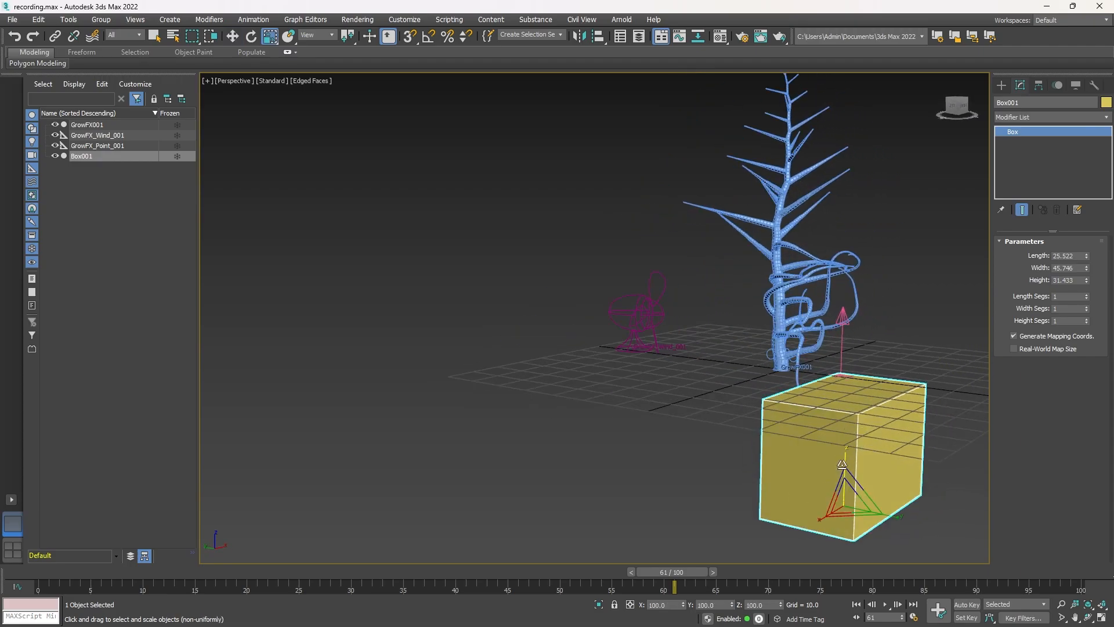
drag(843, 461, 850, 509)
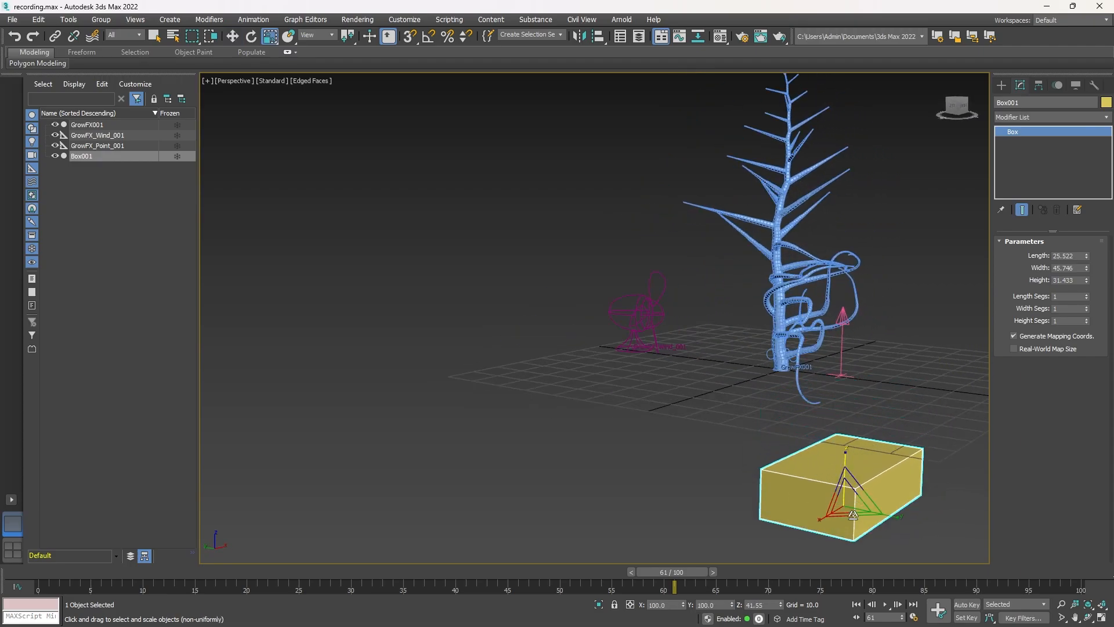
- Move the flattened box underneath the tree's base, to about X 4.4 and Y 1.5
key(w)
drag(850, 465, 840, 386)
alt+middle_drag(841, 386, 824, 400)
drag(796, 396, 673, 348)
alt+middle_drag(673, 348, 709, 413)
drag(747, 423, 733, 486)
alt+middle_drag(666, 395, 828, 347)
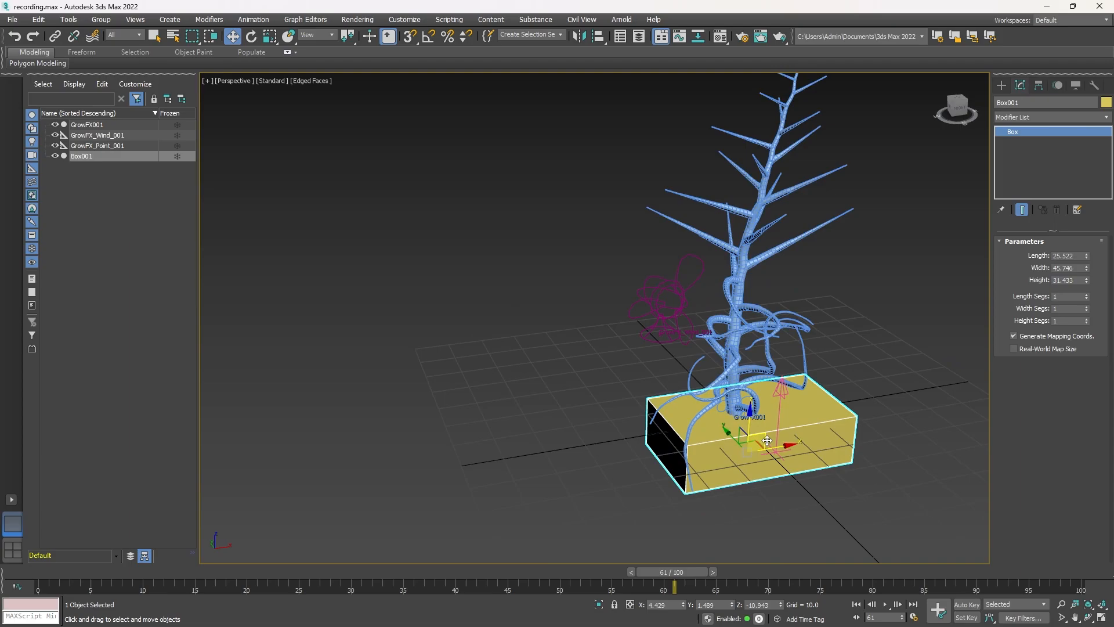
drag(752, 410, 748, 413)
- Stretch the flattened box horizontally along its Y axis so it forms a wide slab under the tree
key(r)
alt+middle_drag(749, 413, 769, 480)
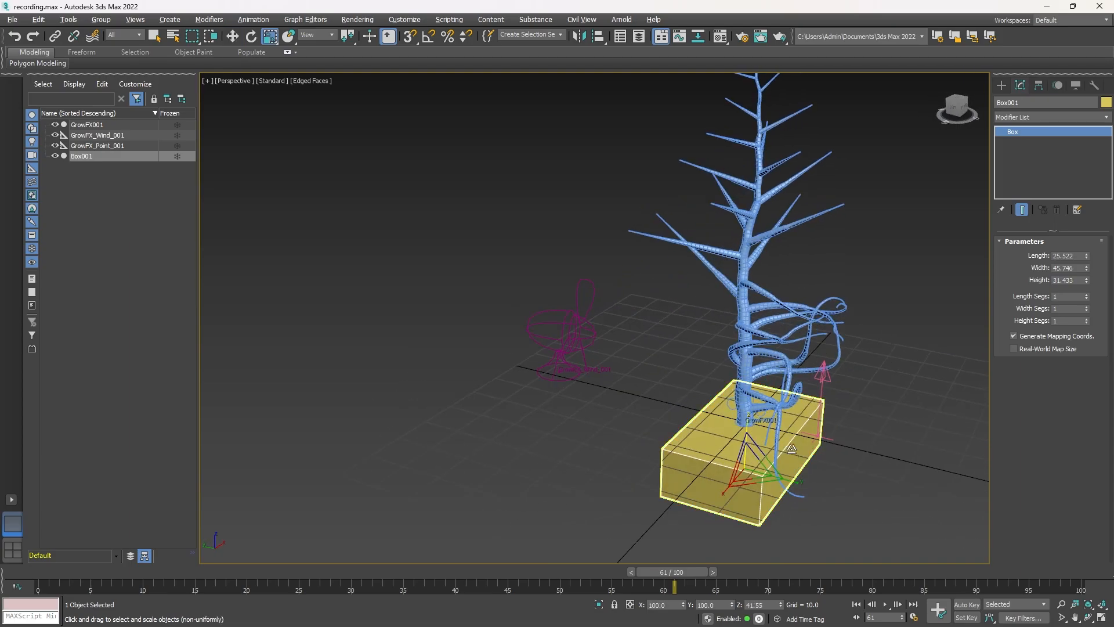
drag(769, 480, 875, 455)
alt+middle_drag(875, 455, 719, 401)
- Adjust the slab's height so its top surface sits at the base of the trunk
key(w)
drag(748, 428, 747, 411)
alt+middle_drag(748, 412, 776, 408)
click(956, 104)
alt+middle_drag(723, 376, 718, 398)
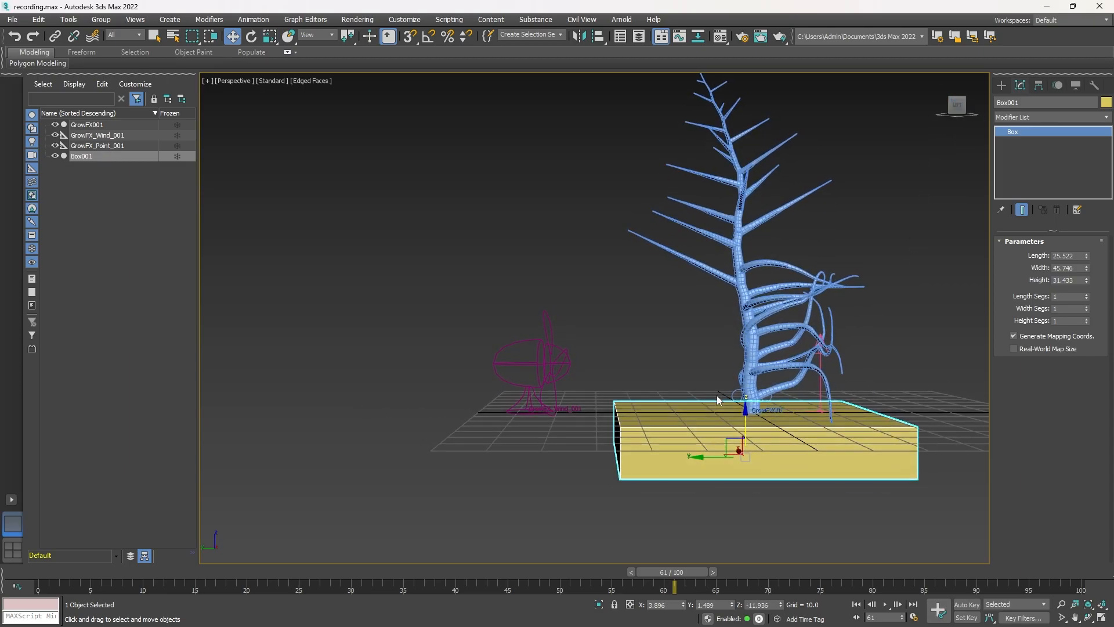
scroll(733, 424, up, 3)
drag(757, 428, 756, 425)
- Select the GrowFX001 tree and switch its ObjectReact_01 node off and on again
click(767, 312)
scroll(281, 402, down, 2)
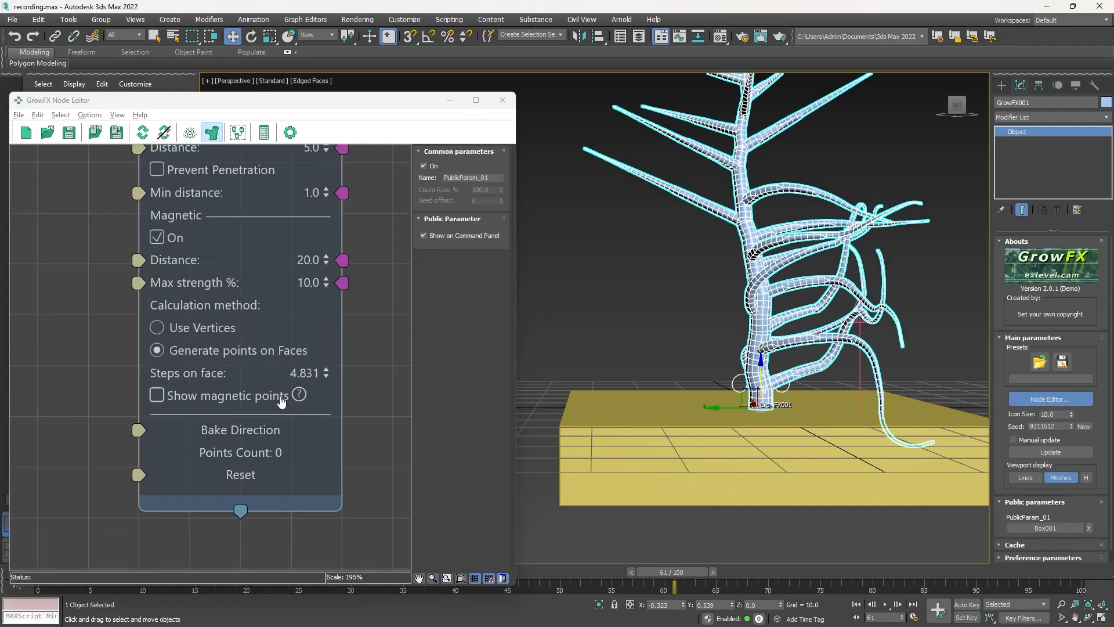
middle_drag(194, 242, 220, 423)
click(203, 278)
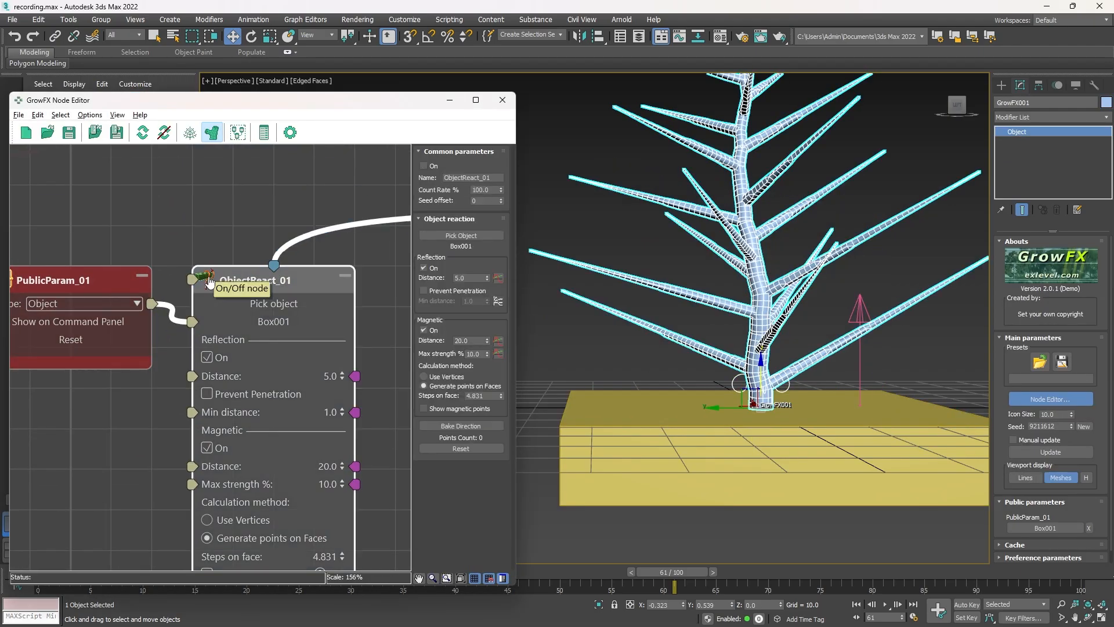
click(203, 279)
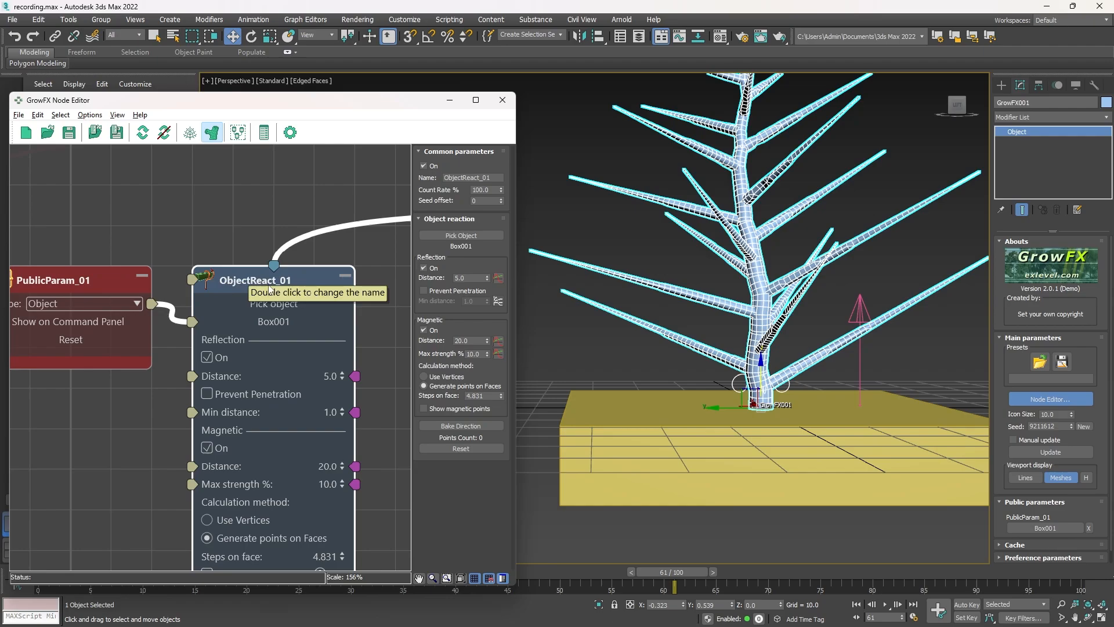
- Adjust the Magnetic distance of the ObjectReact_01 node, entering 0
scroll(817, 383, down, 4)
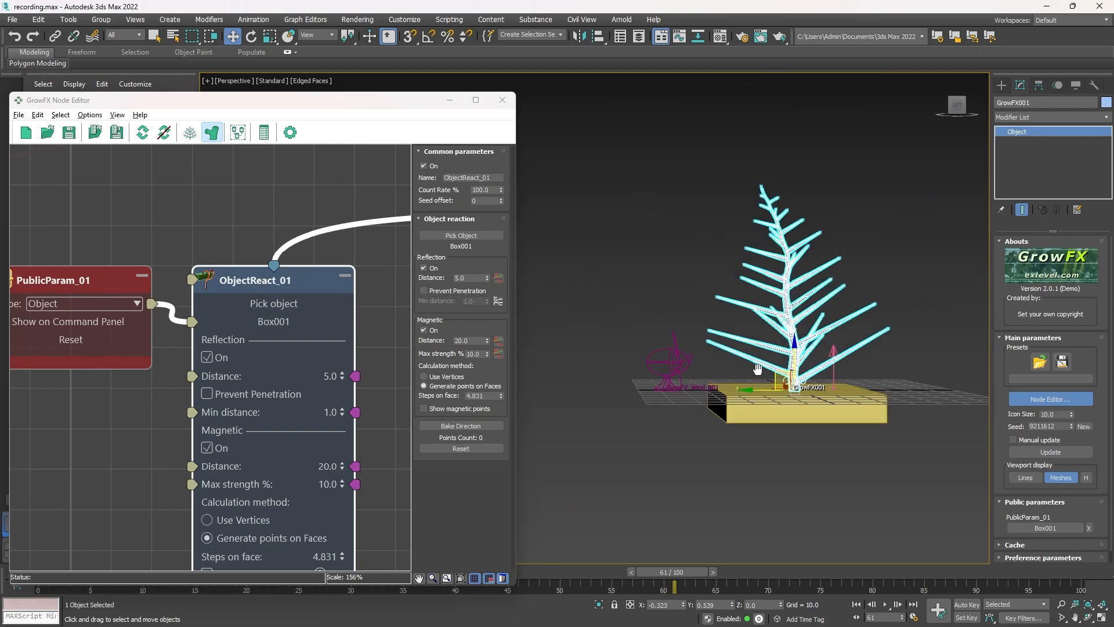
alt+middle_drag(813, 384, 685, 412)
middle_drag(225, 397, 114, 241)
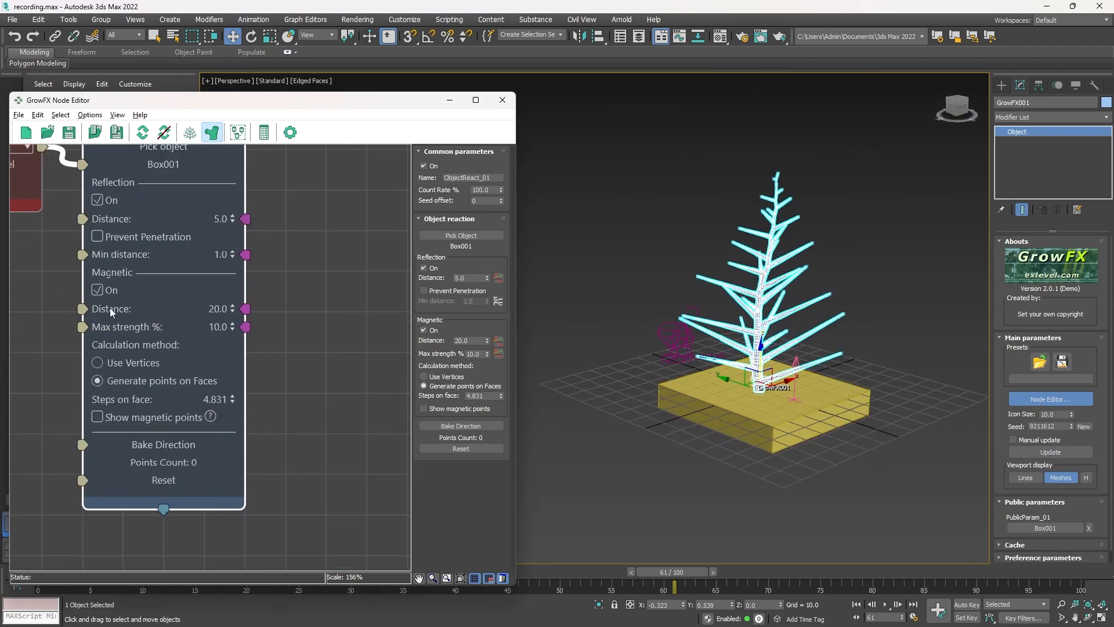
scroll(131, 326, up, 1)
middle_drag(223, 327, 284, 382)
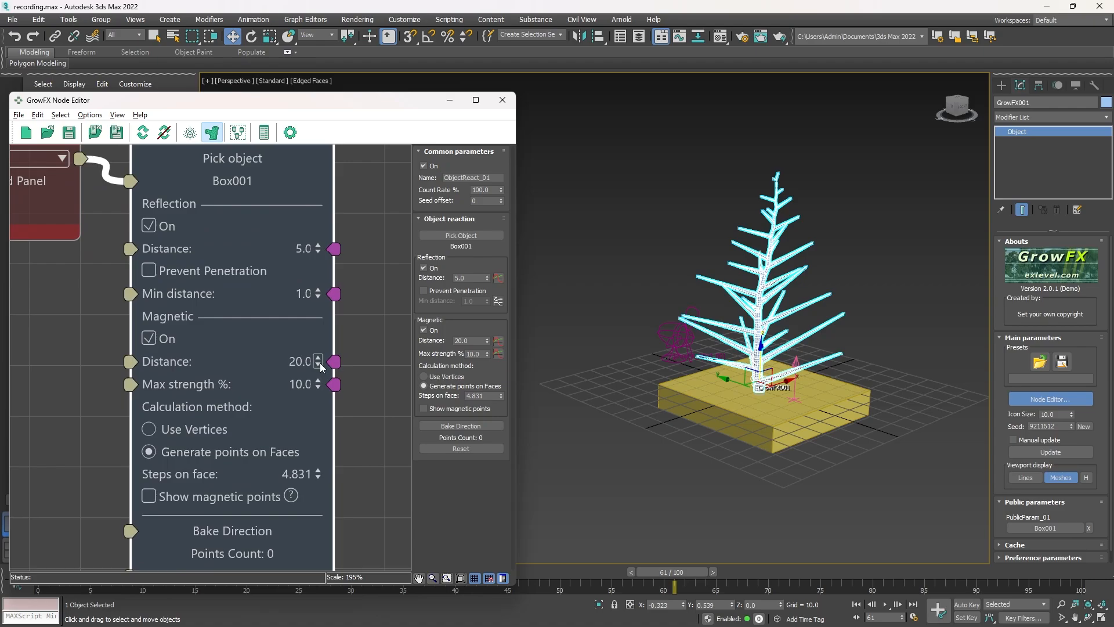
drag(319, 363, 320, 351)
text(0)
key(Return)
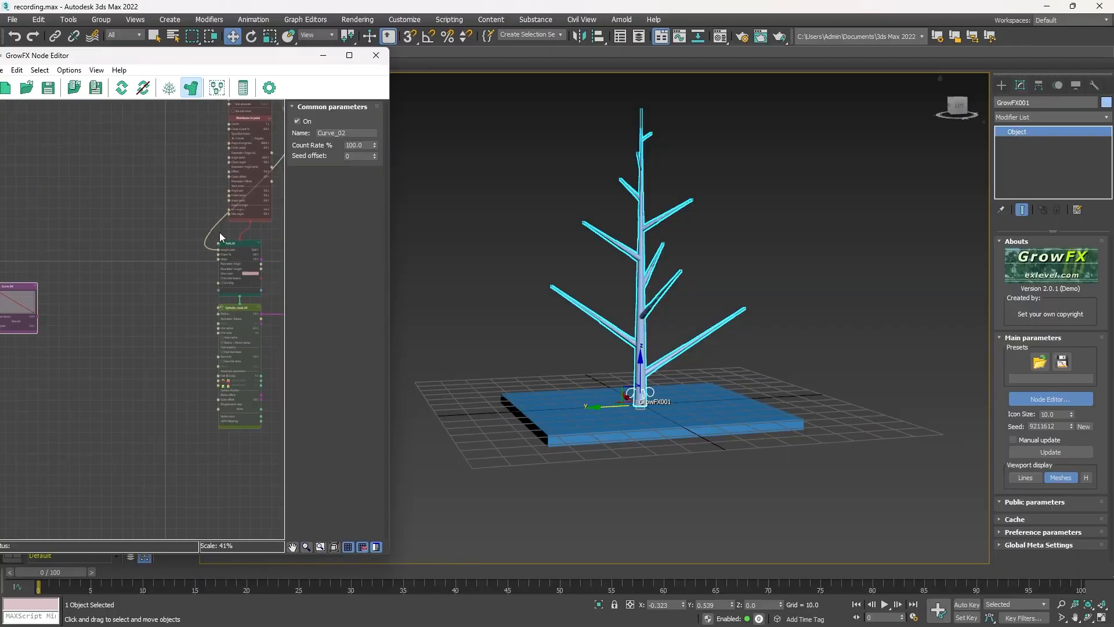
- Add an Object reaction node connected to the Path_02 node and place it clear of the existing nodes
scroll(218, 261, up, 3)
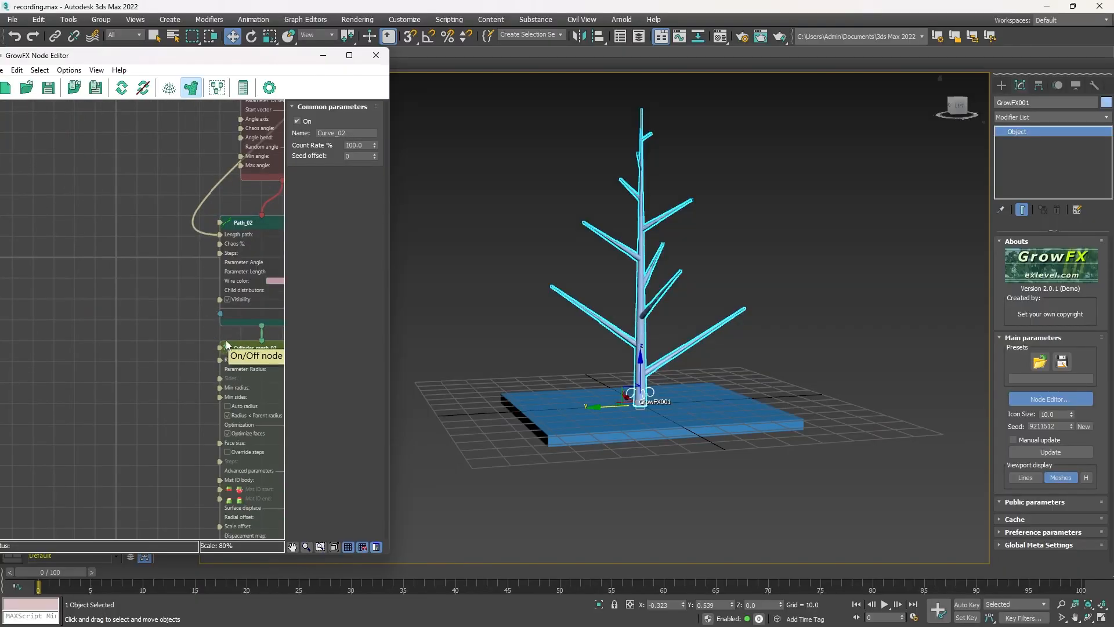
drag(219, 317, 161, 282)
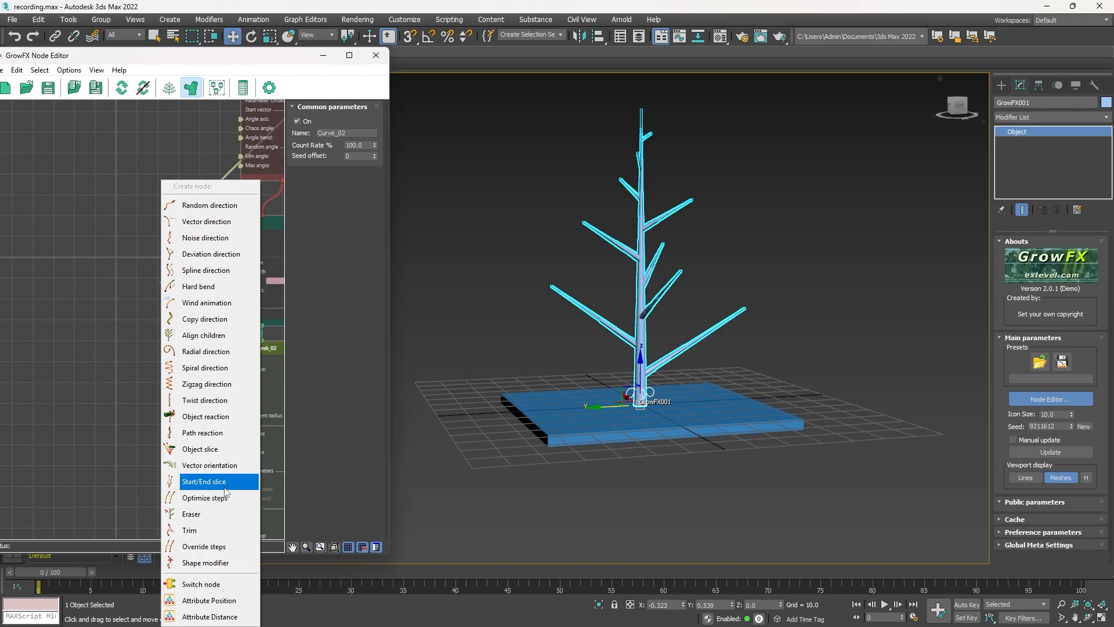
click(197, 416)
drag(152, 285, 75, 317)
scroll(726, 302, up, 3)
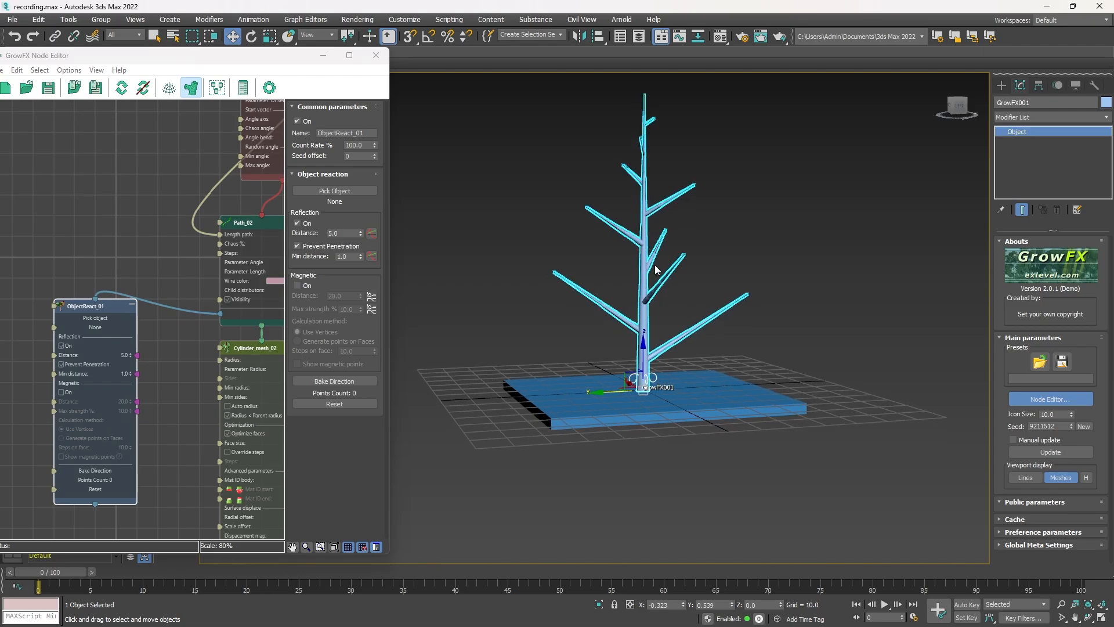
- Move the ObjectReact_01 node down to free space beside the Path_02 node
middle_drag(684, 316, 890, 366)
scroll(179, 287, down, 4)
middle_drag(180, 287, 341, 231)
scroll(245, 266, up, 3)
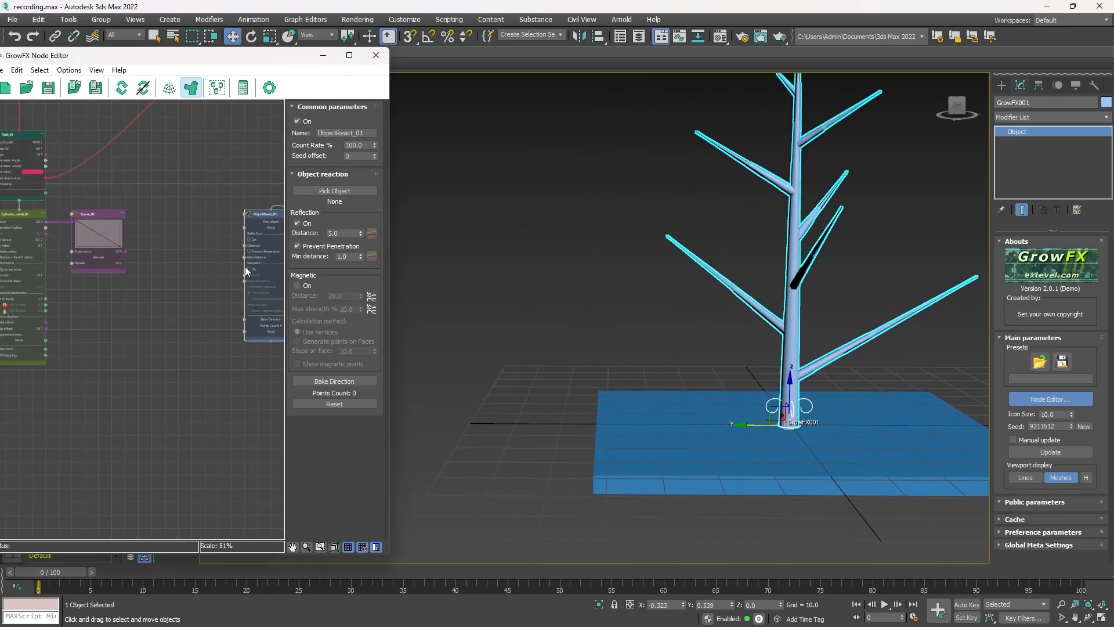
middle_drag(245, 267, 172, 253)
drag(183, 203, 167, 338)
middle_drag(276, 242, 151, 245)
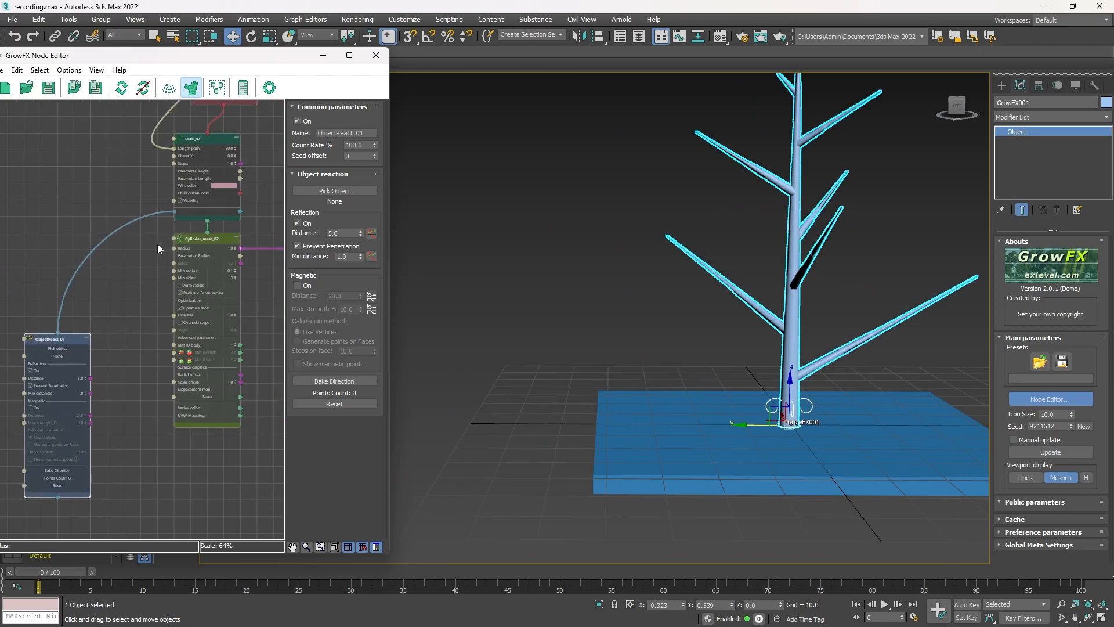
- Connect a new Vector direction node to Path_02 and place it above ObjectReact_01
drag(173, 211, 161, 206)
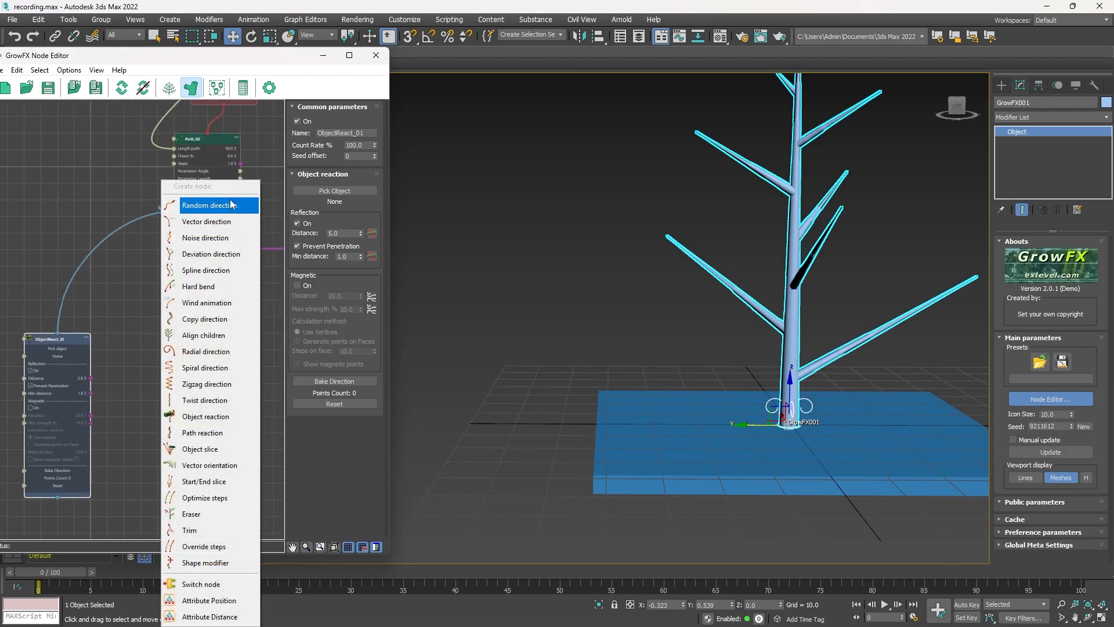
click(207, 222)
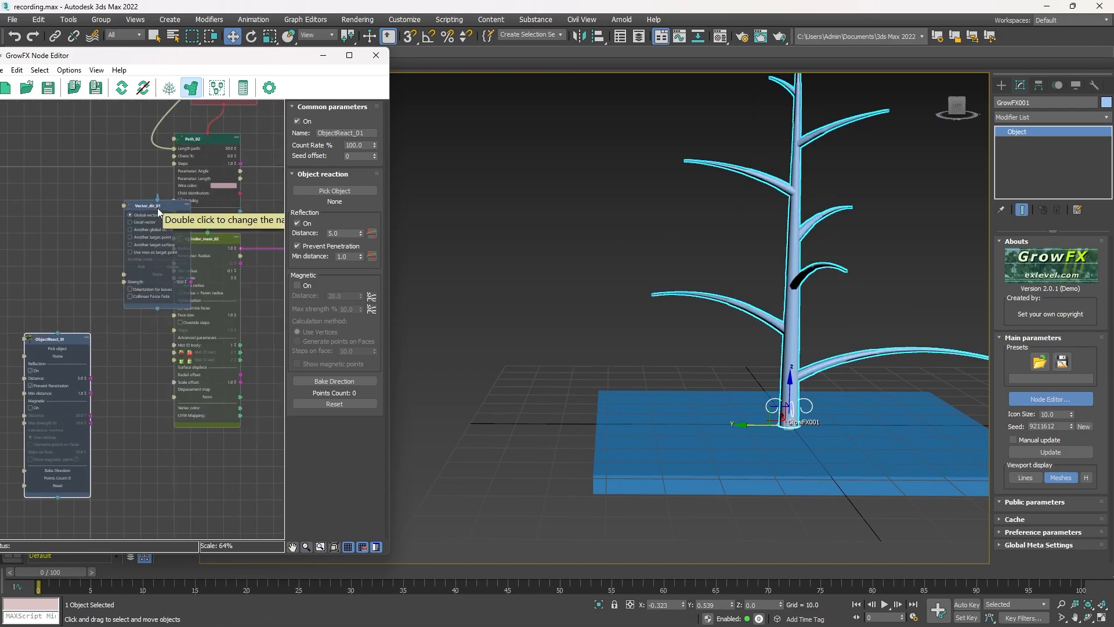
drag(158, 208, 92, 200)
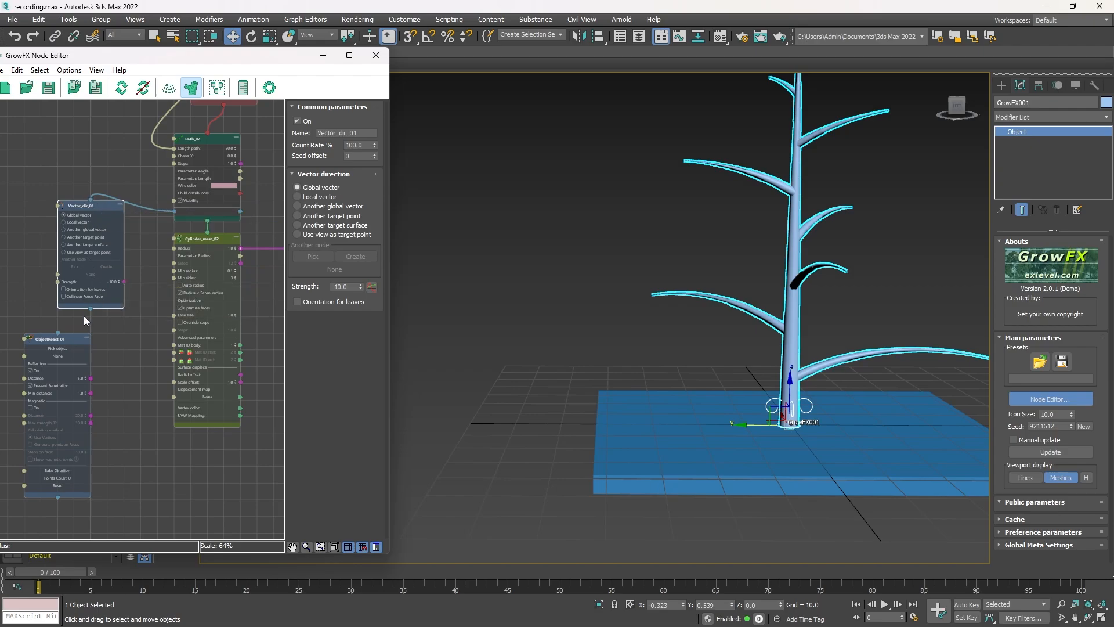
- Set the Vector_dir_01 strength to about -60.4 so the branches bend downward
scroll(113, 284, up, 5)
drag(120, 279, 110, 572)
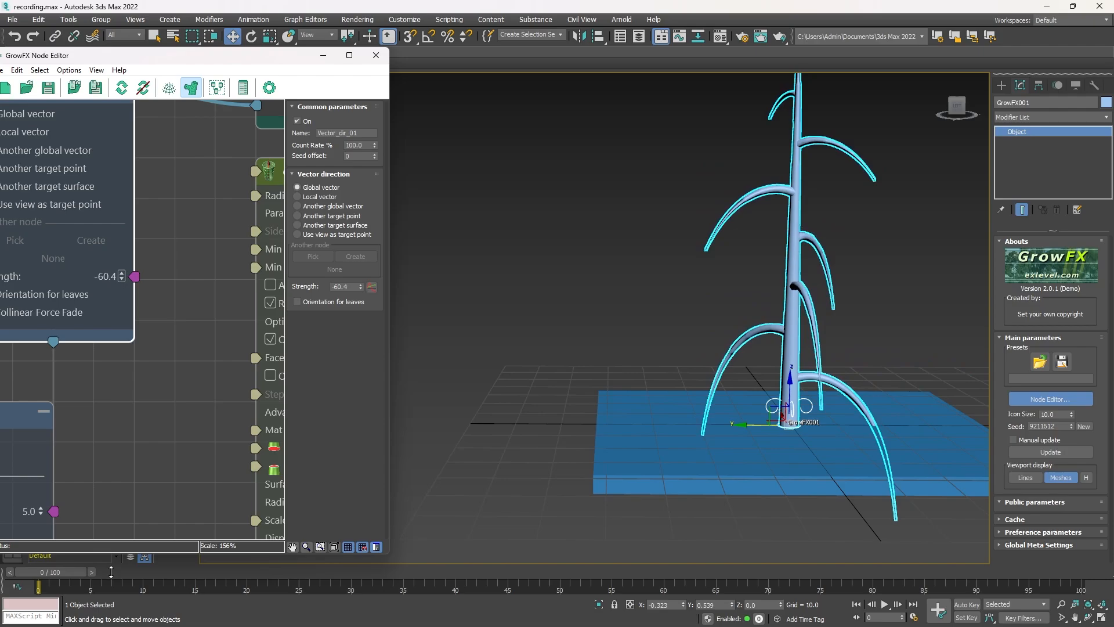
mouse_move(726, 454)
alt+middle_down()
mouse_move(740, 400)
mouse_move(731, 452)
alt+middle_up()
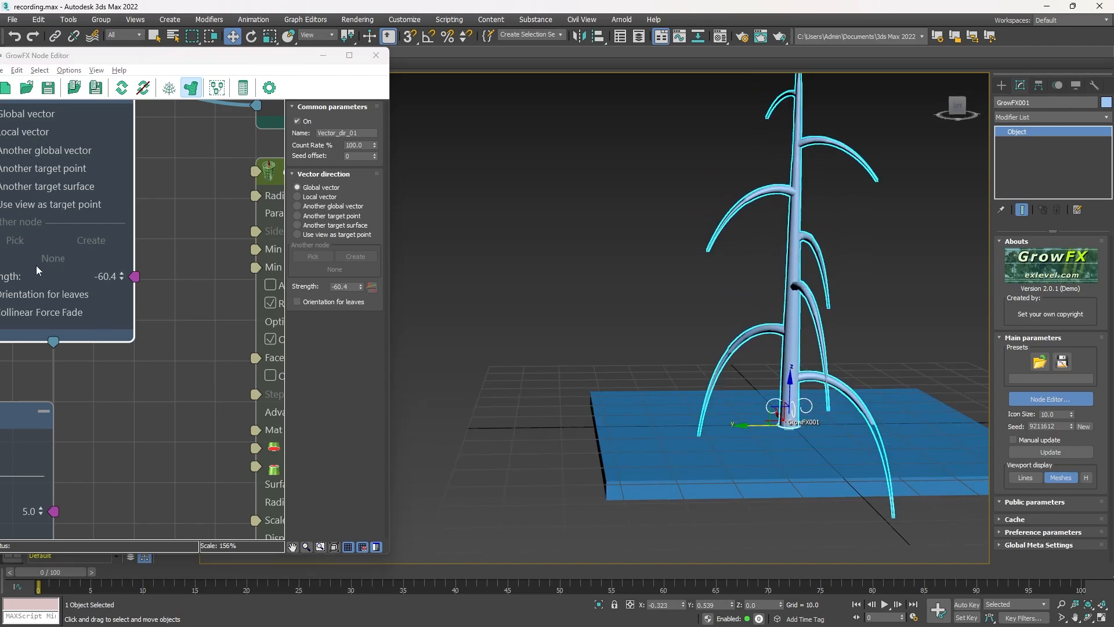
- Raise the branch density in the PathDistr_01 node to 2, and finally to 4
middle_drag(147, 198, 77, 325)
scroll(152, 244, down, 6)
middle_drag(239, 115, 160, 392)
scroll(123, 308, up, 5)
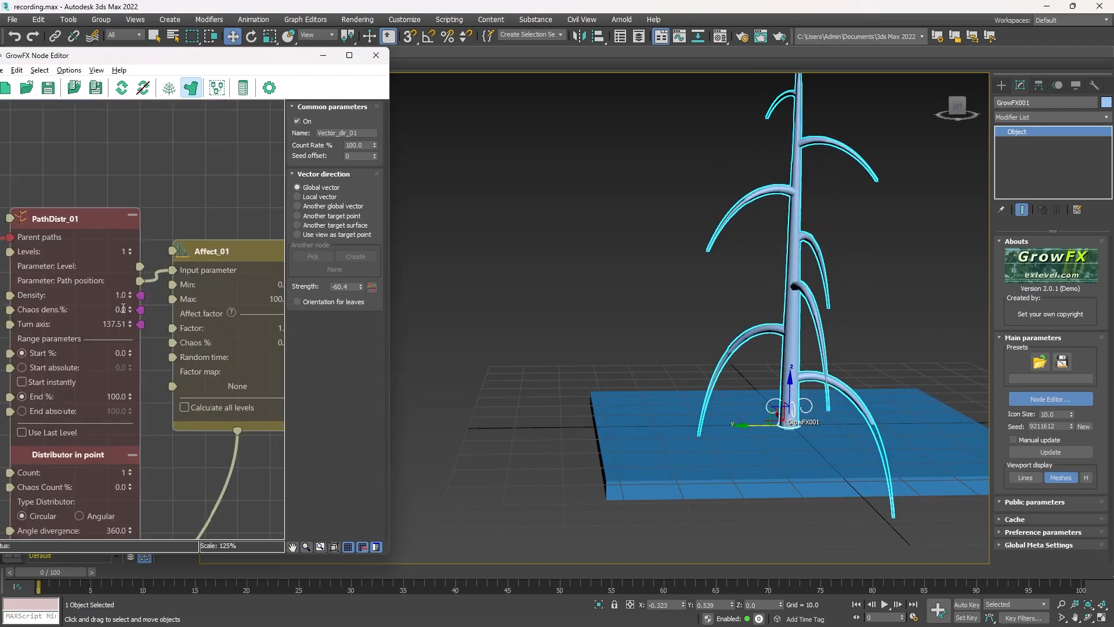
scroll(123, 309, up, 2)
text(2)
key(Return)
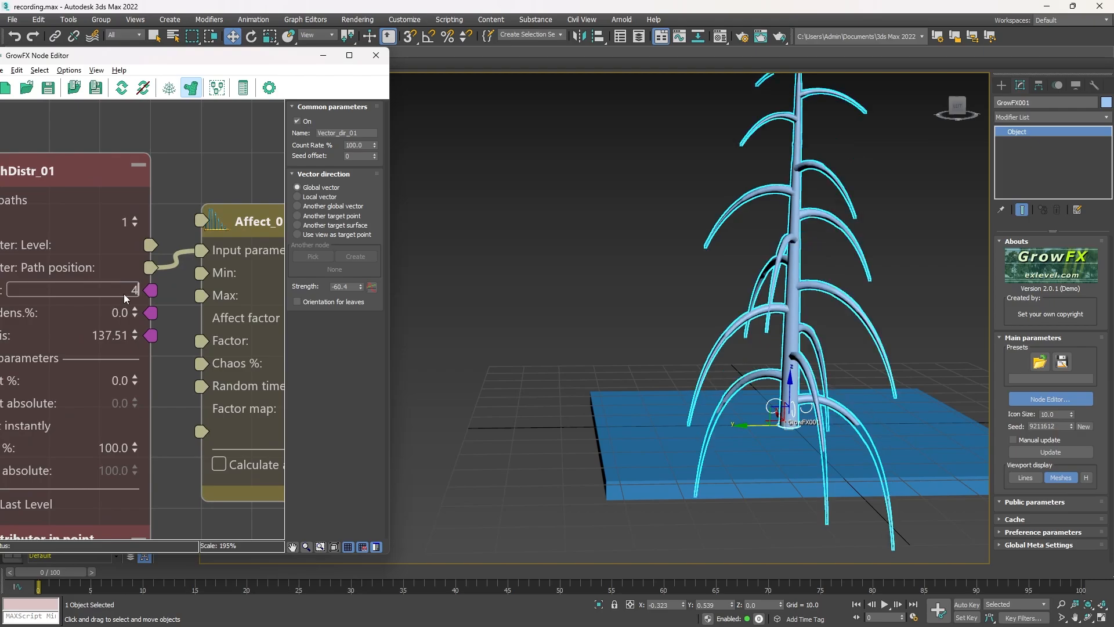
text(4)
key(Return)
scroll(61, 298, down, 5)
scroll(61, 343, down, 4)
middle_drag(62, 342, 168, 212)
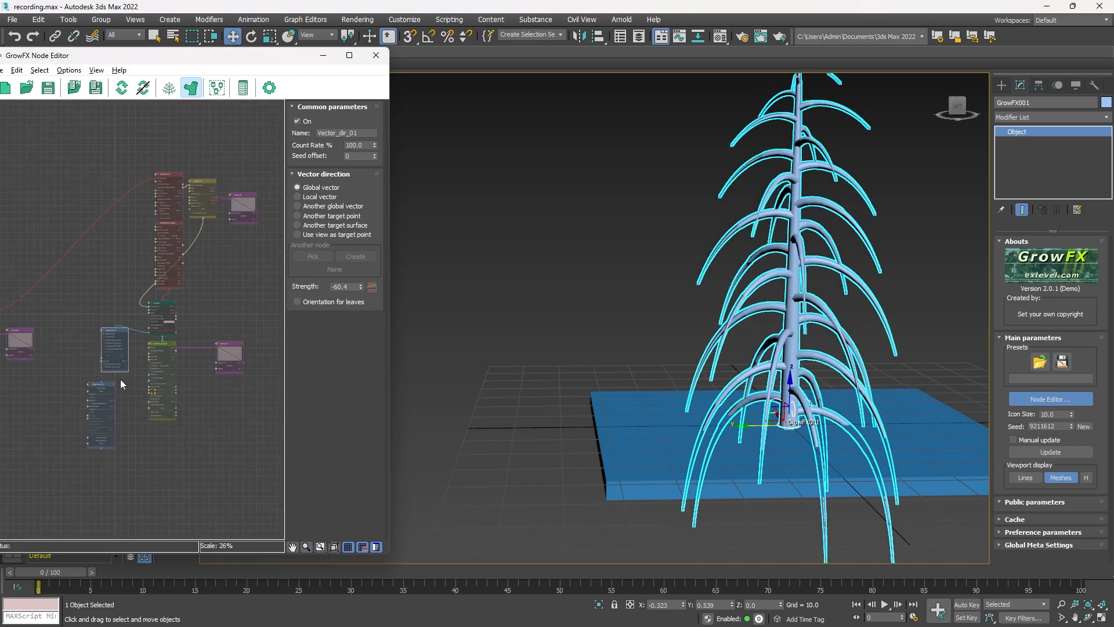
- Connect the ObjectReact_01 node to the modifier output beneath Vector_dir_01
middle_drag(120, 379, 162, 305)
scroll(160, 305, up, 6)
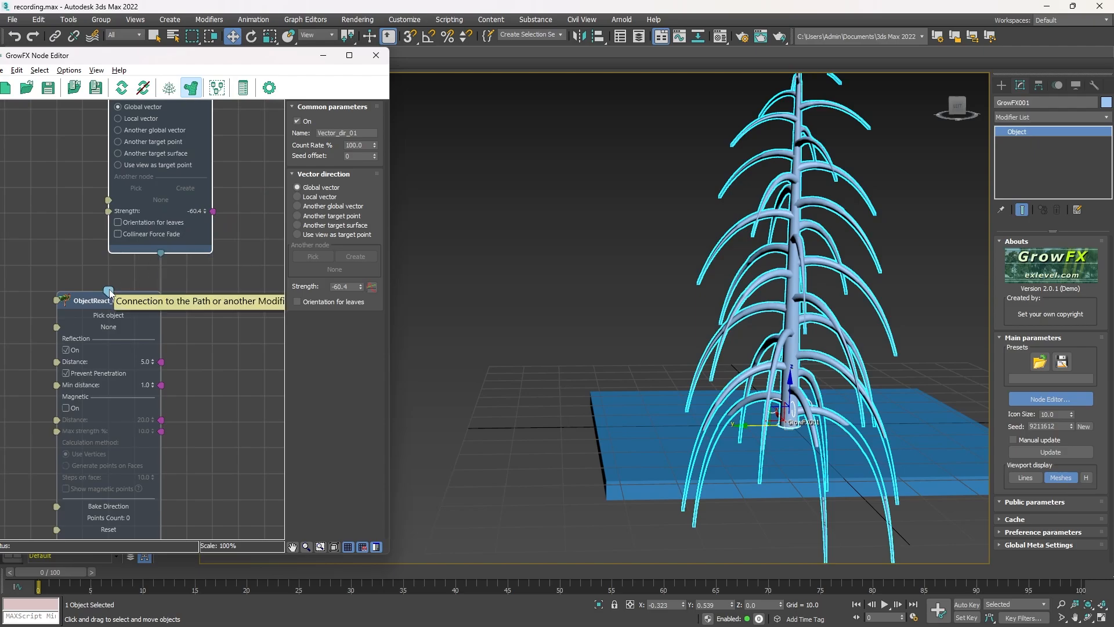
drag(161, 256, 163, 257)
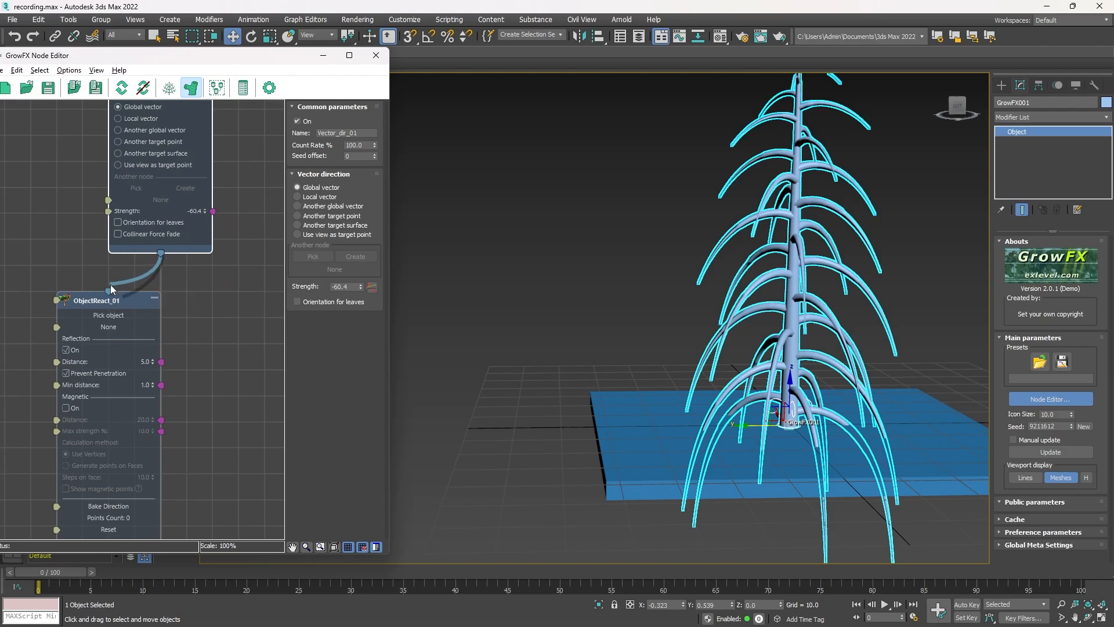
drag(110, 285, 109, 289)
- Toggle ObjectReact_01's reflection options off and on, and pick the blue slab Box001 as its reaction object
scroll(87, 365, up, 4)
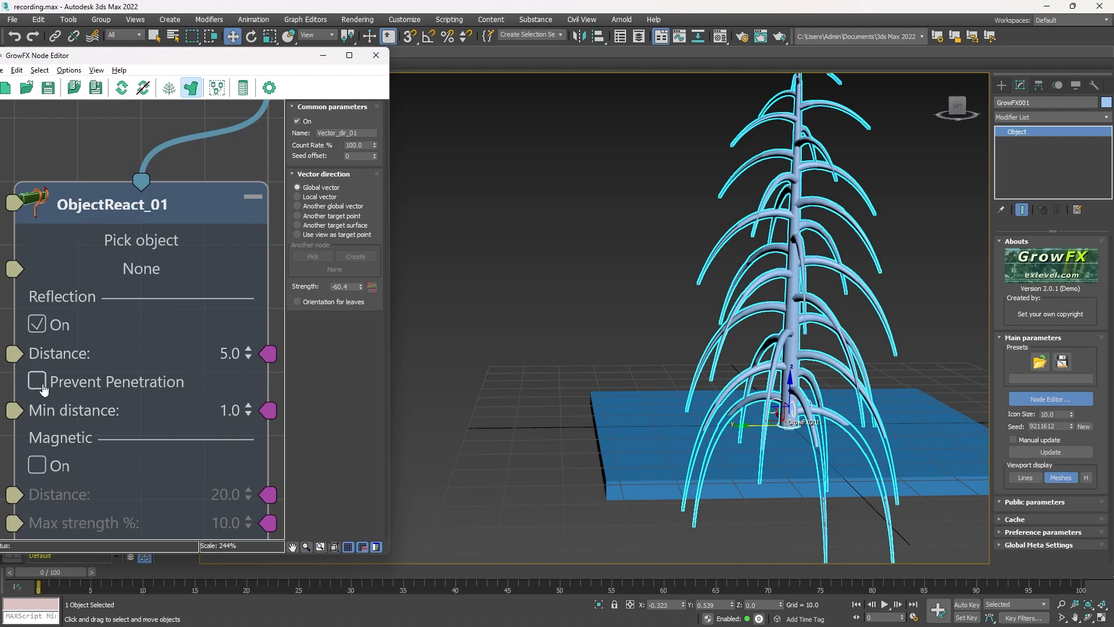
click(36, 324)
click(37, 325)
click(142, 241)
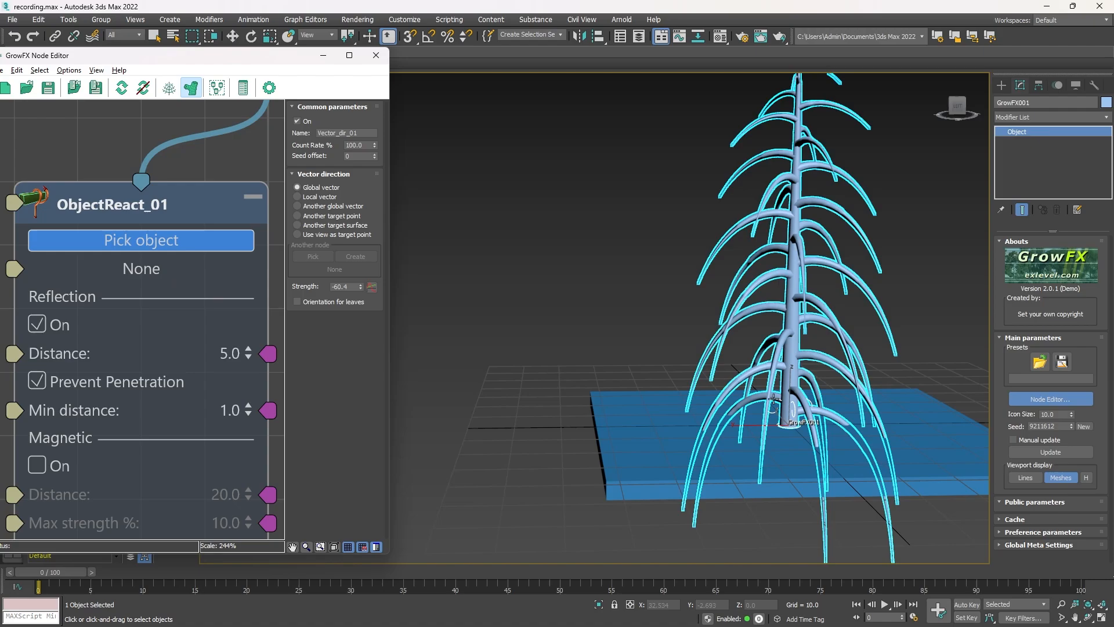
click(626, 445)
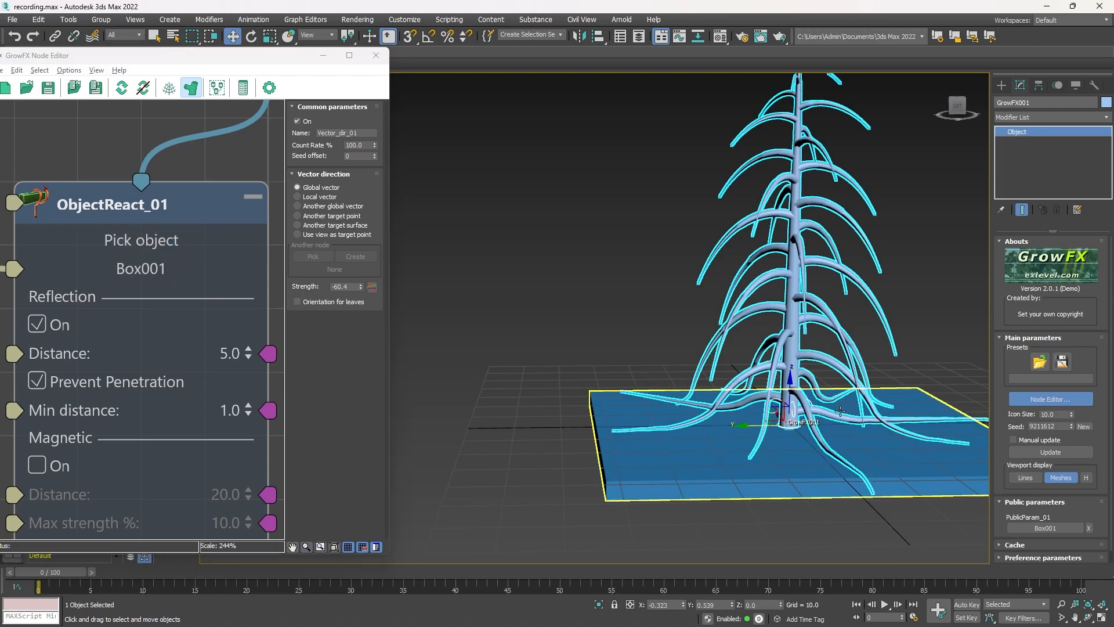
- Enable Magnetic on ObjectReact_01 with a distance of 31.0 and a maximum strength of 13.0%
alt+middle_drag(840, 411, 830, 461)
scroll(109, 389, down, 3)
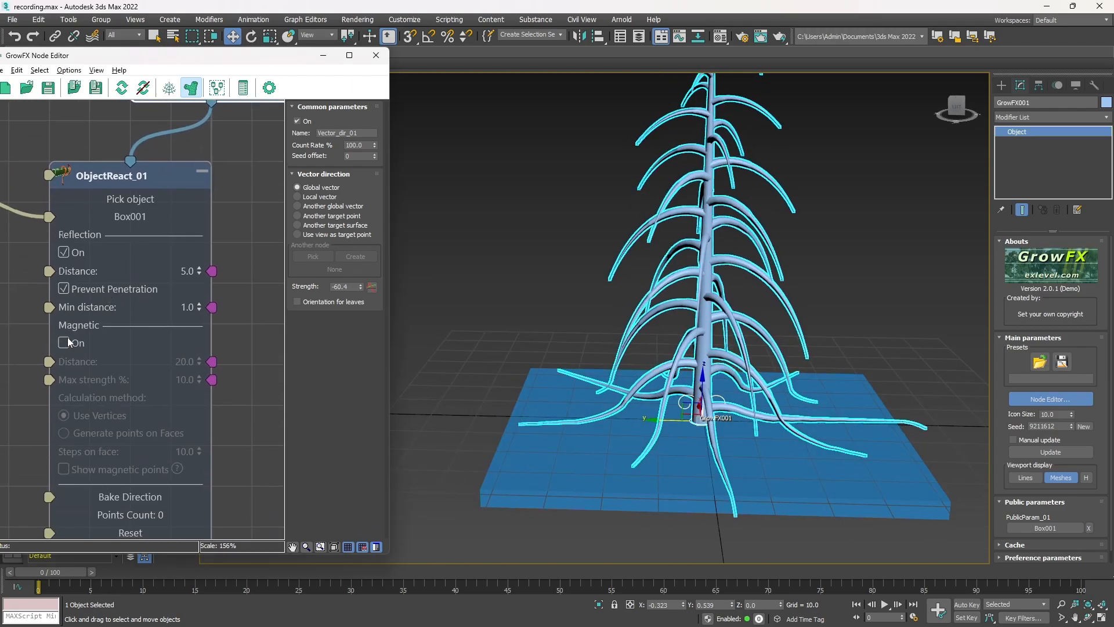
click(64, 342)
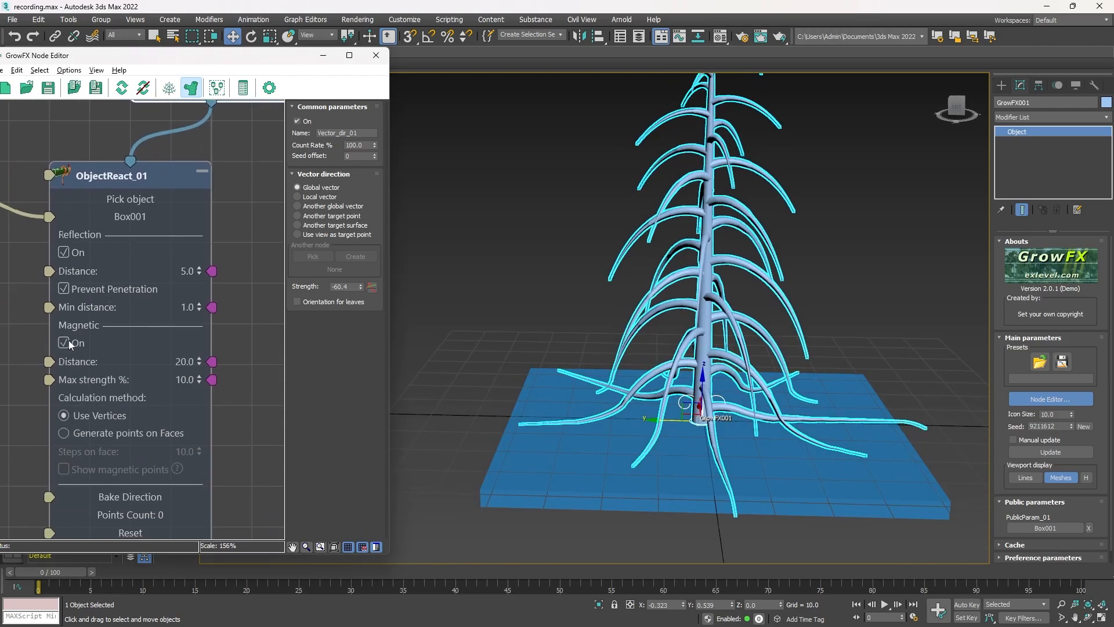
click(64, 289)
click(64, 289)
drag(199, 362, 208, 329)
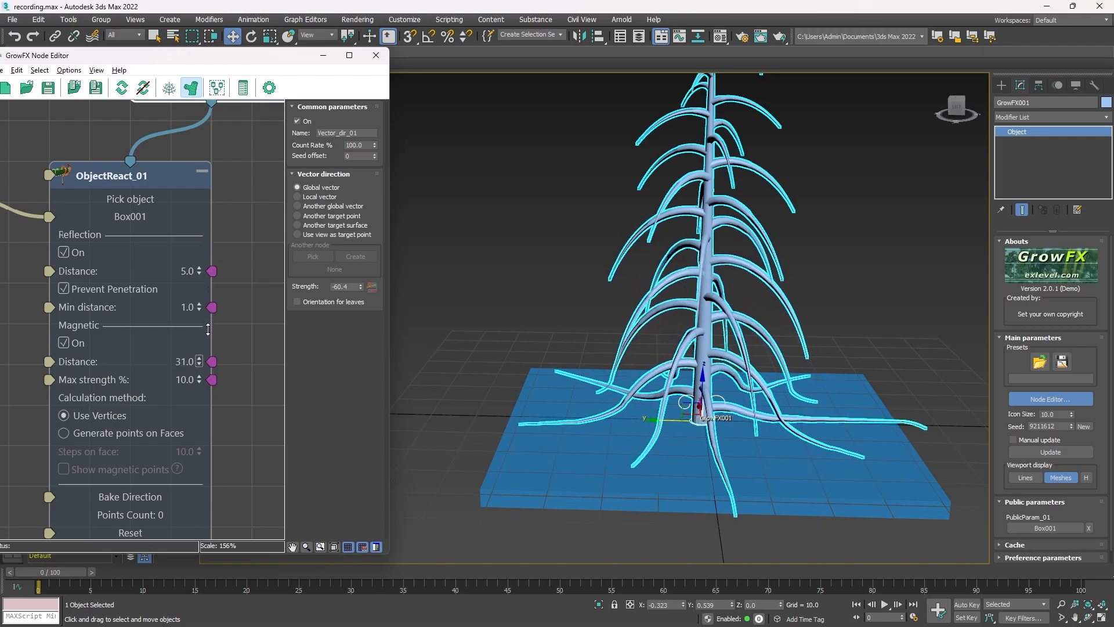
right_click(199, 380)
scroll(168, 354, down, 3)
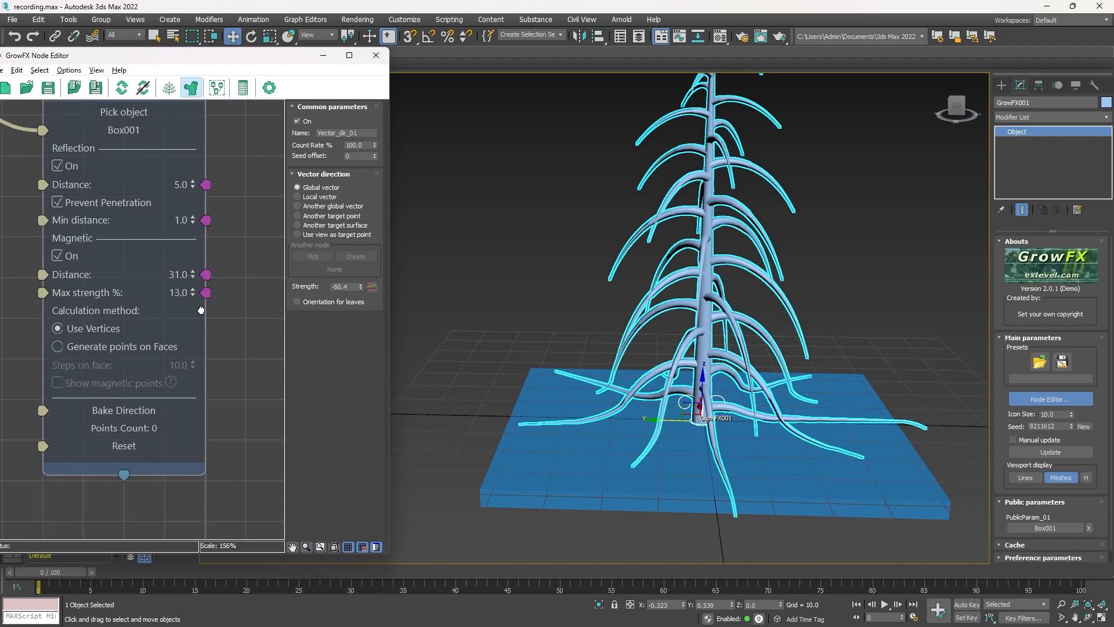
- Switch the magnetic calculation method to Generate points on Faces and raise Steps on face to 11.7
click(63, 319)
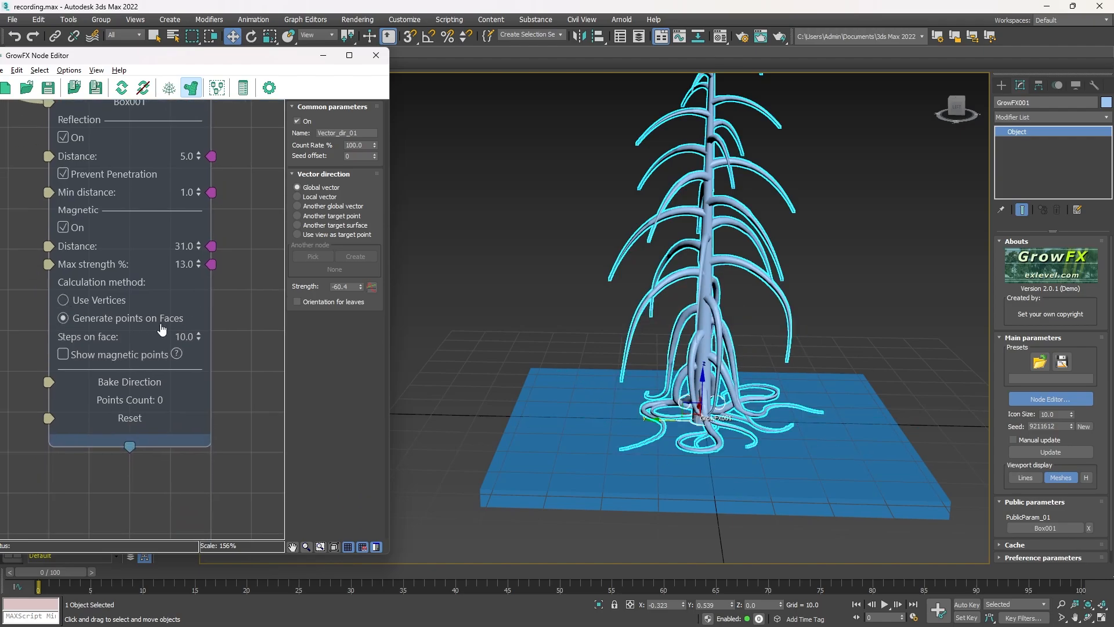
alt+middle_drag(730, 452, 743, 471)
click(198, 339)
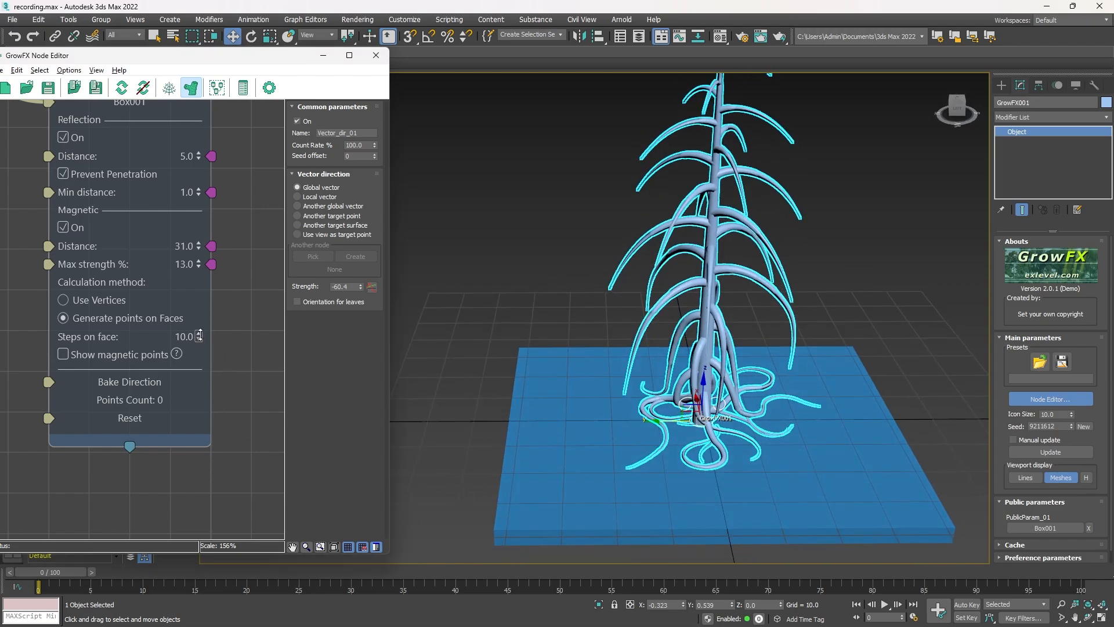
drag(199, 342, 201, 326)
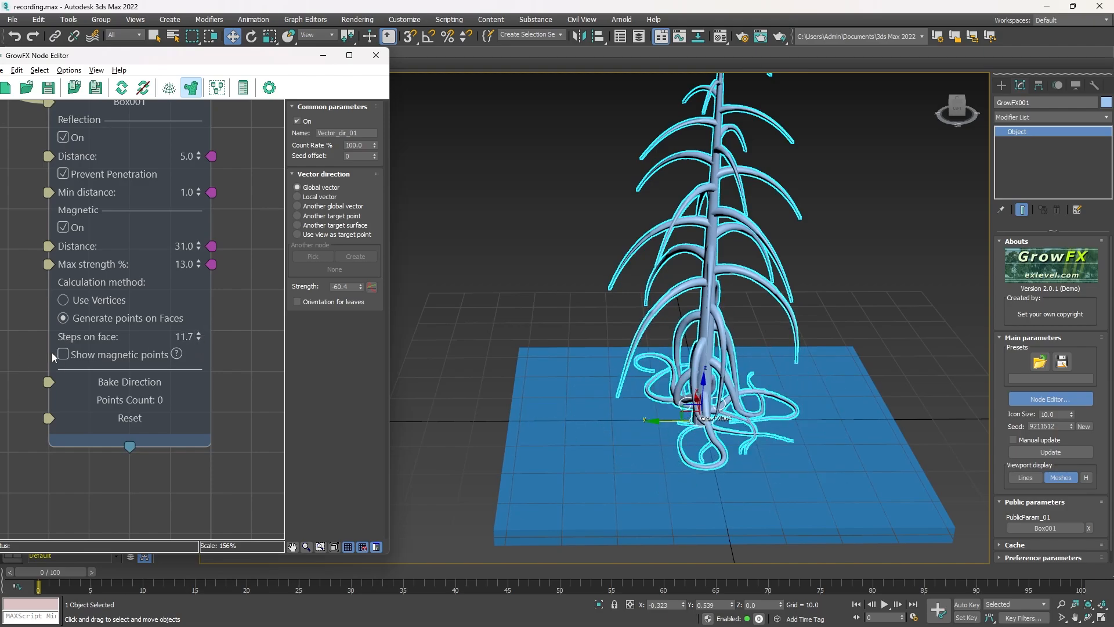
- Reduce ObjectReact_01's Steps on face to about 7.488 and inspect the branches spreading over the slab
click(71, 352)
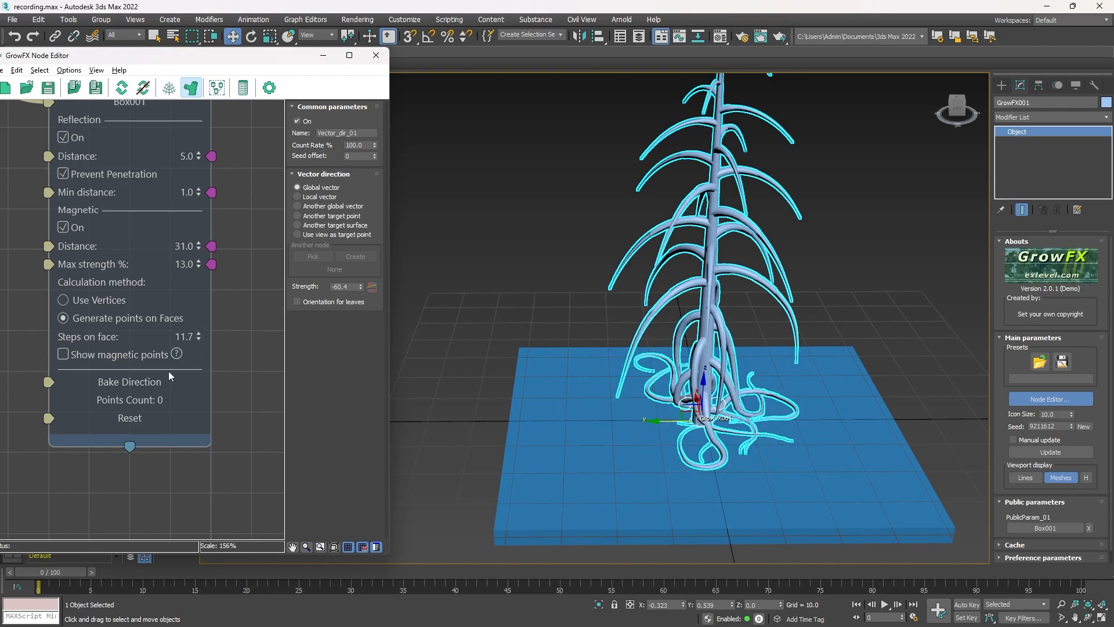
click(162, 401)
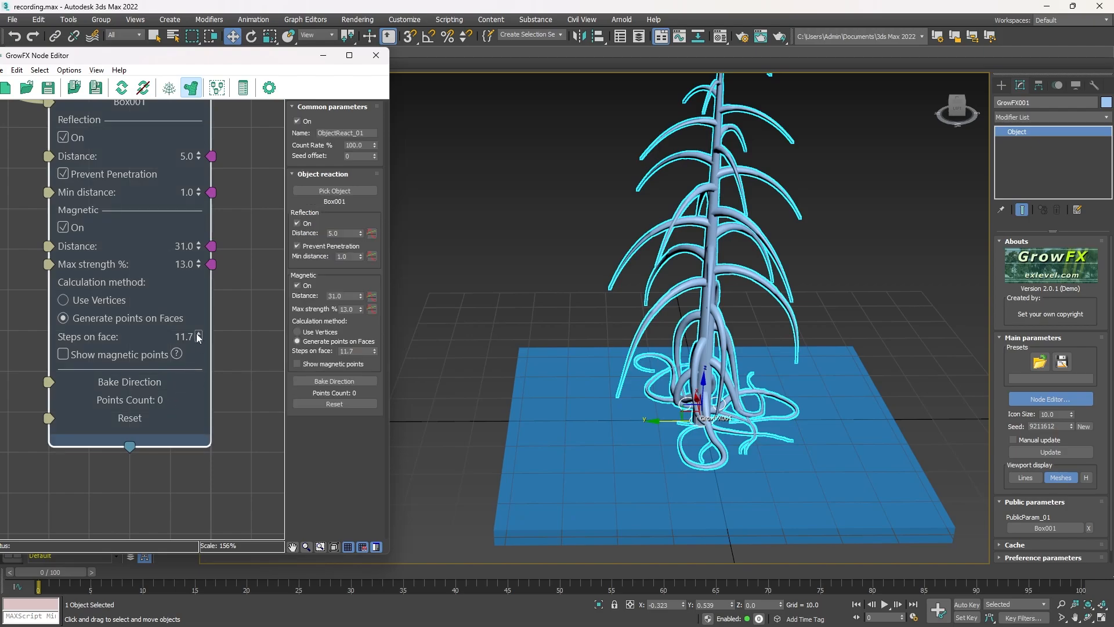
drag(198, 338, 200, 343)
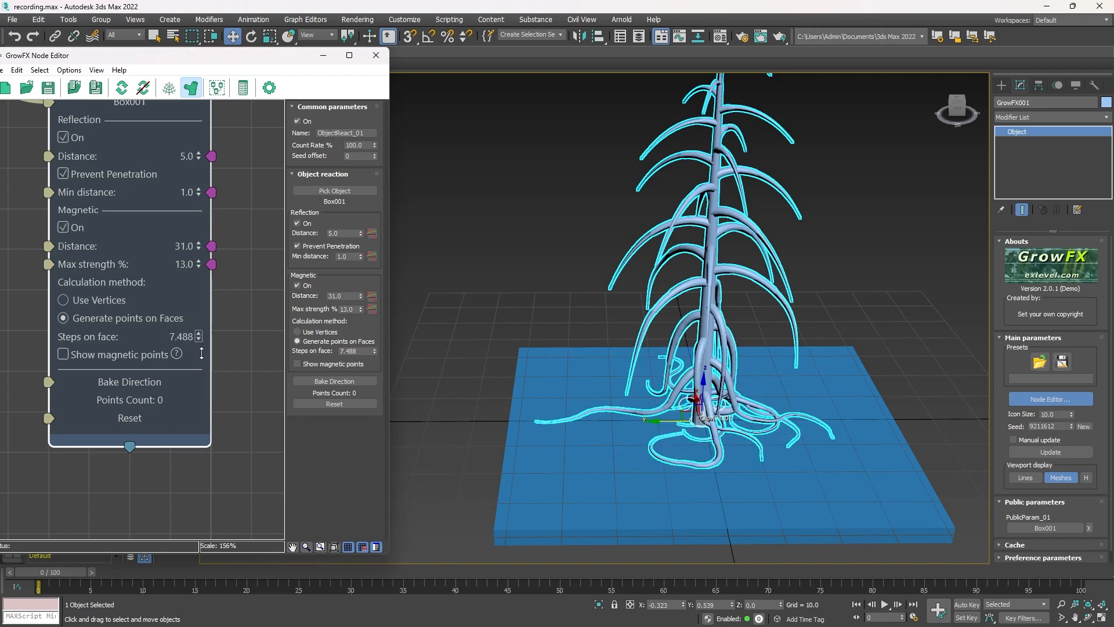
click(139, 388)
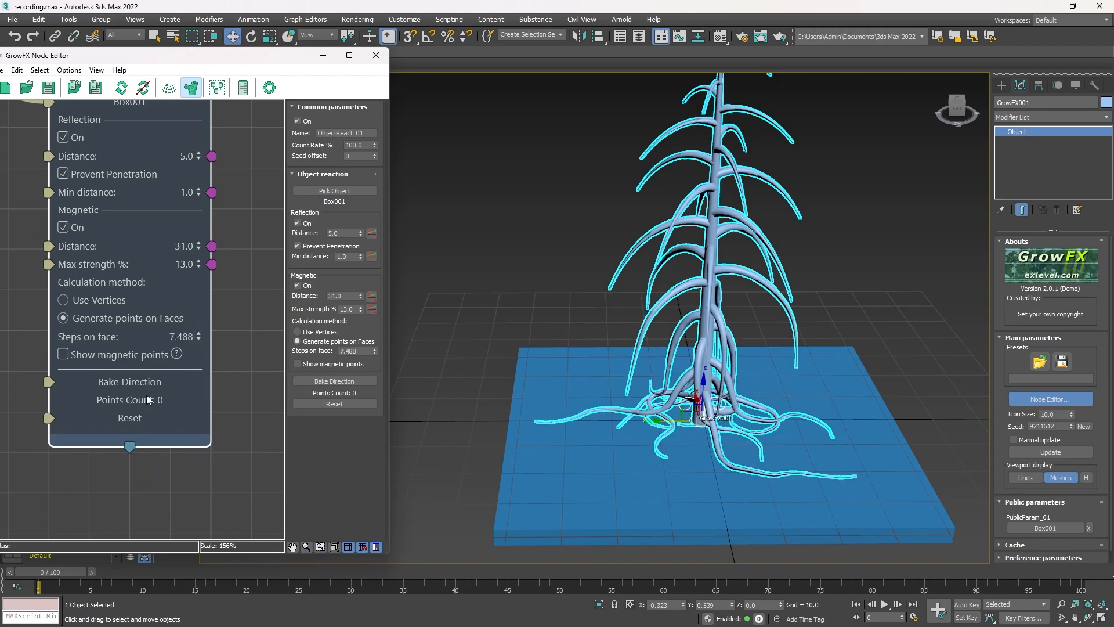
scroll(744, 458, up, 3)
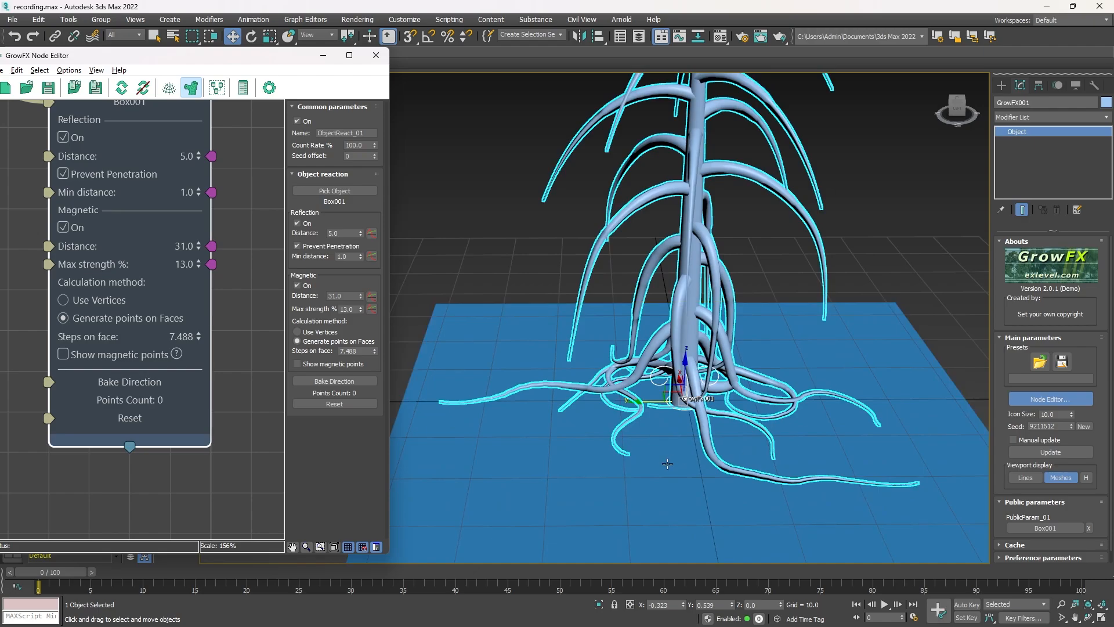
alt+middle_drag(744, 459, 679, 450)
scroll(74, 252, down, 5)
middle_drag(138, 257, 224, 377)
scroll(170, 315, up, 3)
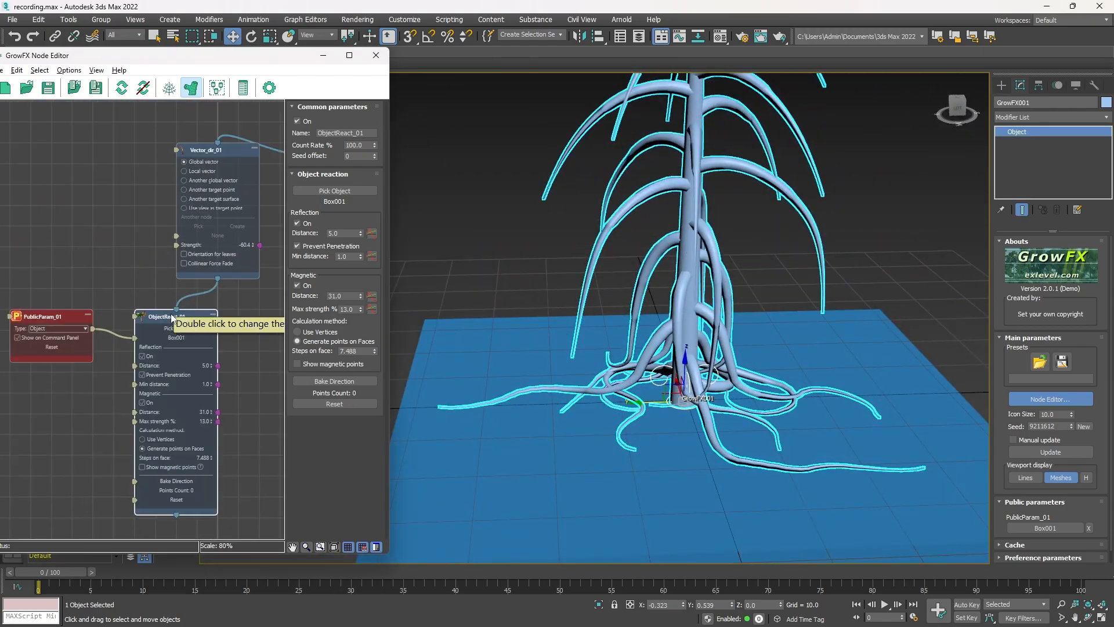
- Delete the PublicParam_01, Vector_dir_01 and ObjectReact_01 nodes from the graph
drag(51, 278, 239, 292)
middle_drag(210, 507, 157, 346)
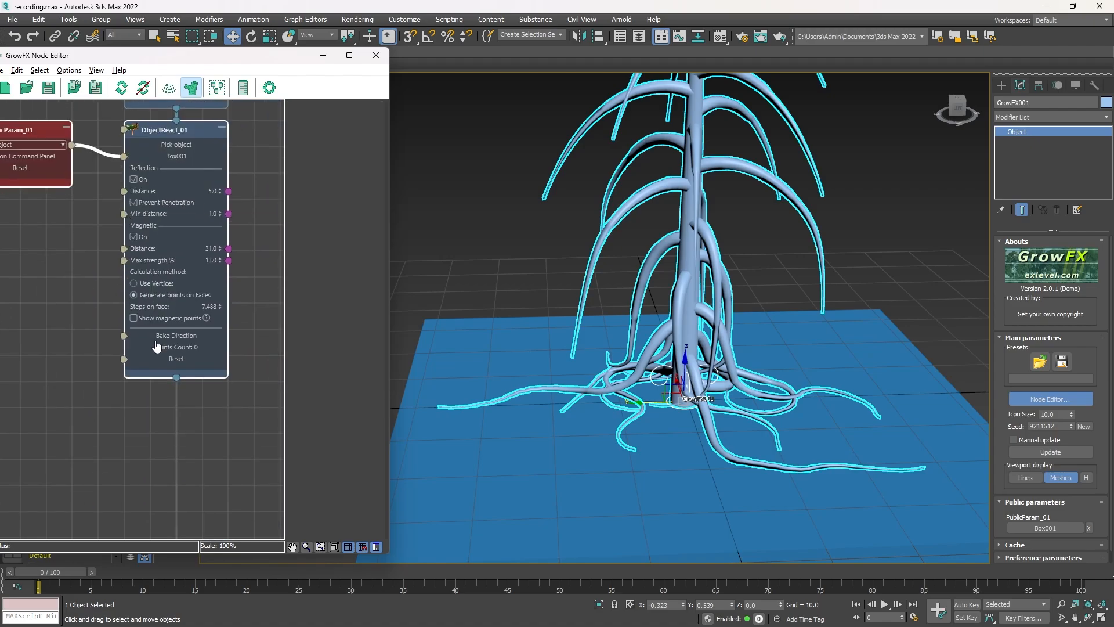
scroll(156, 335, down, 5)
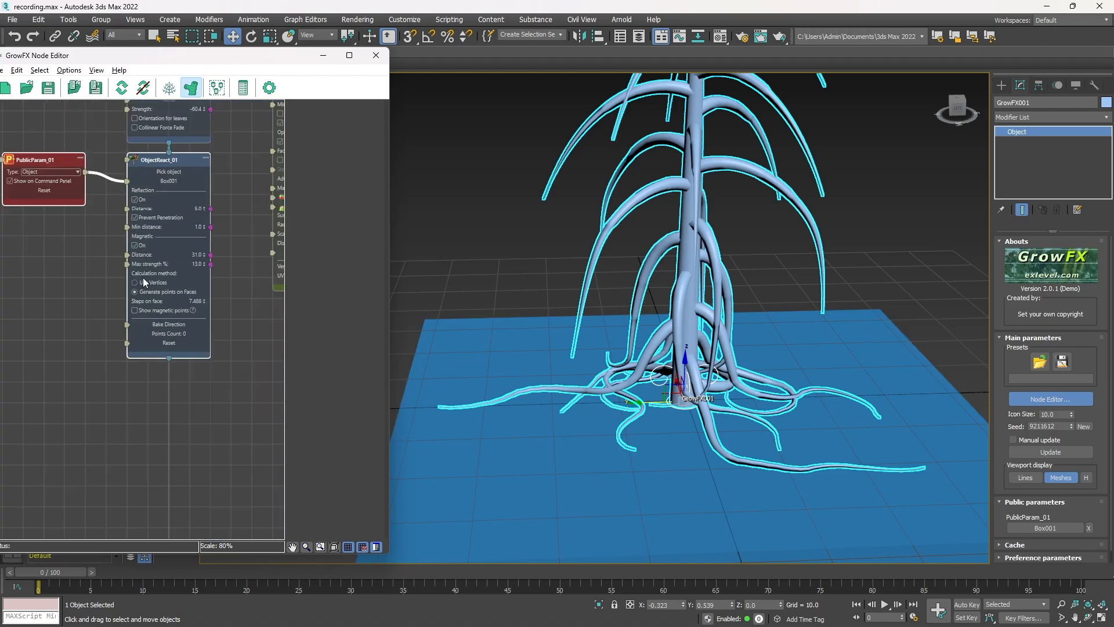
drag(57, 202, 187, 390)
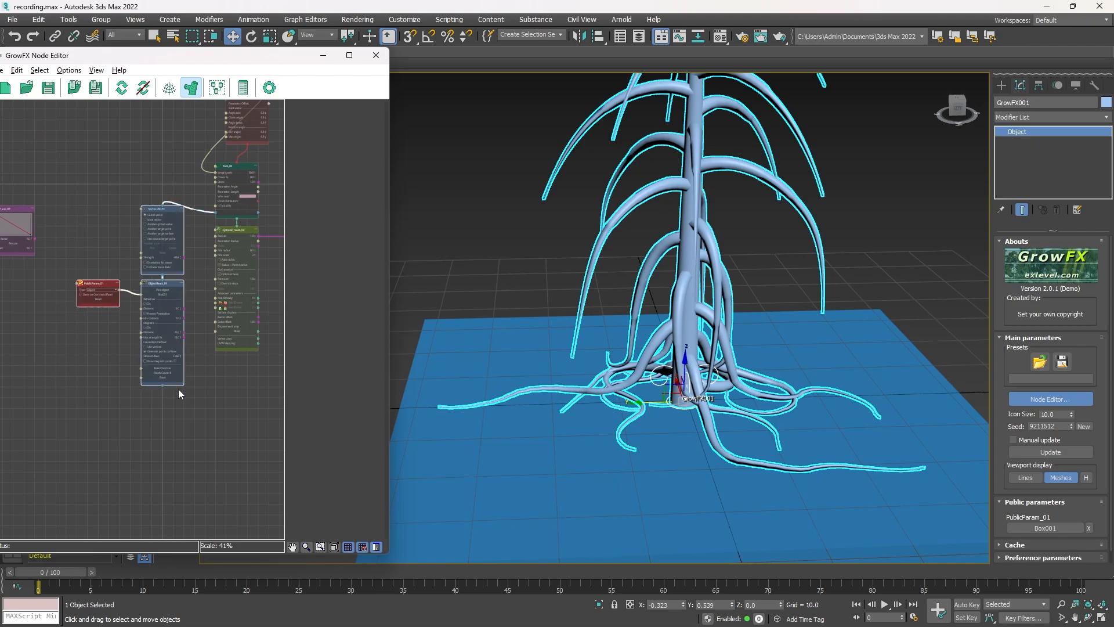
key(Delete)
- Try adding a Path reaction node to Path_02's direction modifiers
scroll(233, 228, up, 5)
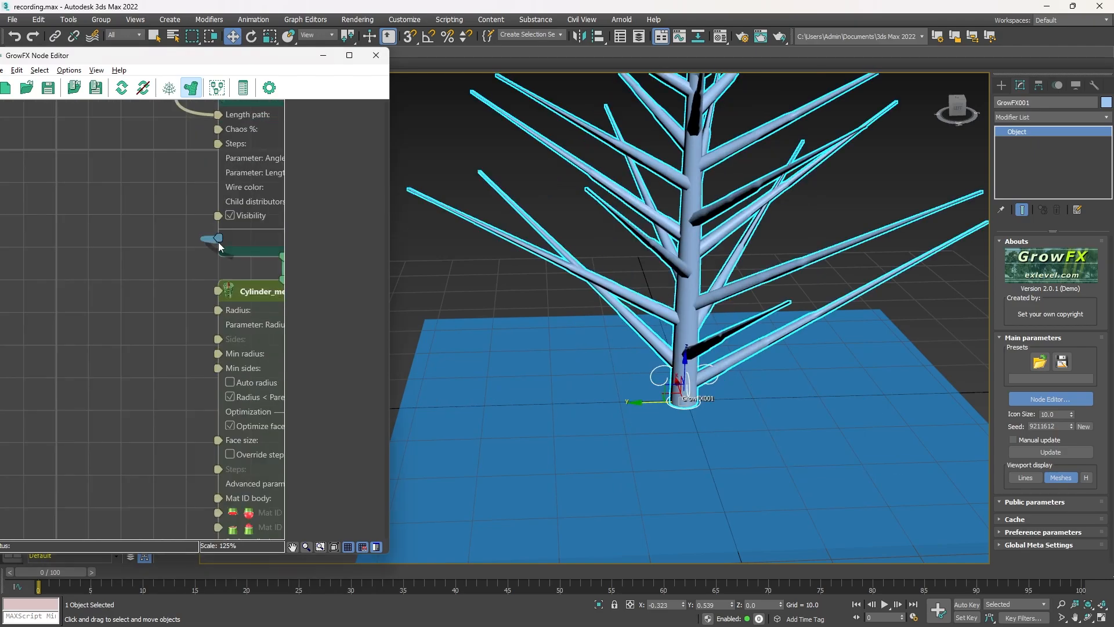
drag(218, 238, 93, 237)
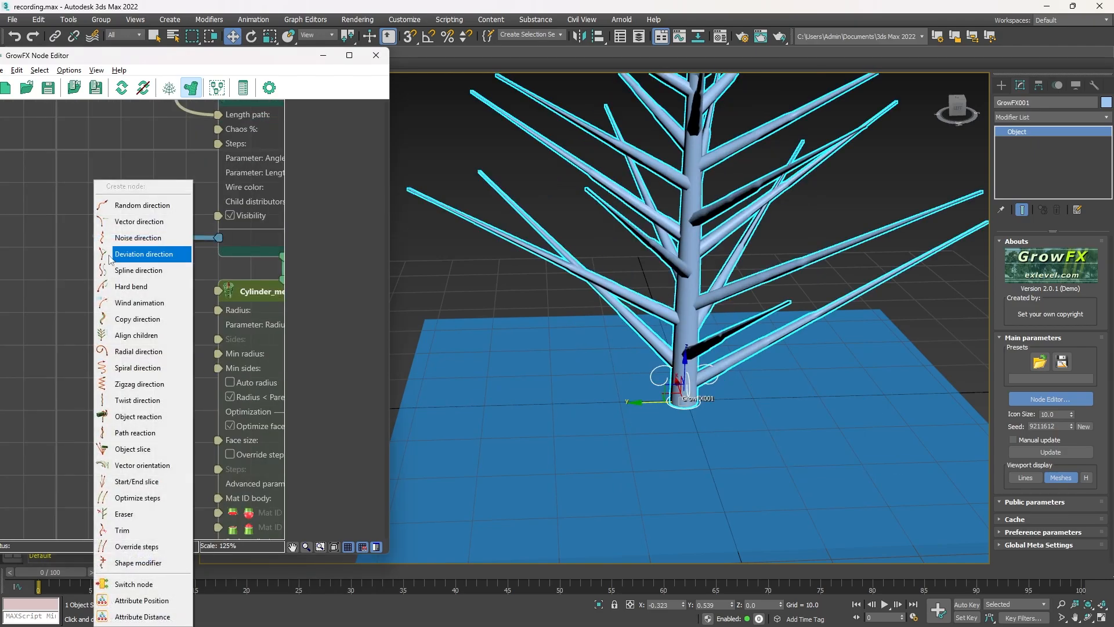
click(138, 432)
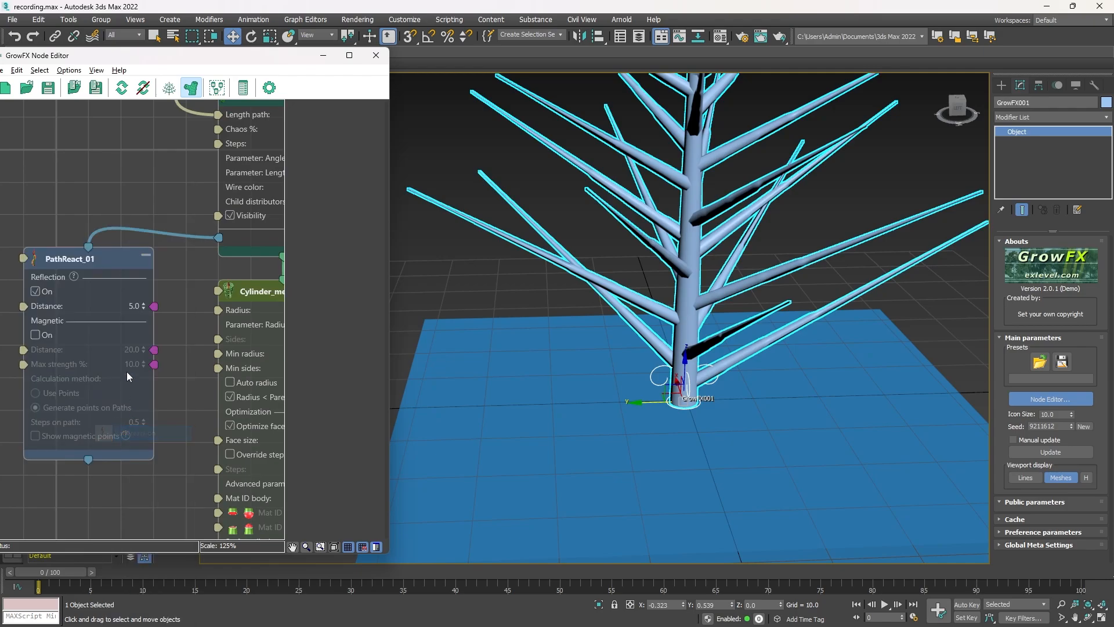
click(103, 273)
scroll(109, 286, down, 9)
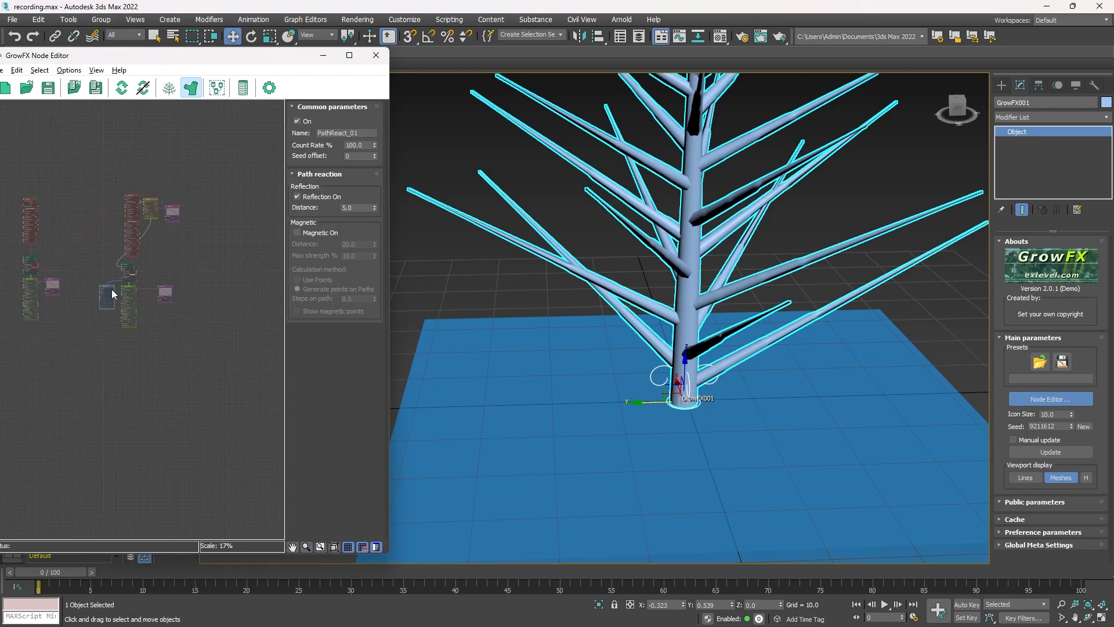
scroll(111, 289, up, 3)
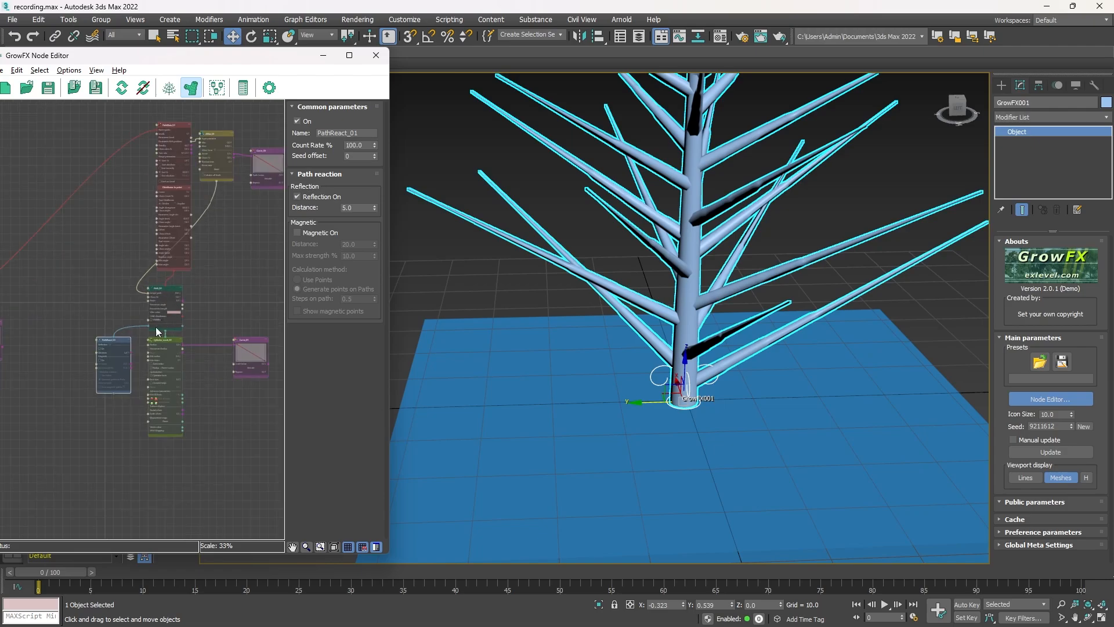
scroll(142, 345, up, 3)
click(153, 315)
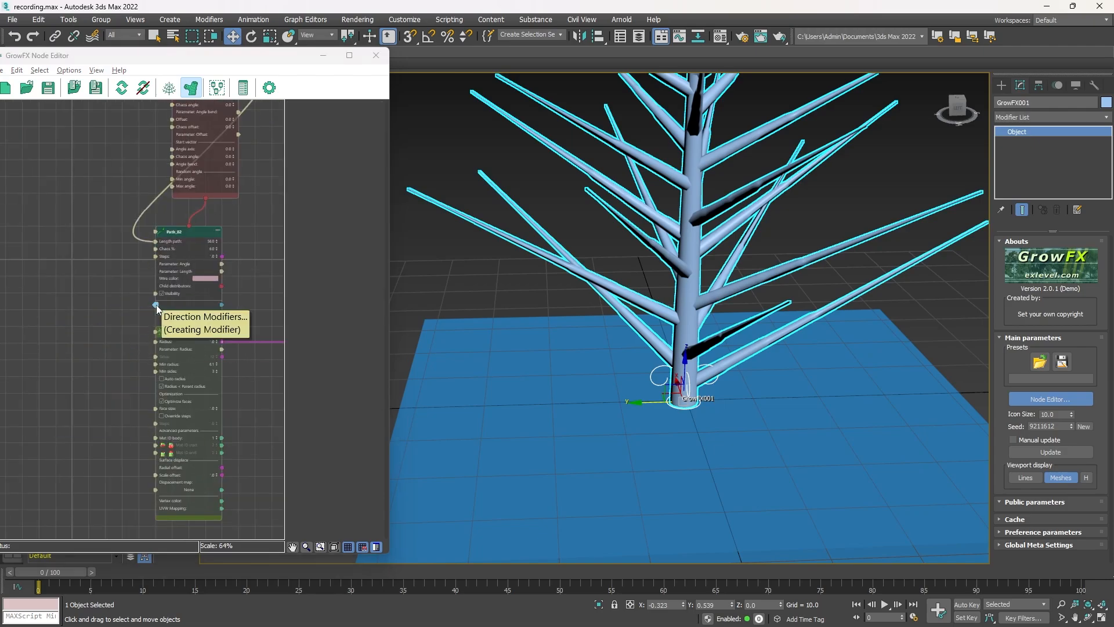
- Add a Random direction node to Path_02's direction modifiers and set its smoothing to 0.75
drag(156, 304, 47, 273)
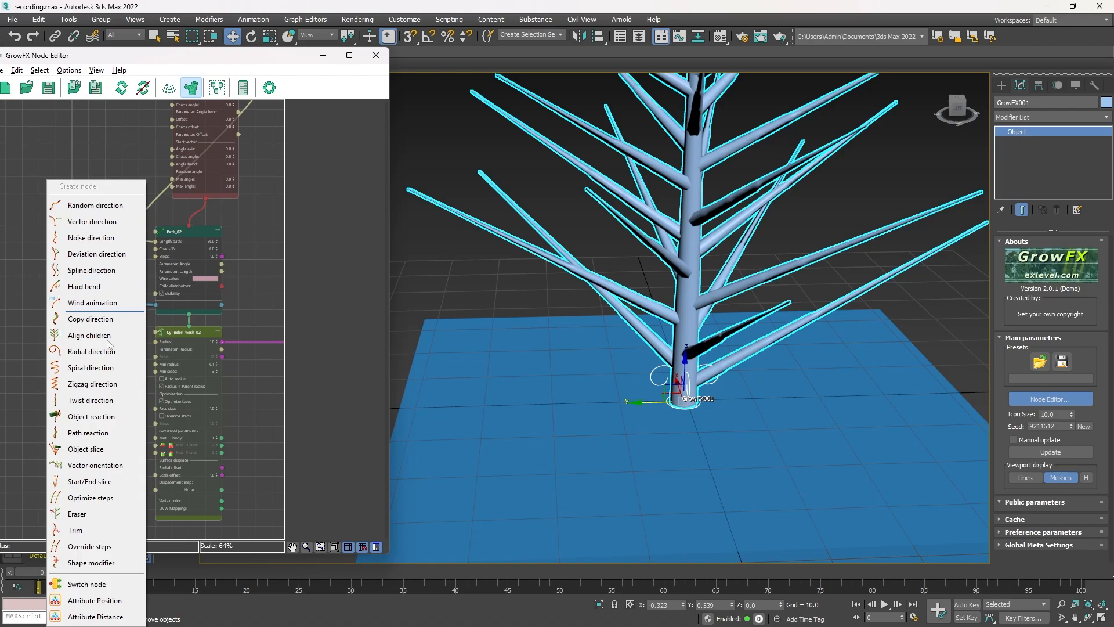
click(93, 205)
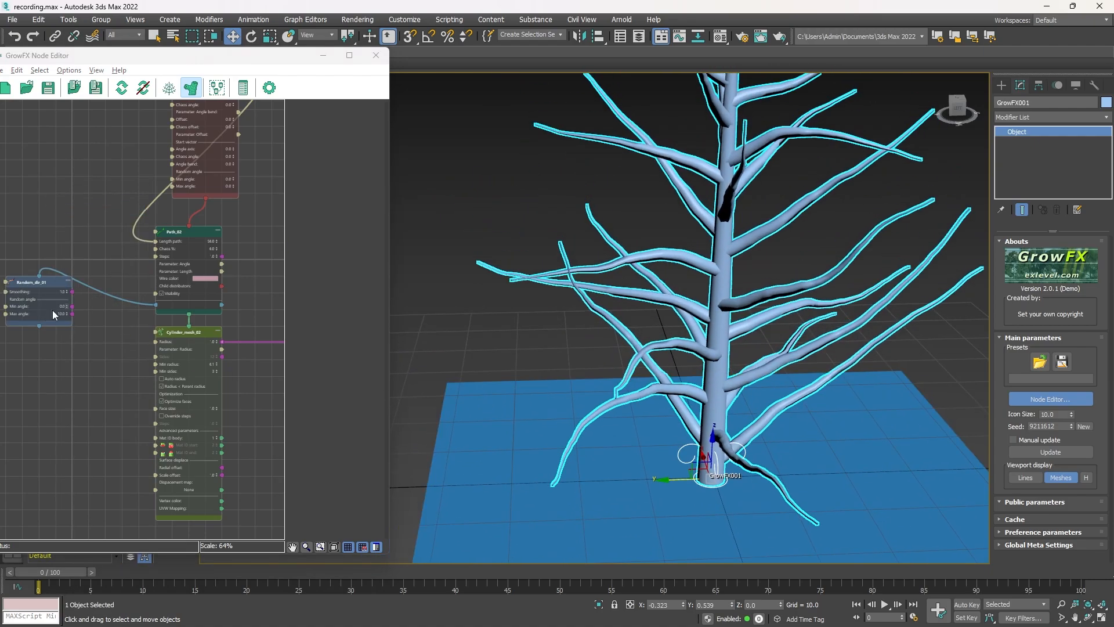
scroll(162, 298, up, 5)
drag(186, 278, 194, 292)
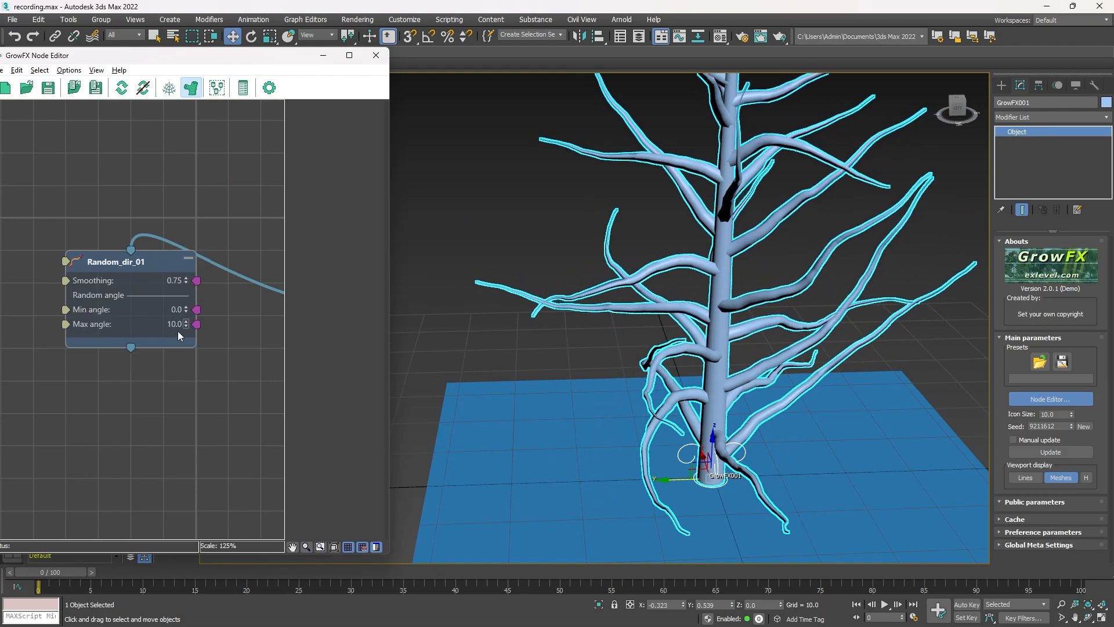
drag(131, 349, 127, 396)
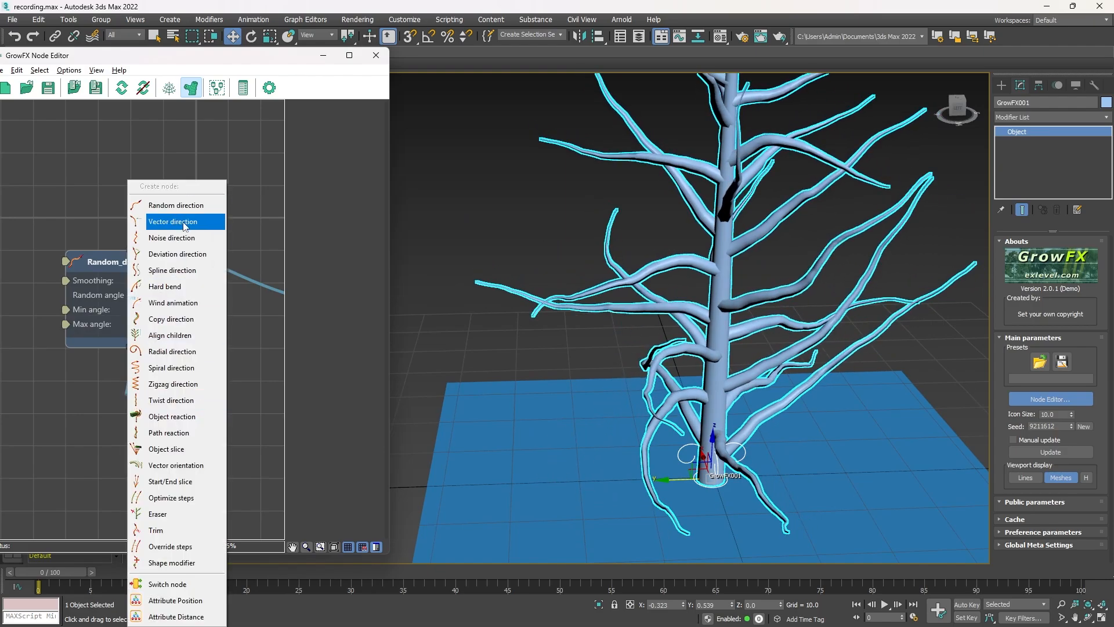
click(185, 255)
key(Delete)
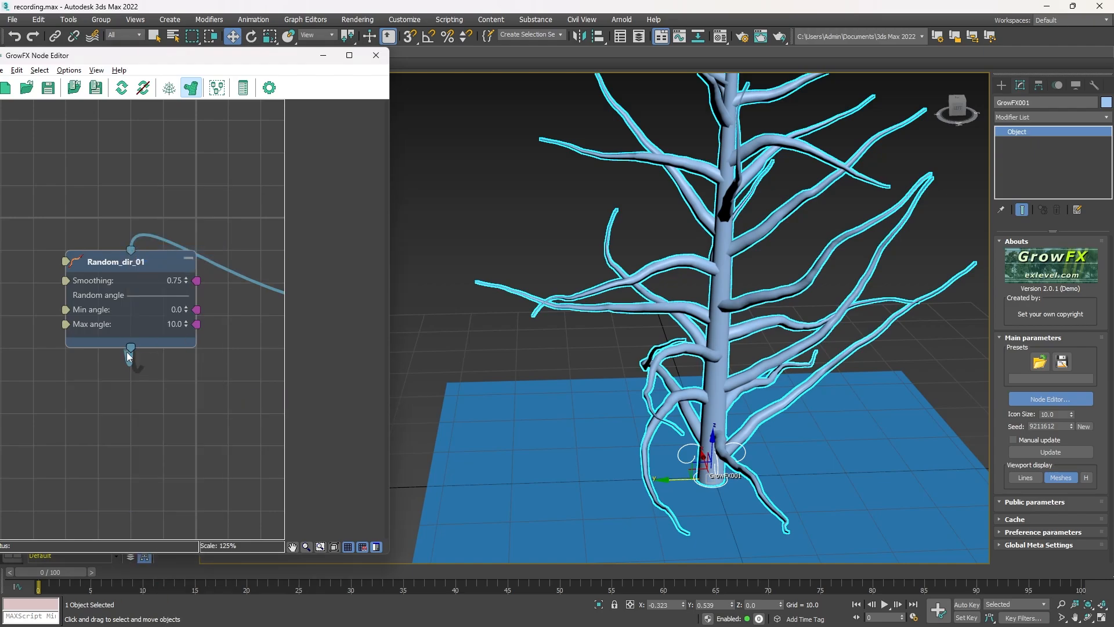
- Chain a Noise direction node after Random_dir_01 and check the resulting branch shapes
drag(129, 356, 129, 362)
click(186, 238)
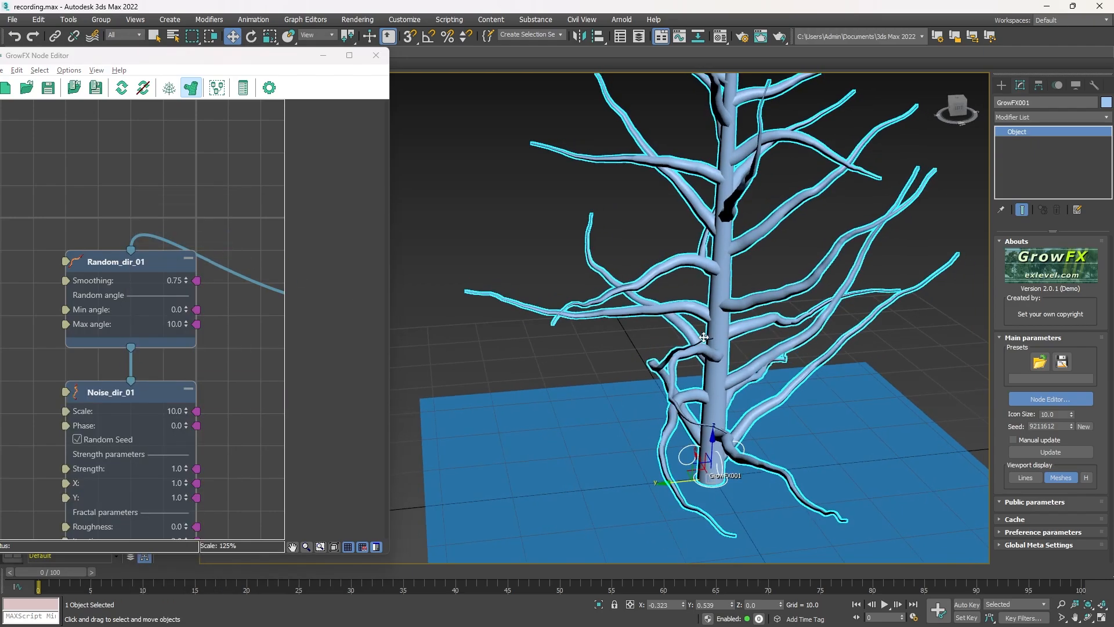
alt+middle_drag(704, 336, 810, 360)
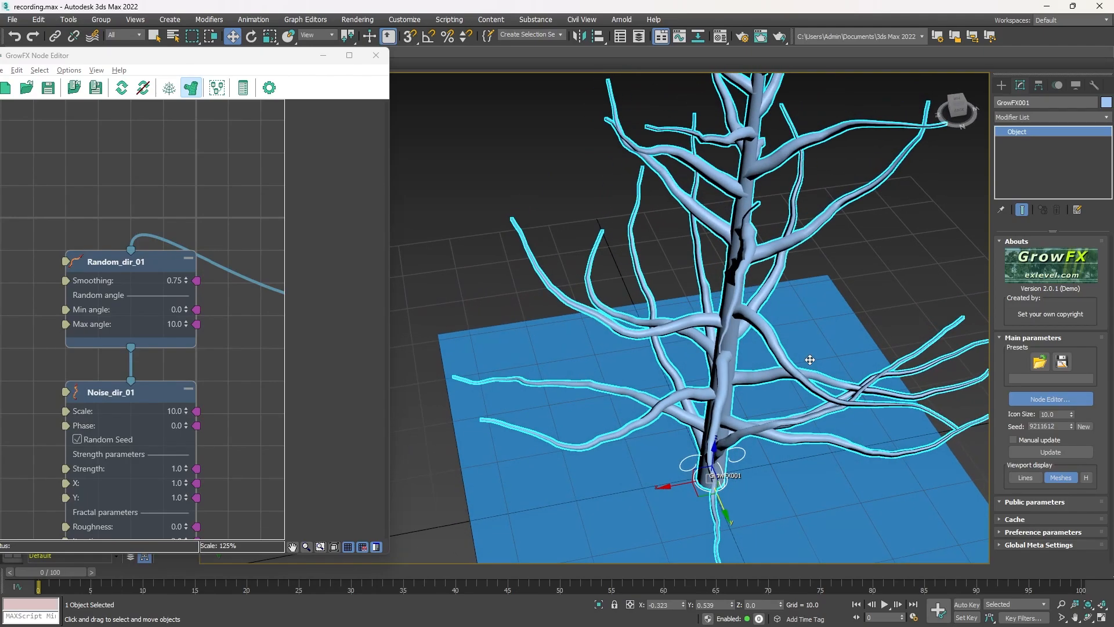
- Set the branch density in PathDistr_01 to 5.0
scroll(210, 300, down, 8)
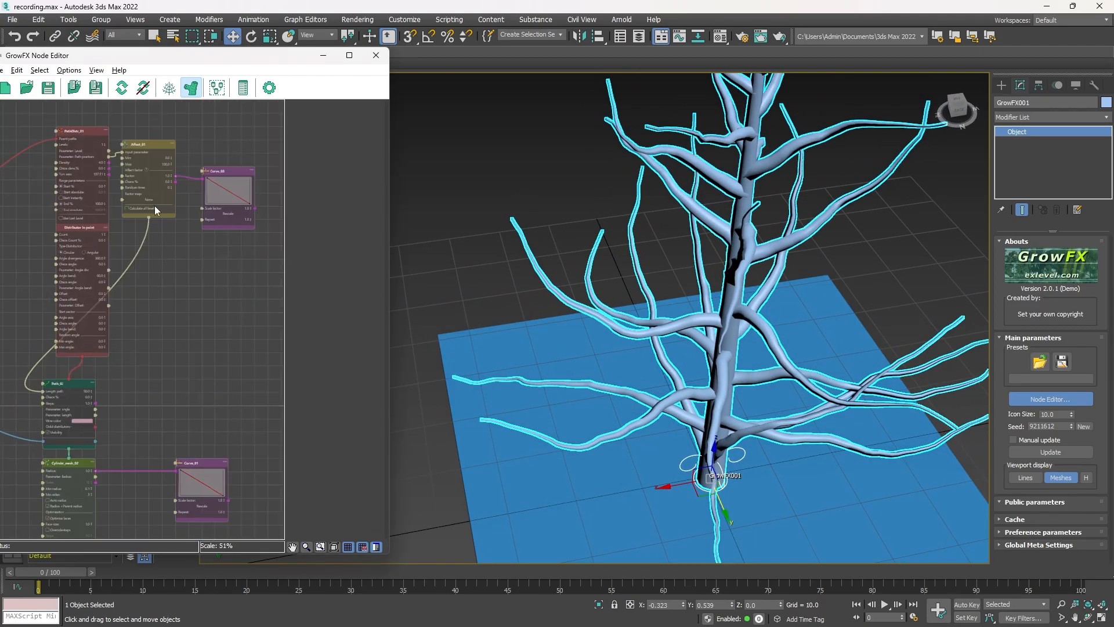
scroll(177, 276, up, 10)
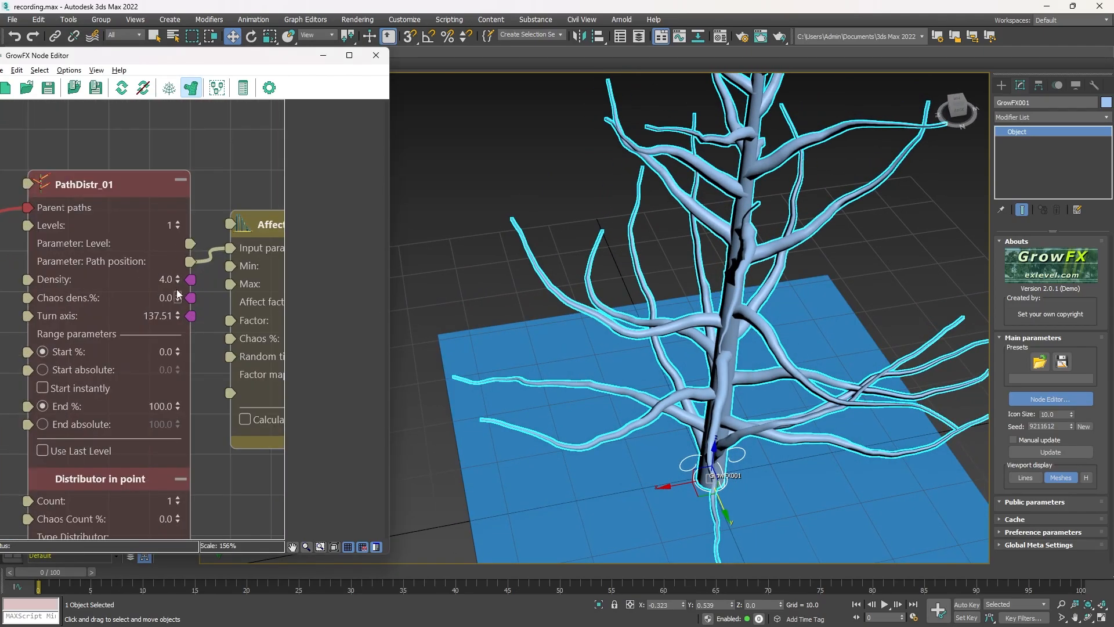
text(5)
key(Return)
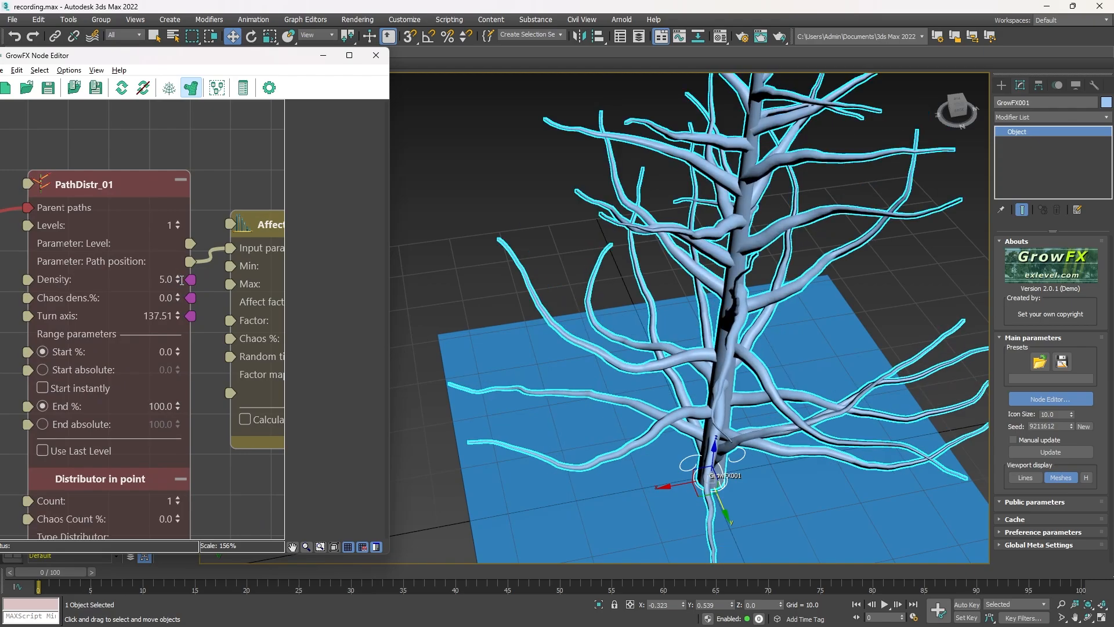
- In the branches' Distributor in point, set the divergence chaos angle to 20 and the bend chaos angle to 50
scroll(112, 412, up, 1)
middle_drag(116, 453, 144, 221)
middle_drag(147, 403, 147, 321)
middle_drag(186, 377, 186, 371)
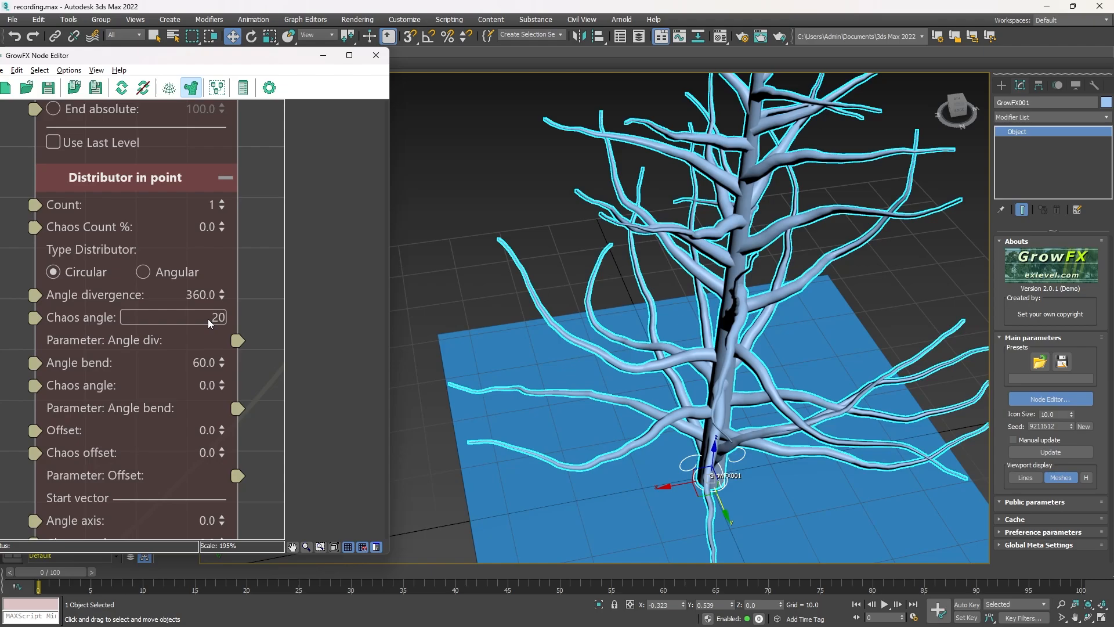
key(Return)
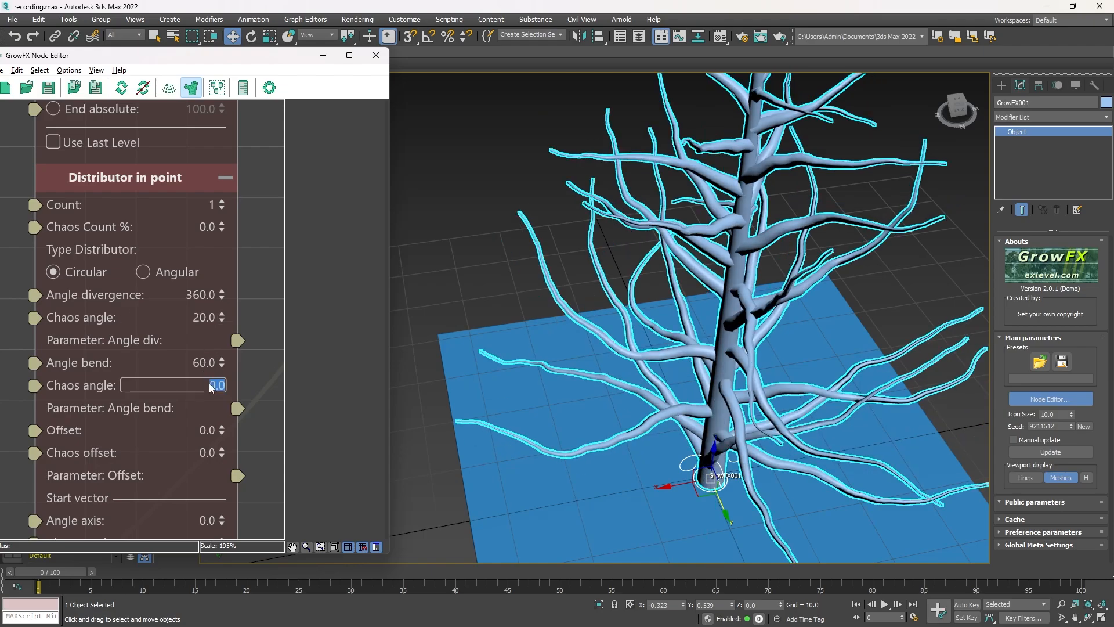
click(214, 380)
text(50)
key(Return)
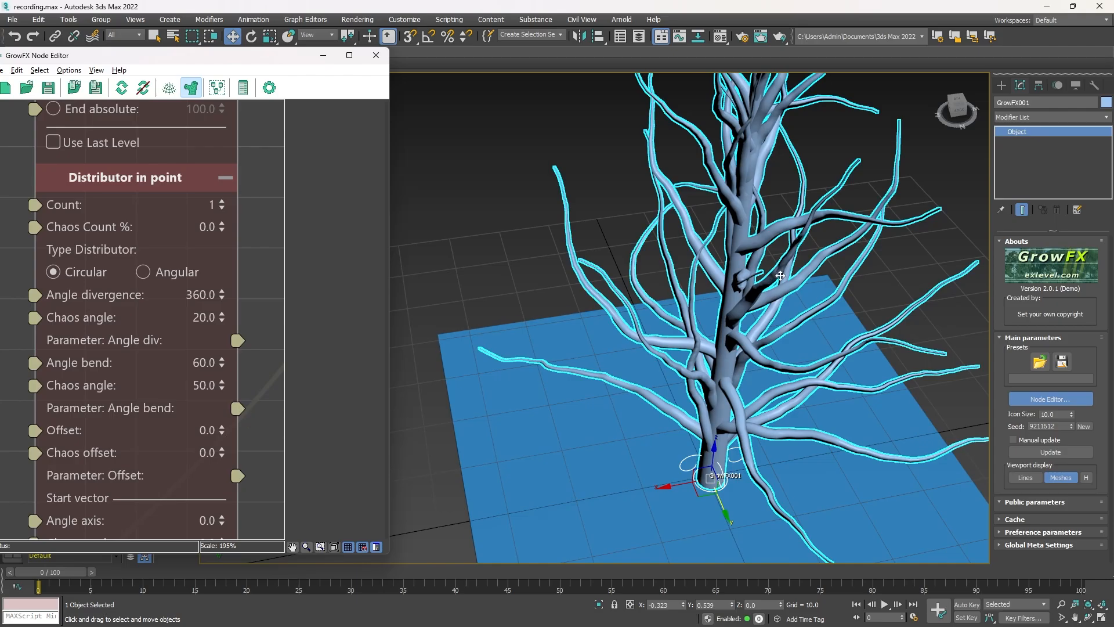
- Adjust PathDistr_01 to a density of 4.75 and a turn axis of 149.51
alt+middle_drag(780, 276, 627, 313)
scroll(179, 321, down, 6)
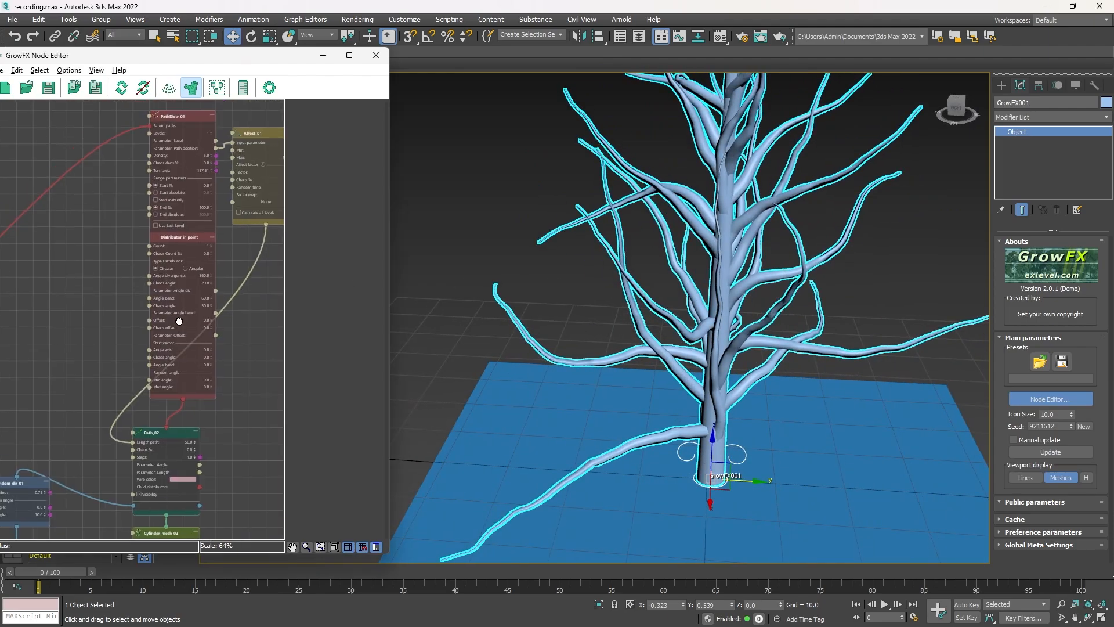
scroll(179, 321, up, 6)
drag(181, 315, 176, 351)
scroll(146, 338, down, 2)
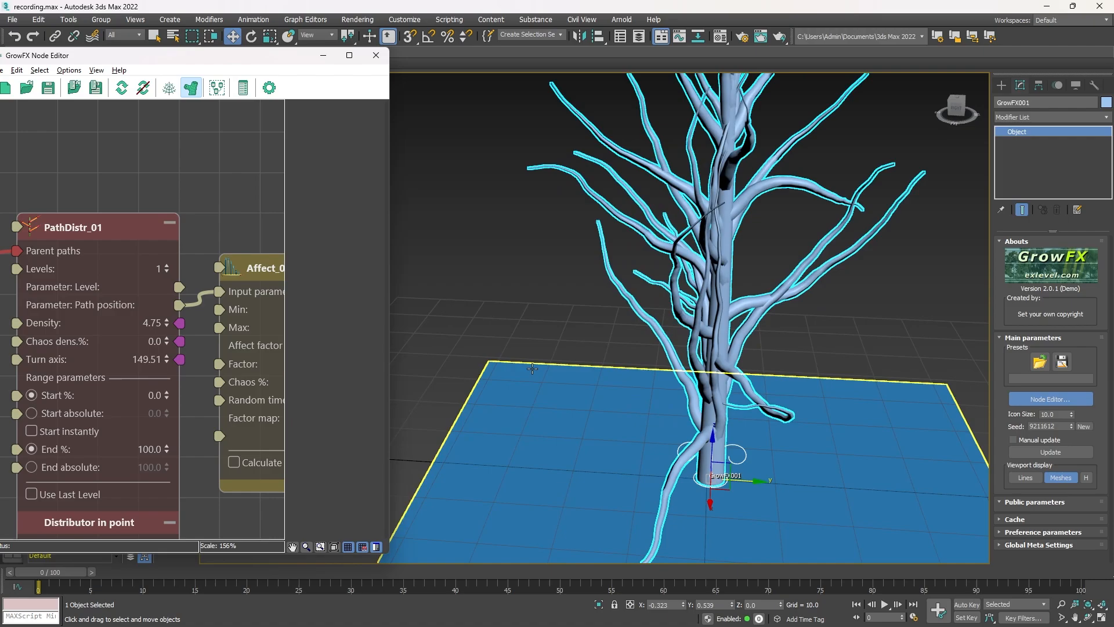
- Examine the tree from several angles and close up for branches that intersect each other
scroll(778, 335, down, 4)
scroll(747, 339, up, 5)
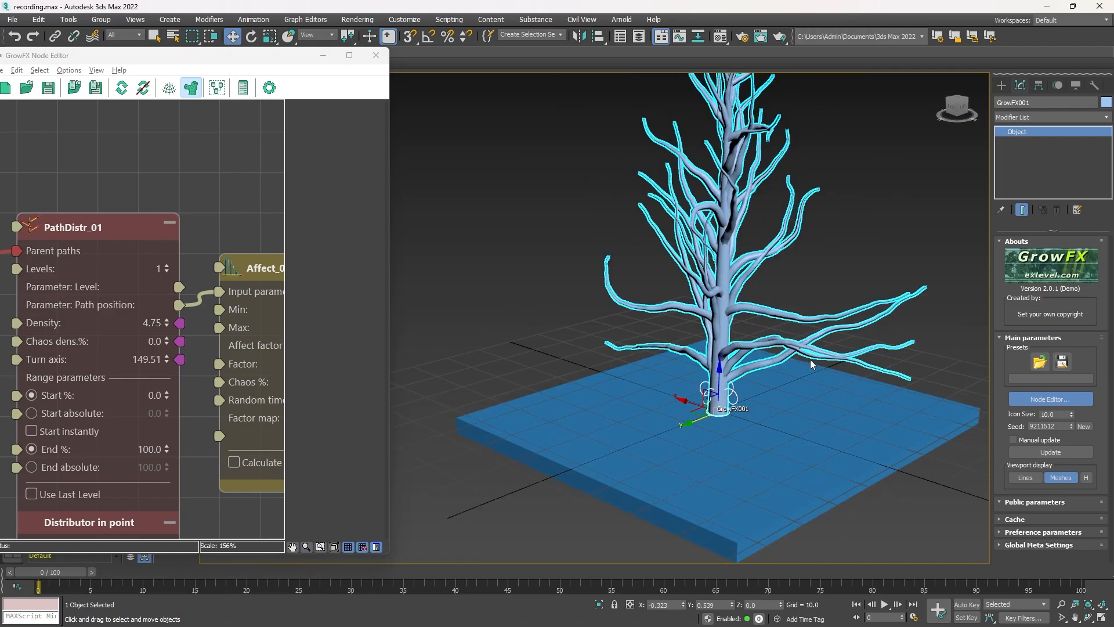
alt+middle_drag(735, 278, 833, 330)
scroll(754, 302, up, 5)
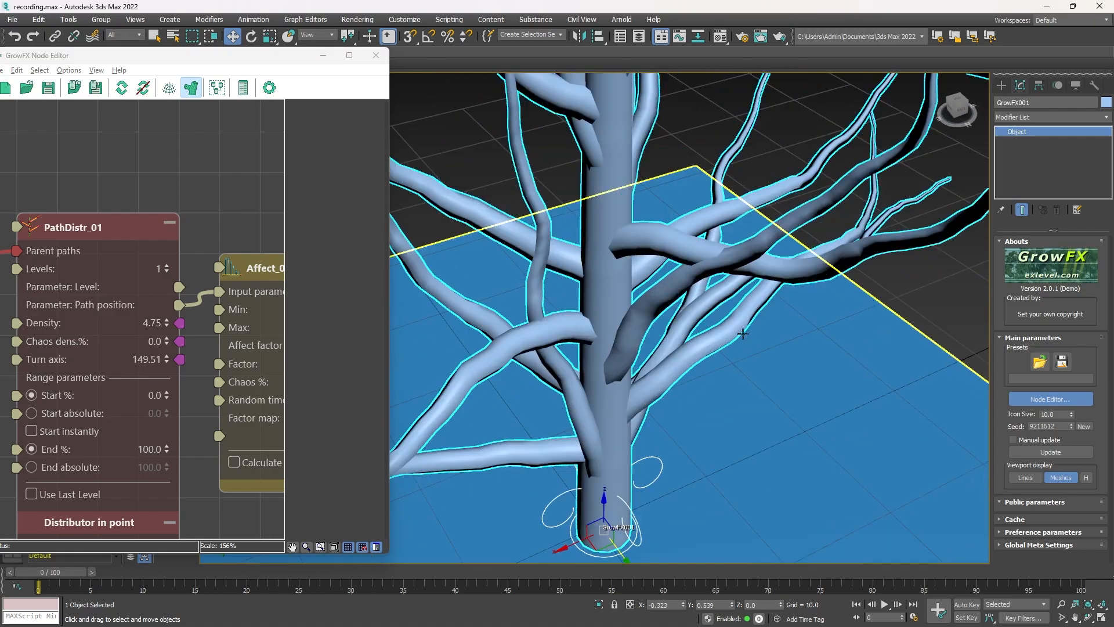
scroll(749, 277, down, 3)
alt+middle_drag(752, 280, 758, 259)
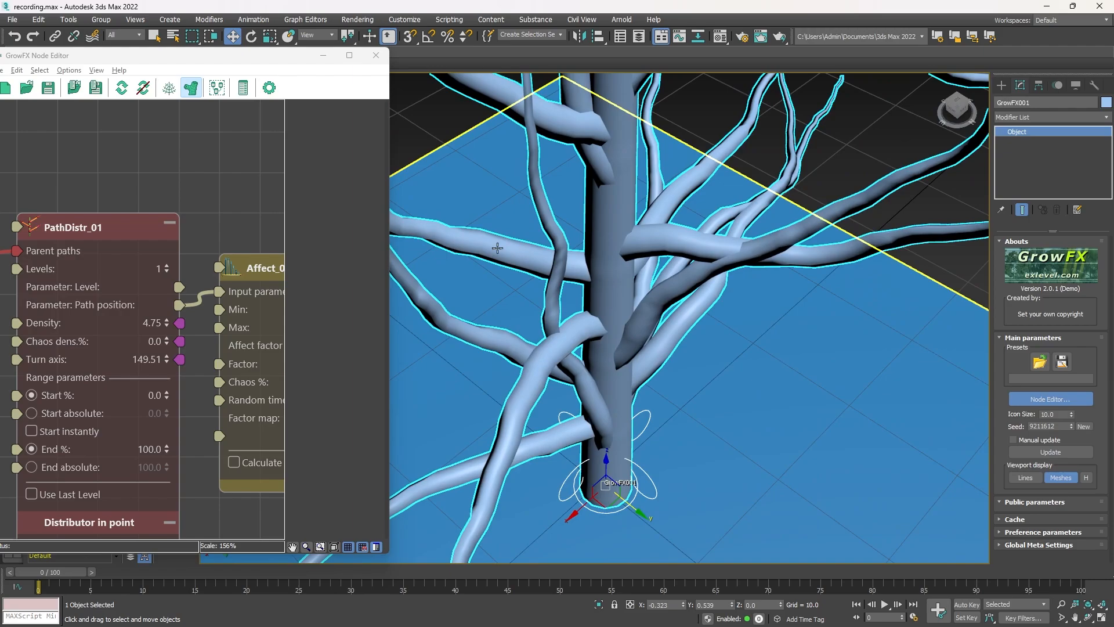
scroll(781, 264, down, 8)
scroll(780, 313, up, 4)
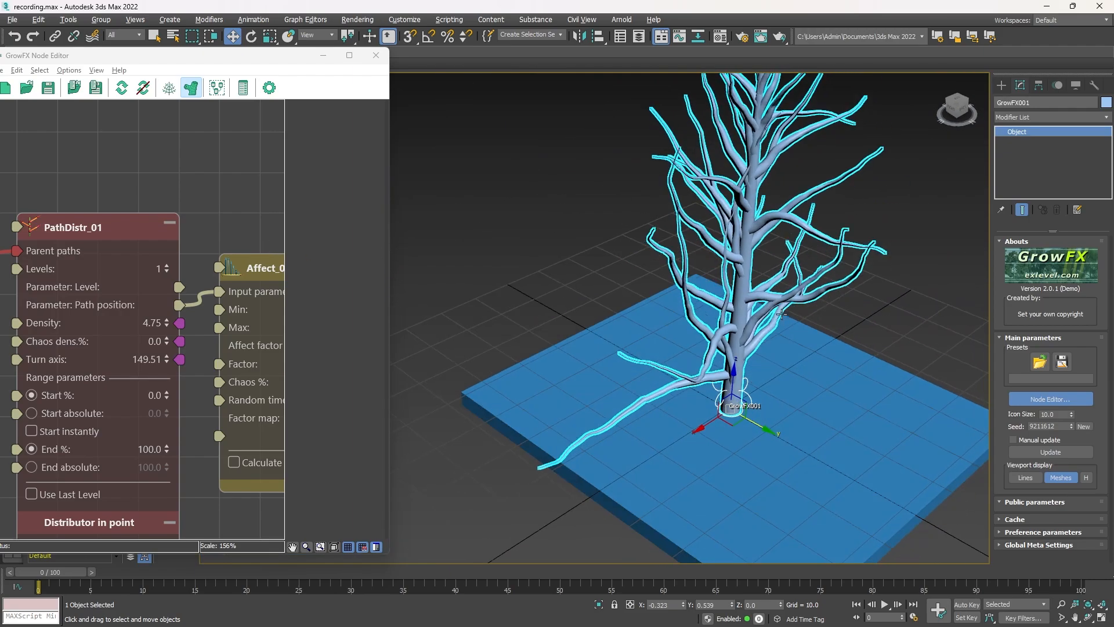
- Chain a Path reaction node after Noise_dir_01 in the branch direction modifiers
scroll(252, 217, down, 9)
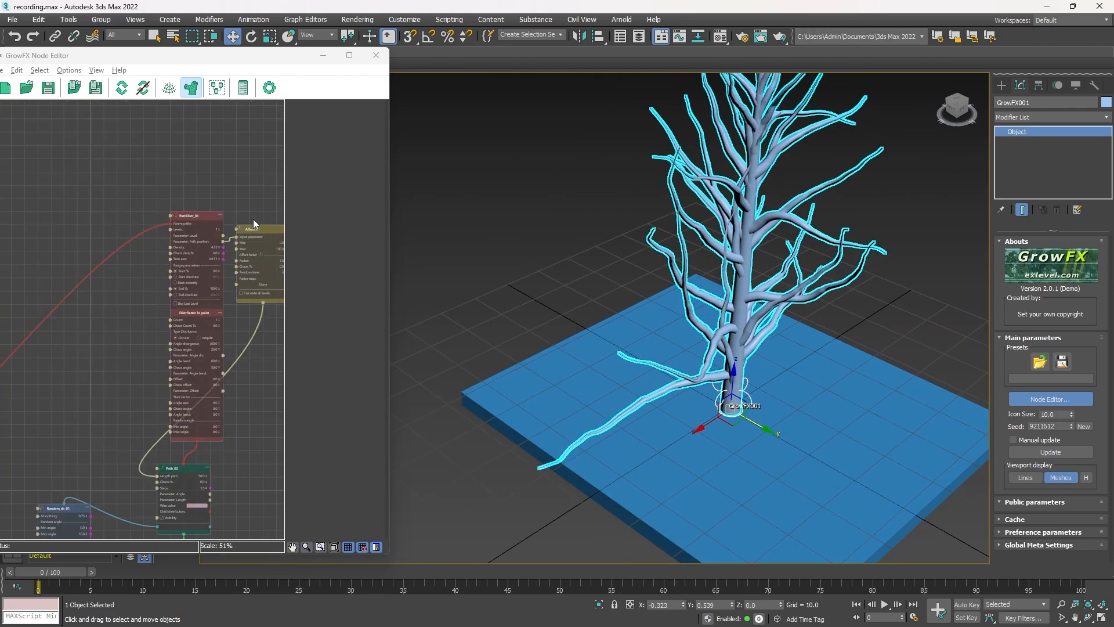
middle_drag(137, 374, 180, 233)
scroll(180, 233, up, 5)
middle_drag(196, 132, 155, 221)
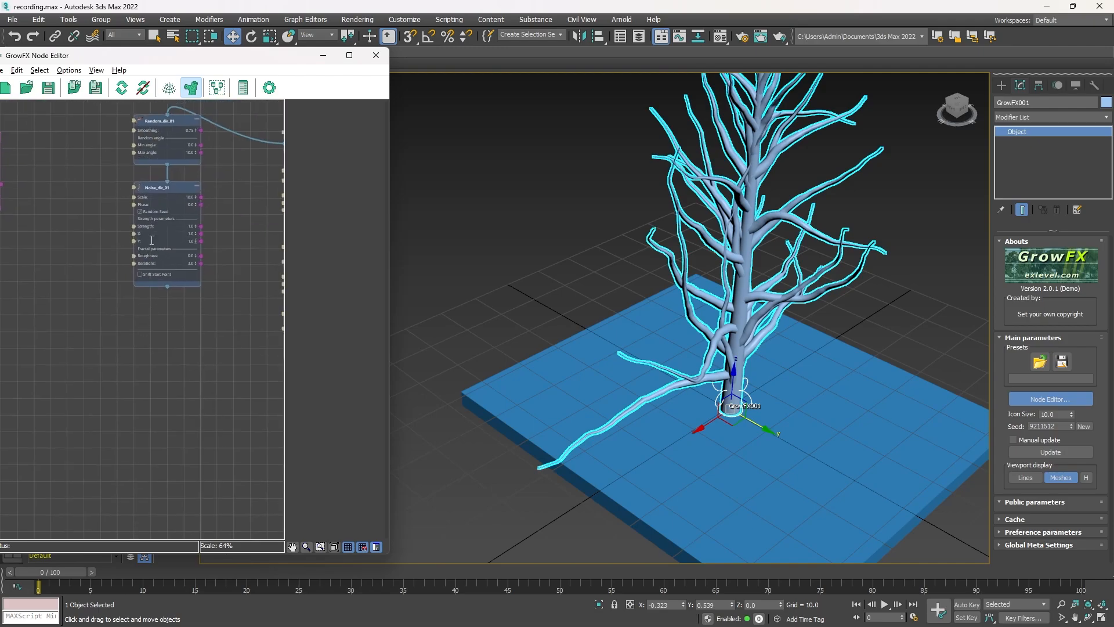
scroll(155, 221, up, 3)
drag(184, 350, 172, 375)
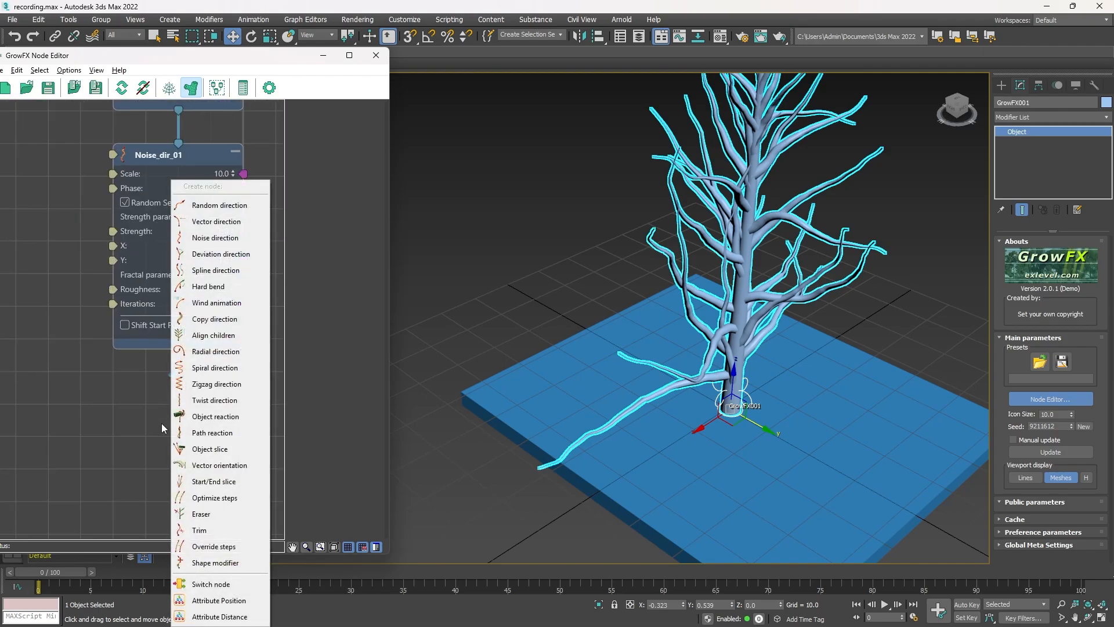
click(228, 434)
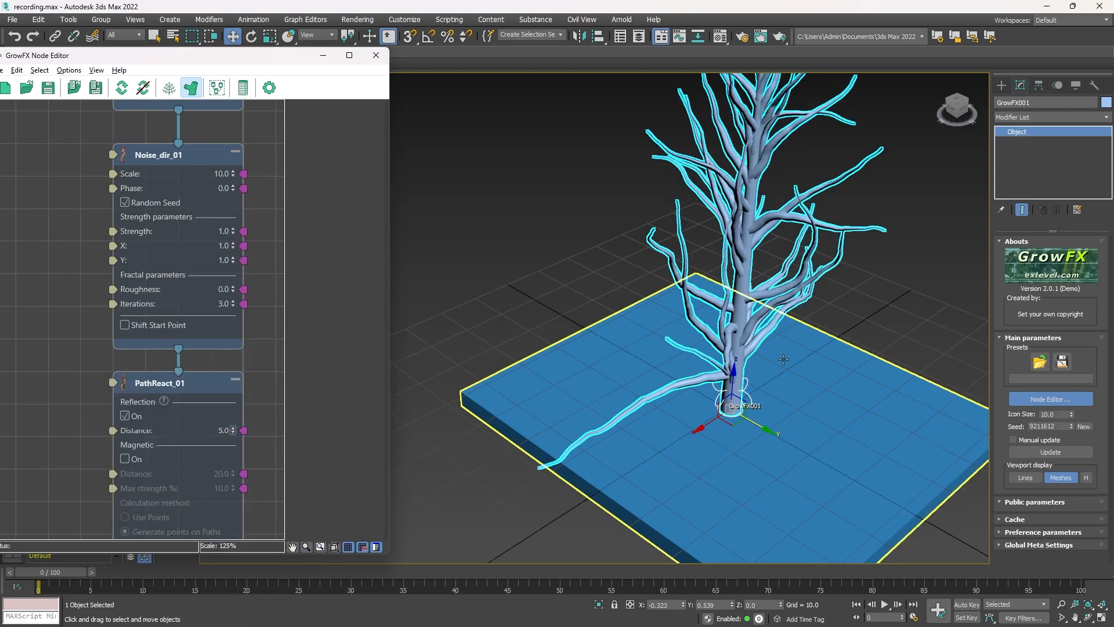
- Inspect the branches with PathReact_01 active, and switch the node off to compare their intersections
alt+middle_drag(751, 372, 626, 309)
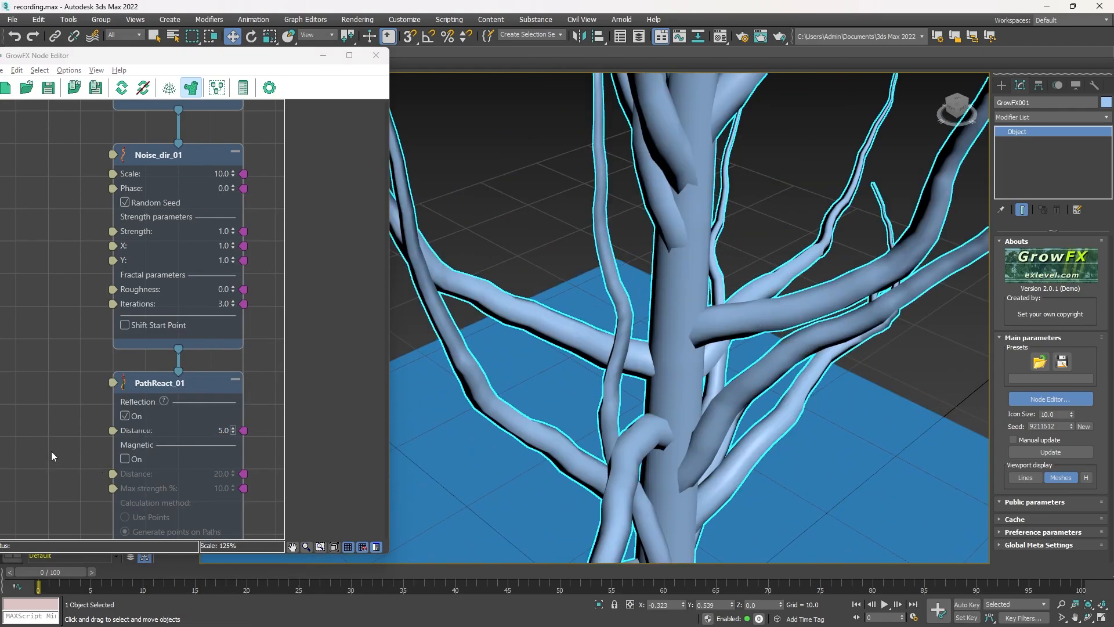
click(121, 383)
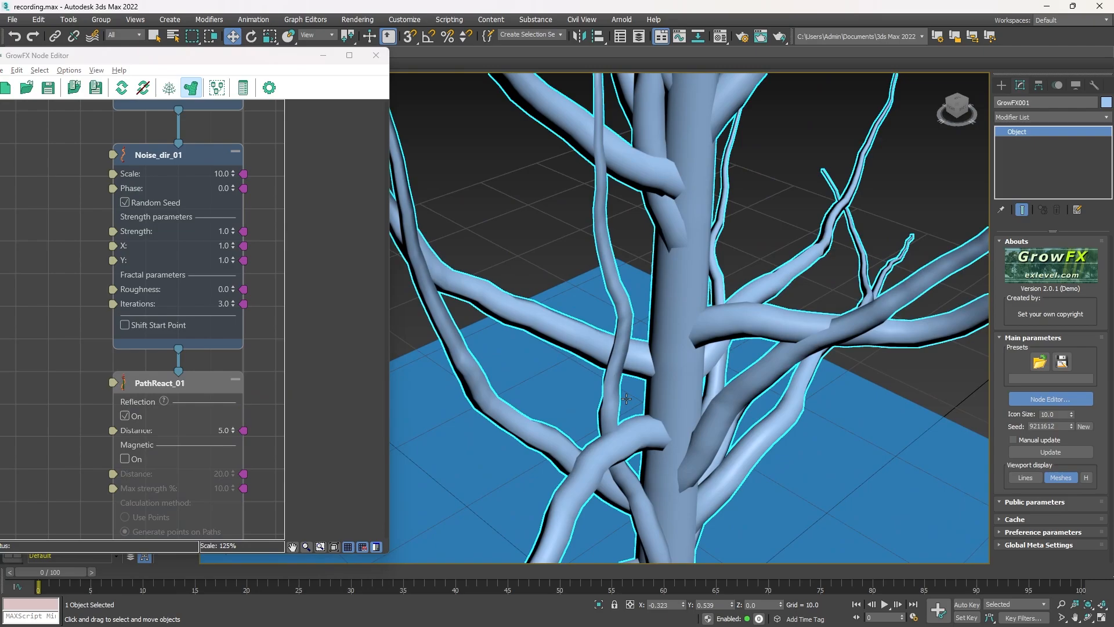
alt+middle_drag(759, 398, 695, 360)
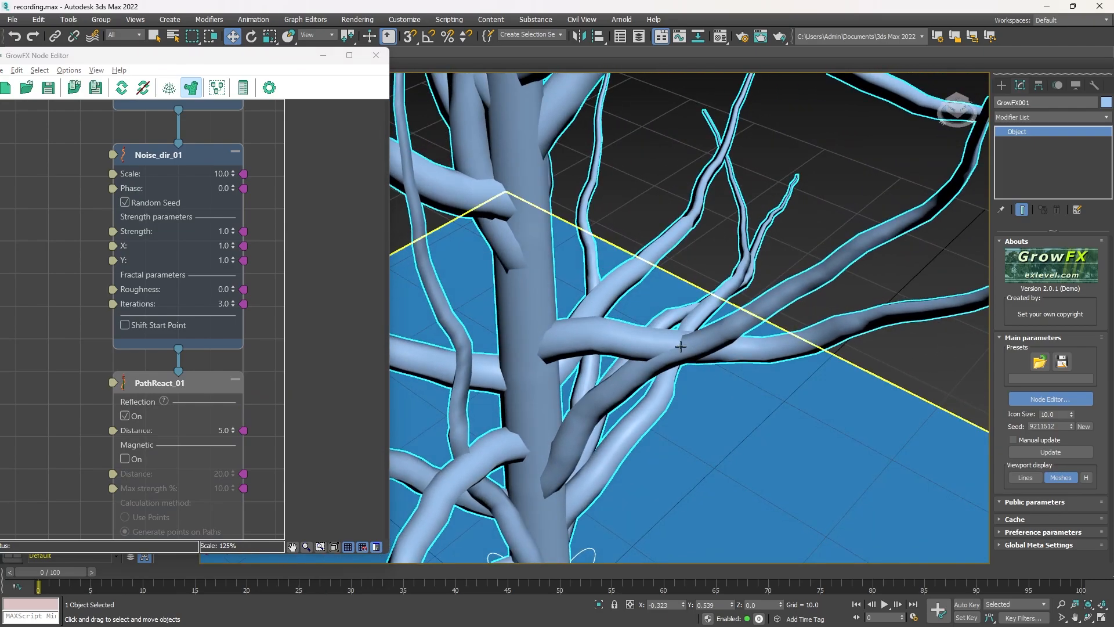
- Switch PathReact_01 back on and inspect the branches from several distances and angles
click(125, 383)
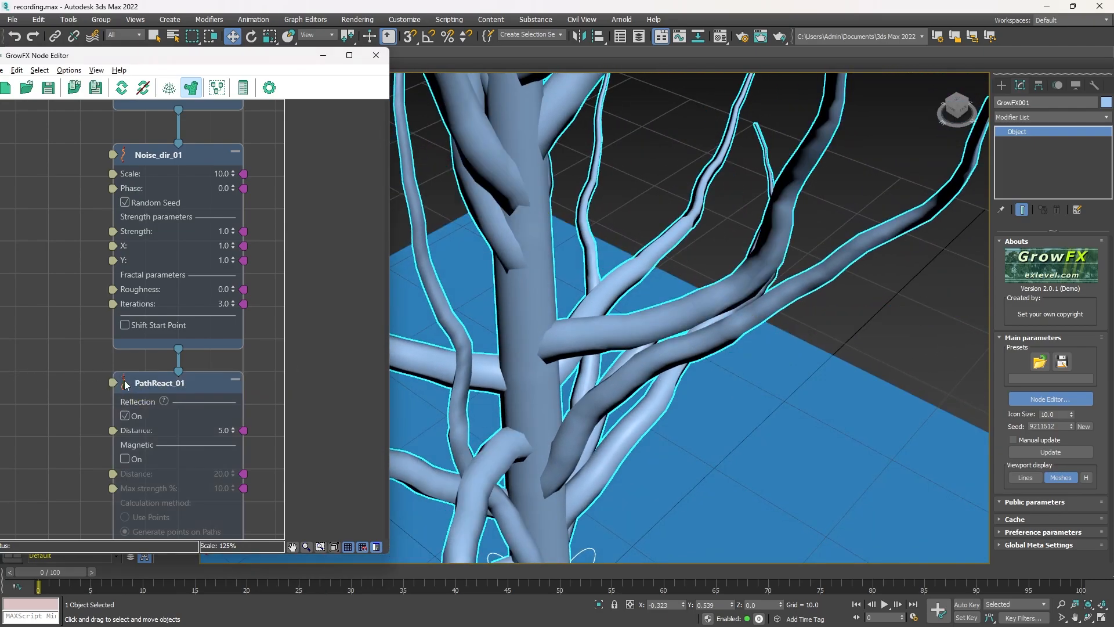
alt+middle_drag(685, 324, 655, 216)
scroll(739, 172, down, 5)
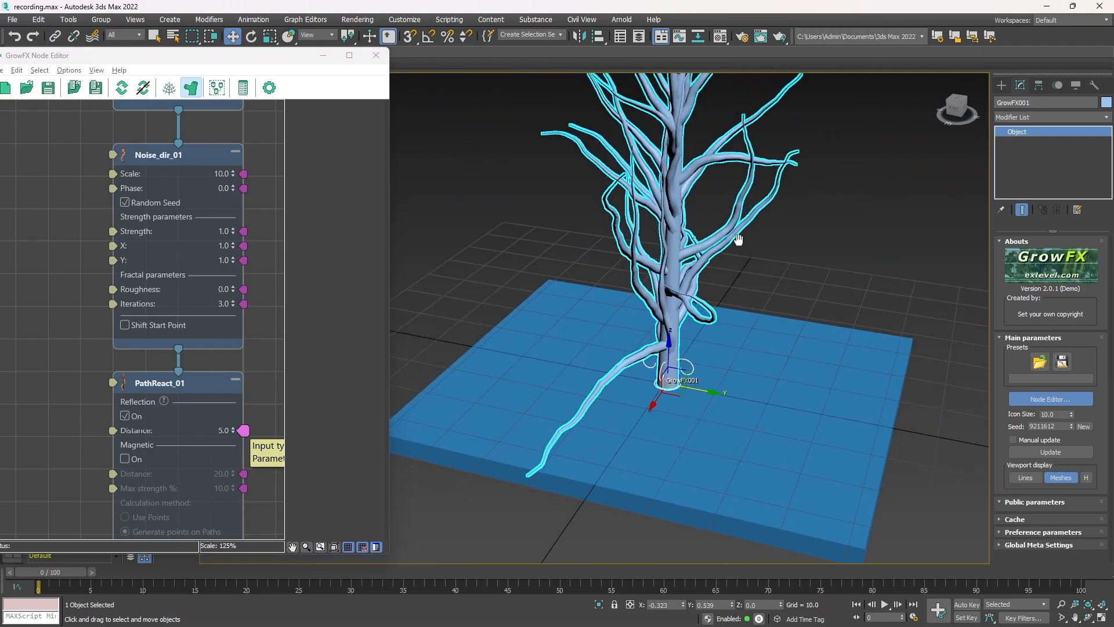
scroll(753, 232, up, 5)
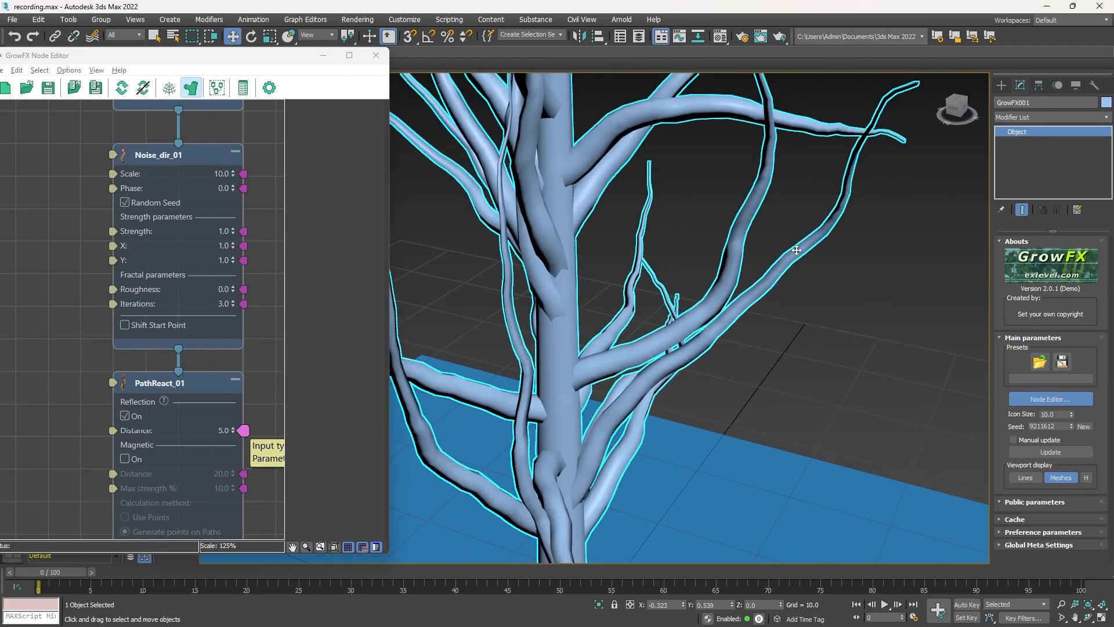
scroll(754, 276, down, 5)
alt+middle_drag(729, 261, 691, 274)
scroll(697, 277, up, 3)
scroll(697, 277, up, 6)
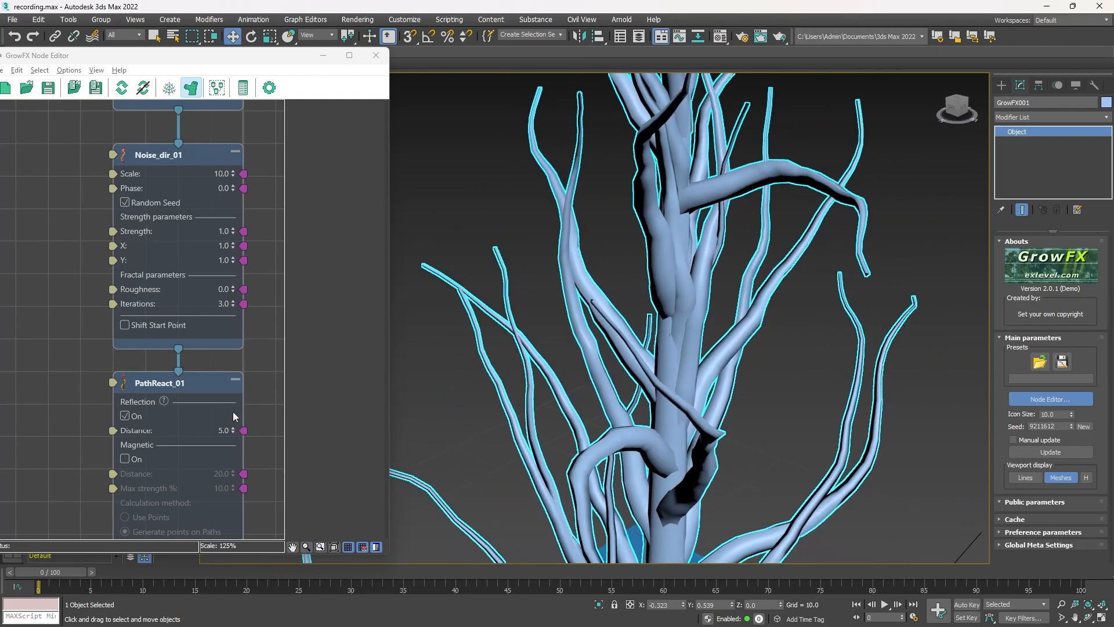
- Raise the Reflection distance of PathReact_01 to 10
middle_drag(232, 412, 238, 279)
scroll(233, 295, up, 4)
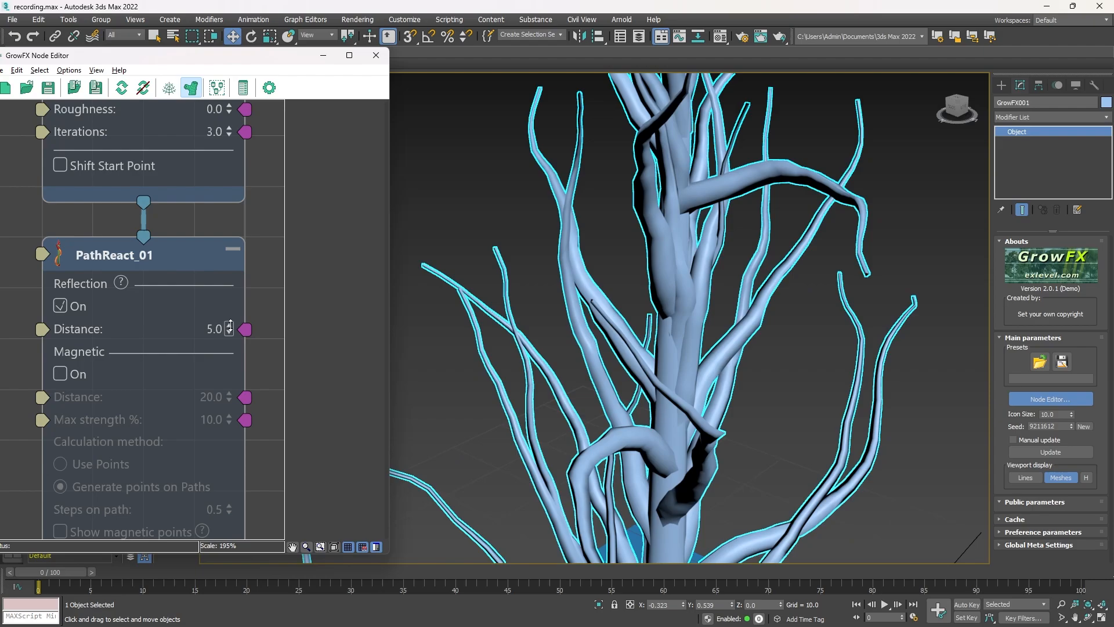
mouse_move(230, 326)
mouse_down()
mouse_move(240, 335)
mouse_move(229, 317)
mouse_up()
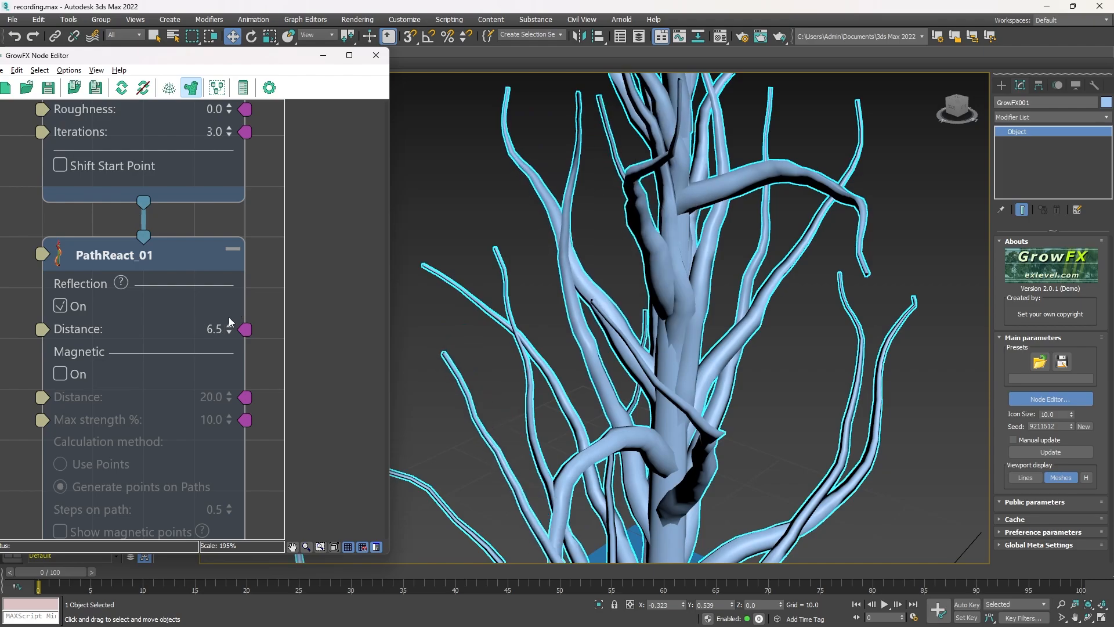
text(0)
key(Return)
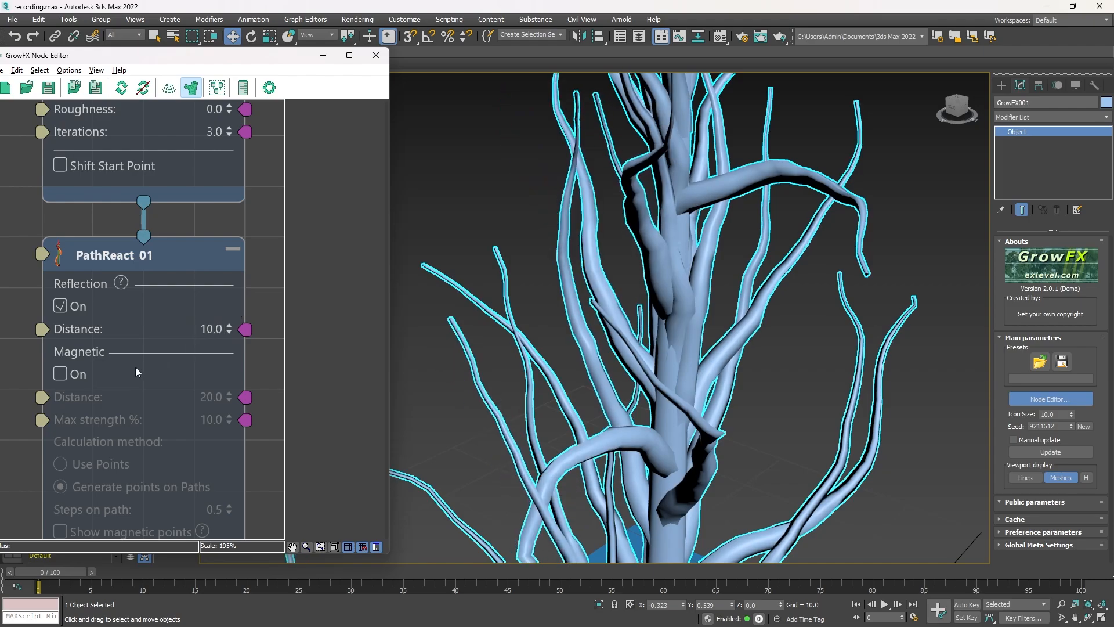
- Try the Magnetic option of PathReact_01, view its effect on the whole tree, and disable it
click(62, 374)
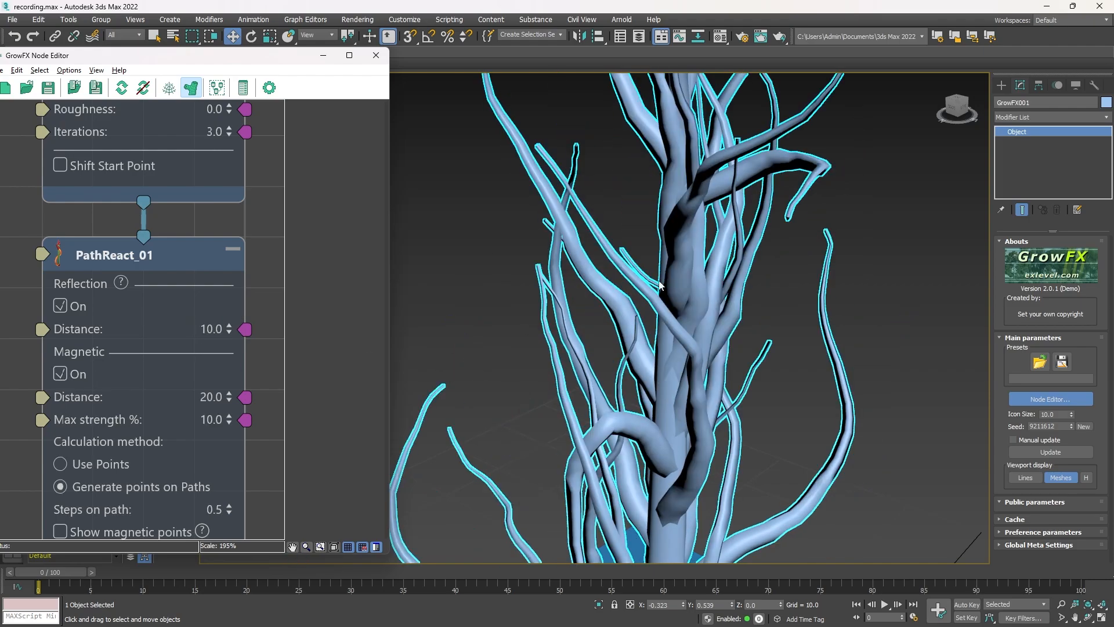
scroll(756, 299, down, 5)
middle_drag(756, 298, 702, 283)
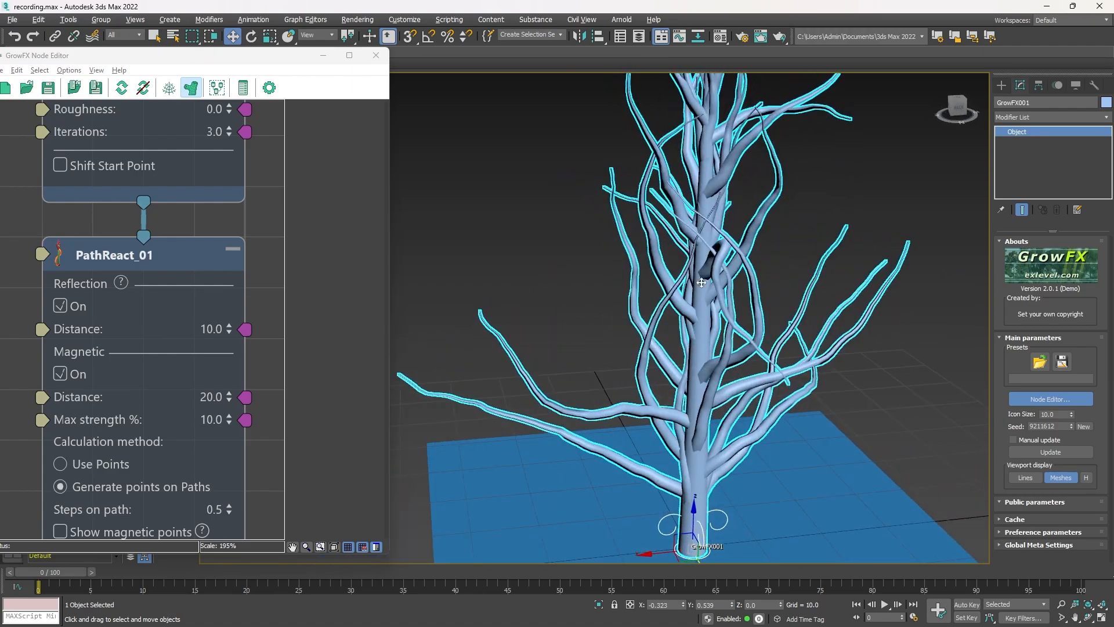
click(63, 375)
- Set the Reflection distance of PathReact_01 to 1 and get a closer look at the branches
middle_drag(110, 359, 116, 256)
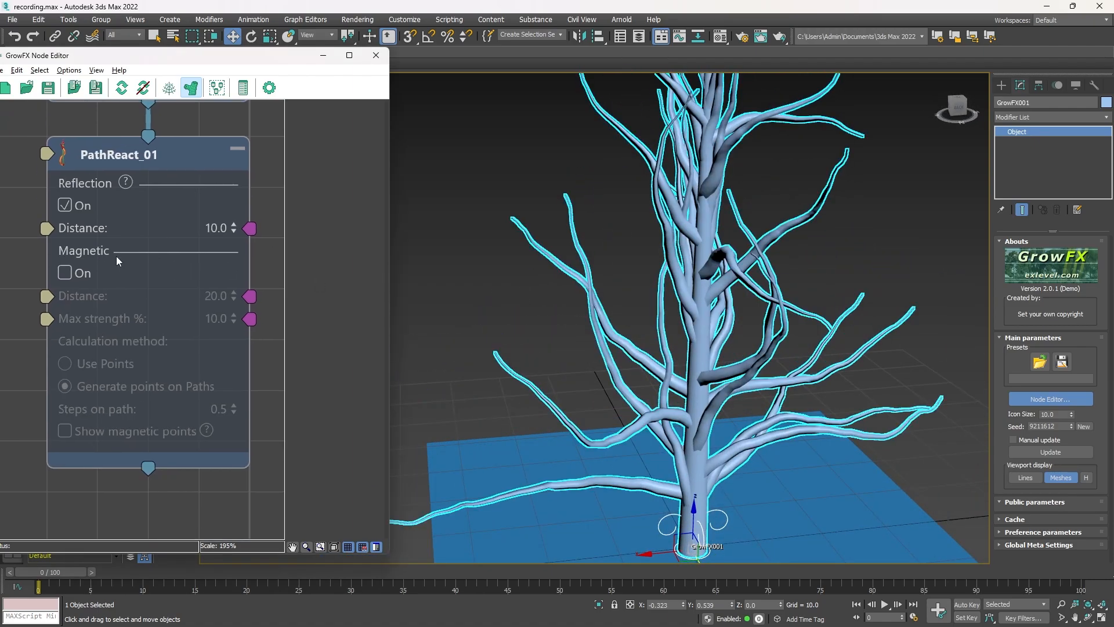
scroll(116, 256, up, 2)
scroll(219, 294, up, 1)
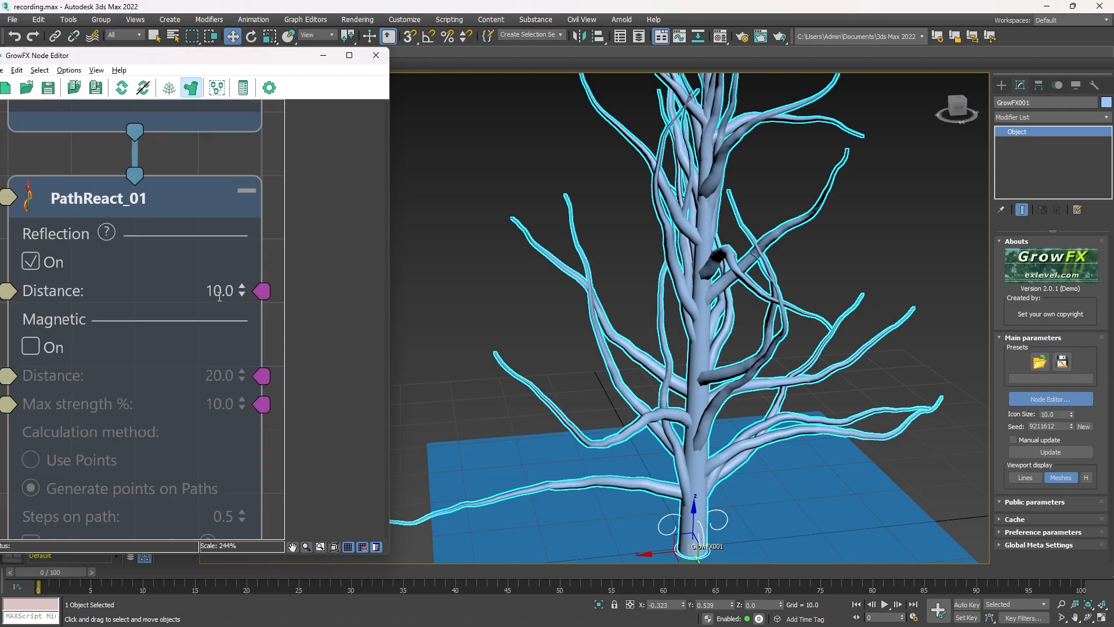
key(Return)
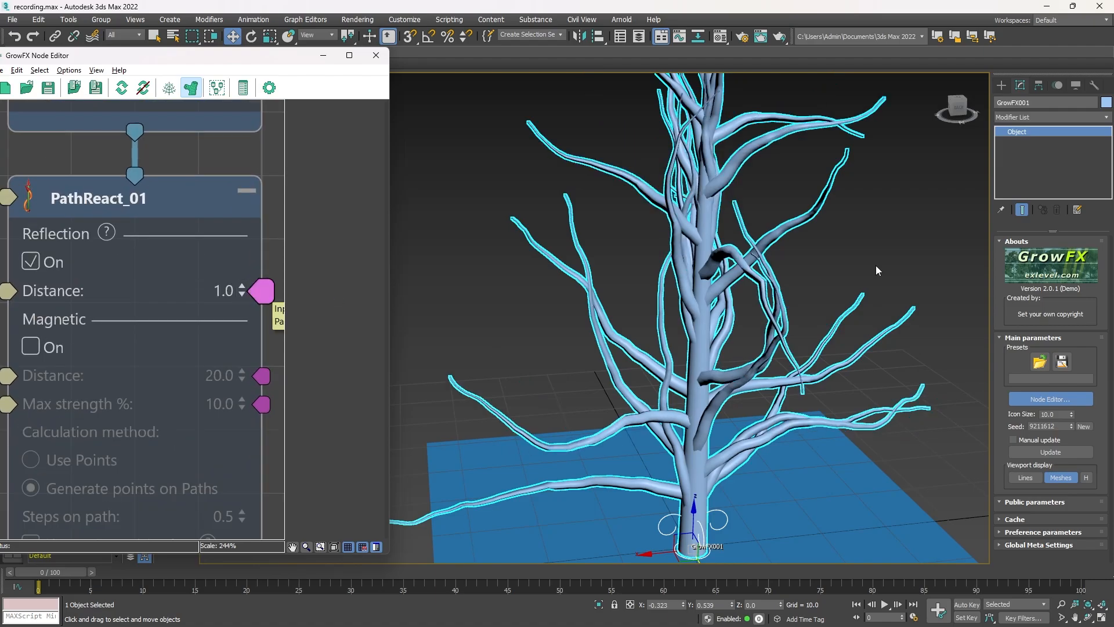
middle_drag(795, 237, 784, 299)
scroll(539, 307, up, 3)
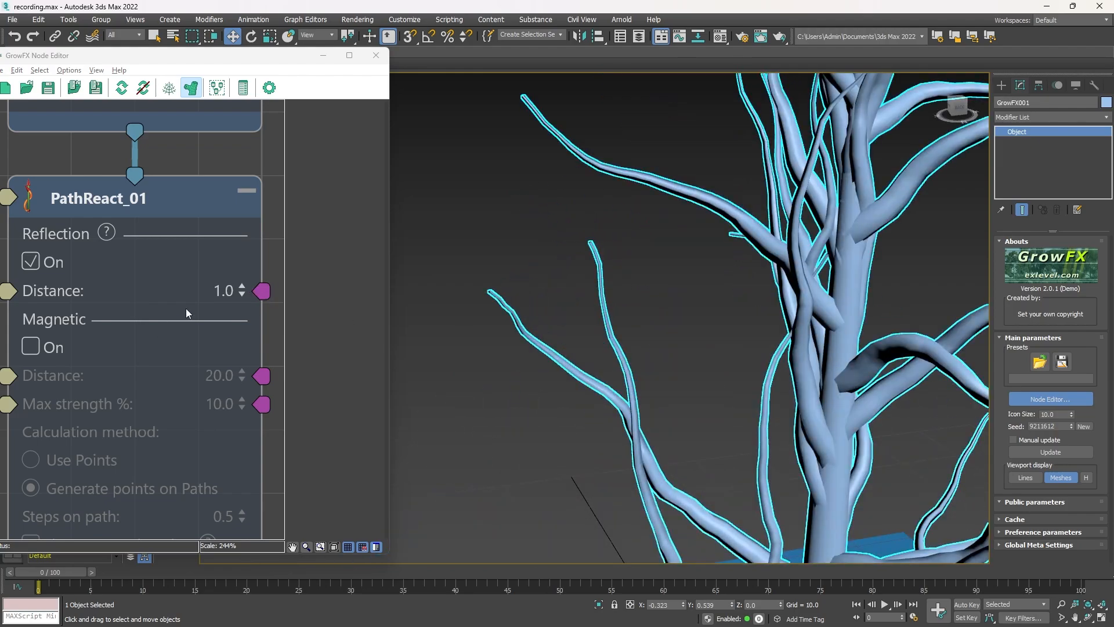
- Compare the branches with the Reflection option of PathReact_01 off and on from two angles
click(32, 264)
click(31, 264)
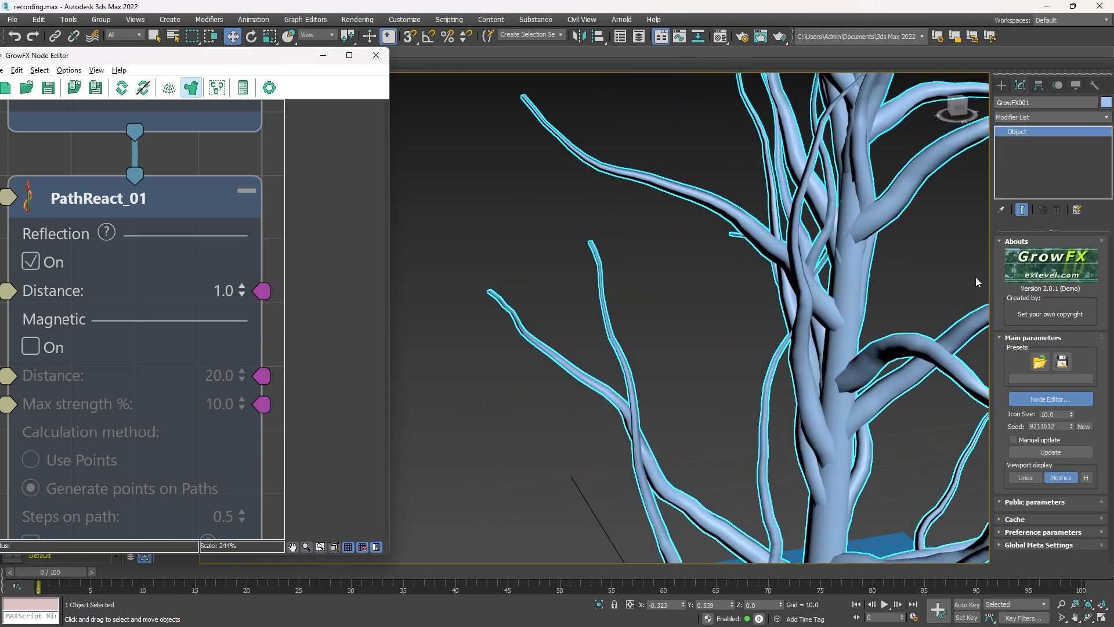
middle_drag(848, 262, 754, 355)
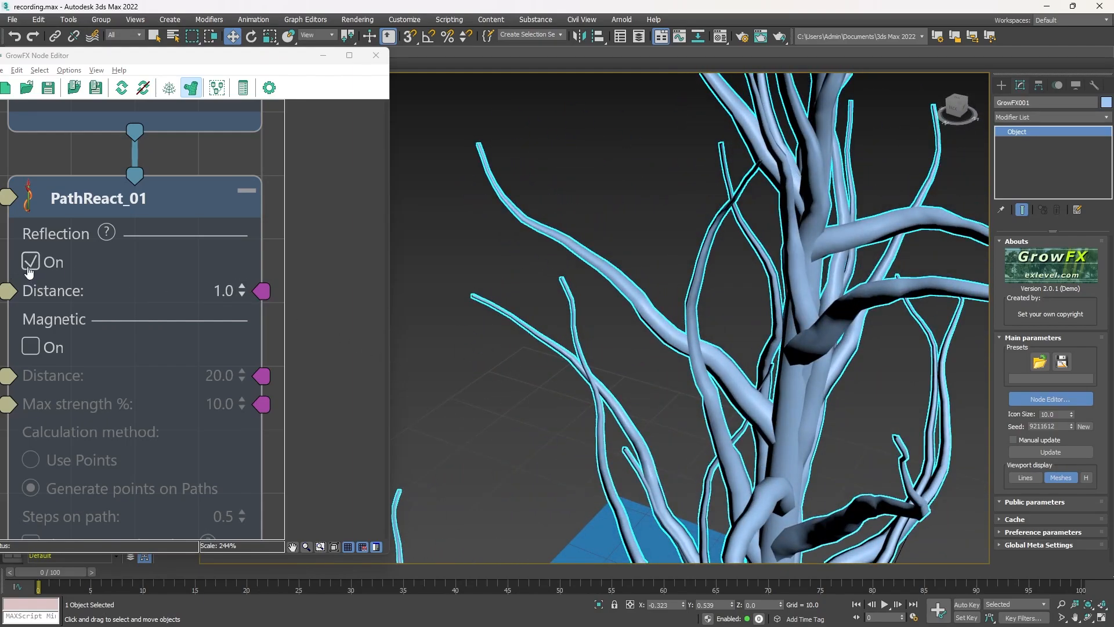
alt+middle_drag(720, 294, 764, 293)
click(31, 260)
click(20, 265)
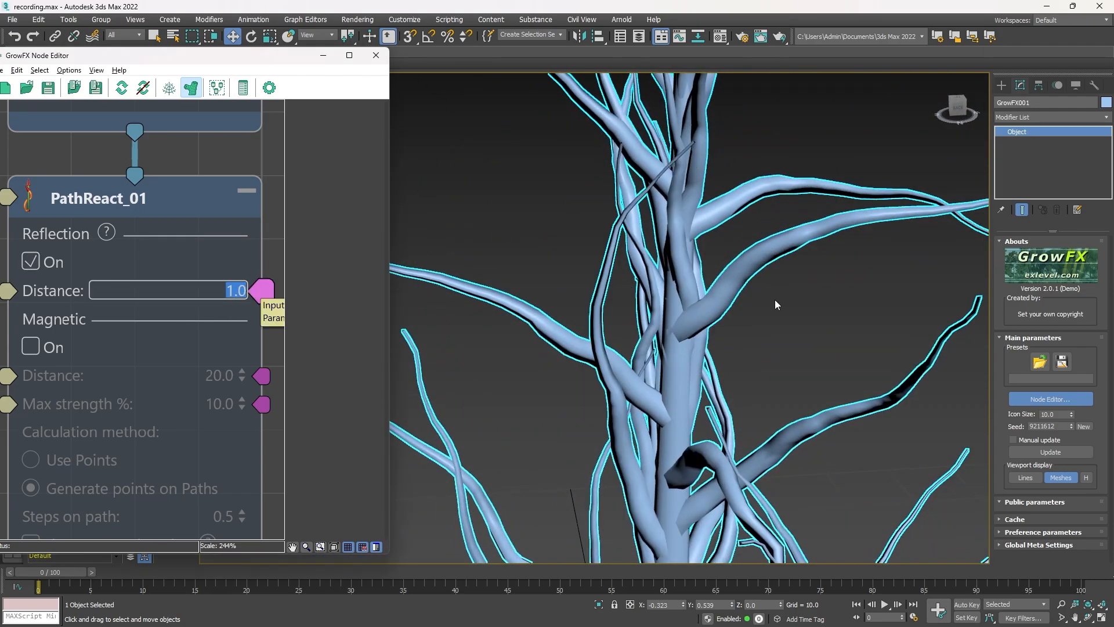
- Examine the tree from several sides, overall and close up, for branches touching each other
scroll(794, 261, down, 5)
click(869, 295)
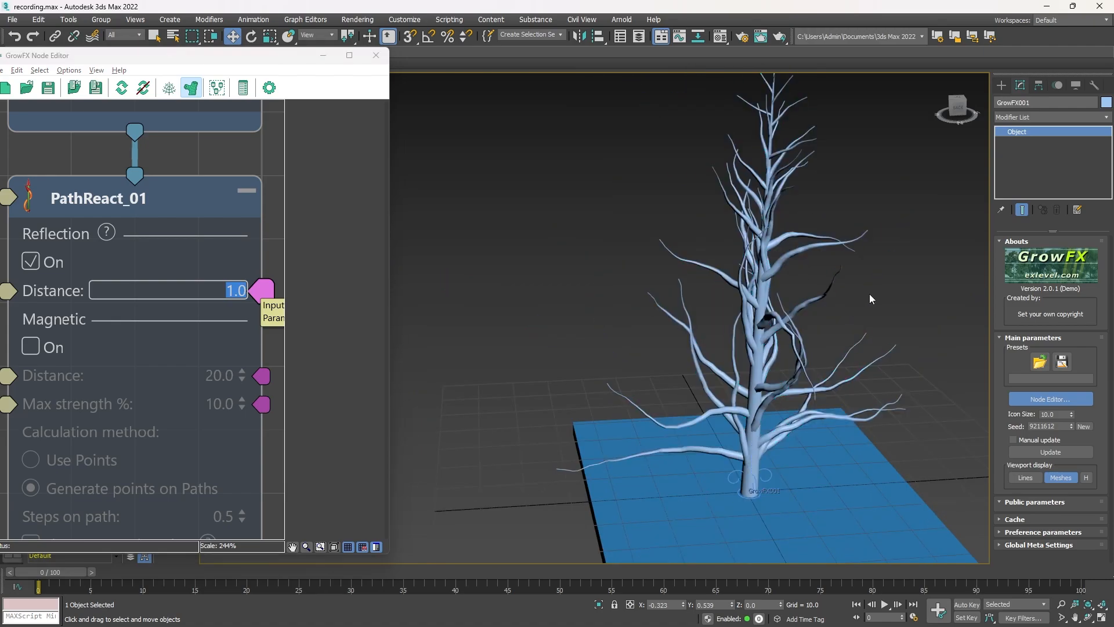
alt+middle_drag(869, 295, 646, 284)
scroll(606, 305, up, 5)
click(606, 305)
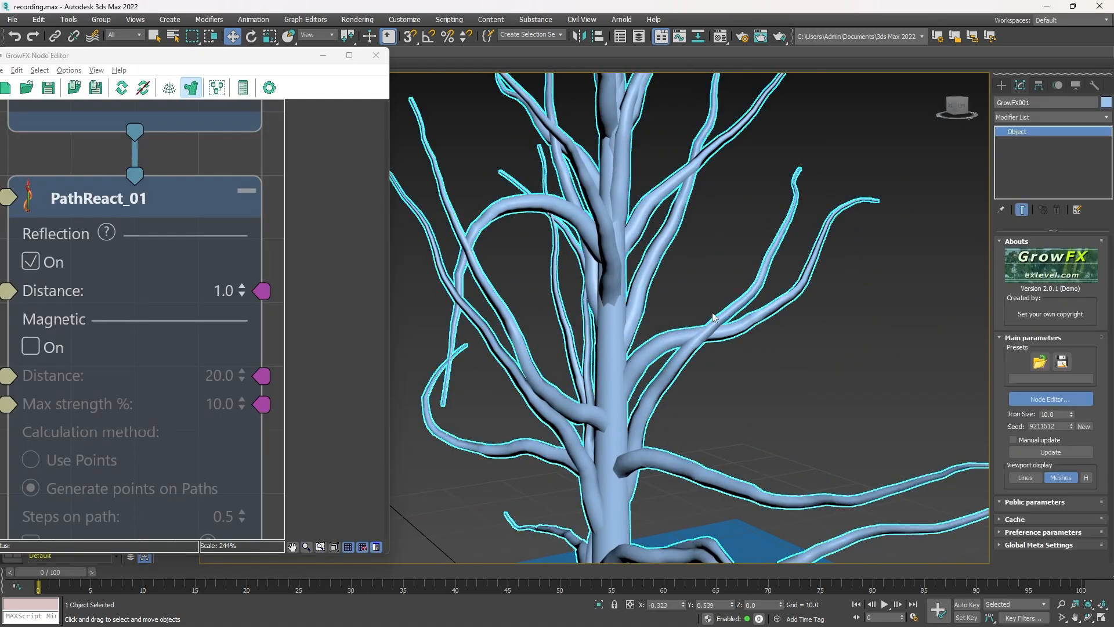
alt+middle_drag(559, 262, 665, 320)
middle_drag(696, 406, 819, 289)
middle_drag(760, 356, 837, 228)
scroll(213, 264, down, 5)
scroll(165, 333, up, 1)
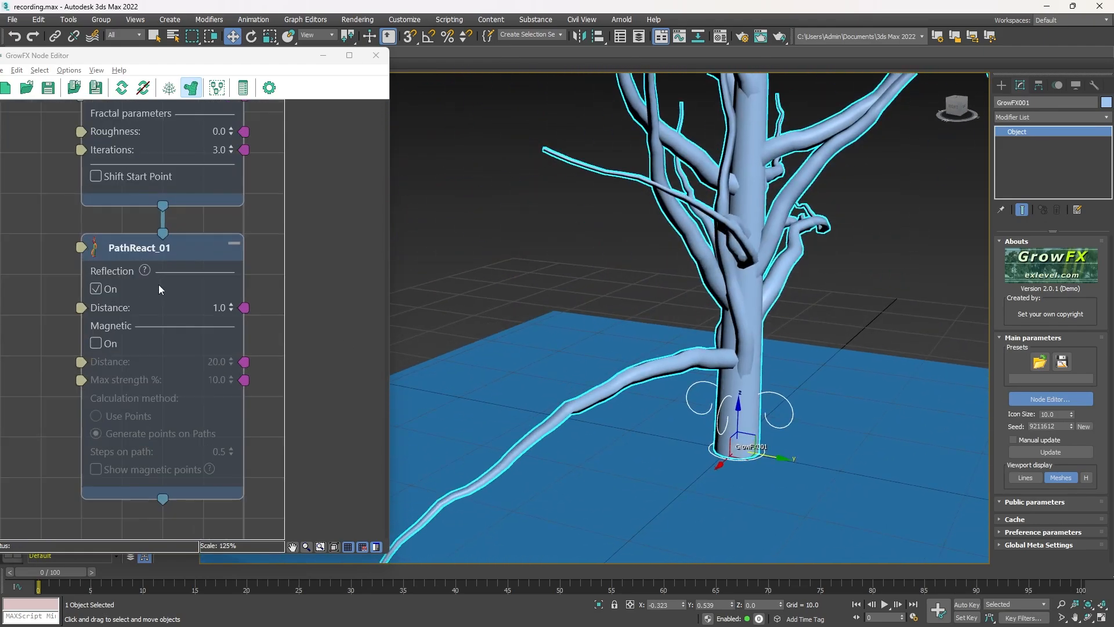
- Enable Magnetic on PathReact_01 and set its distance to 1
click(96, 348)
middle_drag(702, 350, 839, 380)
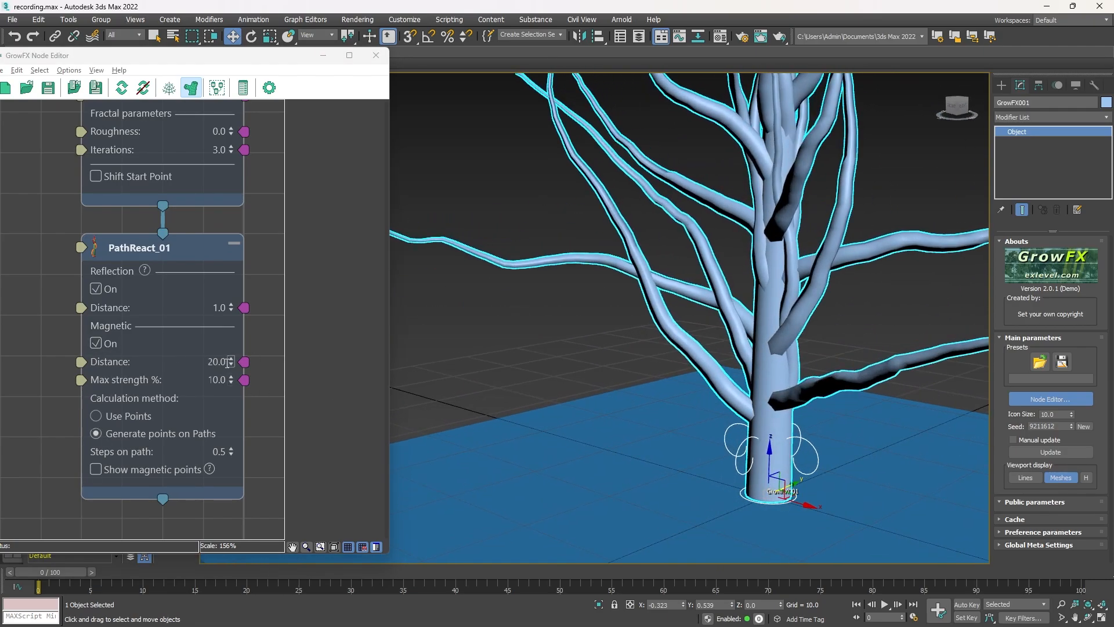
drag(231, 362, 248, 429)
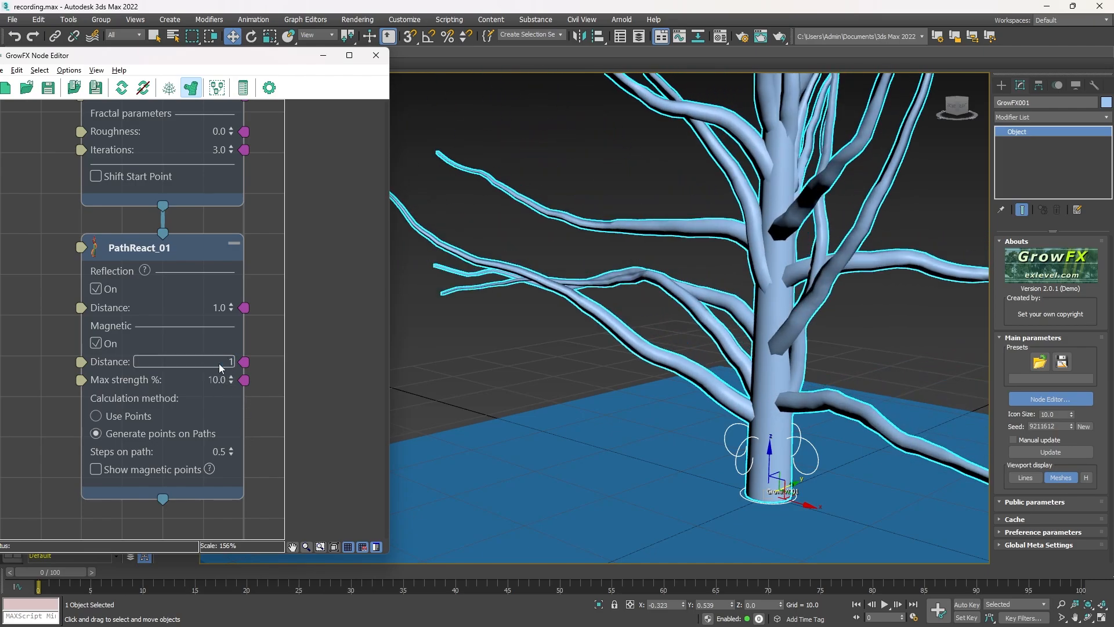
text(1)
key(Return)
- Review the tree from several angles with Magnetic active, and turn the Magnetic option off
scroll(786, 253, up, 5)
scroll(786, 253, down, 5)
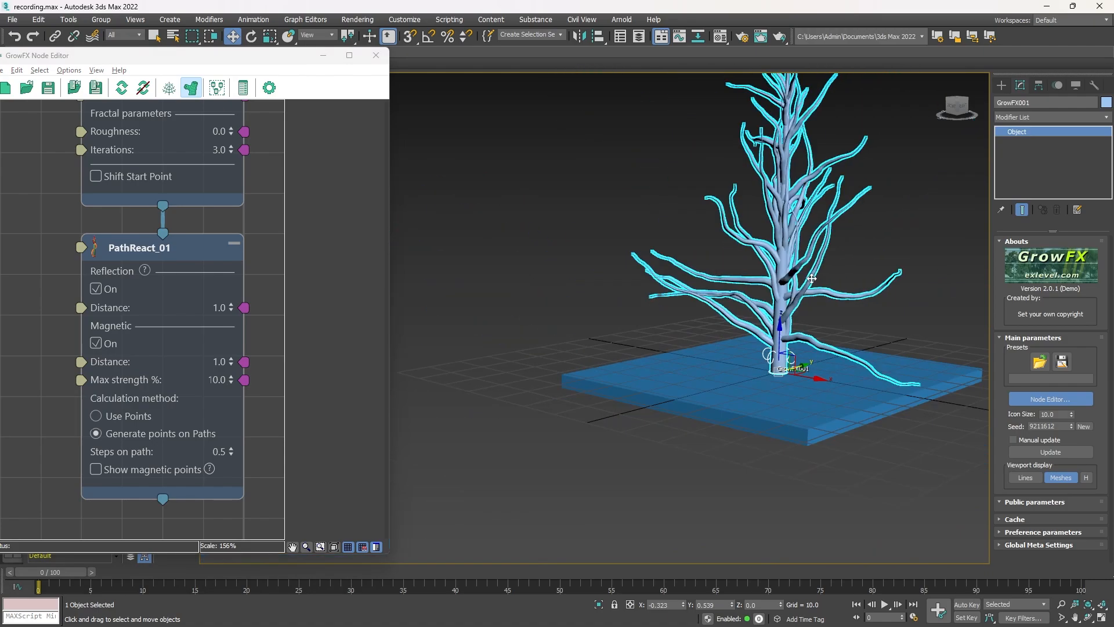
scroll(865, 315, up, 3)
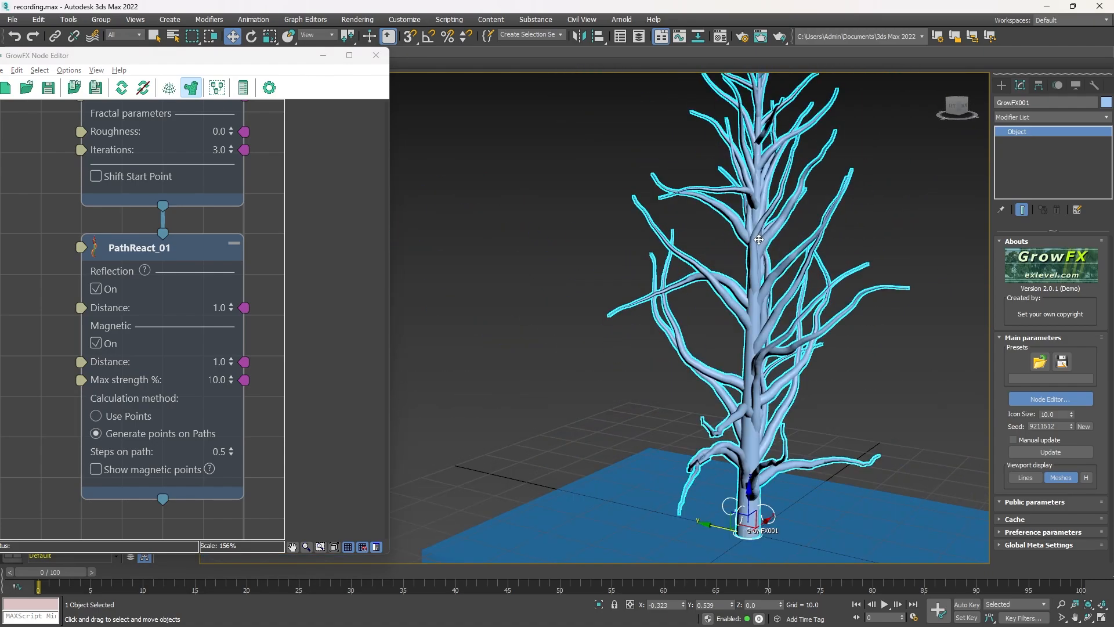
mouse_move(863, 314)
alt+middle_down()
mouse_move(819, 296)
mouse_move(862, 295)
mouse_move(811, 294)
mouse_move(850, 300)
alt+middle_up()
click(96, 343)
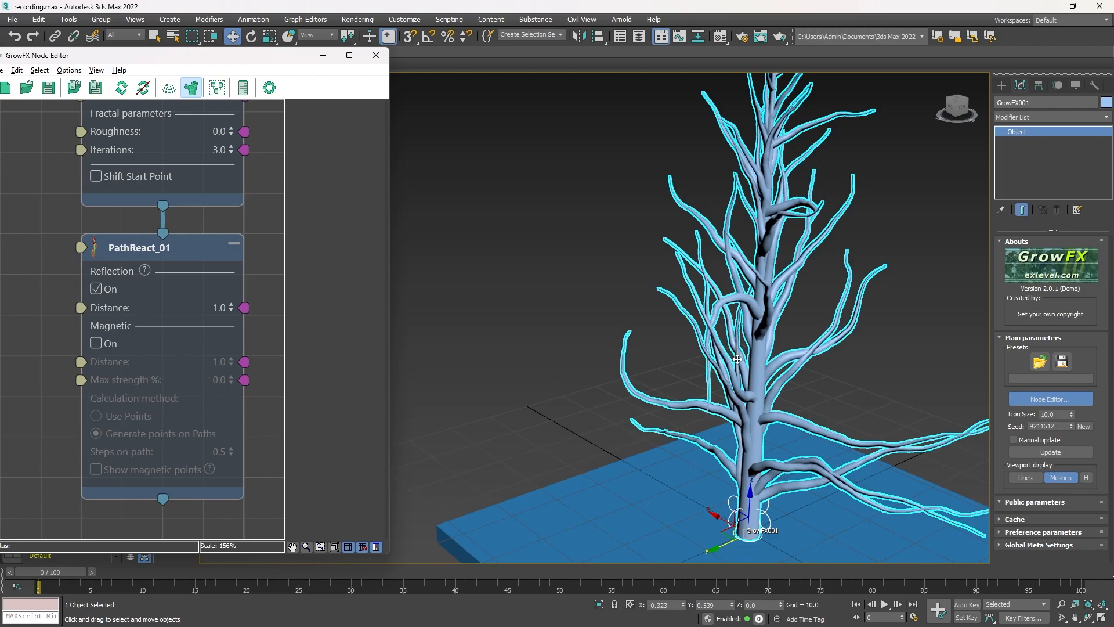
- Inspect the lower and middle branches close up from several angles for intersections with only Reflection active
middle_drag(737, 359, 726, 326)
scroll(725, 302, up, 5)
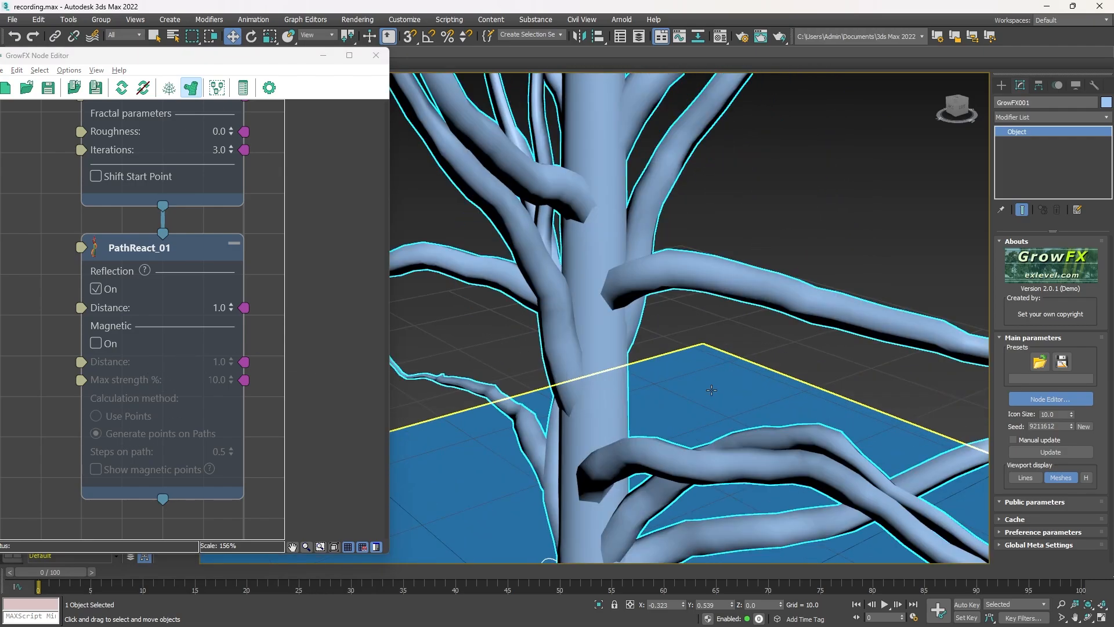
scroll(698, 283, down, 3)
scroll(698, 283, down, 5)
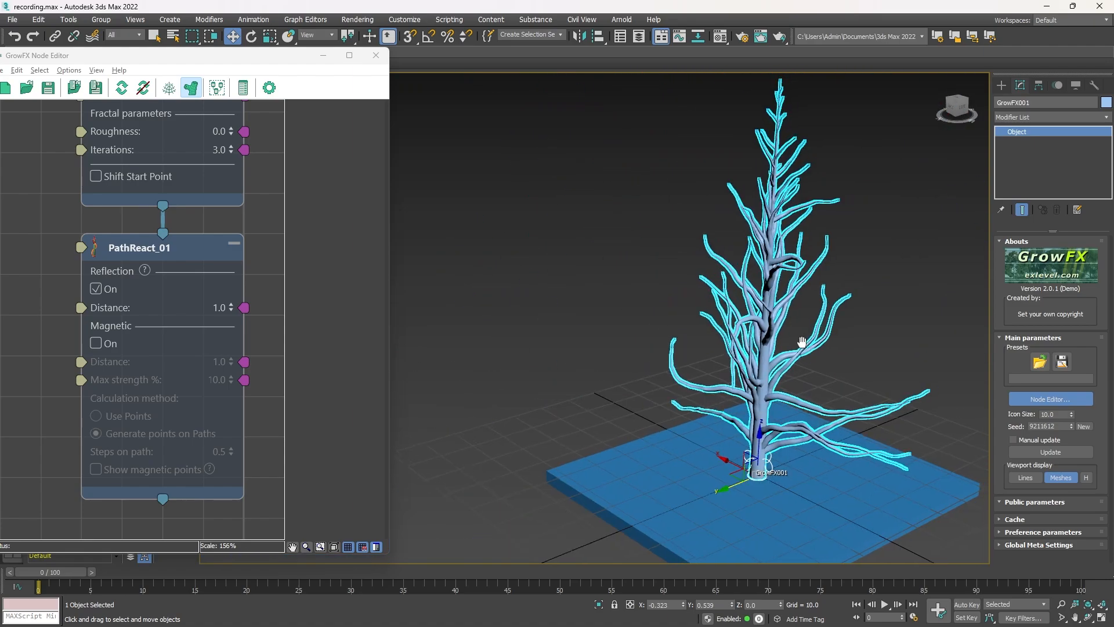
scroll(581, 302, up, 6)
middle_drag(581, 303, 742, 256)
scroll(688, 283, up, 3)
alt+middle_drag(688, 283, 683, 284)
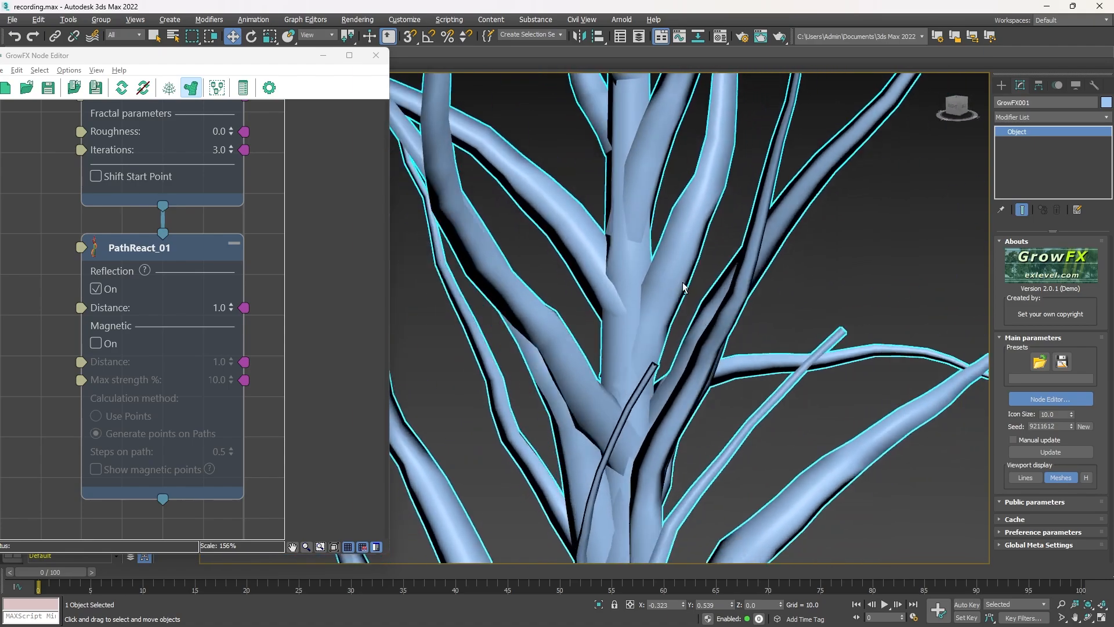
scroll(690, 273, down, 3)
scroll(617, 313, up, 1)
alt+middle_drag(574, 337, 641, 253)
scroll(621, 360, up, 2)
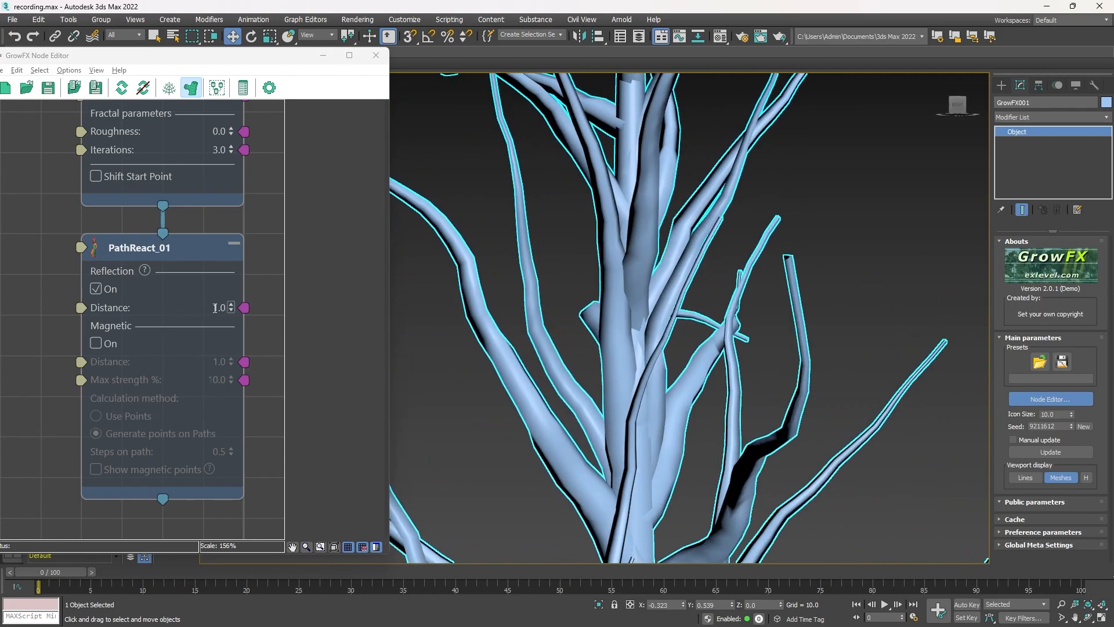
- Try a Reflection distance of 2 on PathReact_01, return it to 1, and view the whole tree
text(2)
key(Return)
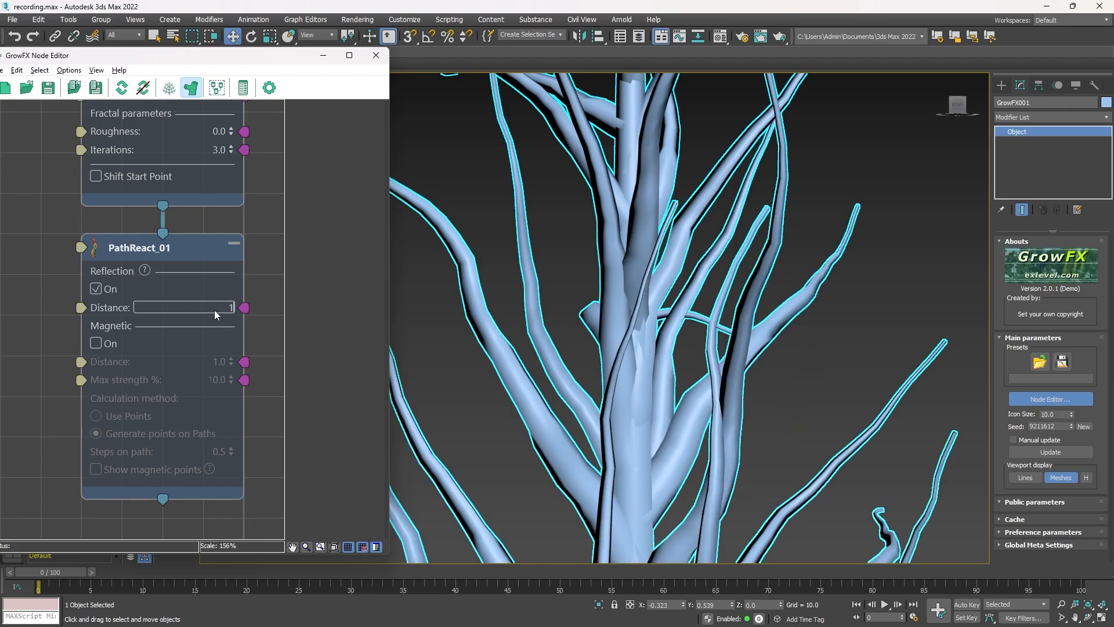
text(1)
key(Return)
scroll(741, 292, down, 8)
alt+middle_drag(741, 291, 363, 305)
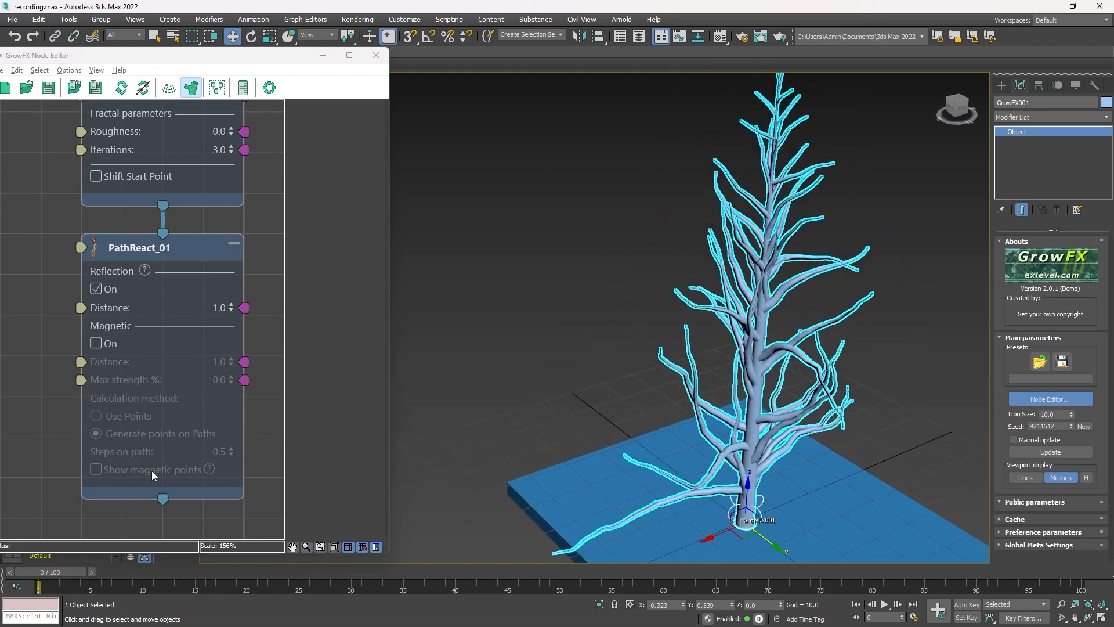
- Chain an Object slice node after PathReact_01 and align it directly below that node
scroll(151, 471, down, 3)
drag(158, 486, 210, 518)
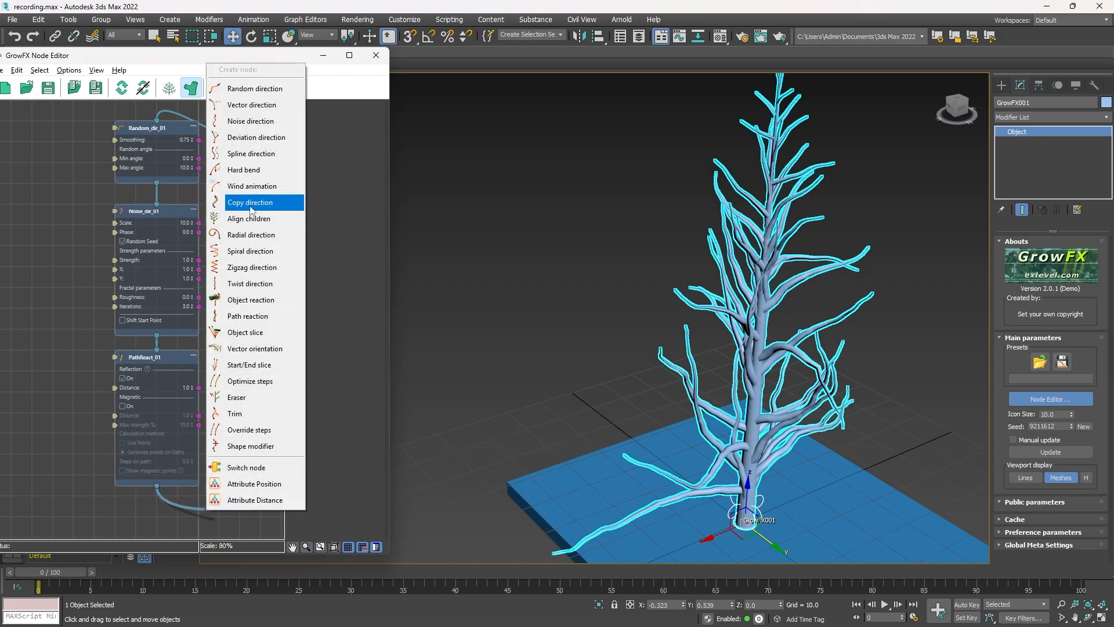
click(271, 340)
middle_drag(232, 432, 242, 221)
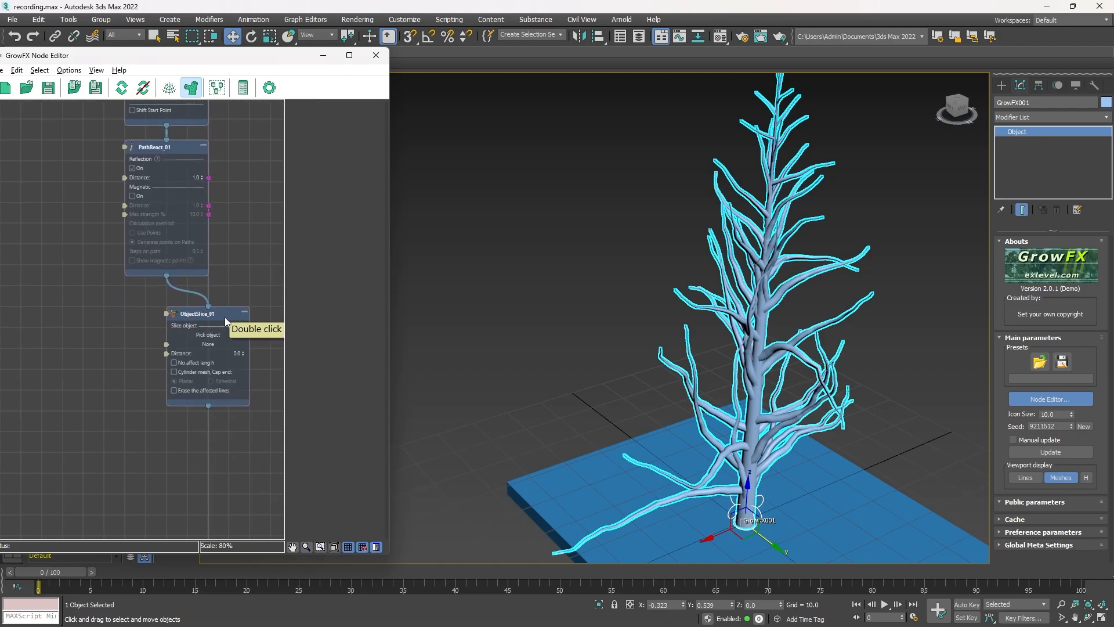
drag(225, 317, 184, 311)
scroll(156, 361, up, 2)
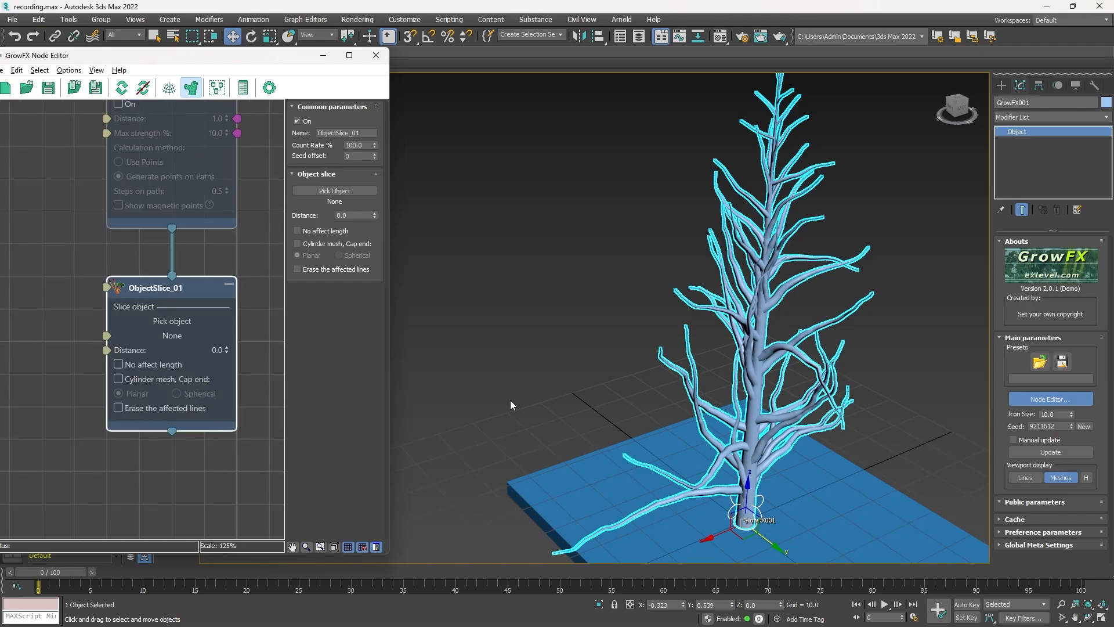
- Assign the ground box Box001 as the slice object of ObjectSlice_01
click(162, 322)
click(568, 504)
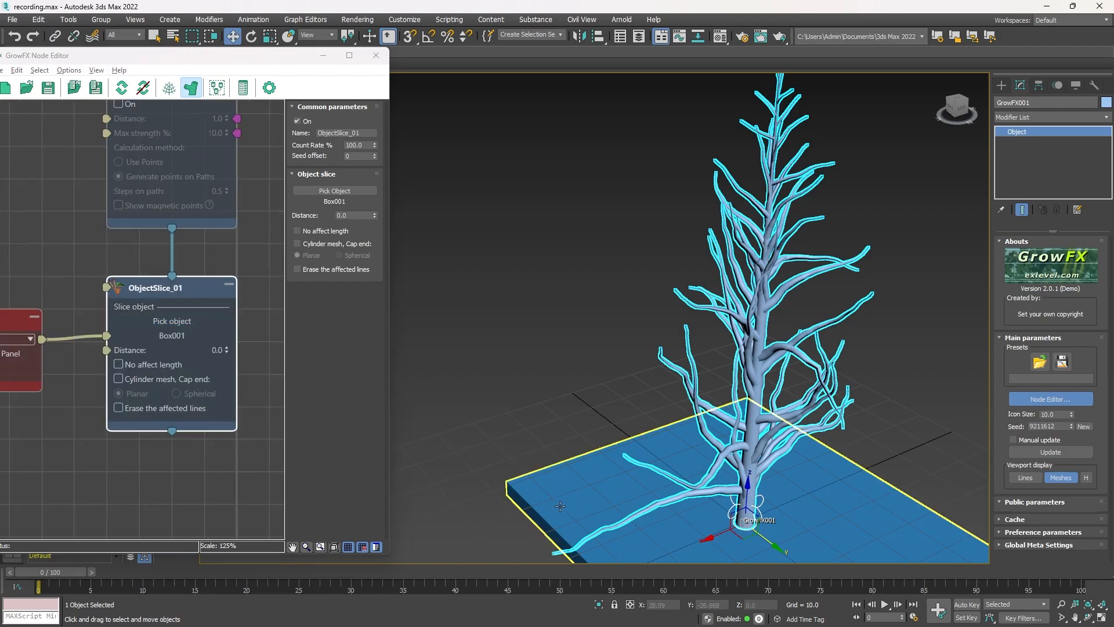
scroll(761, 462, down, 5)
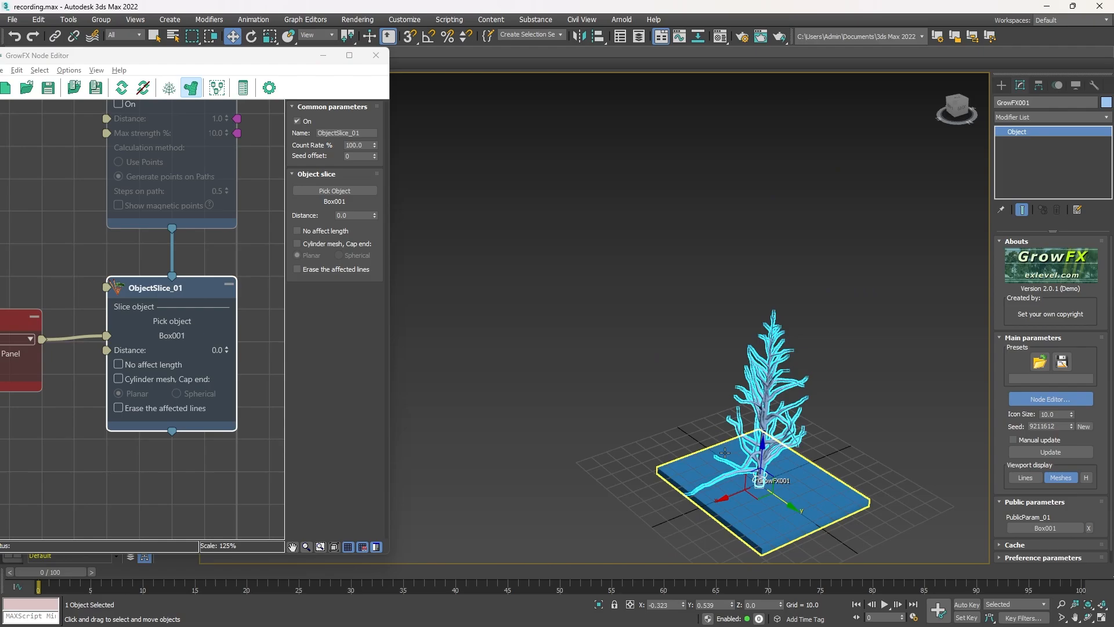
- Move Box001 beside the trunk to about X -18.6, Y -7.9 and rotate it upright as a wall through the branches
middle_drag(679, 472, 717, 452)
scroll(560, 452, up, 3)
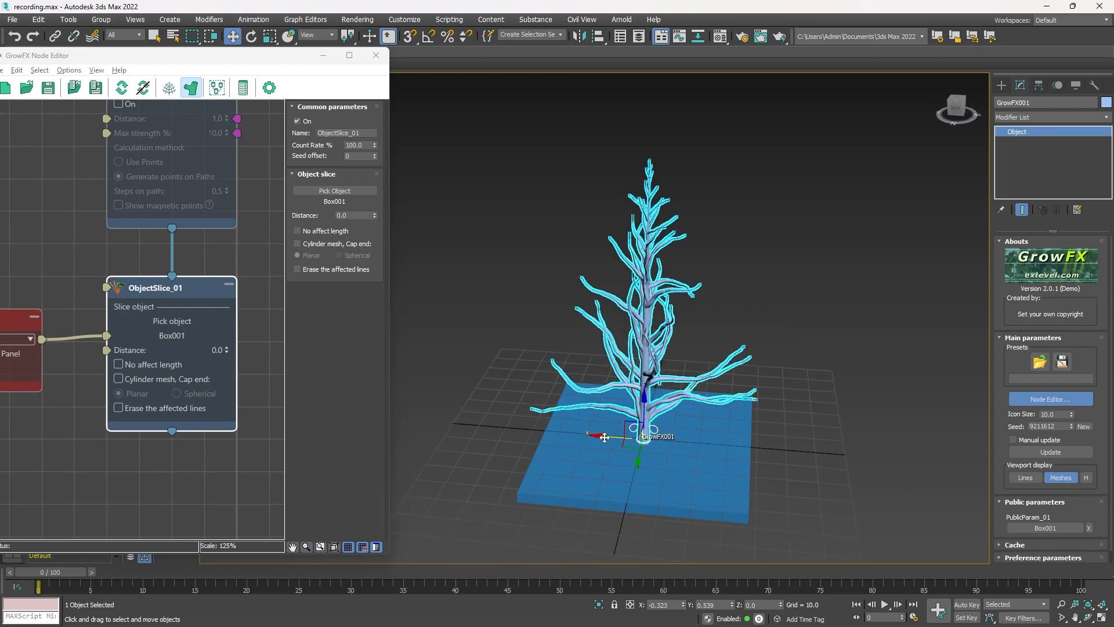
drag(604, 434, 665, 446)
click(668, 478)
key(e)
key(w)
alt+middle_drag(665, 446, 701, 455)
alt+middle_drag(677, 413, 676, 380)
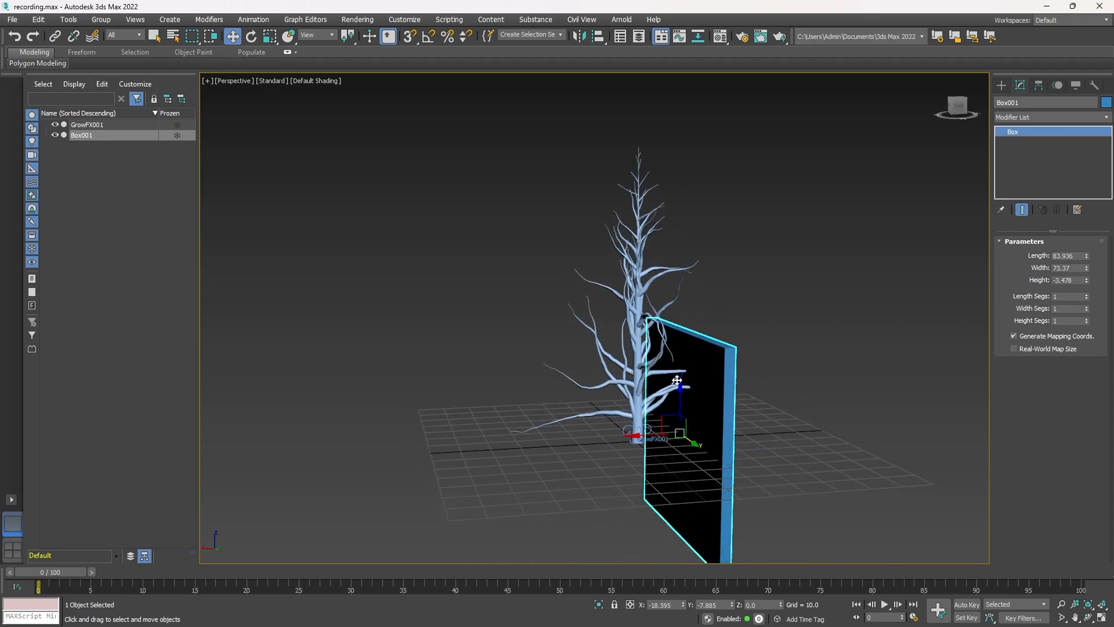
- Raise the upright Box001 to about Z 17.2 so it crosses the lower branches, and examine where it cuts them
drag(676, 380, 677, 344)
scroll(698, 398, up, 5)
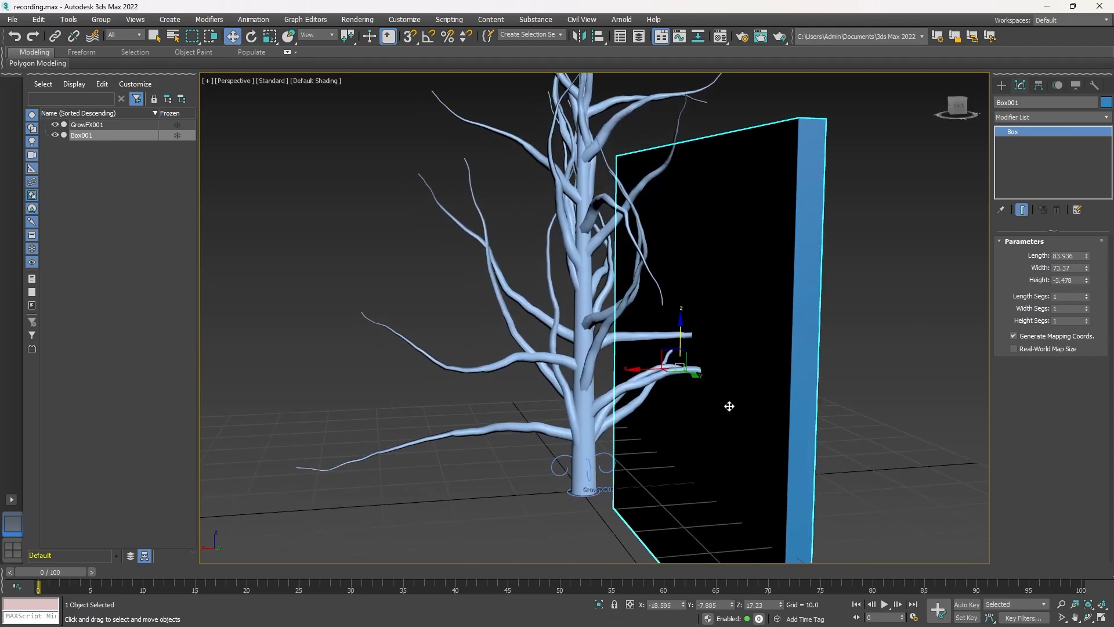
alt+middle_drag(704, 374, 662, 389)
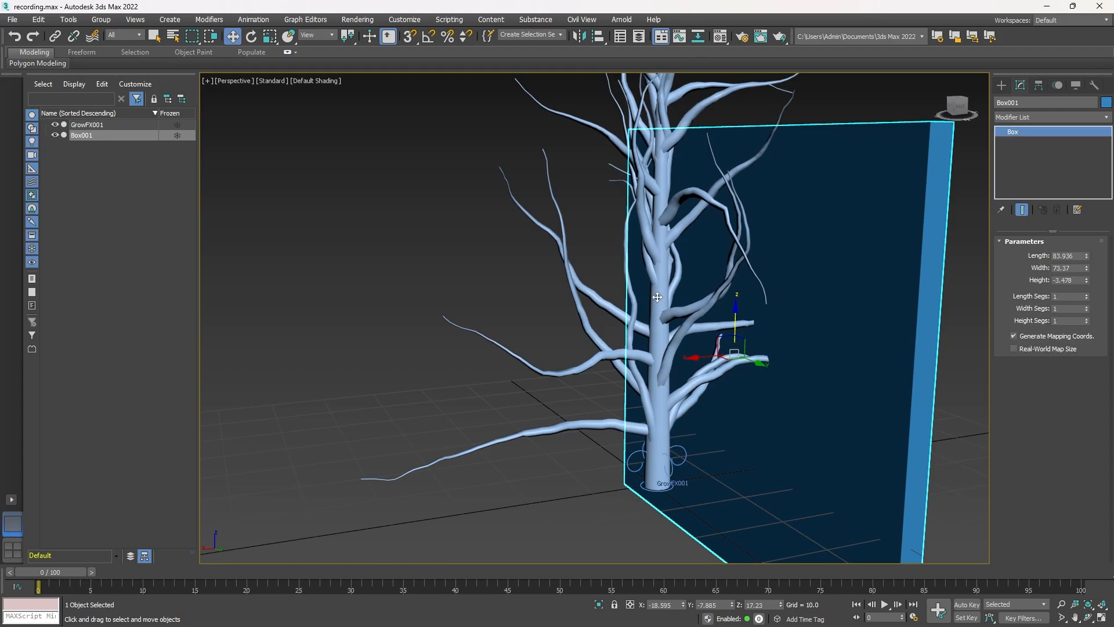
scroll(658, 254, down, 6)
- Pick Box001 again as the slice object of ObjectSlice_01 and inspect the cut branches beside it
double_click(629, 241)
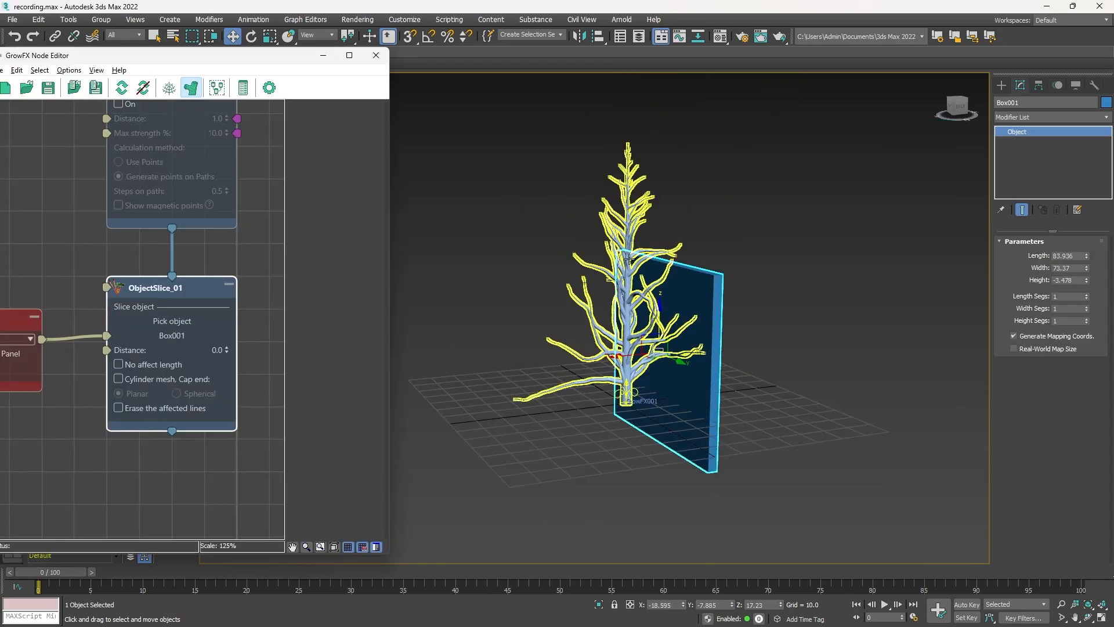
alt+middle_drag(810, 343, 737, 371)
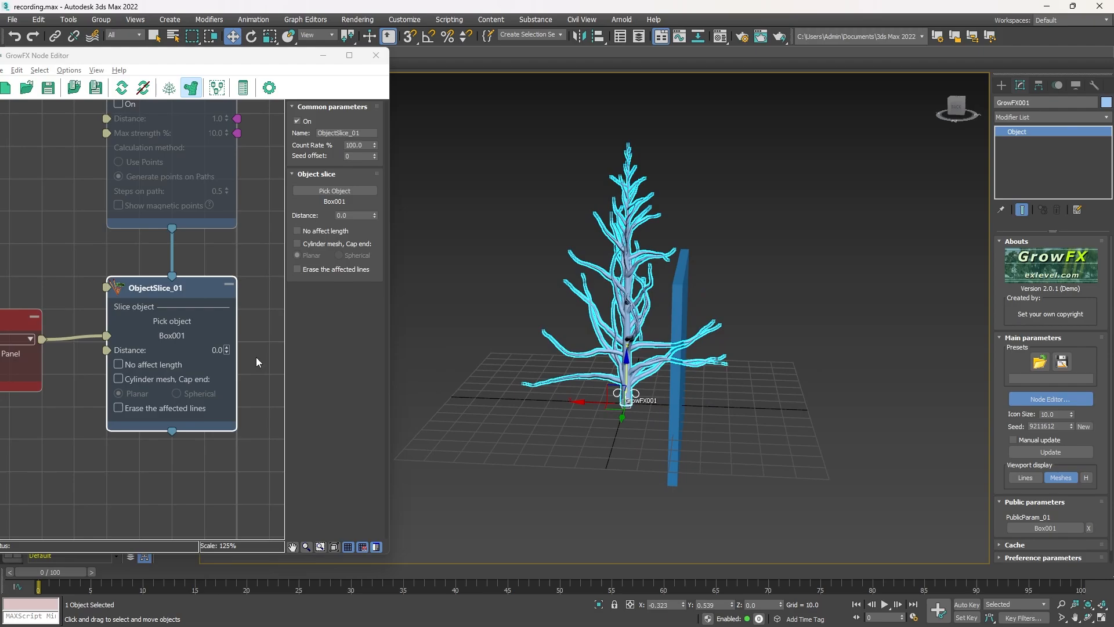
click(178, 323)
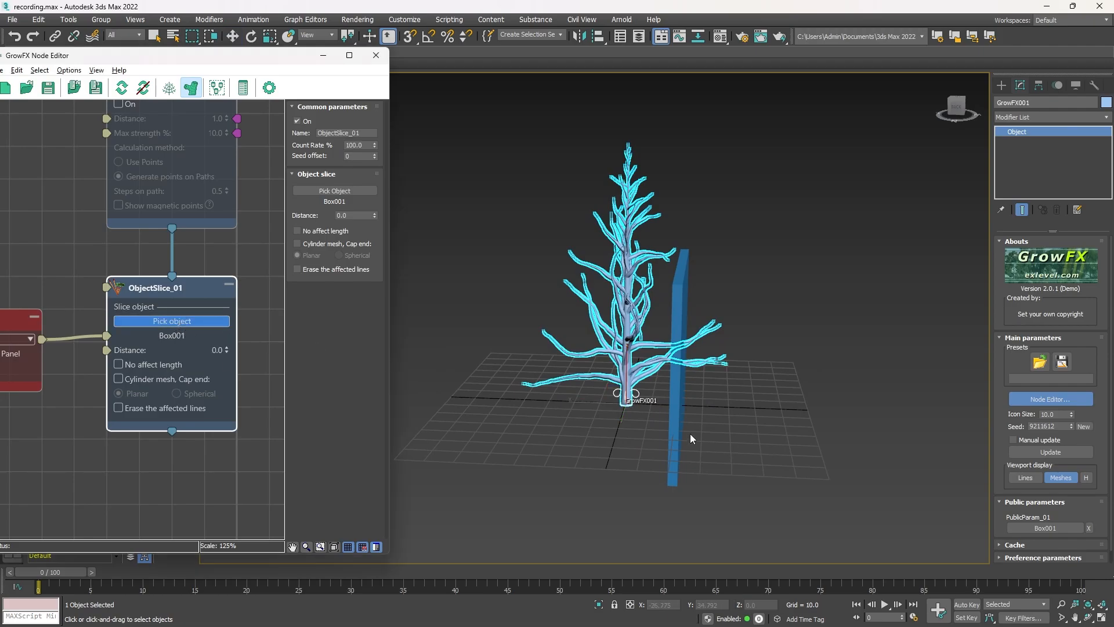
click(673, 417)
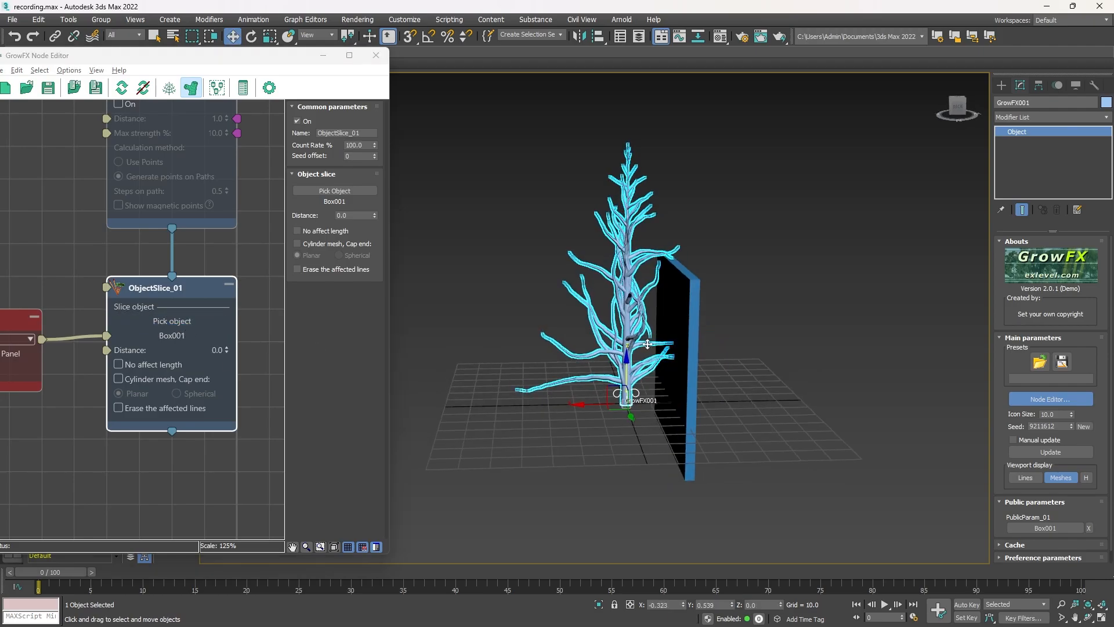
scroll(696, 353, up, 5)
alt+middle_drag(696, 353, 819, 383)
scroll(737, 382, down, 4)
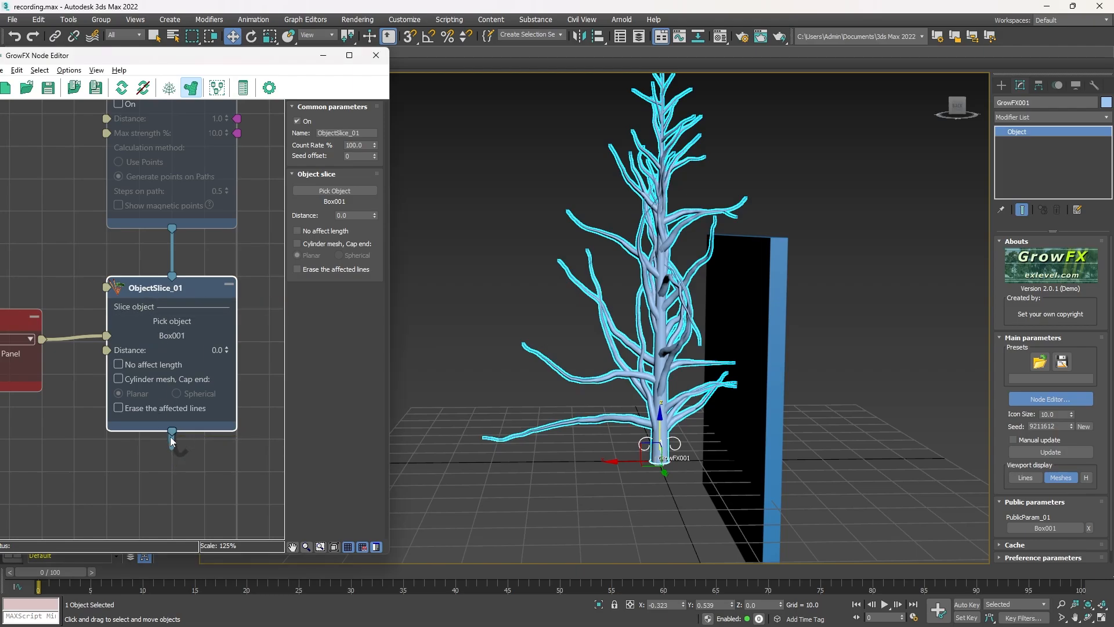
drag(170, 433, 185, 473)
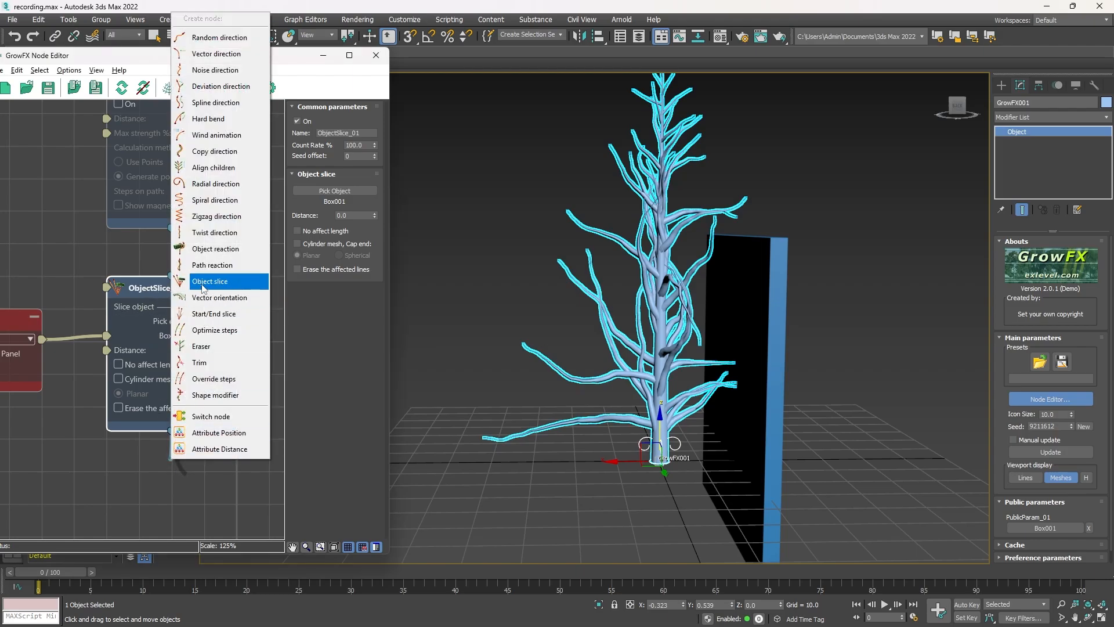
click(228, 301)
scroll(174, 453, down, 3)
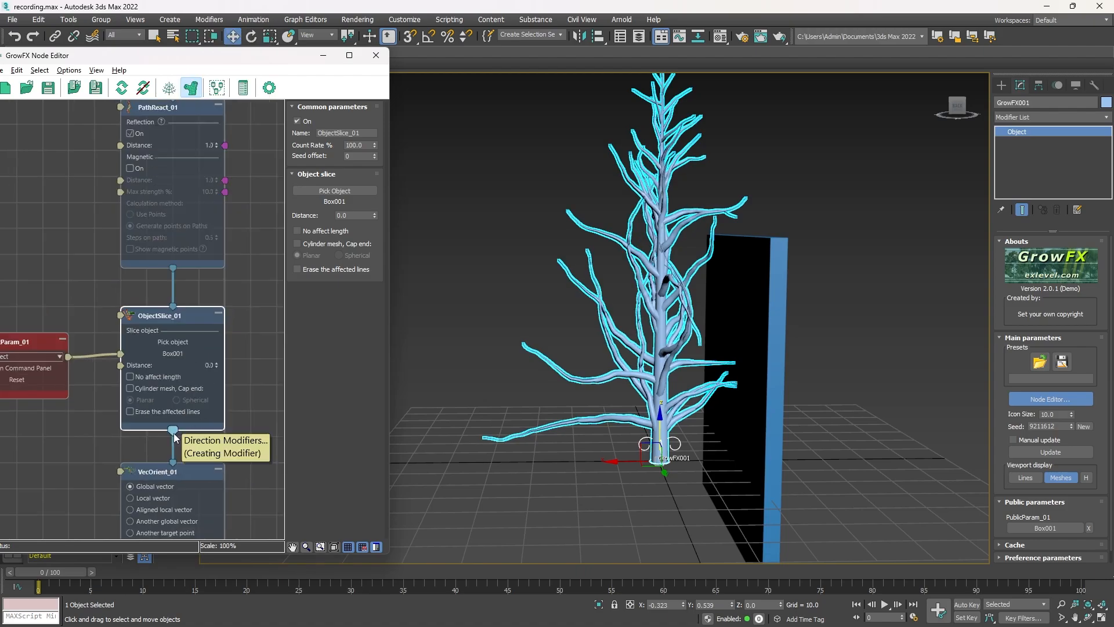
click(188, 460)
key(Delete)
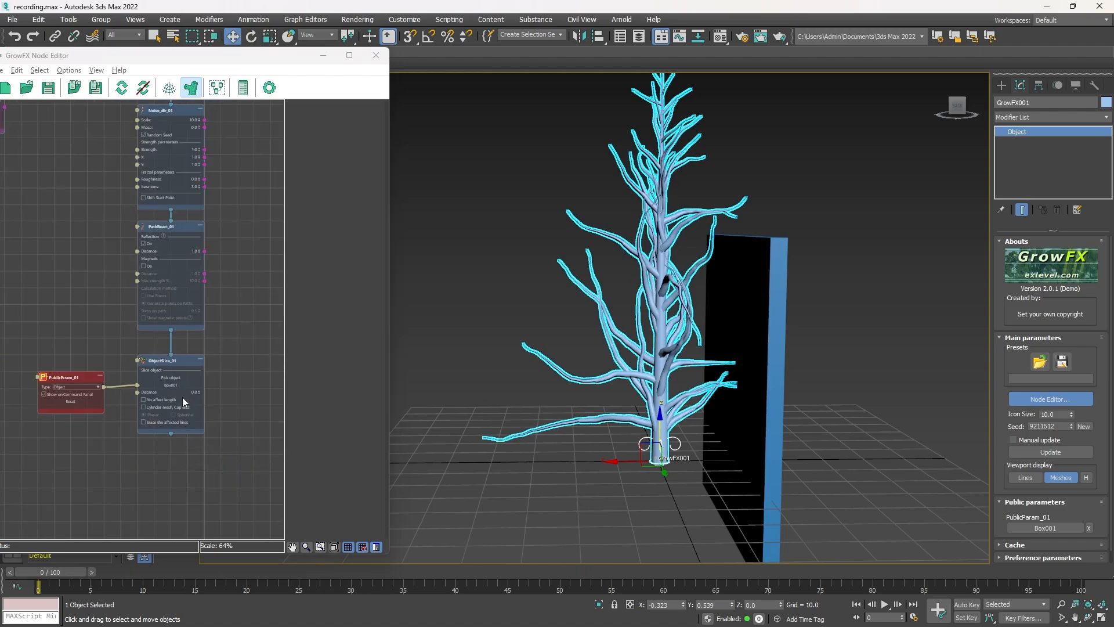
- Undo the moves and the upright rotation of Box001
click(770, 296)
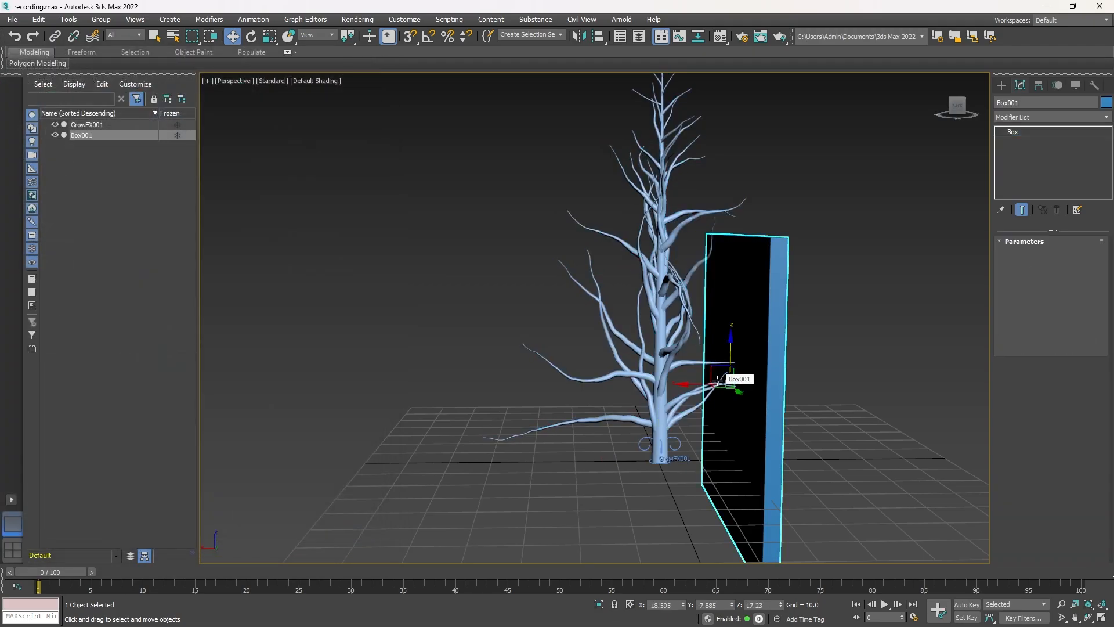
key(ctrl+z)
key(ctrl+z)
key(ctrl+z)
key(ctrl+z)
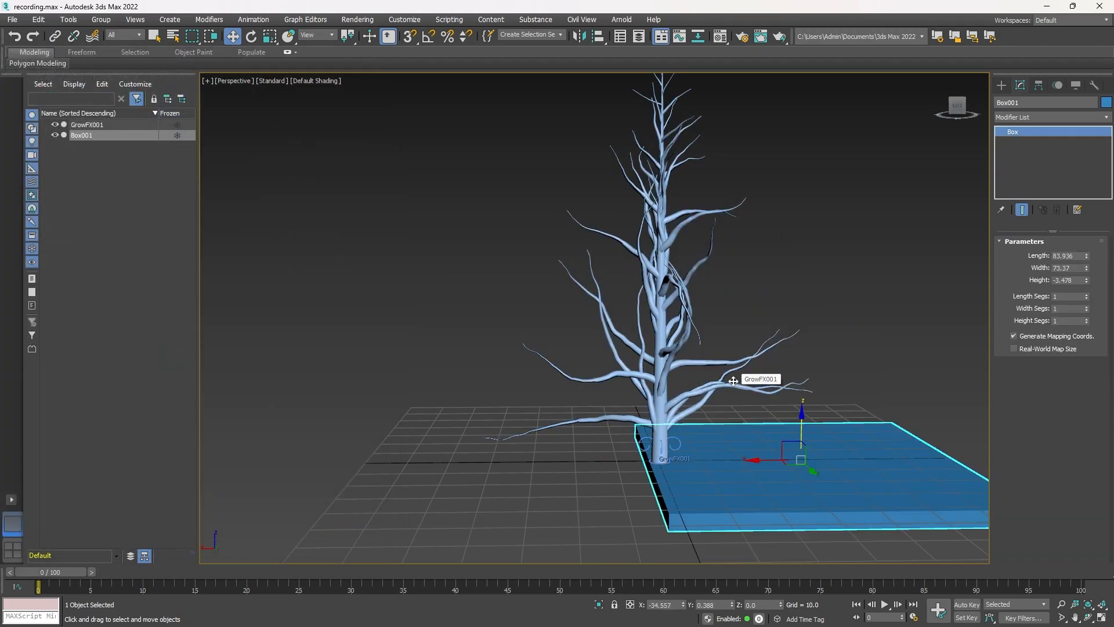
- Attach a leaves mesh node to the output of Path_03 in the GrowFX tree
click(733, 381)
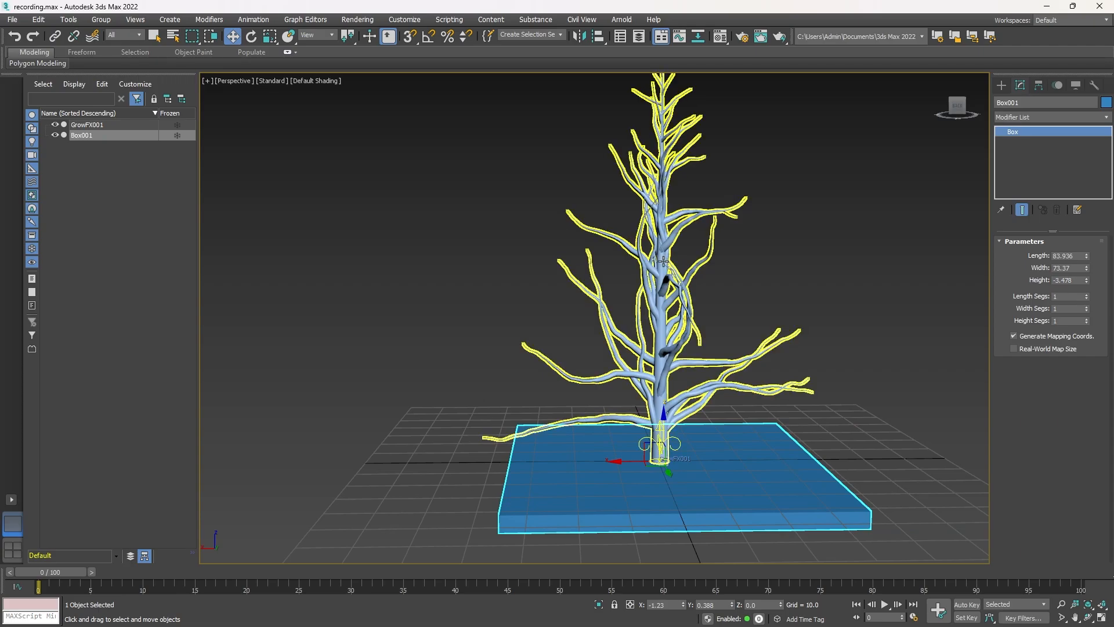
scroll(177, 300, down, 5)
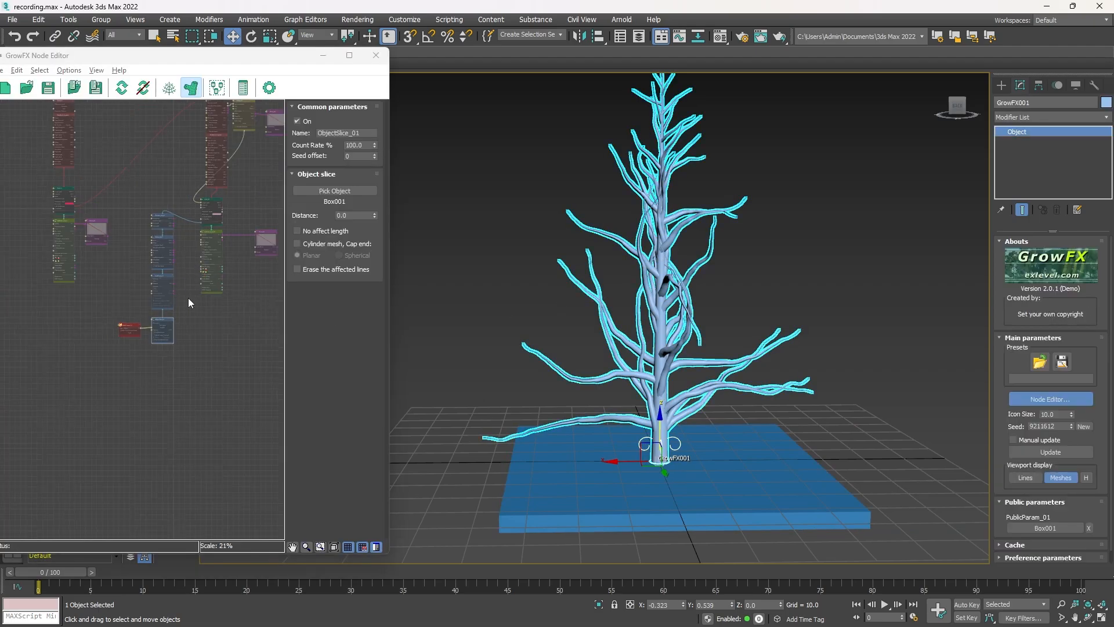
scroll(201, 318, up, 6)
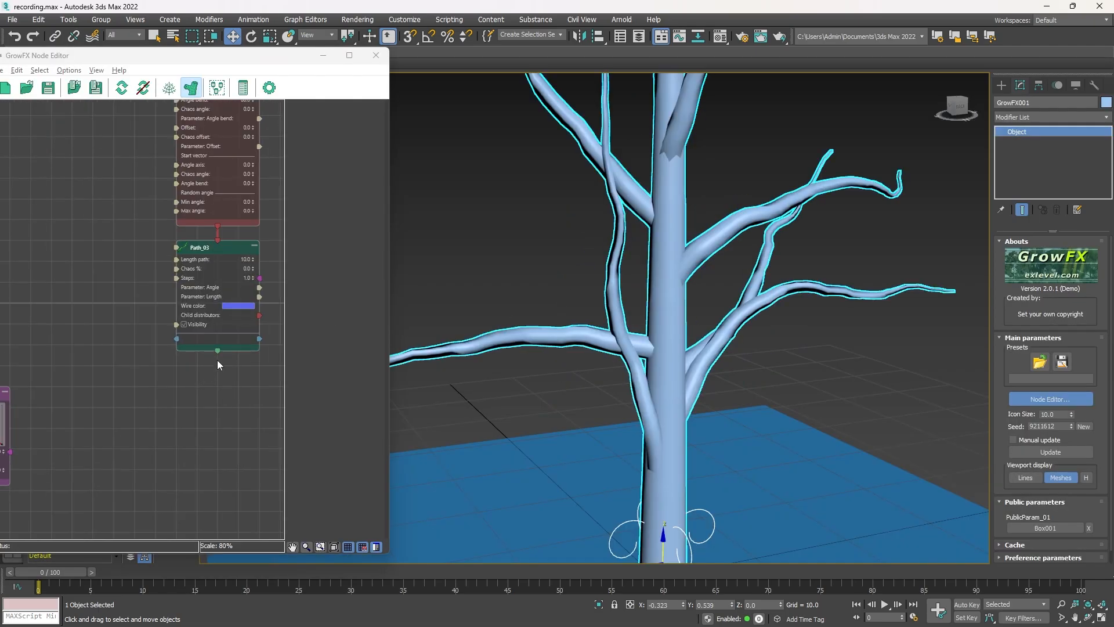
drag(218, 351, 214, 391)
click(252, 435)
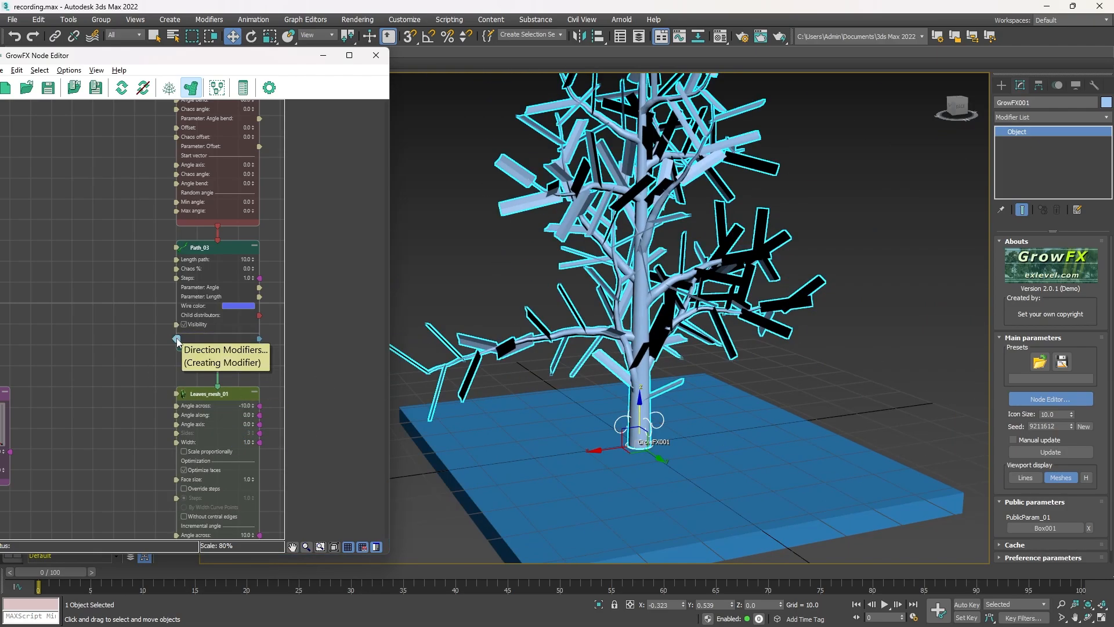
- Attach a Vector orientation node to the direction modifiers of Path_03
drag(176, 338, 139, 346)
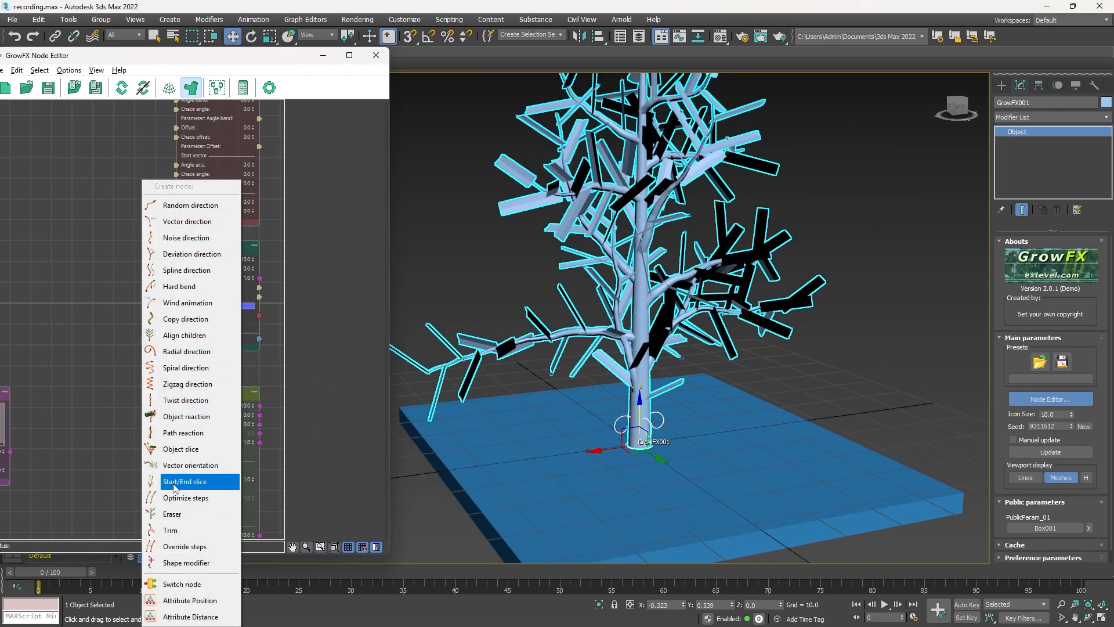
click(210, 465)
alt+middle_drag(604, 381, 681, 371)
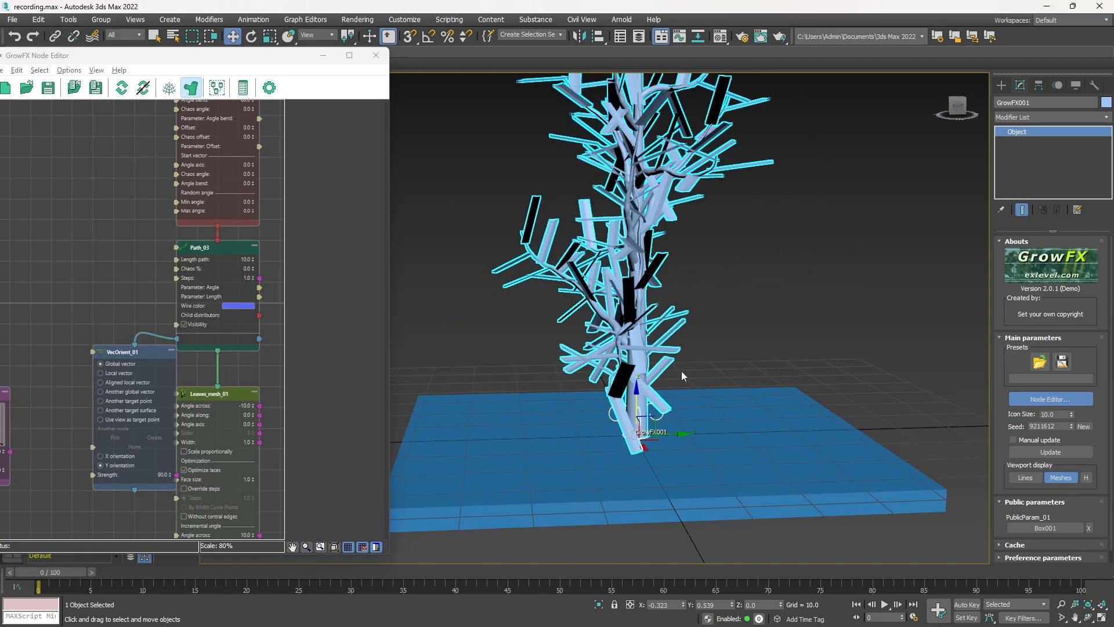
- Switch VecOrient_01 off and on again, comparing the leaf orientation on the lower branches up close
scroll(681, 358, up, 3)
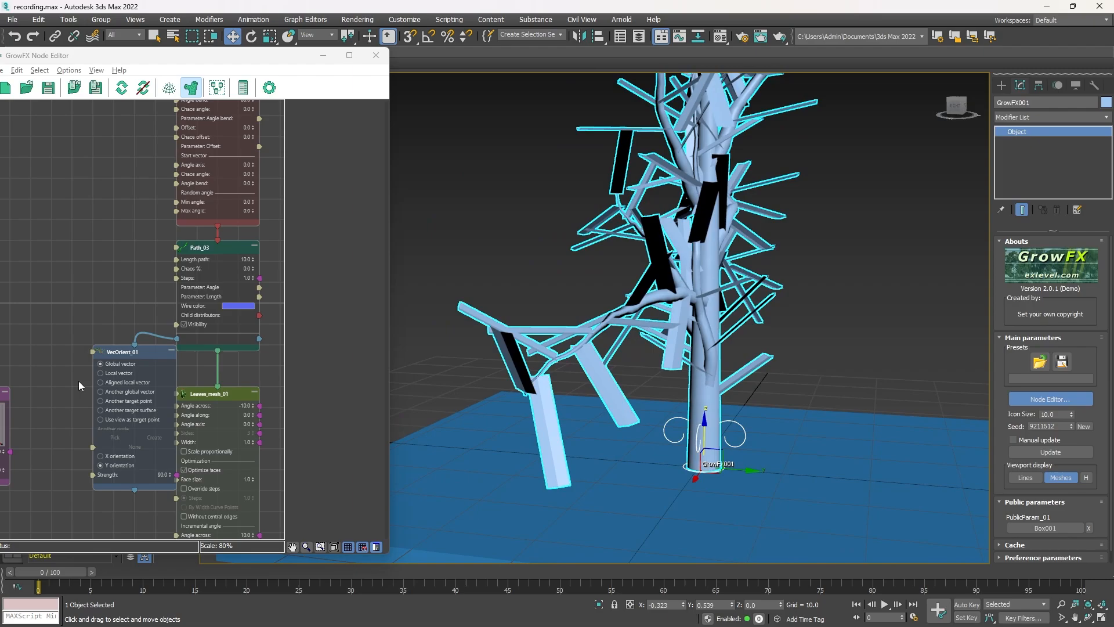
scroll(96, 350, up, 5)
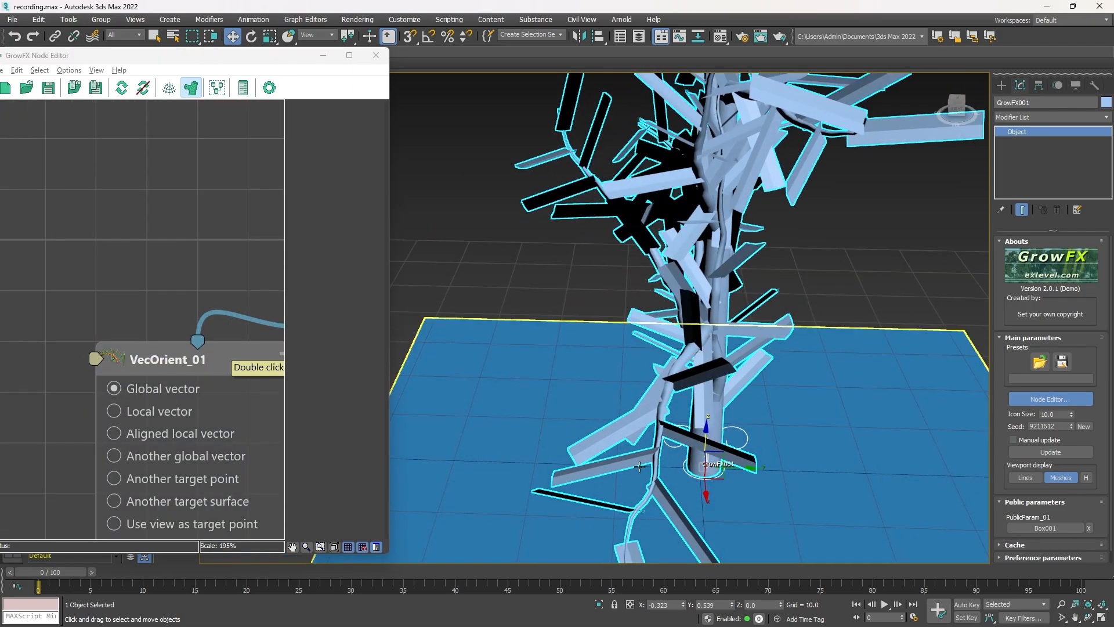
alt+middle_drag(639, 466, 693, 440)
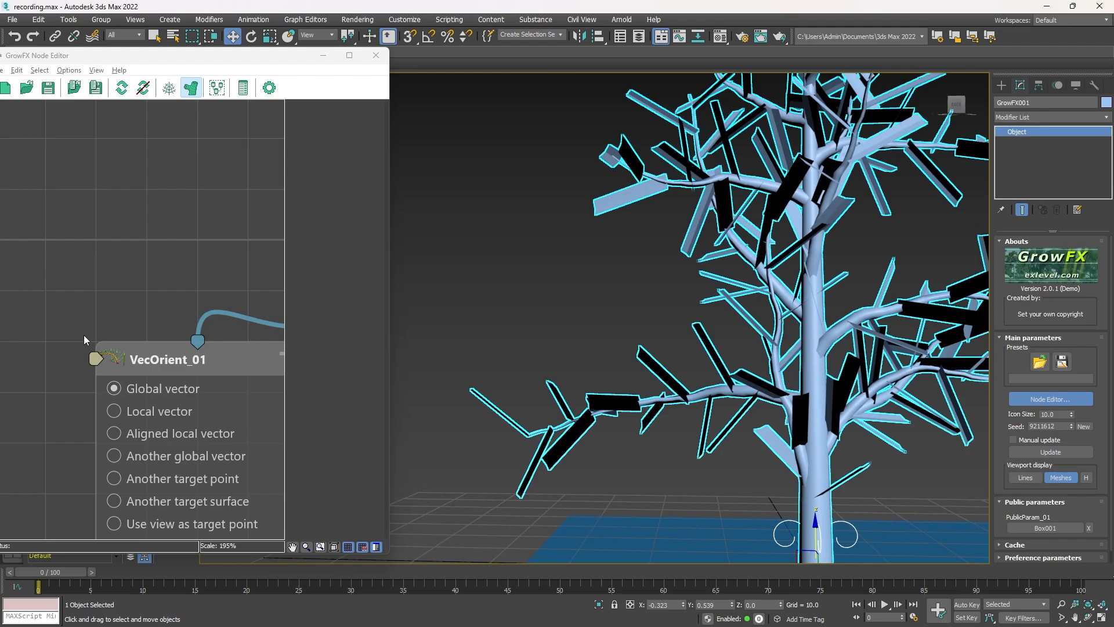
click(111, 356)
alt+middle_drag(691, 384, 735, 438)
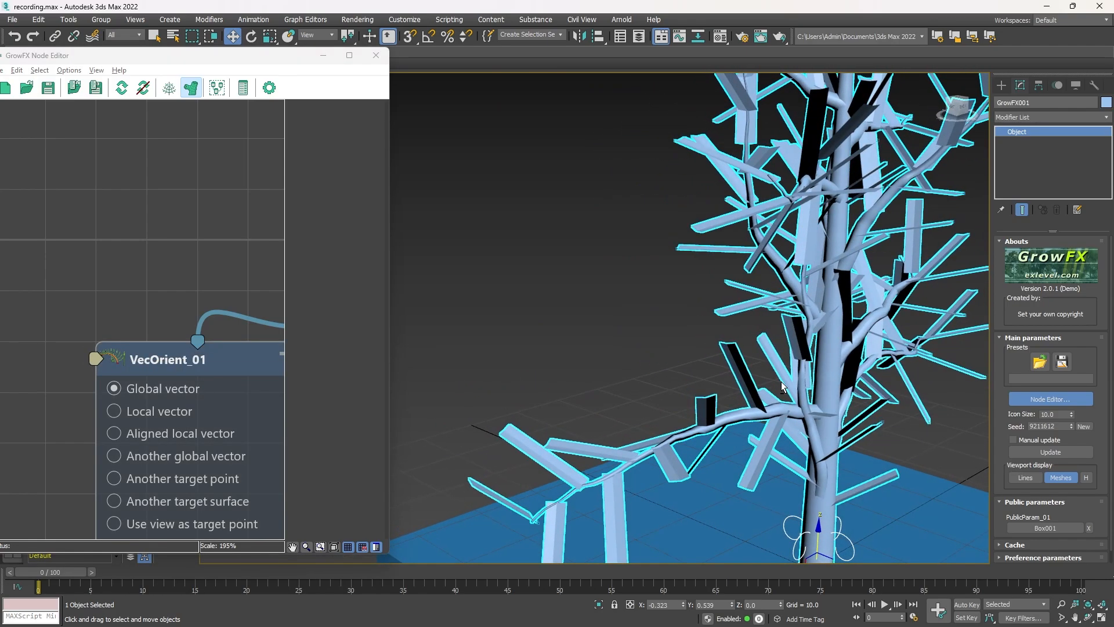
mouse_move(781, 386)
alt+middle_down()
mouse_move(794, 387)
mouse_move(770, 390)
alt+middle_up()
- Toggle VecOrient_01 repeatedly, leave it on, and examine the leaf orientation across the whole tree
click(109, 361)
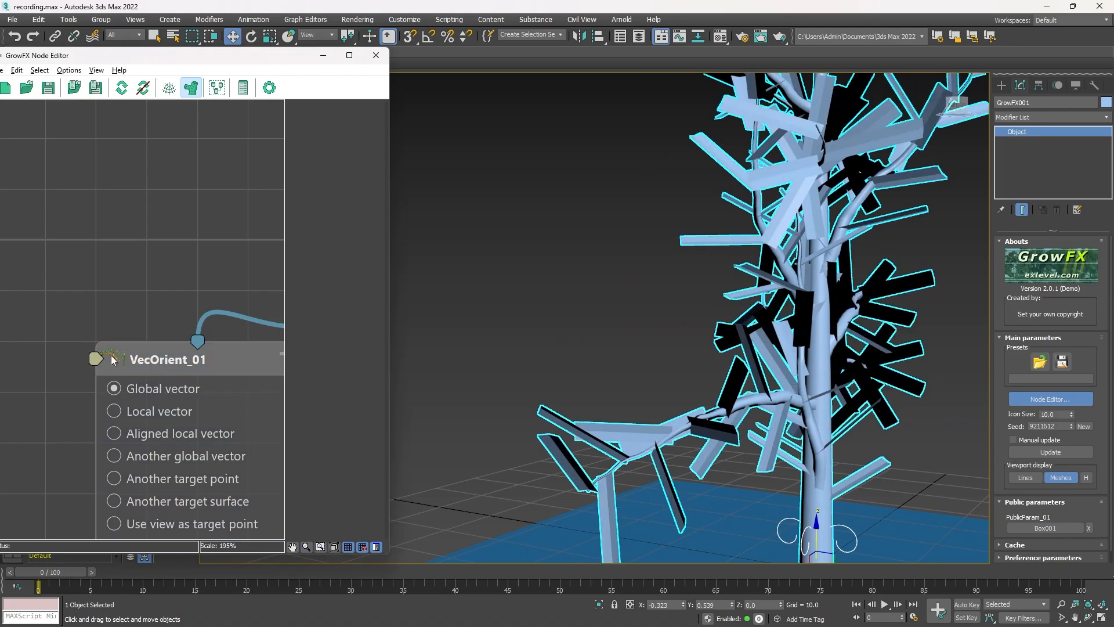
click(110, 360)
click(111, 360)
click(111, 360)
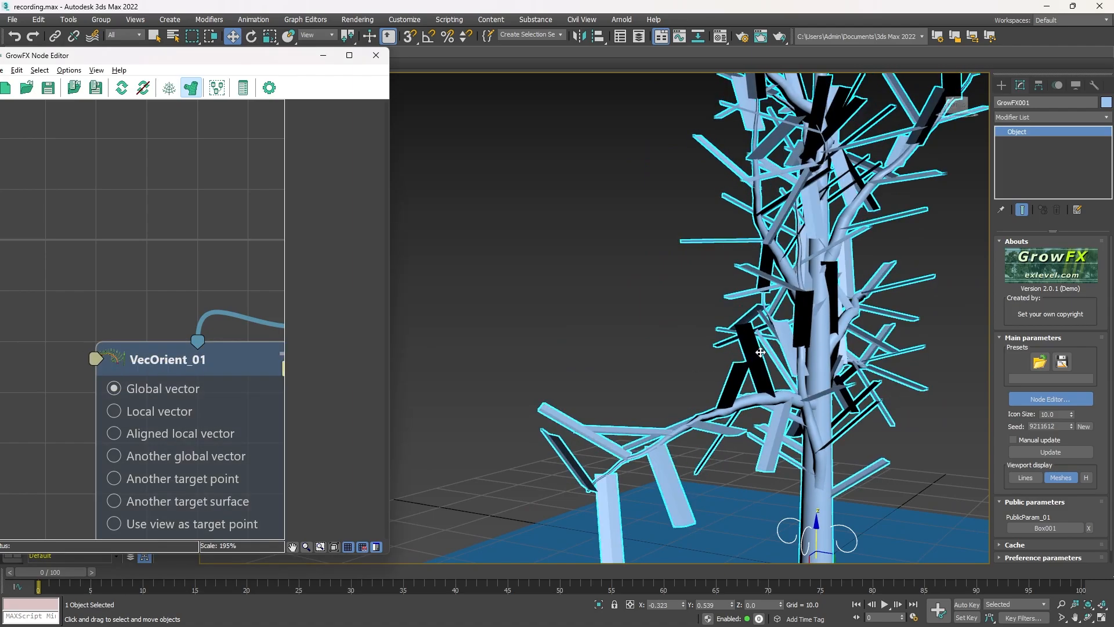
scroll(771, 375, down, 4)
alt+middle_drag(775, 373, 688, 396)
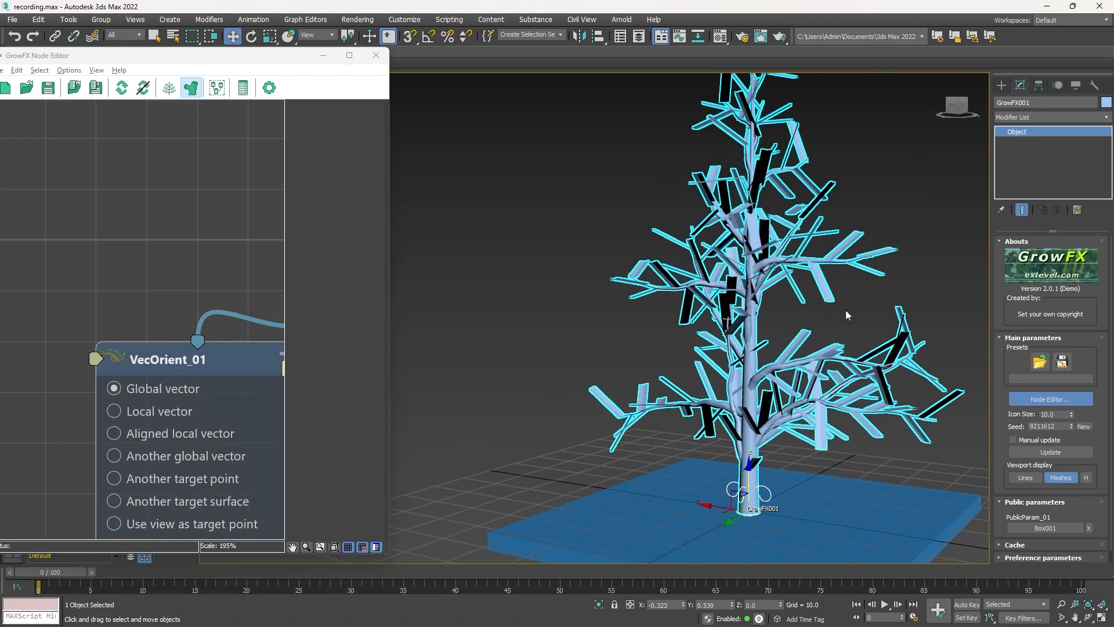
scroll(831, 350, up, 5)
scroll(660, 203, up, 2)
scroll(659, 211, down, 6)
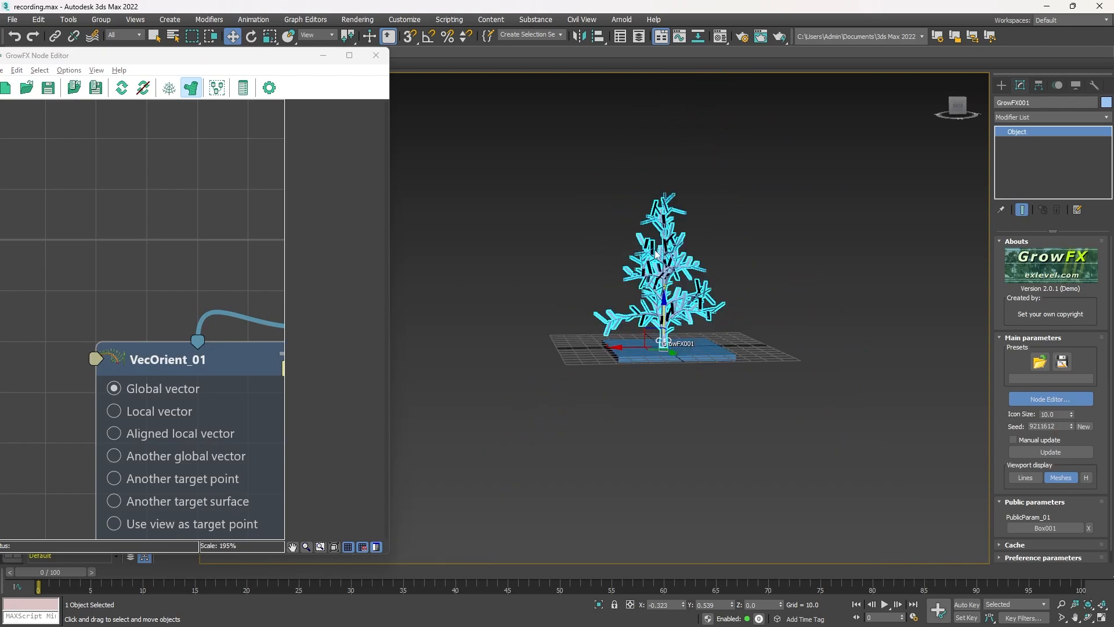
scroll(643, 287, up, 3)
- Move VecOrient_01 down out of the way and attach a Vector direction node to Path_03 in its place
scroll(116, 313, down, 5)
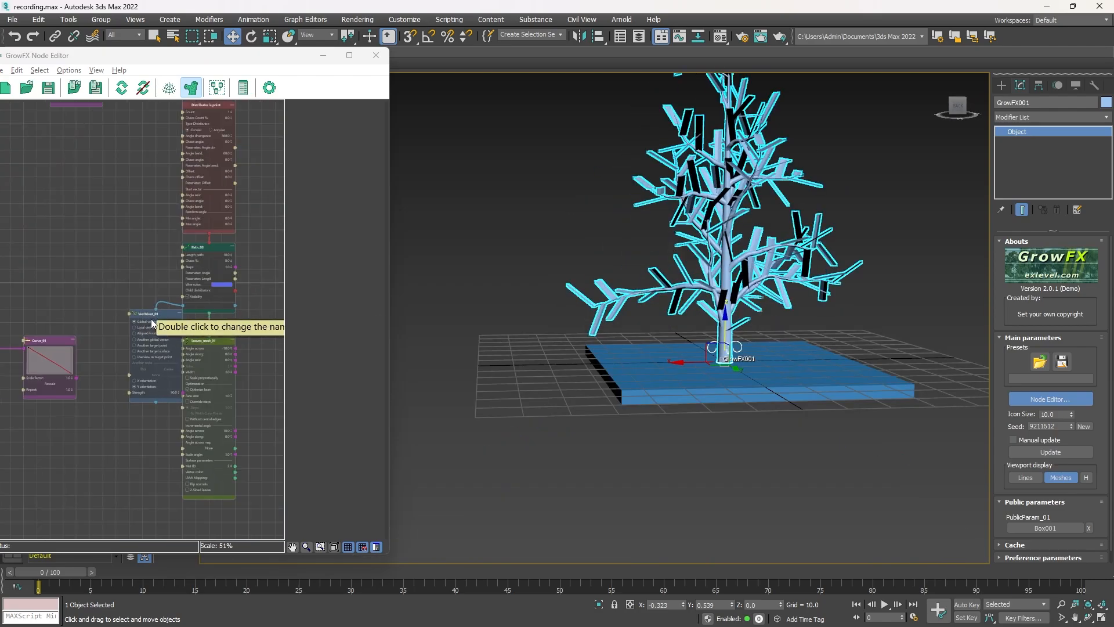
scroll(154, 318, up, 2)
drag(173, 305, 155, 409)
drag(214, 286, 183, 254)
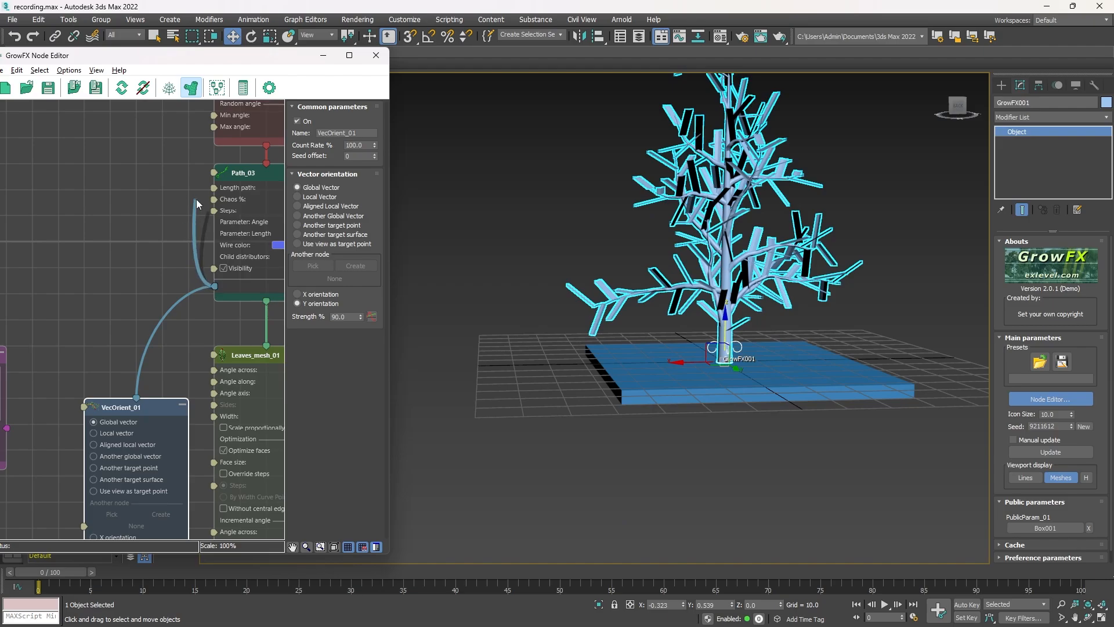
drag(196, 200, 129, 223)
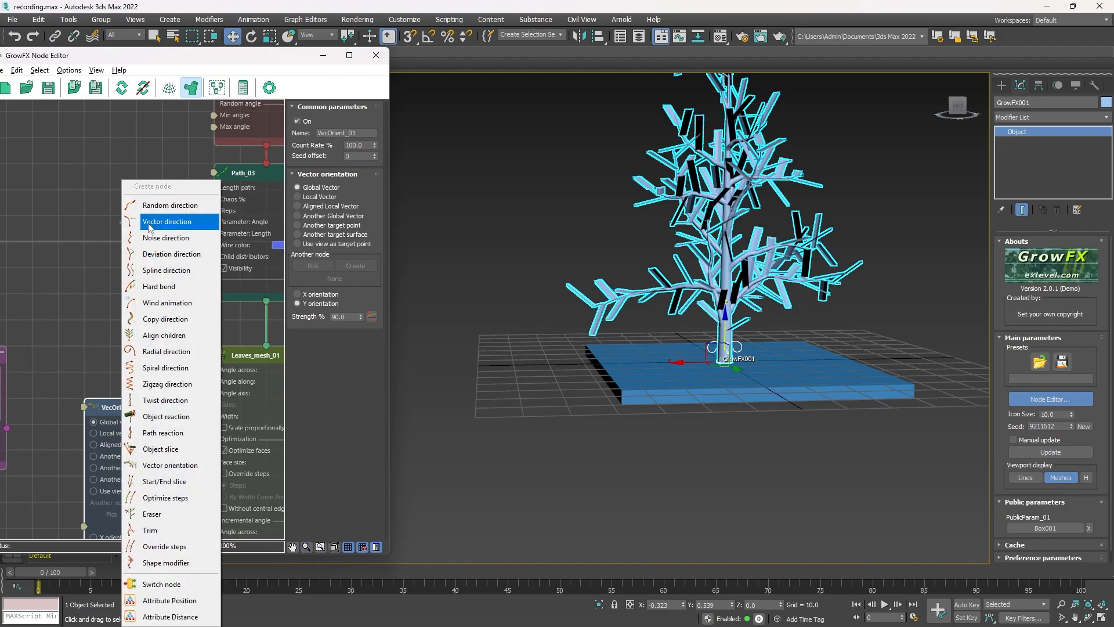
click(149, 226)
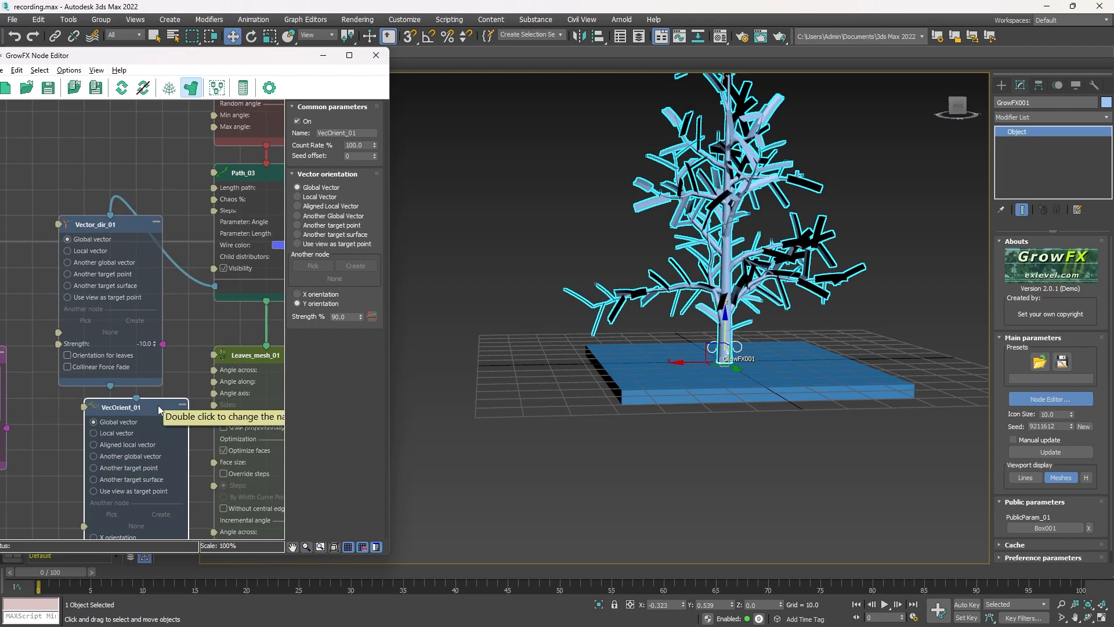
- Switch off the detached VecOrient_01 and enable Orientation for leaves on Vector_dir_01
click(93, 407)
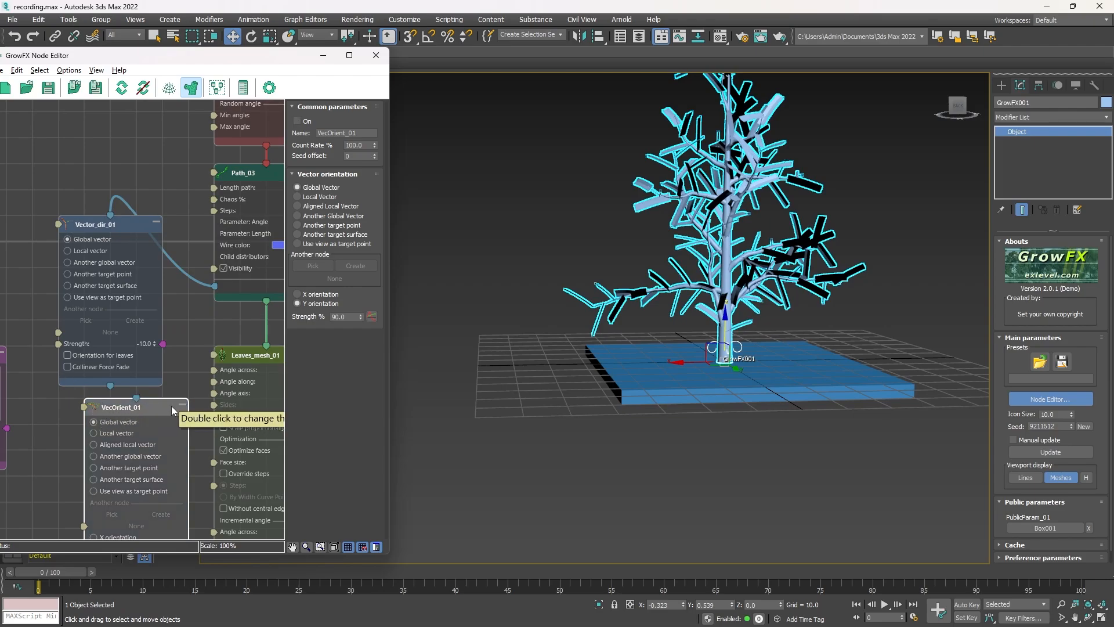
drag(147, 406, 148, 459)
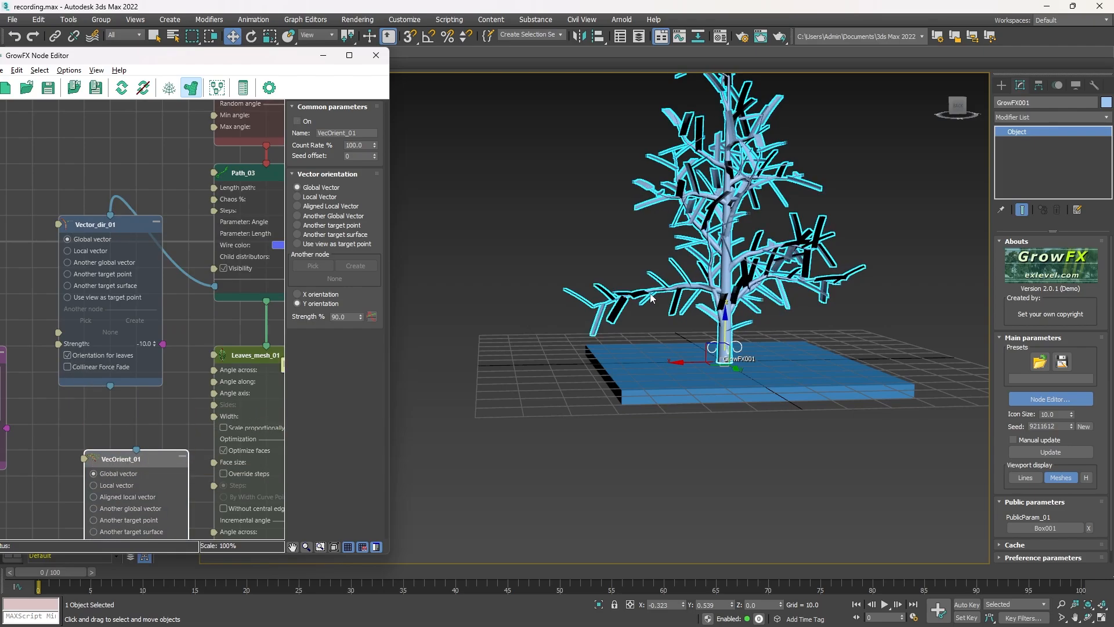
scroll(721, 316, up, 6)
alt+middle_drag(808, 339, 590, 349)
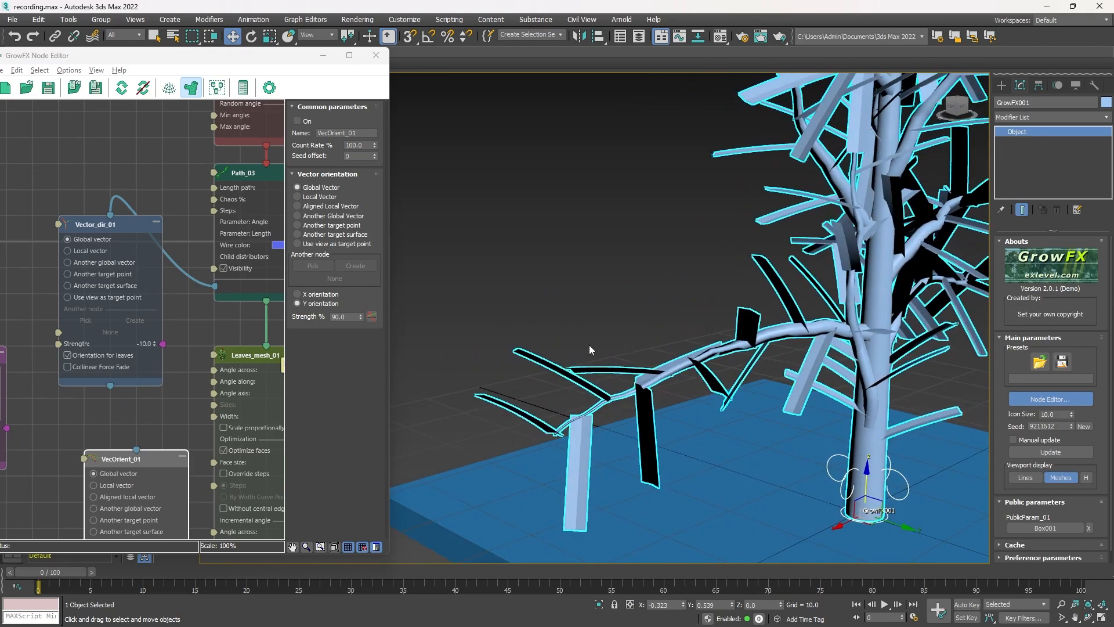
- Delete Vector_dir_01 and reconnect VecOrient_01 to the modifier output of Path_03
click(67, 355)
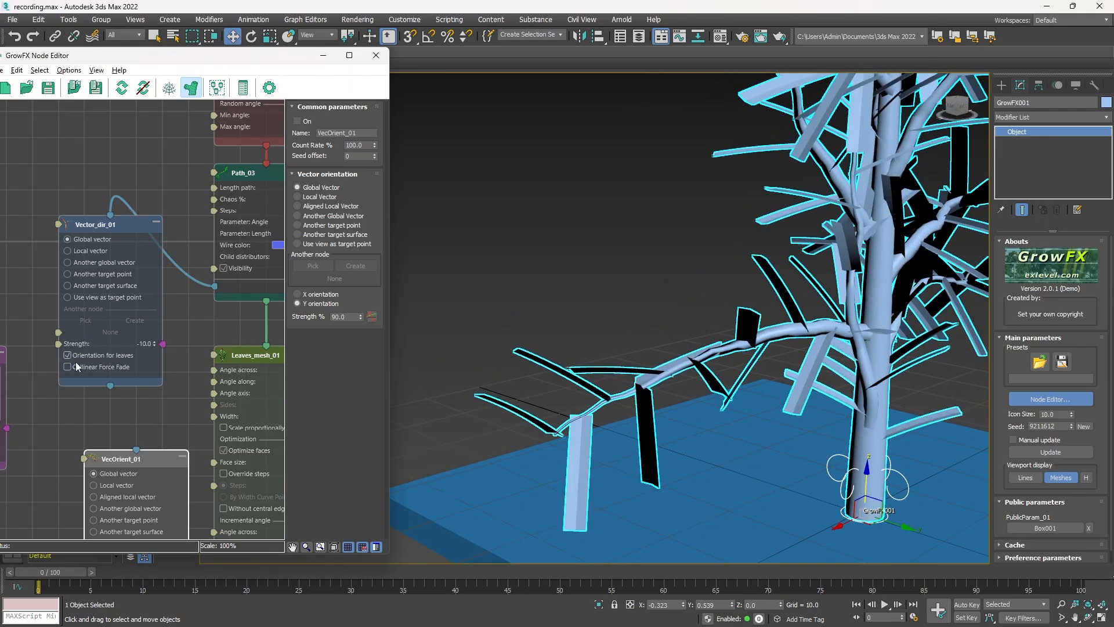
scroll(76, 363, up, 3)
scroll(129, 274, down, 6)
scroll(131, 228, up, 1)
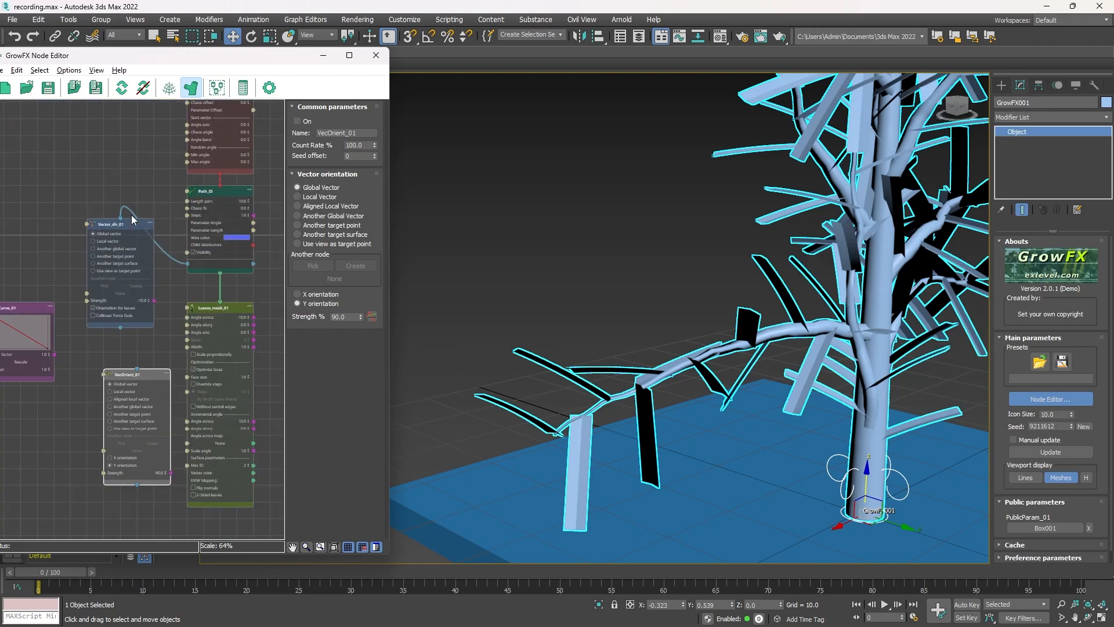
click(129, 228)
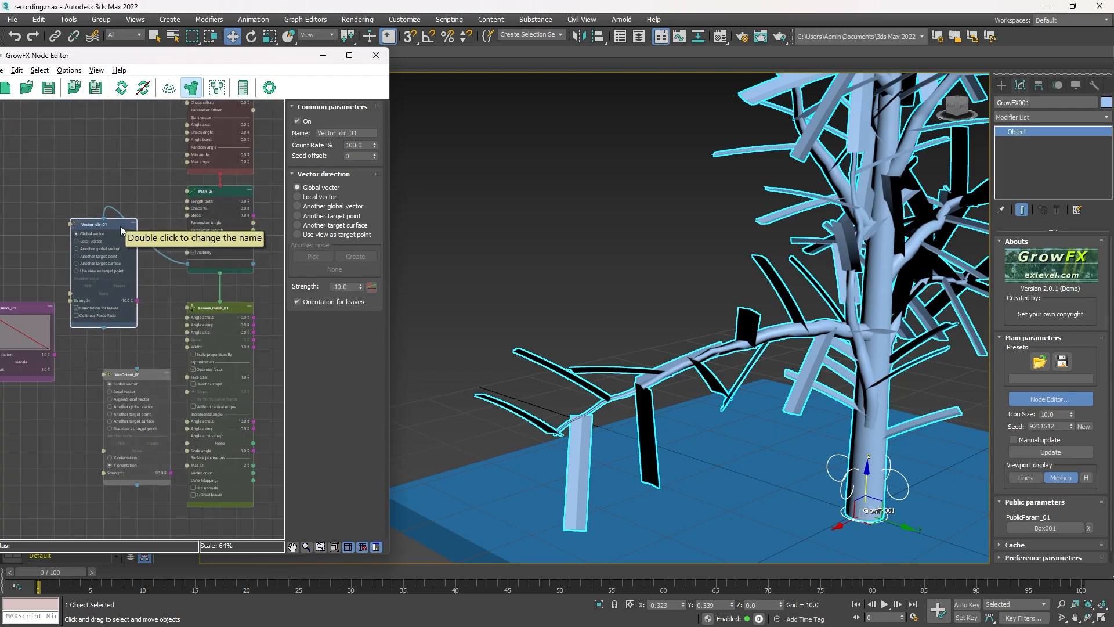
key(Delete)
drag(187, 264, 137, 370)
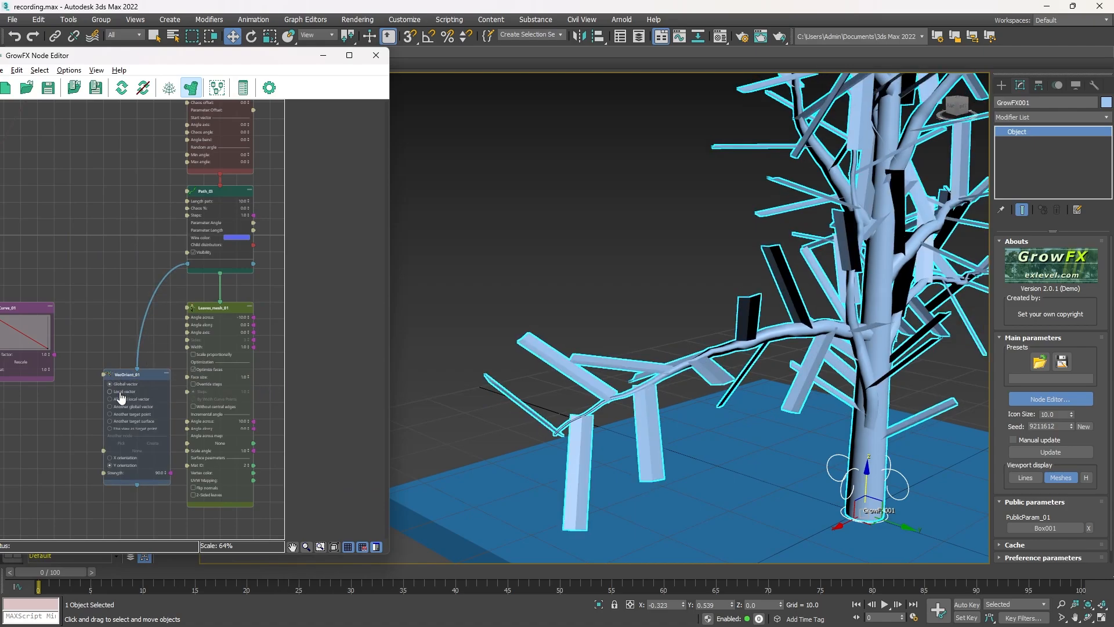
- Set the Strength of VecOrient_01 to 100 with Y orientation selected
scroll(99, 293, up, 3)
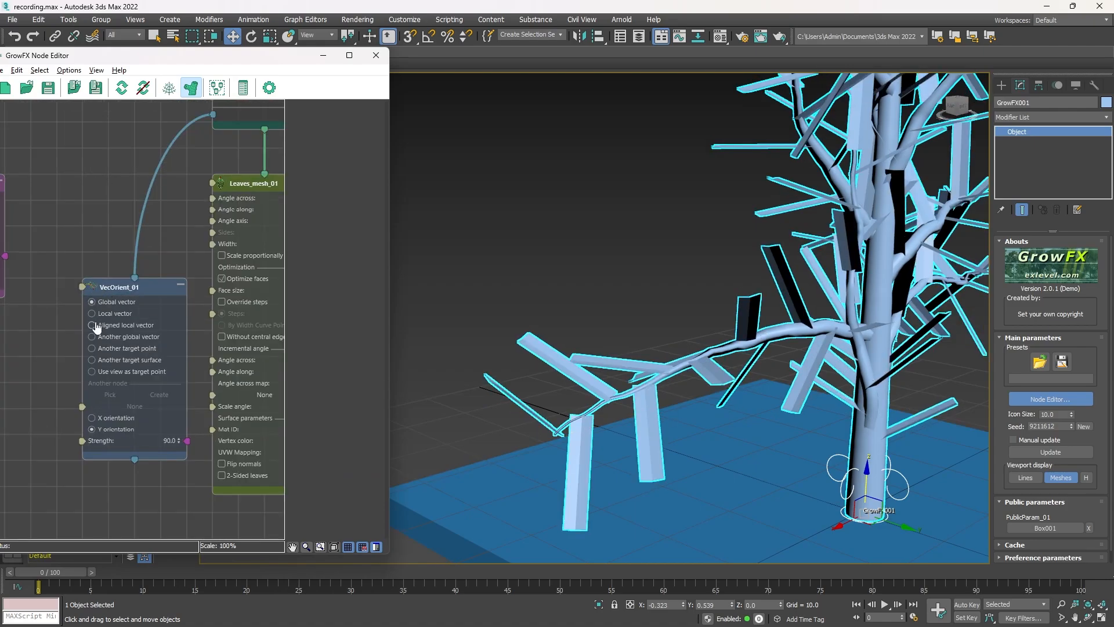
scroll(107, 308, up, 1)
scroll(155, 387, up, 2)
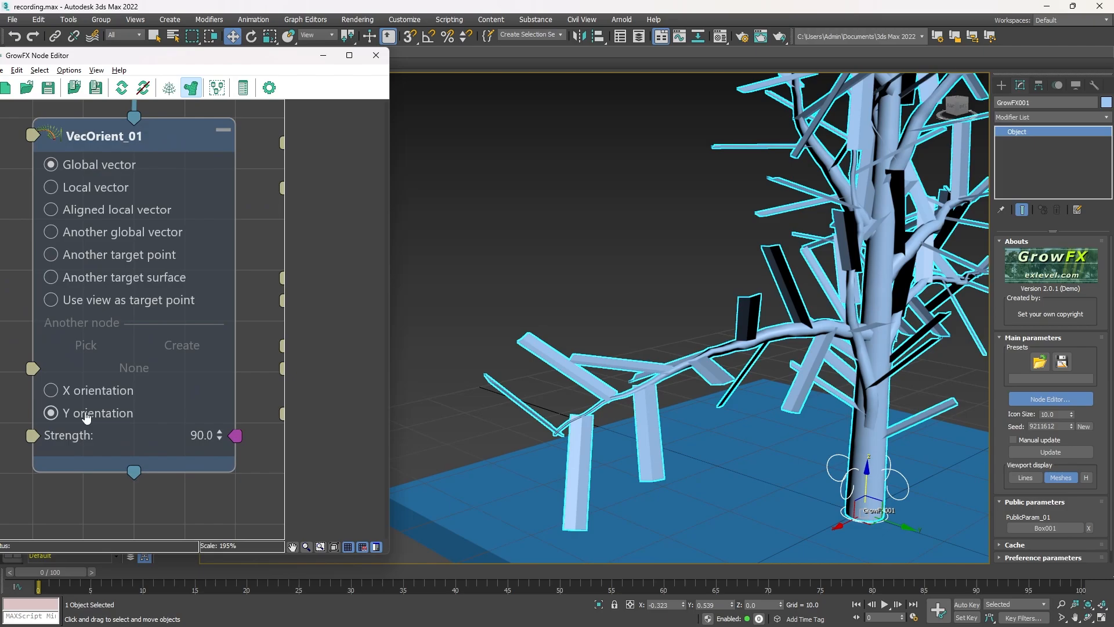
click(51, 391)
drag(219, 432, 217, 370)
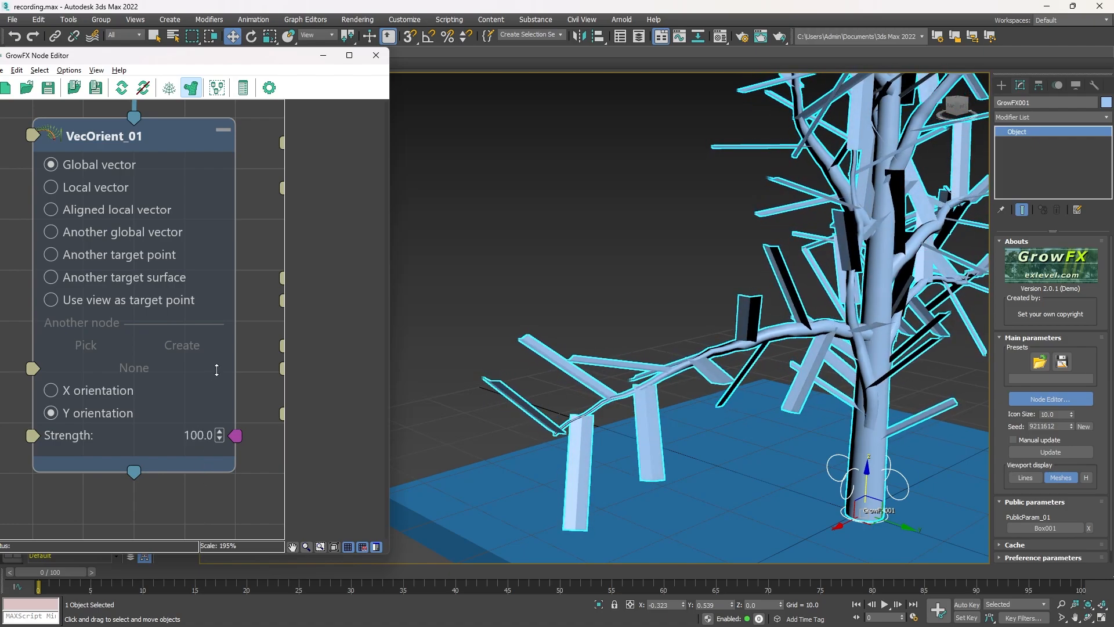
- Attach a Start/End slice node below VecOrient_01 in the leaf path's modifier chain
scroll(887, 368, down, 6)
middle_drag(888, 371, 739, 363)
scroll(745, 420, up, 3)
scroll(740, 377, down, 5)
scroll(732, 400, up, 3)
alt+middle_drag(739, 363, 769, 400)
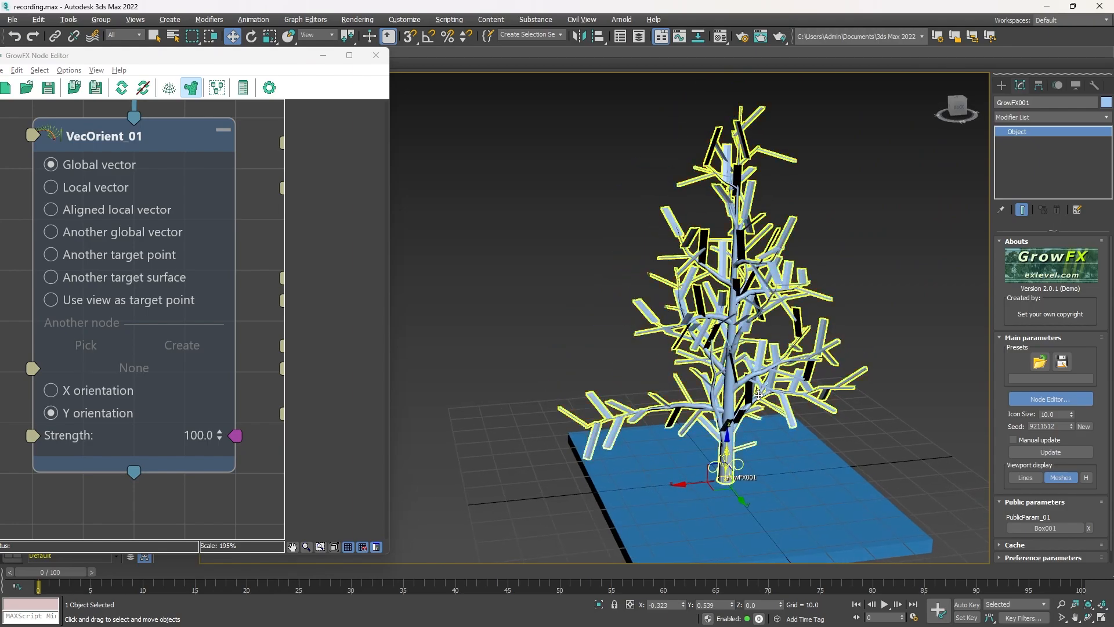
scroll(140, 267, down, 7)
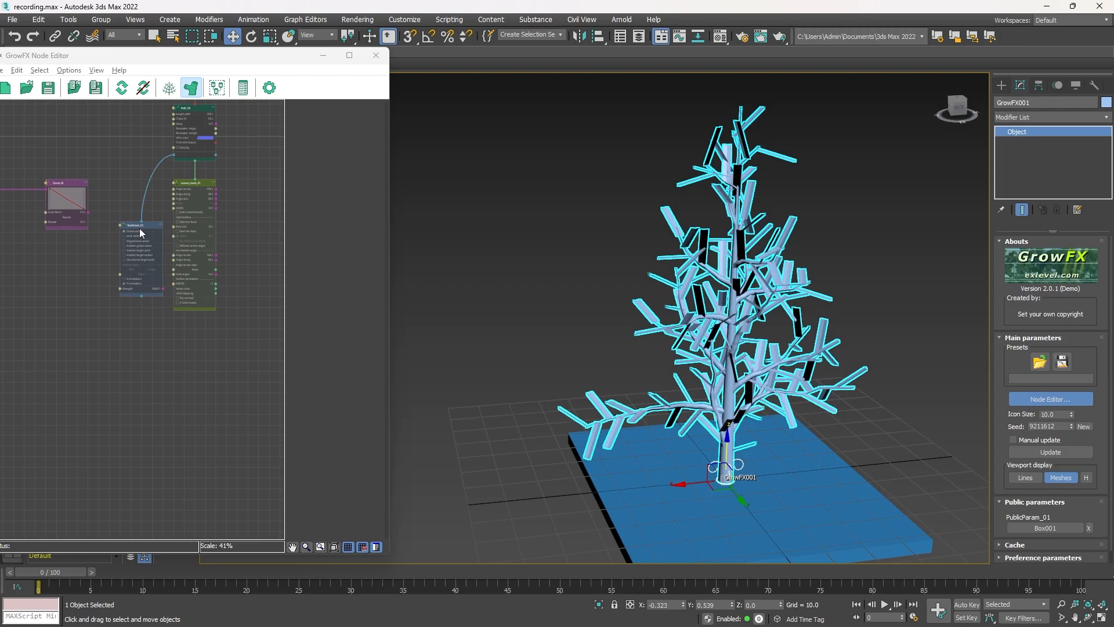
scroll(141, 230, up, 3)
click(123, 216)
middle_drag(123, 215, 149, 324)
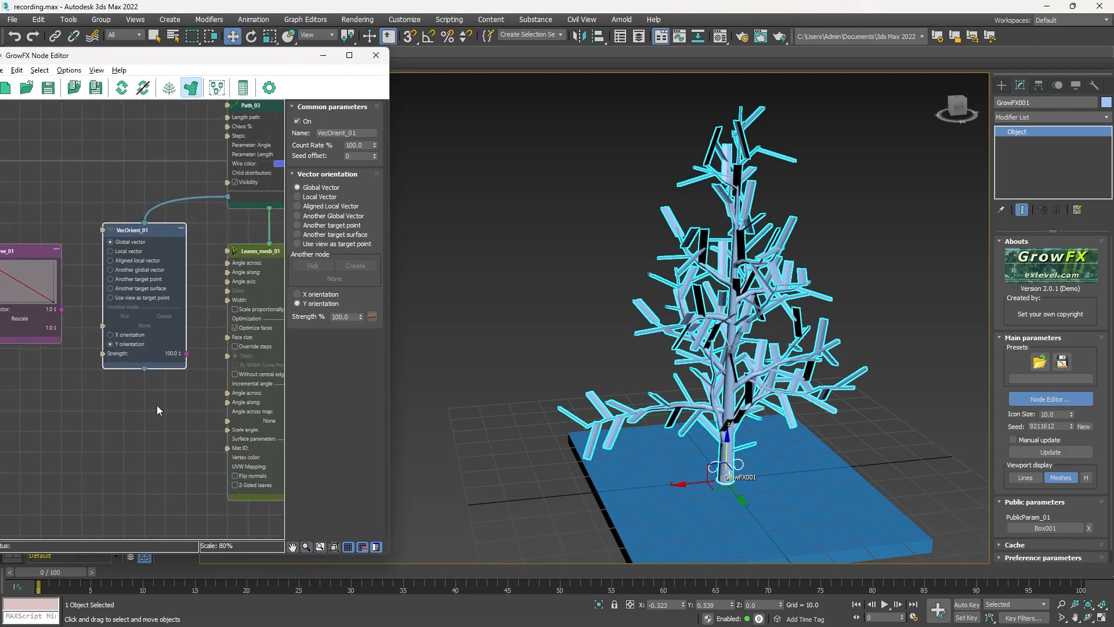
click(145, 369)
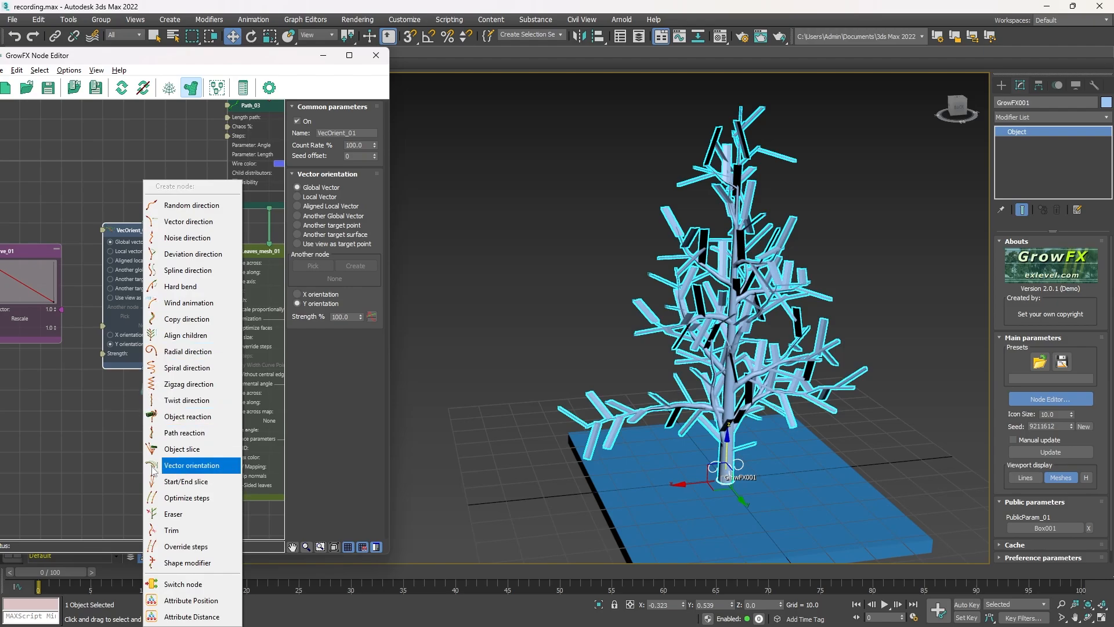
click(186, 487)
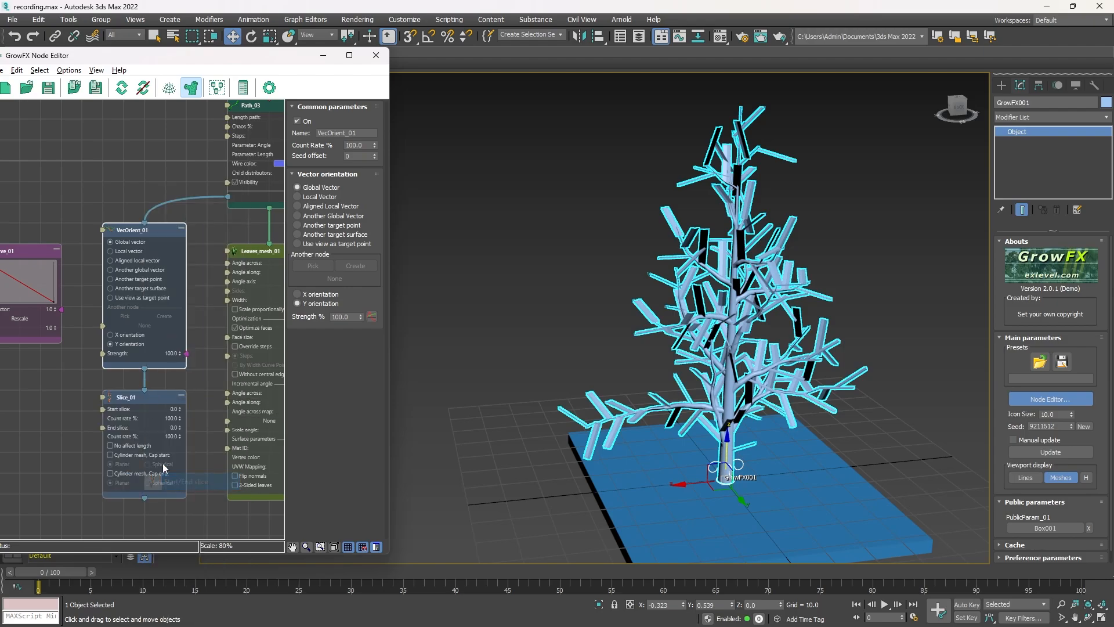
scroll(128, 485, up, 2)
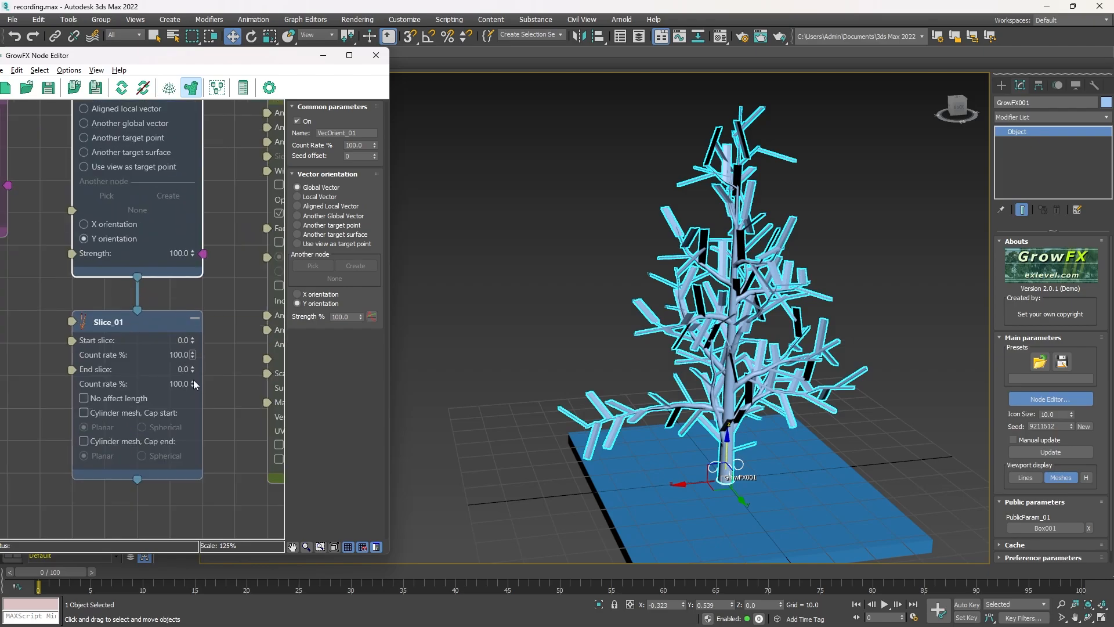
- On the leaf path's Slice_01, set Start slice to 2.34 with a Count rate of 49% and enable No affect length
scroll(701, 323, up, 10)
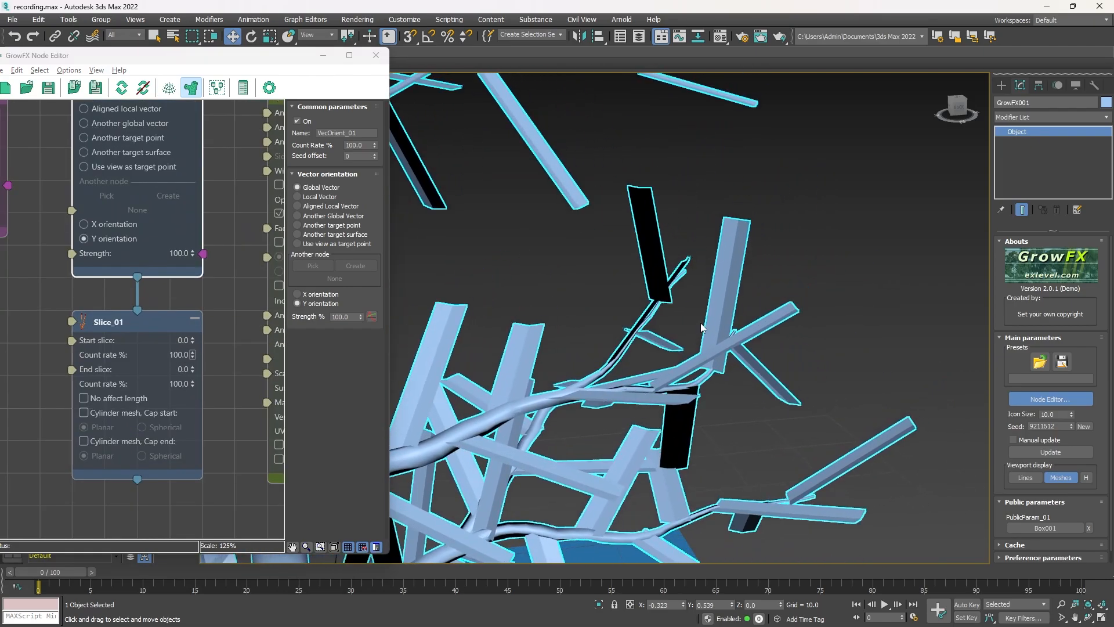
scroll(725, 344, down, 4)
alt+middle_drag(743, 343, 677, 340)
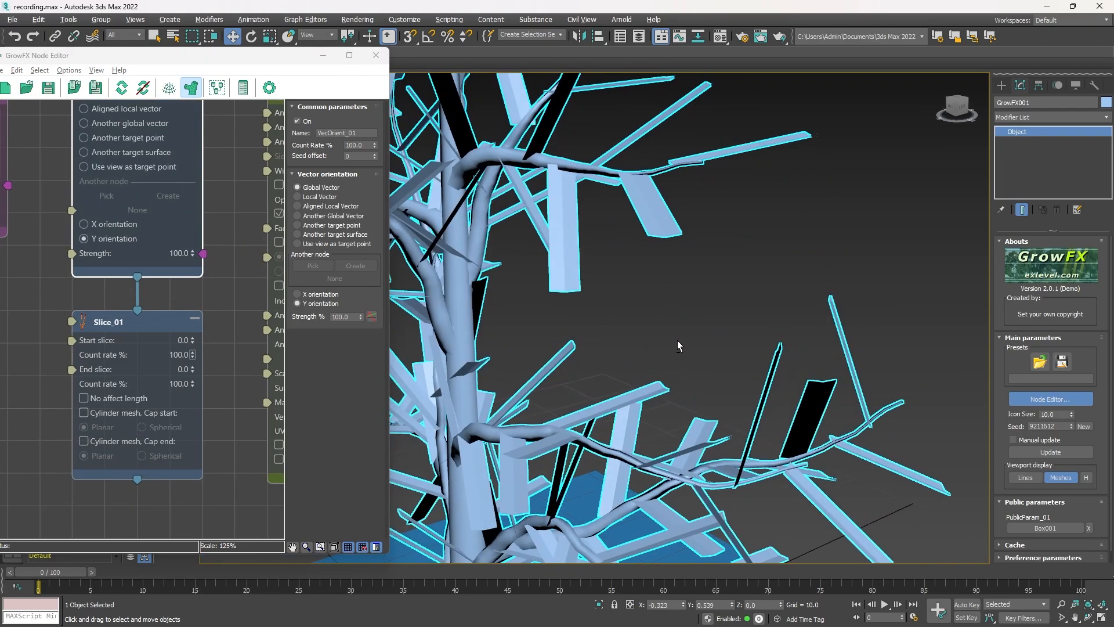
middle_drag(759, 371, 733, 340)
scroll(194, 348, up, 4)
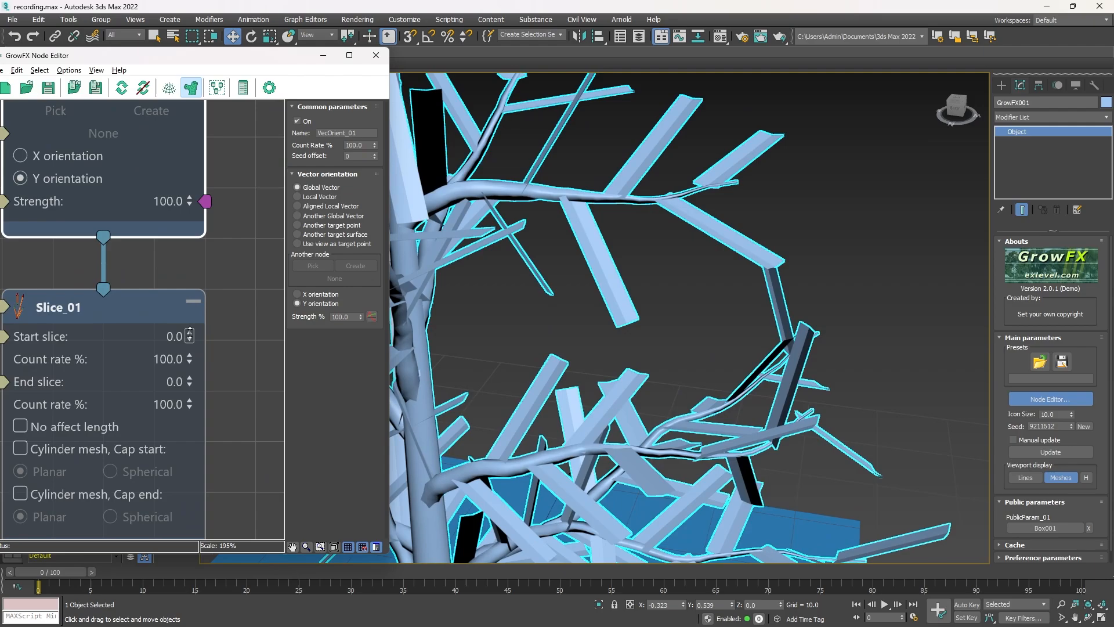
drag(190, 335, 190, 374)
drag(190, 335, 191, 308)
drag(191, 364, 186, 389)
middle_drag(184, 354, 189, 325)
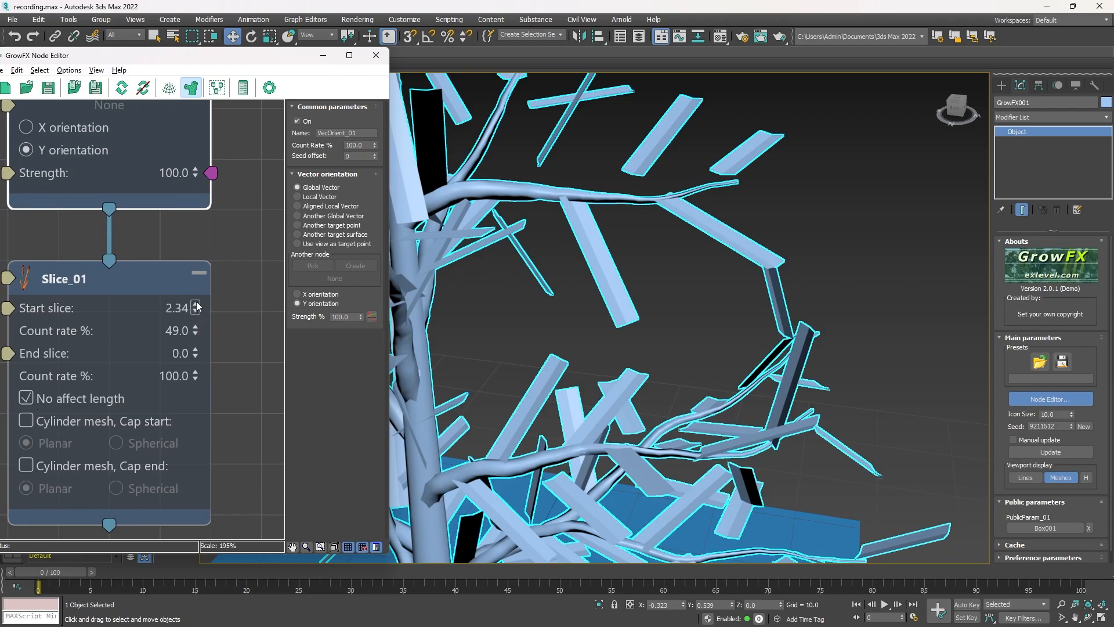
- Reset the Start slice of Slice_01 to 0 and enable its Cylinder mesh Cap start as Planar
mouse_move(197, 306)
mouse_down()
mouse_move(196, 258)
mouse_move(204, 314)
mouse_up()
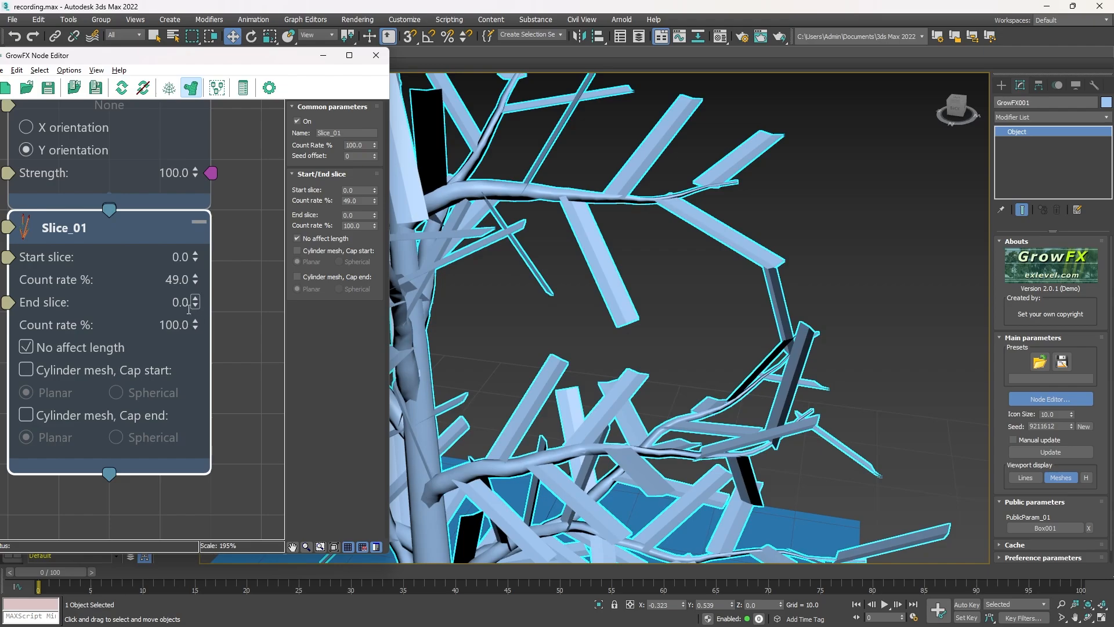
click(26, 370)
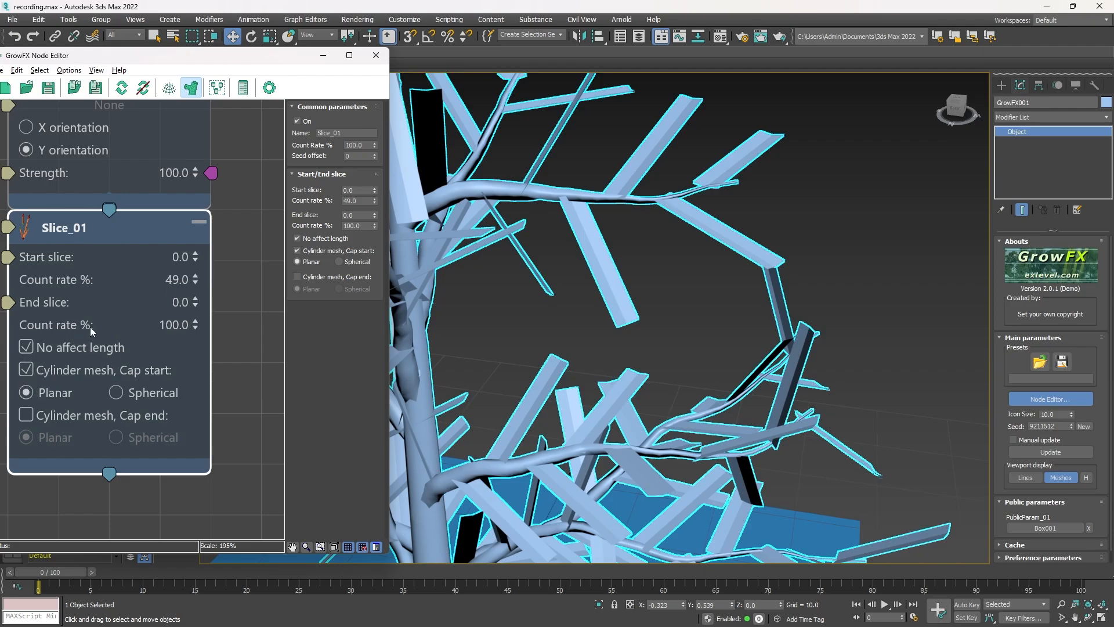
drag(147, 235, 137, 300)
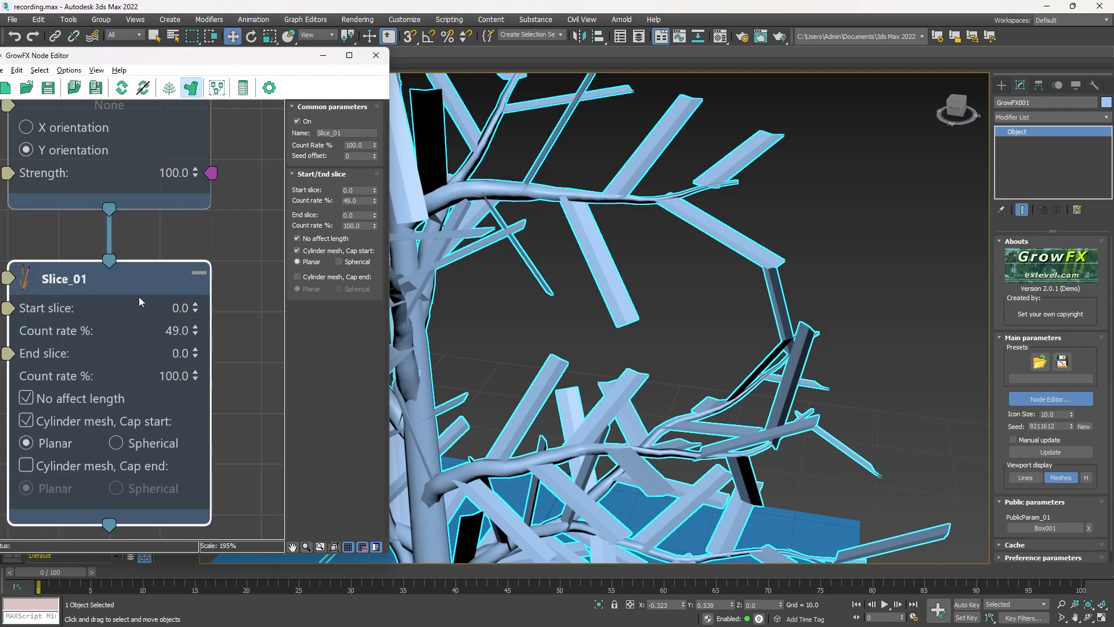
middle_drag(67, 448, 101, 392)
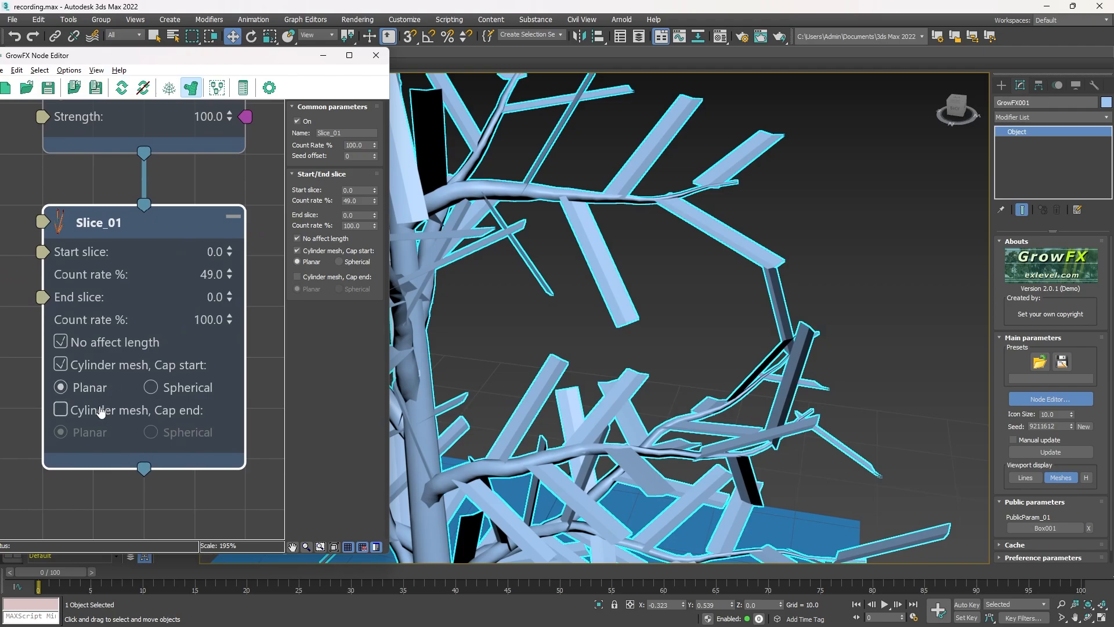
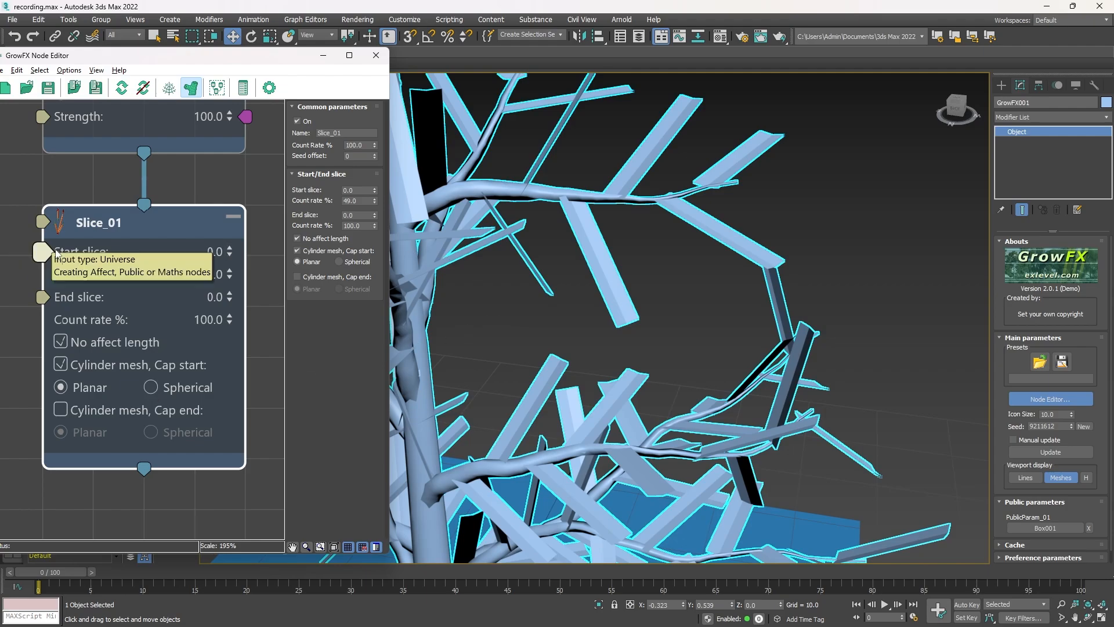
- Remove Slice_01 from the leaf path and attach a Start/End slice node below Twist_dir_01 on the branch path
scroll(116, 243, down, 5)
scroll(106, 256, down, 1)
middle_drag(111, 277, 271, 302)
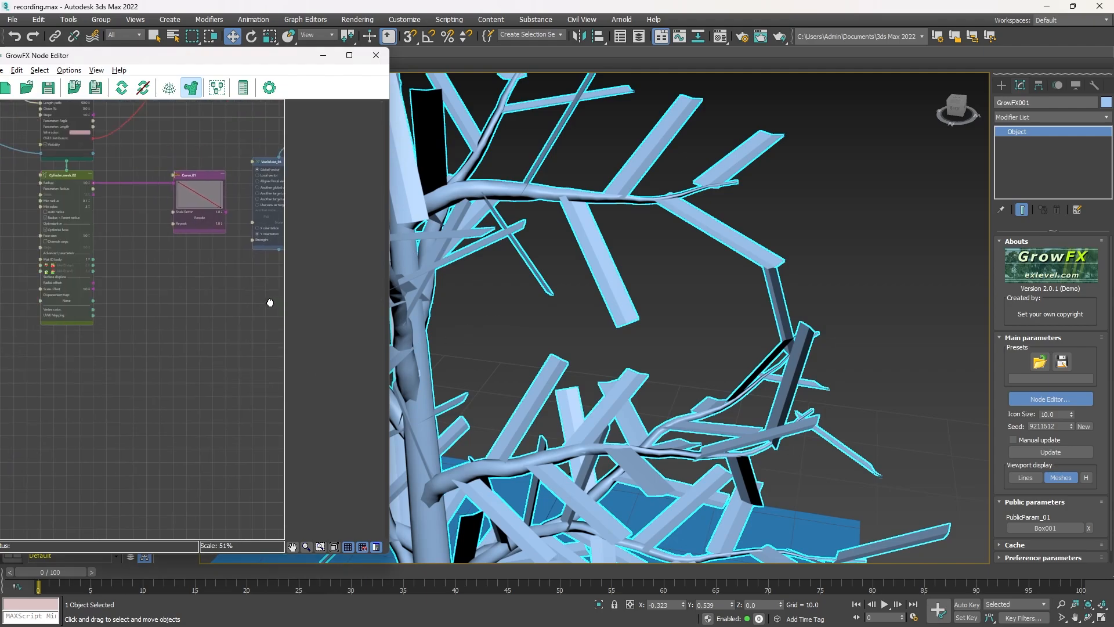
middle_drag(38, 255, 152, 273)
middle_drag(118, 341, 140, 281)
scroll(140, 282, up, 5)
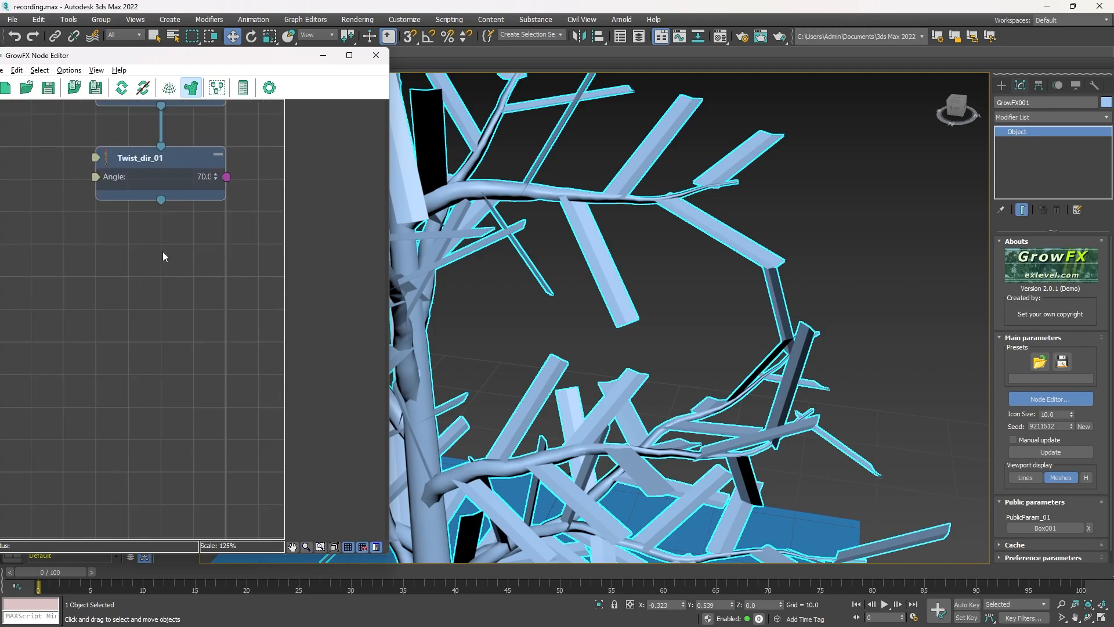
click(161, 205)
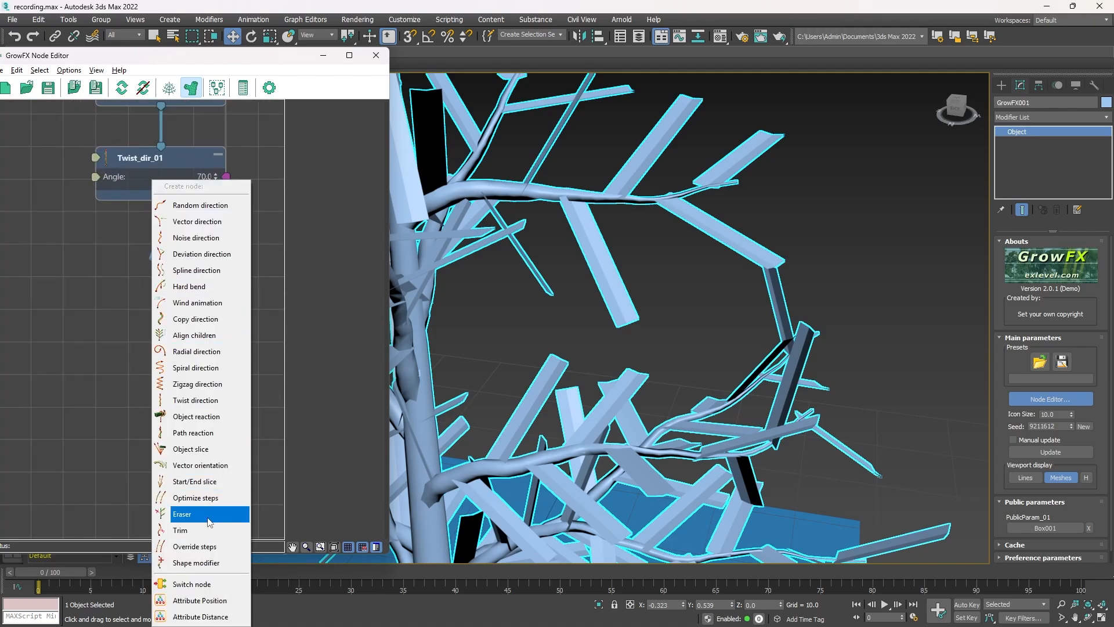
click(197, 482)
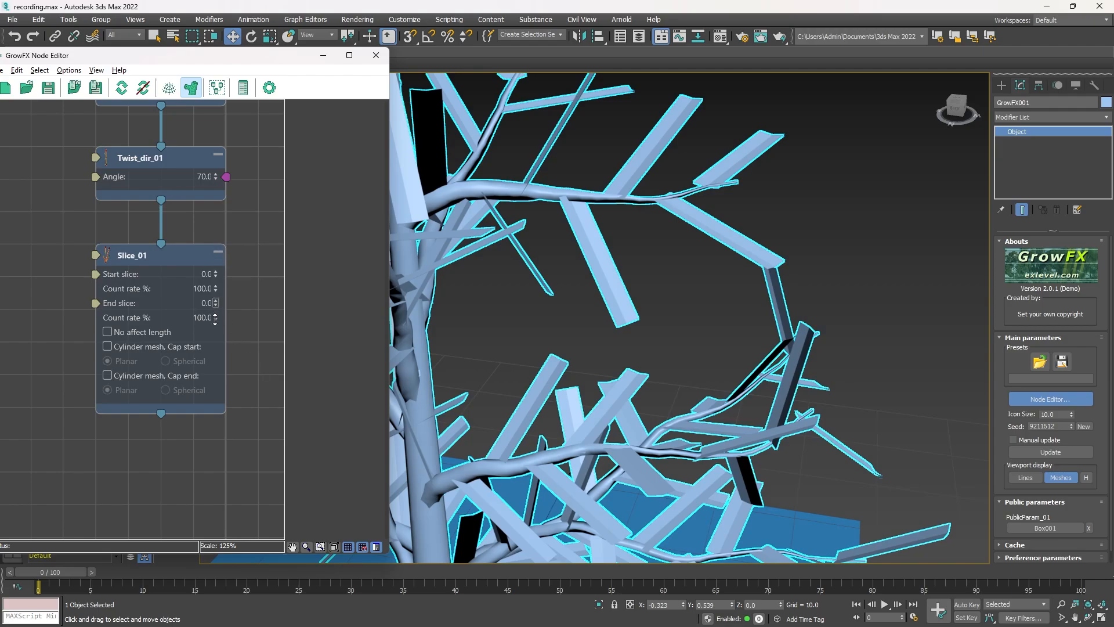
- Test the branch slice with End slice at 4.08 and, with No affect length enabled, at 12.485
drag(215, 335, 223, 97)
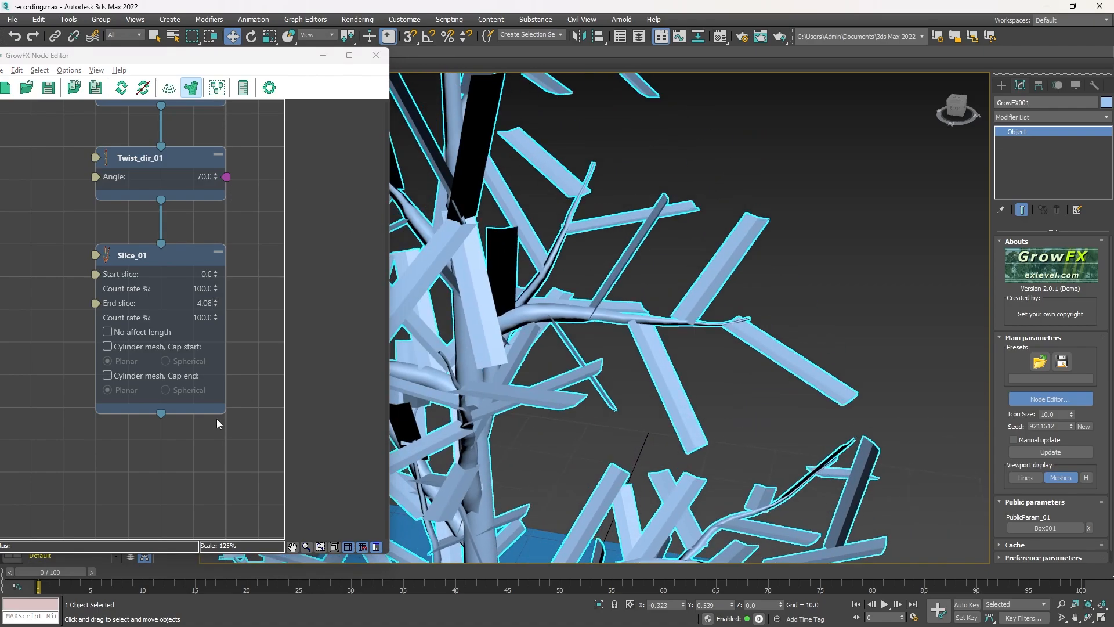
middle_drag(654, 326, 673, 237)
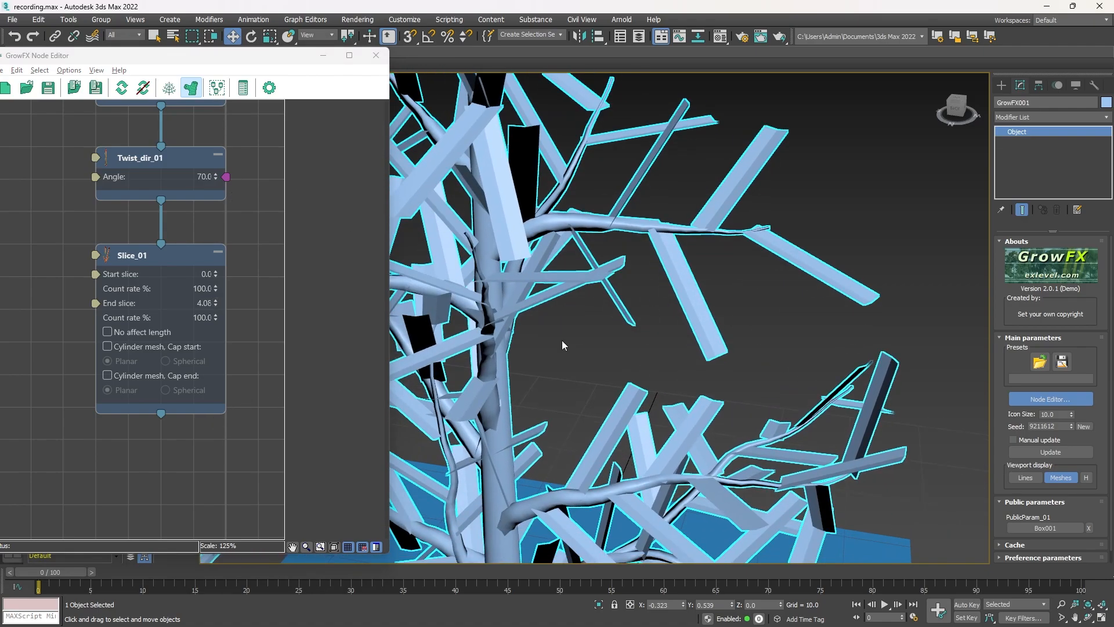
click(107, 332)
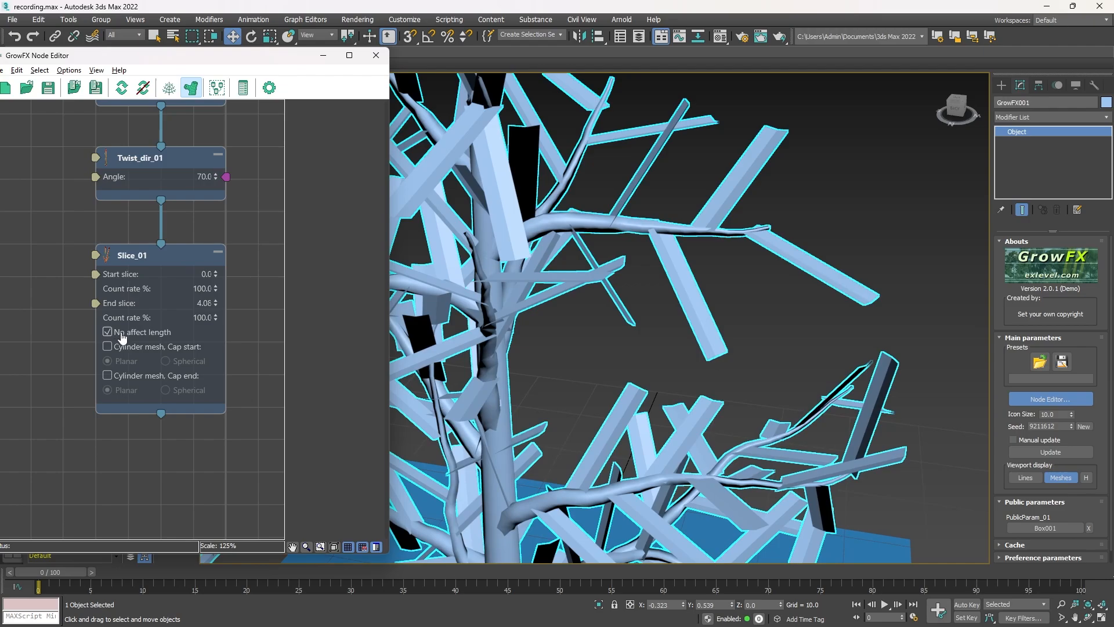
middle_drag(185, 314, 153, 347)
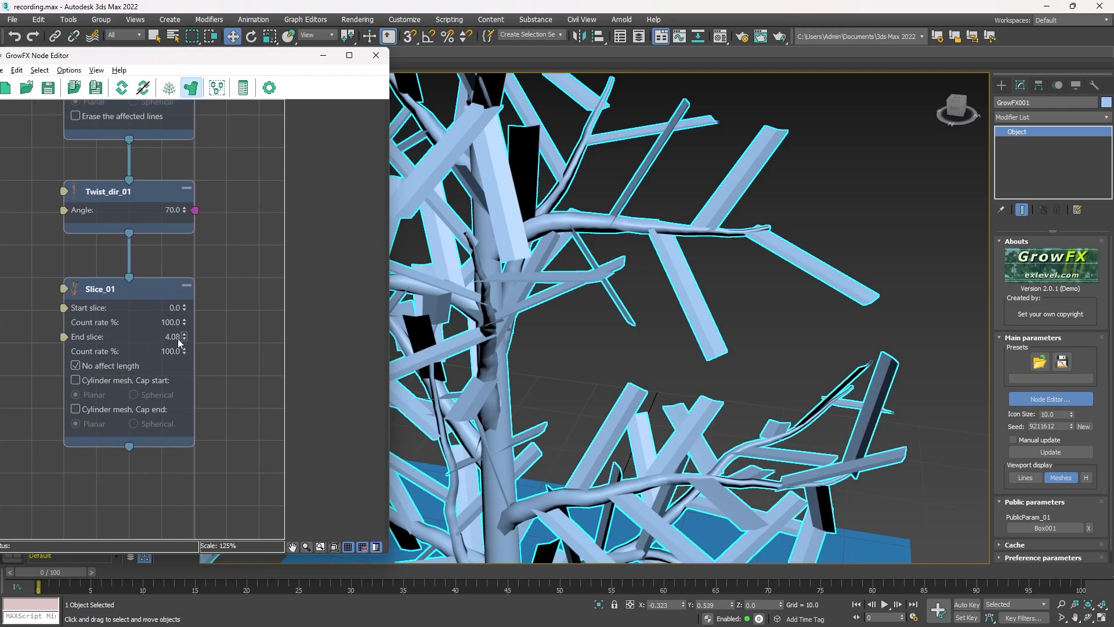
drag(186, 338, 201, 235)
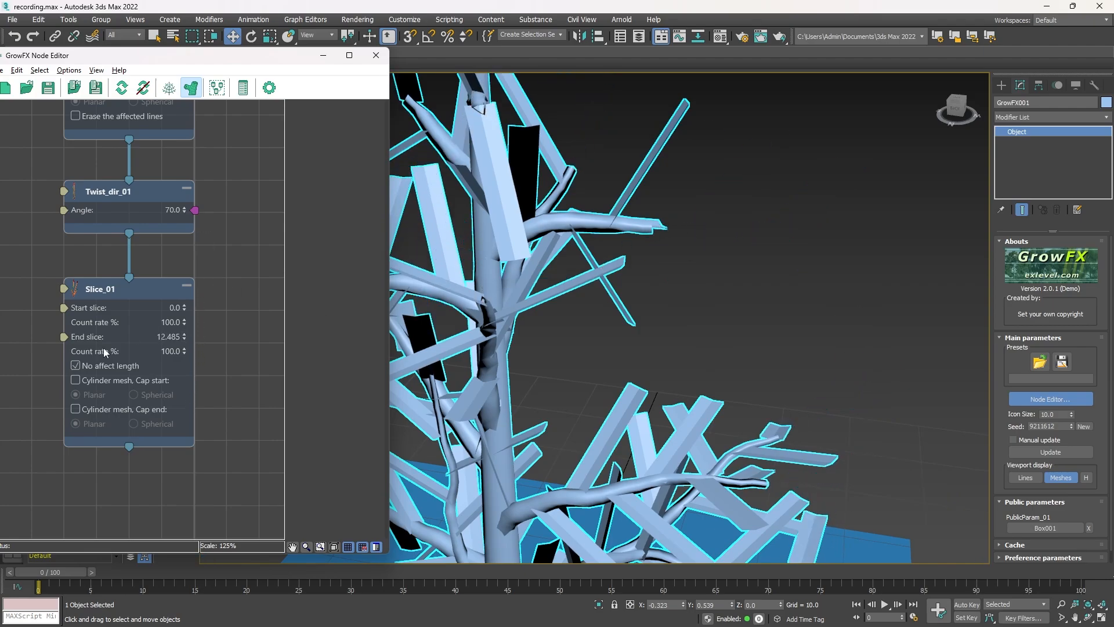
- Test an End slice of 4.77 with No affect length disabled, and return End slice to 0
drag(185, 338, 190, 400)
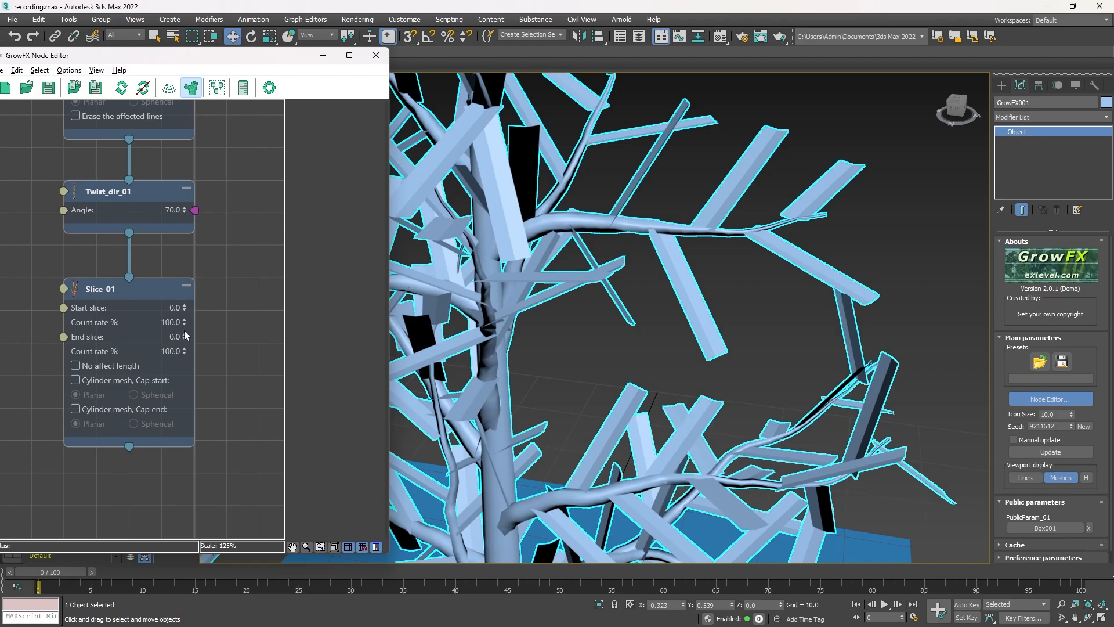
drag(185, 337, 221, 59)
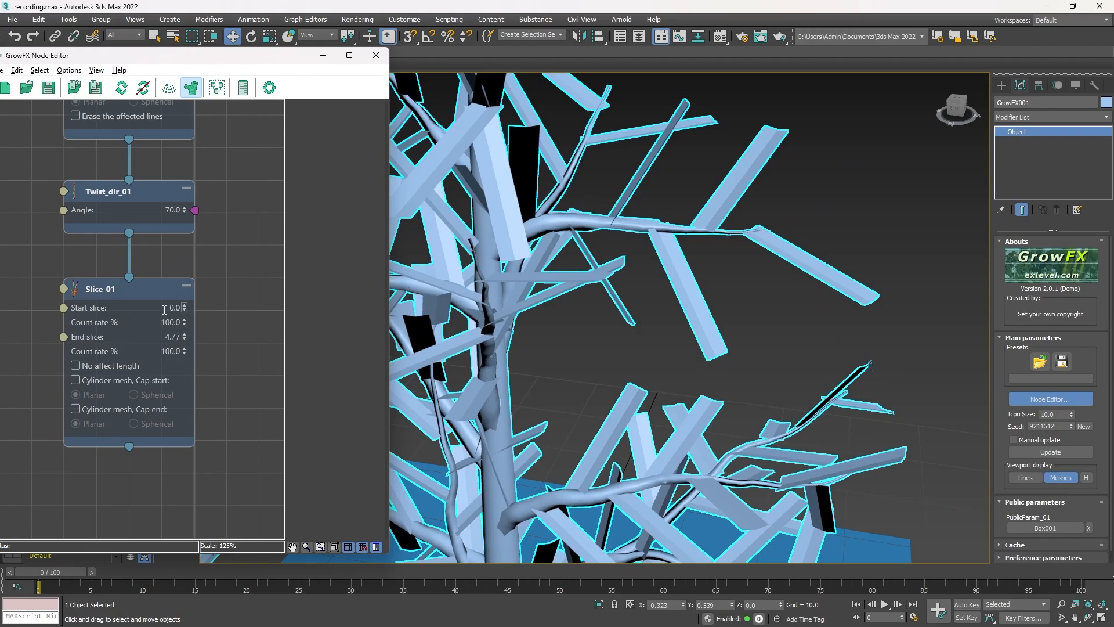
drag(186, 338, 188, 406)
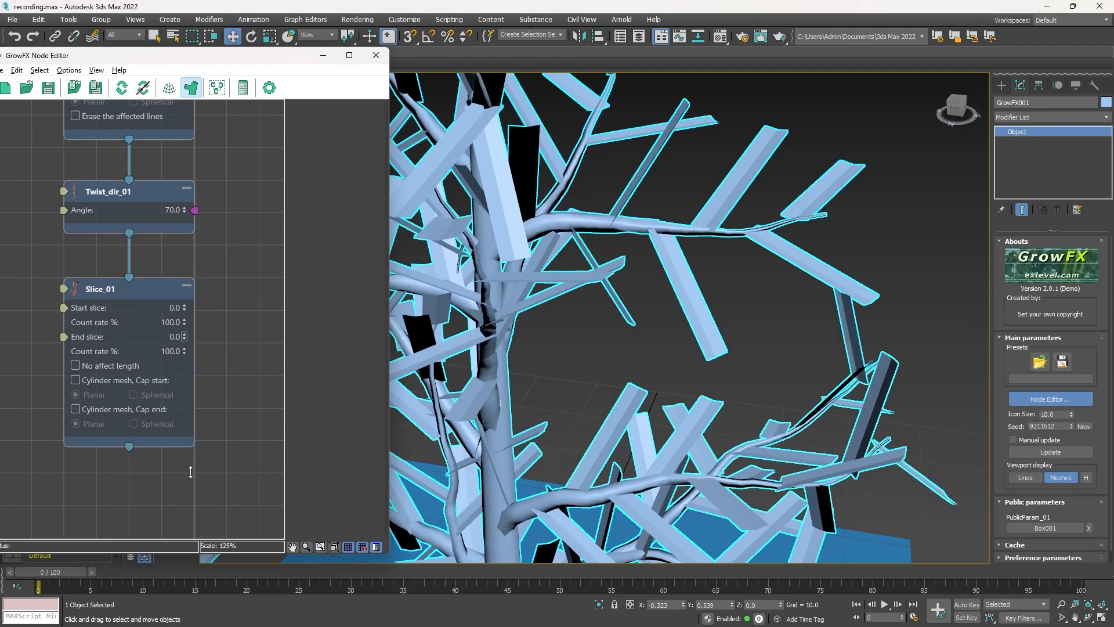
- Enable No affect length and a Planar Cylinder mesh Cap start on the branch slice, and set End slice to 6.03
click(74, 381)
drag(186, 336, 246, 52)
scroll(740, 297, up, 6)
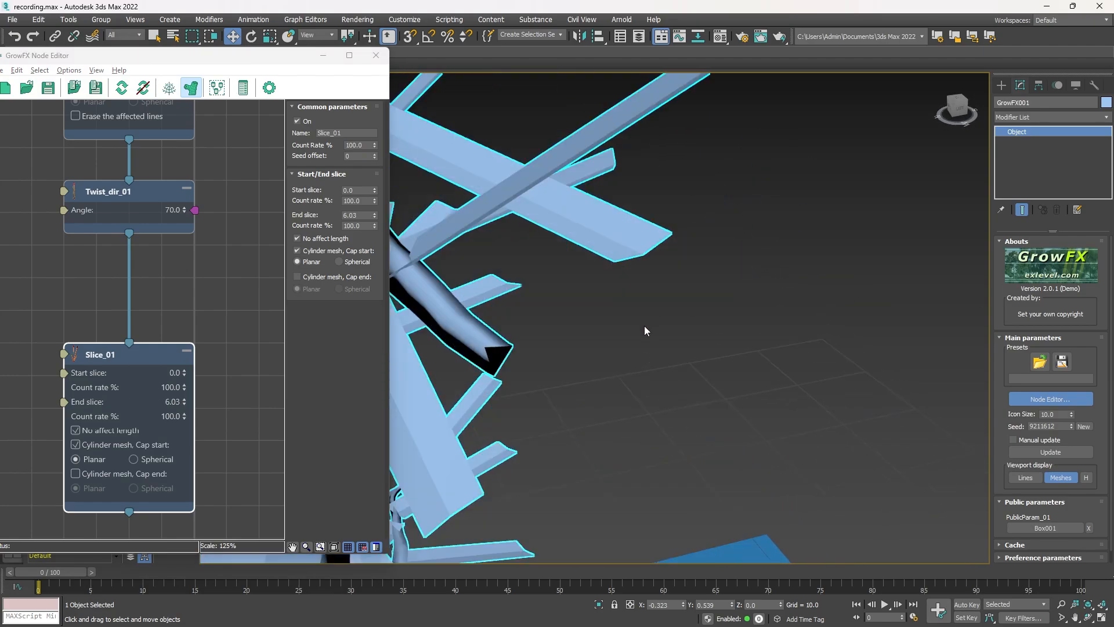
- Set the branch slice's Cylinder mesh Cap start to Spherical and enable its Cap end, also as Spherical
scroll(119, 459, up, 3)
click(141, 460)
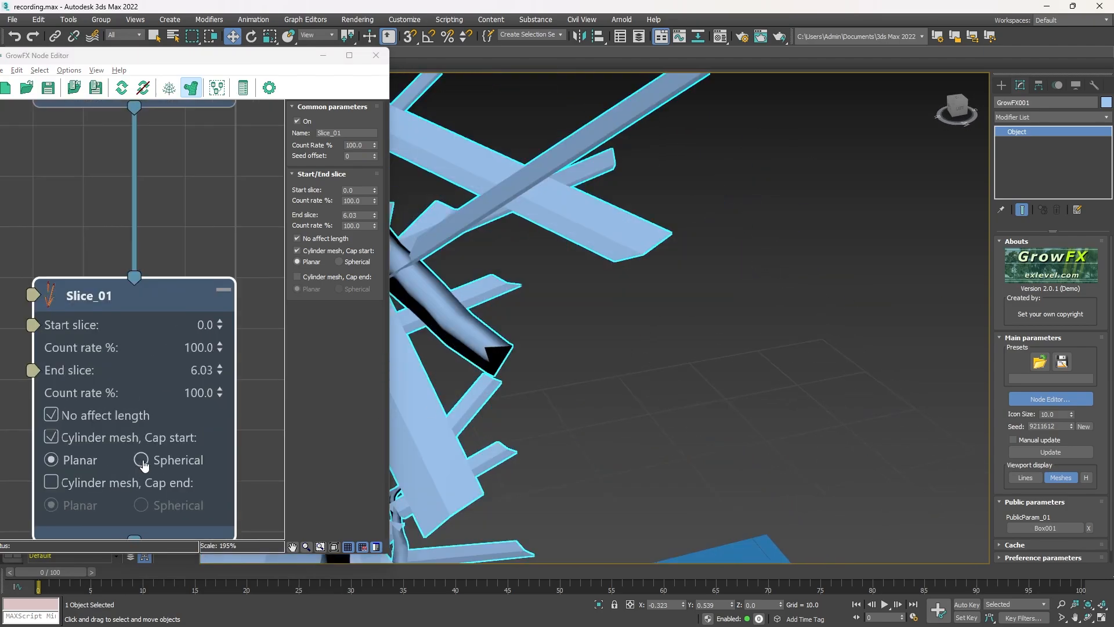
click(51, 483)
click(141, 505)
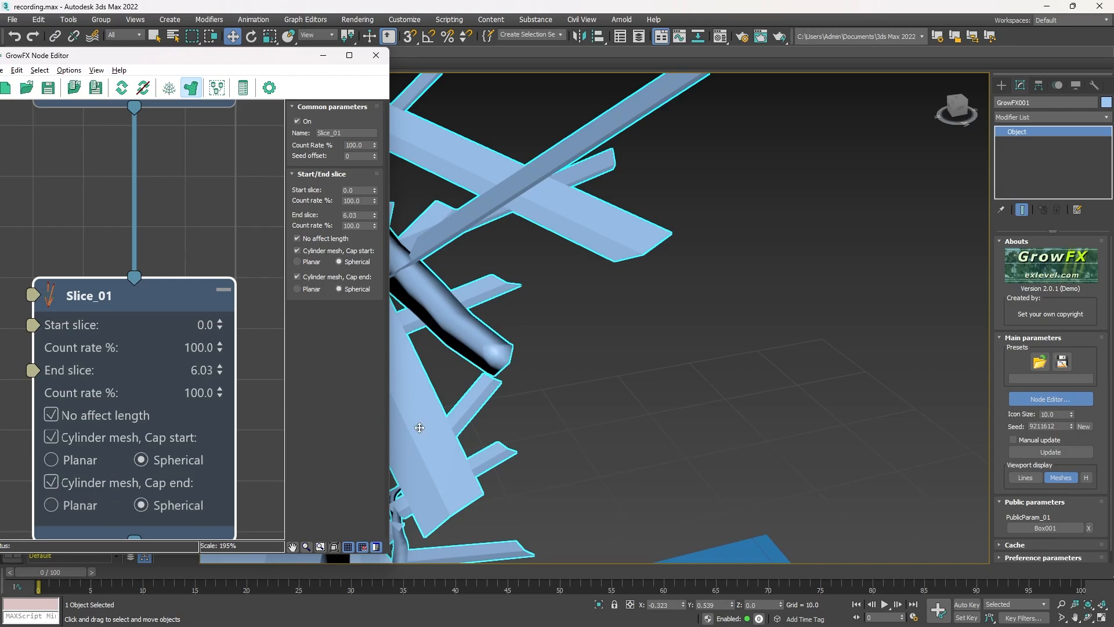
scroll(731, 324, down, 8)
scroll(687, 355, up, 4)
- Attach an Optimize steps node below Slice_01 on the branch path
scroll(179, 361, down, 5)
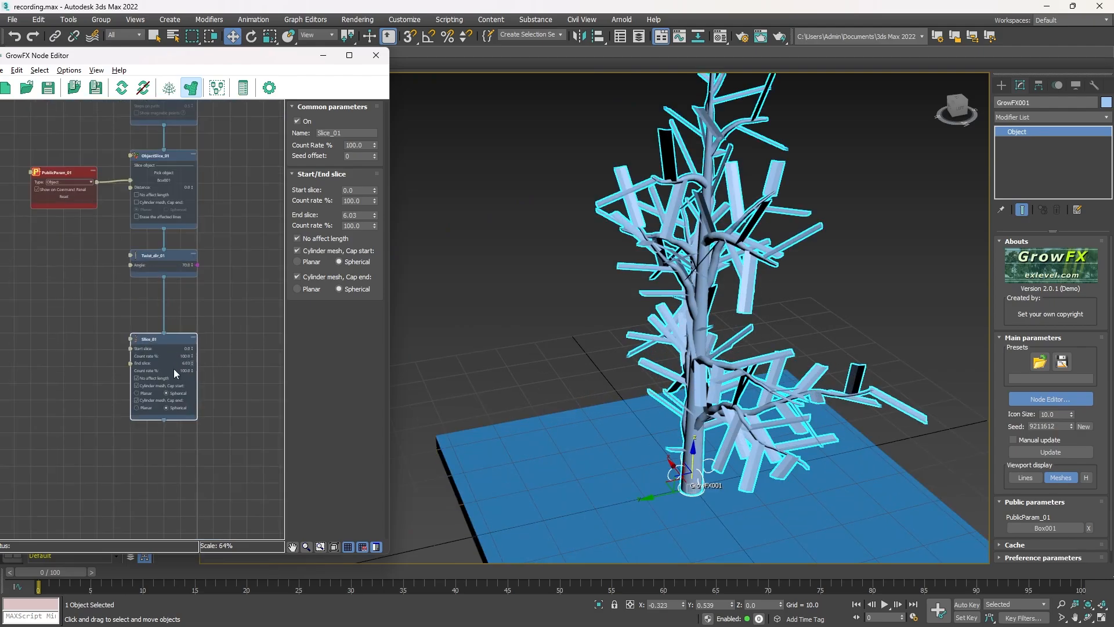
scroll(175, 372, up, 2)
drag(159, 425, 179, 456)
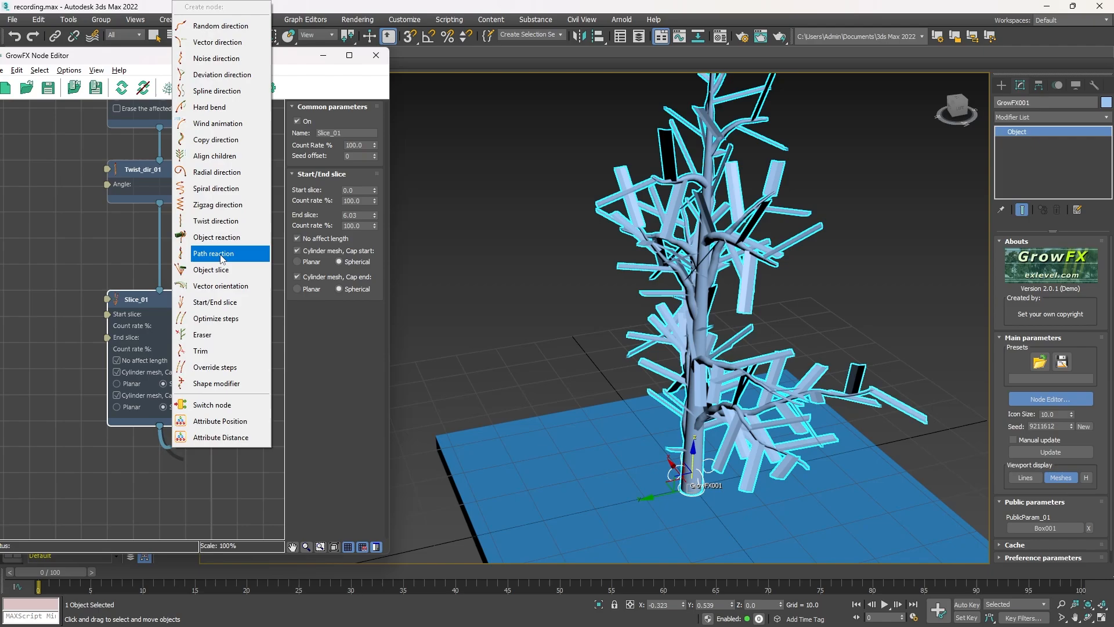
click(229, 320)
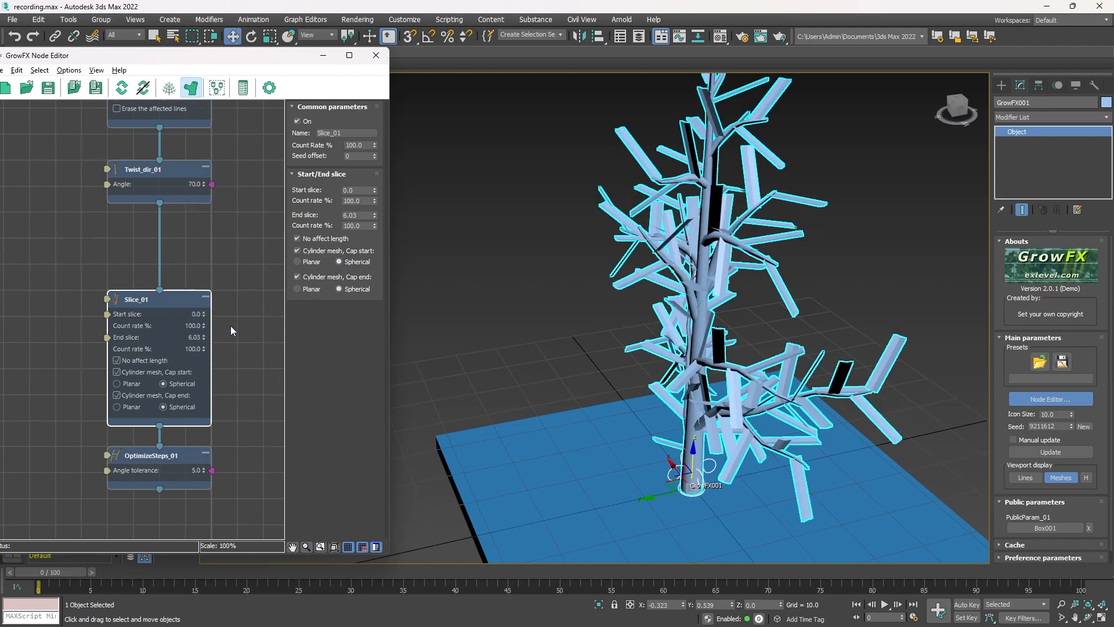
- Examine the tree's branches and leaves from several sides with the Optimize steps modifier applied
scroll(118, 495, up, 4)
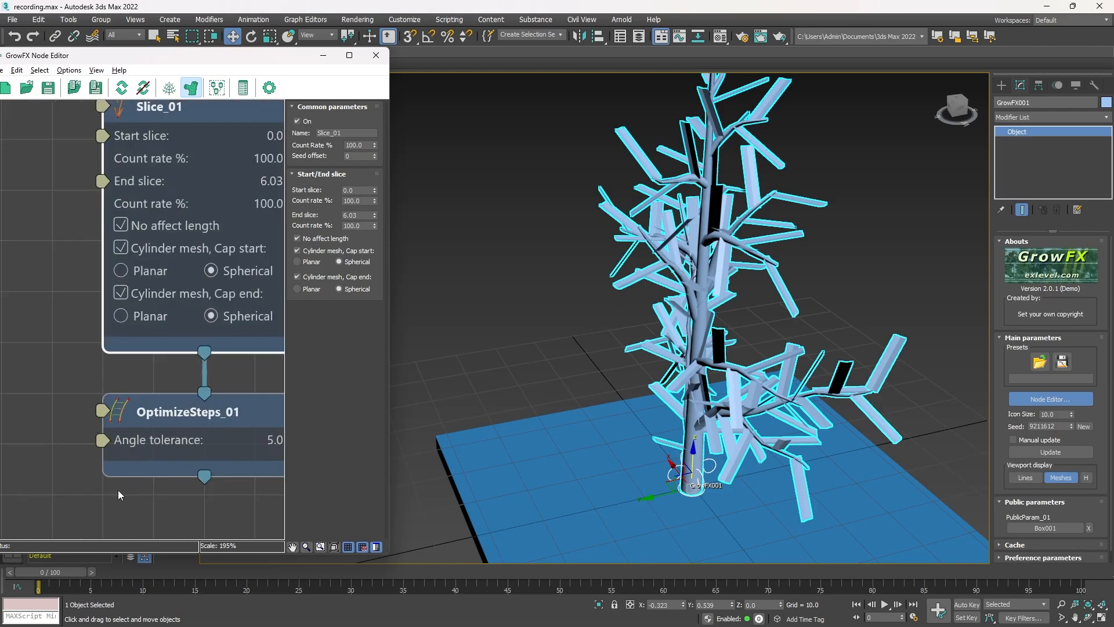
scroll(146, 361, up, 4)
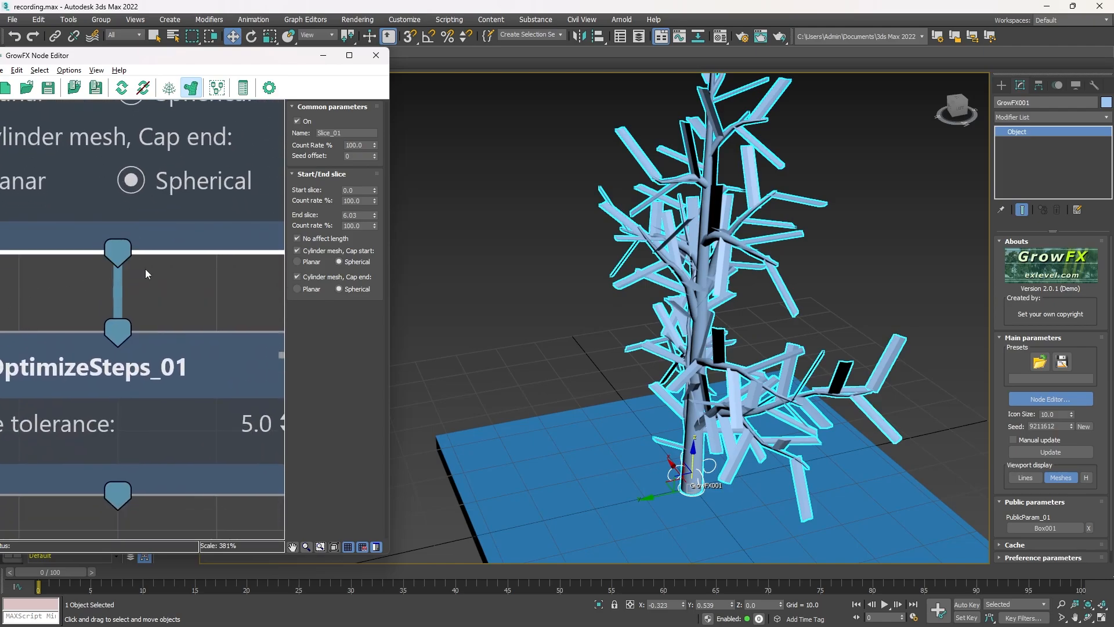
middle_drag(717, 335, 615, 347)
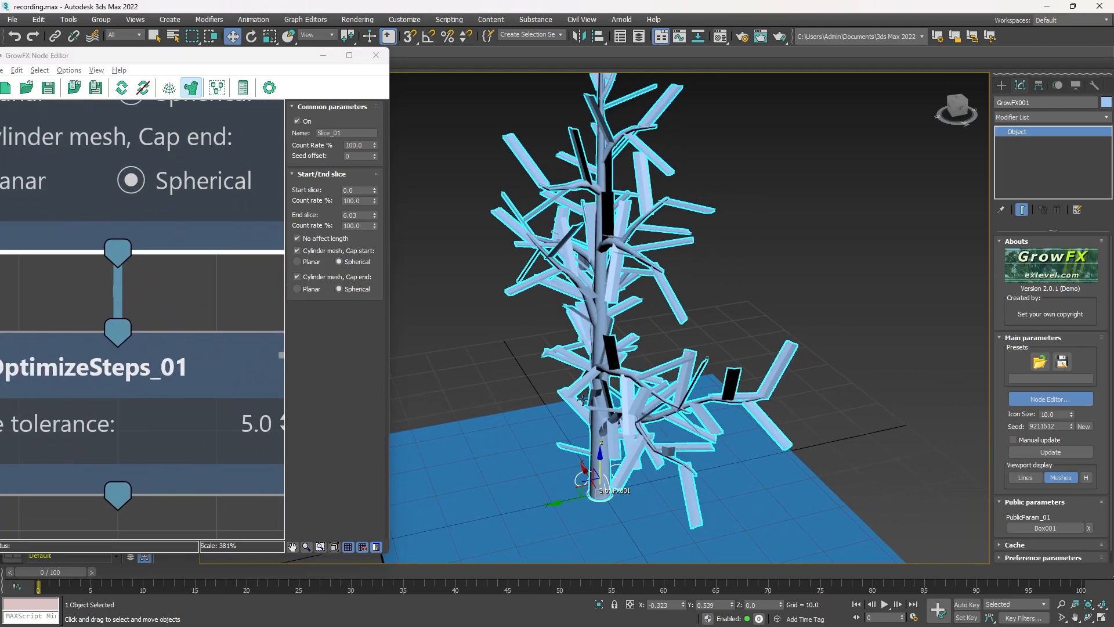
scroll(733, 308, down, 3)
middle_drag(718, 325, 844, 343)
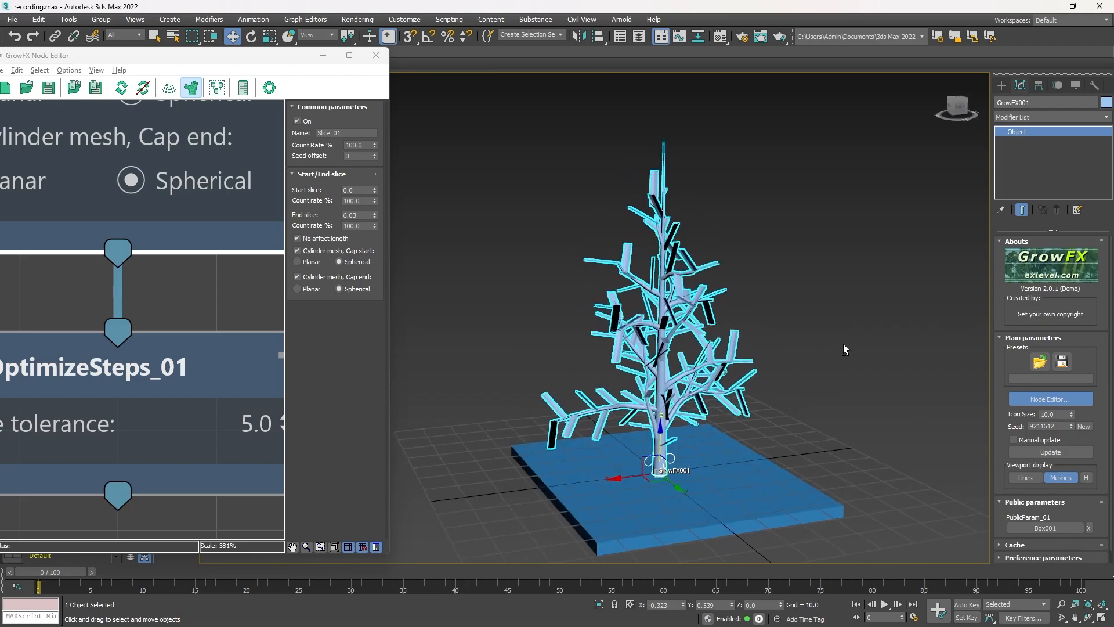
scroll(711, 419, up, 3)
middle_drag(713, 418, 713, 368)
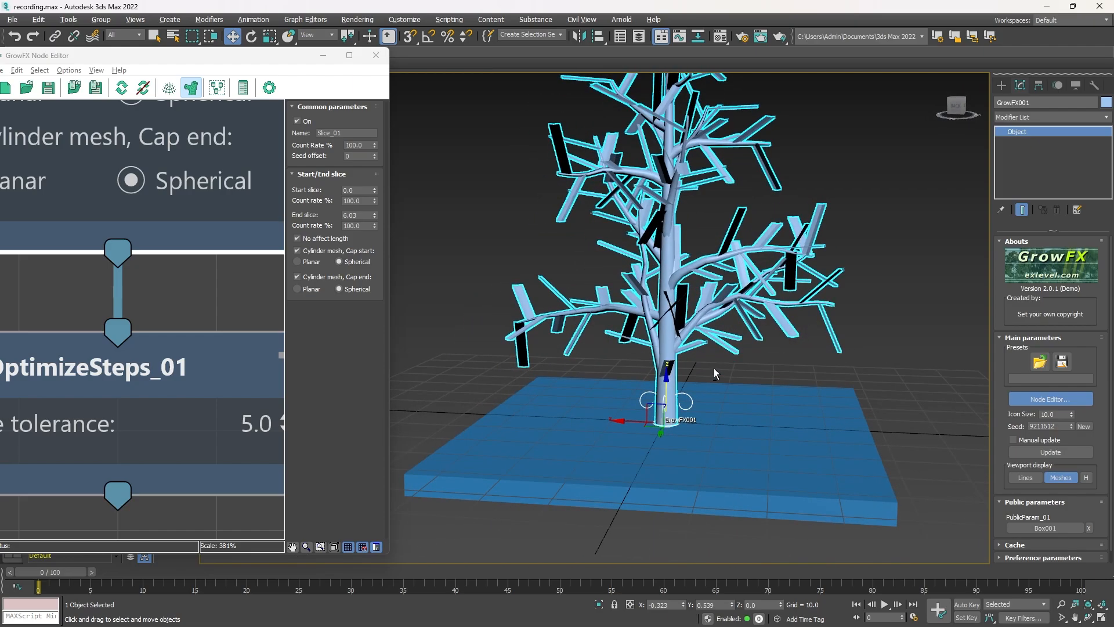
middle_drag(703, 289, 663, 389)
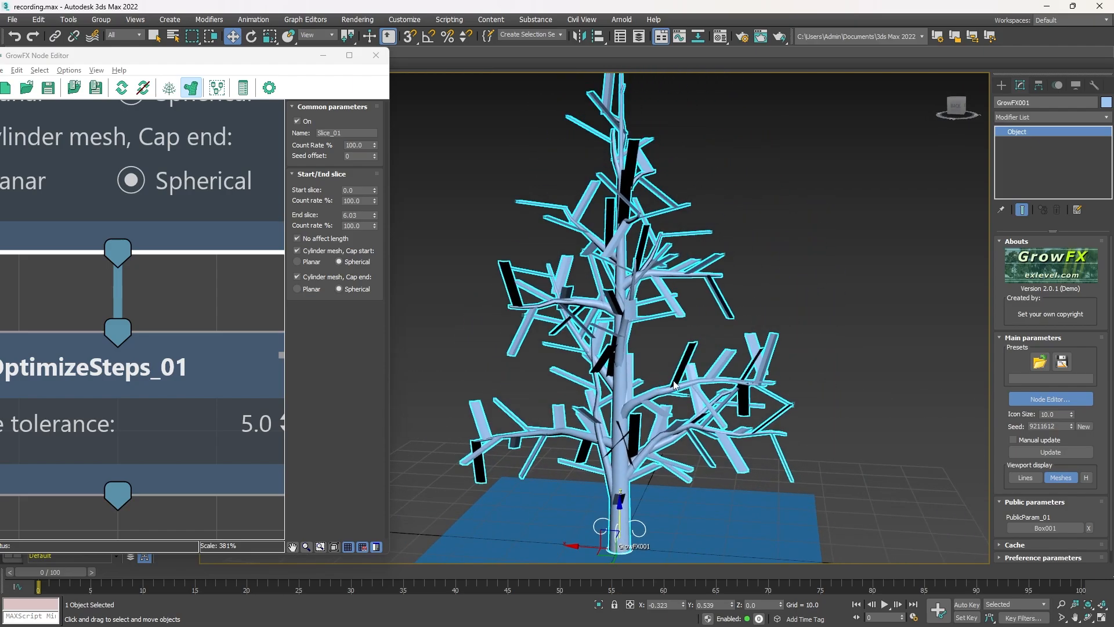
mouse_move(688, 349)
middle_down()
mouse_move(693, 325)
mouse_move(701, 353)
middle_up()
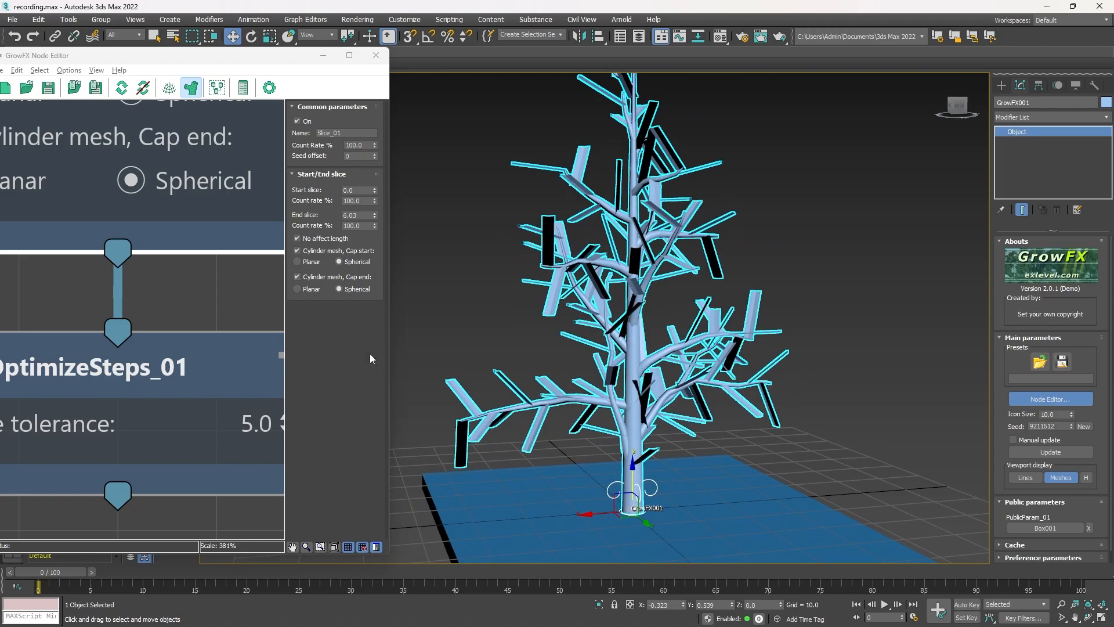
- Switch the perspective view's shading to Edged Faces and examine the mesh segments along the trunk and branches
scroll(688, 368, up, 3)
drag(271, 58, 269, 131)
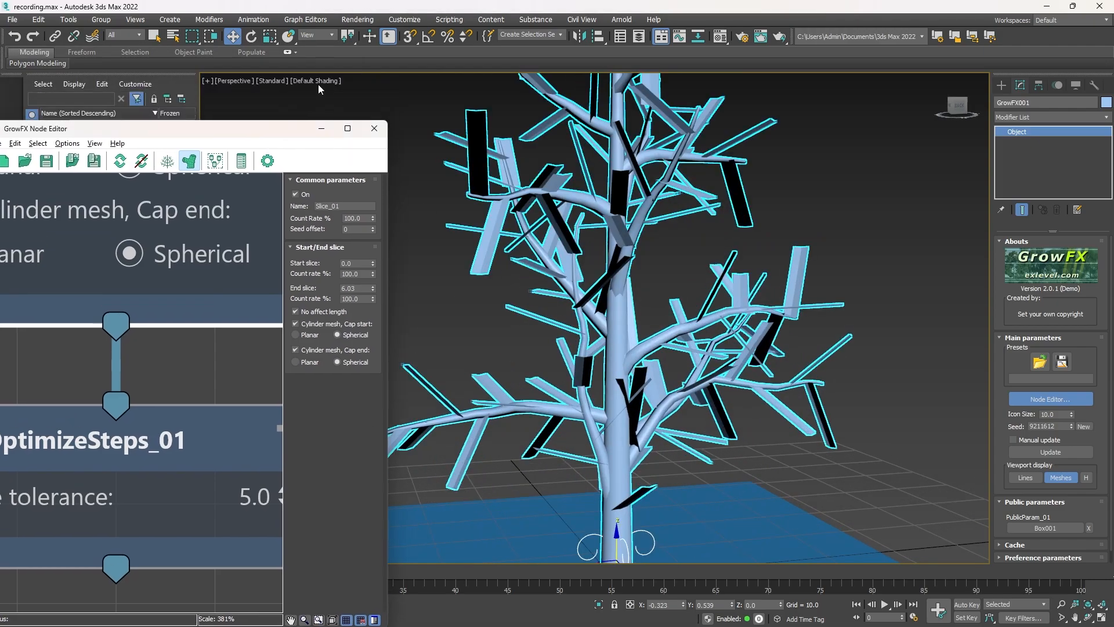
click(318, 82)
click(326, 215)
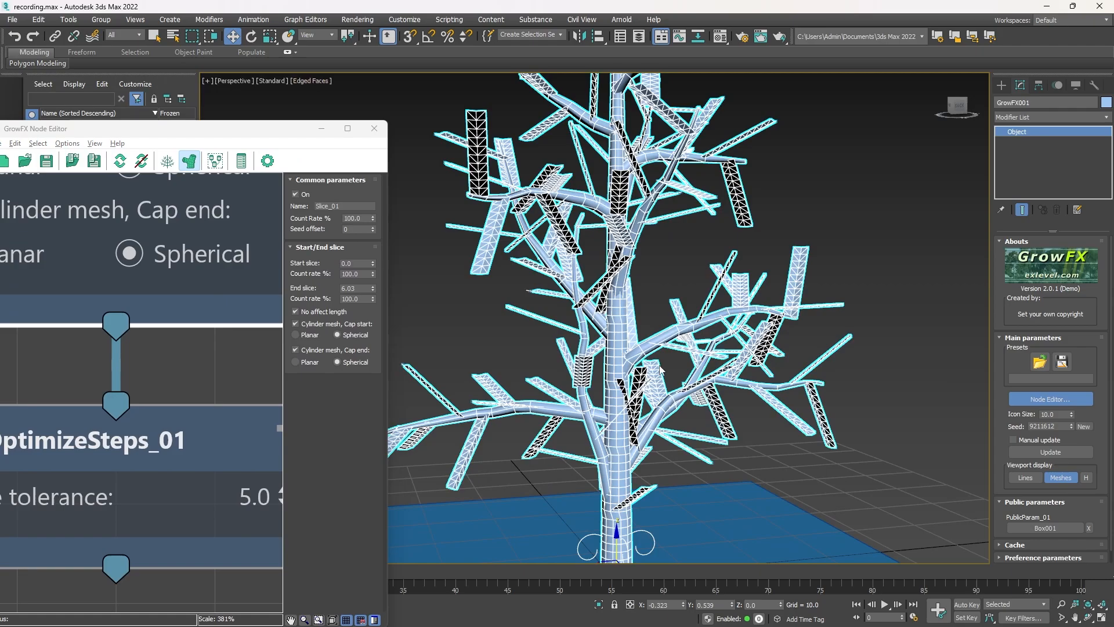
alt+middle_drag(690, 349, 685, 355)
scroll(119, 383, down, 3)
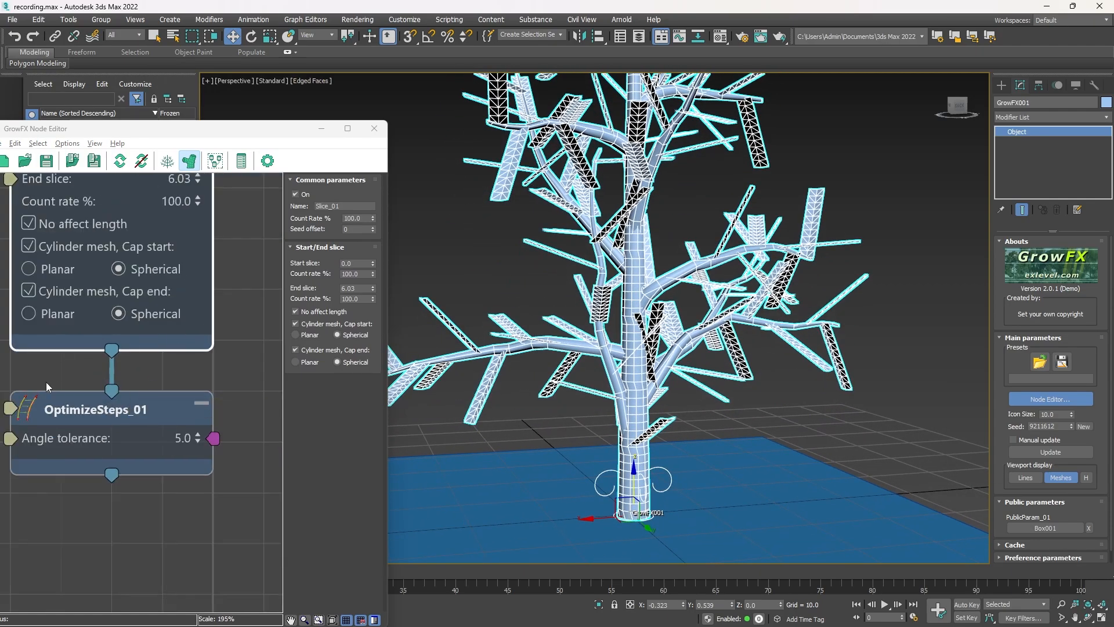
scroll(650, 273, up, 4)
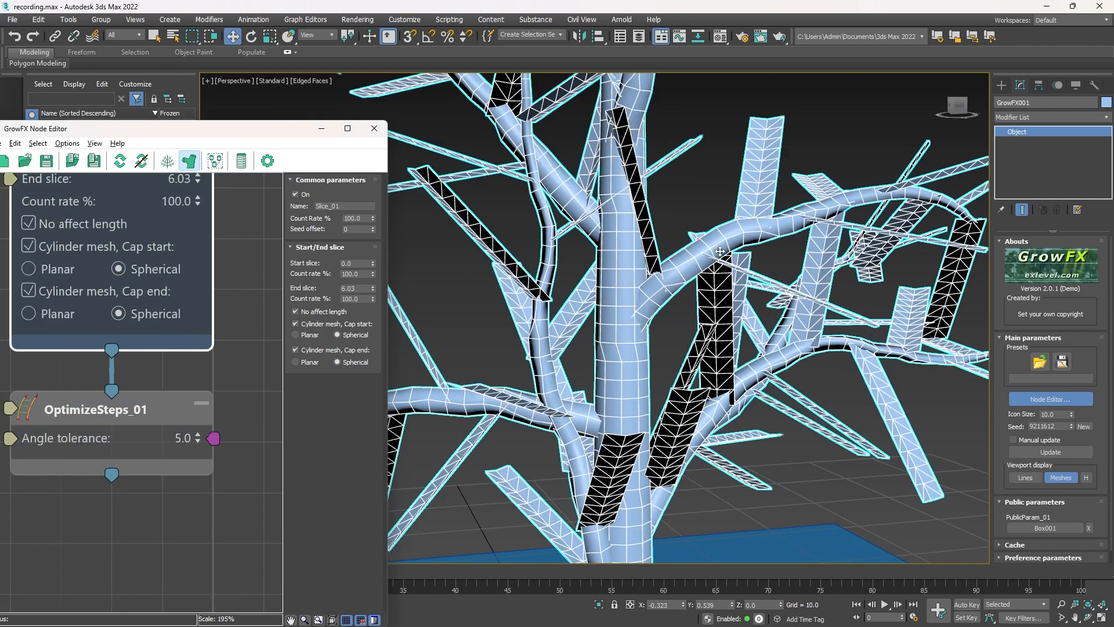
scroll(719, 250, down, 3)
alt+middle_drag(708, 261, 557, 290)
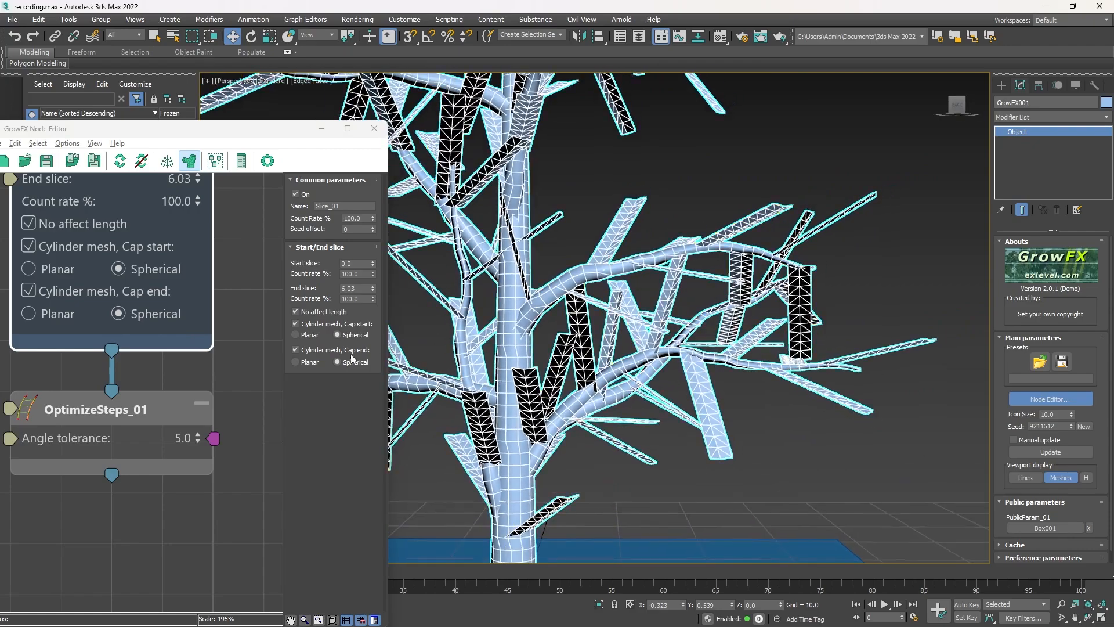
- Test the OptimizeSteps_01 angle tolerance at 1 and at 0
click(28, 408)
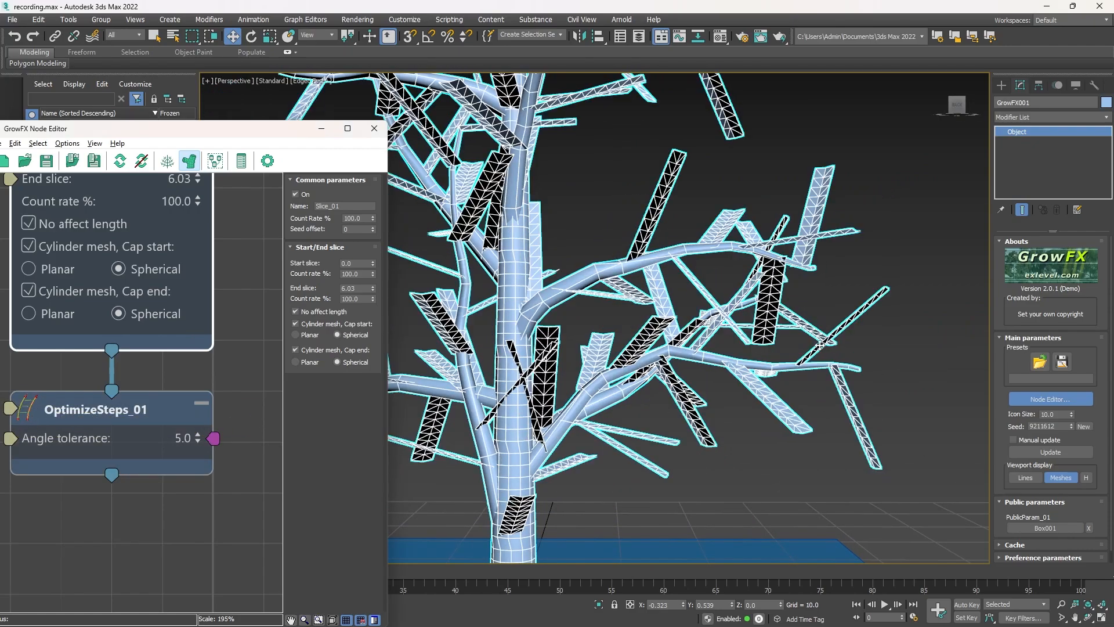
double_click(189, 438)
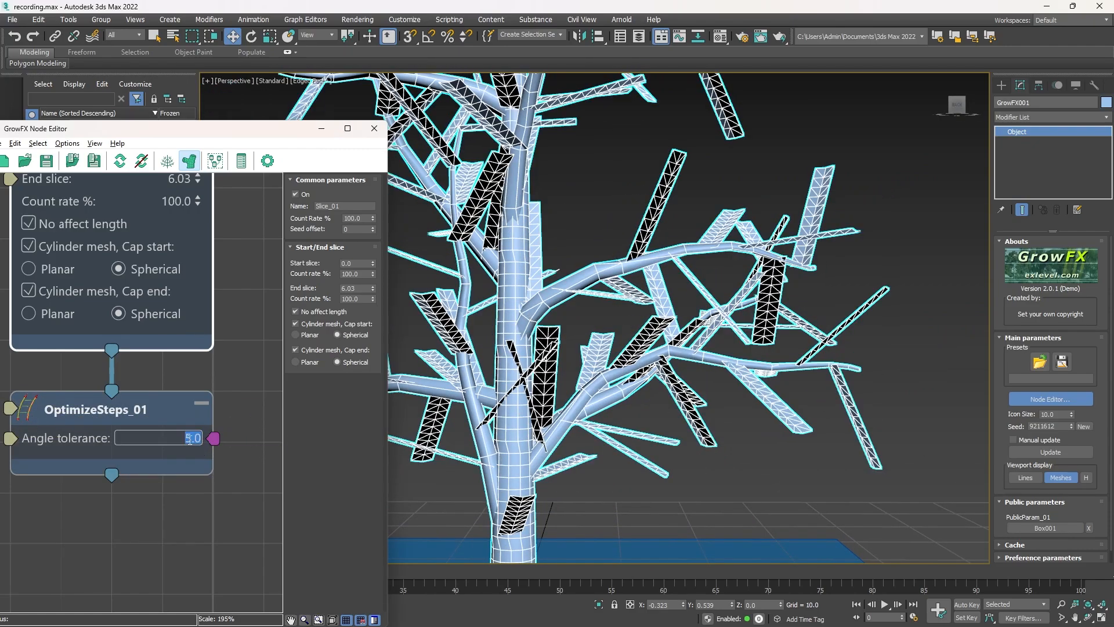
text(1)
key(Return)
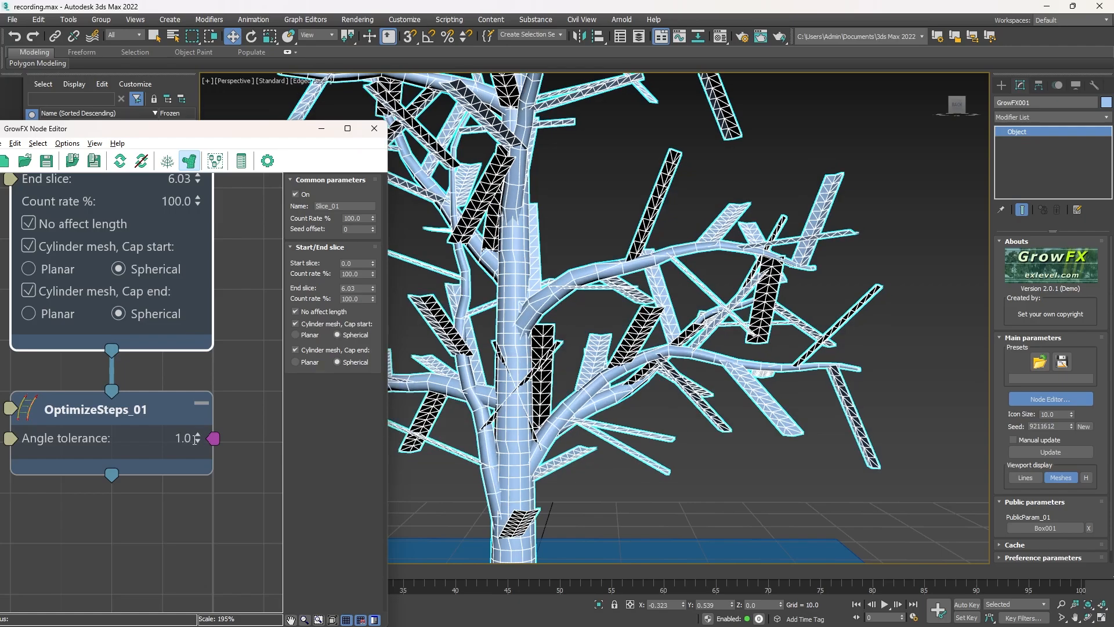
double_click(185, 439)
text(0)
key(Return)
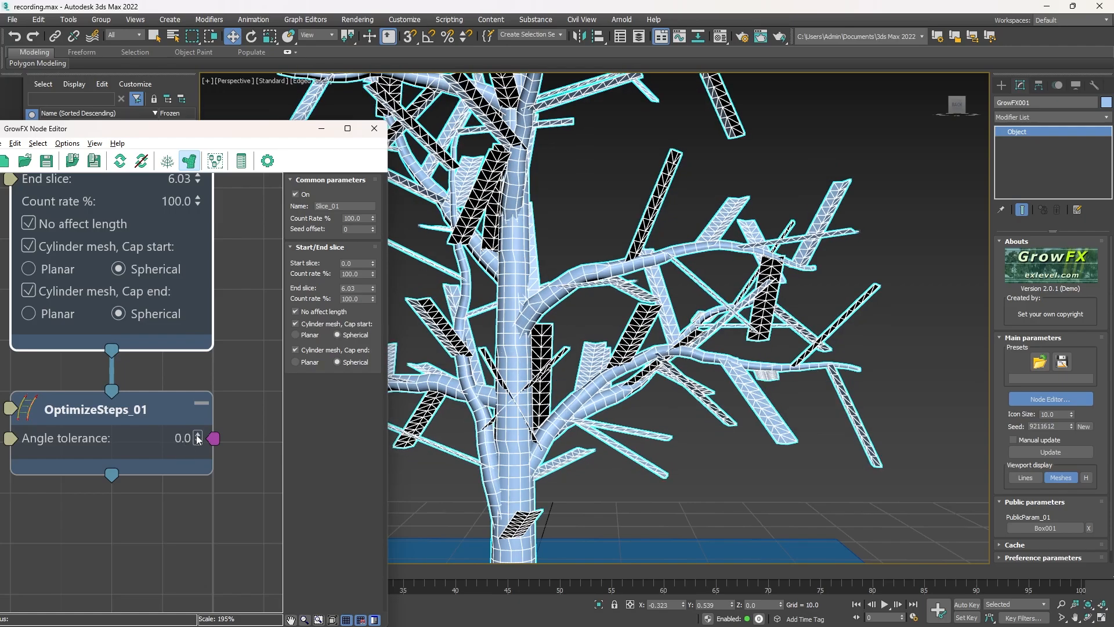
- Raise the OptimizeSteps_01 angle tolerance to 1.61 as a test and return it to 0
drag(198, 440, 199, 342)
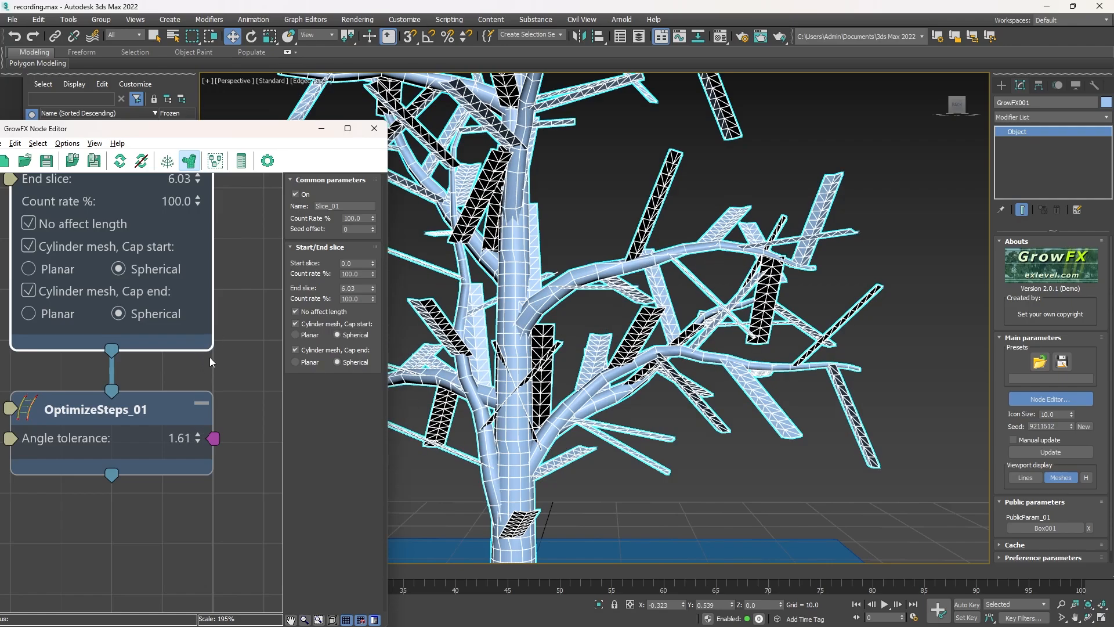
double_click(180, 438)
text(0)
key(Return)
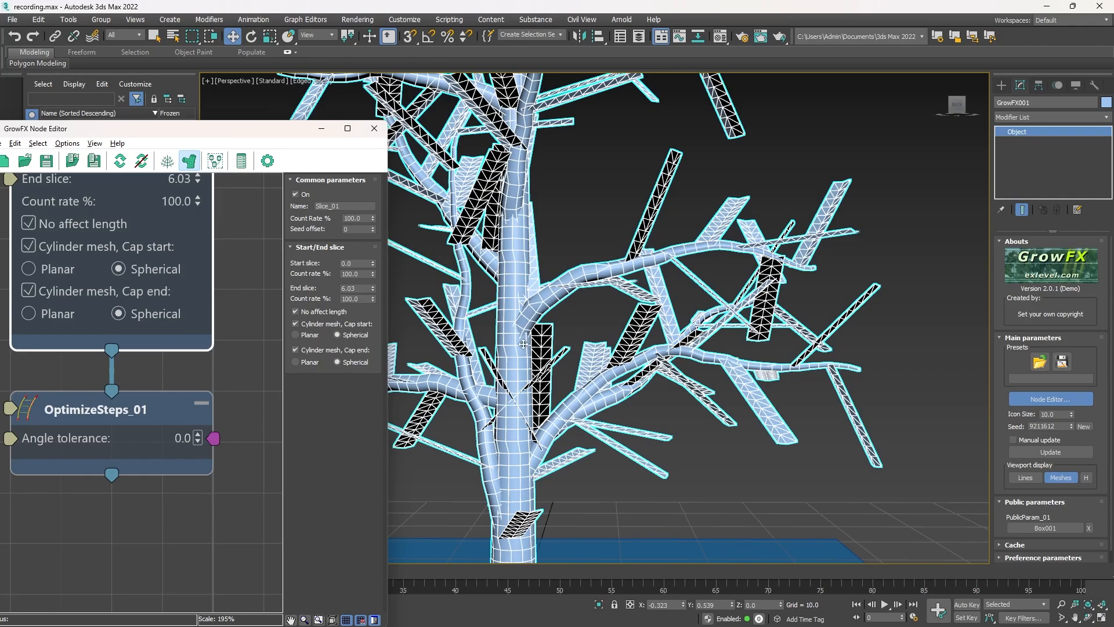
- Set the OptimizeSteps_01 angle tolerance to 0.67
drag(199, 438, 229, 452)
drag(232, 526, 241, 488)
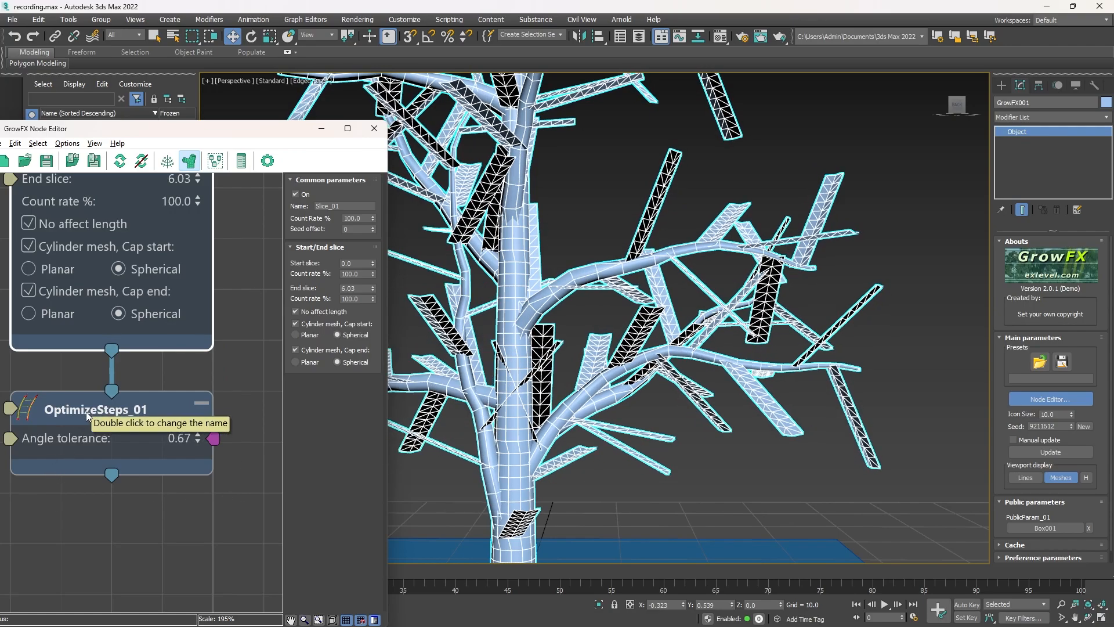
scroll(105, 433, down, 5)
middle_drag(112, 469, 122, 466)
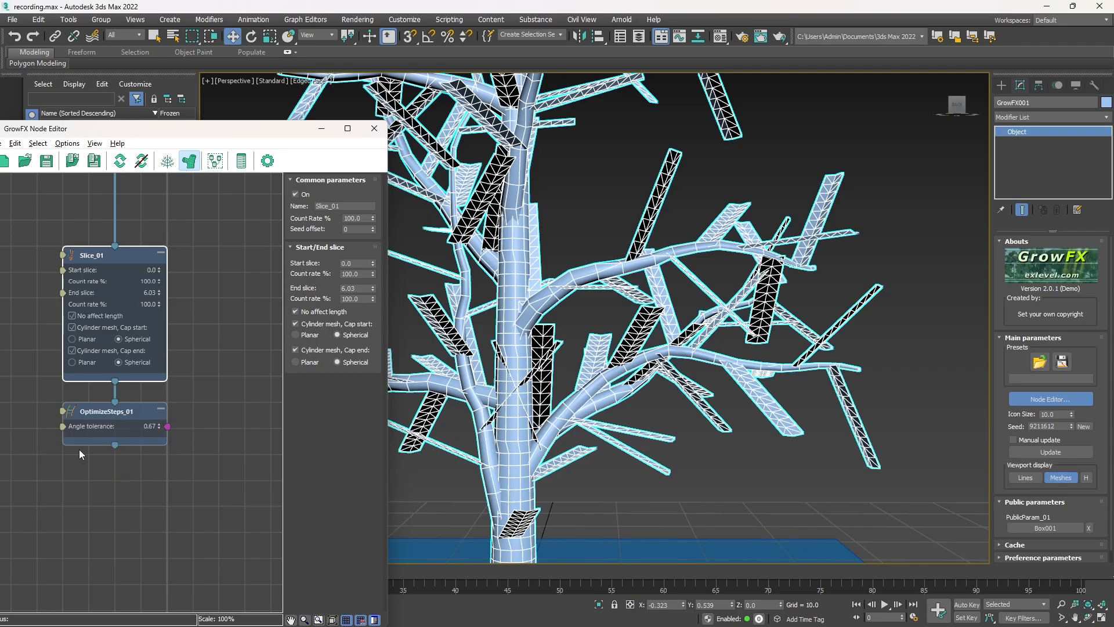
- Attach an Eraser node below OptimizeSteps_01 on the branch path
scroll(80, 455, up, 6)
drag(188, 417, 165, 488)
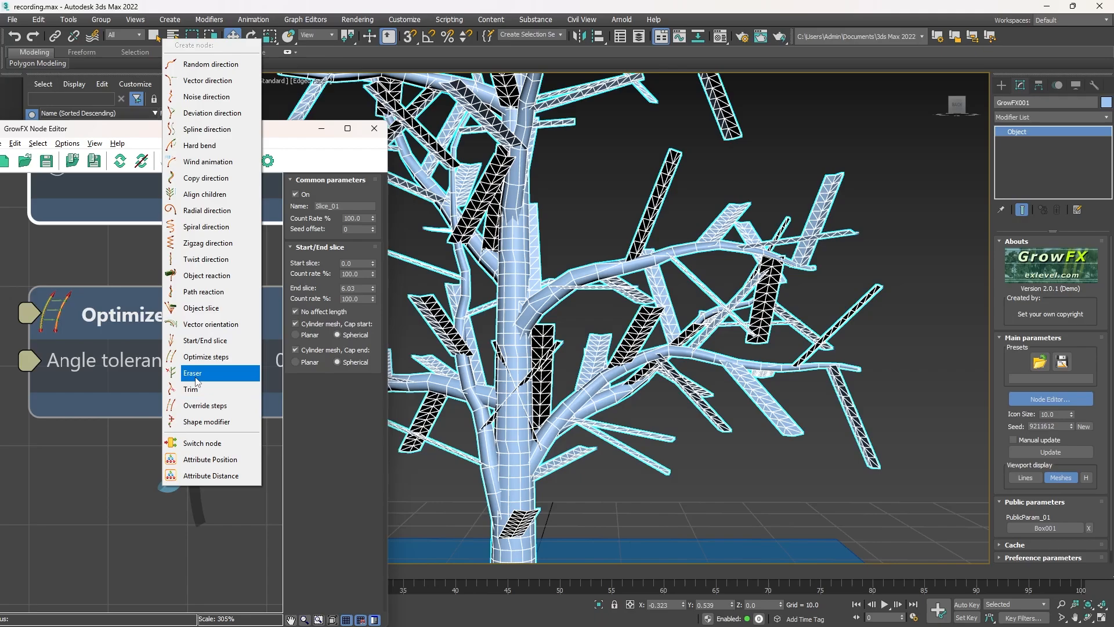
click(196, 374)
scroll(136, 485, down, 6)
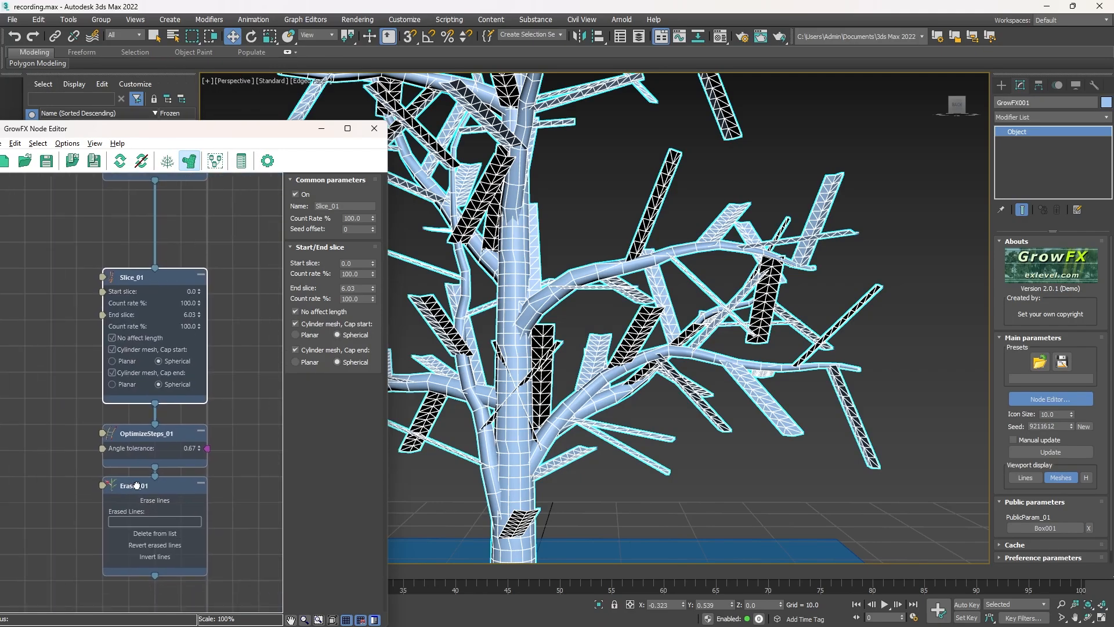
- Erase the large branch beside the trunk with Eraser_01, and restore it by deleting its entry from the erased lines list
scroll(136, 485, up, 1)
click(86, 348)
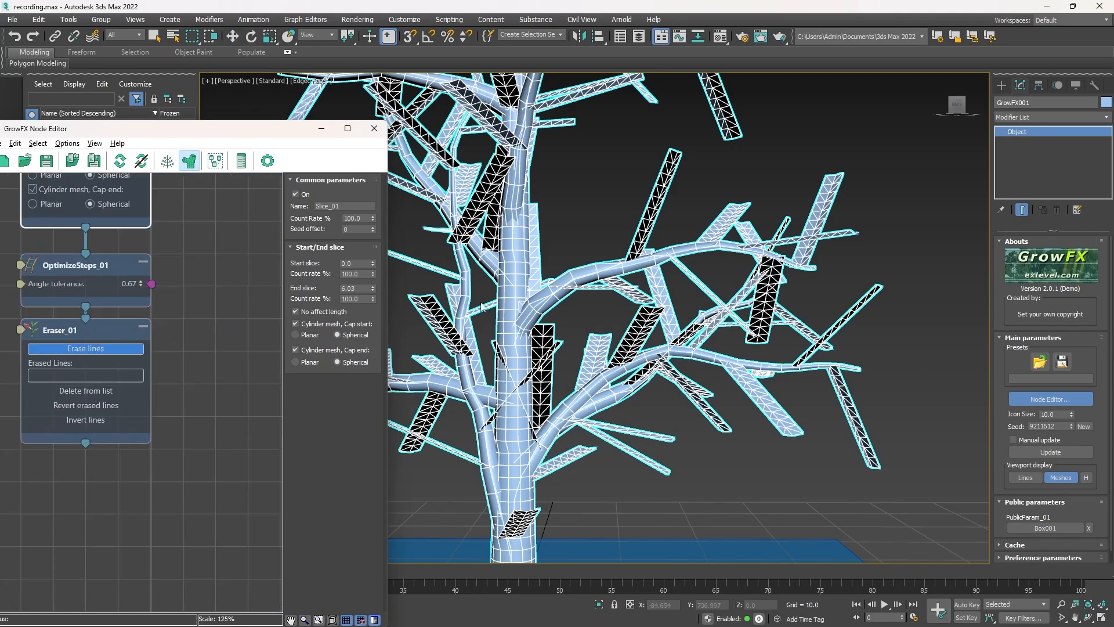
click(592, 274)
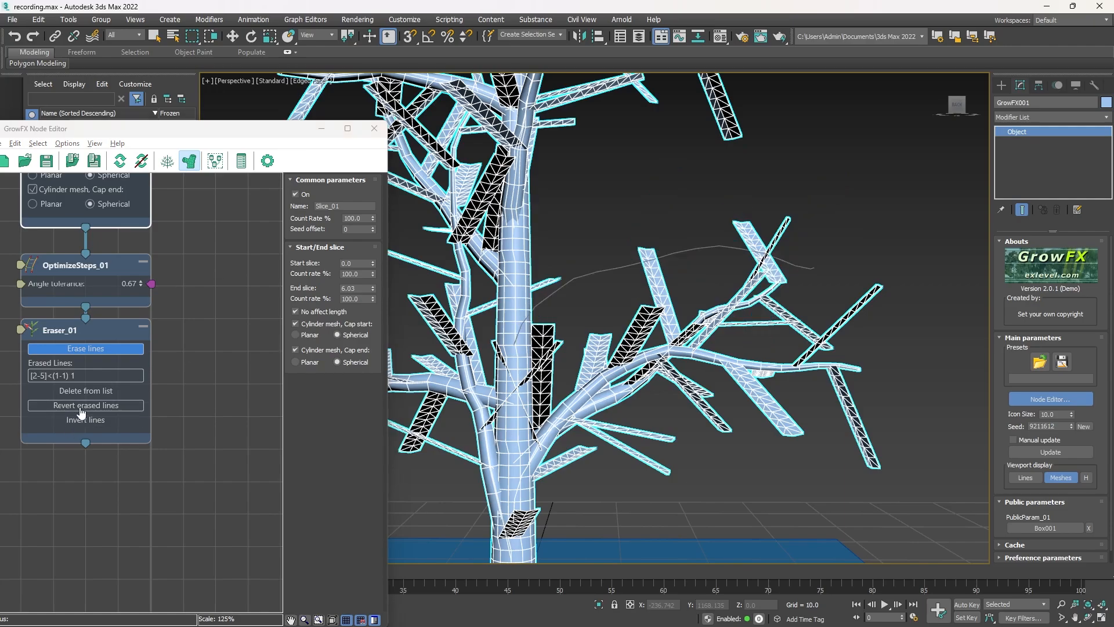
click(78, 374)
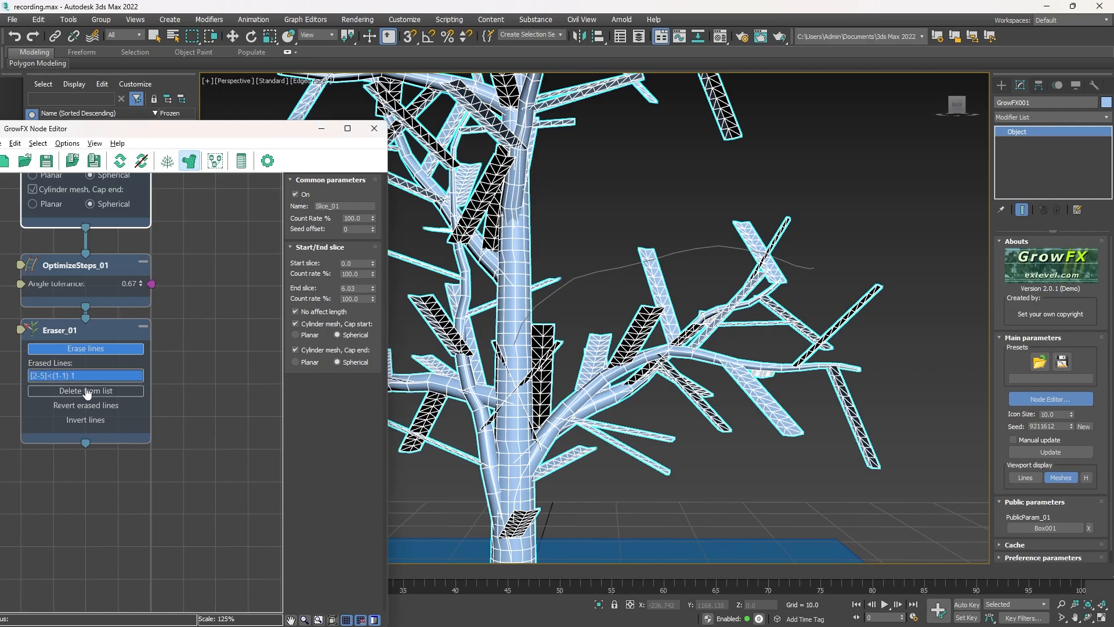
click(86, 388)
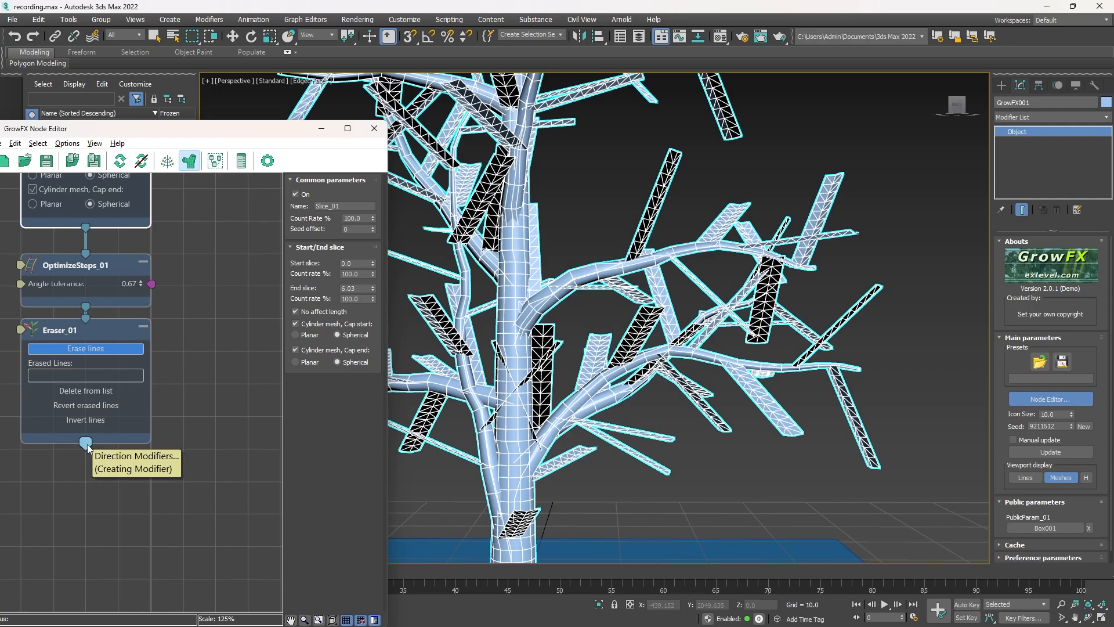
- Attach a Trim node below Eraser_01 on the branch path
drag(85, 443, 87, 446)
drag(96, 490, 96, 491)
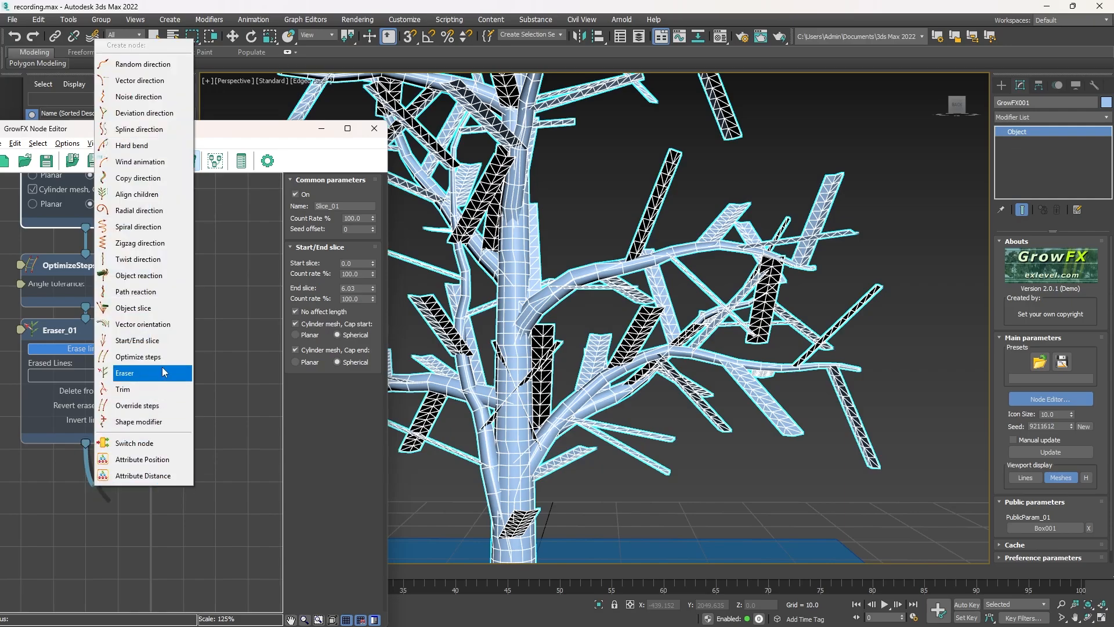
click(168, 387)
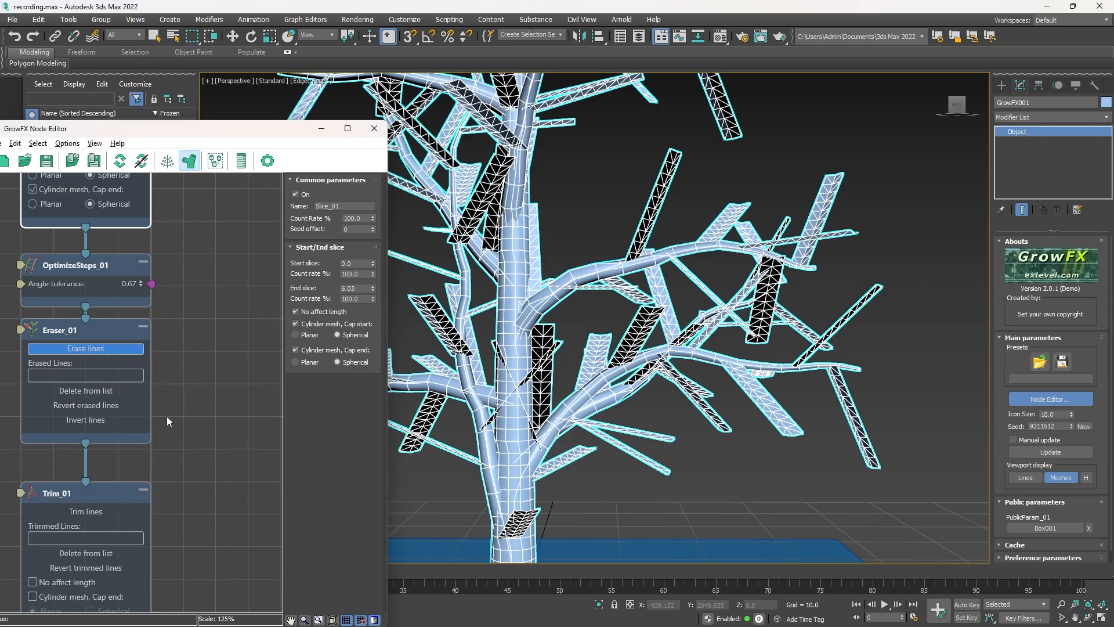
- Cut the large branch beside the trunk short near its base using Trim lines on Trim_01
middle_drag(206, 419, 221, 371)
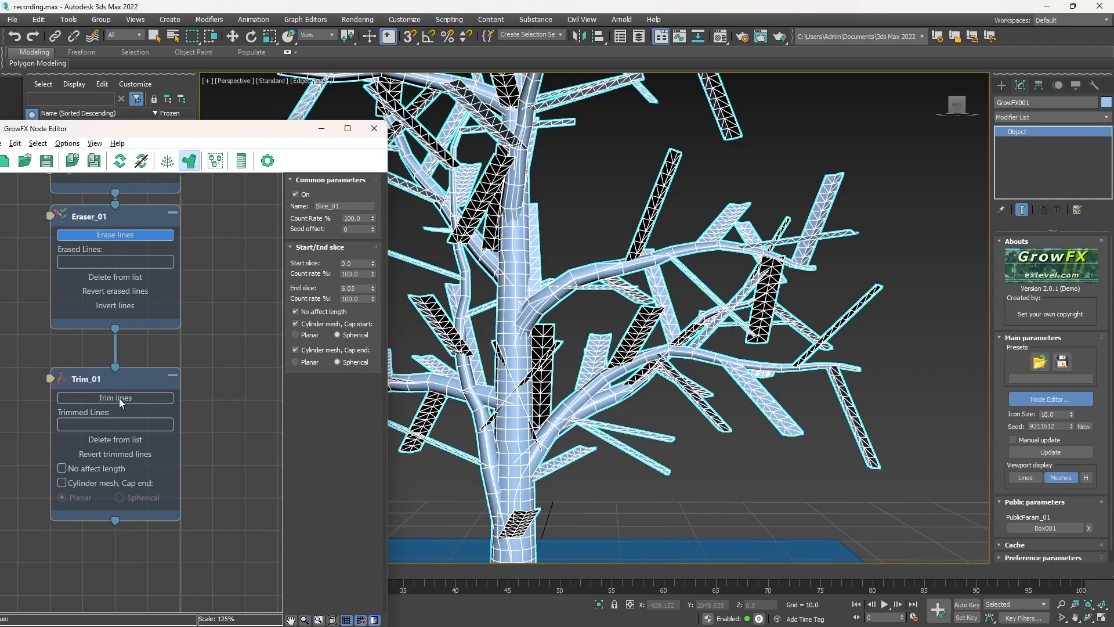
click(120, 399)
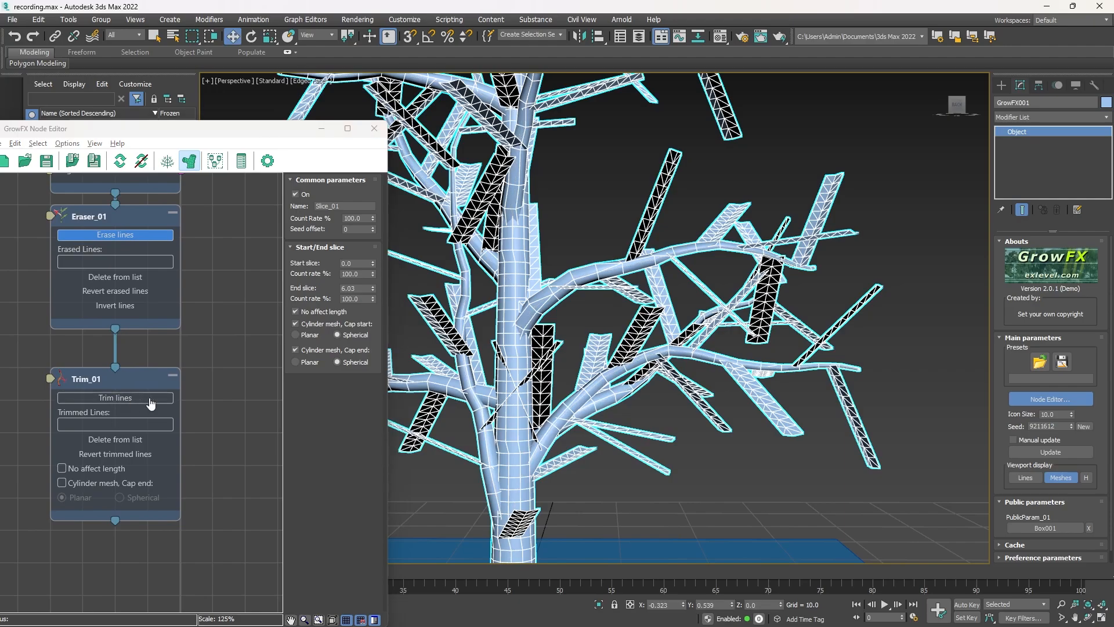
click(115, 401)
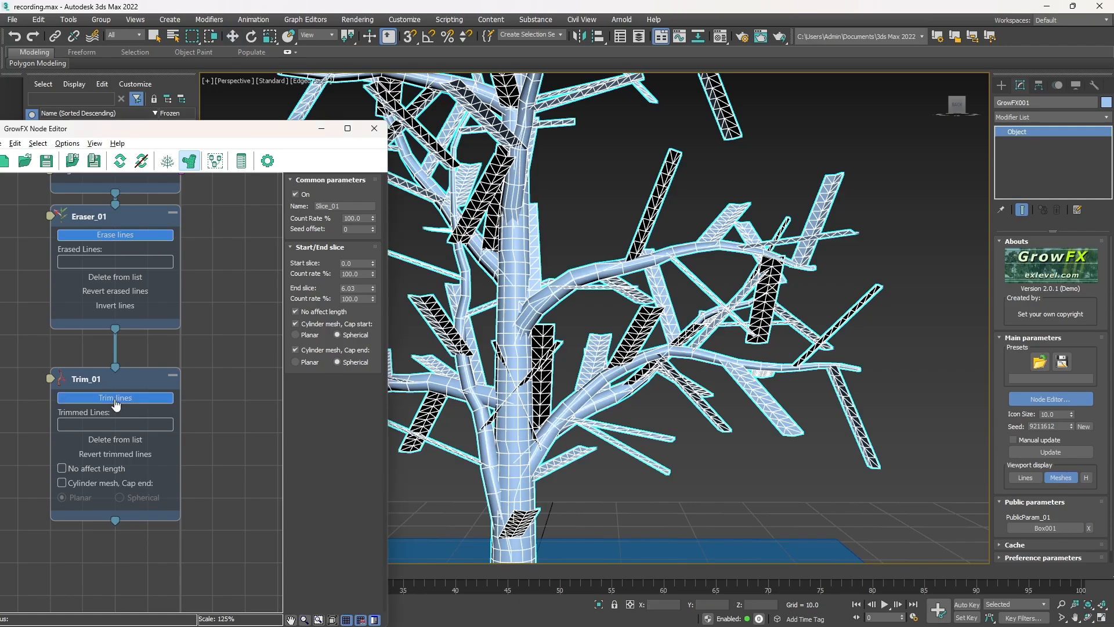
click(585, 275)
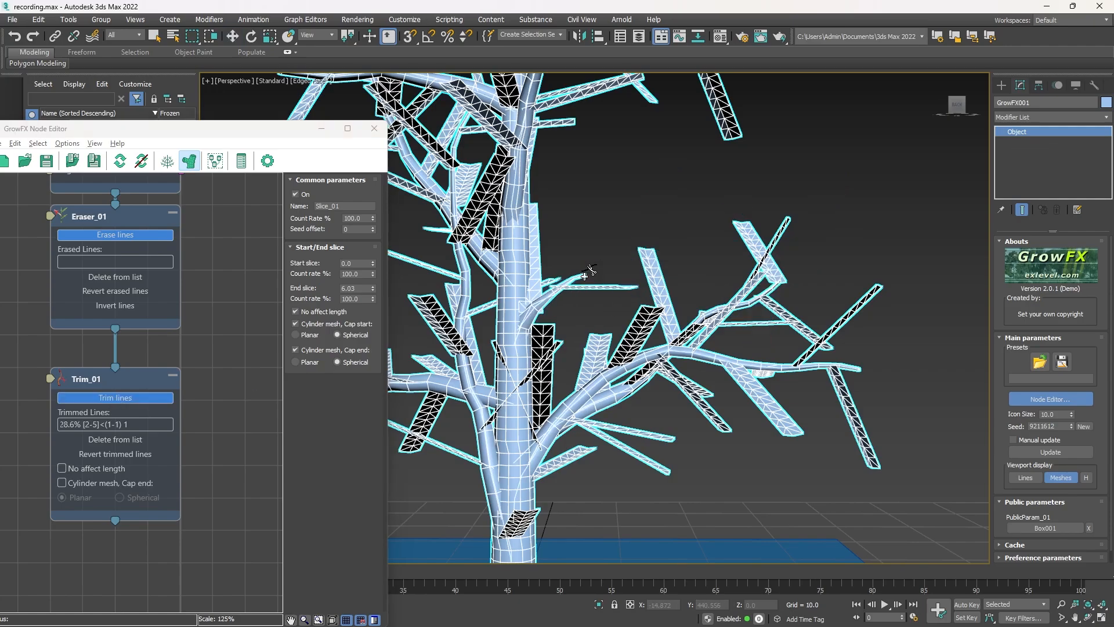
- Enable No affect length on Trim_01 and give the trimmed branch's cylinder mesh a Spherical end cap
click(62, 468)
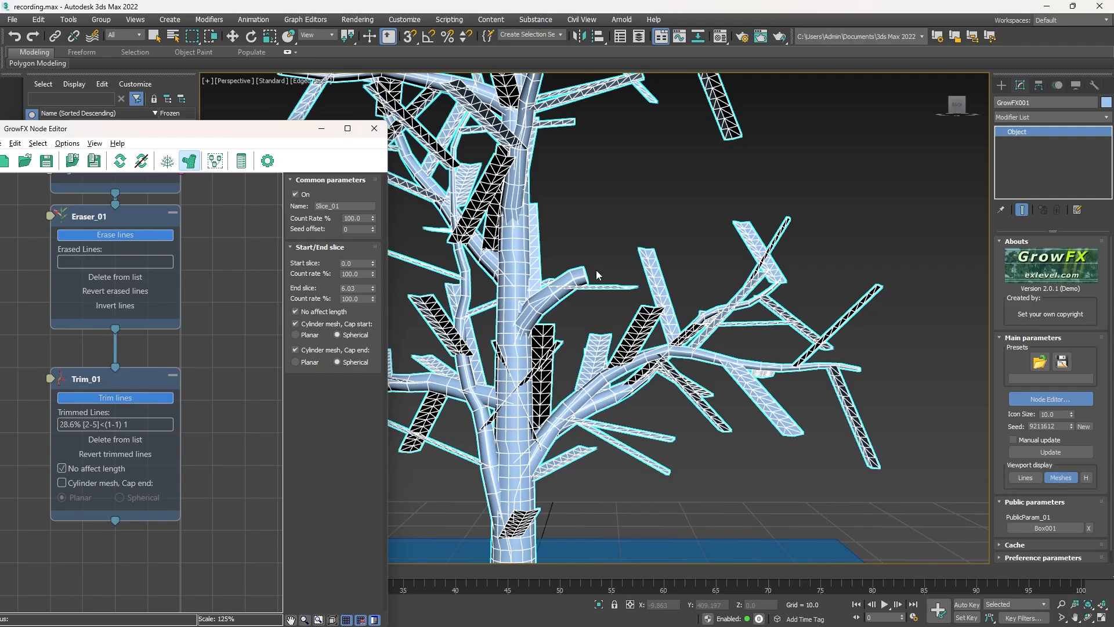
scroll(597, 269, up, 3)
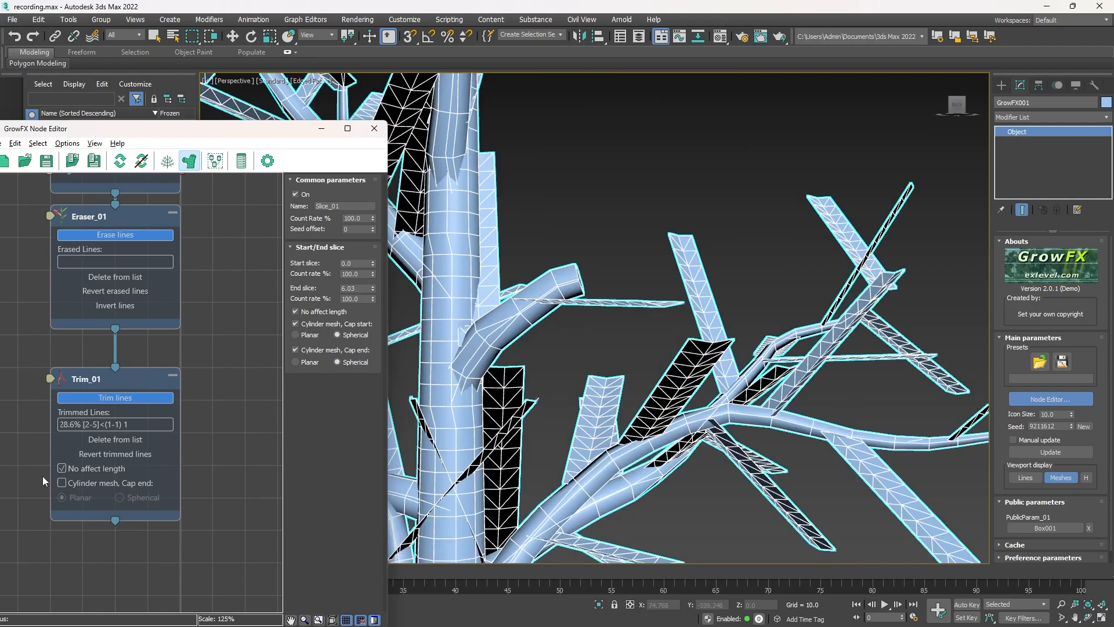
click(62, 468)
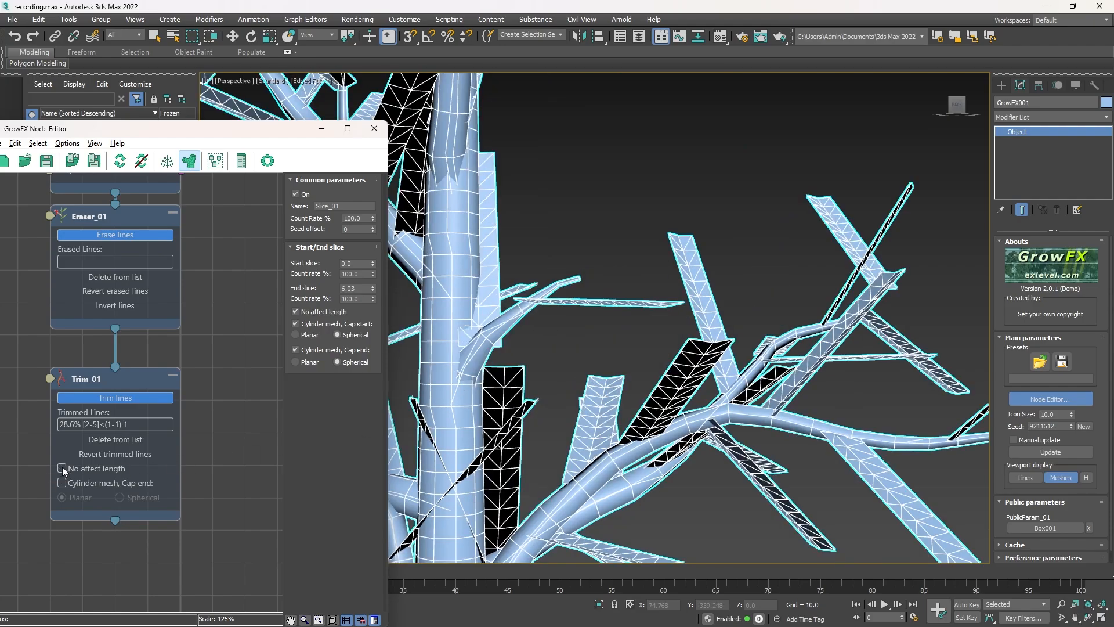
click(62, 469)
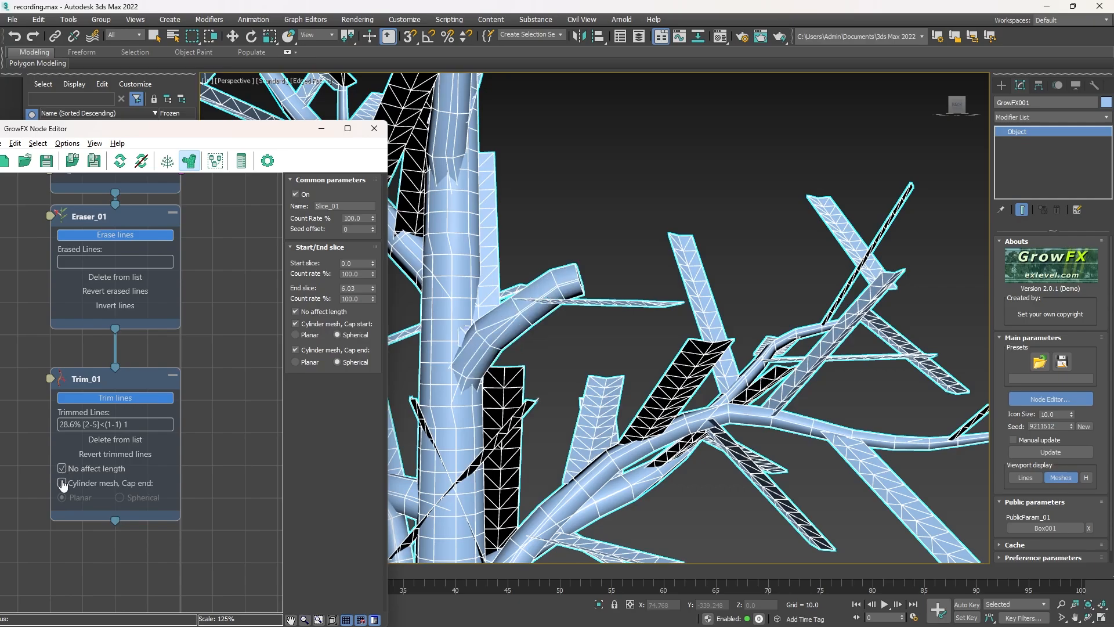
click(62, 483)
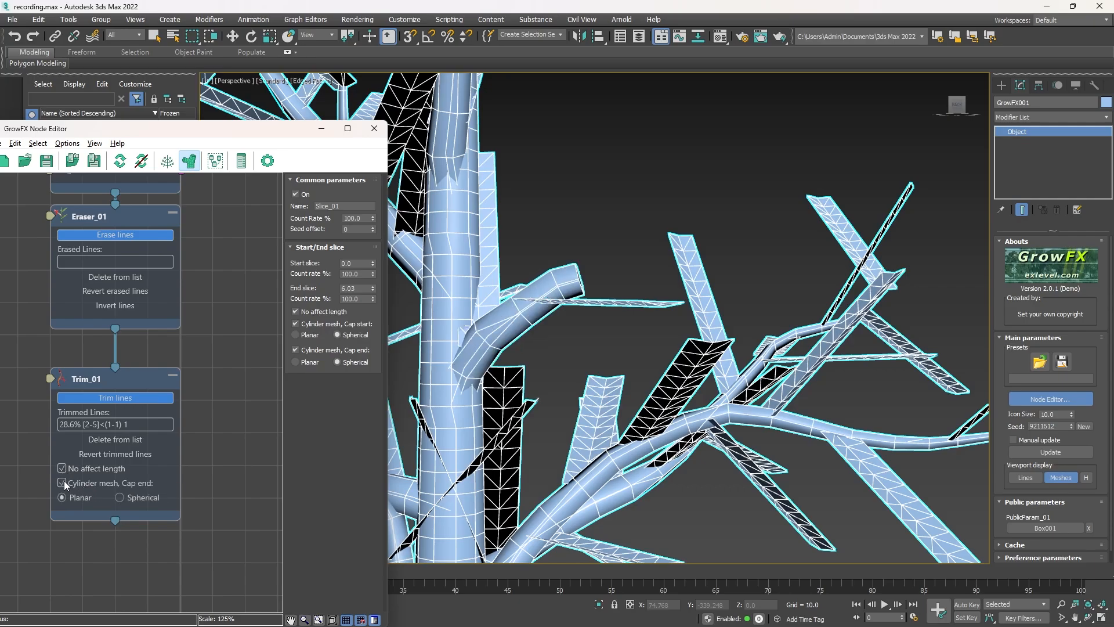
click(120, 497)
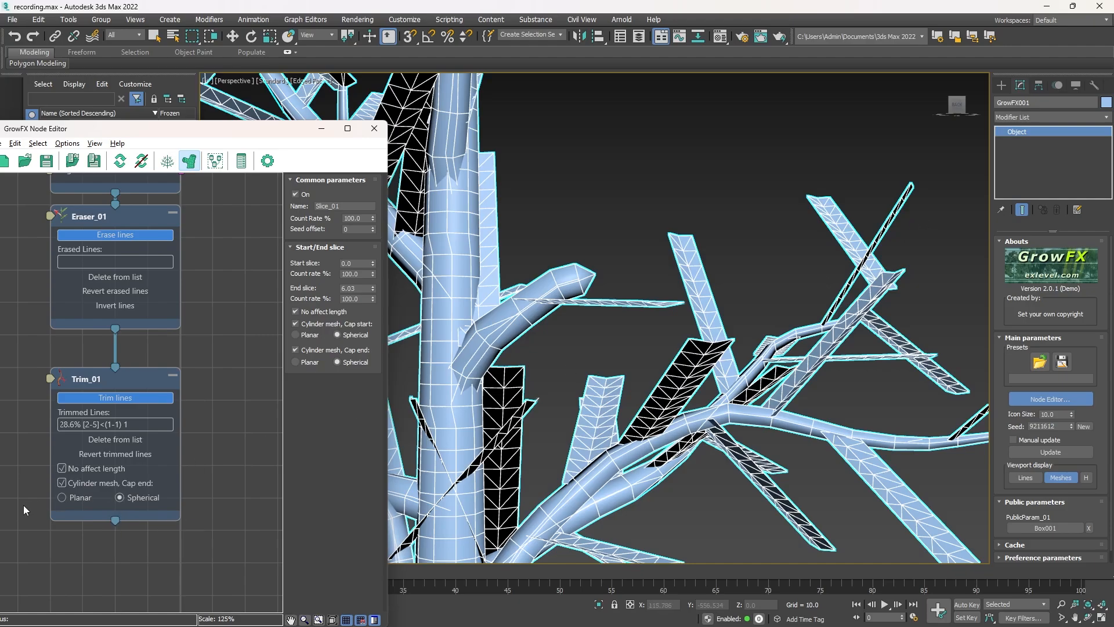
- Attach an Override steps node below Trim_01 and enable Uniform Steps on it
drag(115, 522, 131, 547)
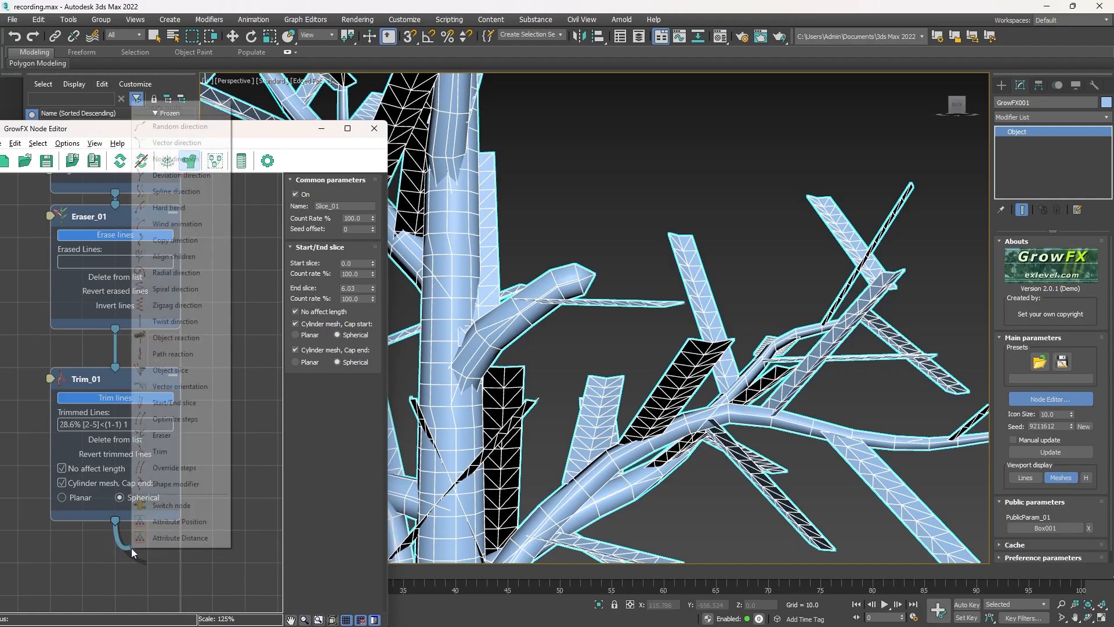
click(203, 468)
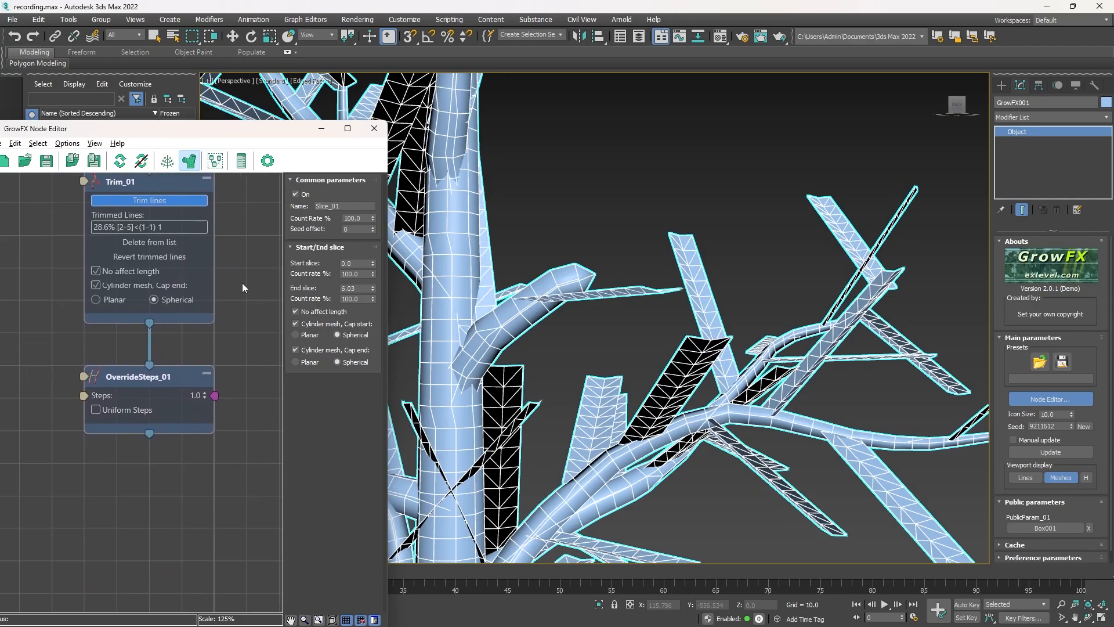
scroll(104, 383, up, 5)
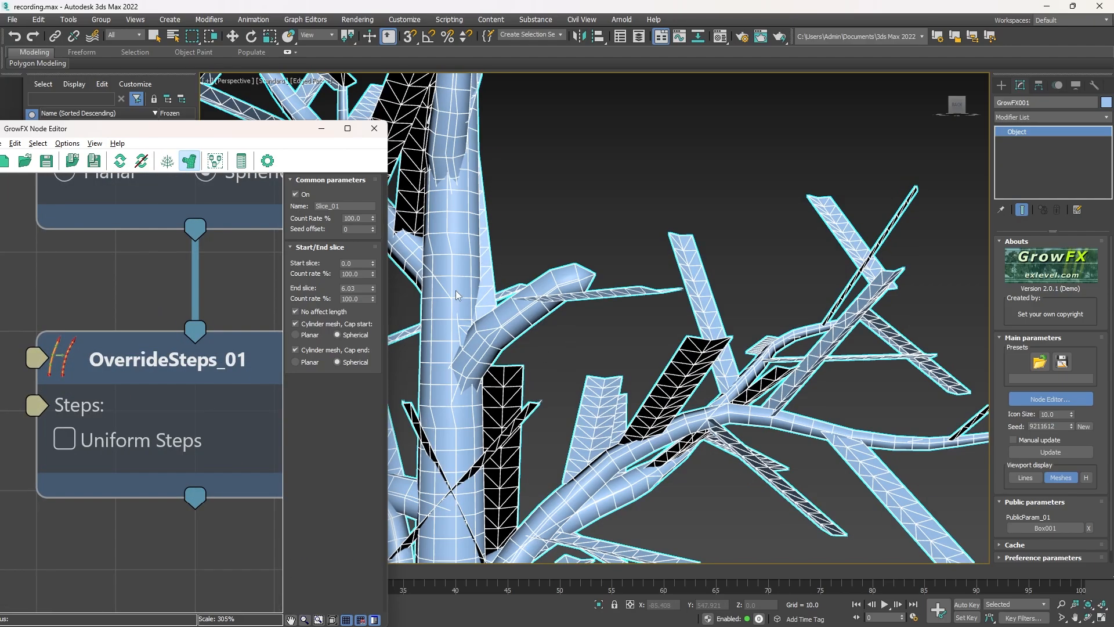
scroll(456, 295, down, 4)
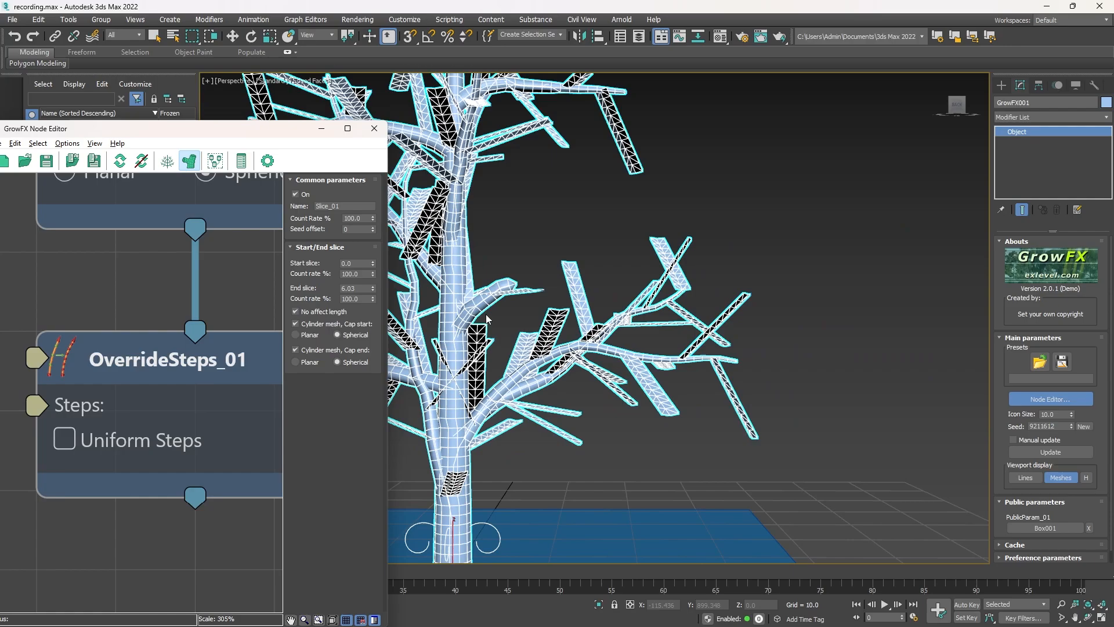
click(81, 440)
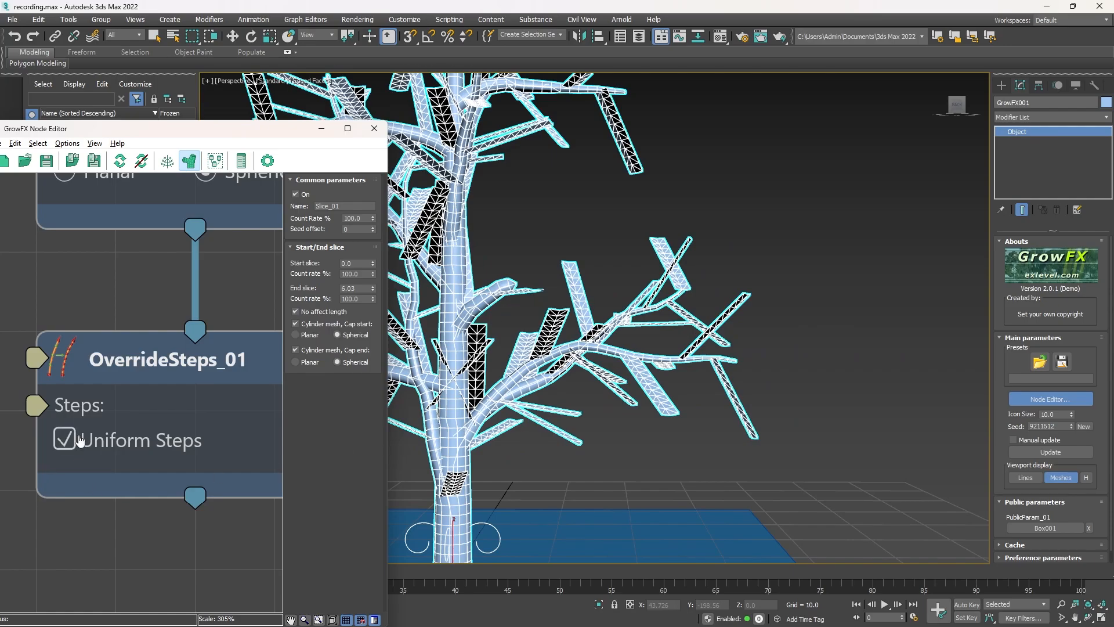
click(82, 440)
click(82, 441)
- Raise the OverrideSteps_01 steps value to 3.02 and inspect the branch segments
scroll(58, 361, up, 5)
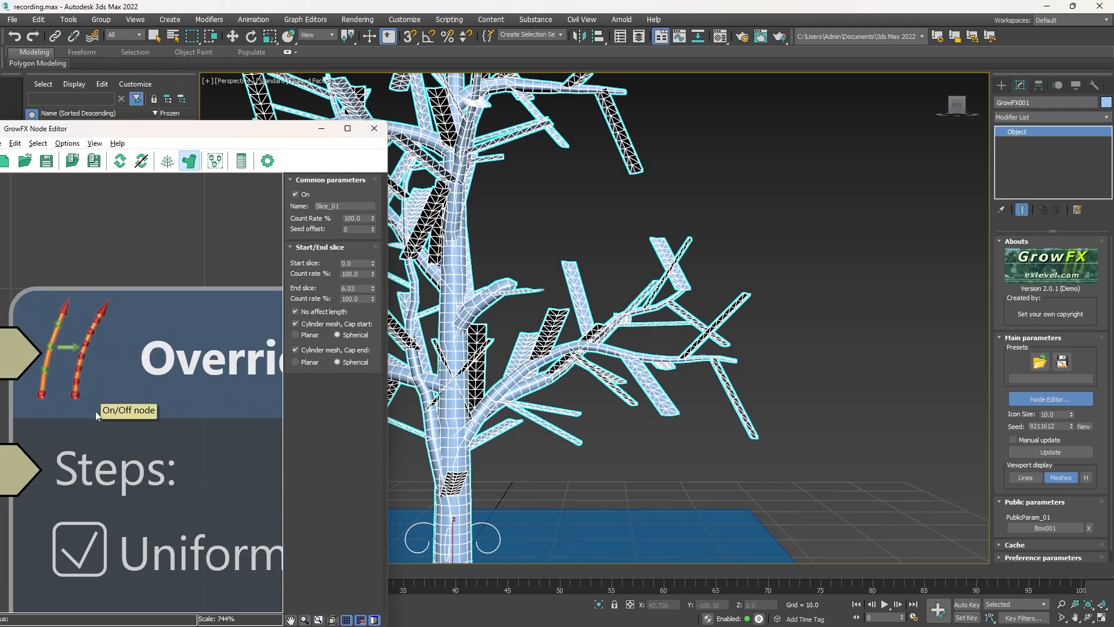
scroll(75, 464, down, 5)
scroll(75, 465, up, 4)
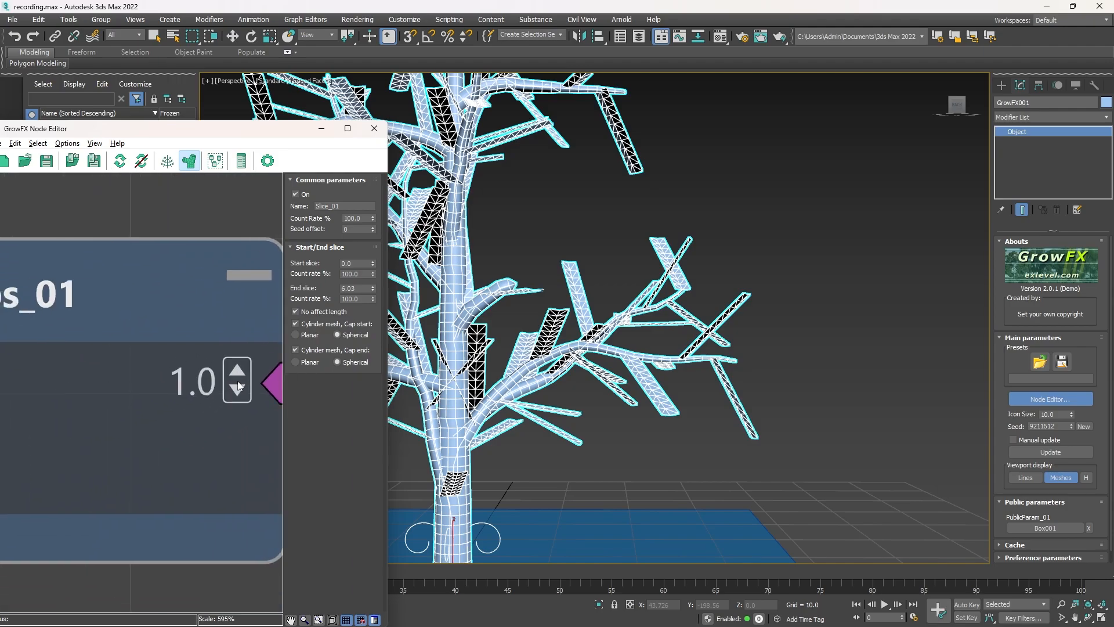
drag(242, 375, 250, 256)
scroll(701, 314, up, 6)
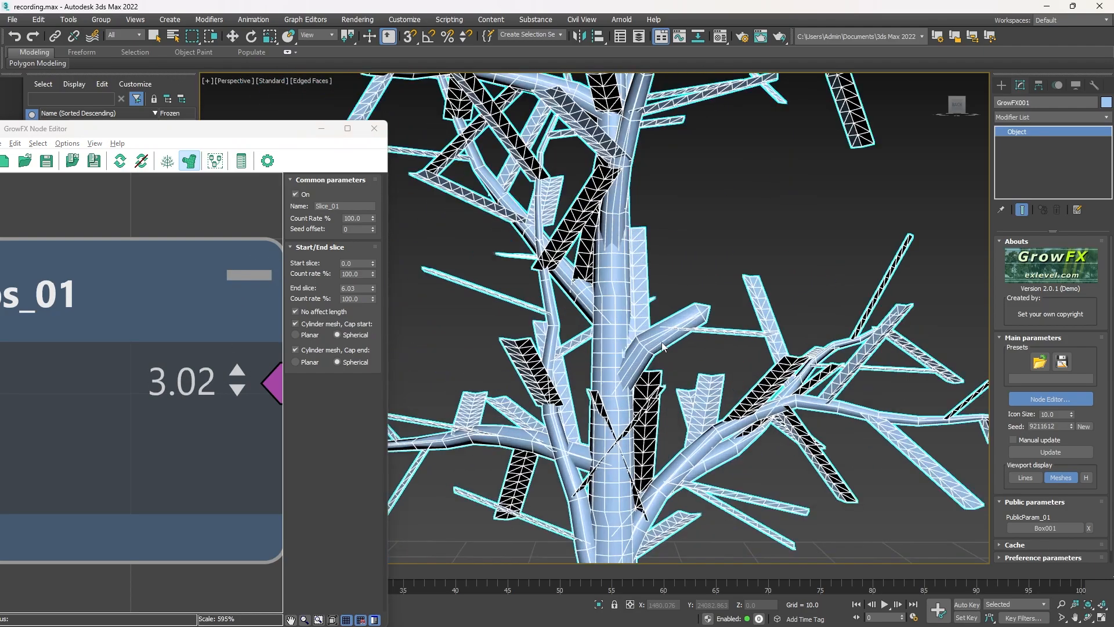
- Lower the OverrideSteps_01 steps value to 0.001 as a test and dismiss the path segments alert
scroll(147, 403, down, 5)
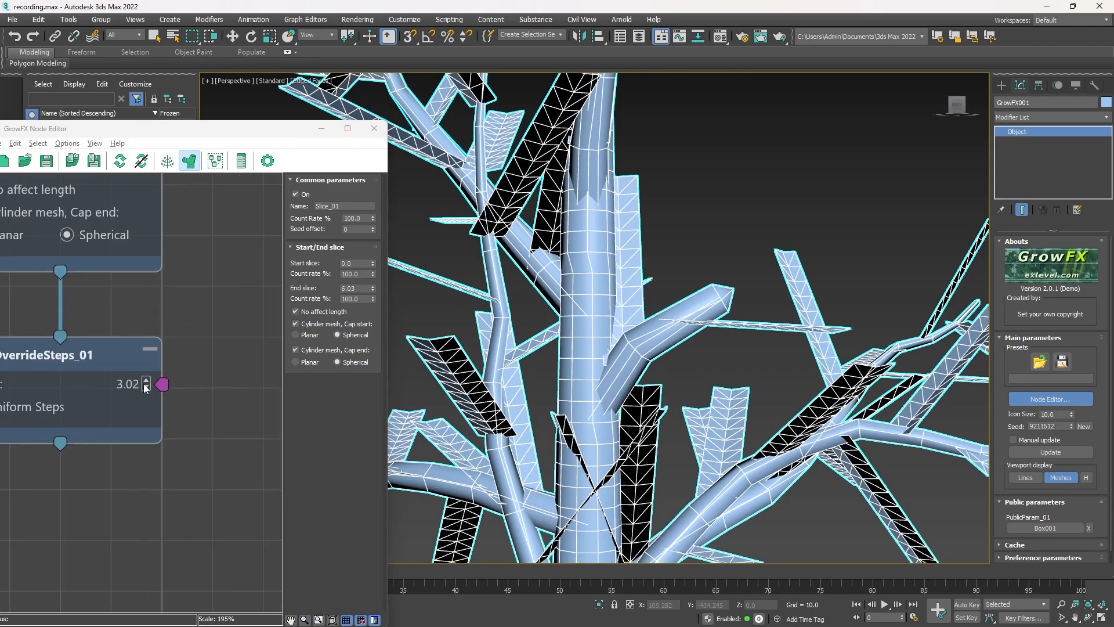
drag(148, 385, 156, 461)
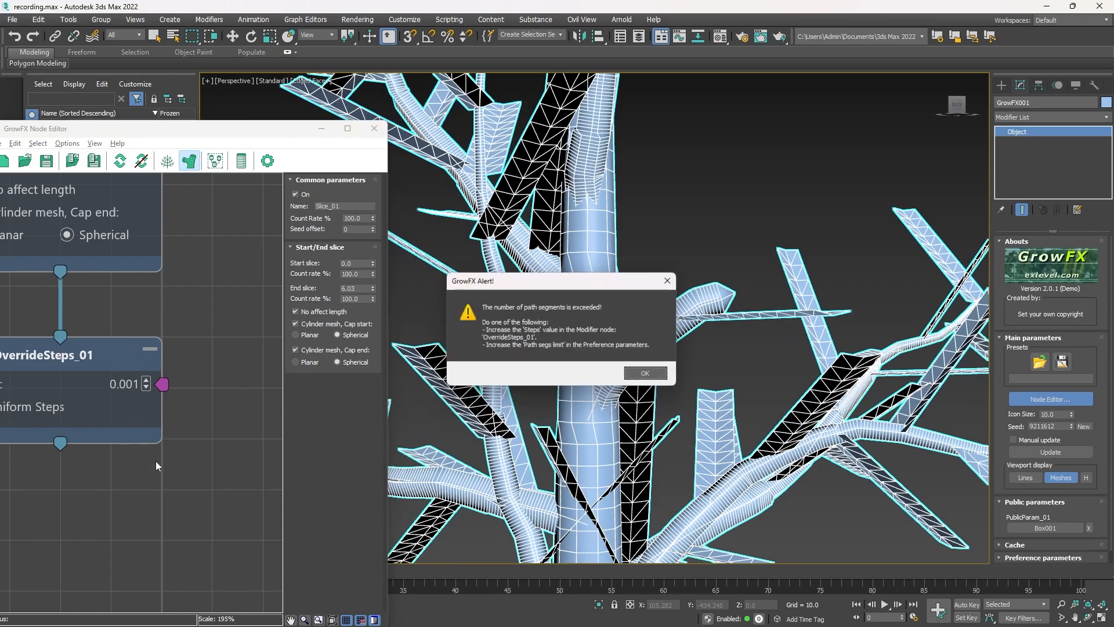
click(645, 374)
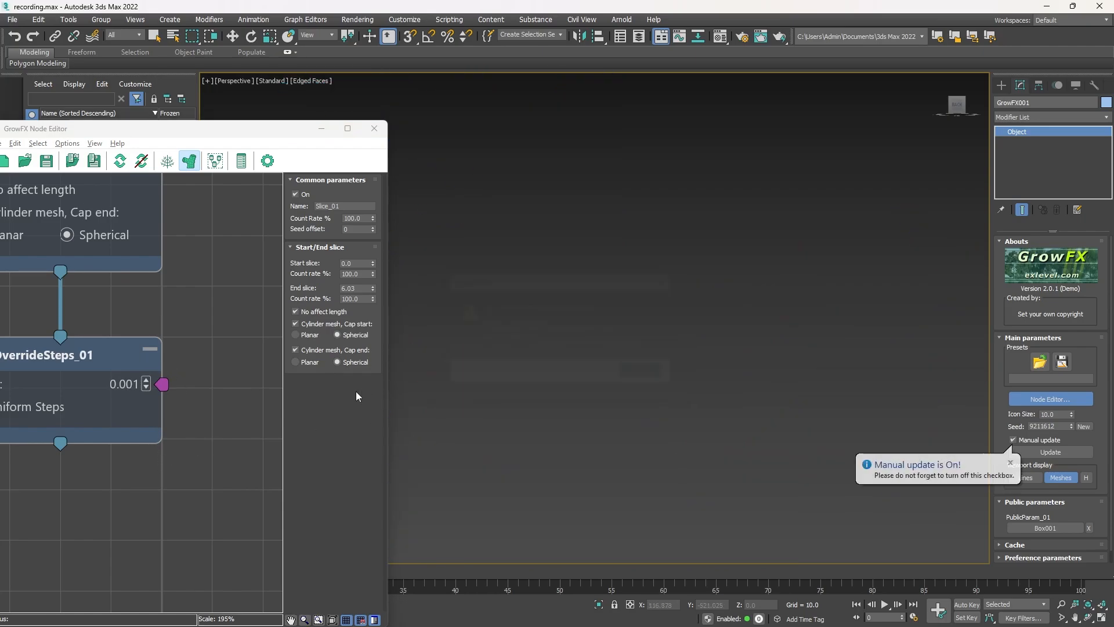
- Set the OverrideSteps_01 steps value to 1 and turn Manual update off so the tree rebuilds
drag(125, 384, 110, 377)
double_click(124, 386)
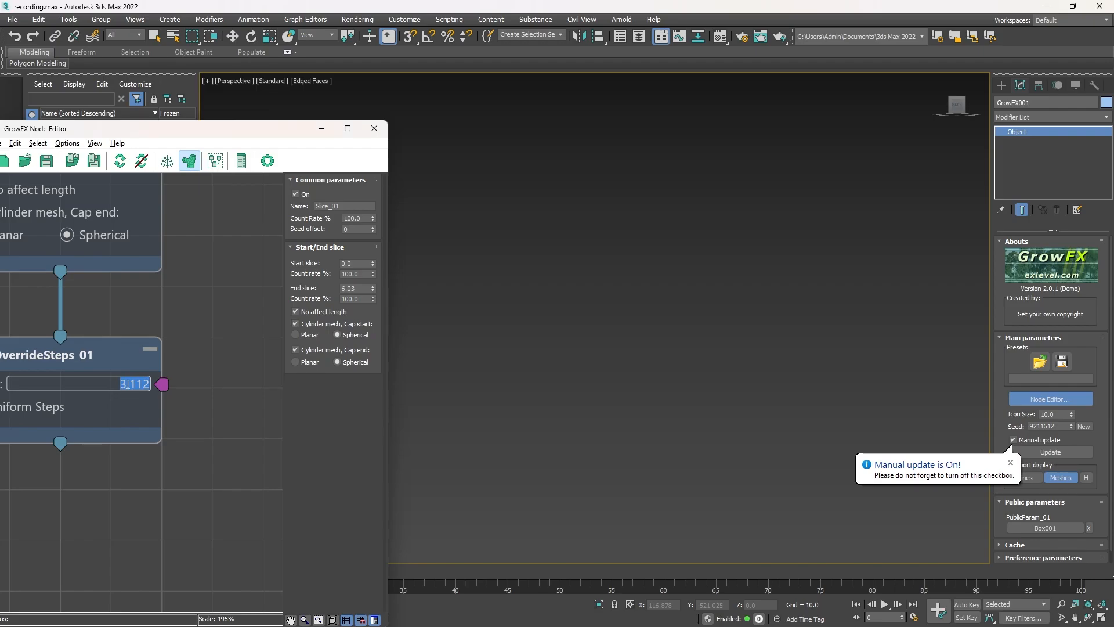
text(1)
key(Return)
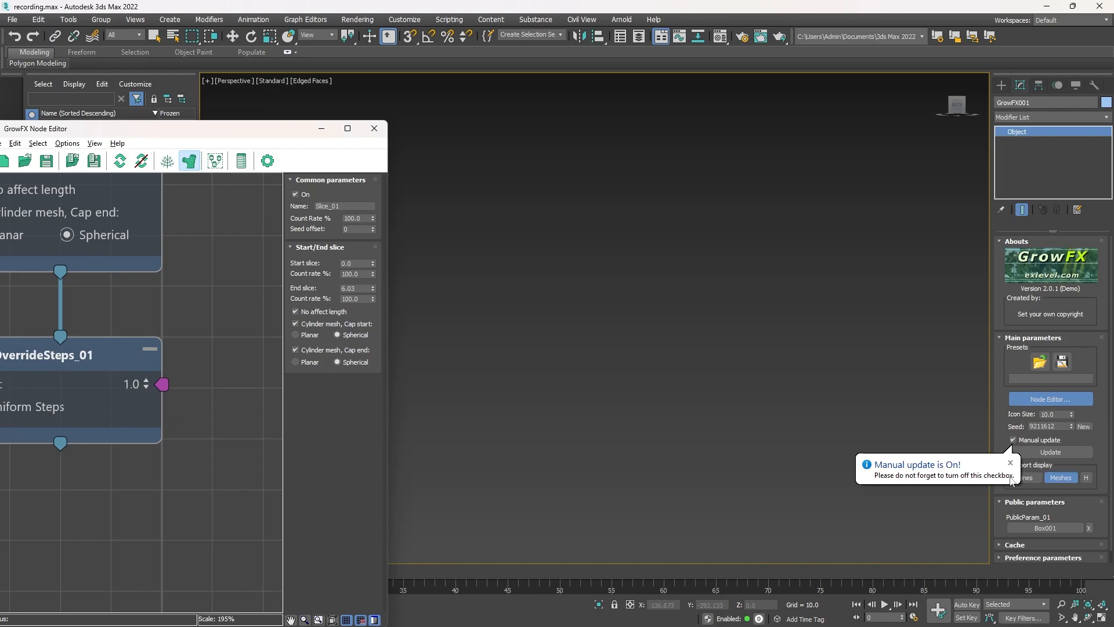
click(1013, 441)
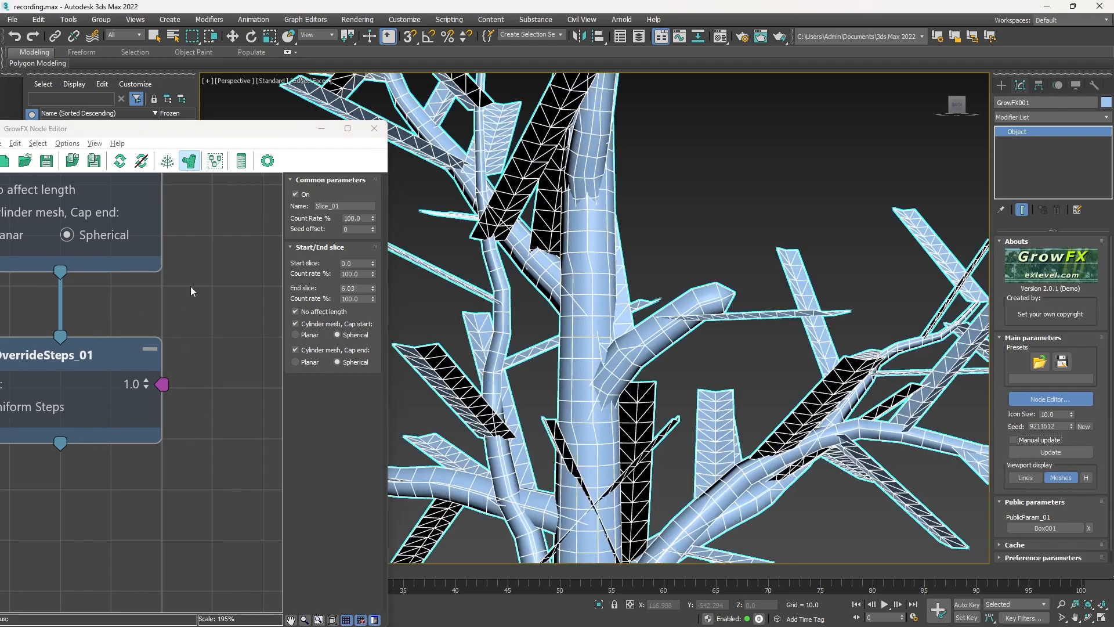
scroll(133, 284, down, 5)
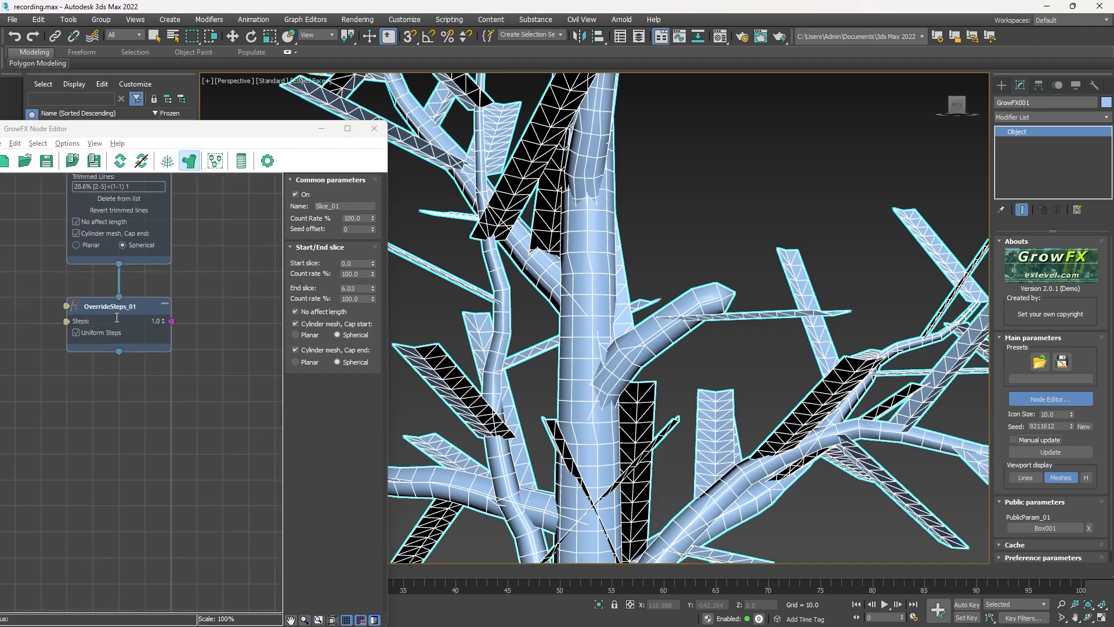
right_click(119, 372)
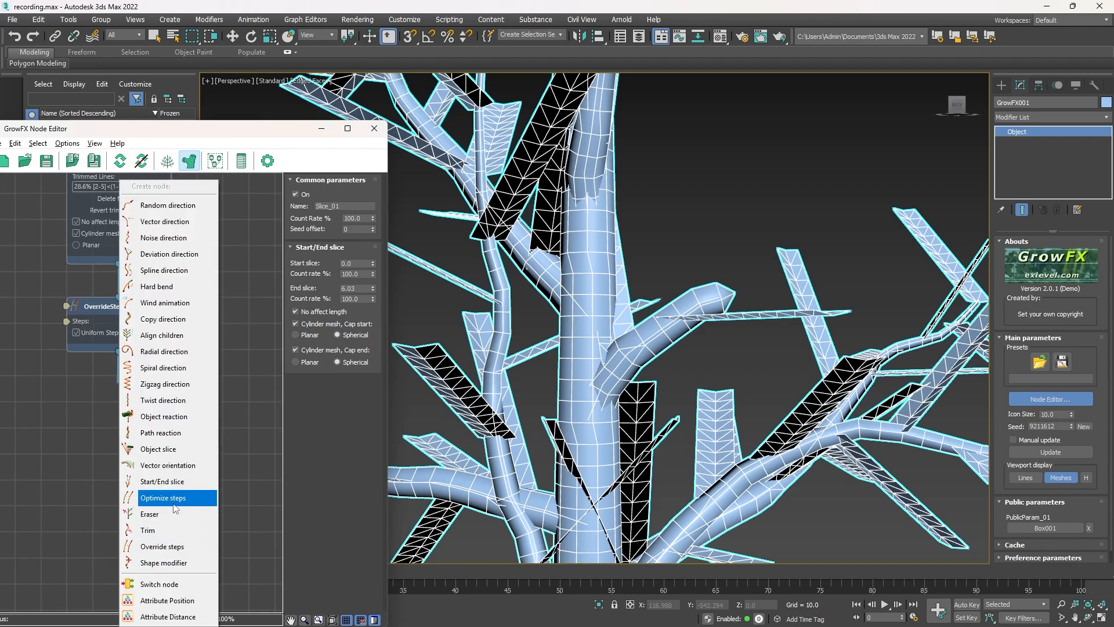
click(64, 394)
- Switch Uniform Steps off and back on for OverrideSteps_01 to compare the segment spacing
scroll(112, 355, up, 5)
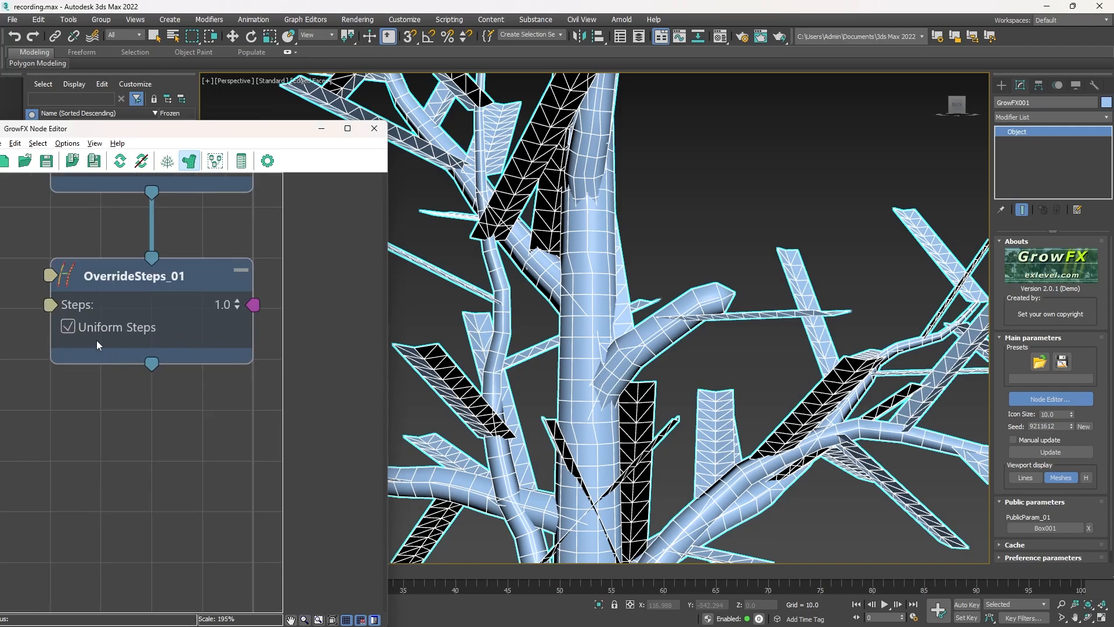
click(68, 327)
click(68, 326)
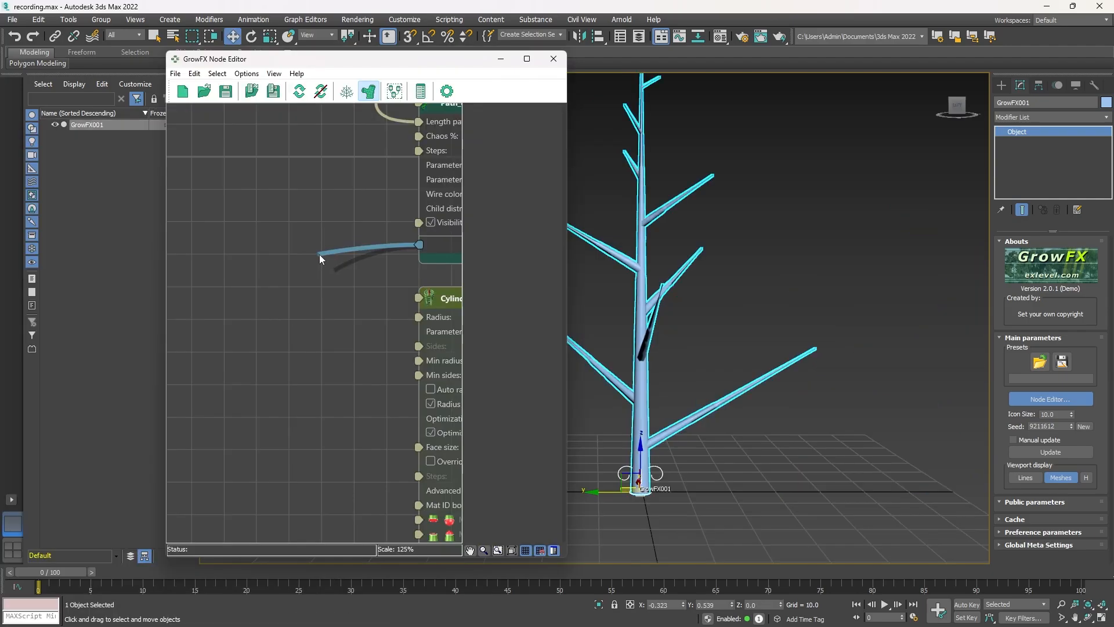
- Attach a Shape modifier node to the simple tree's path node and activate Shape_01's point-moving mode
drag(319, 254, 325, 253)
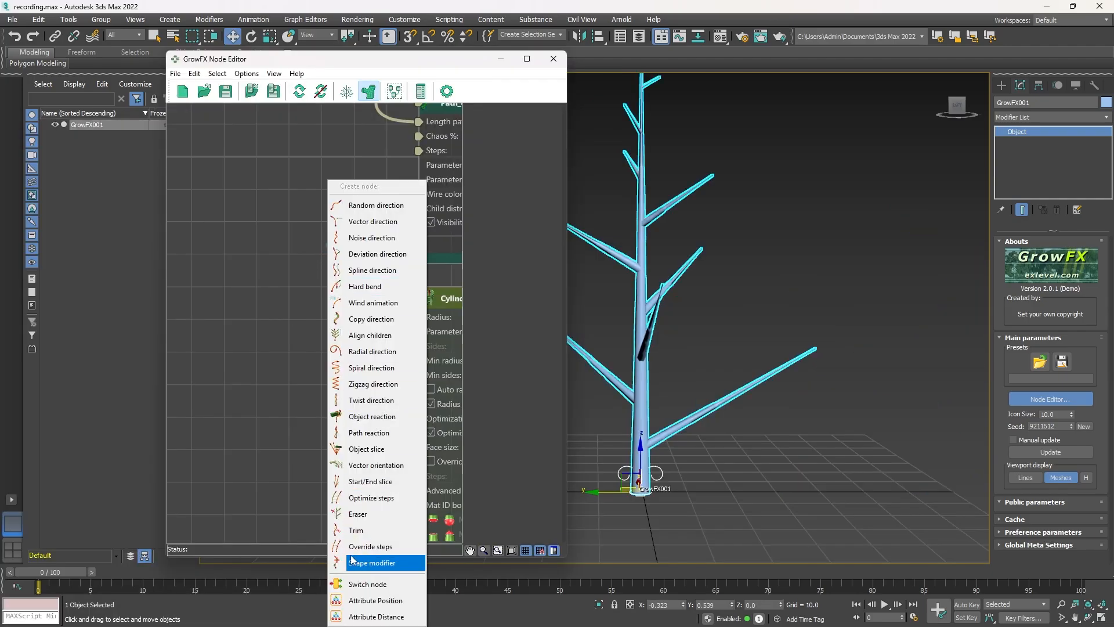
click(369, 566)
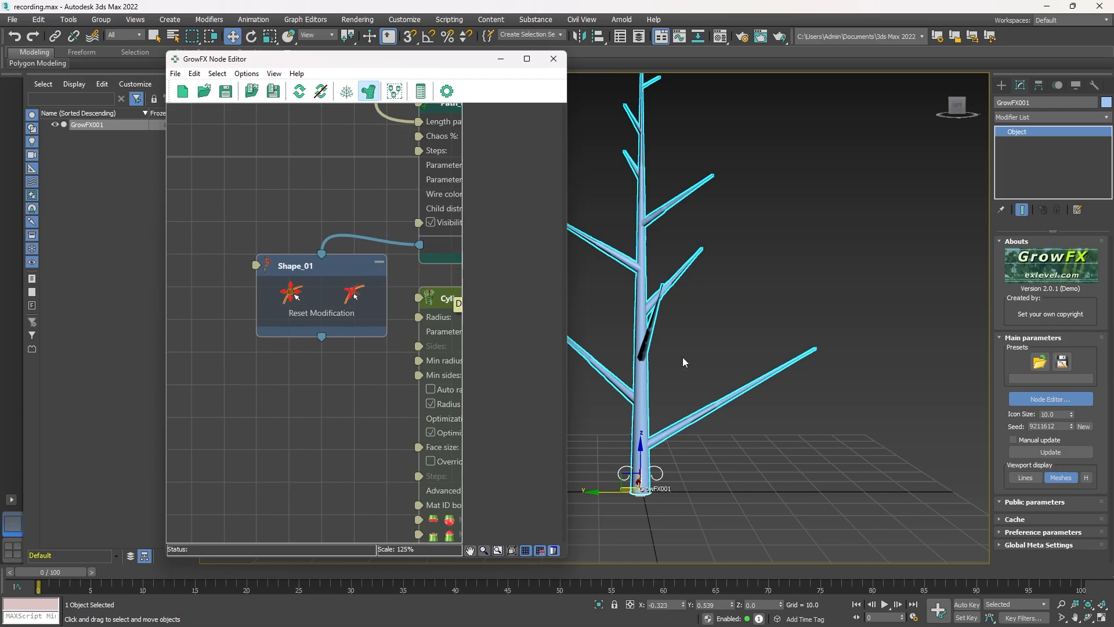
scroll(706, 419, up, 3)
middle_drag(706, 419, 730, 418)
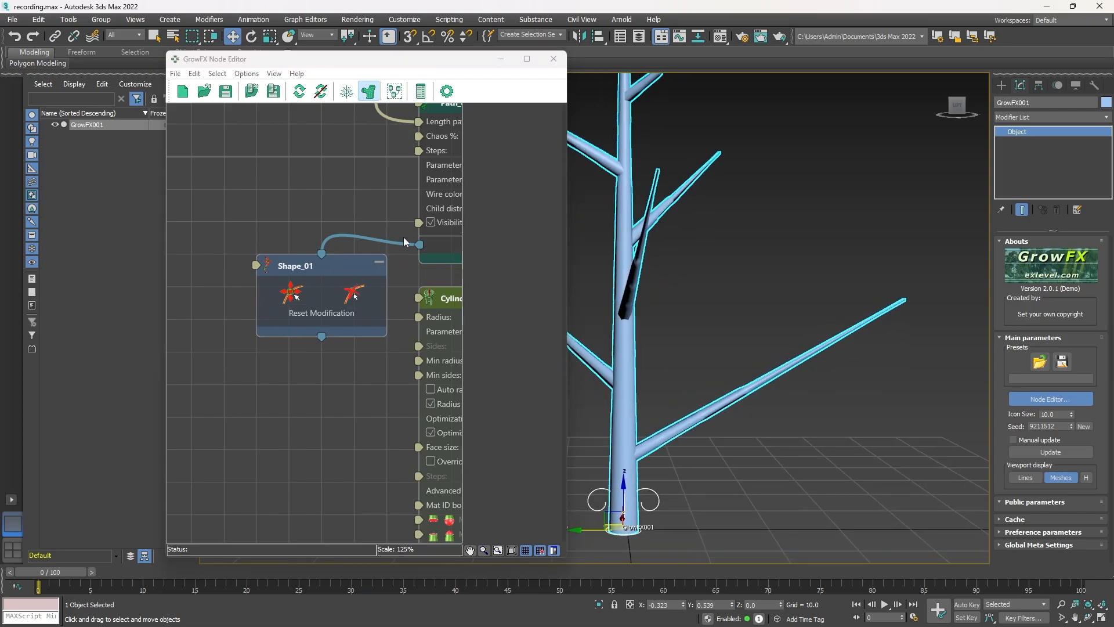
scroll(343, 288, up, 1)
click(277, 294)
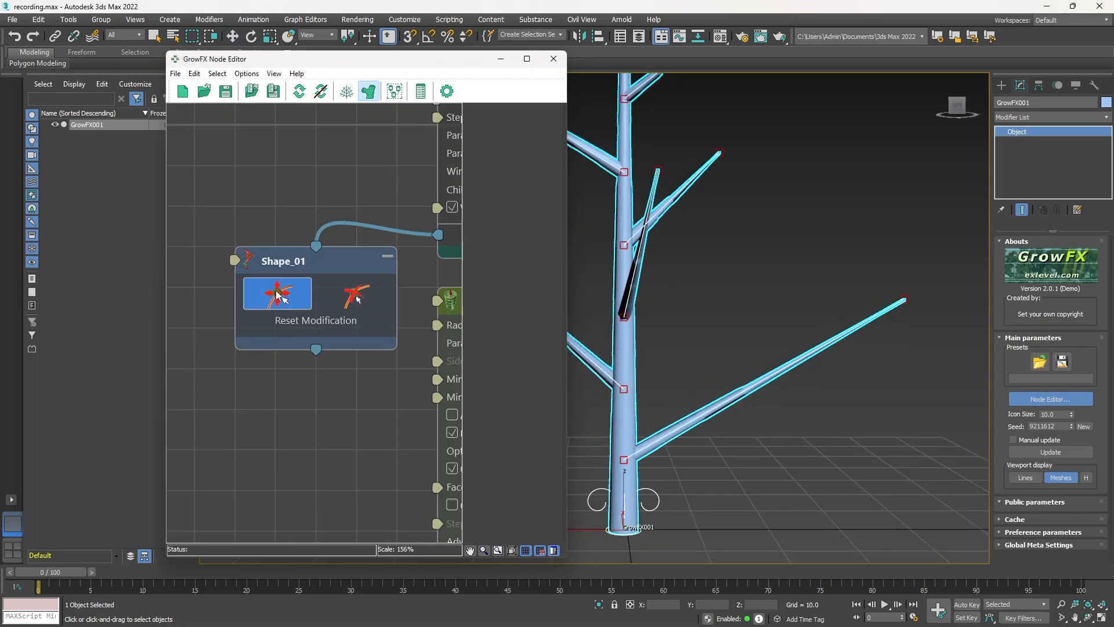
scroll(621, 381, up, 3)
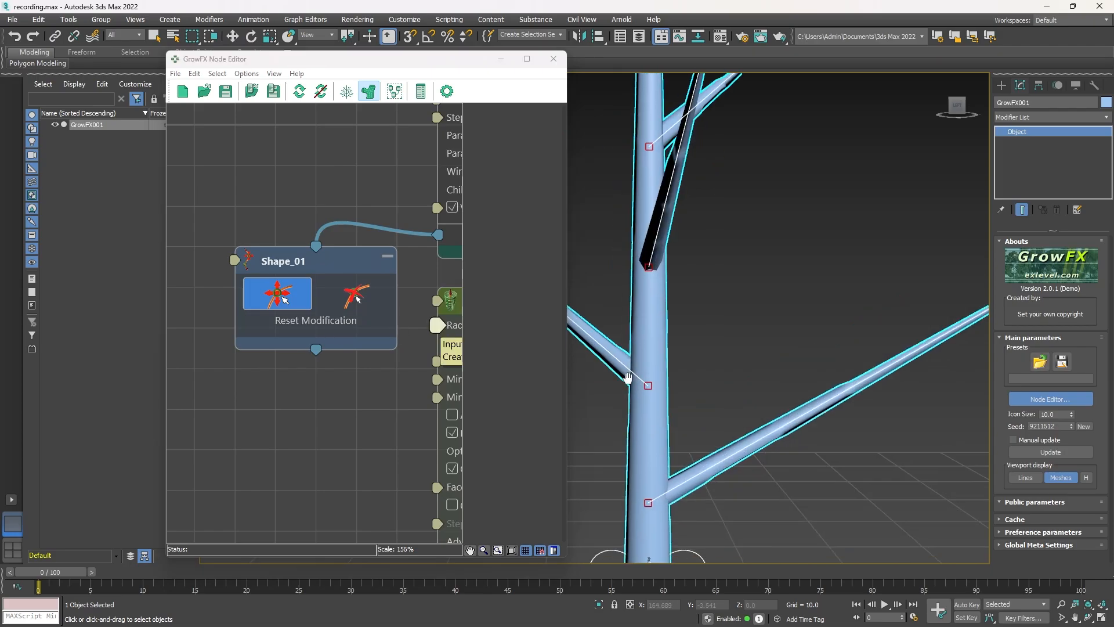
- Try moving the tip and base points of the tree's lowest right-hand branch, and reset the Shape_01 modification
scroll(717, 374, down, 3)
middle_drag(748, 373, 706, 397)
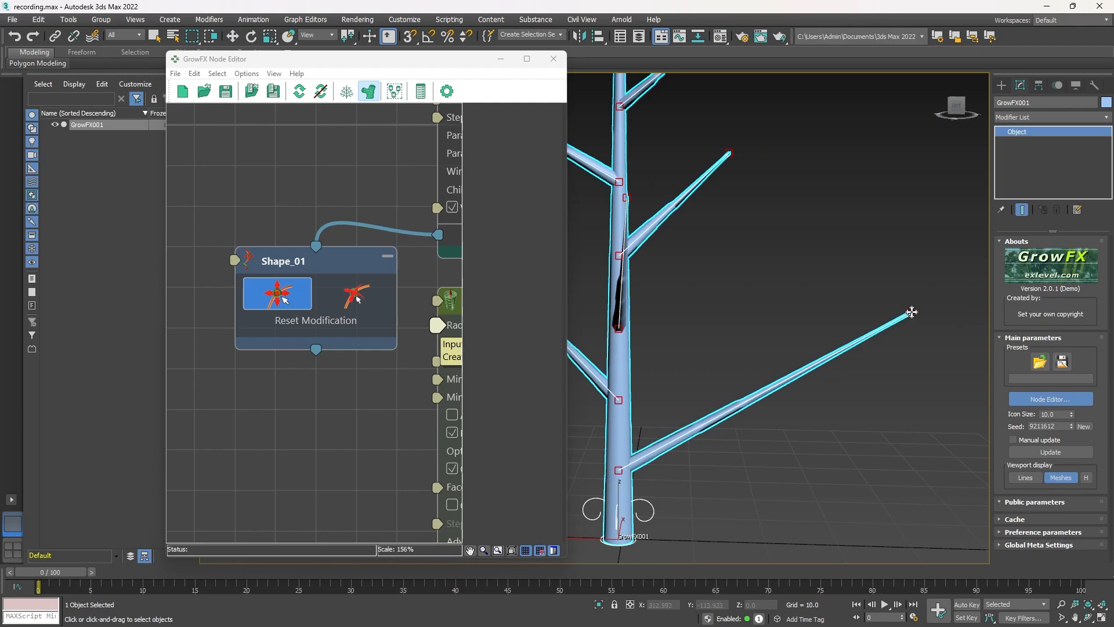
mouse_move(909, 314)
mouse_down()
mouse_move(847, 255)
mouse_move(855, 393)
mouse_move(813, 470)
mouse_move(723, 438)
mouse_move(920, 308)
mouse_up()
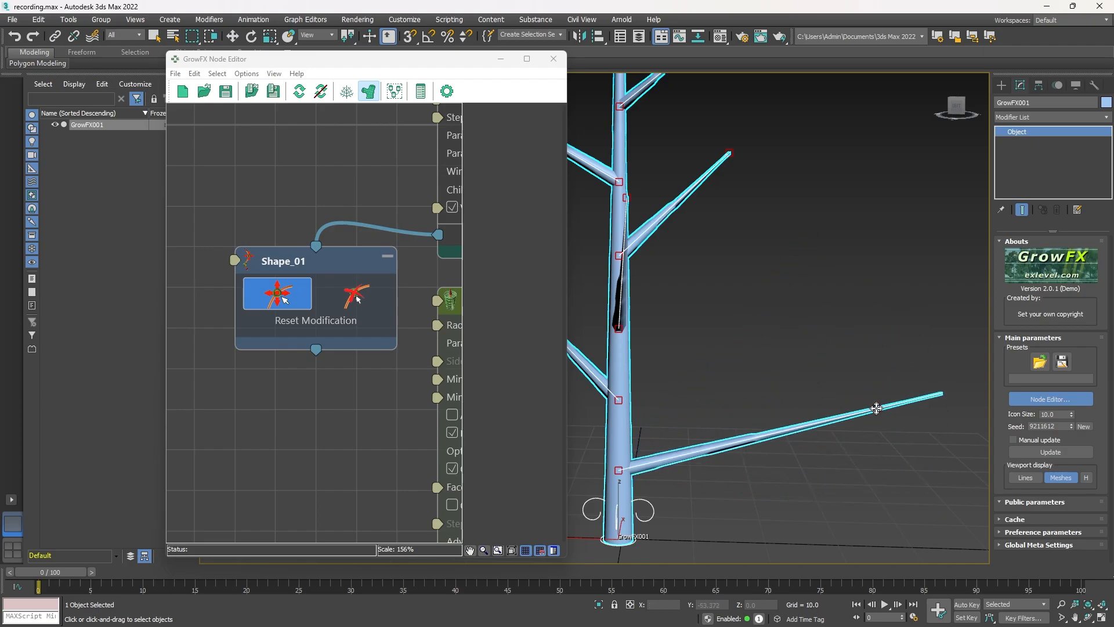
drag(876, 408, 905, 307)
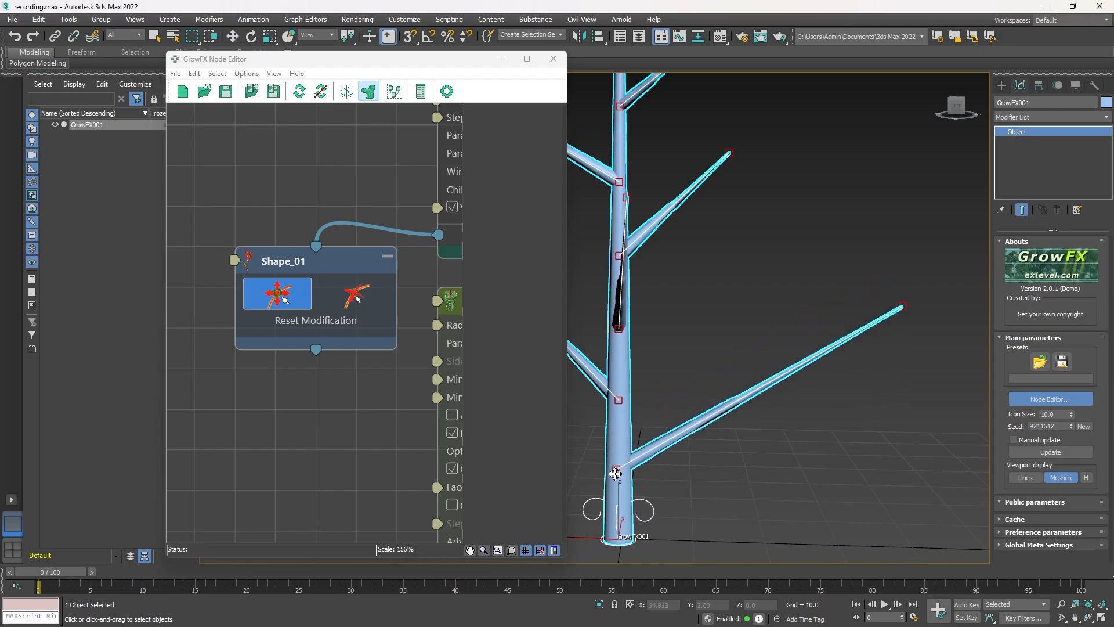
drag(615, 472, 618, 456)
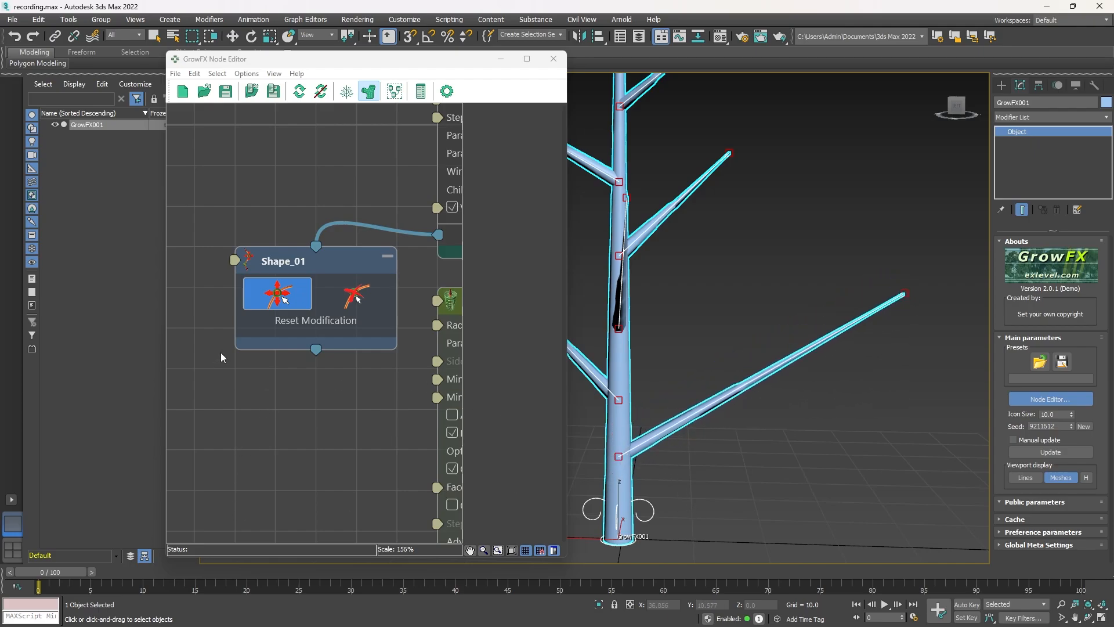
click(307, 323)
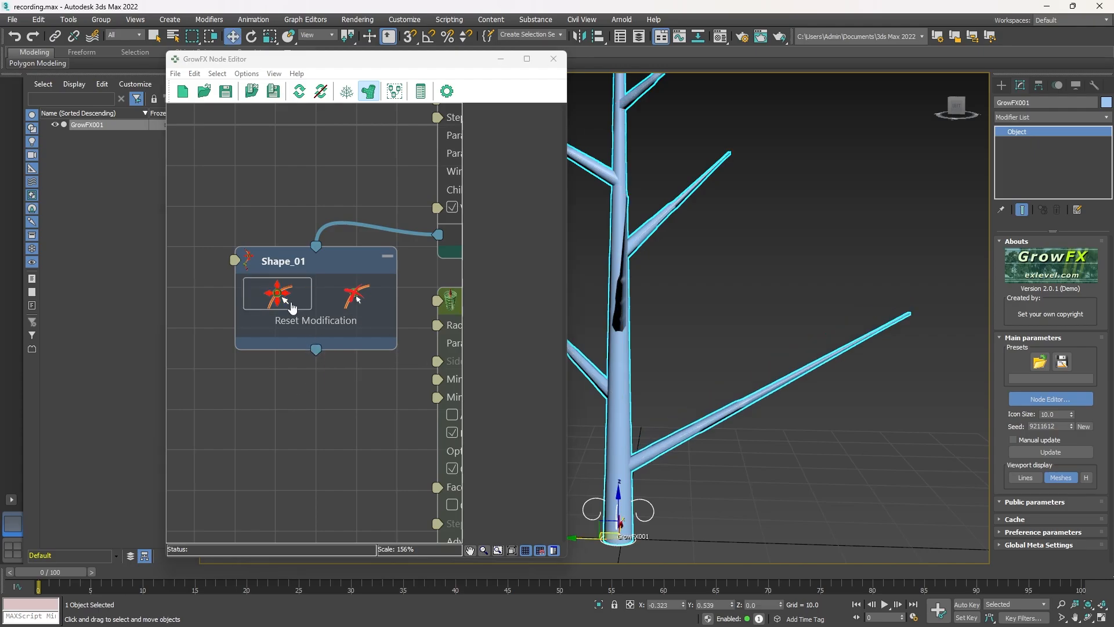
- Reactivate Shape_01's point-moving mode, try bending the lowest right-hand branch with two added points, and reset the modification
click(283, 301)
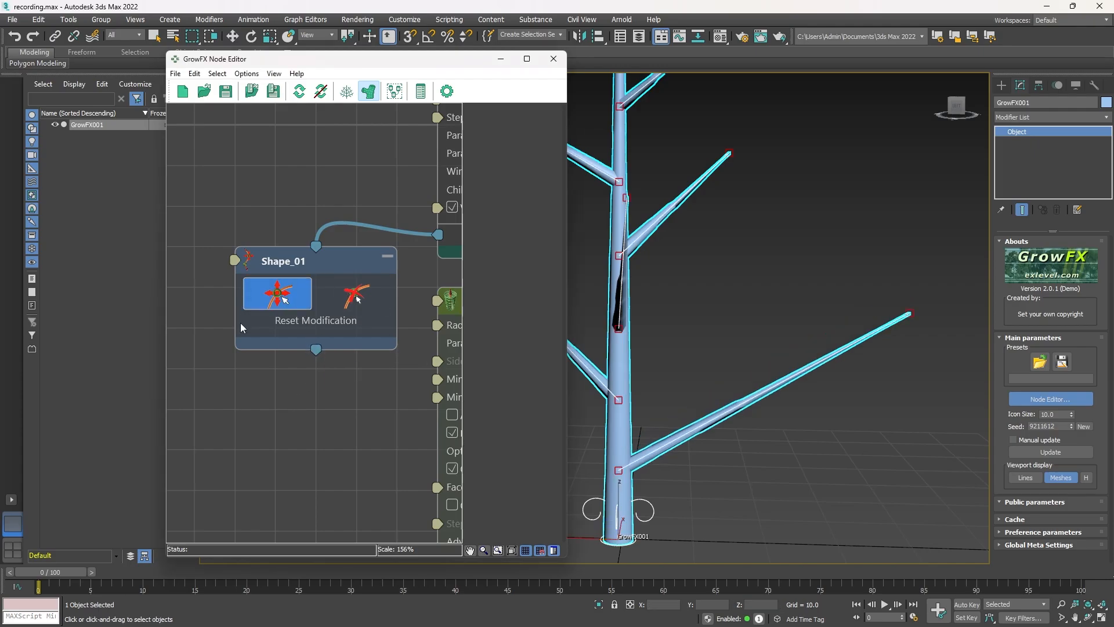
click(686, 434)
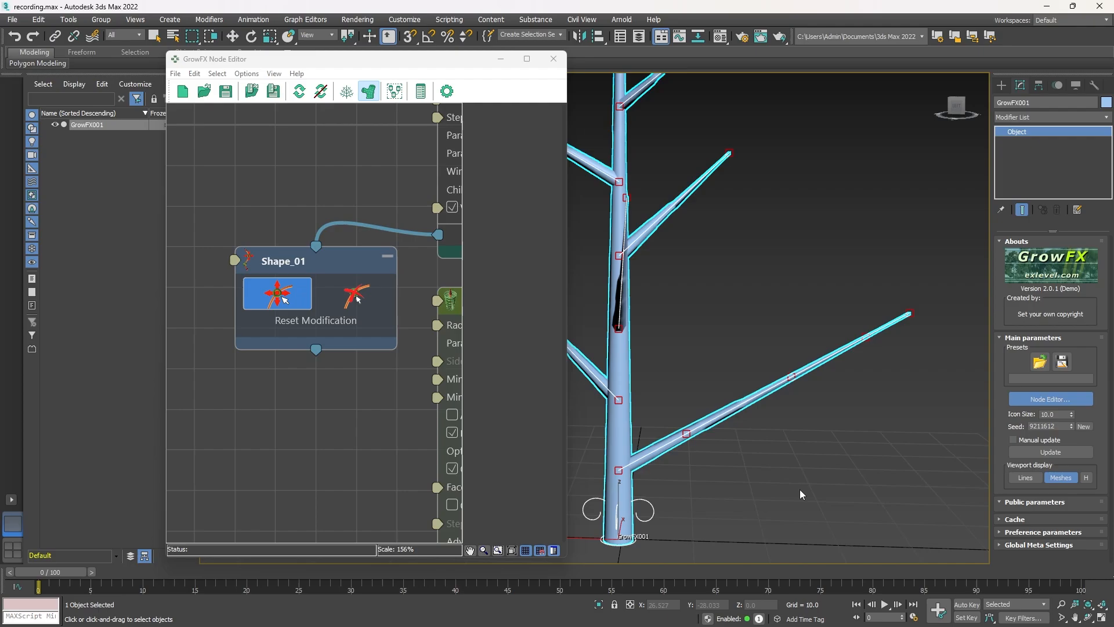
drag(790, 379, 677, 433)
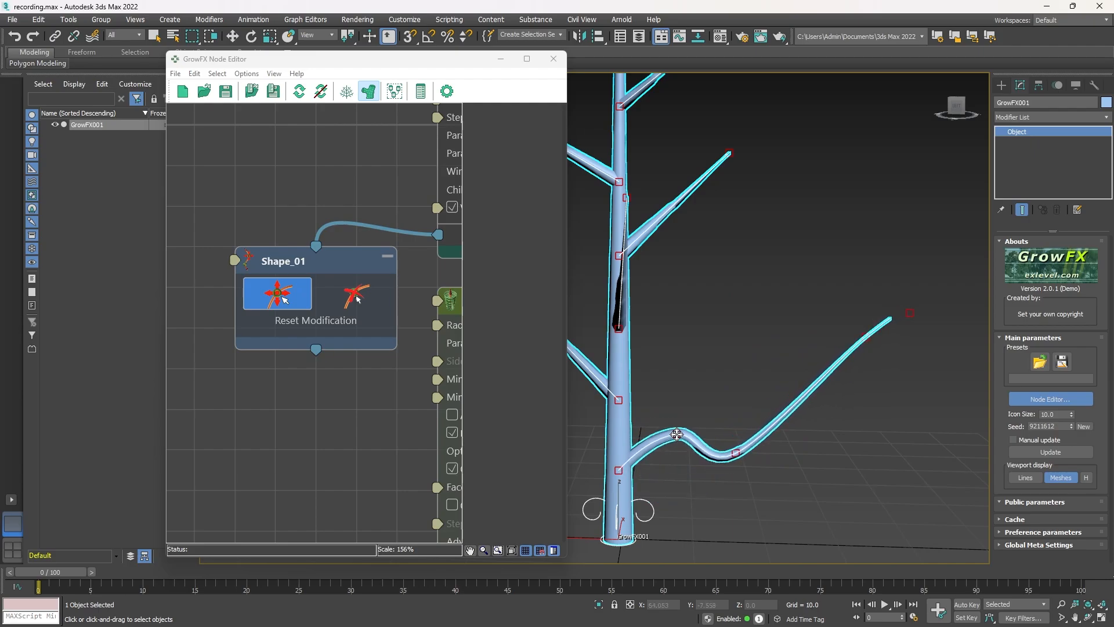
click(330, 331)
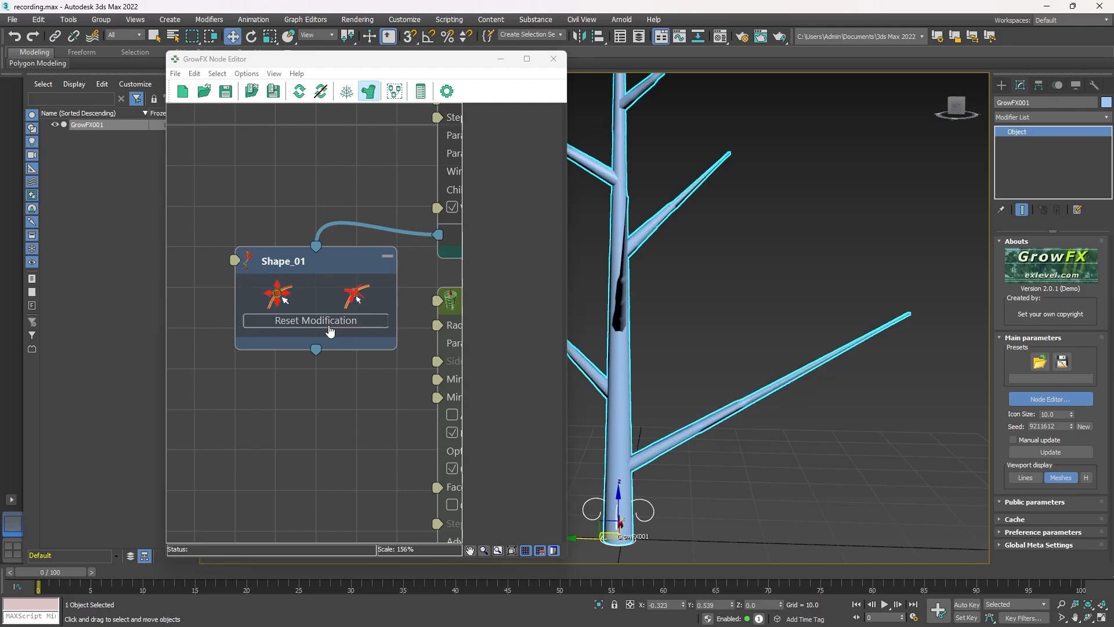
- Try adding a single shape point near the trunk on the lowest right-hand branch, and reset the Shape_01 modification
click(281, 300)
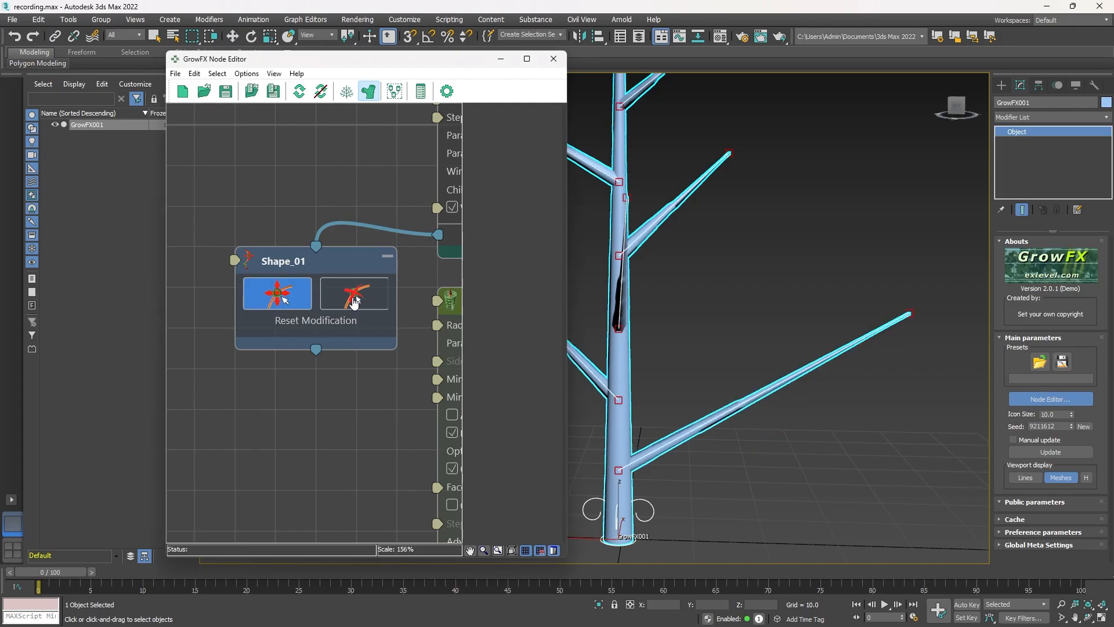
click(687, 438)
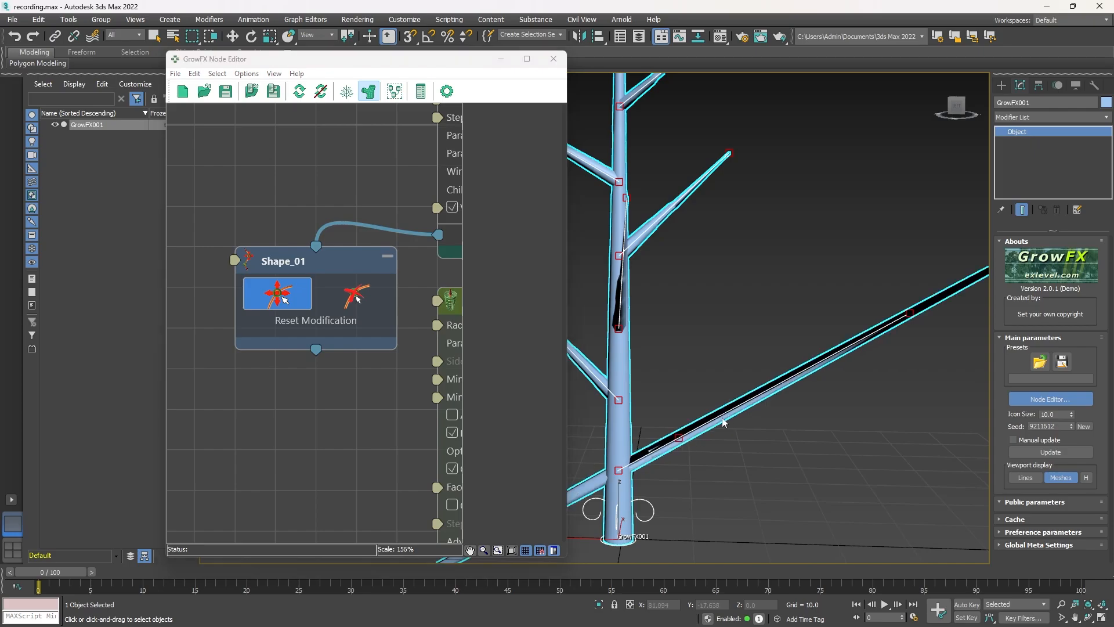
scroll(761, 399, down, 6)
scroll(763, 414, up, 2)
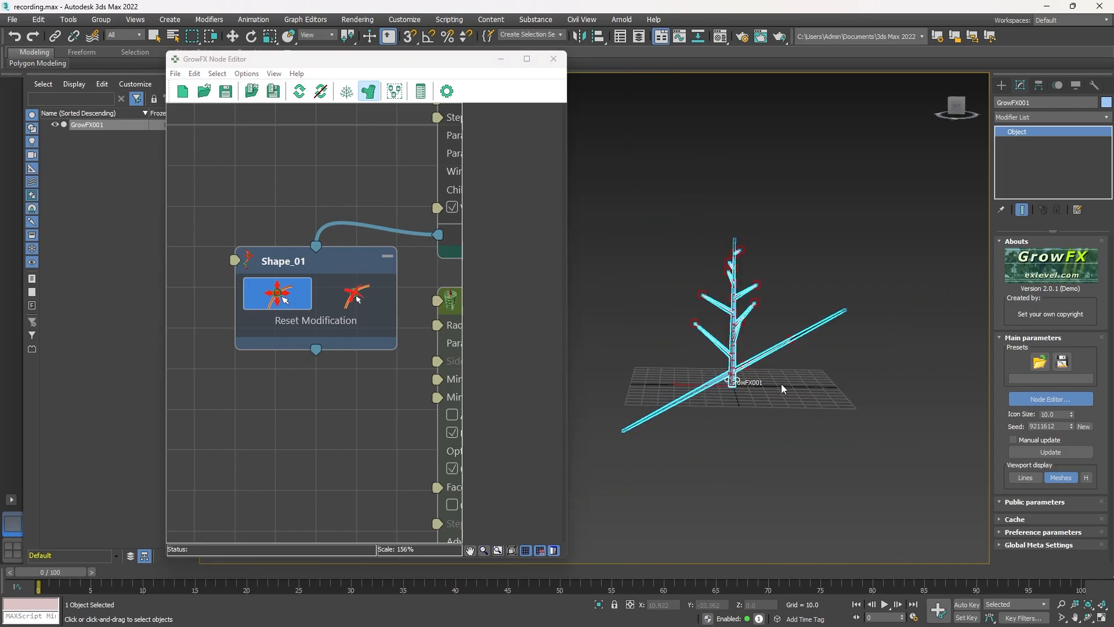
scroll(766, 372, up, 5)
click(348, 322)
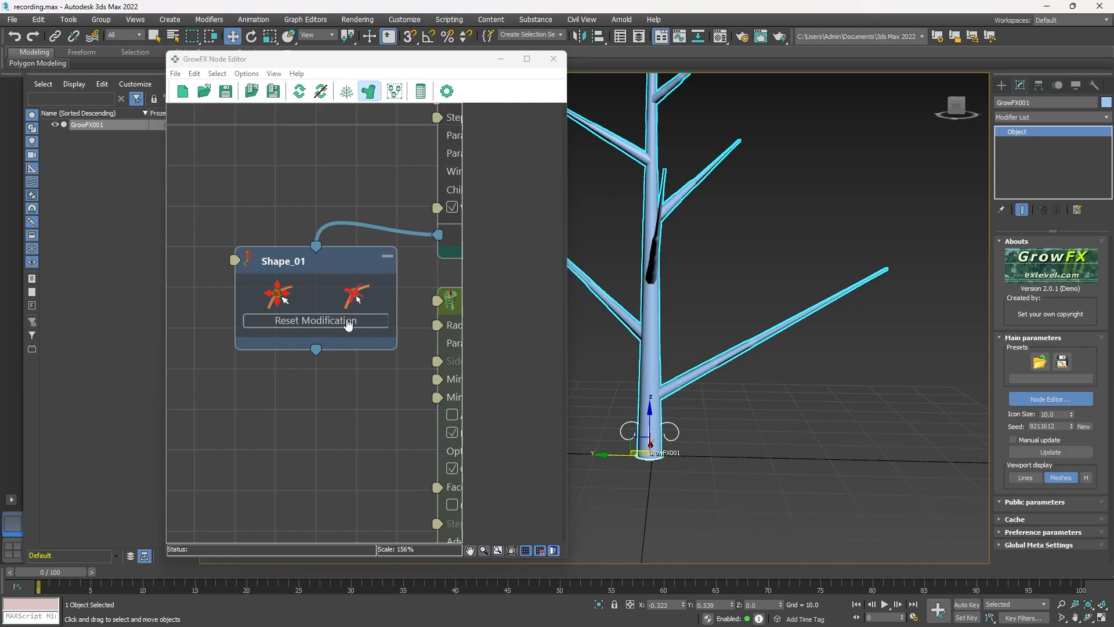
- Repeat the test of adding a point near the trunk on the lowest right-hand branch, inspect the distortion, and undo it
click(277, 293)
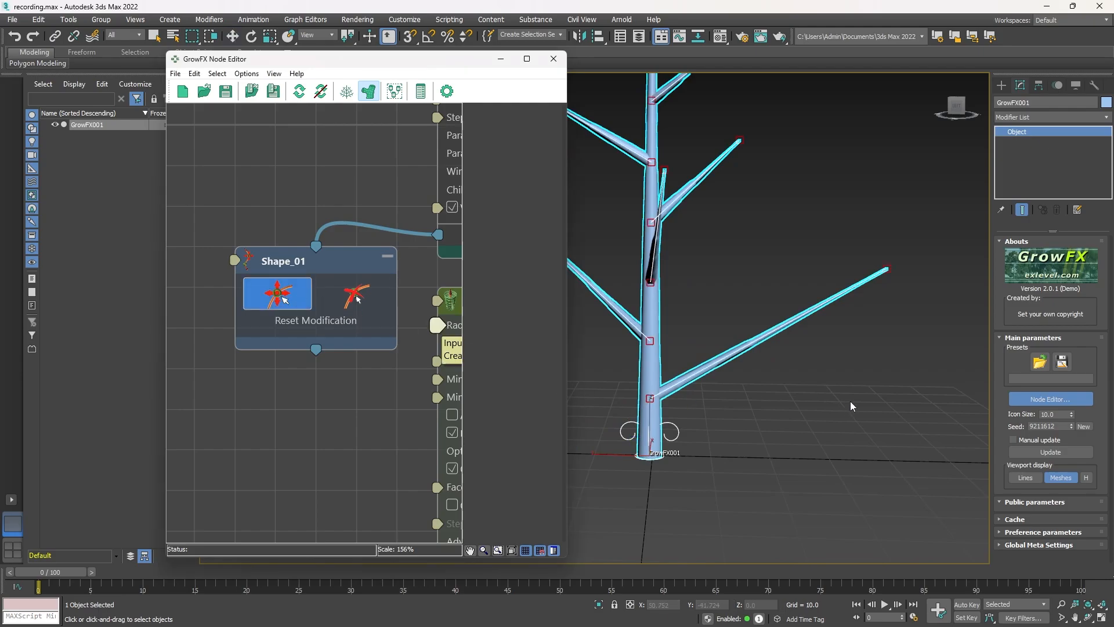
click(695, 375)
scroll(771, 363, down, 3)
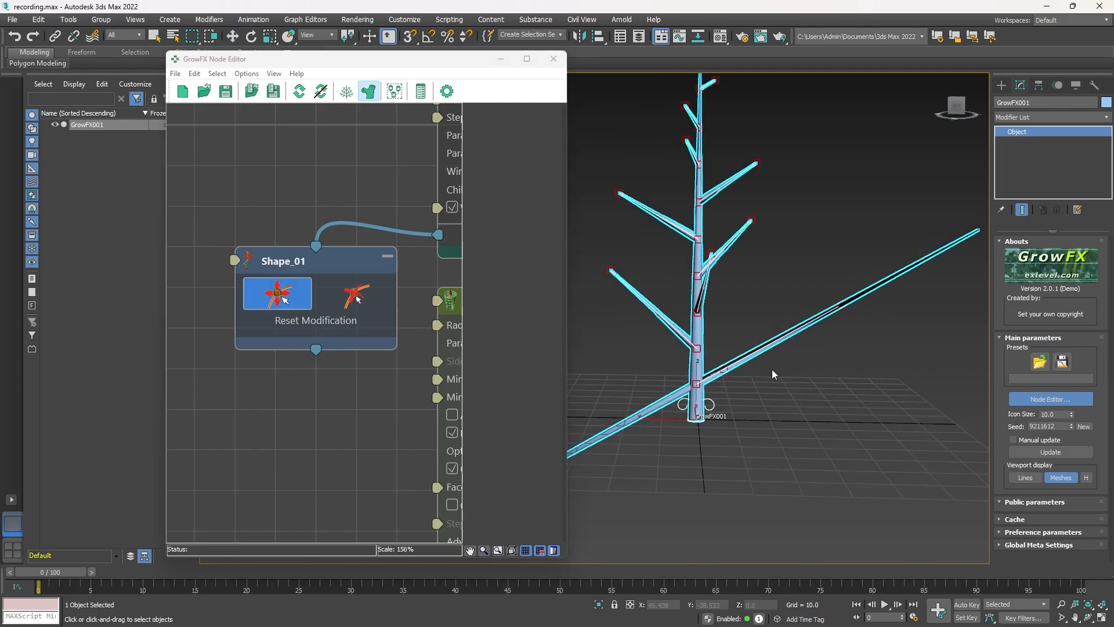
alt+middle_drag(773, 373, 802, 381)
scroll(732, 363, up, 4)
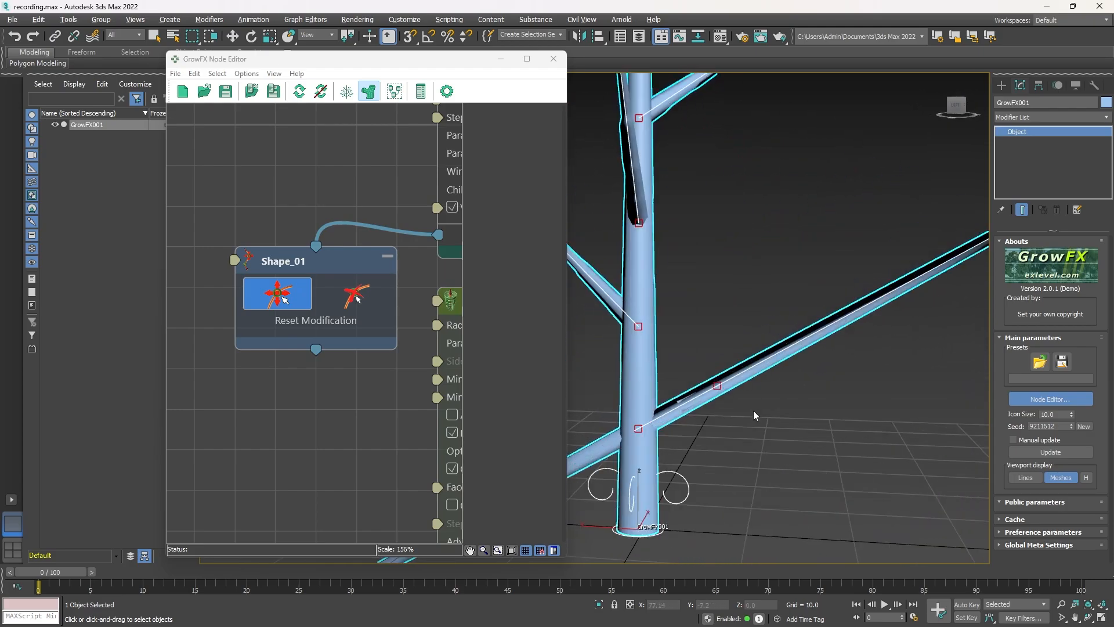
alt+middle_drag(753, 409, 780, 420)
key(ctrl+z)
scroll(753, 393, down, 3)
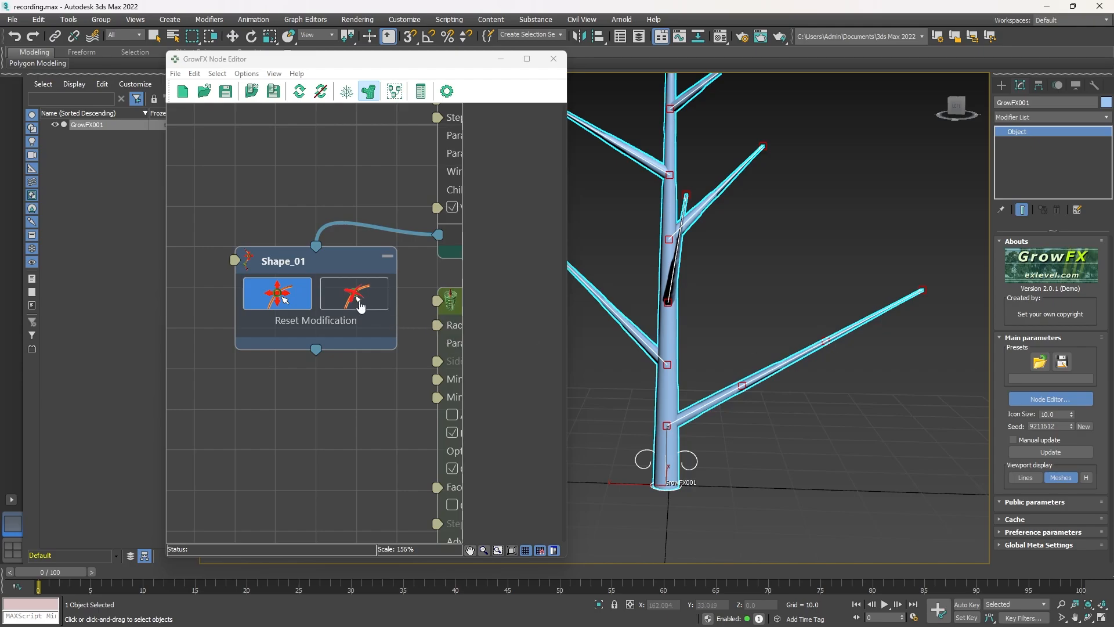
- Delete the branch's inner shape point, and add one point closer to the trunk and another farther along the branch
click(358, 299)
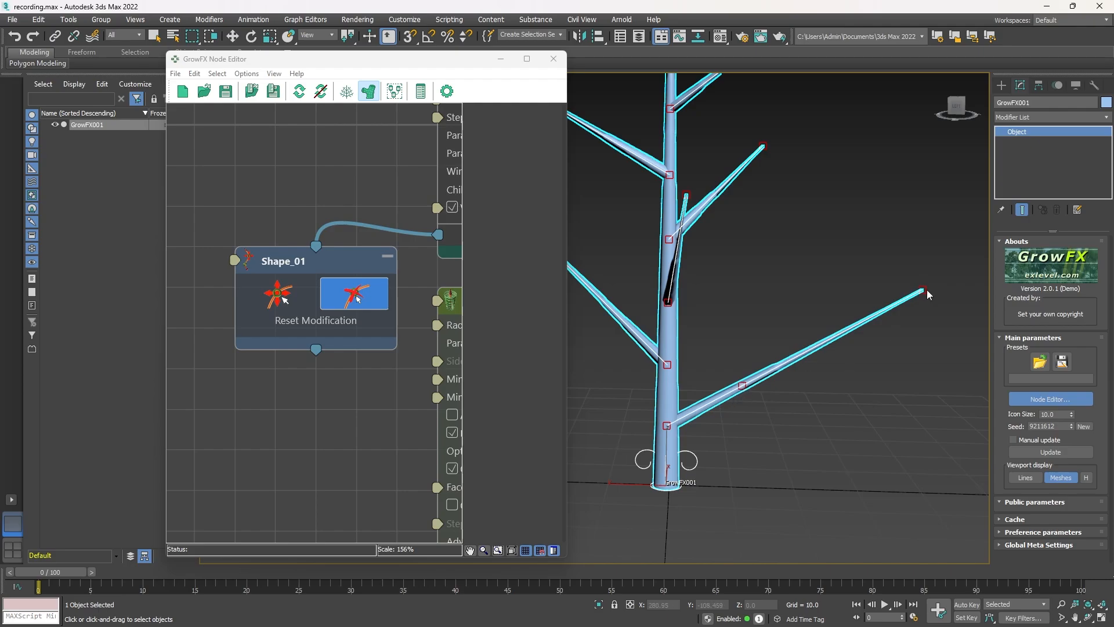
click(743, 385)
click(278, 295)
click(718, 401)
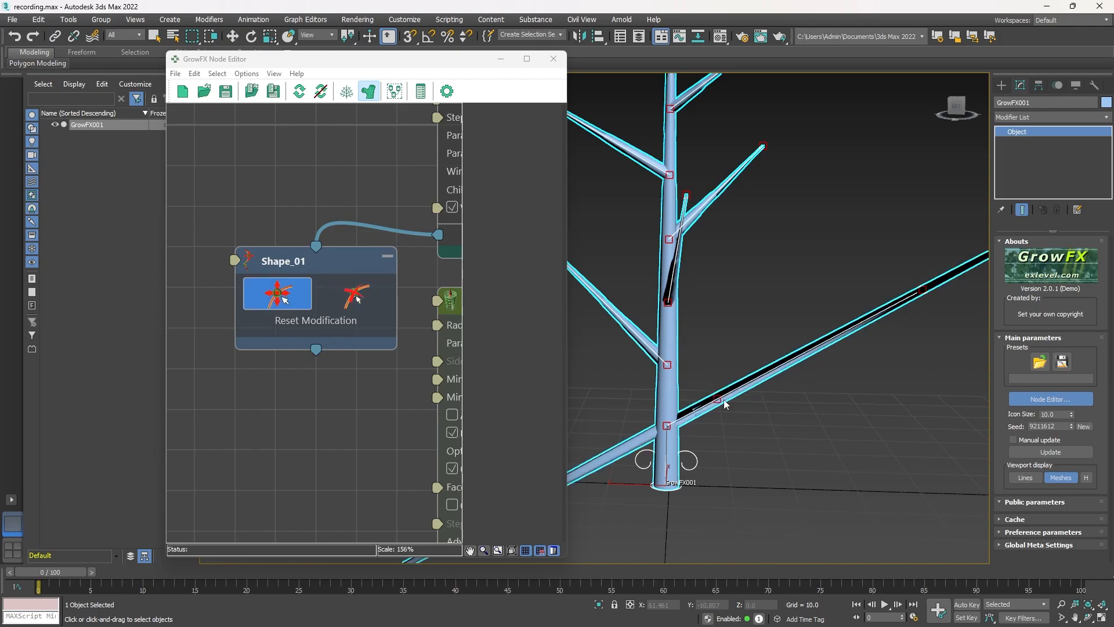
click(829, 341)
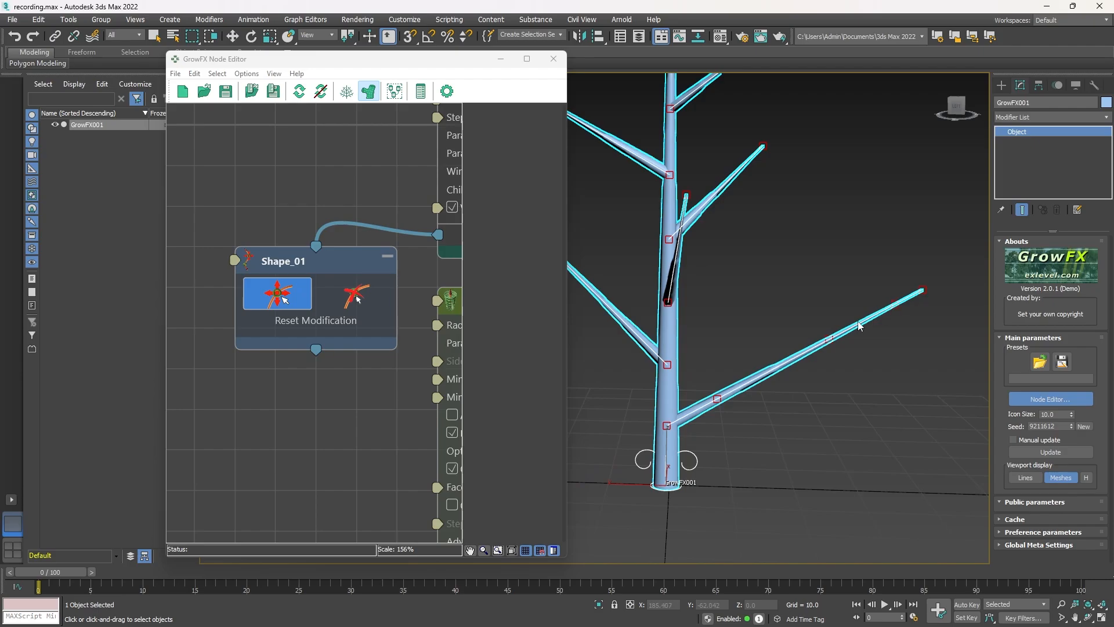
- Bend the branch by raising an added point midway along it and lowering another near its tip
click(763, 375)
mouse_move(766, 374)
mouse_down()
mouse_move(757, 357)
mouse_move(771, 342)
mouse_move(776, 355)
mouse_up()
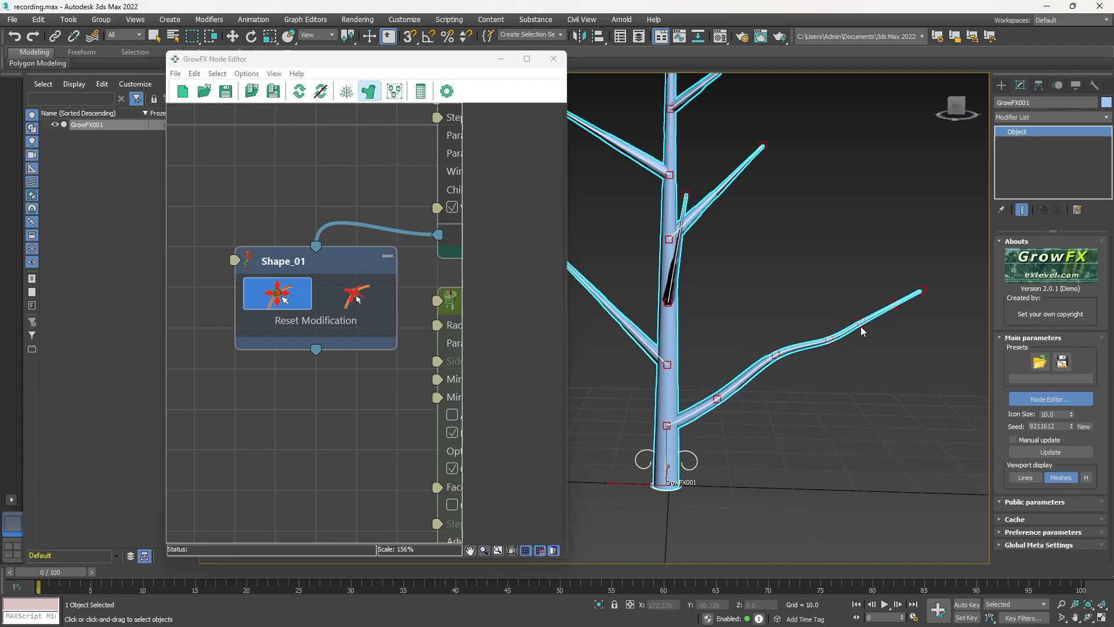
drag(862, 322, 875, 337)
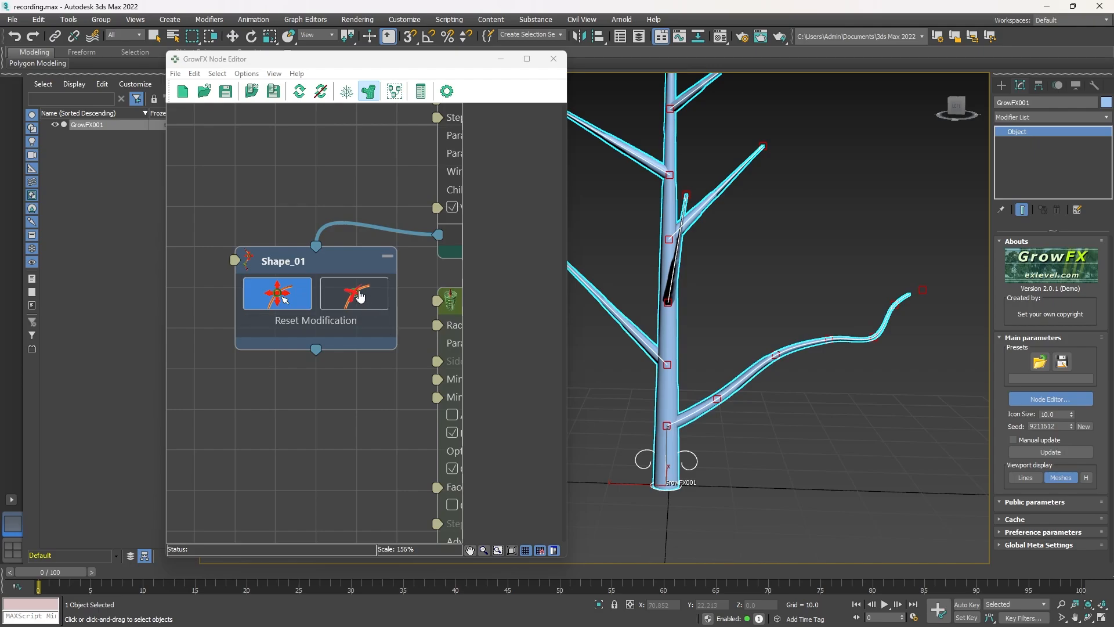
- Remove two middle points from the bent branch with Shape_01's point-deleting mode, and reset the modification
click(357, 296)
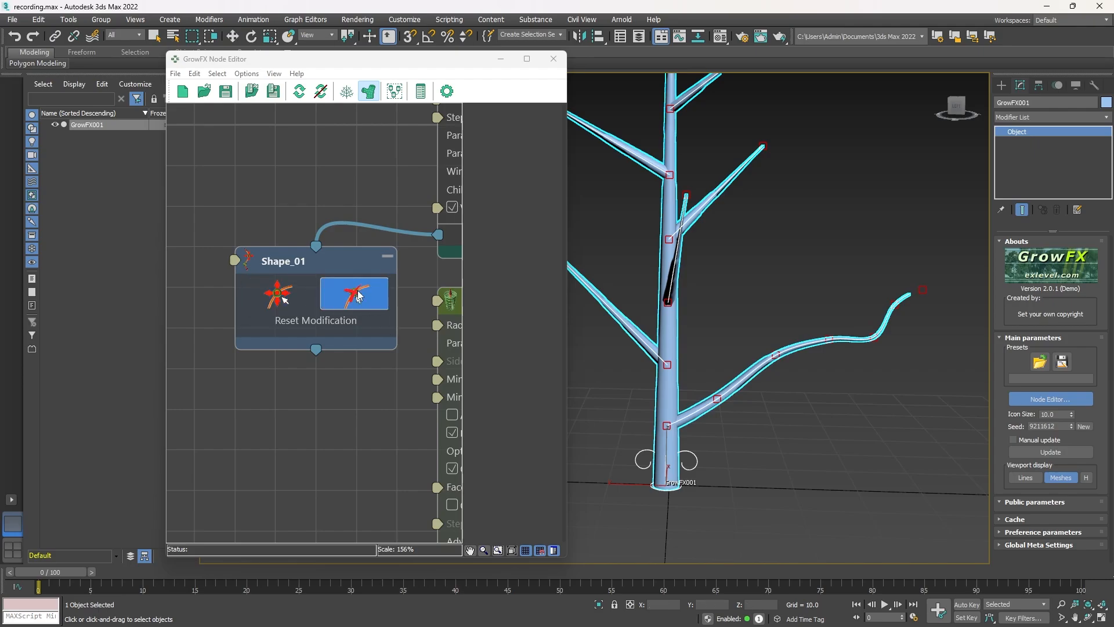
click(829, 338)
click(775, 355)
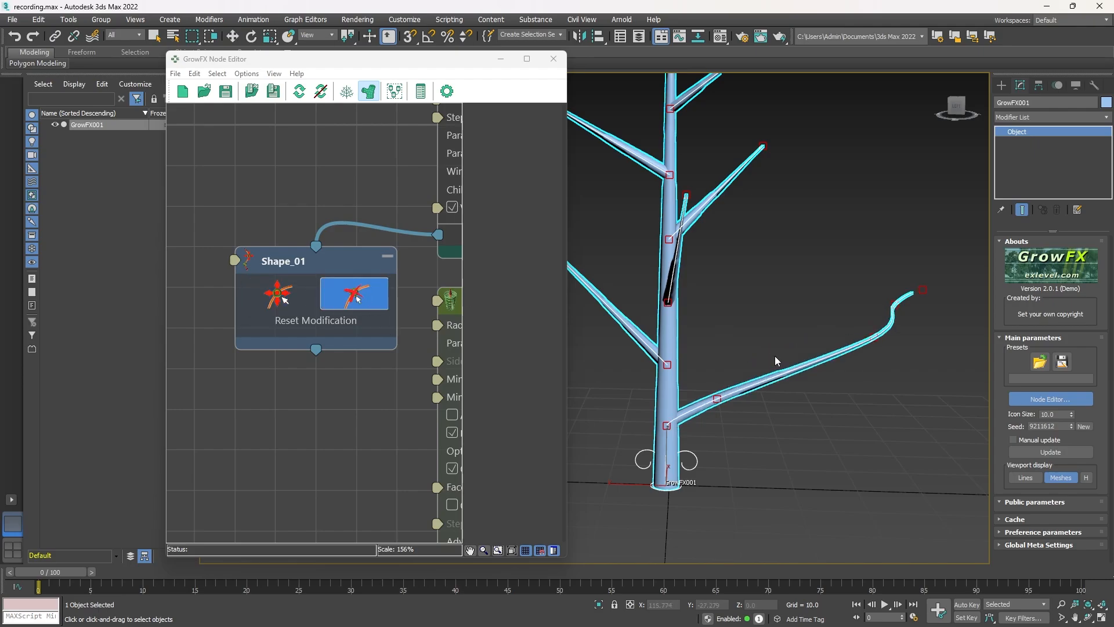
click(313, 329)
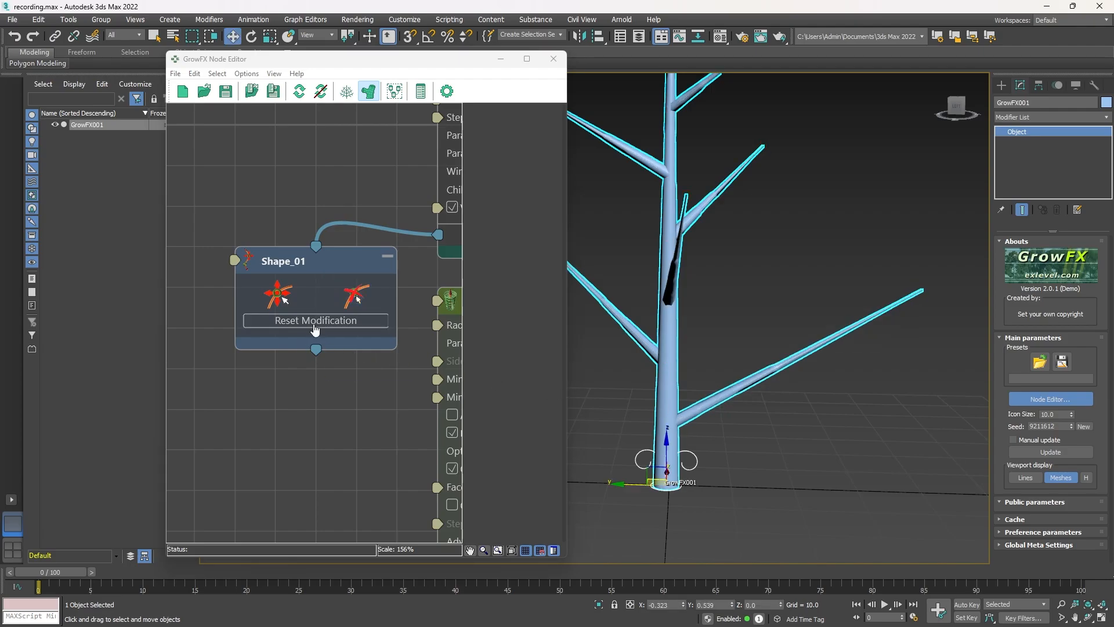
- Create a Switch node from Shape_01's modifier output, and move the two nodes apart in the graph
scroll(308, 326, down, 4)
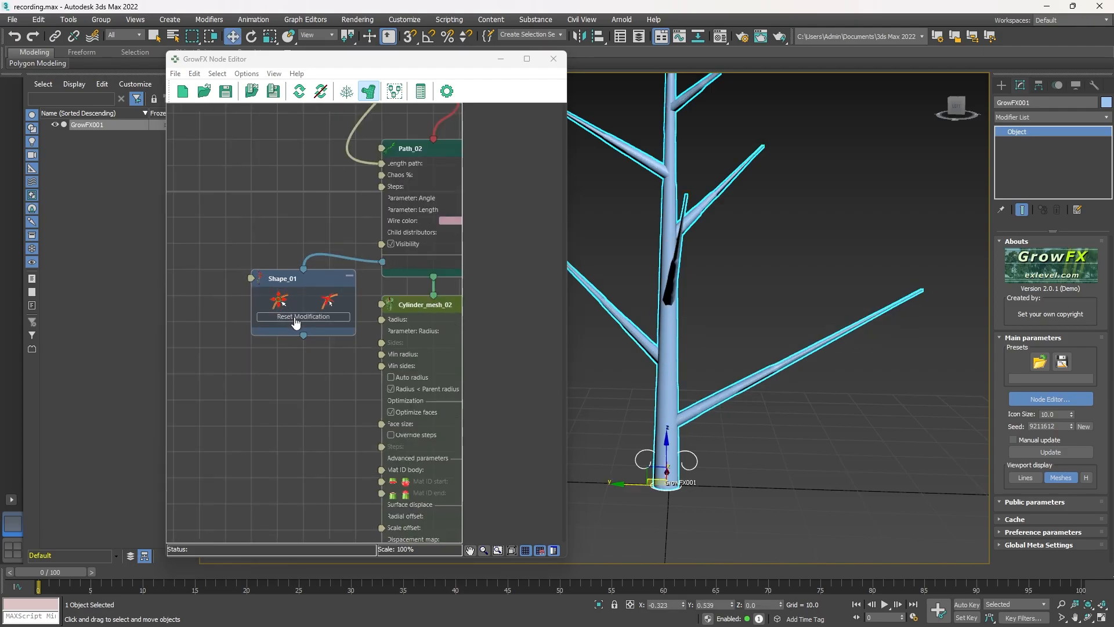
click(298, 333)
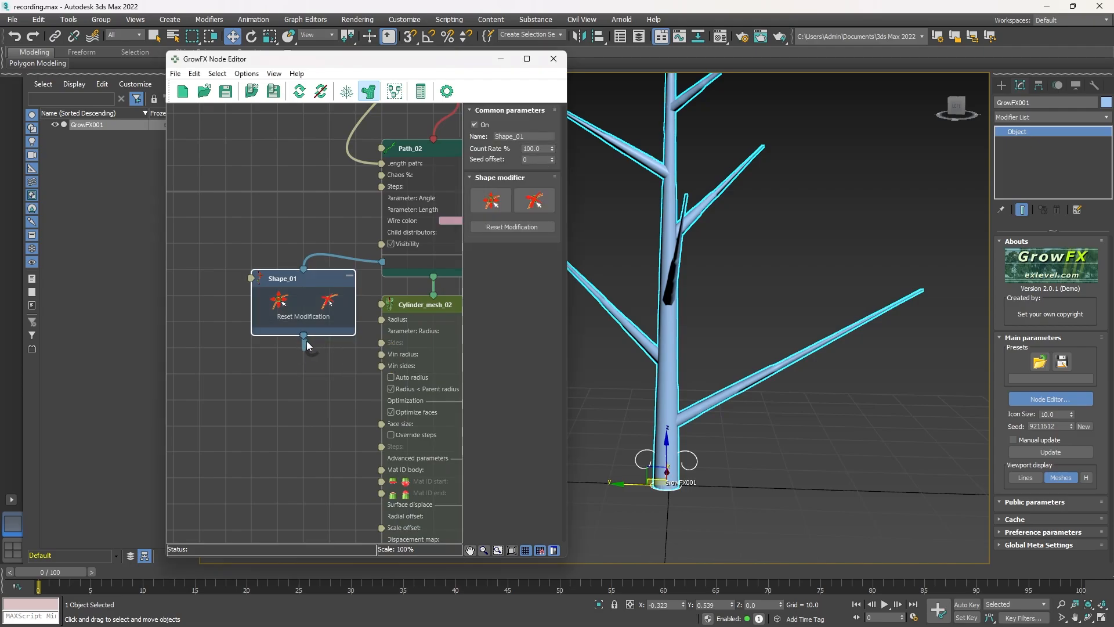
drag(306, 342, 301, 356)
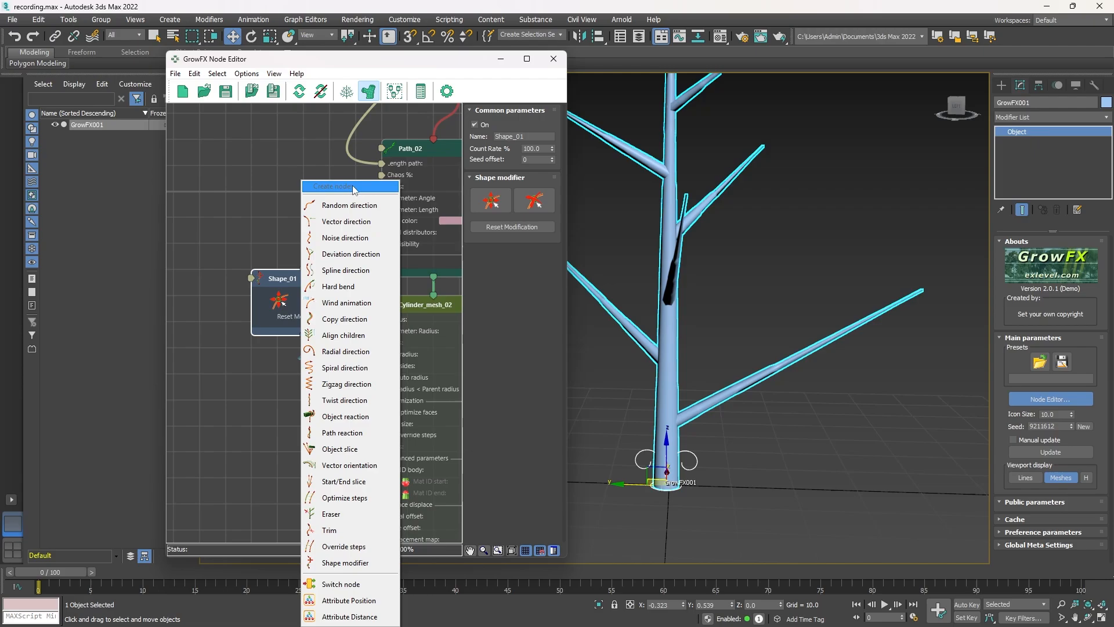
click(342, 584)
middle_drag(330, 362, 349, 359)
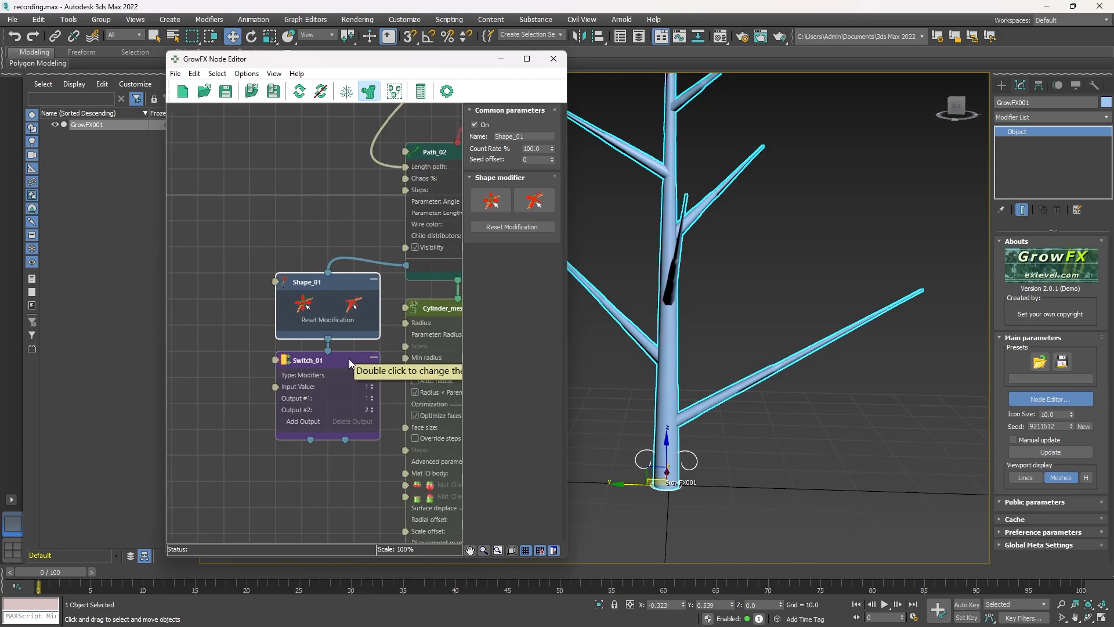
drag(350, 359, 323, 385)
drag(336, 277, 233, 303)
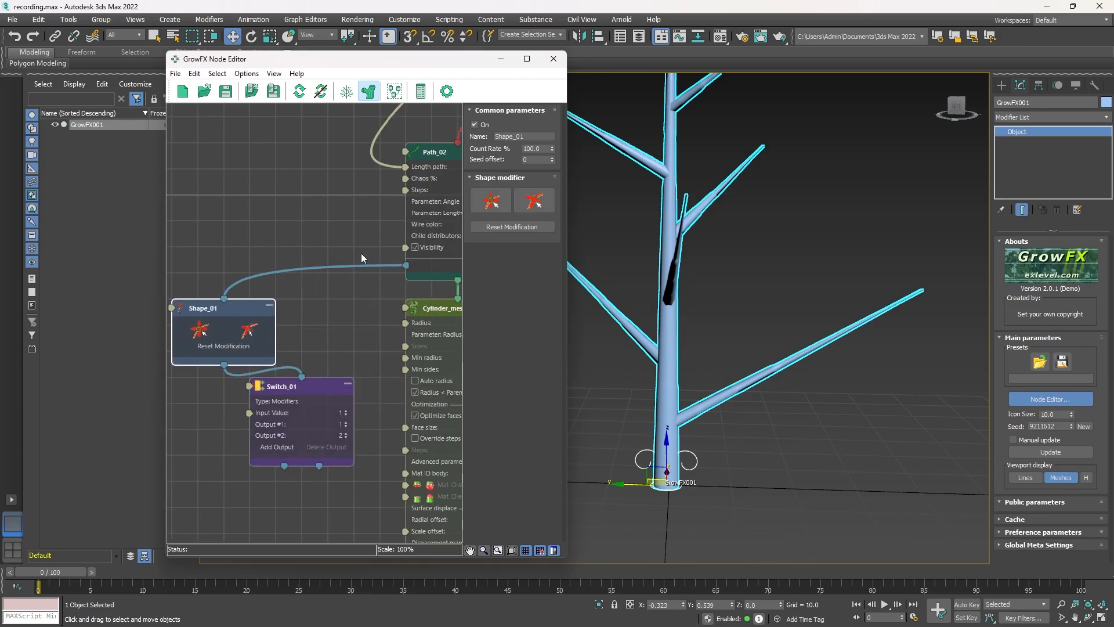
- Connect Path_02's modifier output to Switch_01 and the switch's Output #1 to Shape_01, dismissing the node loop alert
drag(409, 264, 305, 376)
drag(247, 309, 221, 518)
middle_drag(276, 461, 283, 327)
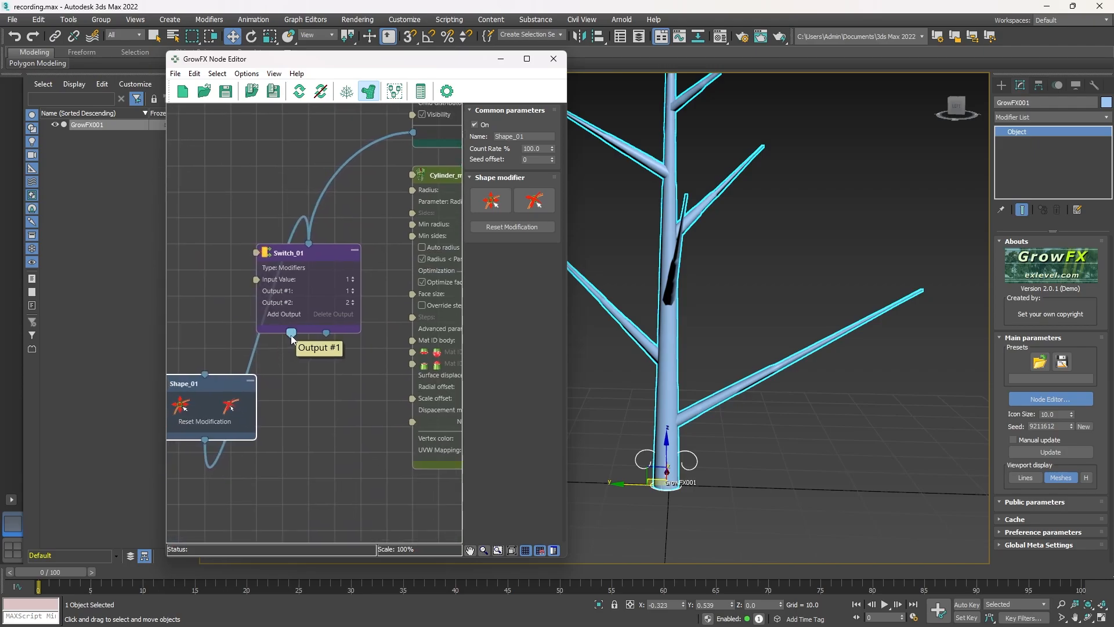
drag(291, 332, 205, 373)
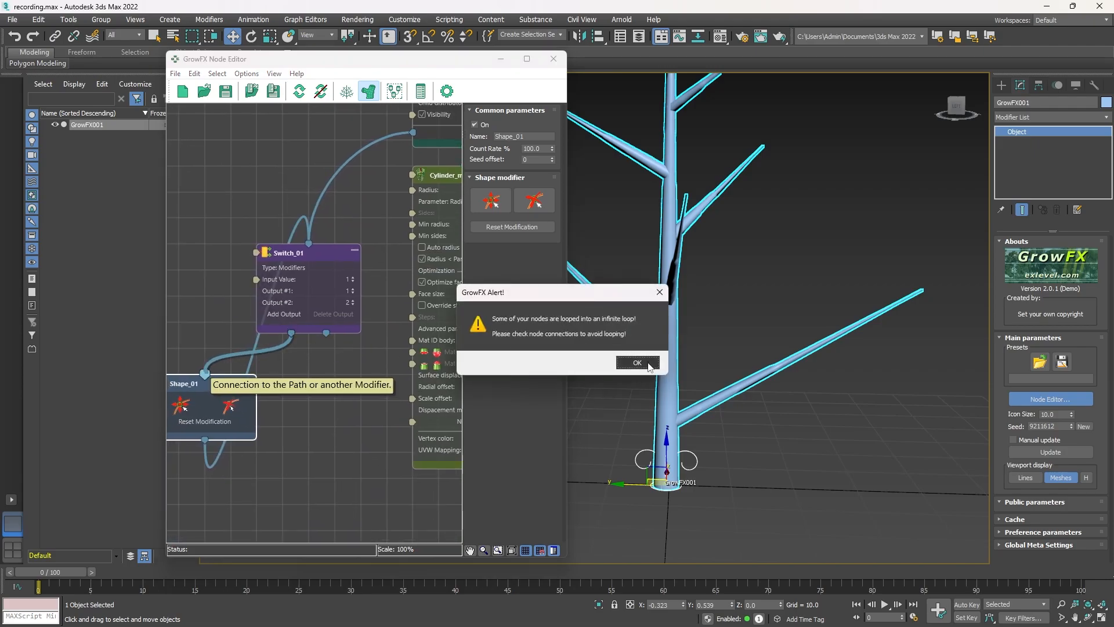
click(632, 358)
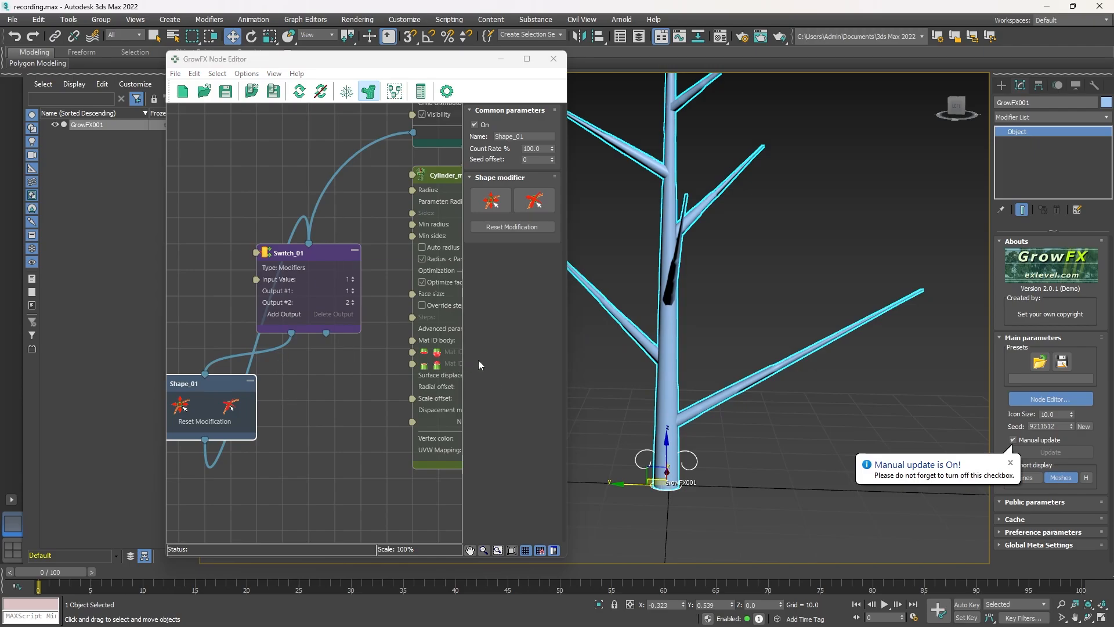
- Delete the looping link from Shape_01's output back to Switch_01, and turn Manual update off
click(249, 365)
key(Delete)
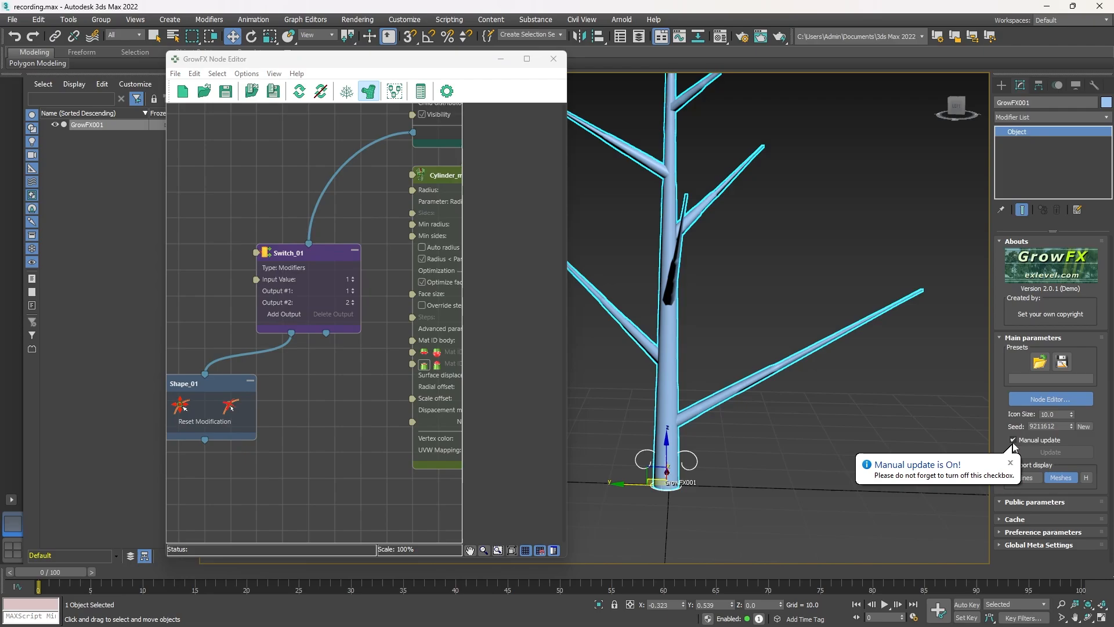
click(1012, 441)
drag(221, 380, 248, 380)
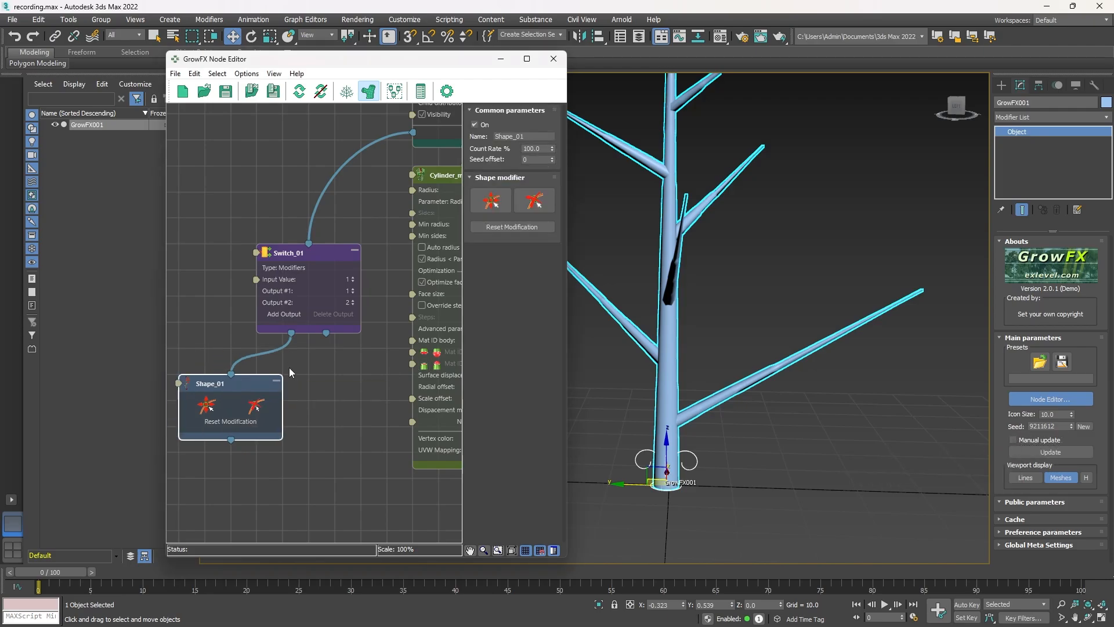
- Create a Shape modifier node from Switch_01's Output #2, and set the switch's Input Value to 1
drag(326, 332, 329, 362)
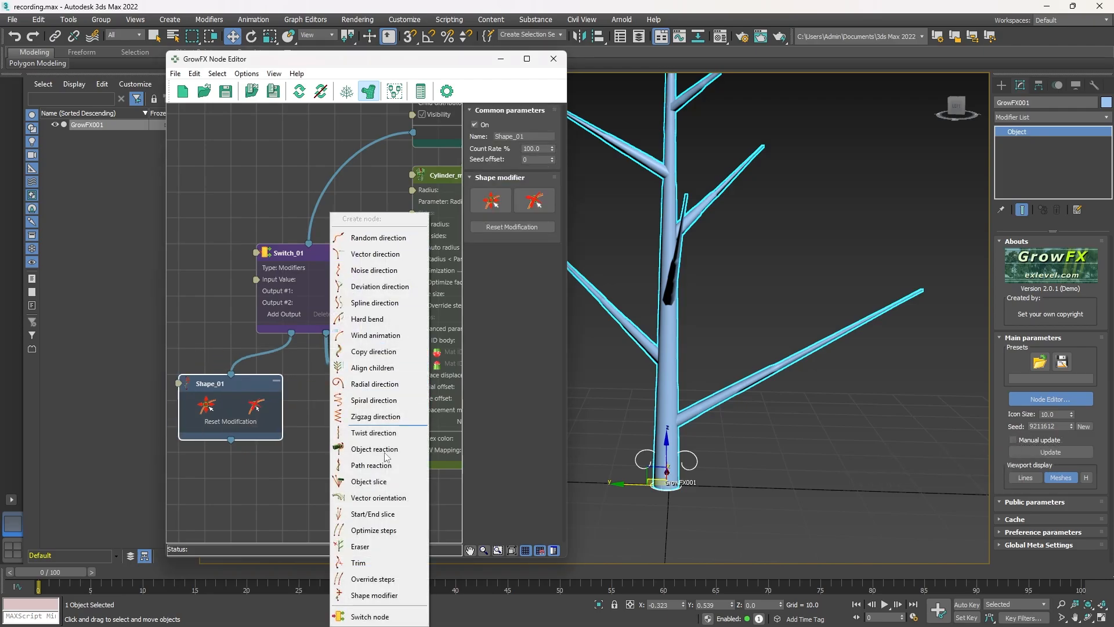
click(380, 595)
scroll(311, 266, up, 1)
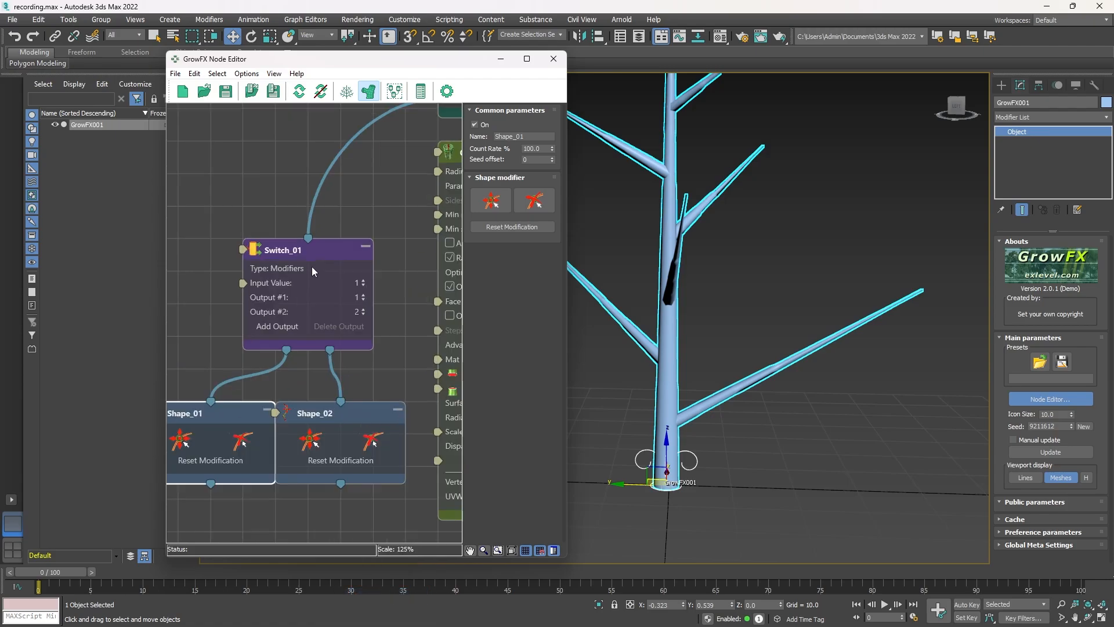
scroll(311, 262, up, 1)
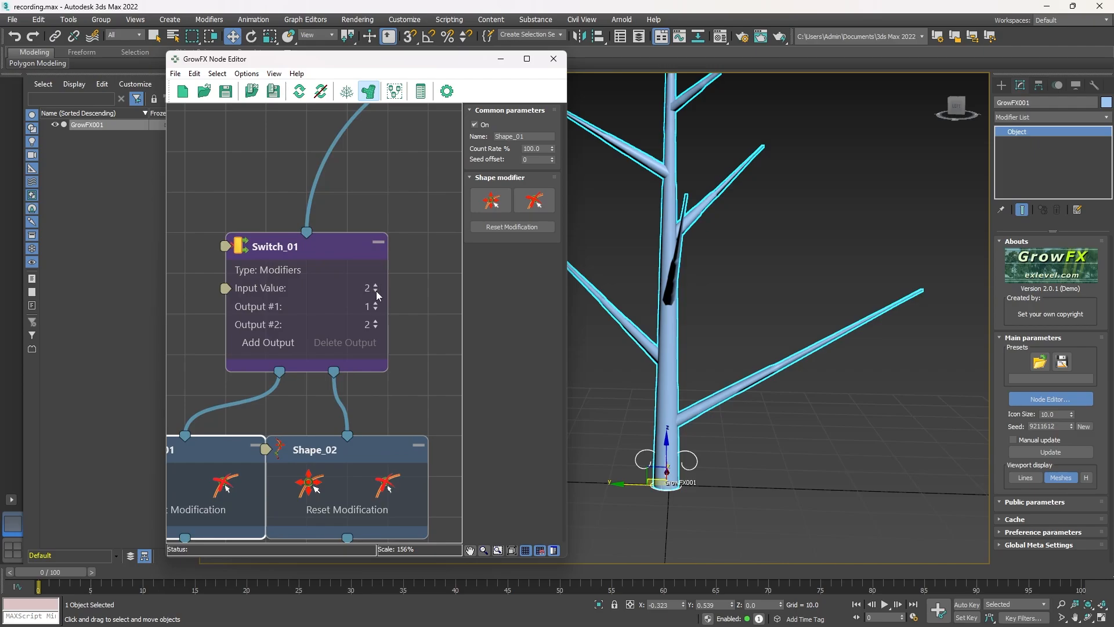
click(377, 291)
- Add a third and a fourth output to Switch_01
scroll(367, 341, down, 1)
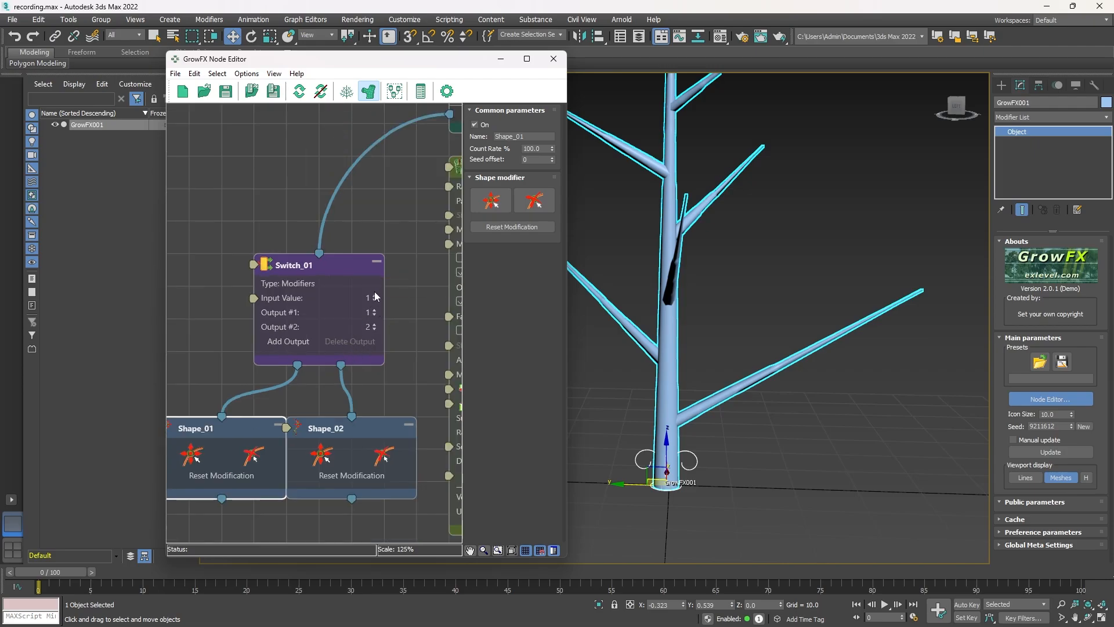
middle_drag(357, 314, 369, 293)
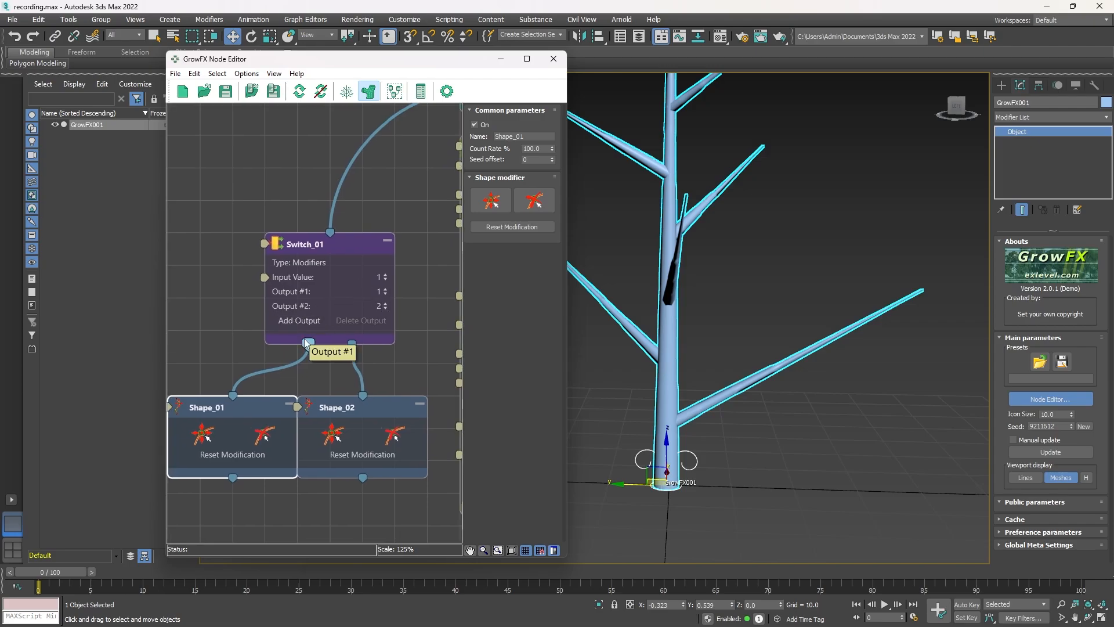
click(306, 320)
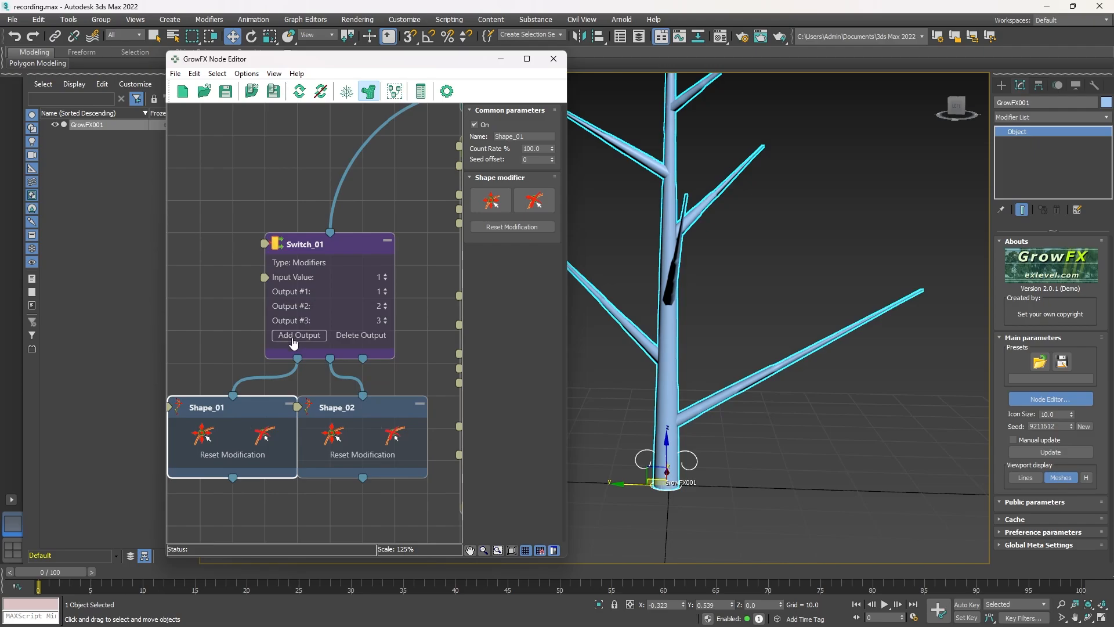
click(297, 335)
- Arrange Shape_01 and Shape_02 side by side below Switch_01, and select Shape_01
scroll(277, 414, down, 2)
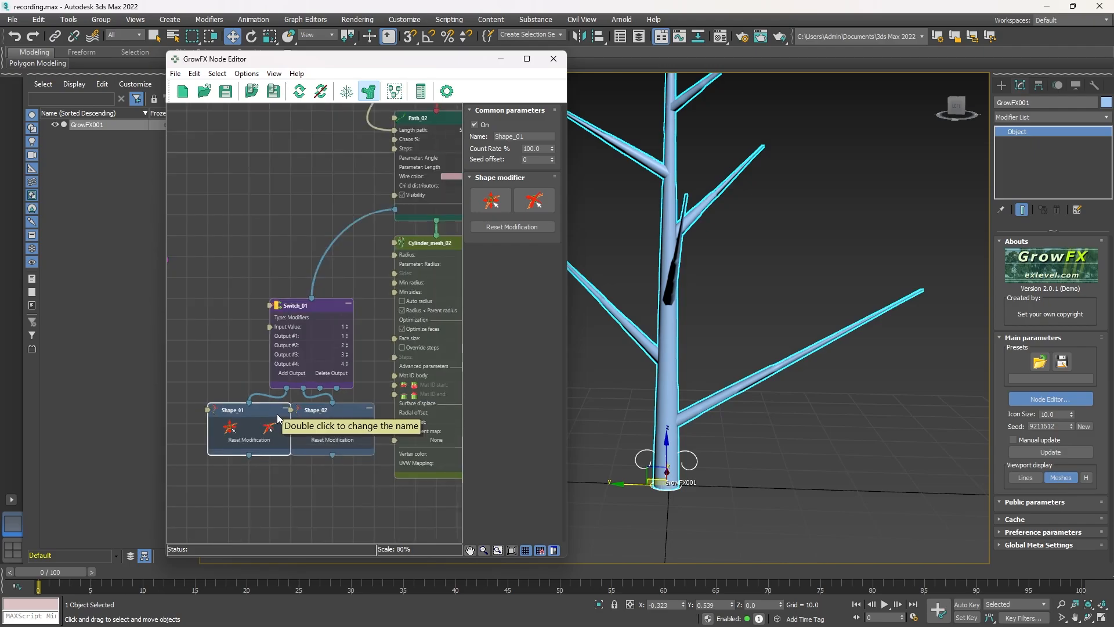
middle_drag(277, 414, 288, 347)
drag(266, 341, 245, 362)
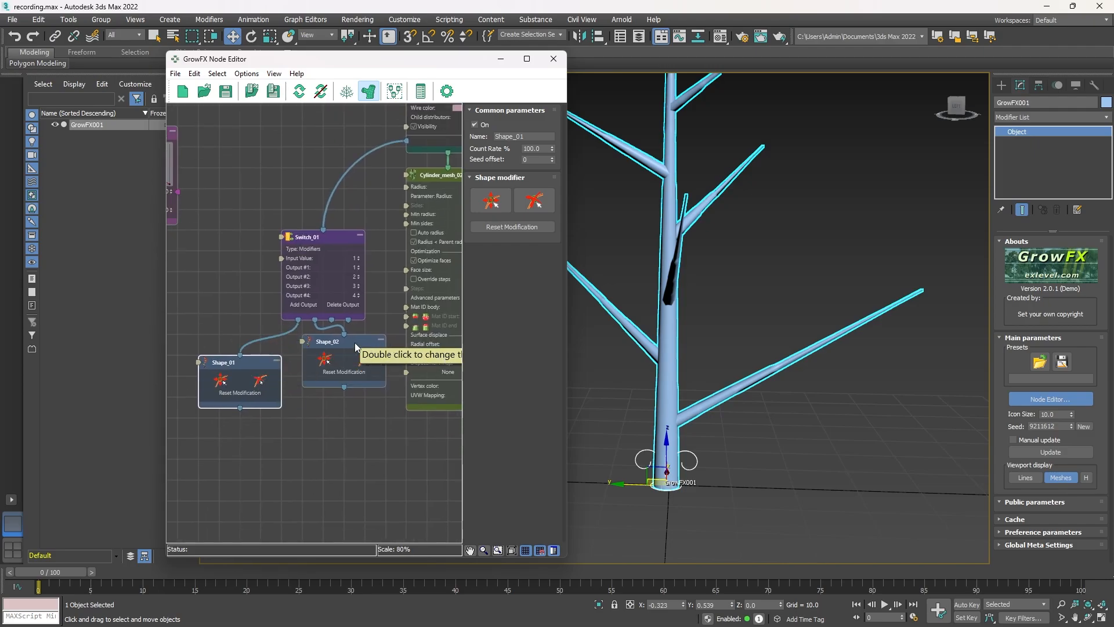
drag(346, 346, 326, 366)
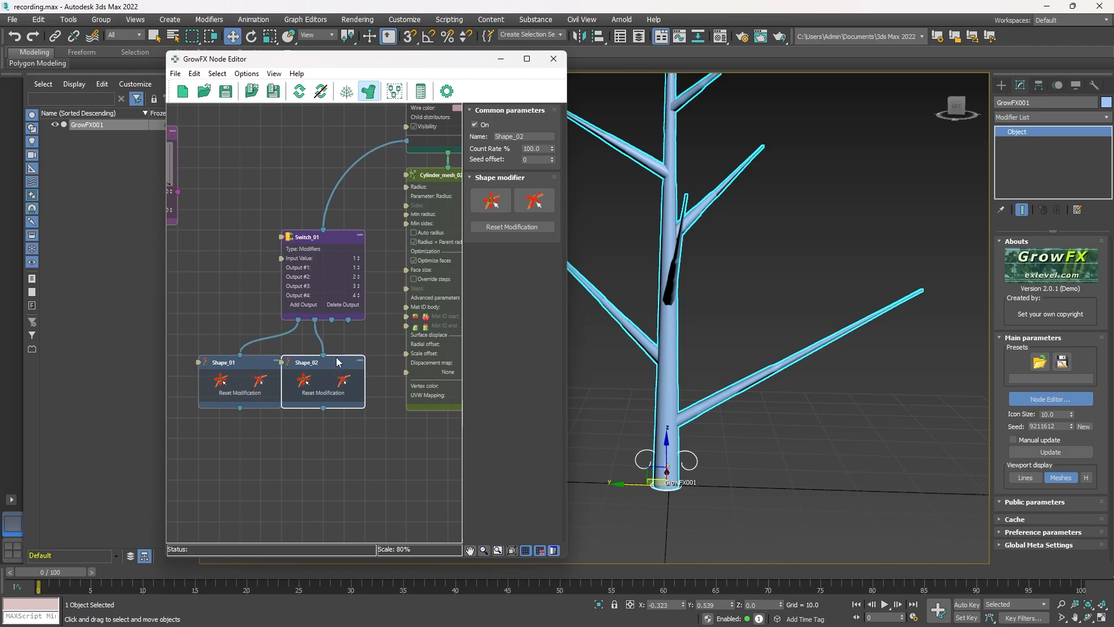
click(248, 365)
- Step through Switch_01's Input Value and set it to 3
scroll(319, 283, up, 2)
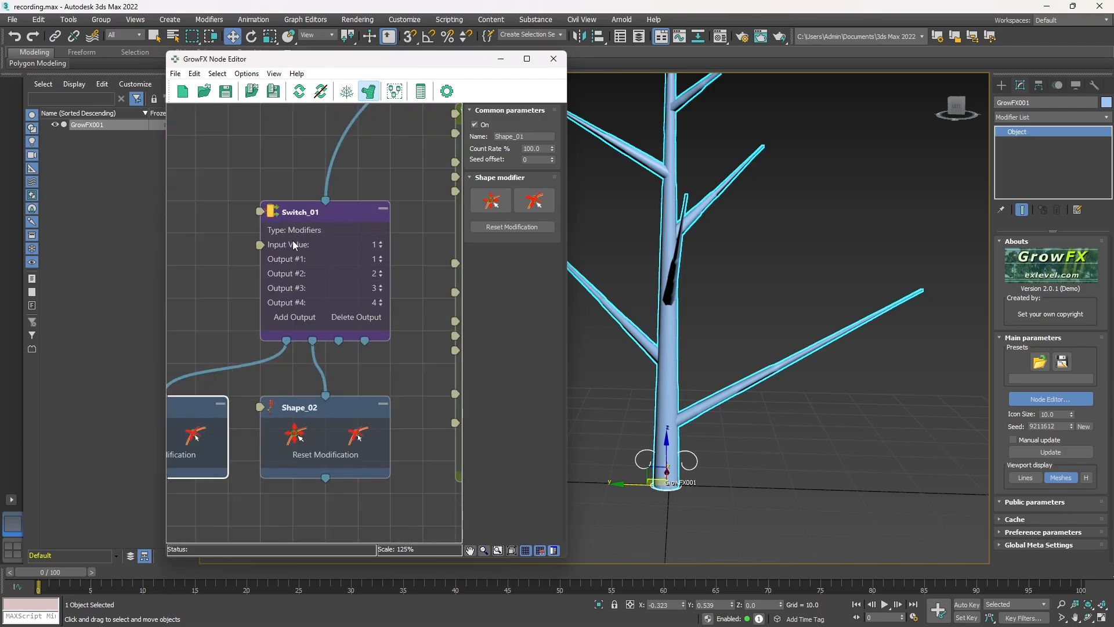
click(382, 247)
click(381, 246)
click(382, 247)
click(378, 246)
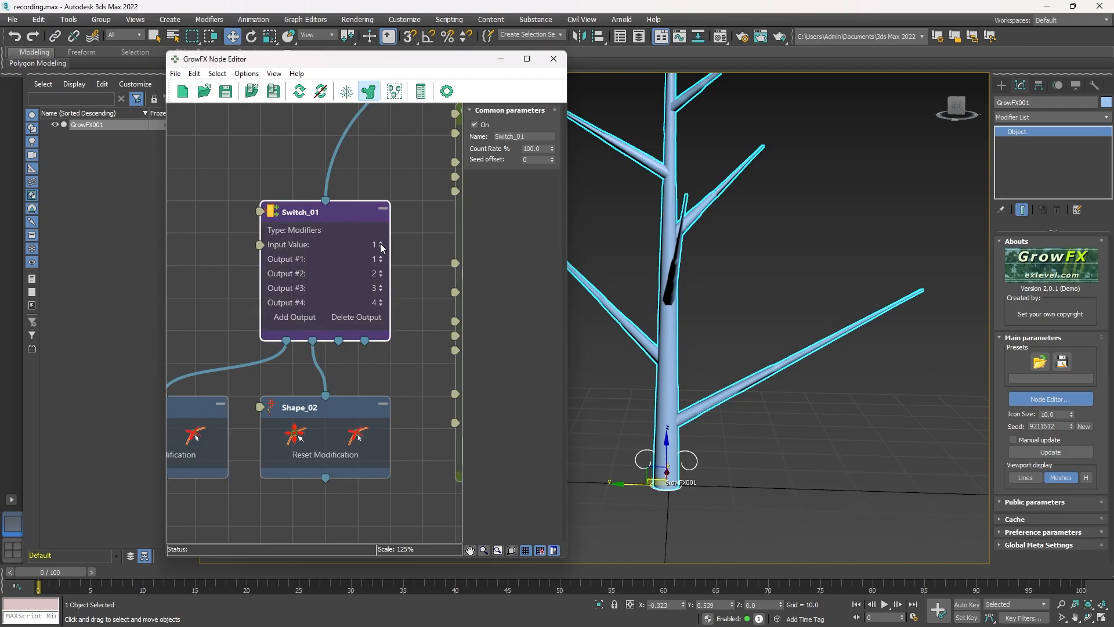
click(380, 242)
click(381, 242)
- View the list of nodes that can be created from Path_02's direction modifiers connector
scroll(309, 383, down, 1)
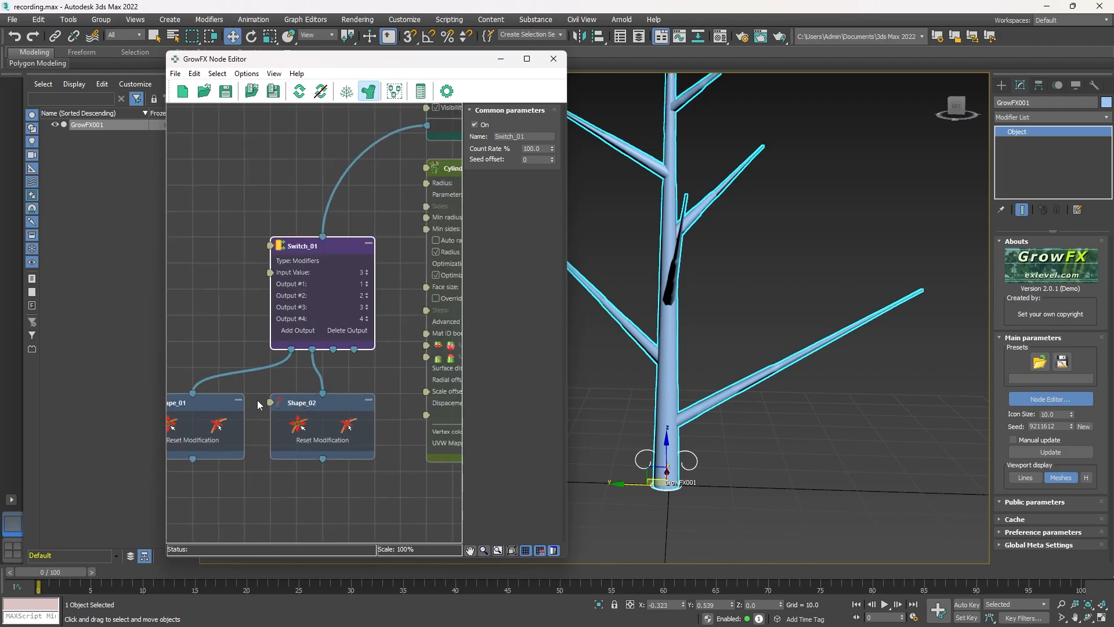
middle_drag(257, 400, 372, 321)
scroll(411, 211, down, 3)
middle_drag(297, 287, 204, 360)
middle_drag(386, 196, 306, 298)
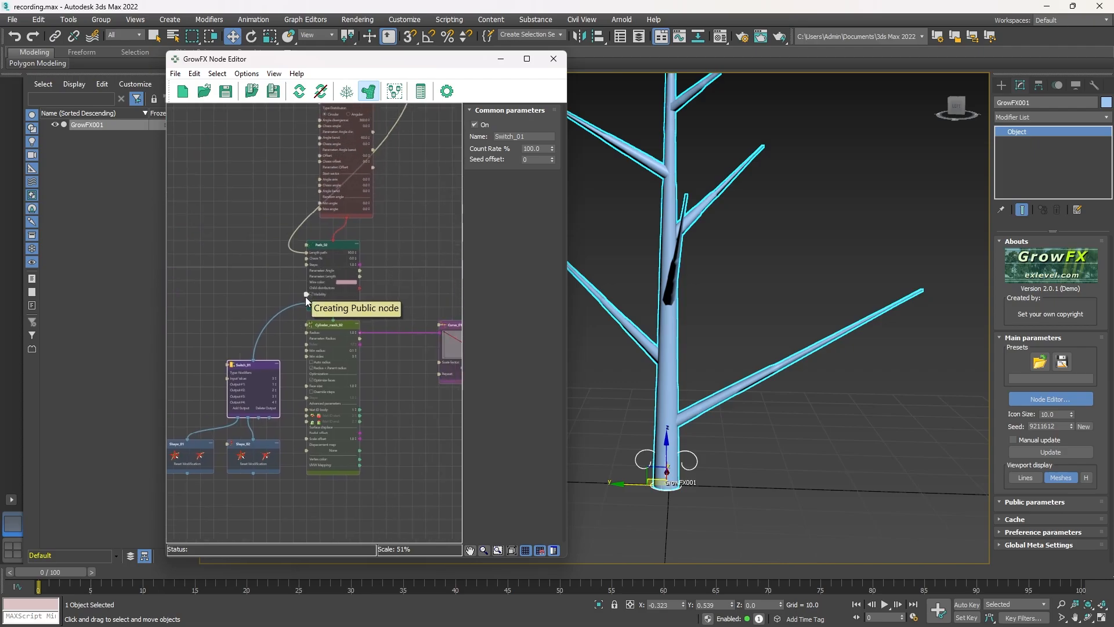
scroll(315, 266, up, 5)
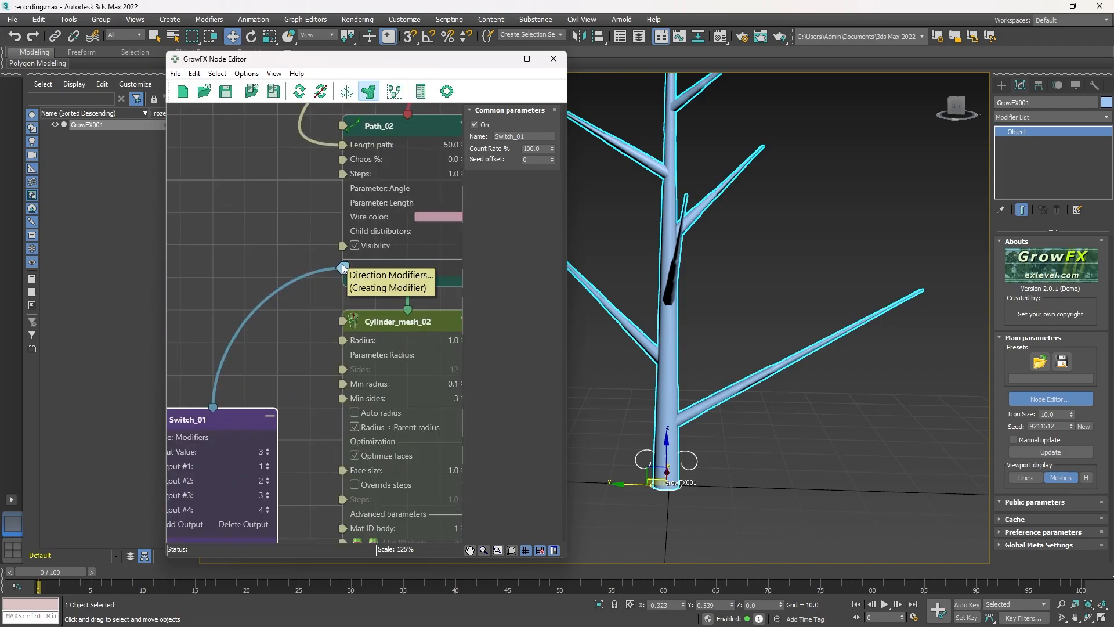
drag(343, 268, 216, 201)
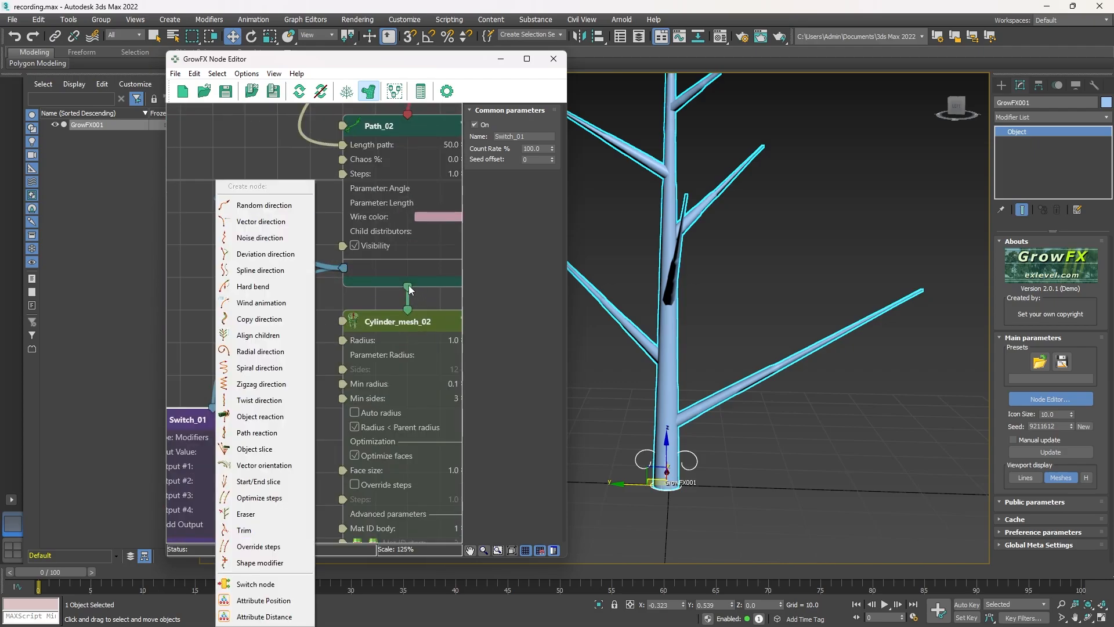
- Create a Switch node from Path_02's mesh output, move it beside Cylinder_mesh_02, and delete it
drag(408, 287, 411, 336)
drag(441, 294, 439, 293)
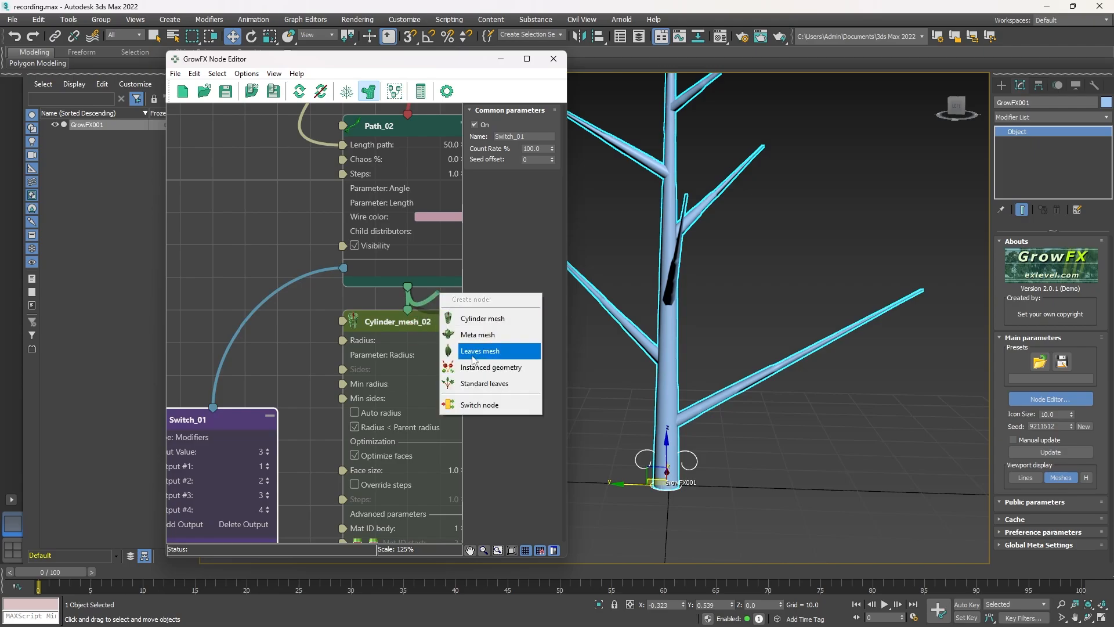
click(478, 411)
scroll(343, 333, down, 1)
middle_drag(325, 332, 145, 329)
drag(259, 298, 329, 392)
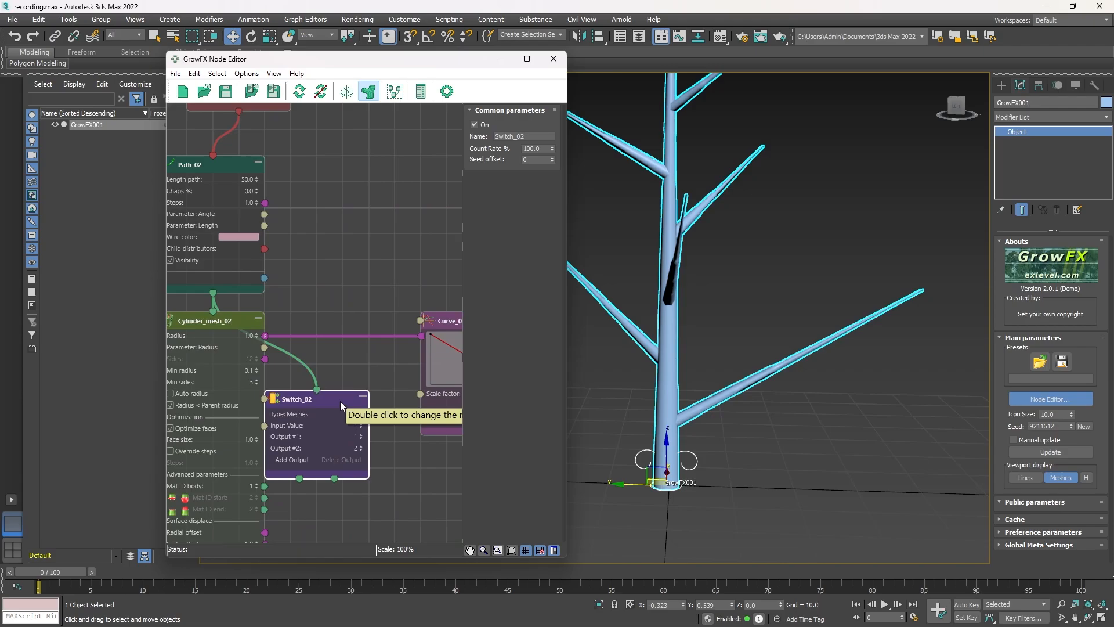
key(Delete)
scroll(310, 321, down, 10)
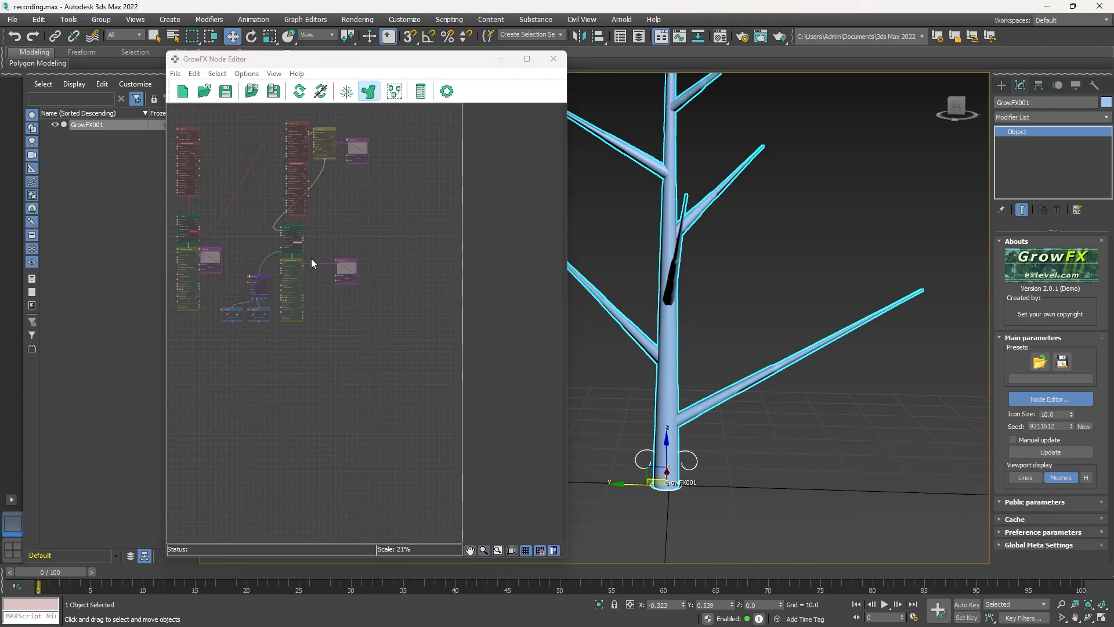
scroll(353, 375, up, 5)
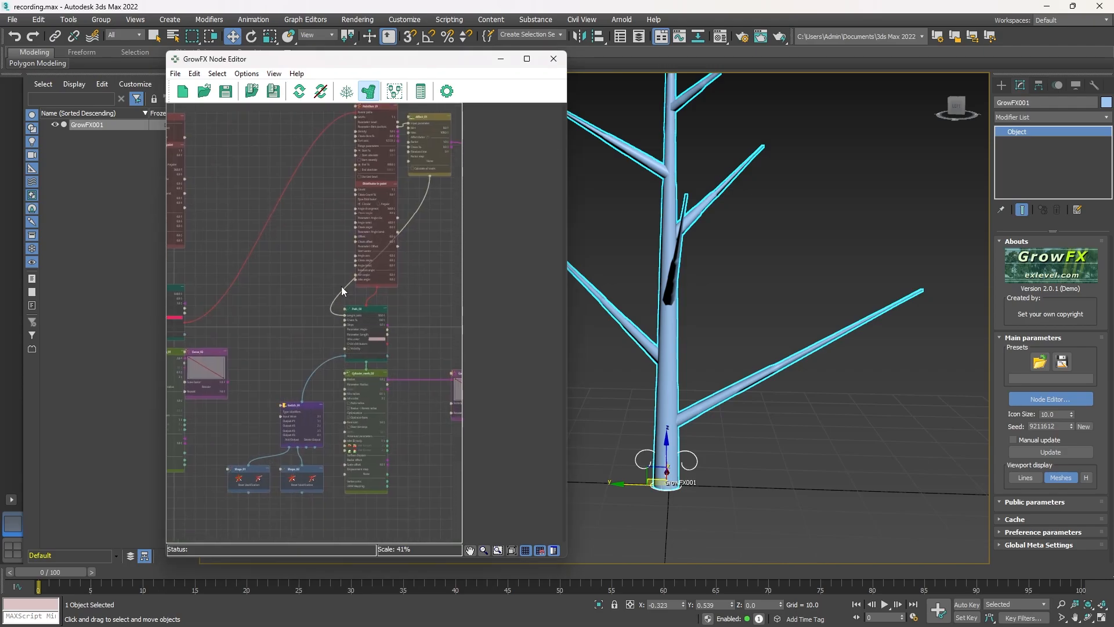
scroll(323, 306, down, 4)
scroll(324, 306, up, 5)
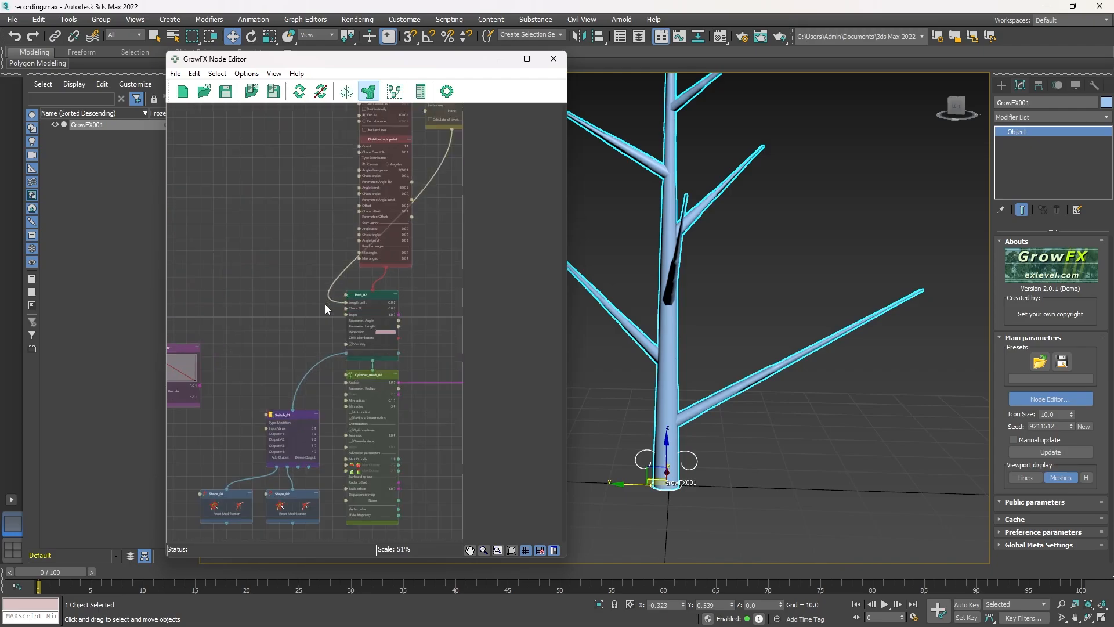
scroll(334, 322, up, 4)
scroll(307, 302, down, 4)
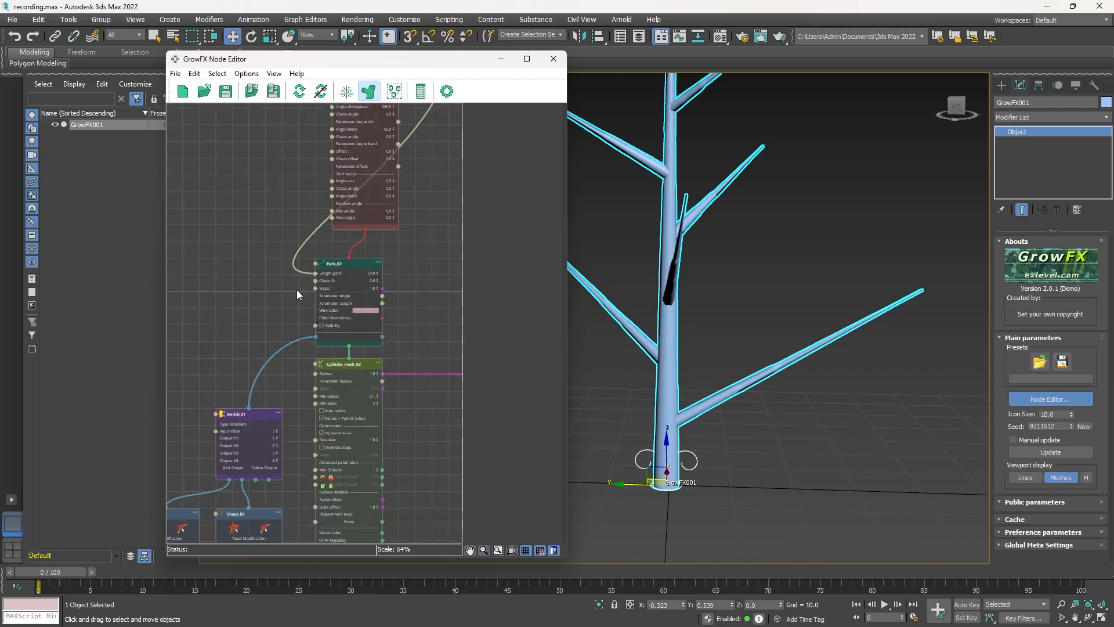
scroll(322, 259, down, 4)
scroll(368, 316, down, 1)
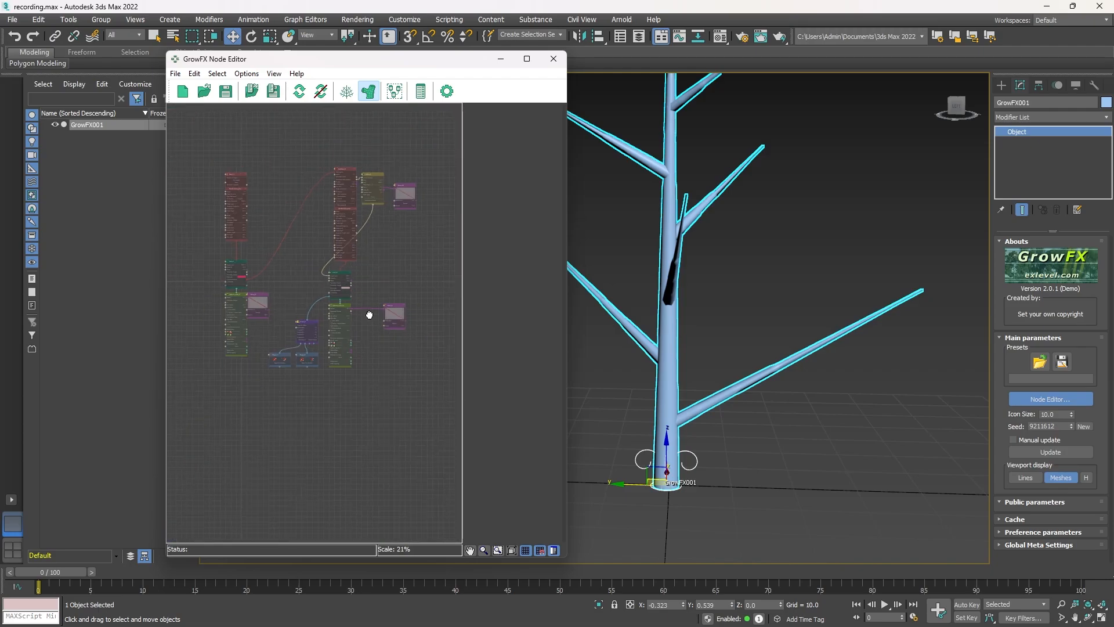